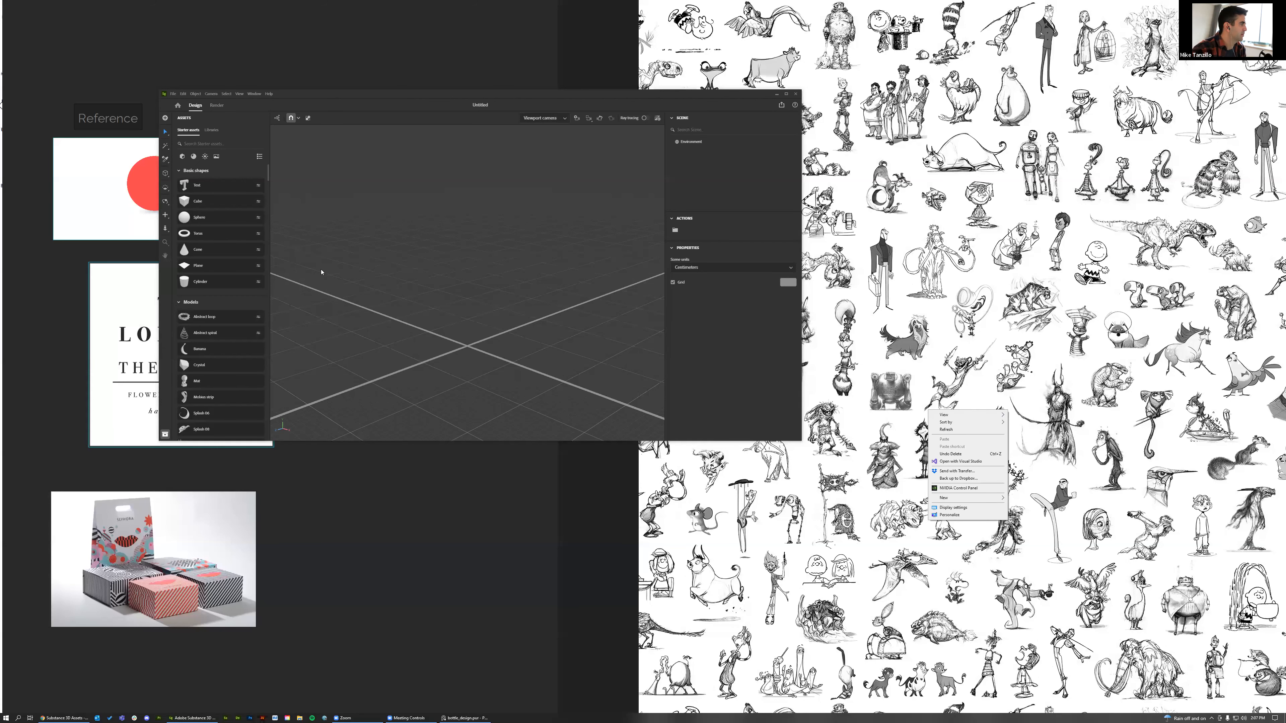
Set the display resolution to 1920 × 1080, keep the change and close the display settings
click(321, 302)
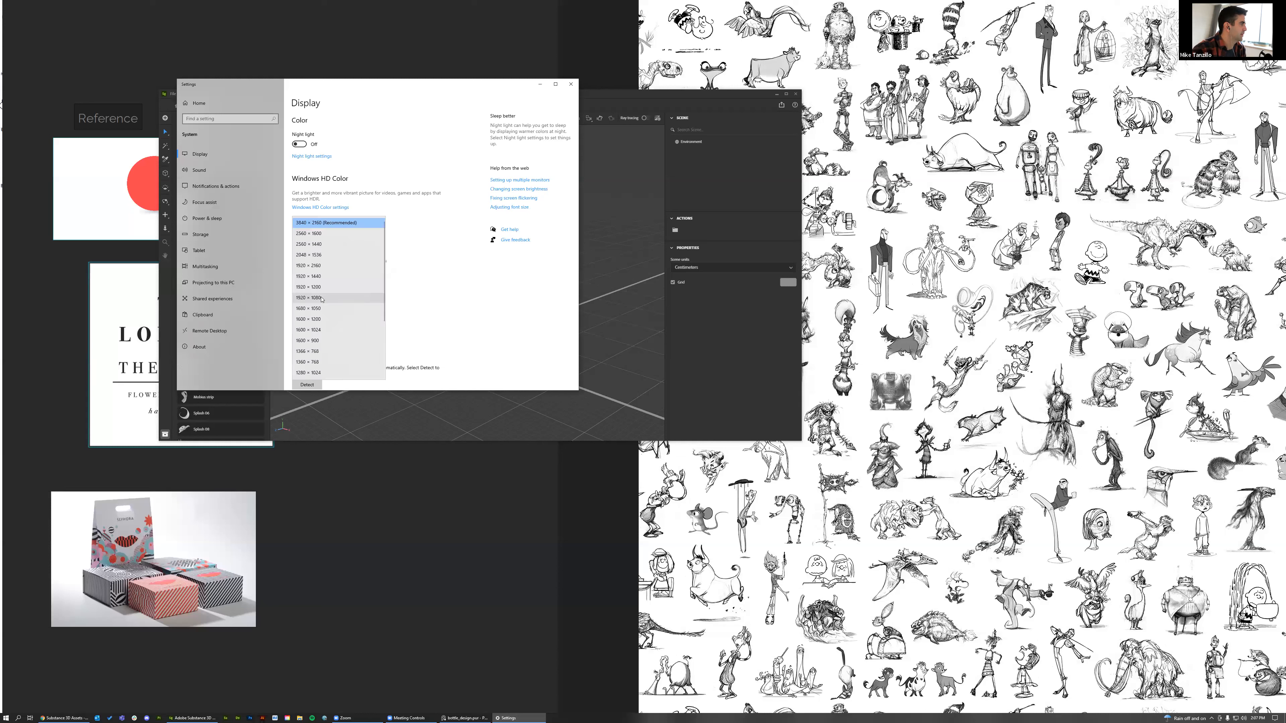
click(321, 299)
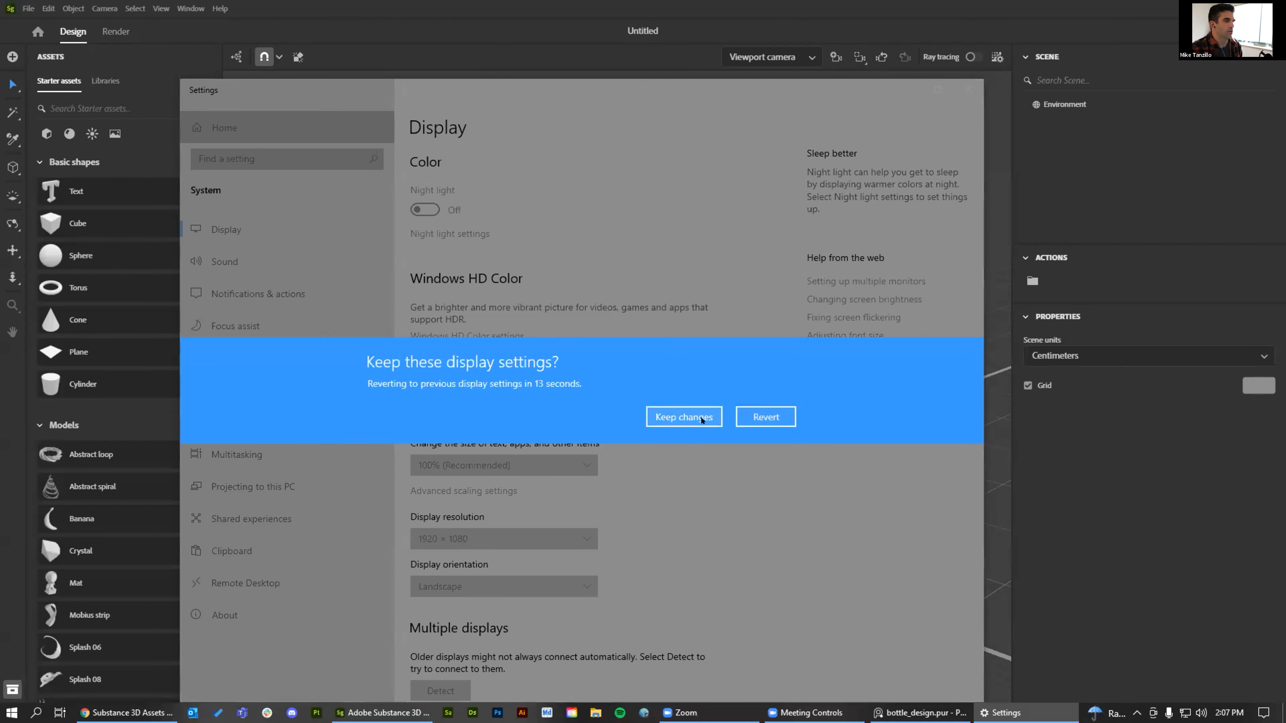
click(684, 417)
click(968, 89)
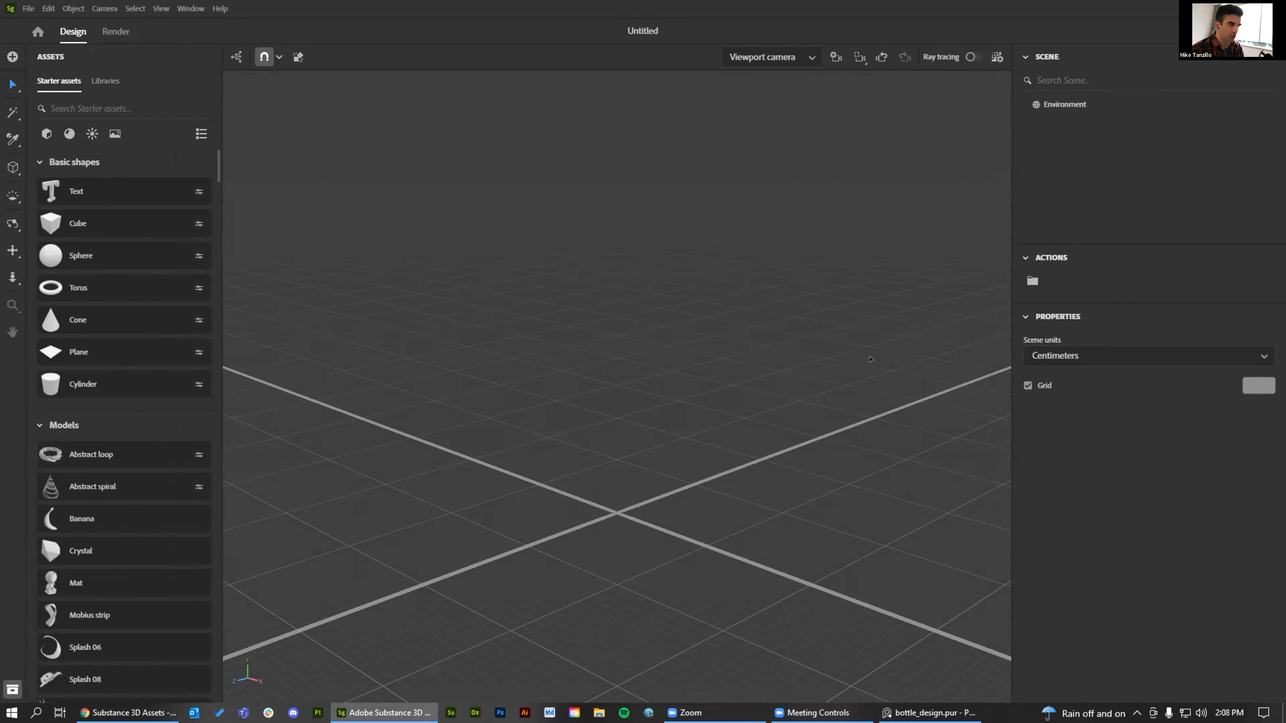
Add a sphere from the basic shapes to the scene, just behind the grid's centre
right_drag(646, 553, 835, 507)
right_drag(615, 552, 655, 514)
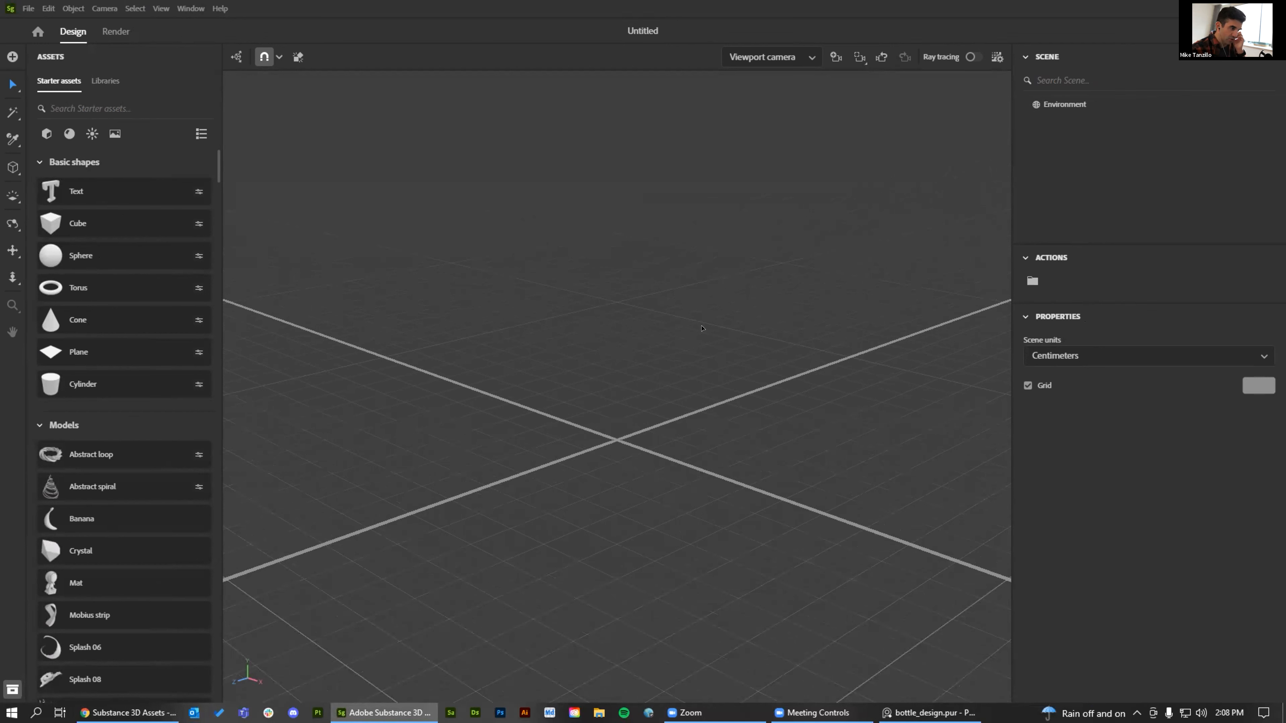
mouse_move(90, 262)
mouse_down()
mouse_move(212, 314)
mouse_move(786, 451)
mouse_move(572, 420)
mouse_up()
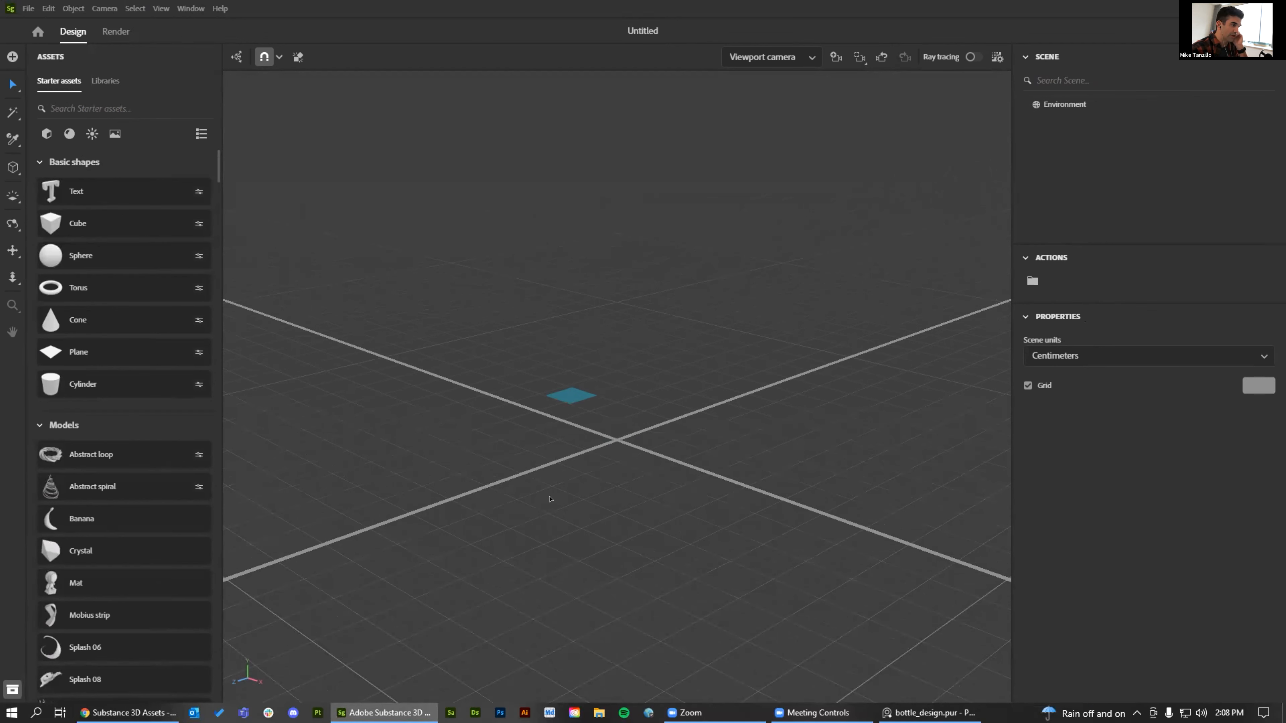
Add the Mat model beside the sphere and move it along the red axis, farther from the sphere
alt+middle_drag(489, 325, 468, 323)
alt+right_drag(468, 322, 575, 338)
alt+drag(646, 424, 507, 445)
scroll(101, 512, down, 2)
drag(76, 512, 815, 452)
key(r)
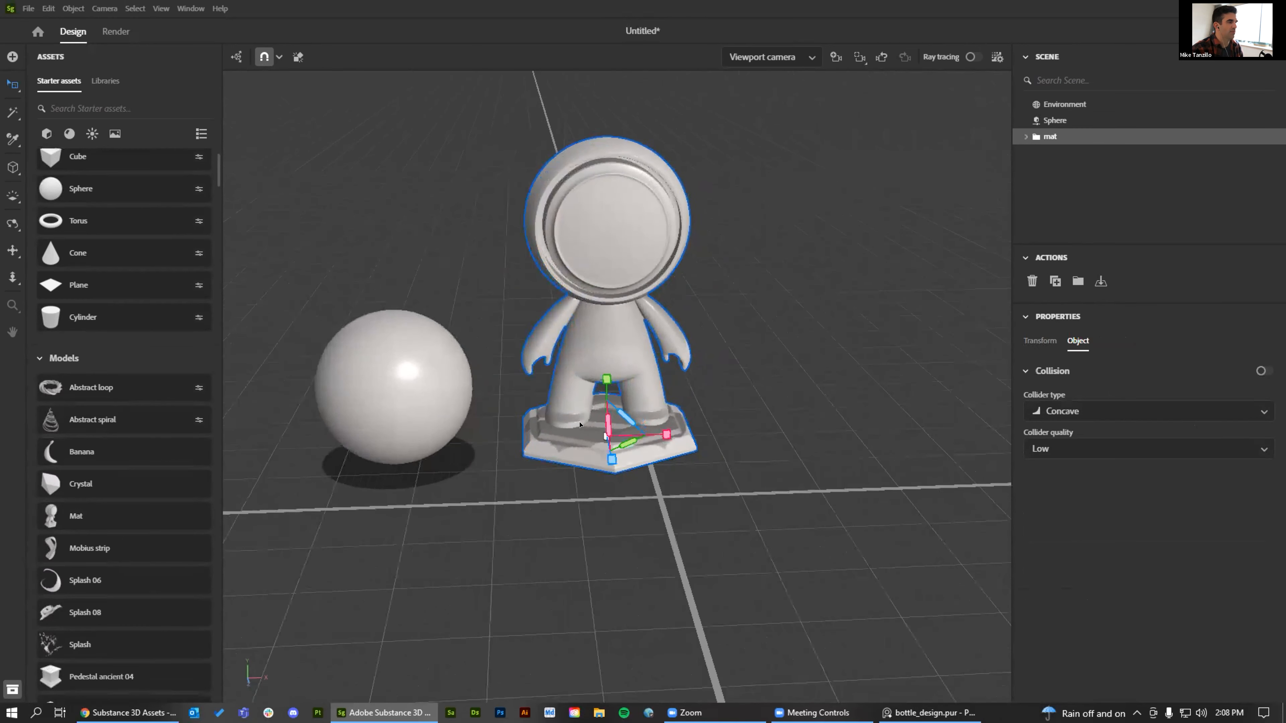
key(w)
drag(671, 438, 745, 444)
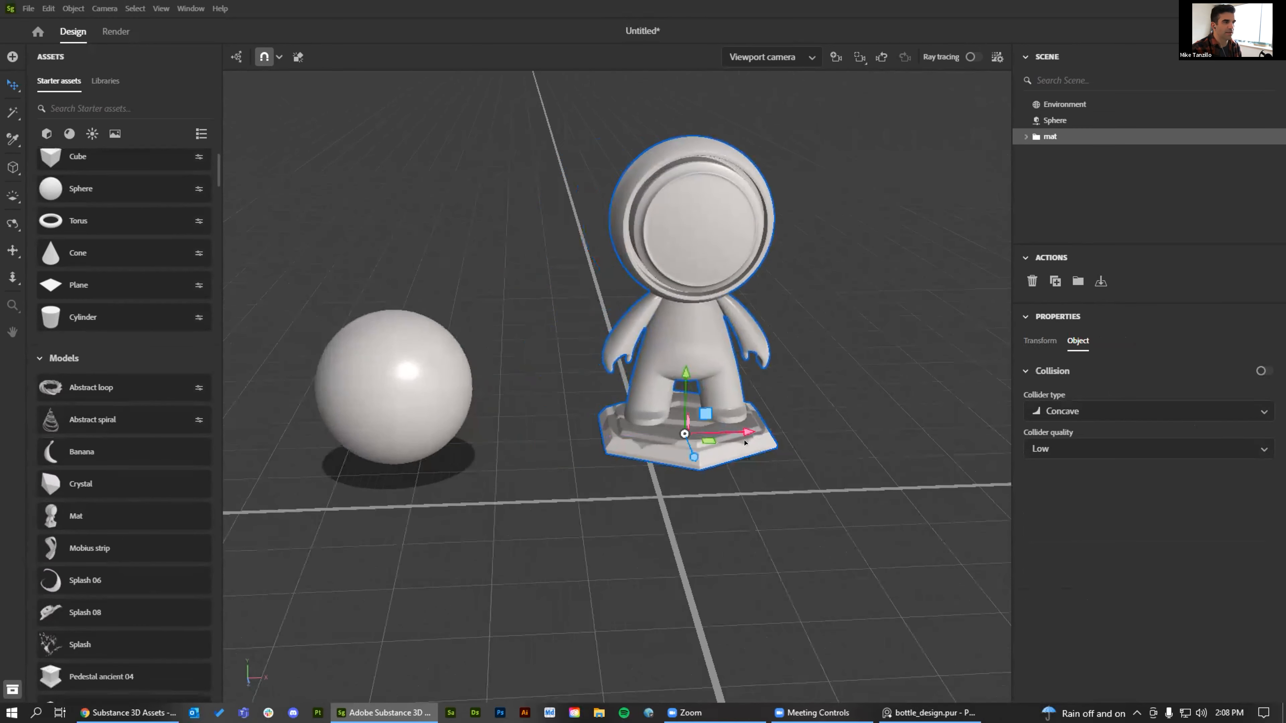
Try radii of 5 cm and 20 cm on the sphere and finish with 10 cm
click(827, 305)
alt+drag(827, 309, 710, 382)
alt+middle_drag(710, 381, 767, 449)
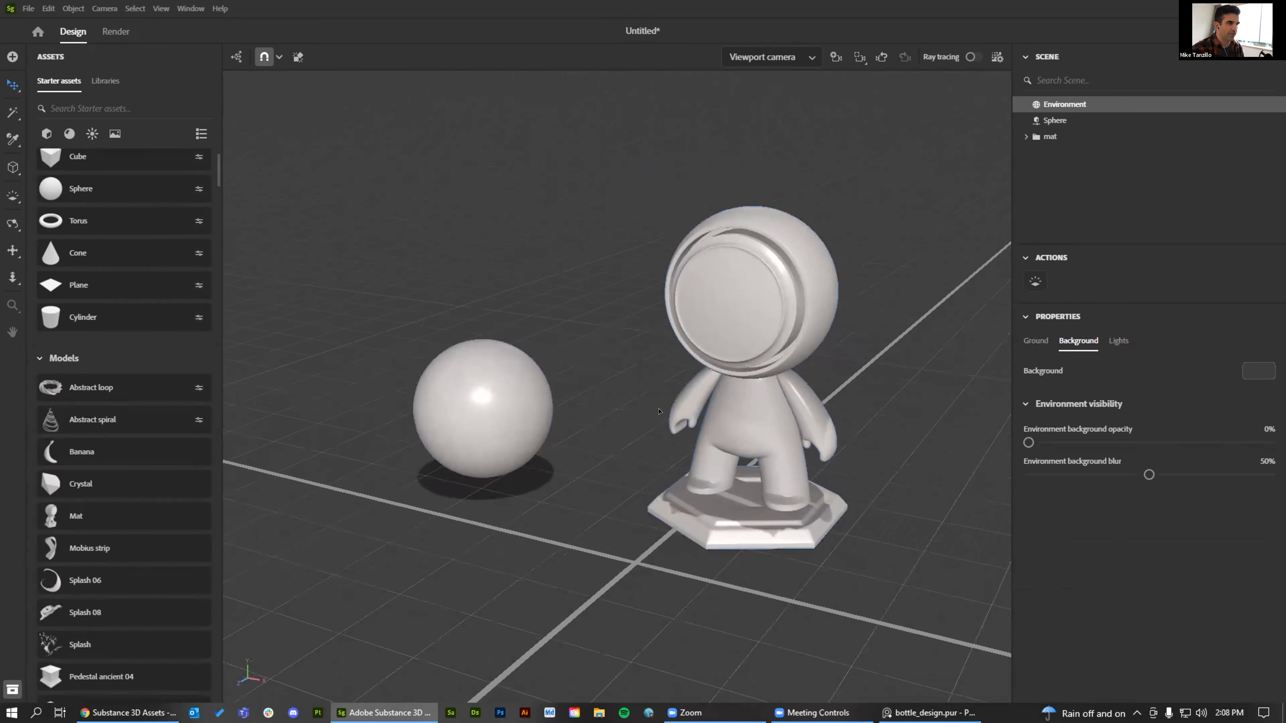
click(448, 434)
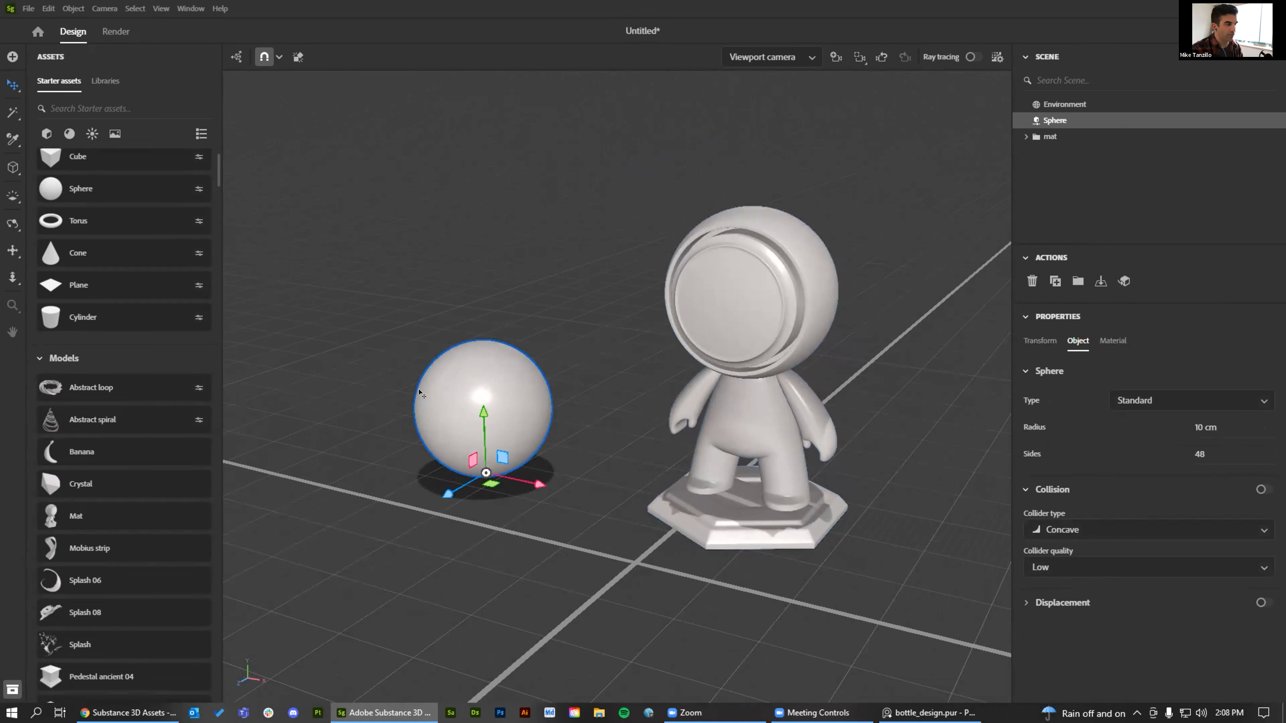
click(1214, 432)
text(5)
key(Return)
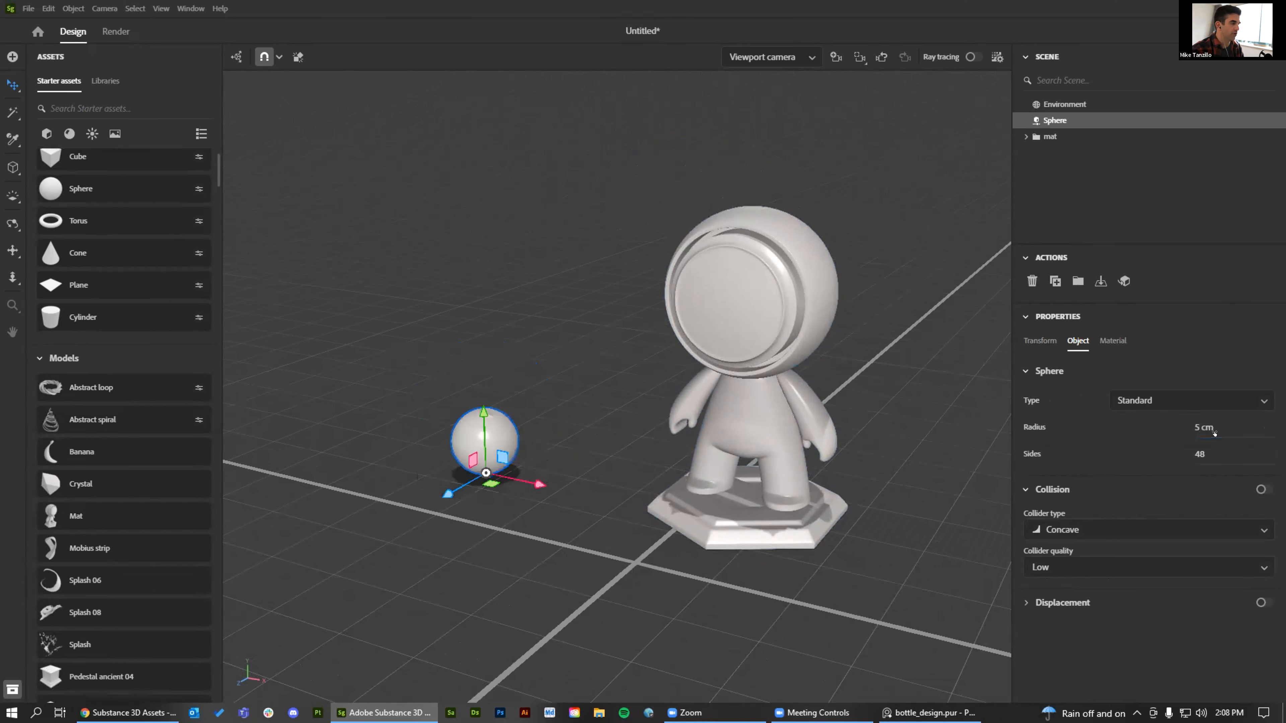
click(1214, 432)
text(20)
key(Return)
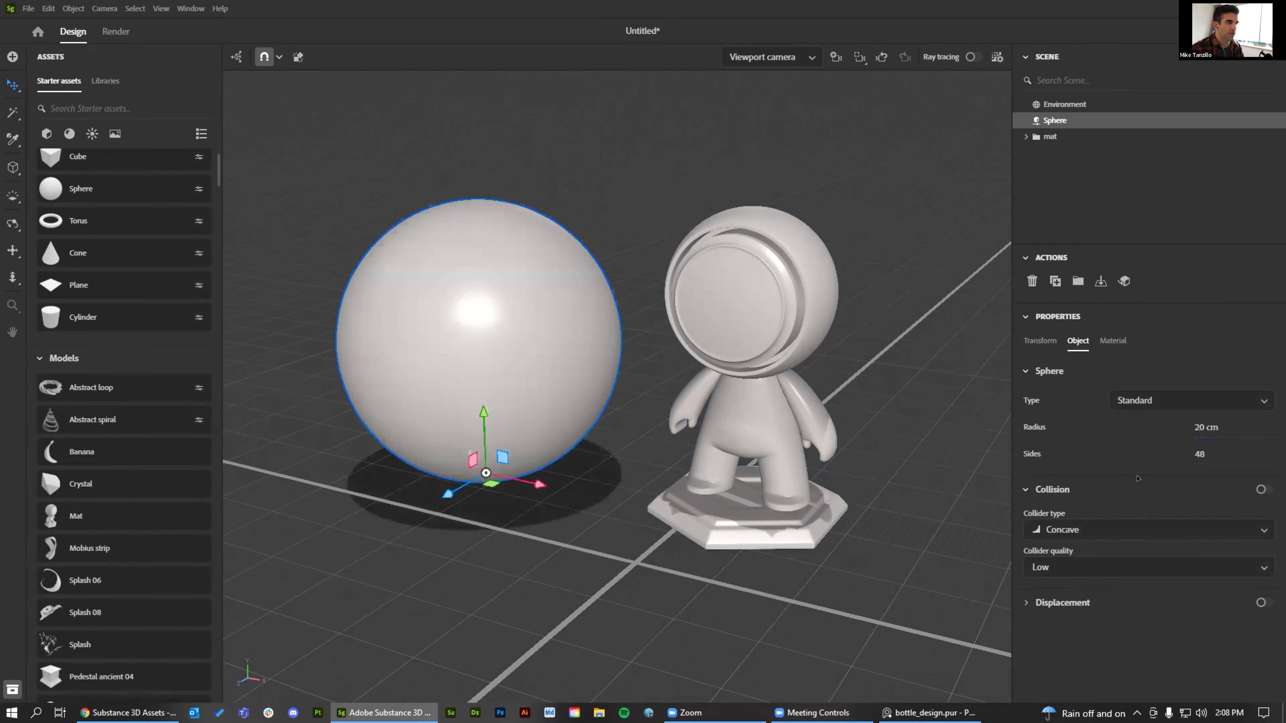
click(1225, 427)
text(10)
key(Return)
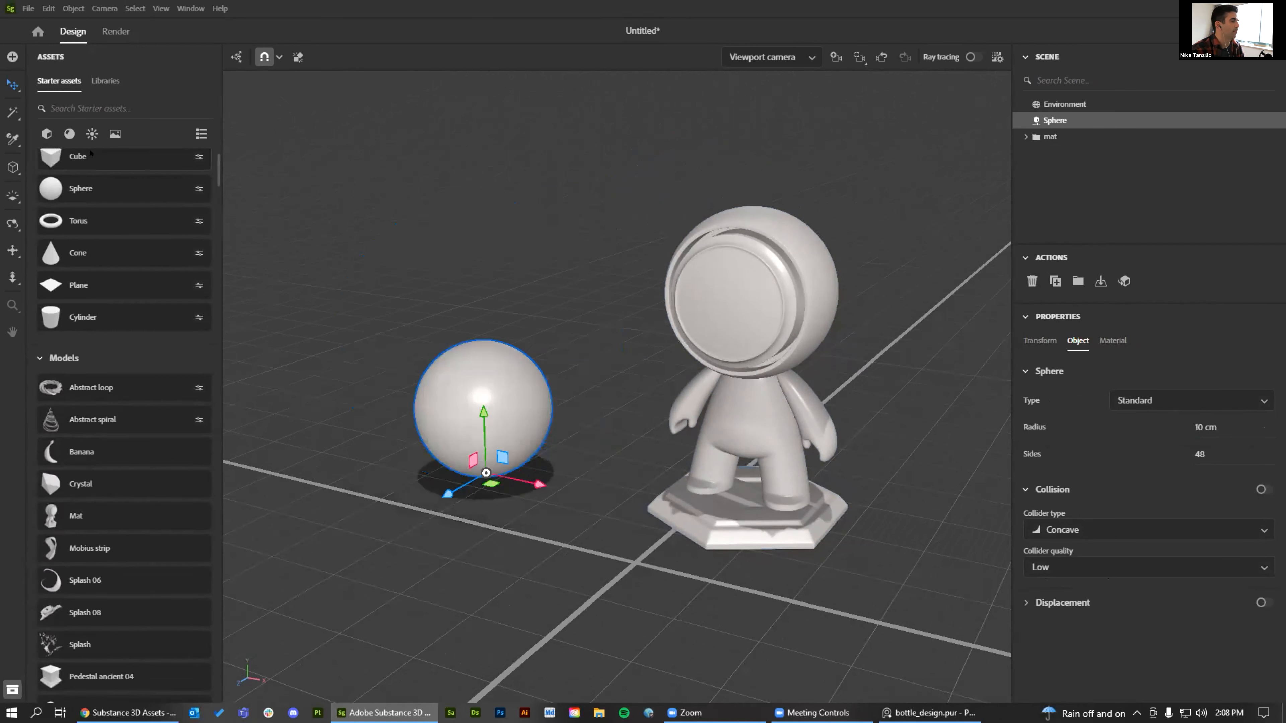
Apply the Metal material to the sphere and Denim fabric to the Mat figure
click(69, 133)
drag(70, 261, 516, 382)
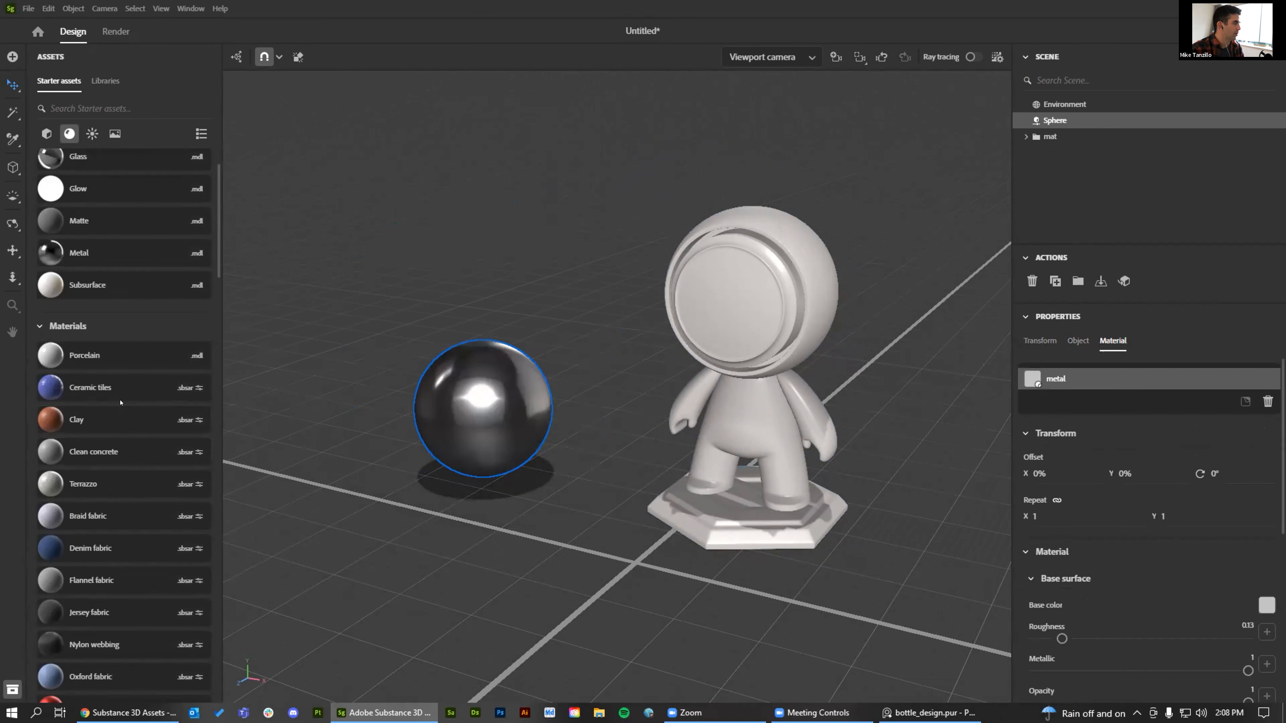
scroll(121, 403, down, 1)
drag(99, 484, 787, 305)
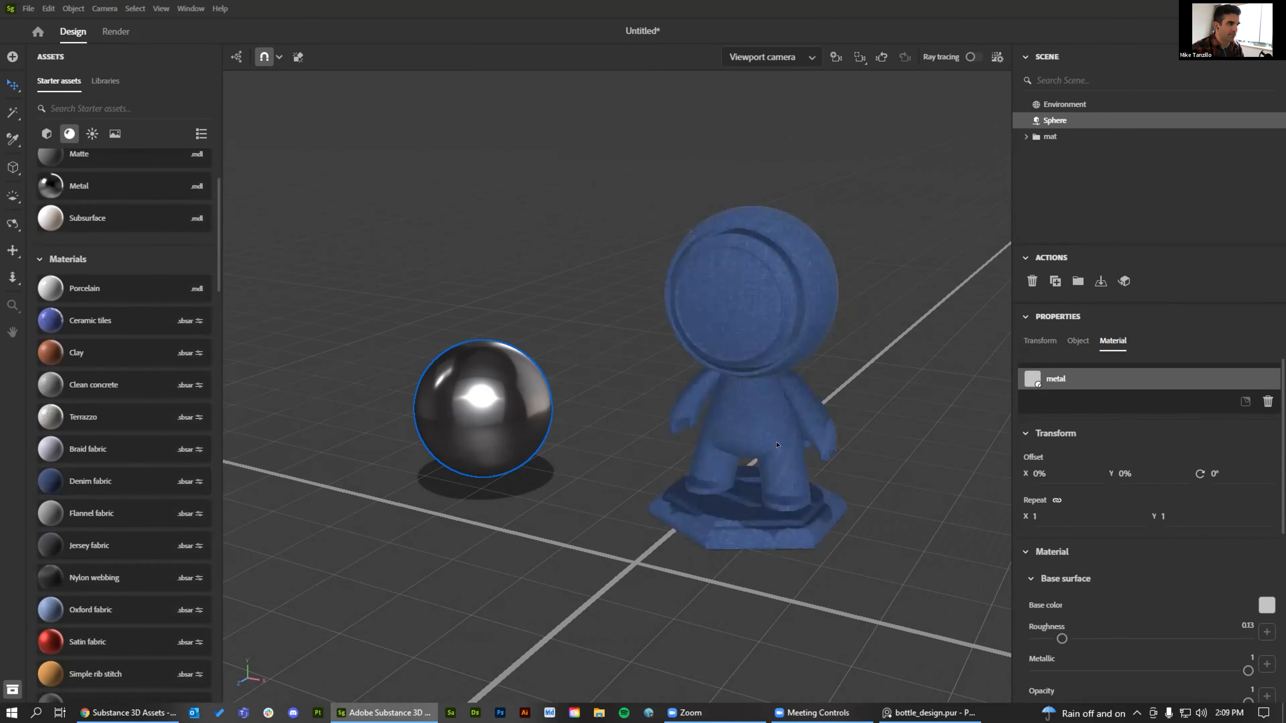
Turn on ray tracing and rotate the environment lighting around the sphere and figure
click(973, 56)
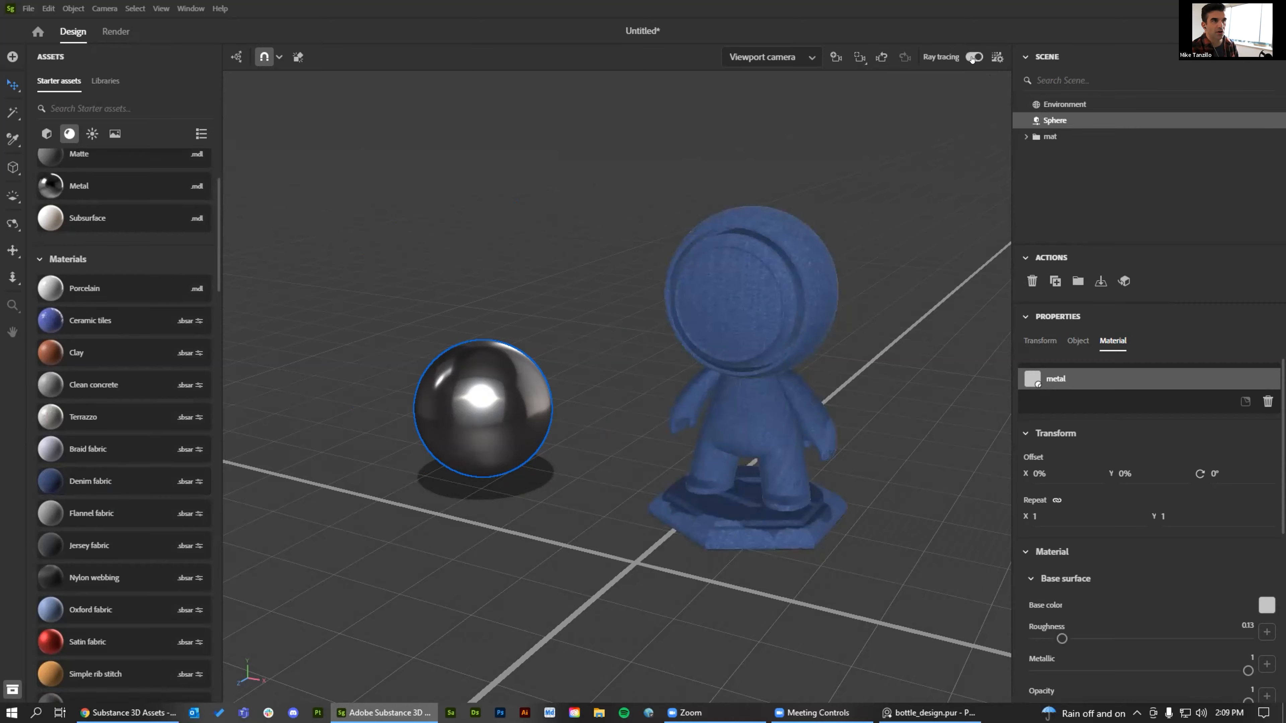
mouse_move(680, 306)
alt+mouse_down()
mouse_move(752, 403)
mouse_move(820, 373)
alt+mouse_up()
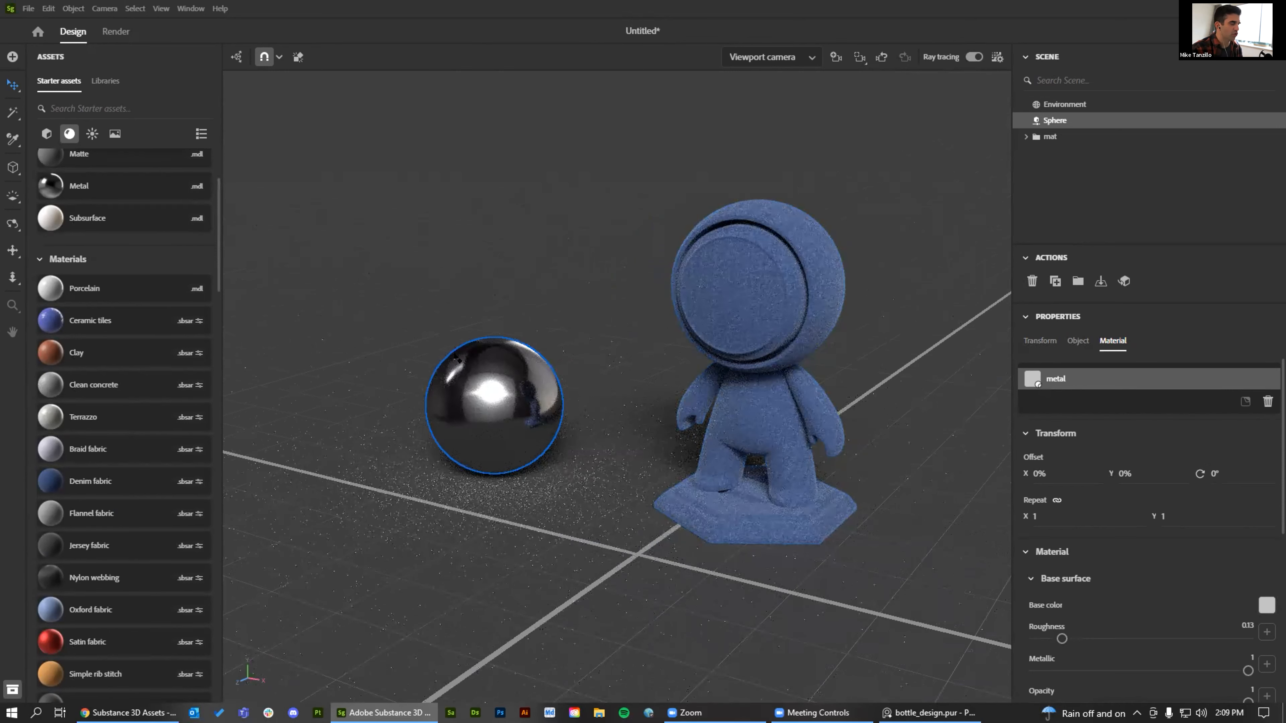
shift+right_drag(567, 336, 291, 255)
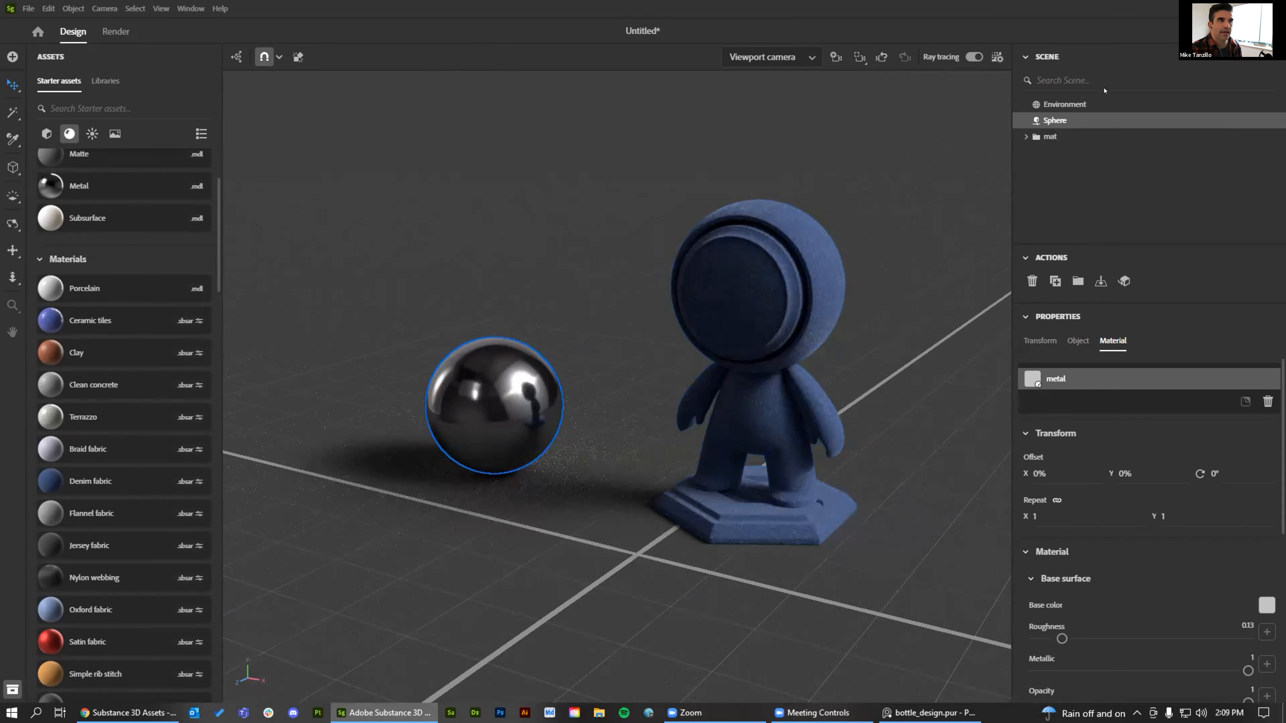
Set the environment background opacity to 100% and the background blur to 0%
click(1065, 105)
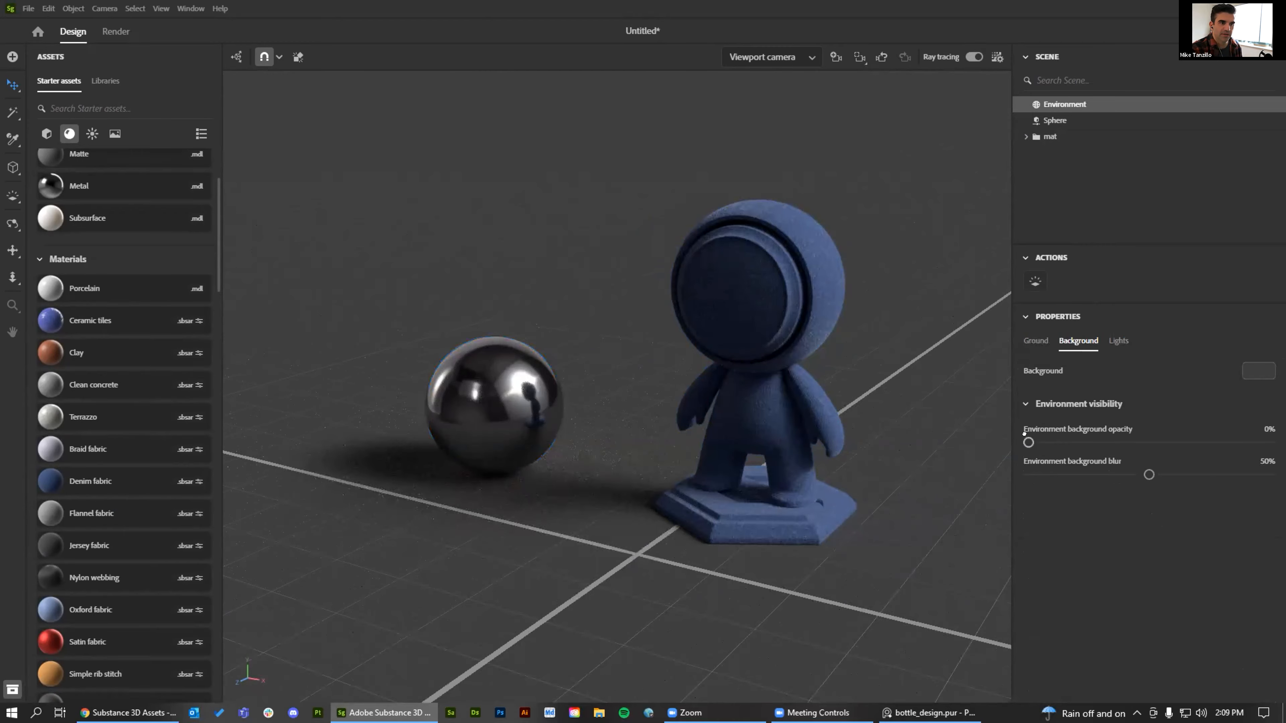
drag(1028, 443, 1269, 442)
mouse_move(722, 404)
alt+mouse_down()
mouse_move(597, 380)
mouse_move(325, 454)
mouse_move(525, 417)
mouse_move(554, 444)
mouse_move(498, 638)
alt+mouse_up()
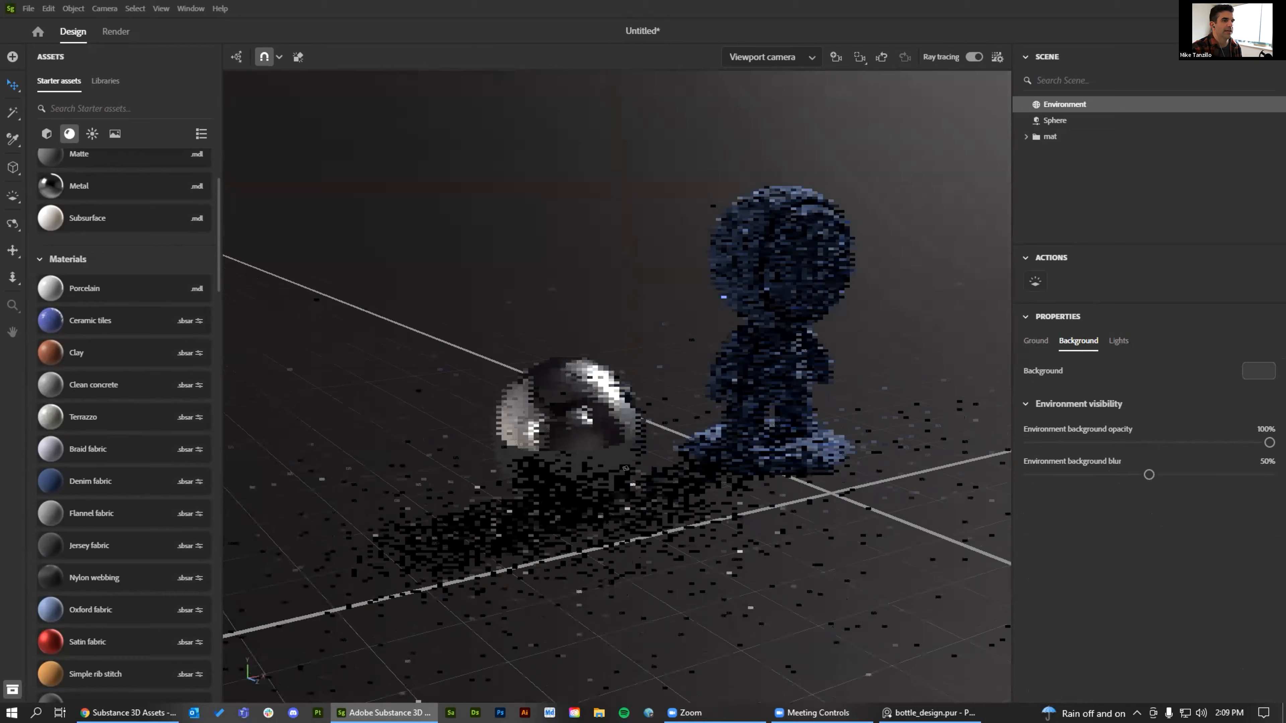
drag(1149, 475, 1028, 474)
alt+drag(773, 485, 654, 397)
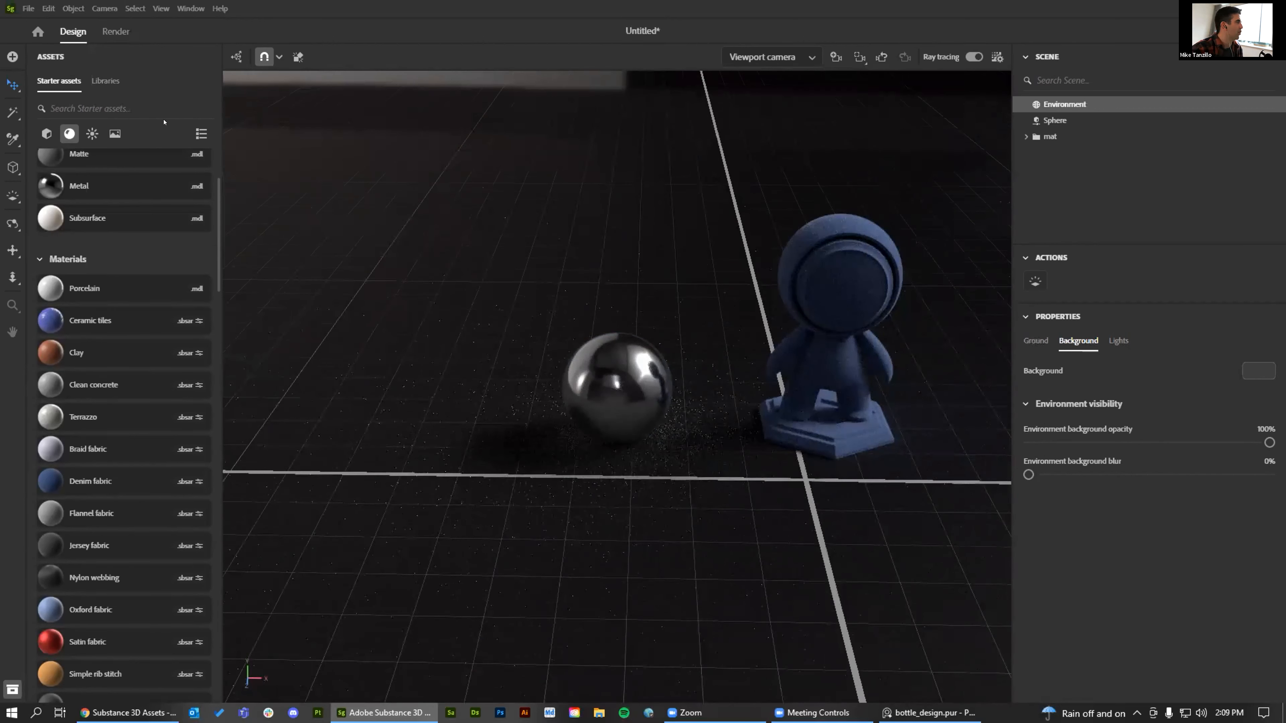
Light the scene with the Soft 5daylightstudio environment light and look closely at the metal sphere's reflections
click(92, 133)
scroll(164, 476, down, 10)
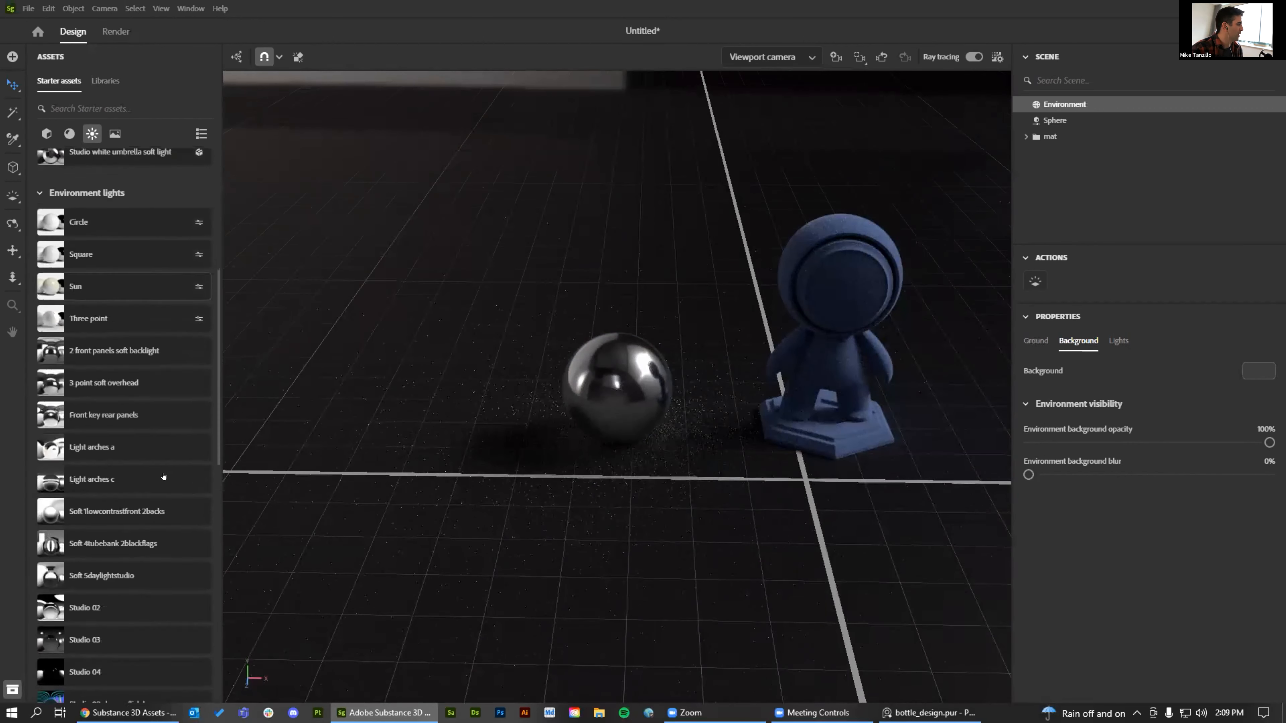
drag(88, 372, 490, 299)
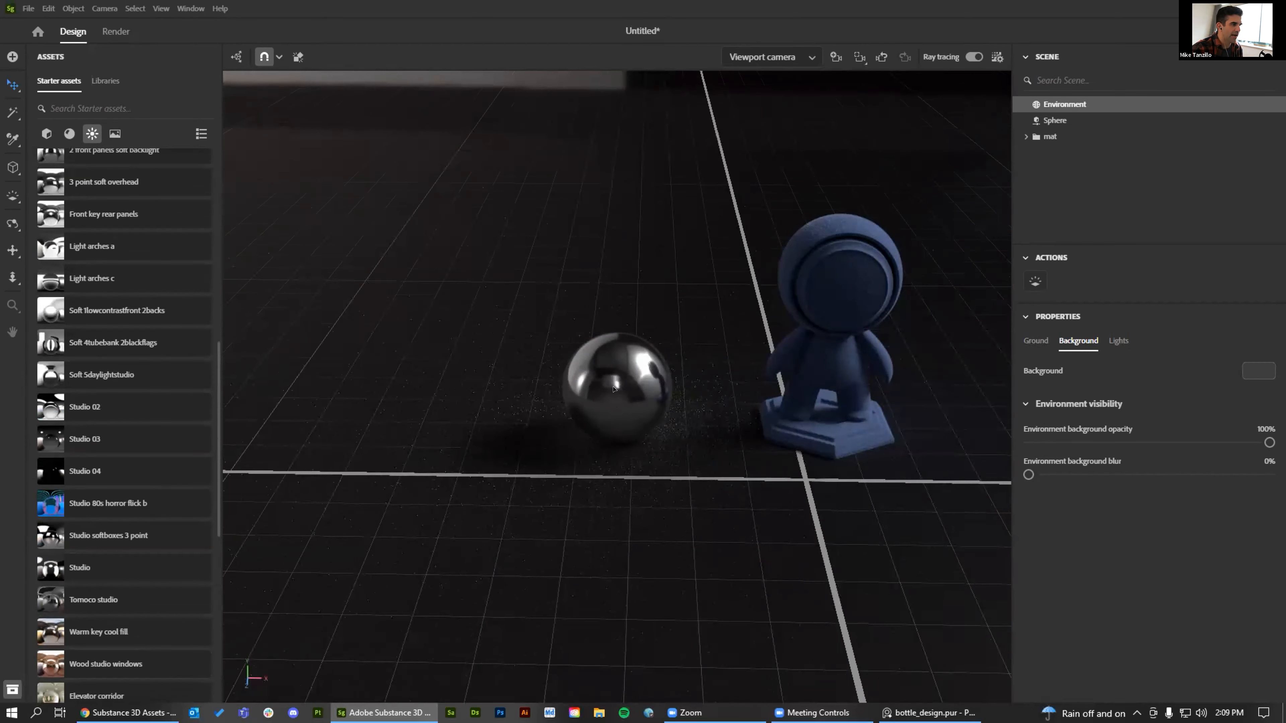
right_drag(593, 443, 590, 420)
scroll(589, 420, up, 5)
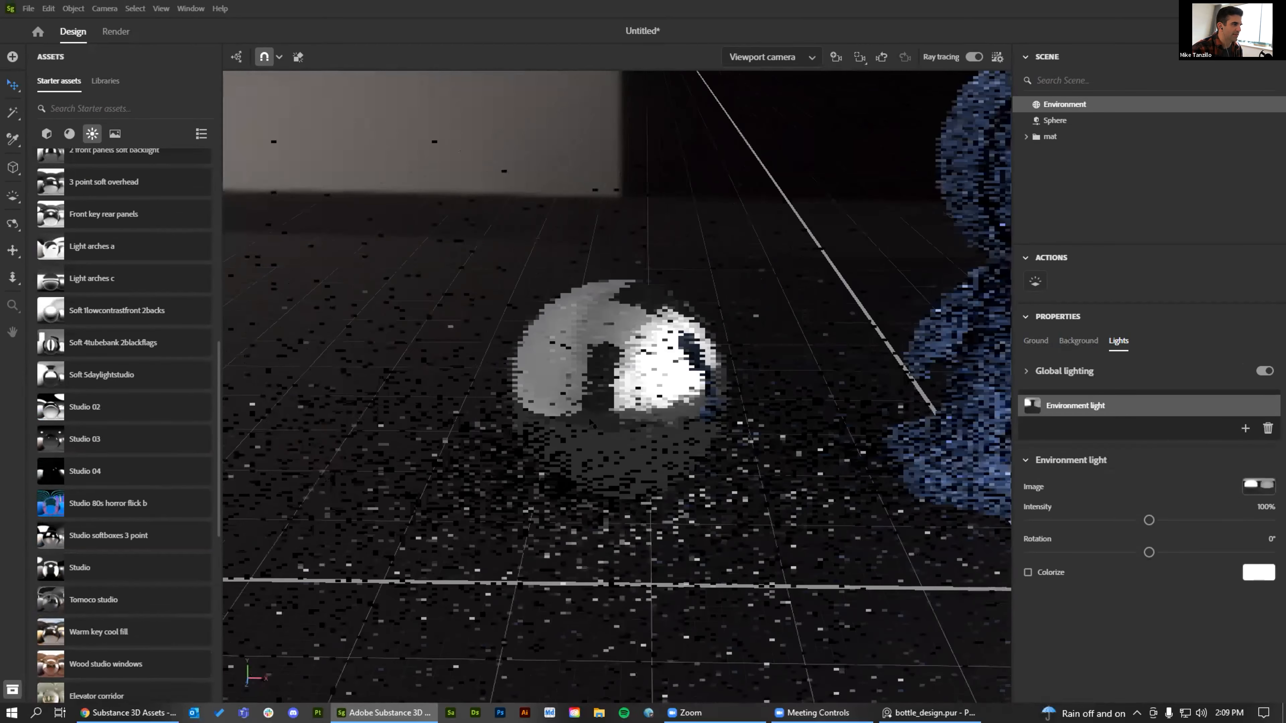
Replace the environment light with Corsica beach and view both objects under it
scroll(89, 585, down, 8)
drag(89, 586, 513, 537)
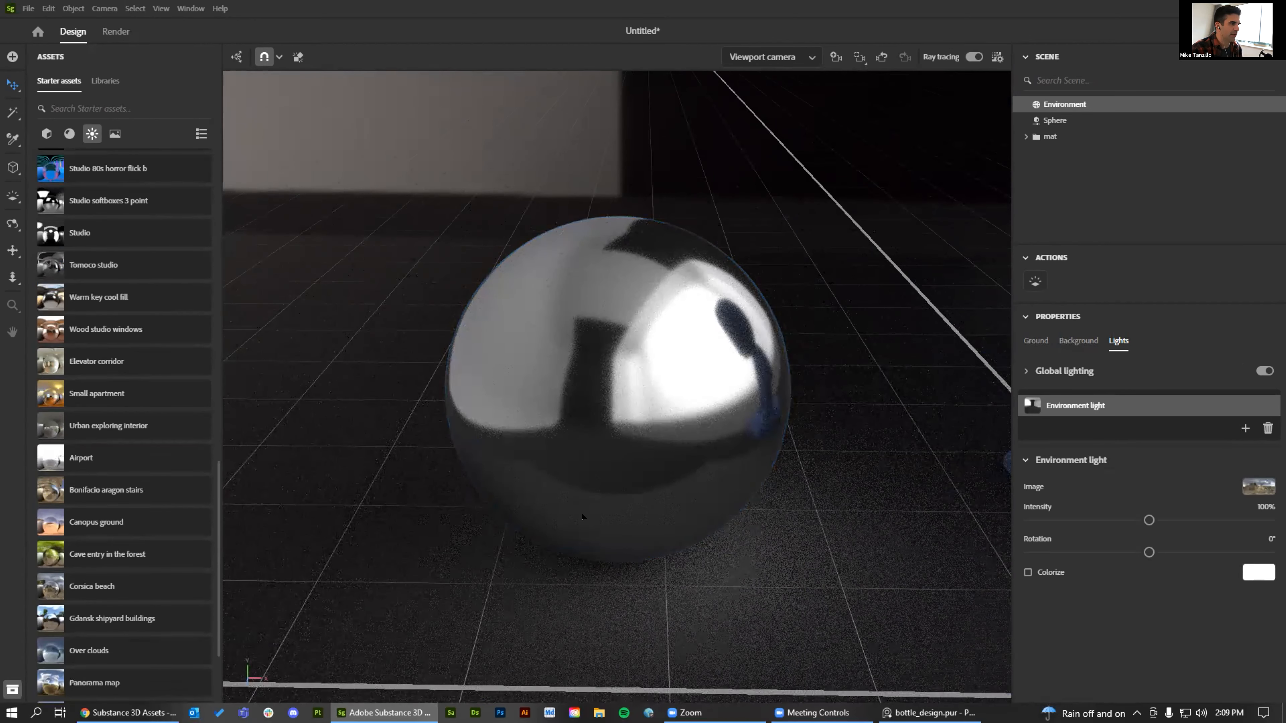
alt+right_drag(580, 465, 786, 467)
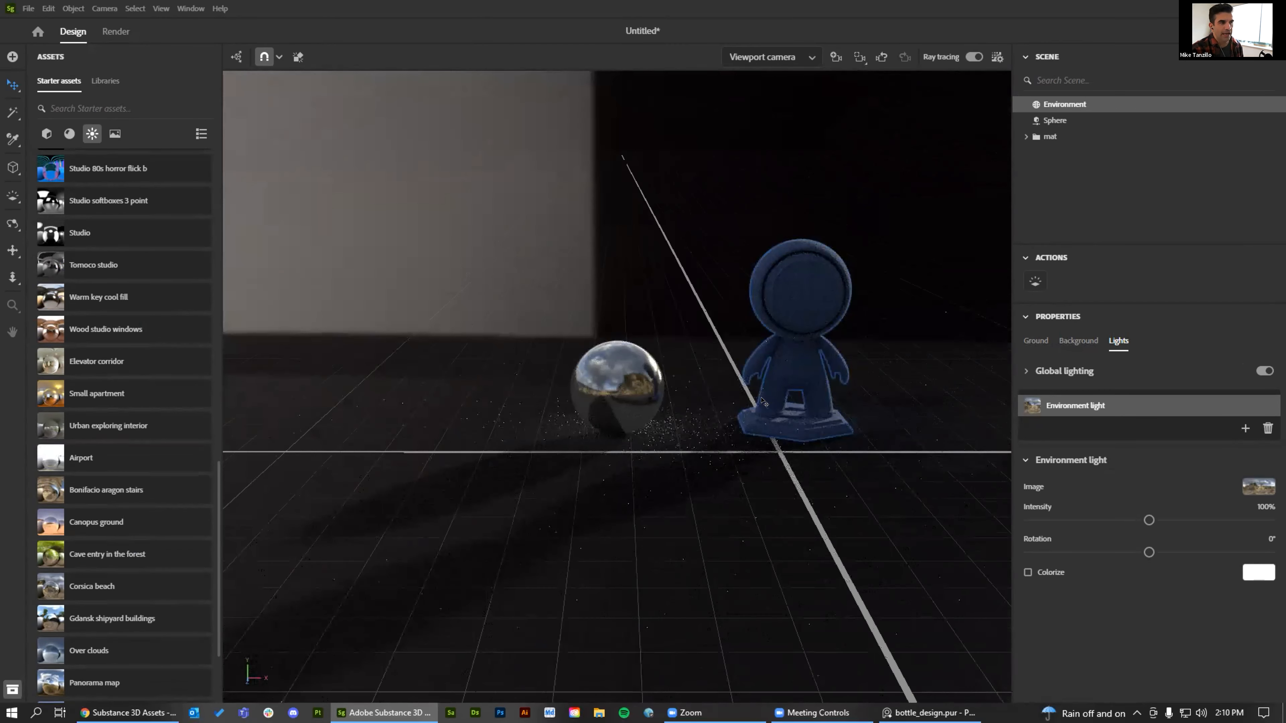
Create a new document, discarding the current scene without saving
click(46, 134)
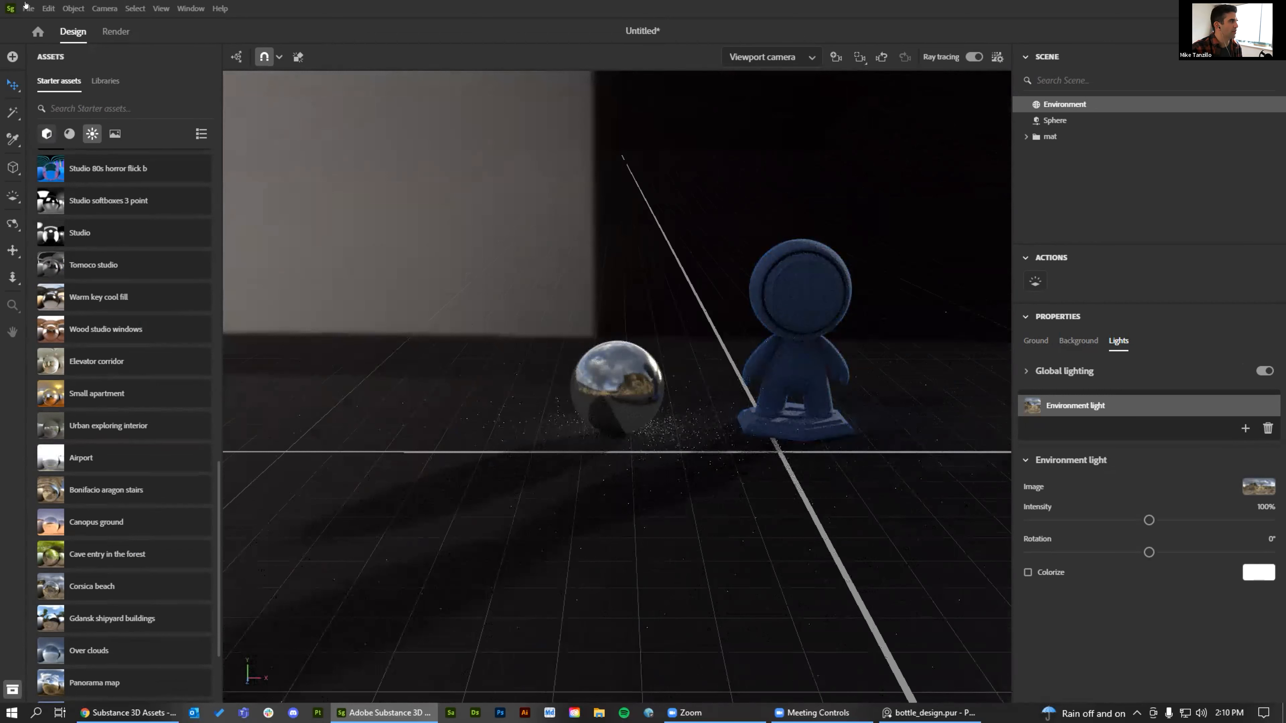
click(28, 8)
click(31, 28)
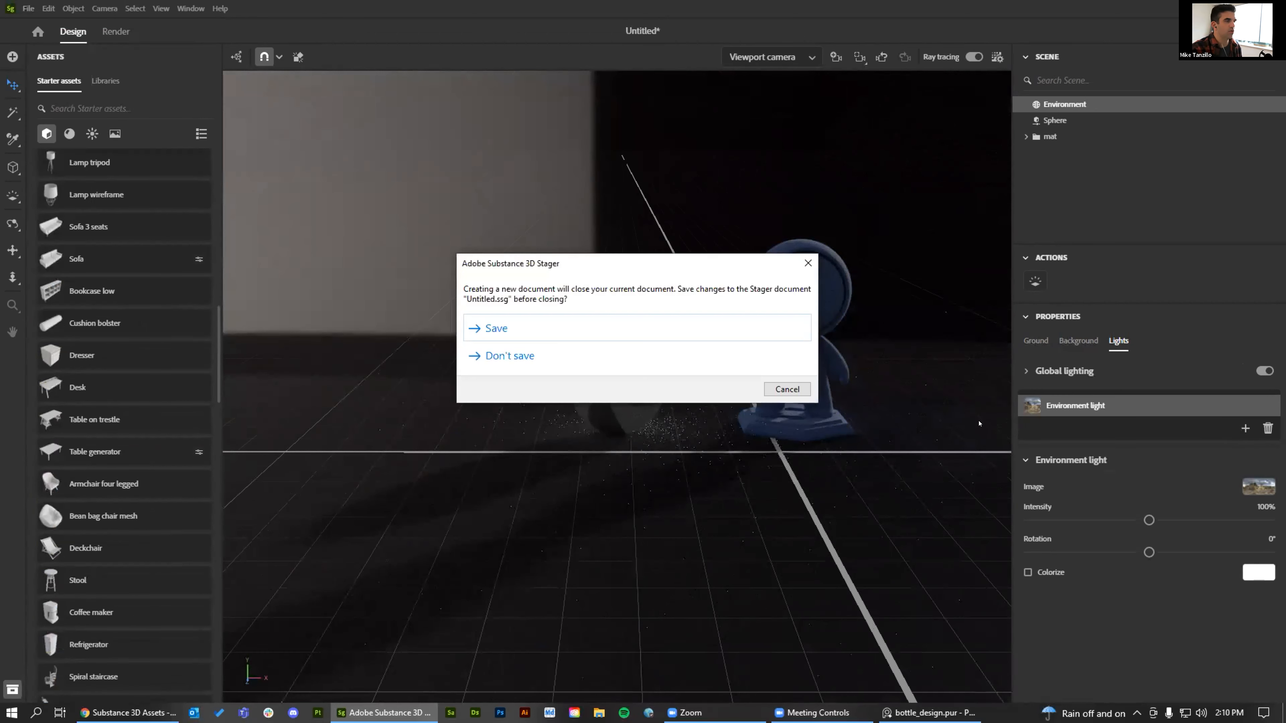
click(497, 365)
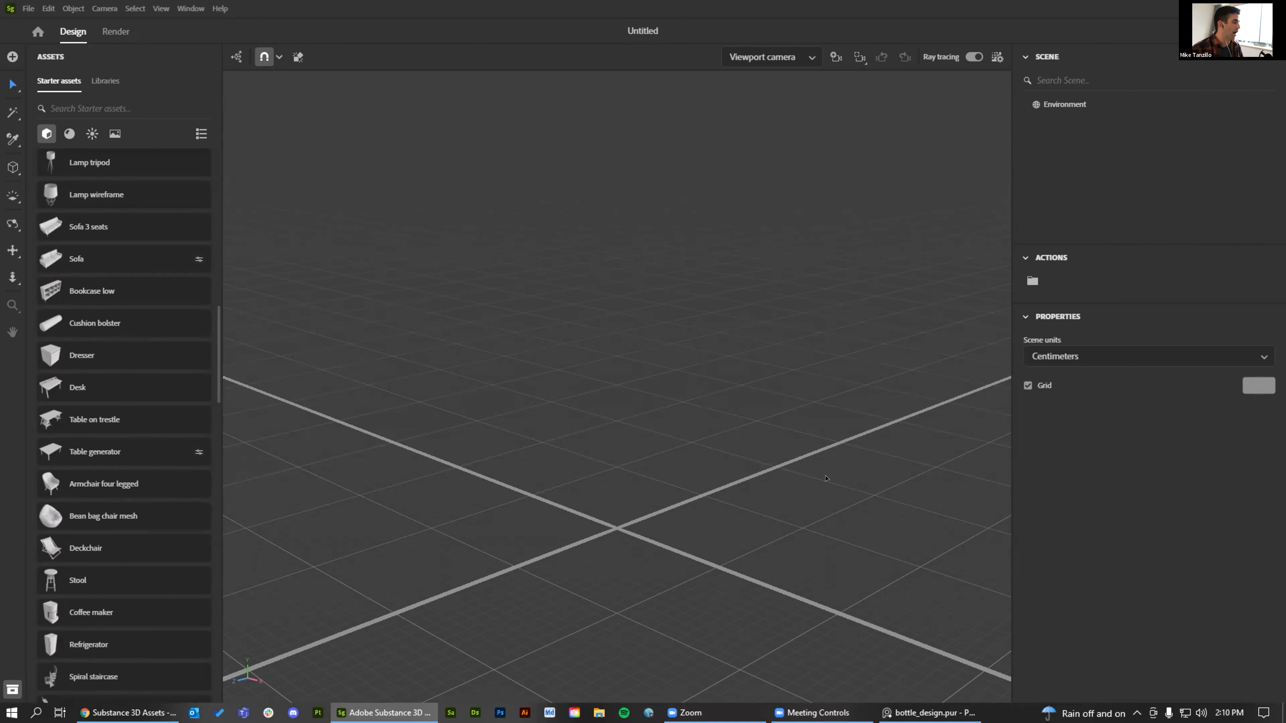
Search the starter models for "coffee" and place Bag coffee and Coffee with lid side by side in the scene
scroll(88, 339, up, 15)
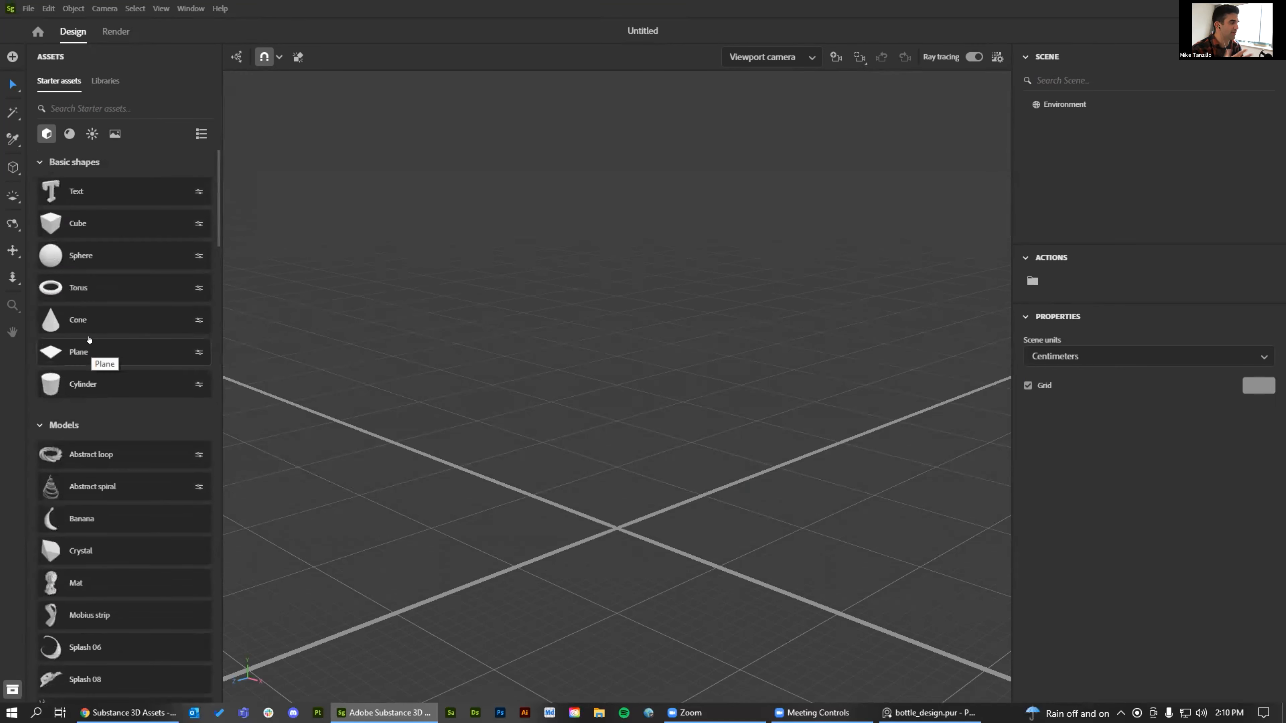
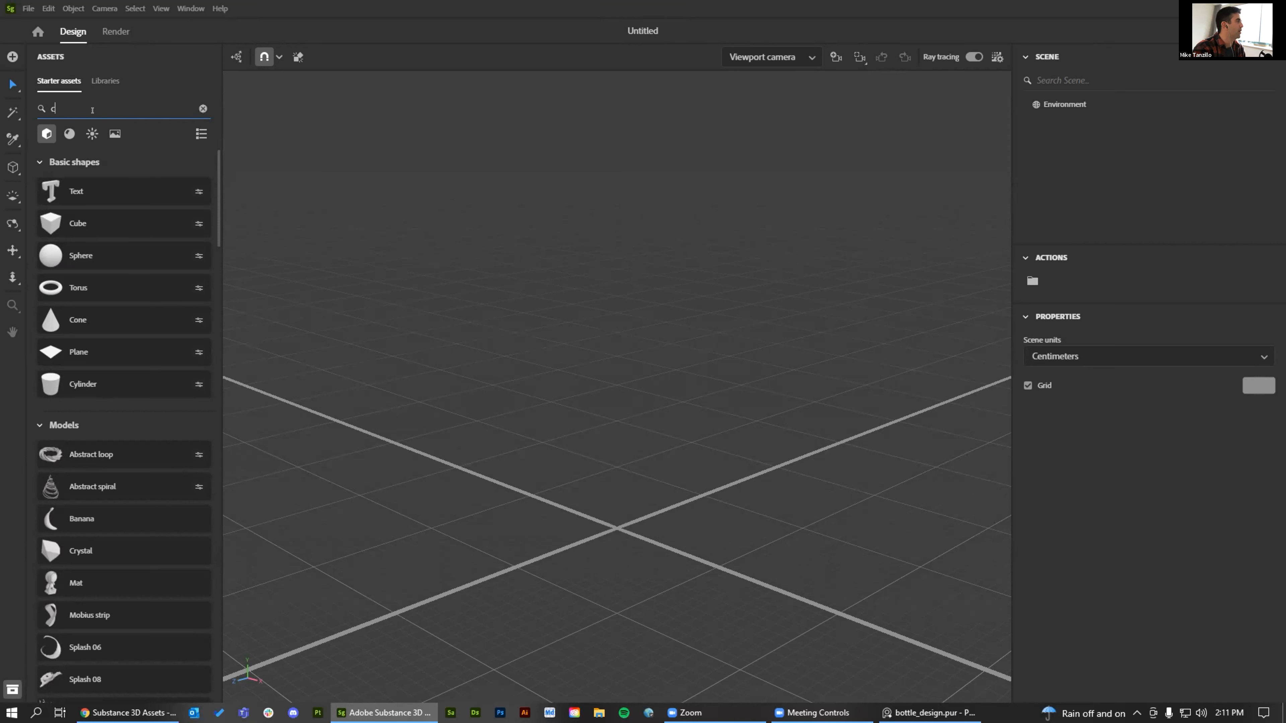
text(offee)
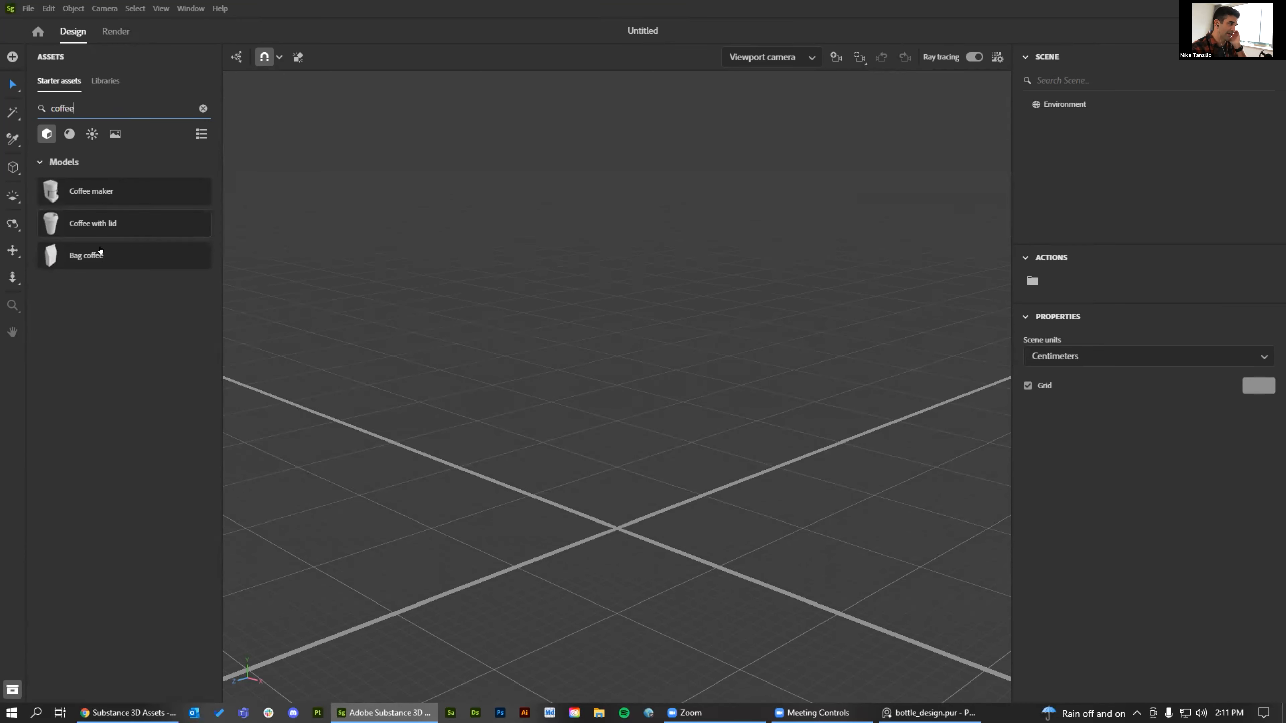
drag(101, 261, 666, 543)
drag(90, 232, 608, 489)
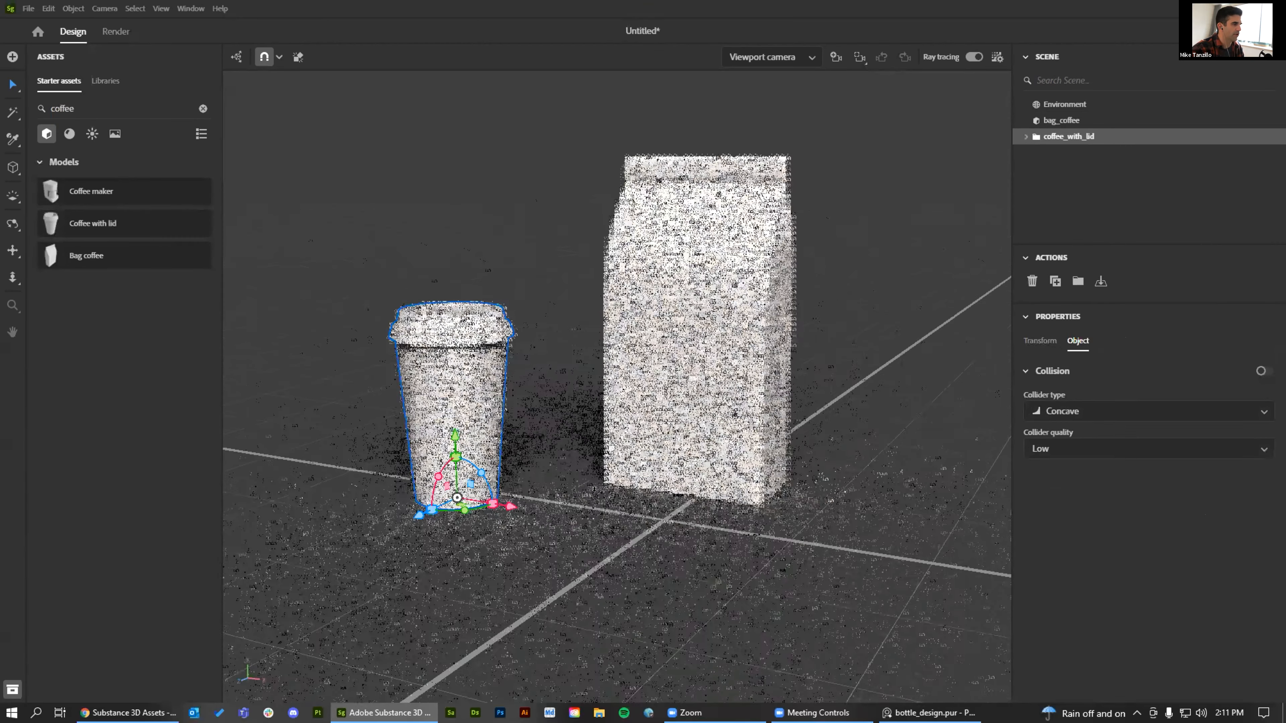
alt+right_drag(608, 489, 636, 440)
alt+middle_drag(636, 440, 637, 469)
alt+right_drag(636, 468, 679, 415)
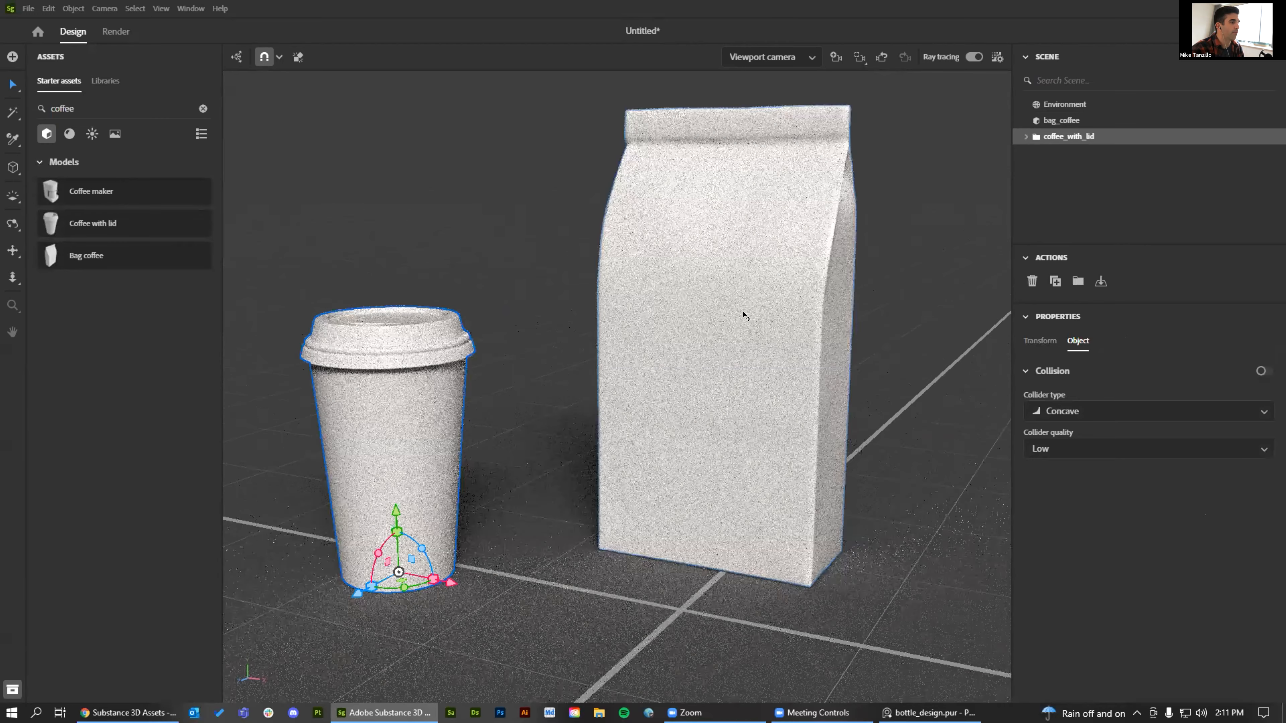
Search the starter materials for "card" and apply Cardboard to the coffee bag and the cup body
click(69, 133)
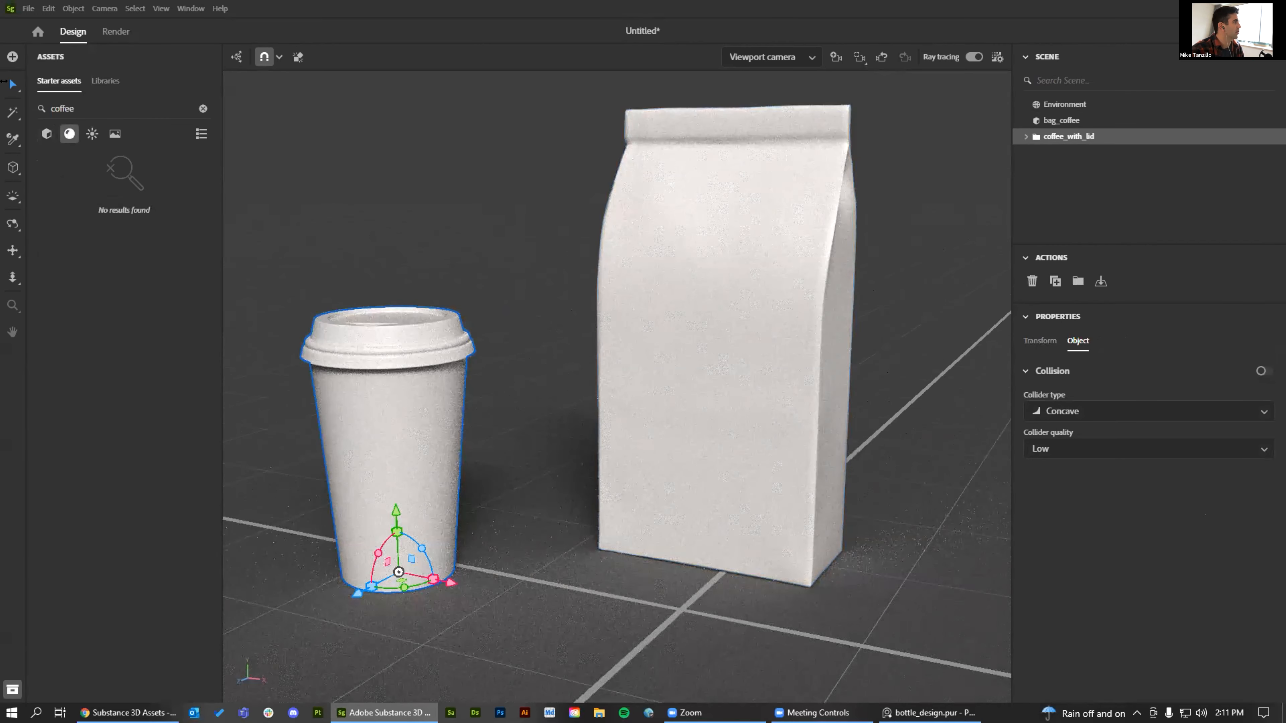
click(202, 108)
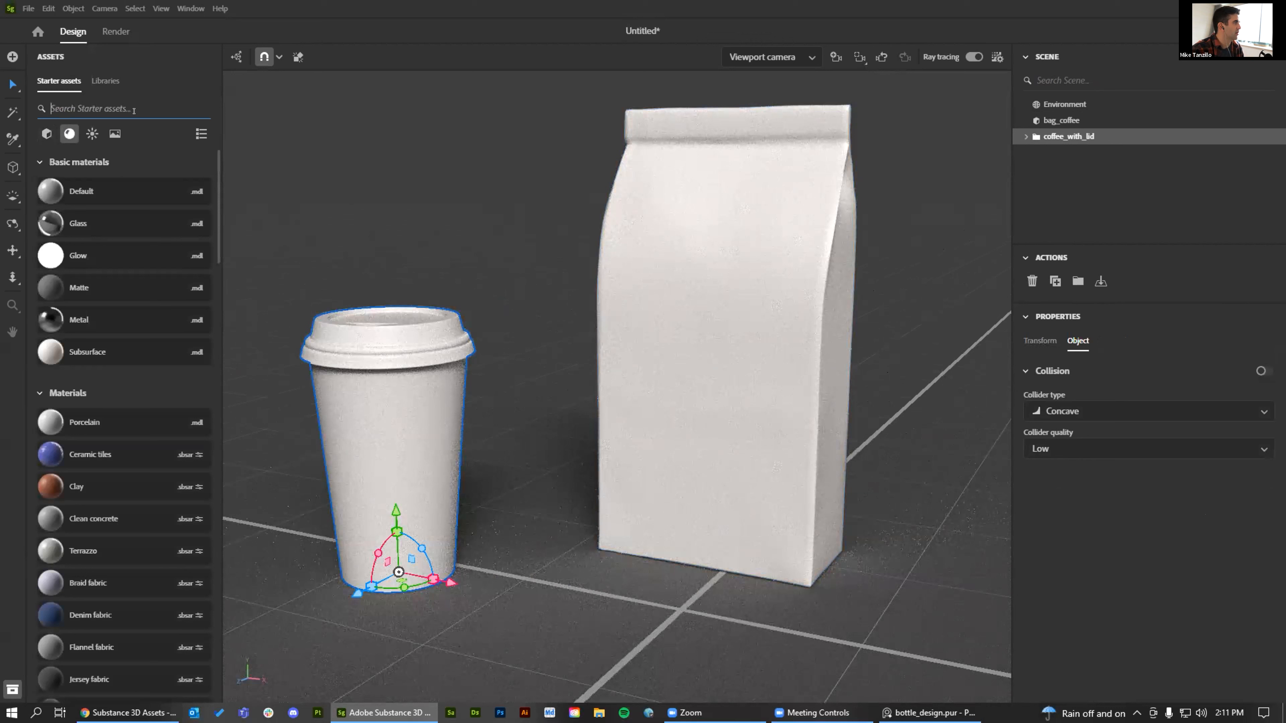
text(card)
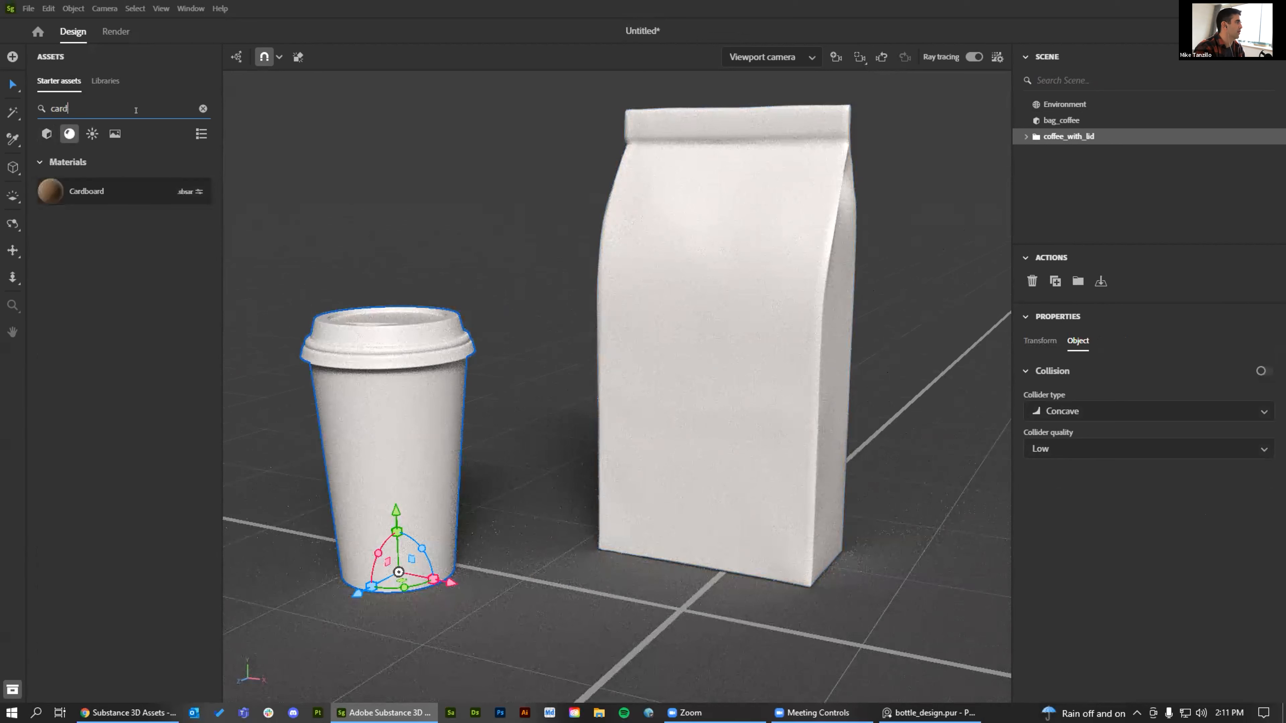
drag(51, 191, 742, 347)
drag(765, 294, 746, 479)
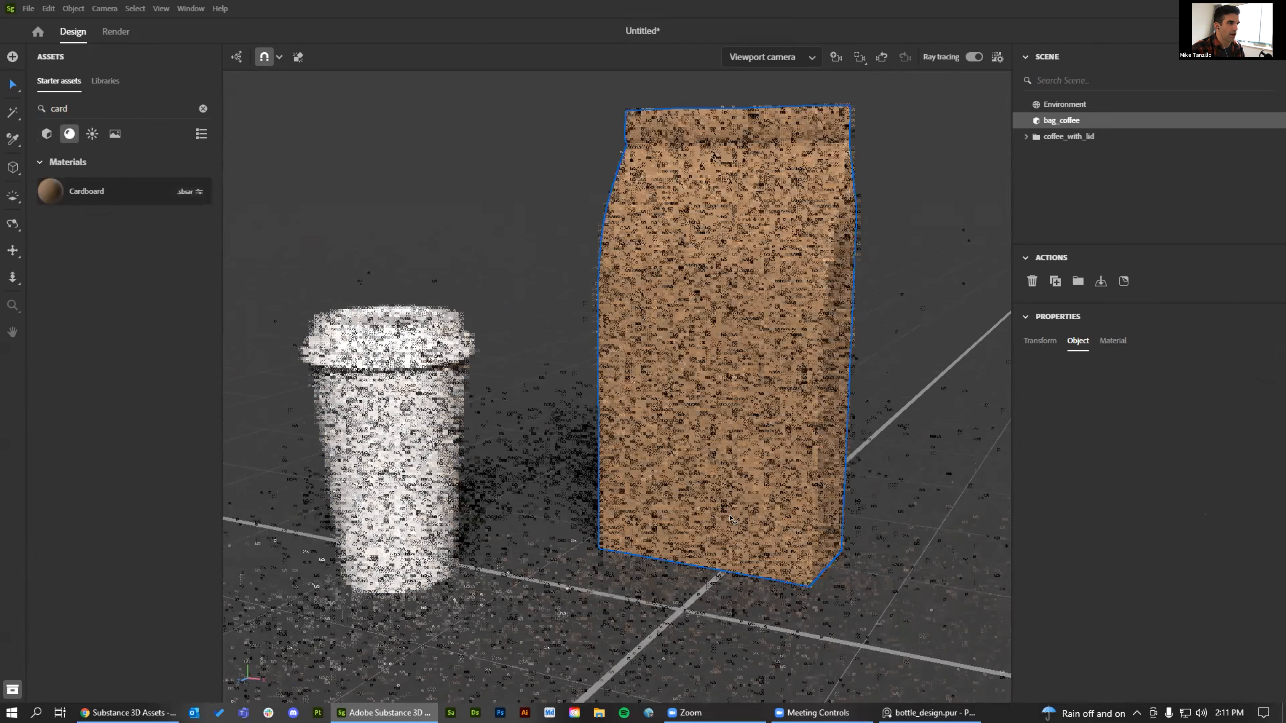
drag(89, 204, 421, 506)
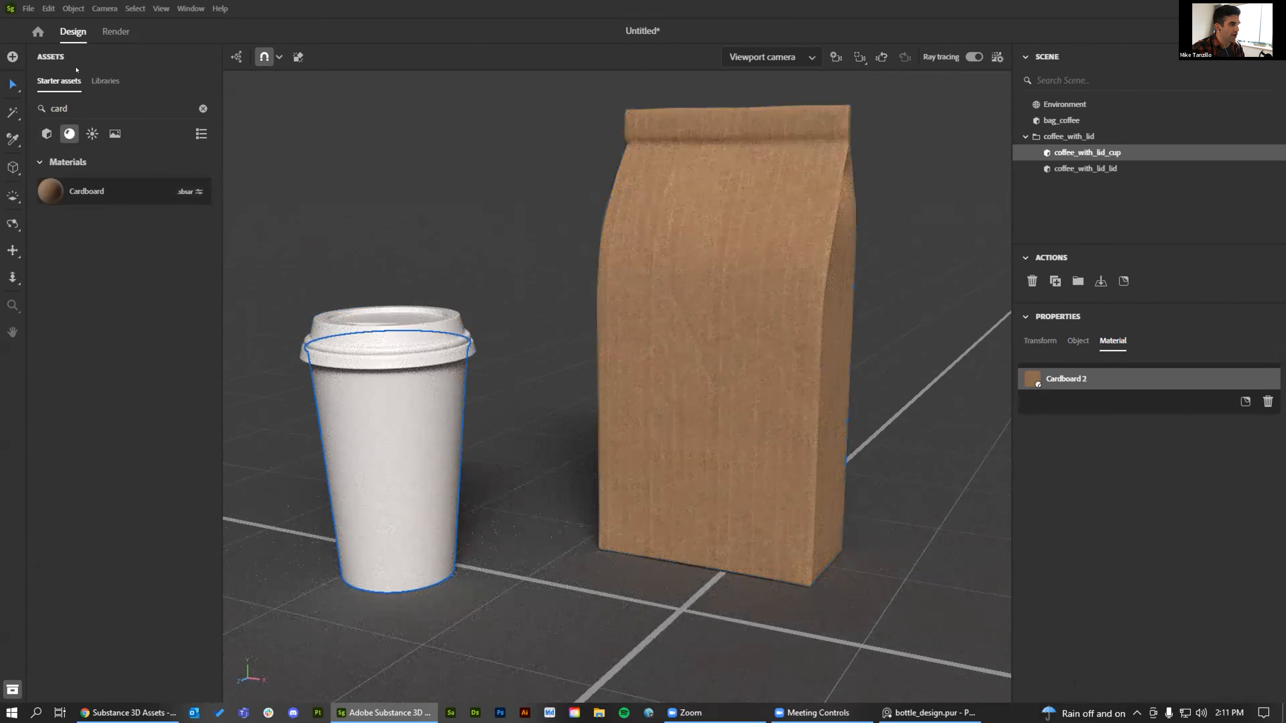
click(556, 202)
Open the SC Demo - Packaging library among the asset libraries
click(105, 81)
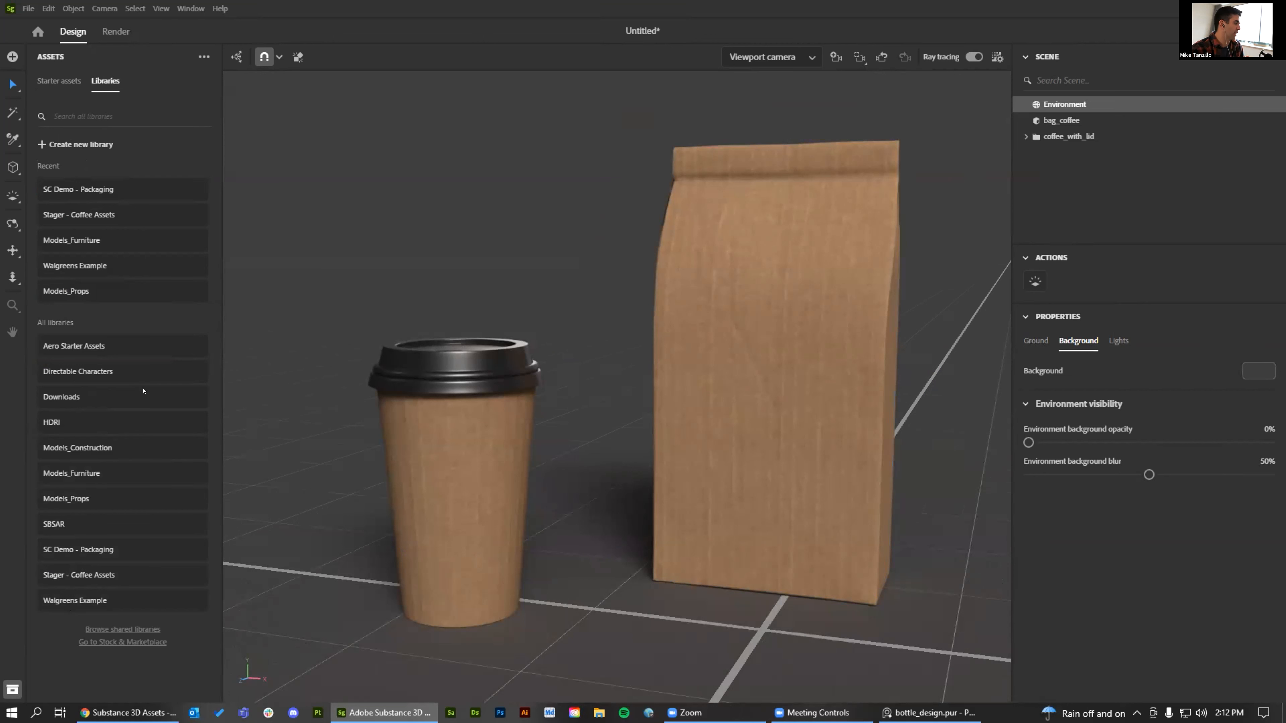
click(115, 574)
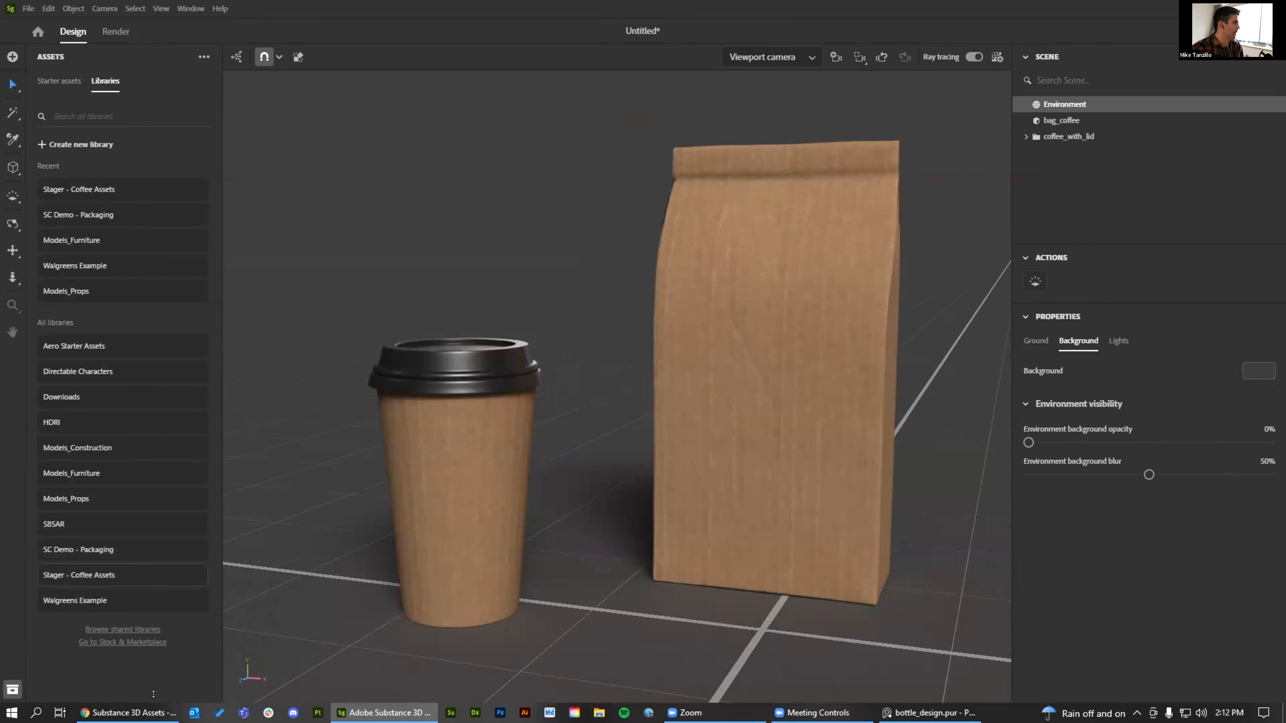
click(152, 549)
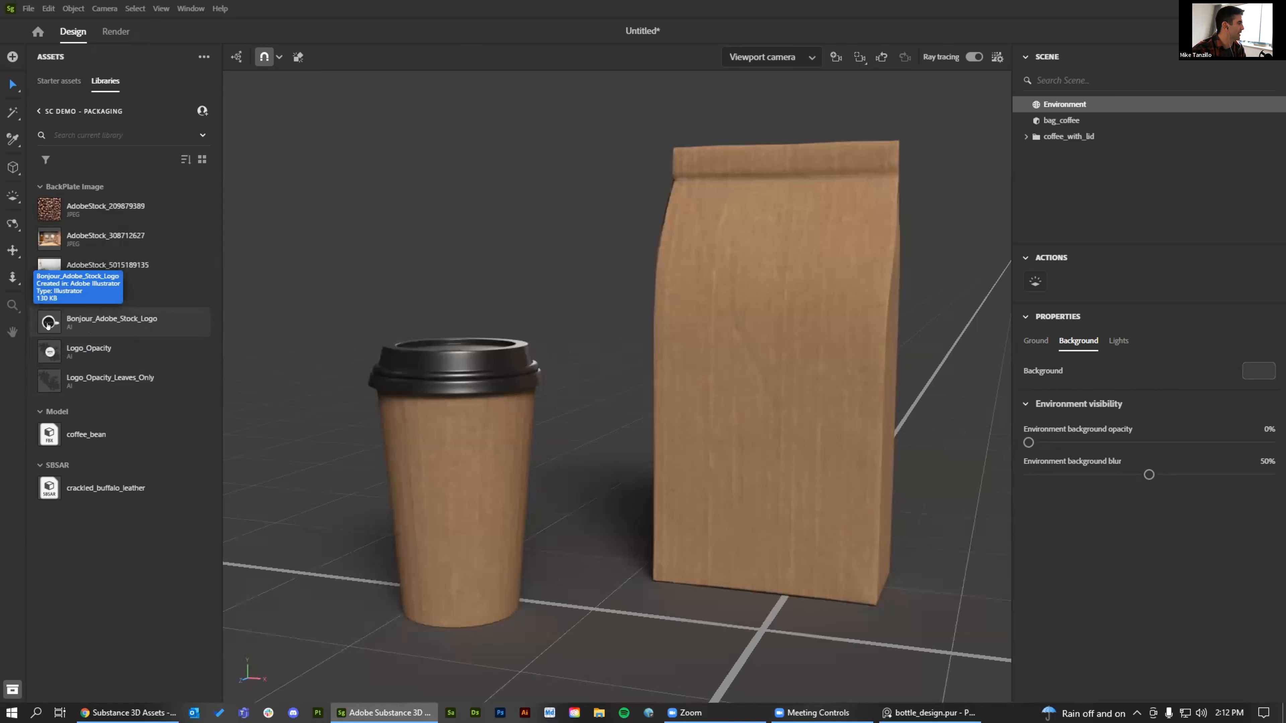
Place Bonjour_Adobe_Stock_Logo as a decal on the bag's front and enlarge it to 29.42% scale so it wraps around the side
drag(48, 325, 764, 386)
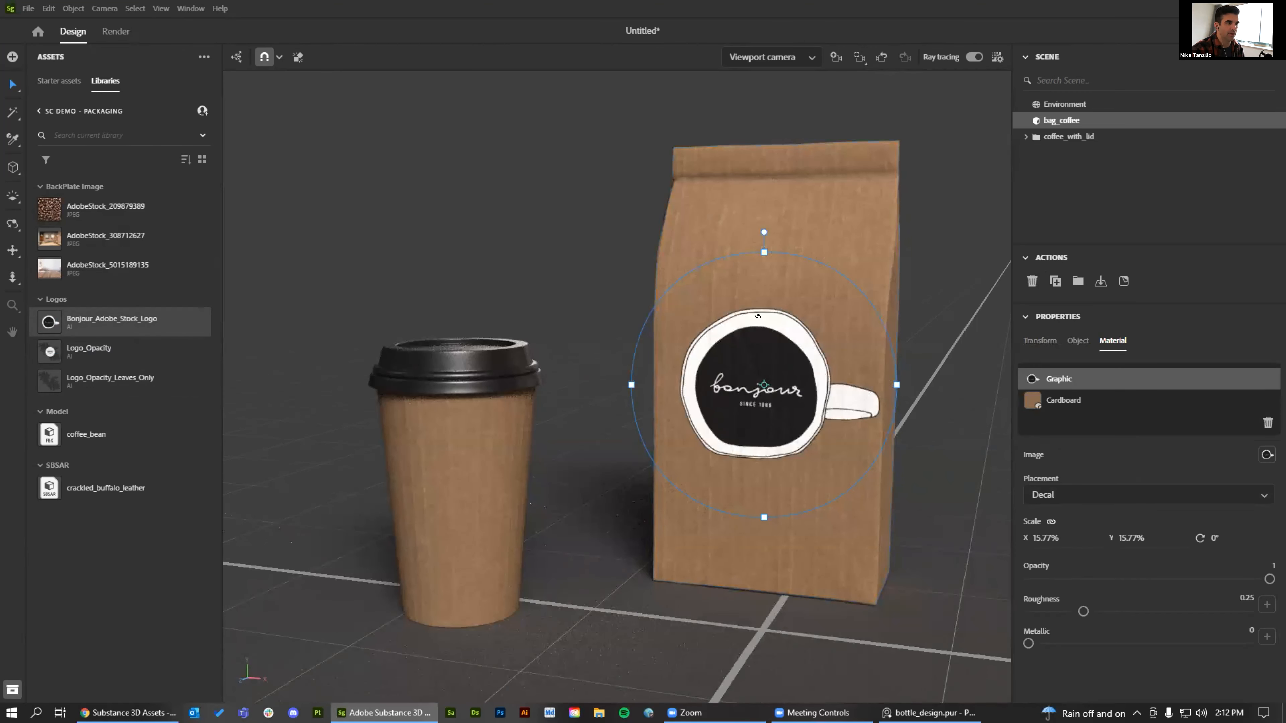
right_drag(758, 316, 874, 272)
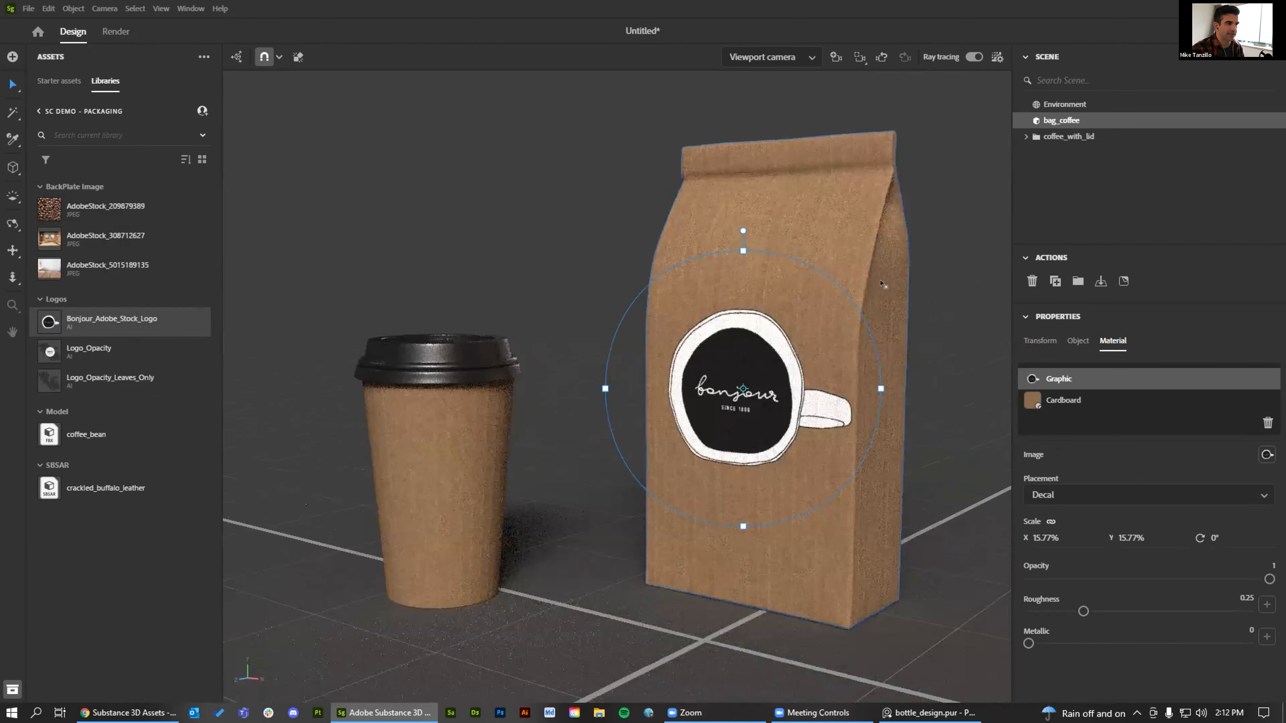
drag(870, 286, 915, 297)
right_drag(725, 405, 785, 475)
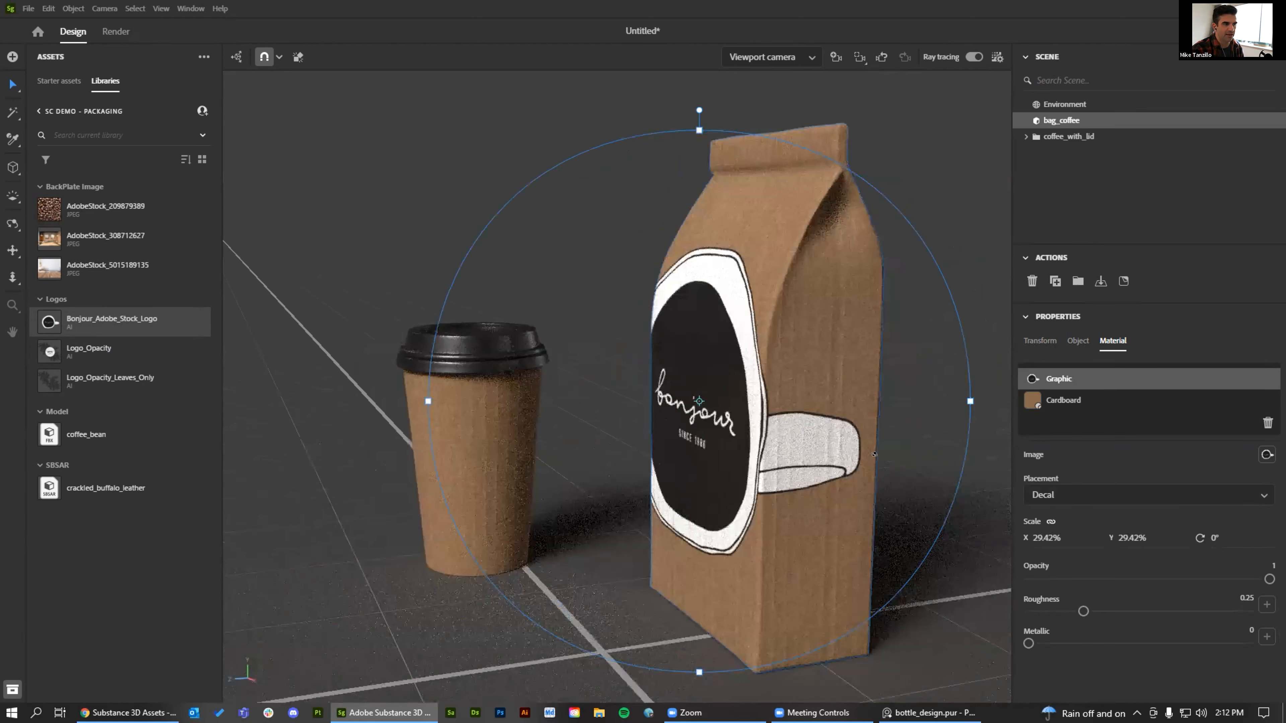
right_drag(874, 454, 1162, 443)
right_drag(1249, 434, 786, 320)
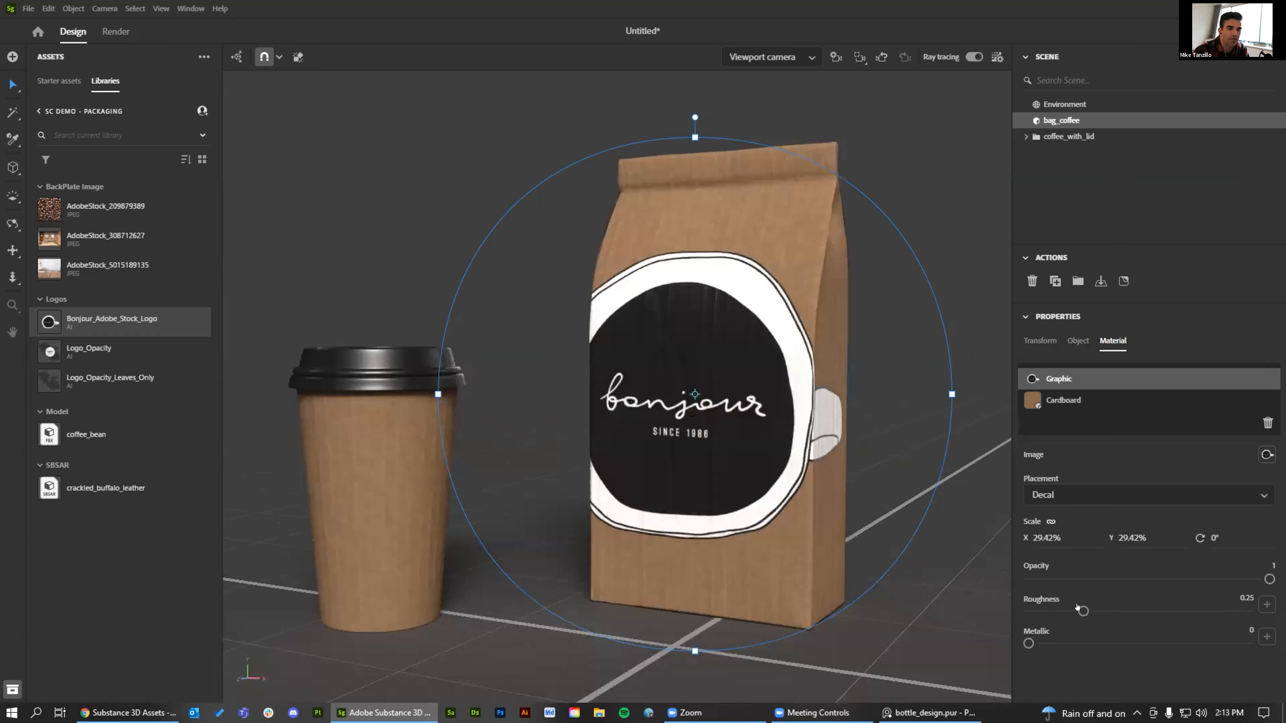
Try roughness 0.04, 1 and 0.26 with metallic 1 on the Bonjour graphic, and remove the graphic from the bag
click(1037, 611)
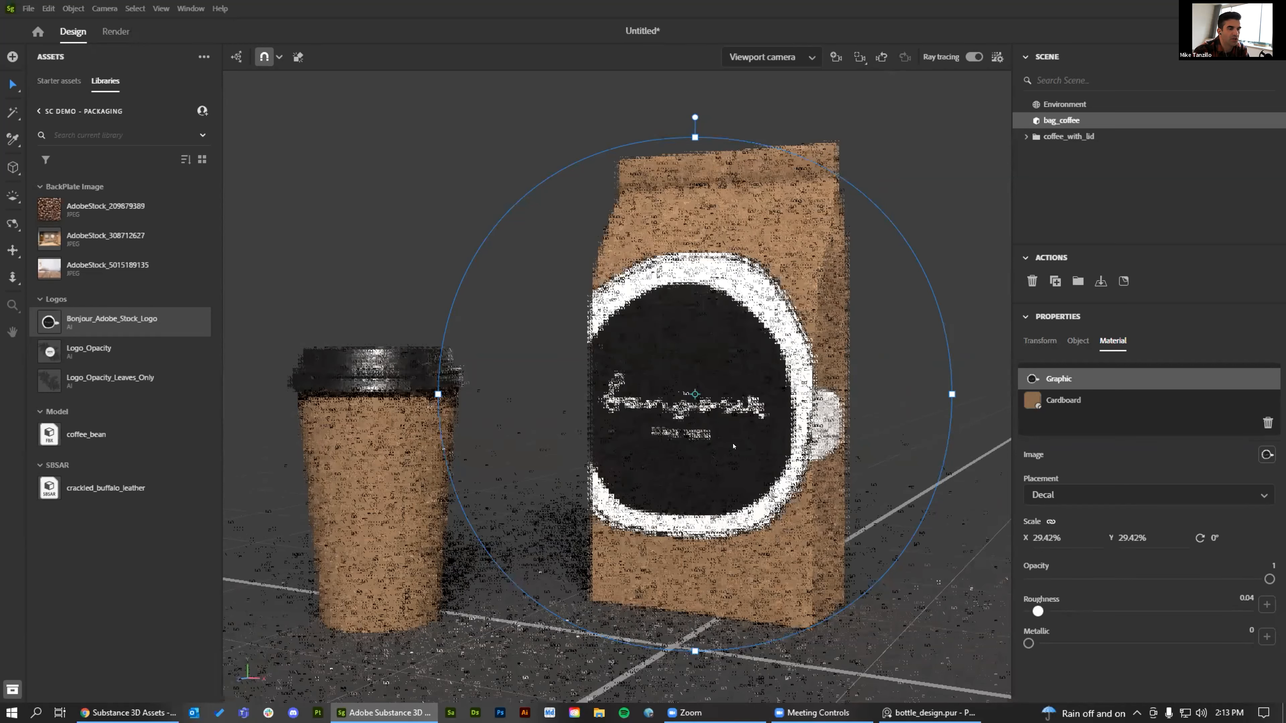
mouse_move(1269, 579)
mouse_down()
mouse_move(1224, 573)
mouse_move(1269, 579)
mouse_up()
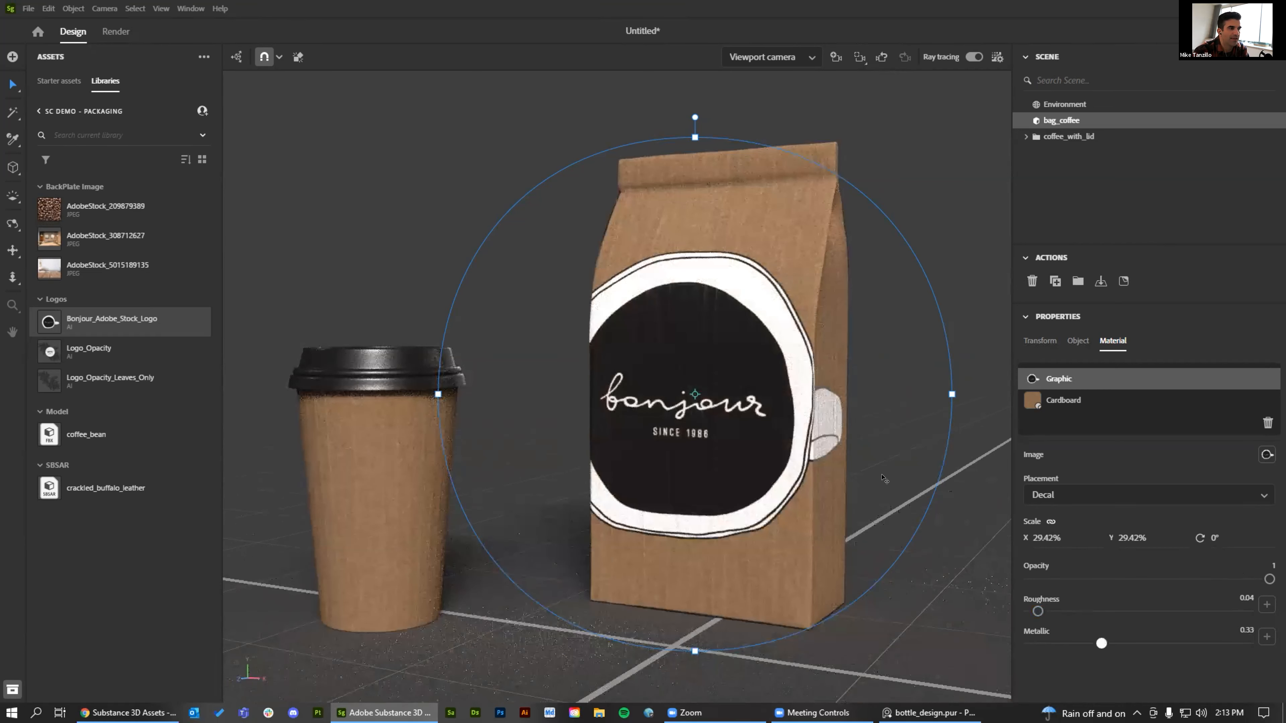
drag(1099, 639, 1248, 643)
drag(1152, 606, 1186, 611)
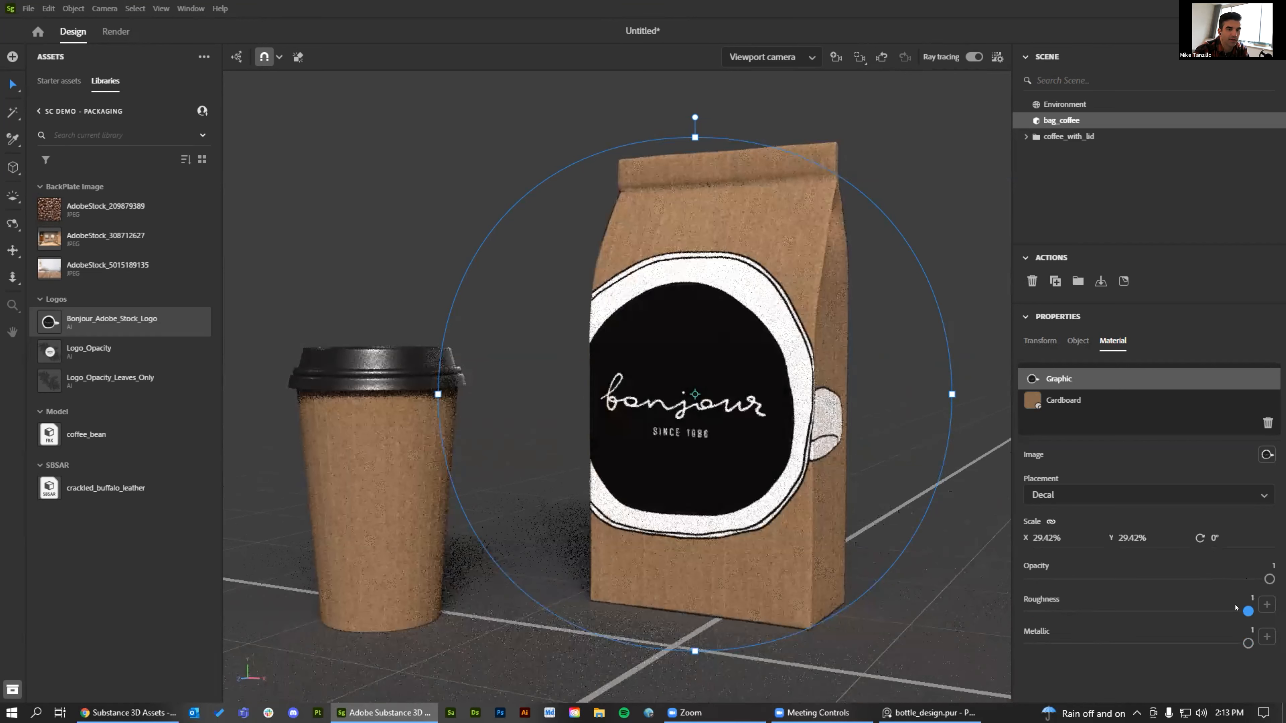
click(1085, 611)
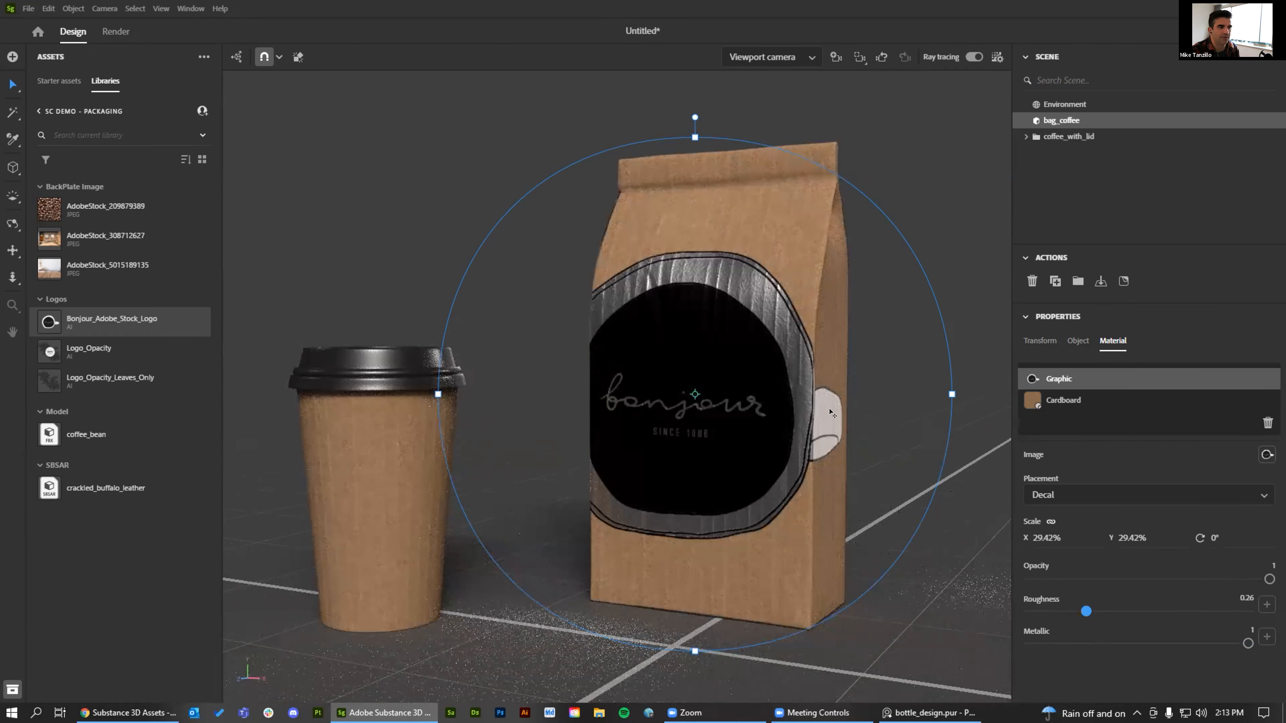
alt+drag(789, 412, 701, 466)
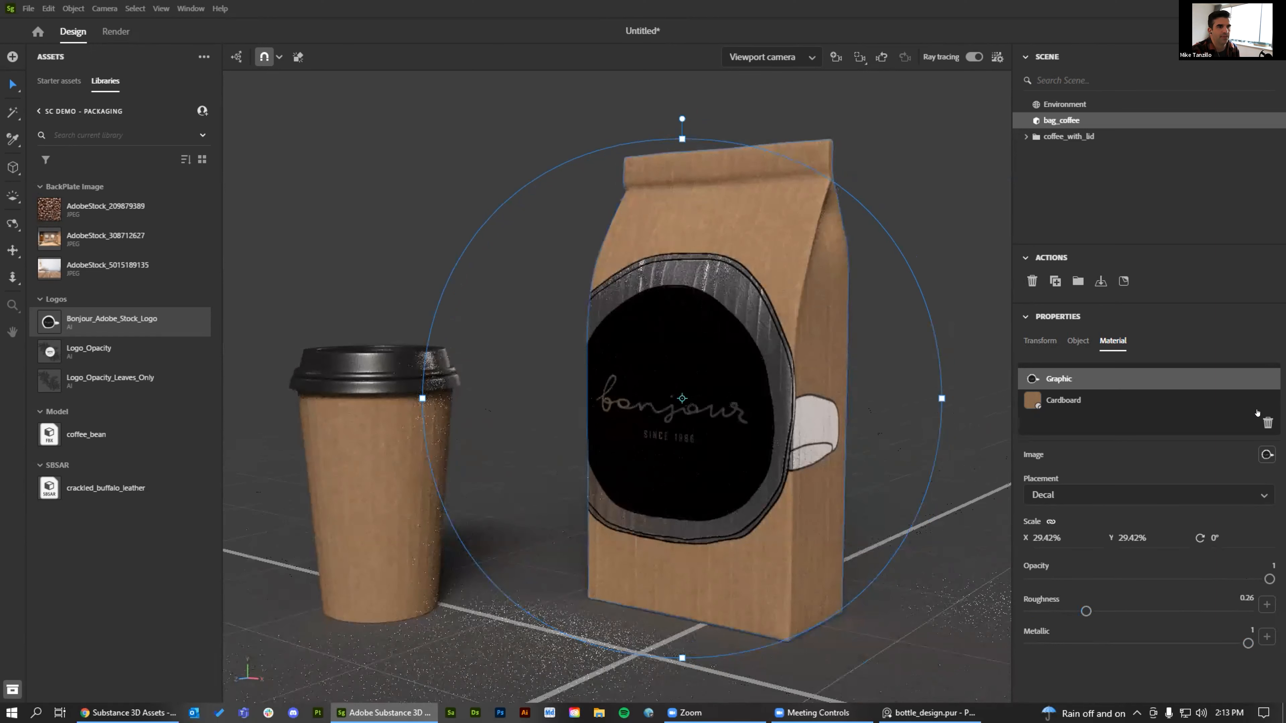
key(ctrl+z)
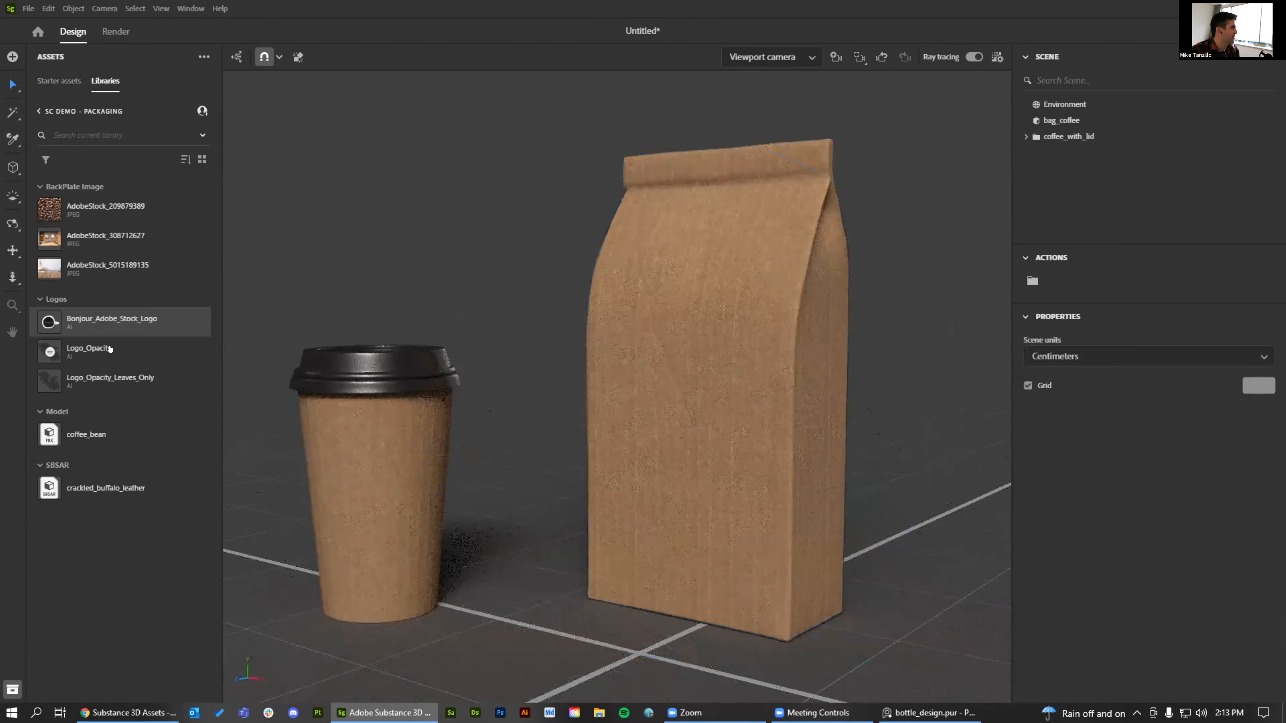
Place the Logo_Opacity graphic as a decal on the bag's front and scale it to 23.52%
drag(110, 348, 702, 542)
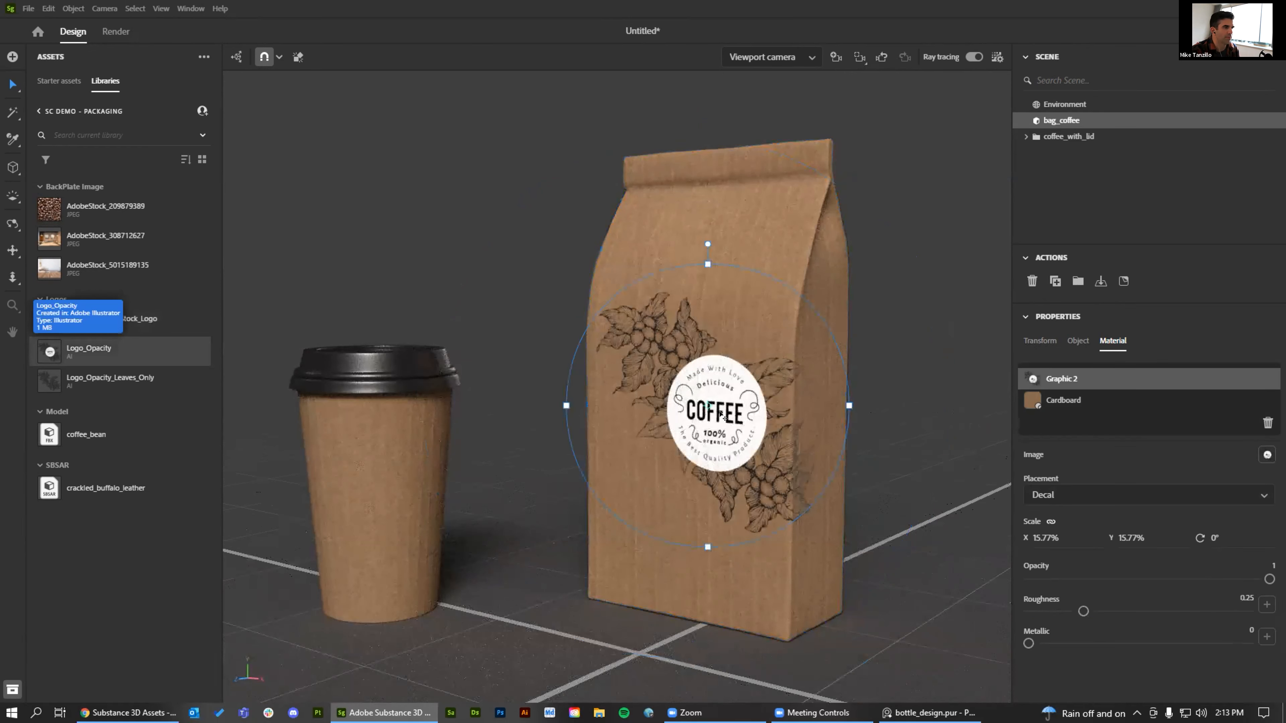
drag(719, 413, 709, 485)
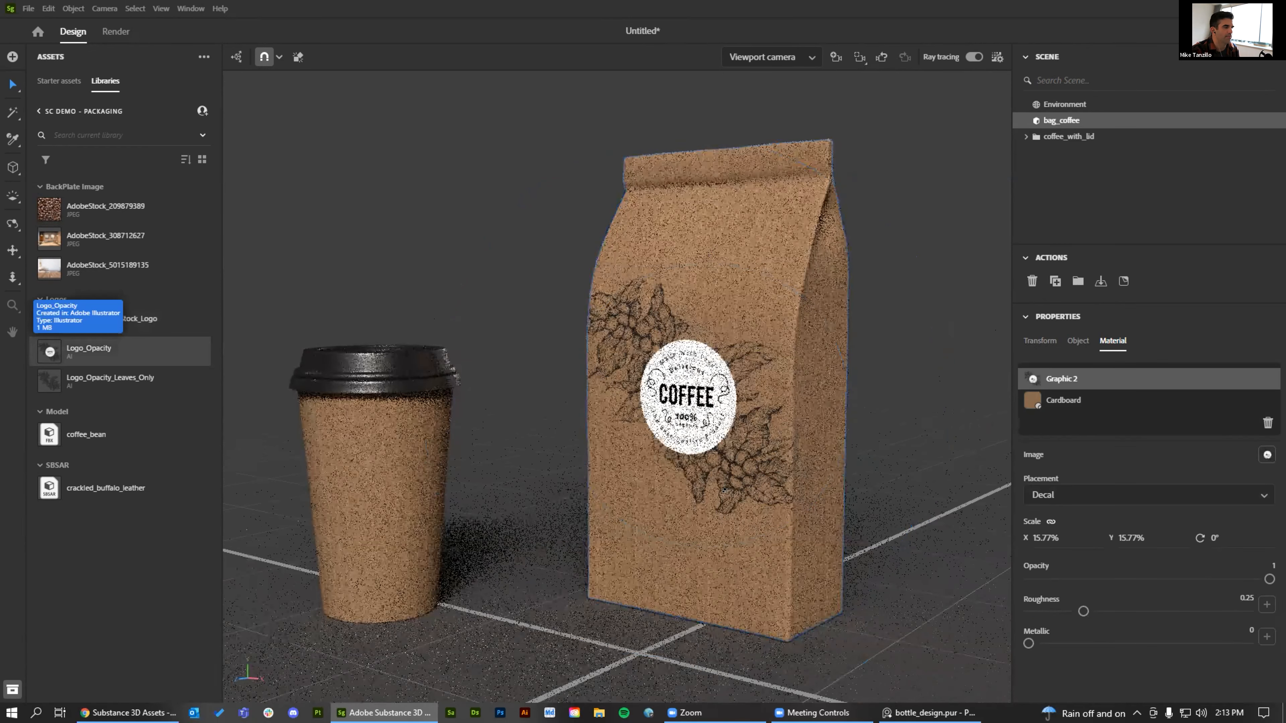
right_drag(724, 490, 730, 498)
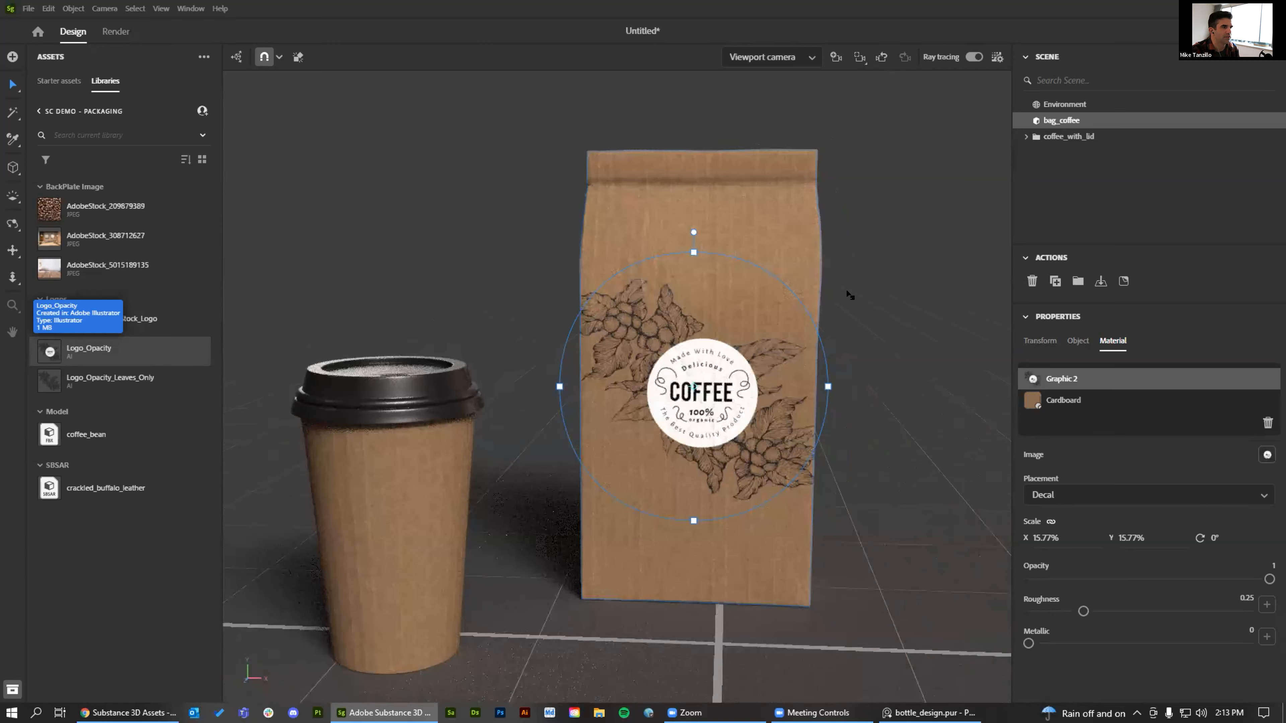
drag(799, 306, 861, 276)
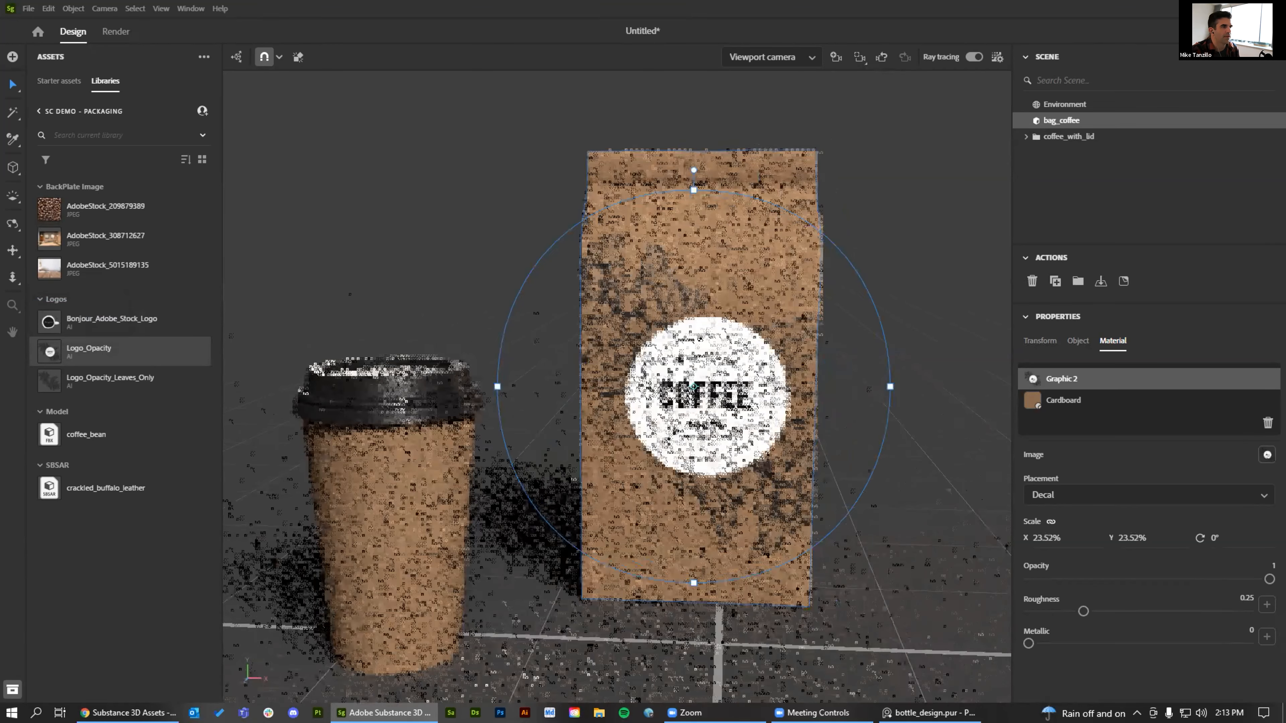
right_drag(700, 340, 670, 341)
right_drag(573, 444, 672, 458)
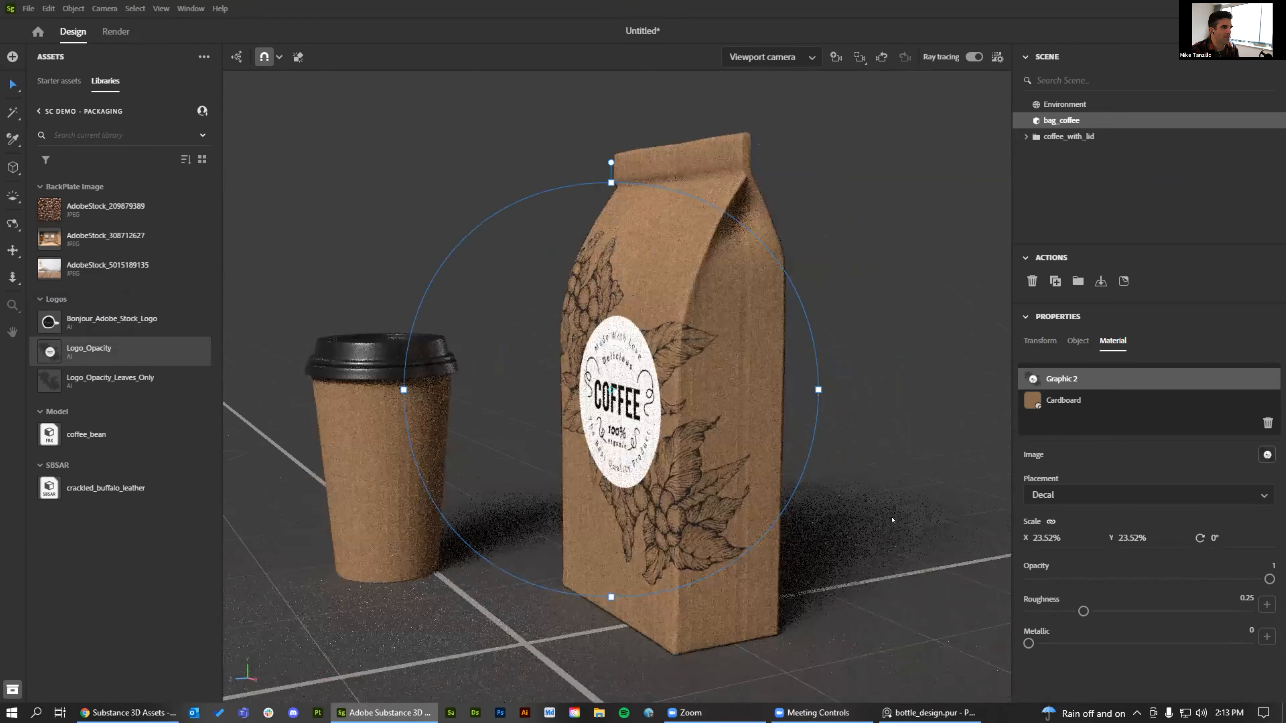
drag(892, 520, 1066, 499)
right_drag(883, 511, 766, 423)
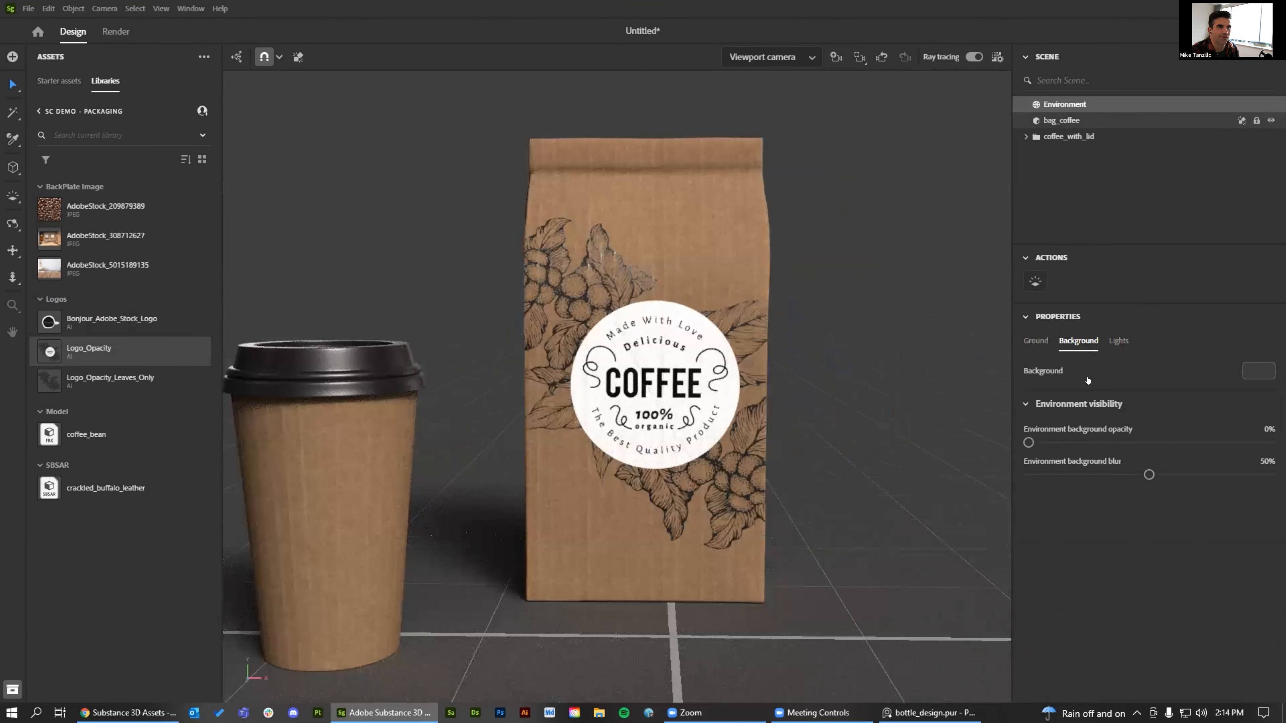
Shift the coffee logo decal slightly to centre its round label on the bag's front
click(627, 394)
drag(627, 394, 618, 397)
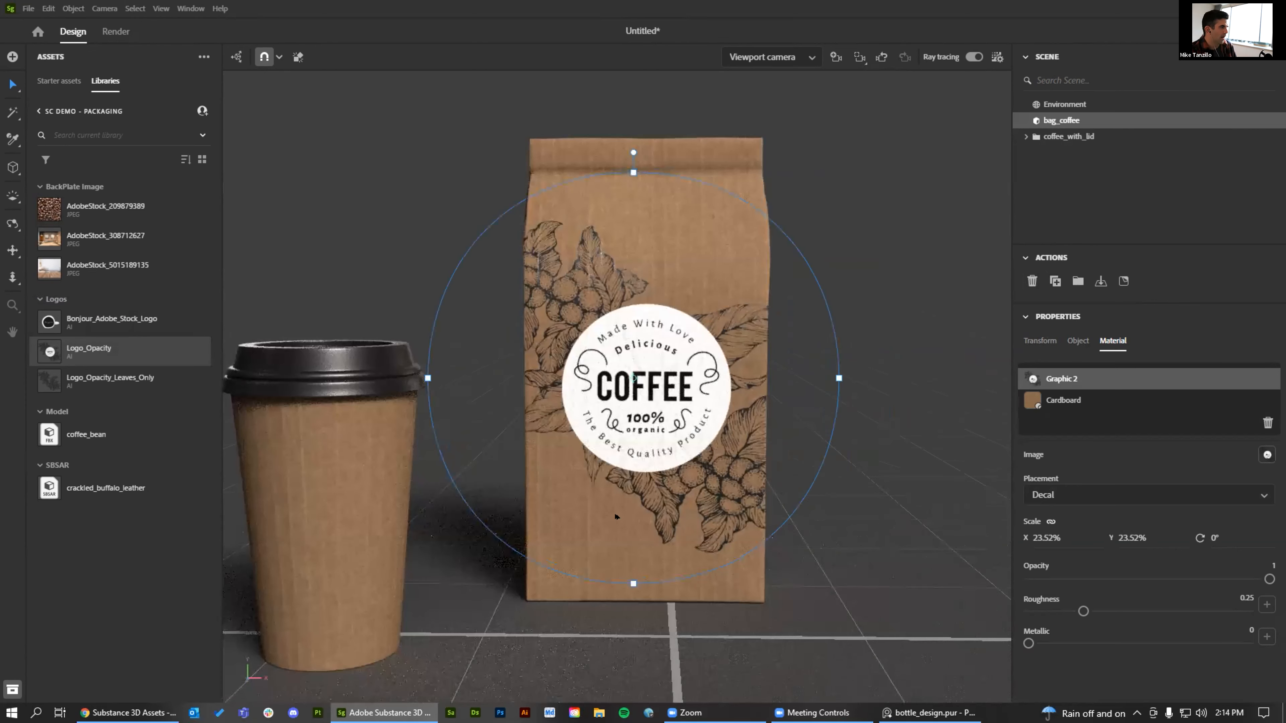
right_drag(616, 516, 567, 527)
middle_drag(704, 316, 830, 265)
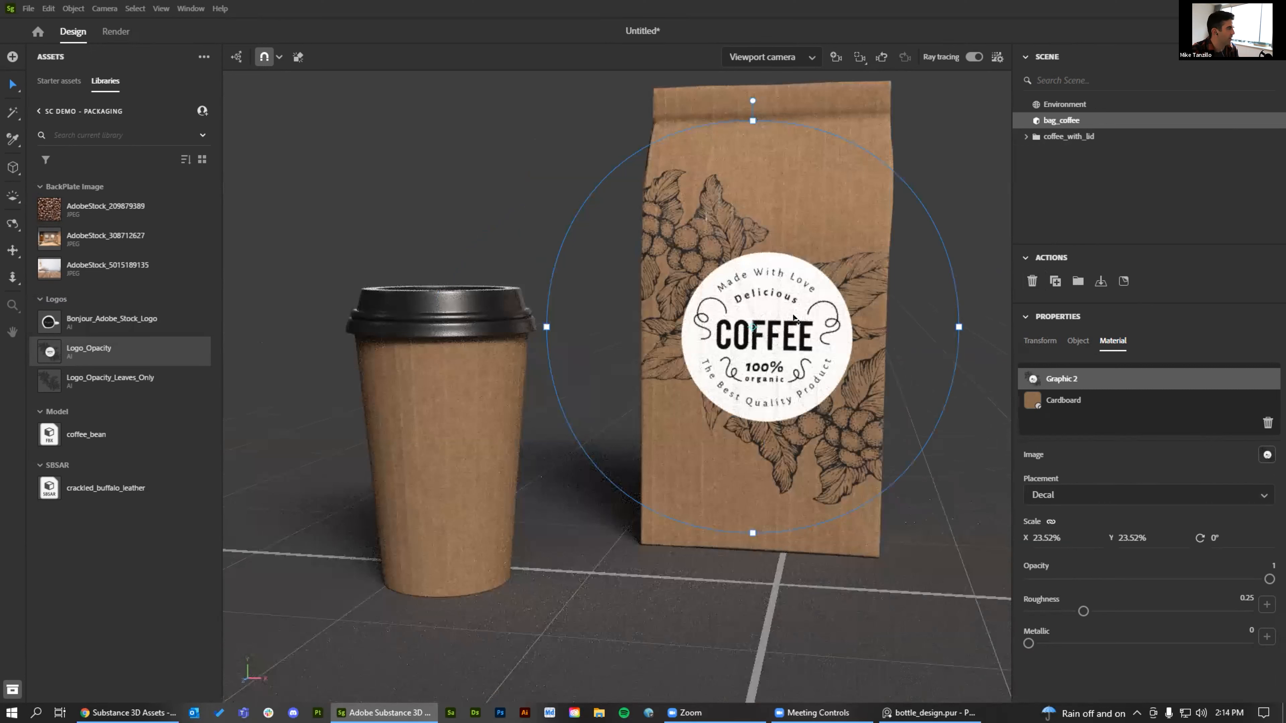
Place the Logo_Opacity_Leaves_Only graphic as a decal on the cup and scale it to 20.6%
drag(76, 381, 484, 416)
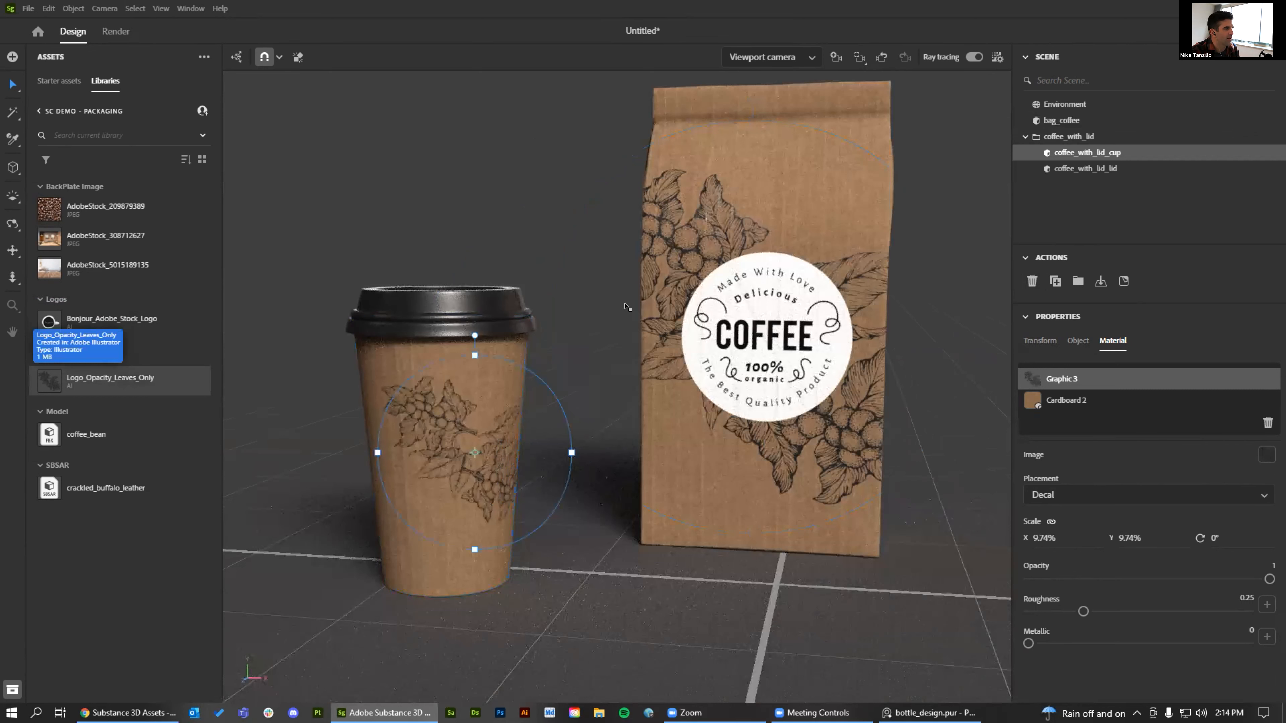
drag(545, 383, 626, 306)
mouse_move(562, 403)
right_down()
mouse_move(551, 412)
mouse_move(583, 444)
right_up()
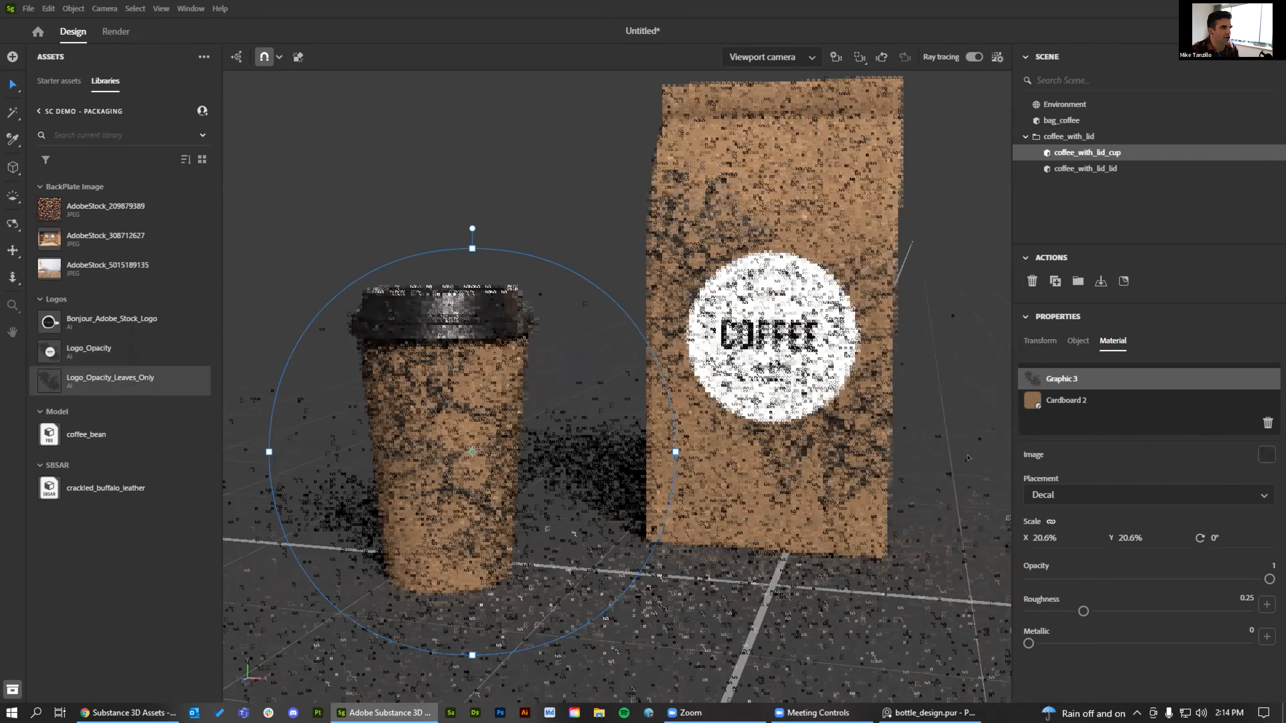
click(967, 457)
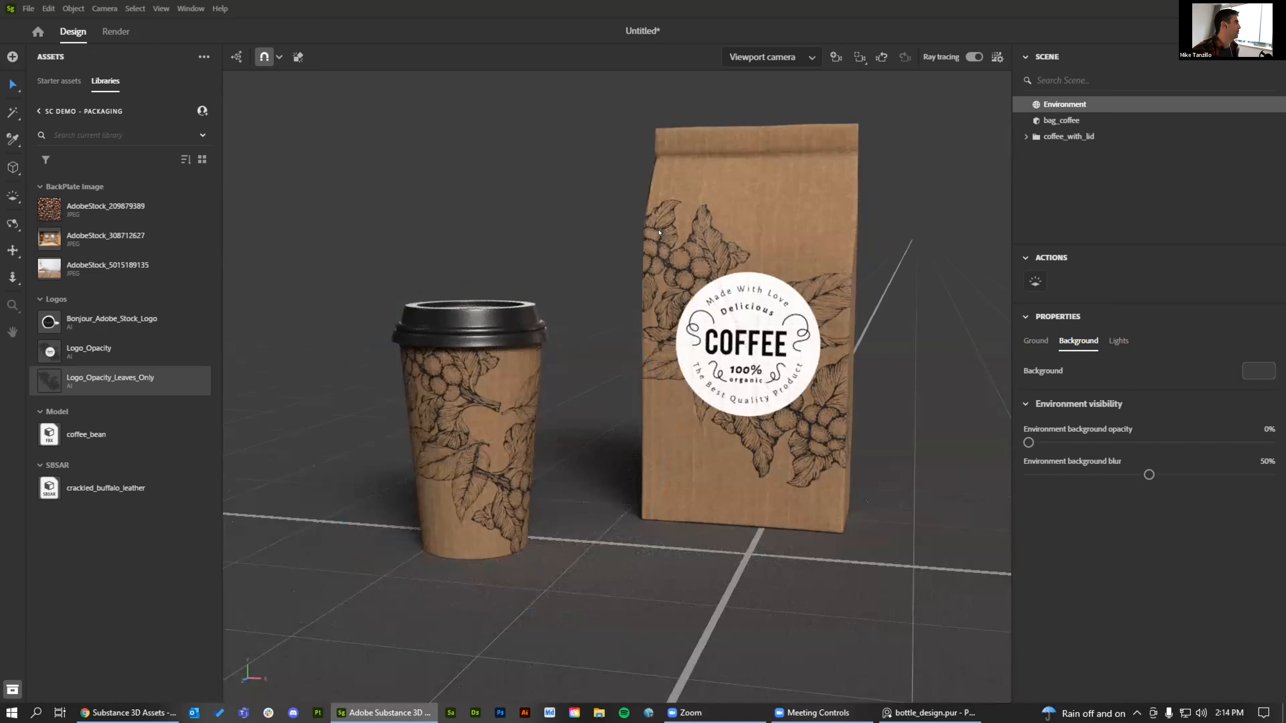
Search the starter models for "coffe" to review the available coffee objects
click(59, 80)
click(39, 133)
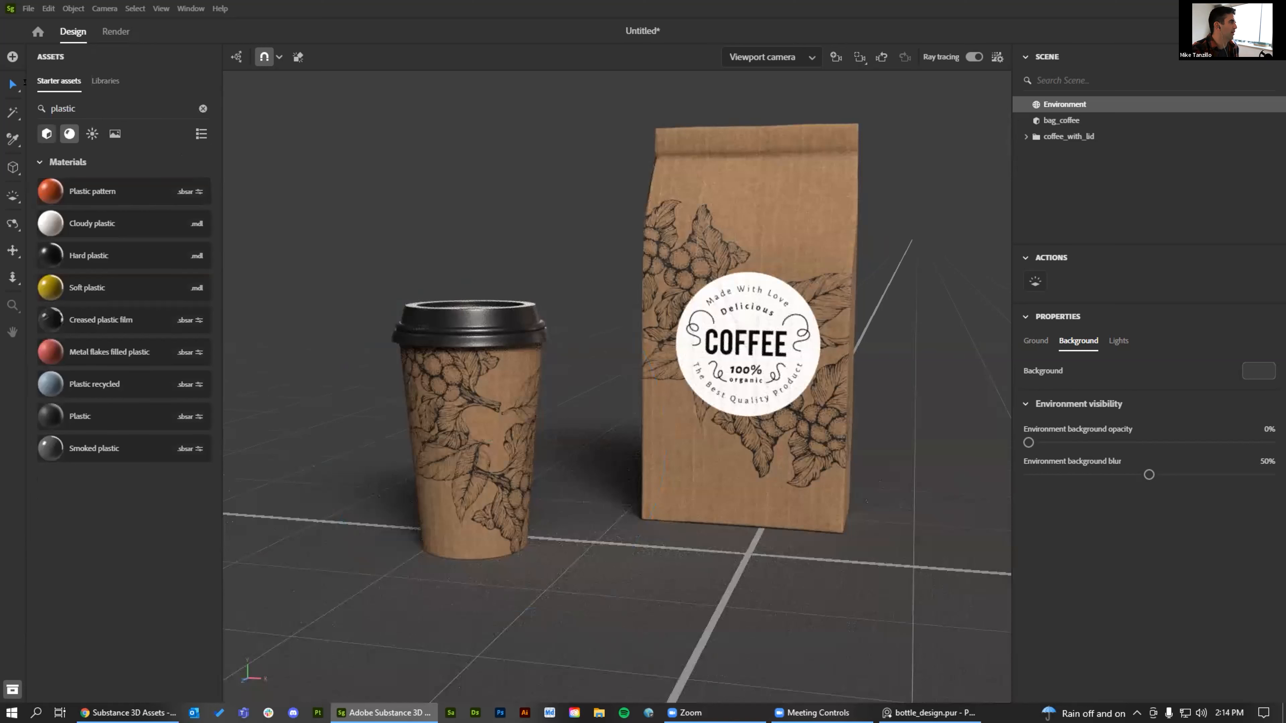
double_click(175, 110)
text(cofe)
key(BackSpace)
text(fe)
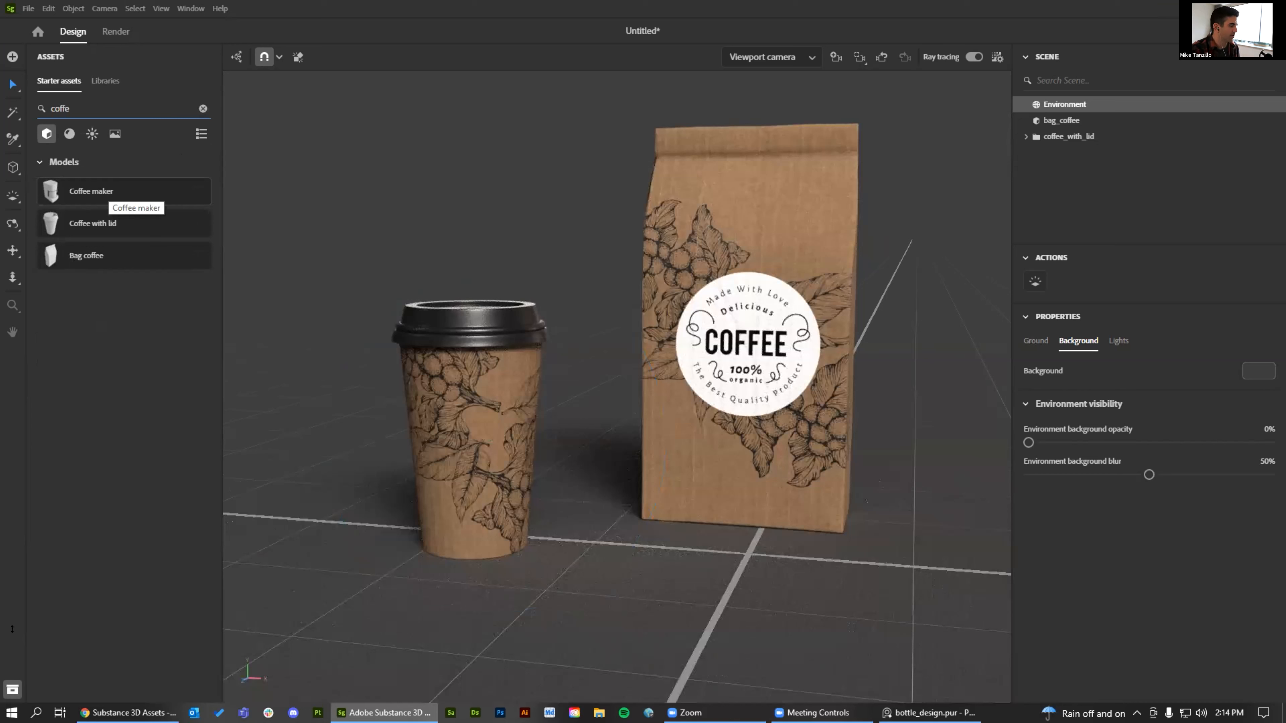
Switch to the Substance 3D Assets website in the browser, search for "coffee" and look through the results
click(144, 712)
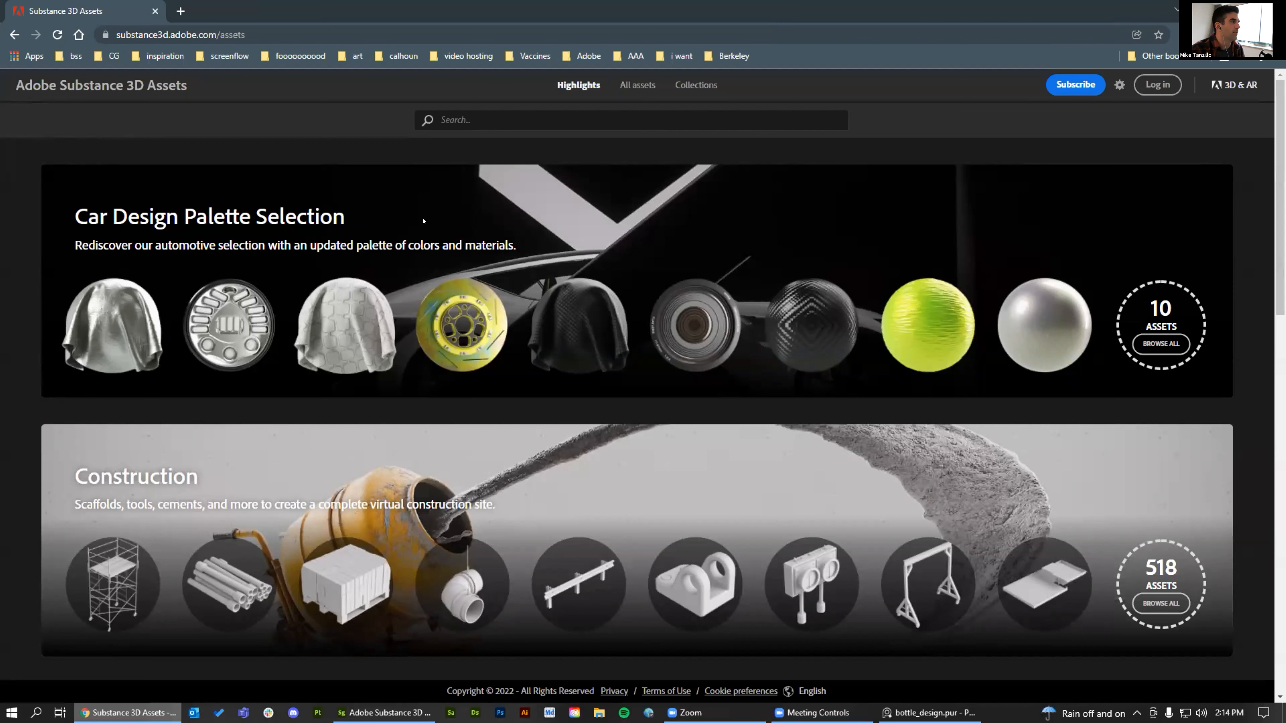
click(436, 121)
text(coffee)
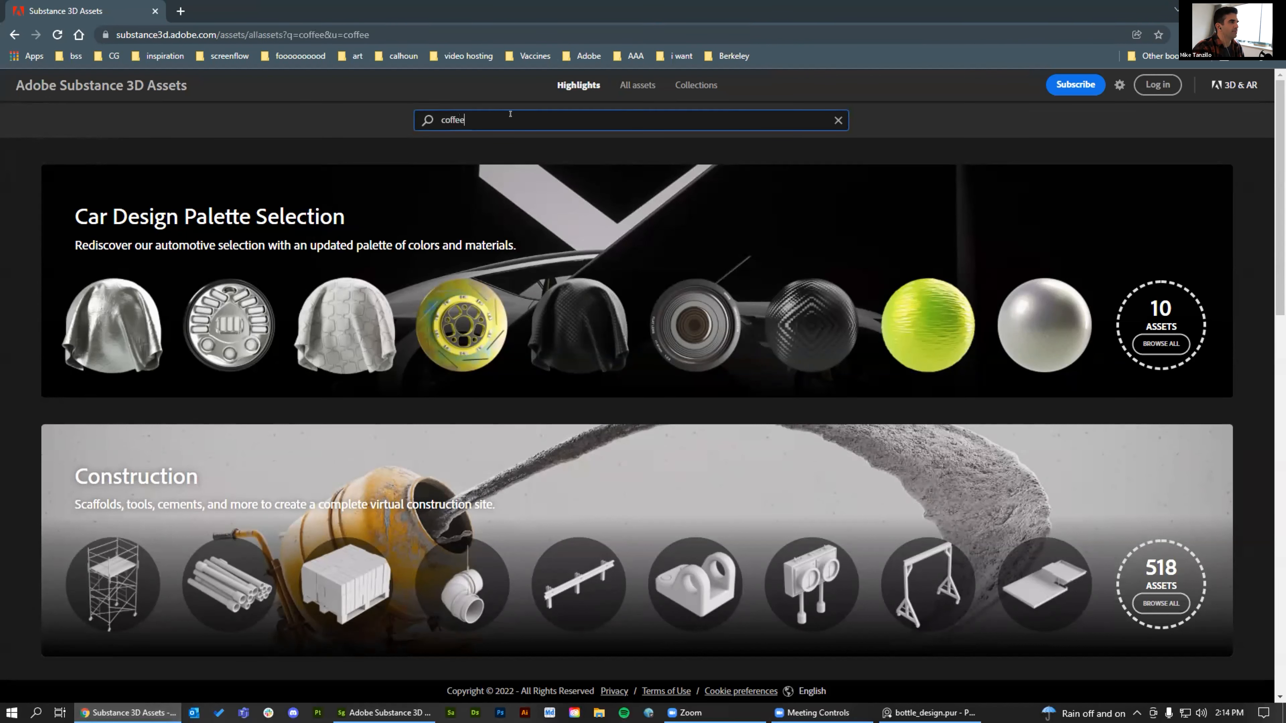
key(Return)
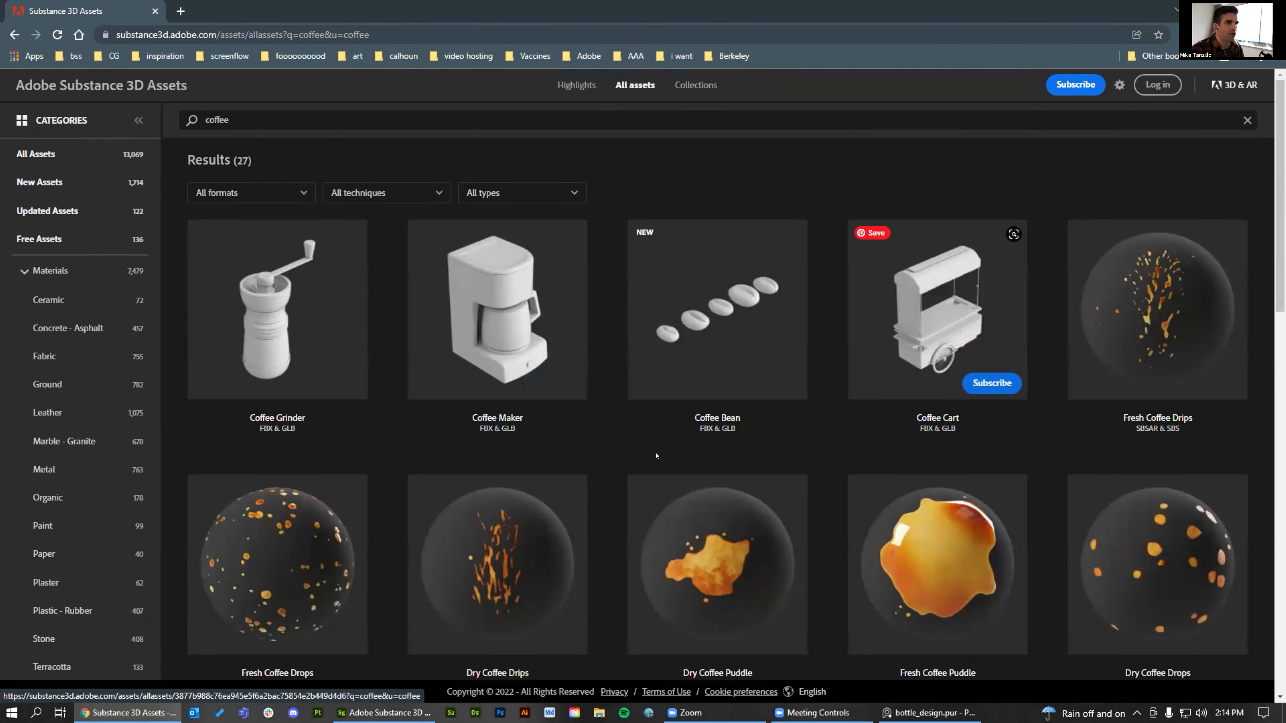
scroll(660, 435, down, 4)
scroll(659, 435, up, 4)
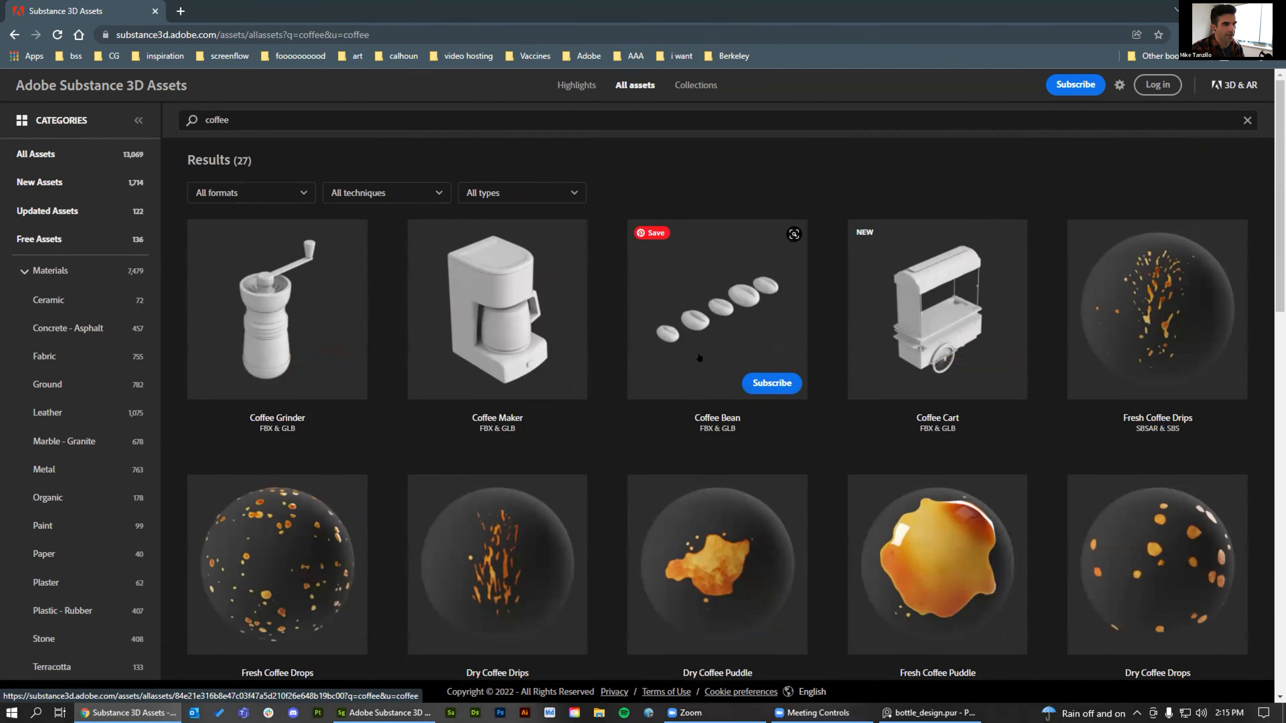
Browse the rest of the coffee assets, including the spill materials, coffee beans, disposable cup and French press
scroll(729, 314, down, 5)
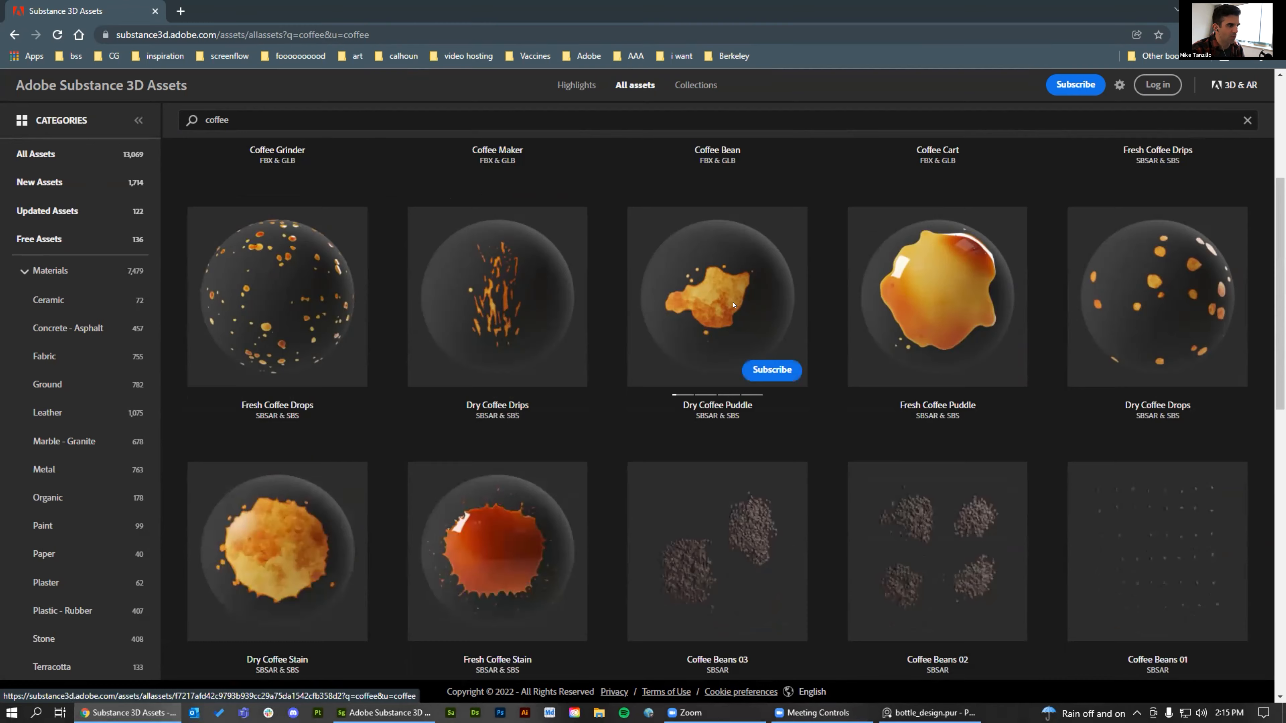
scroll(733, 305, down, 12)
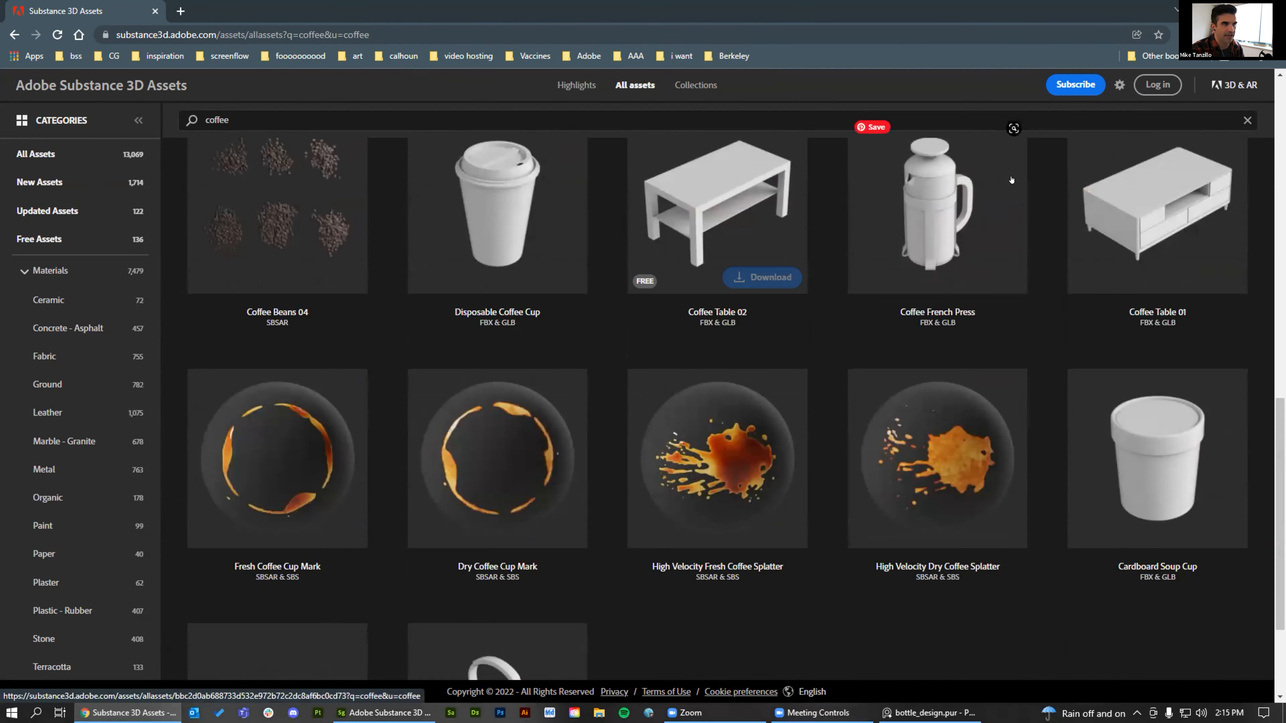
scroll(1129, 510, up, 4)
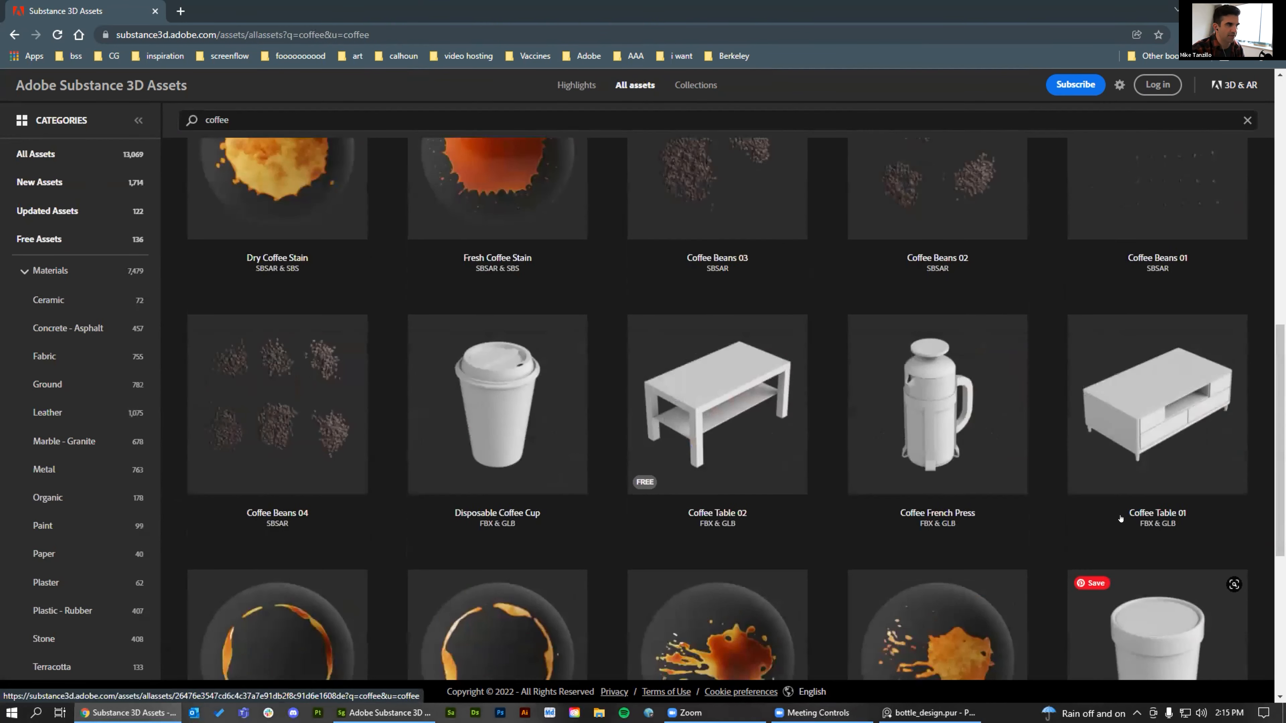
scroll(1109, 527, up, 7)
scroll(1078, 553, up, 5)
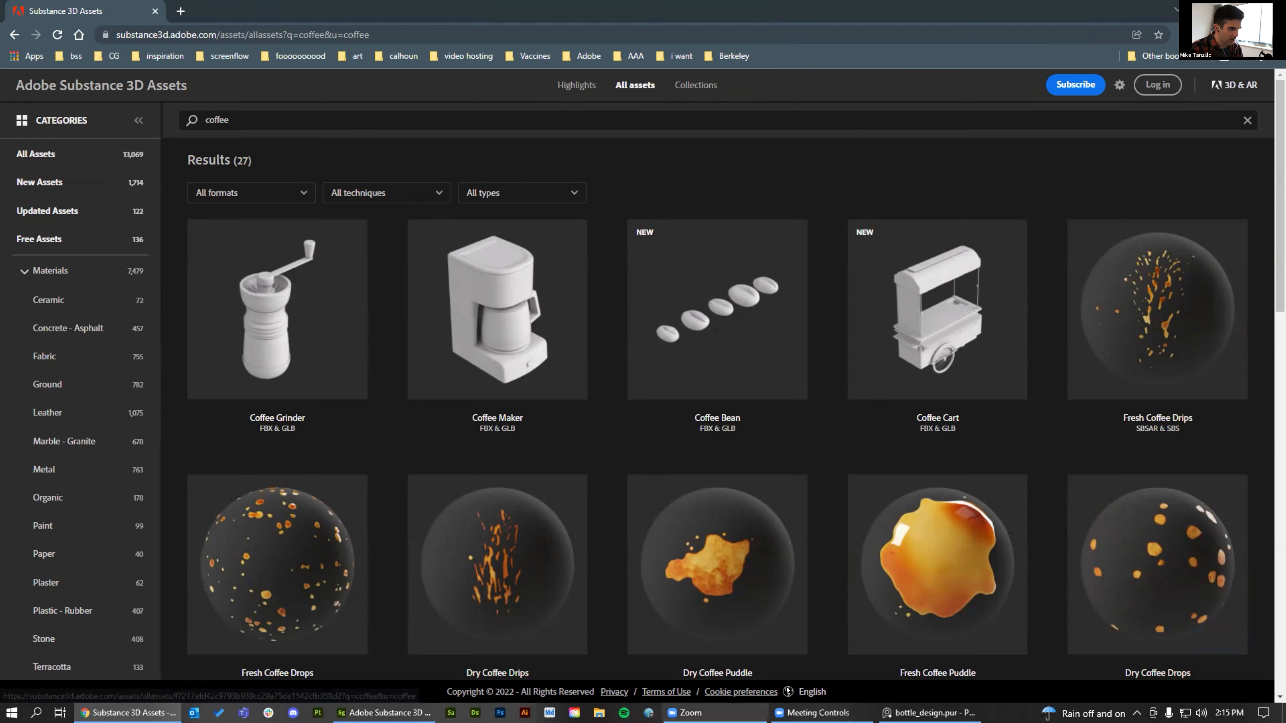
Switch to Substance 3D Stager, place the coffee_bean library model on the ground in front of the cup and bag, and raise it slightly
click(359, 712)
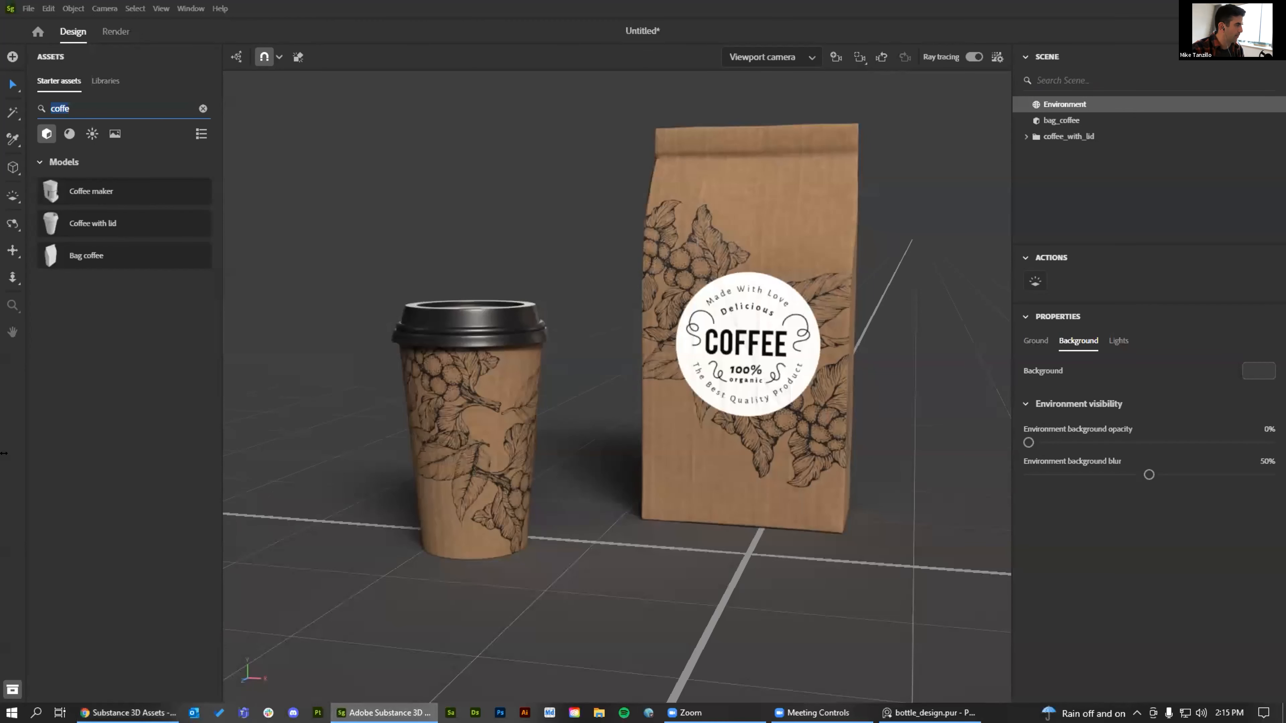
click(105, 81)
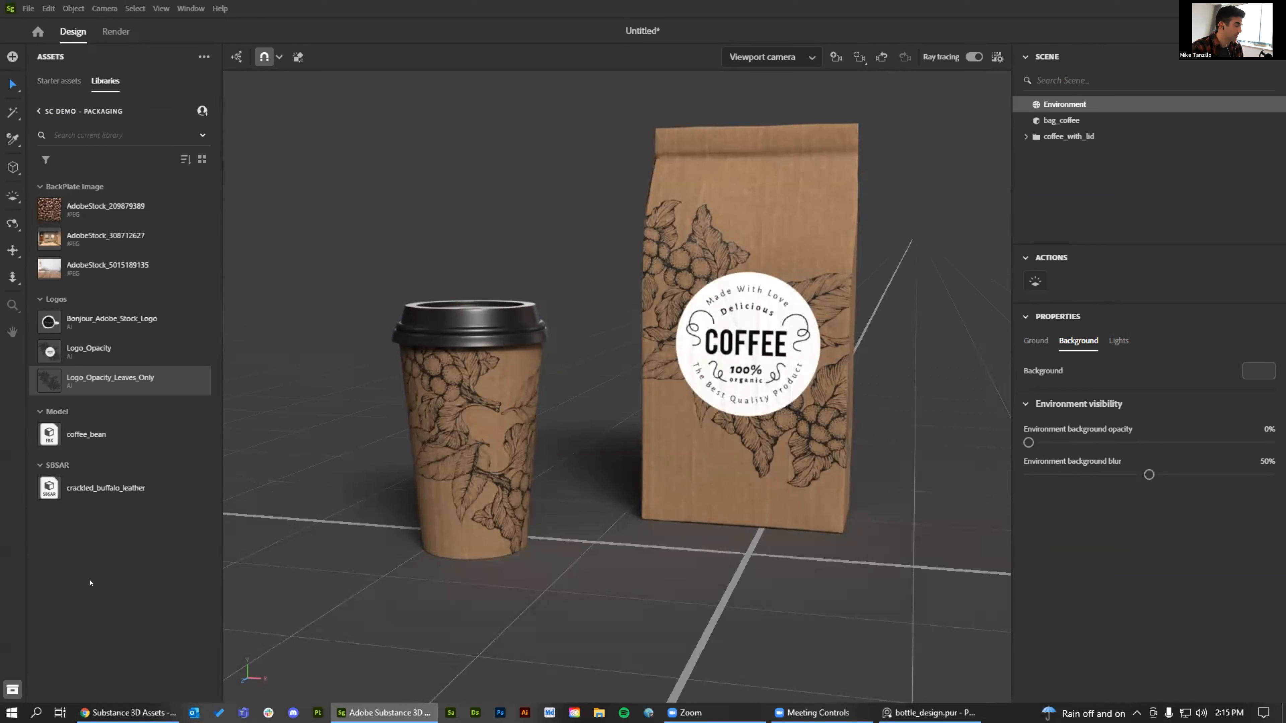
drag(61, 433, 607, 587)
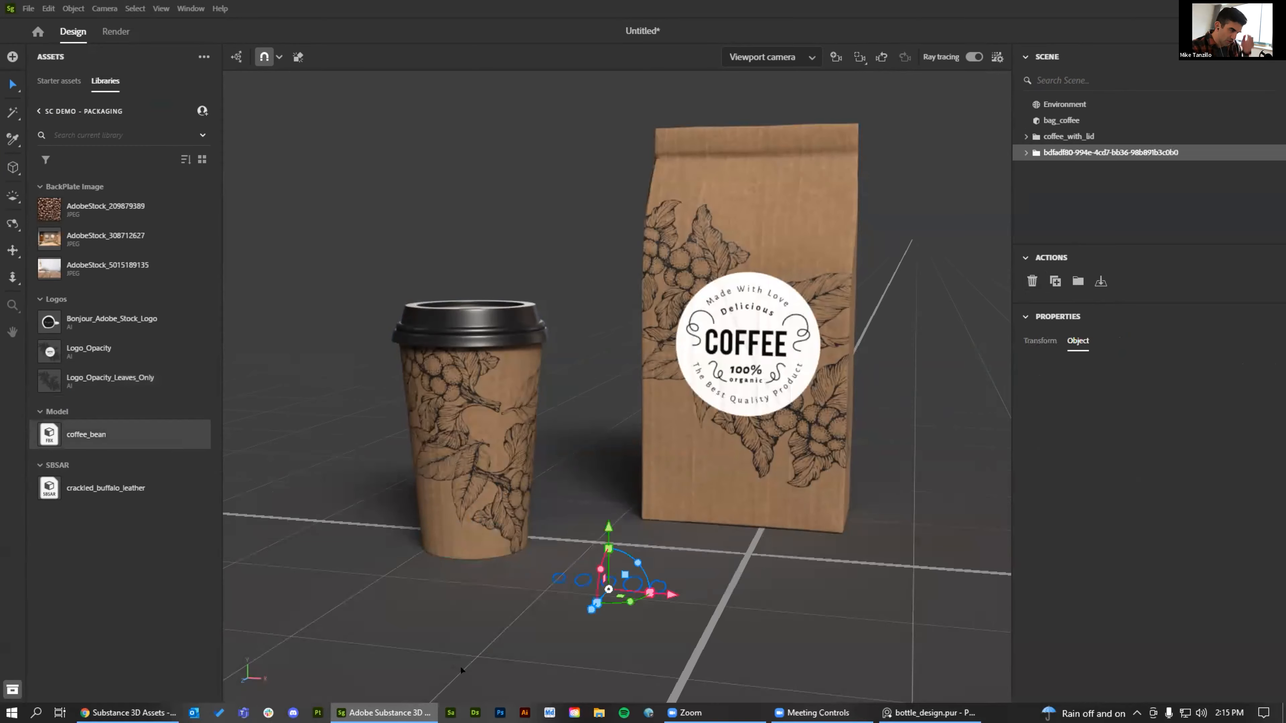
drag(603, 531, 608, 468)
right_drag(795, 436, 758, 454)
scroll(635, 582, up, 5)
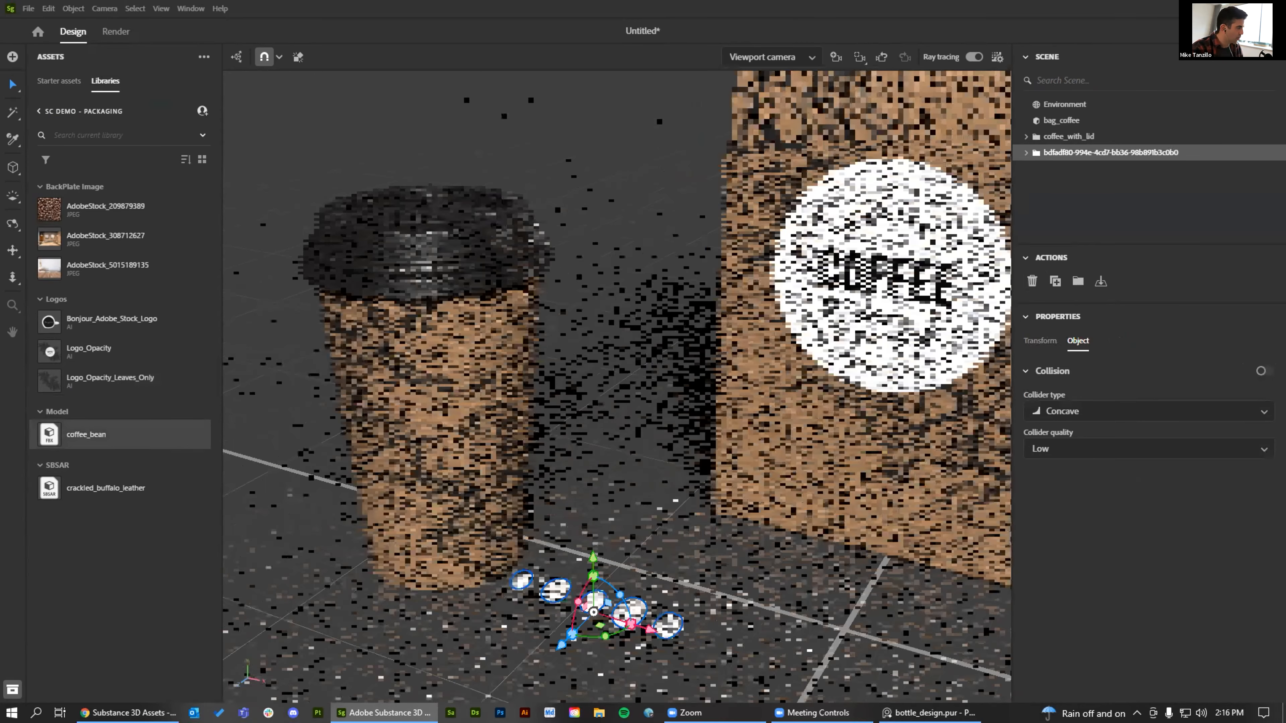
scroll(635, 582, up, 3)
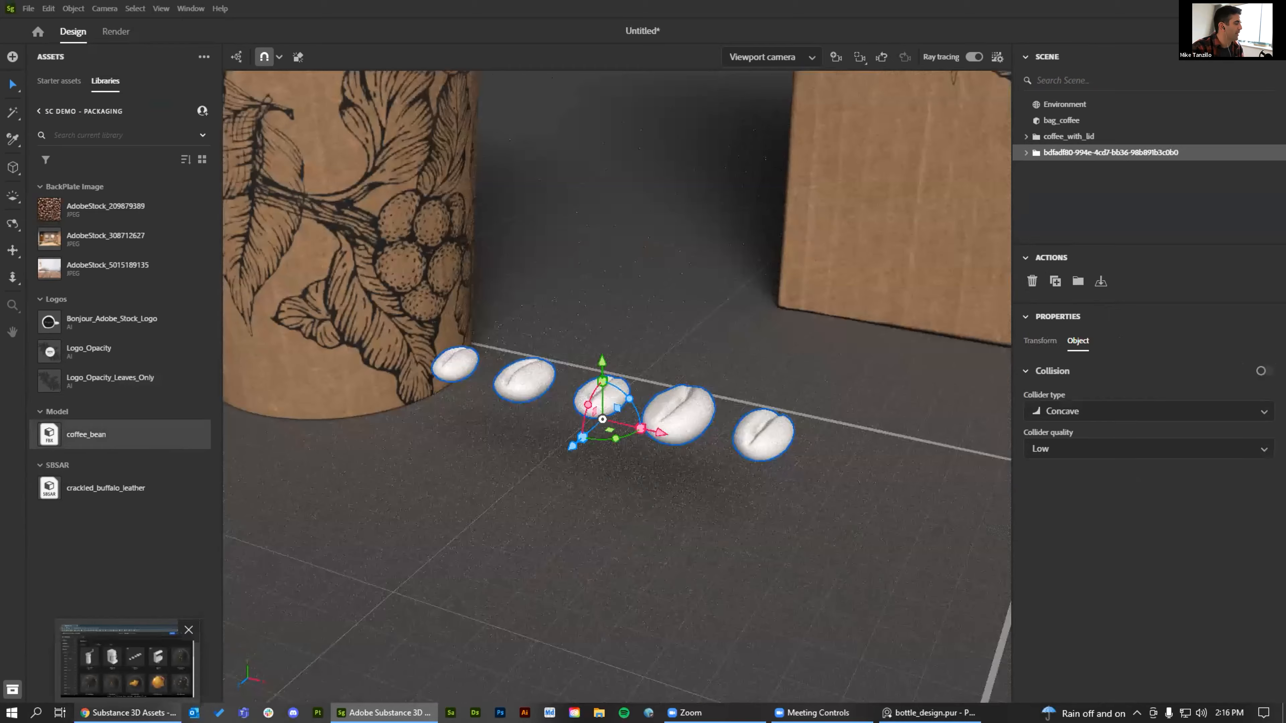
Switch to the browser to review the full list of coffee assets again, and return to Substance 3D Stager
click(126, 658)
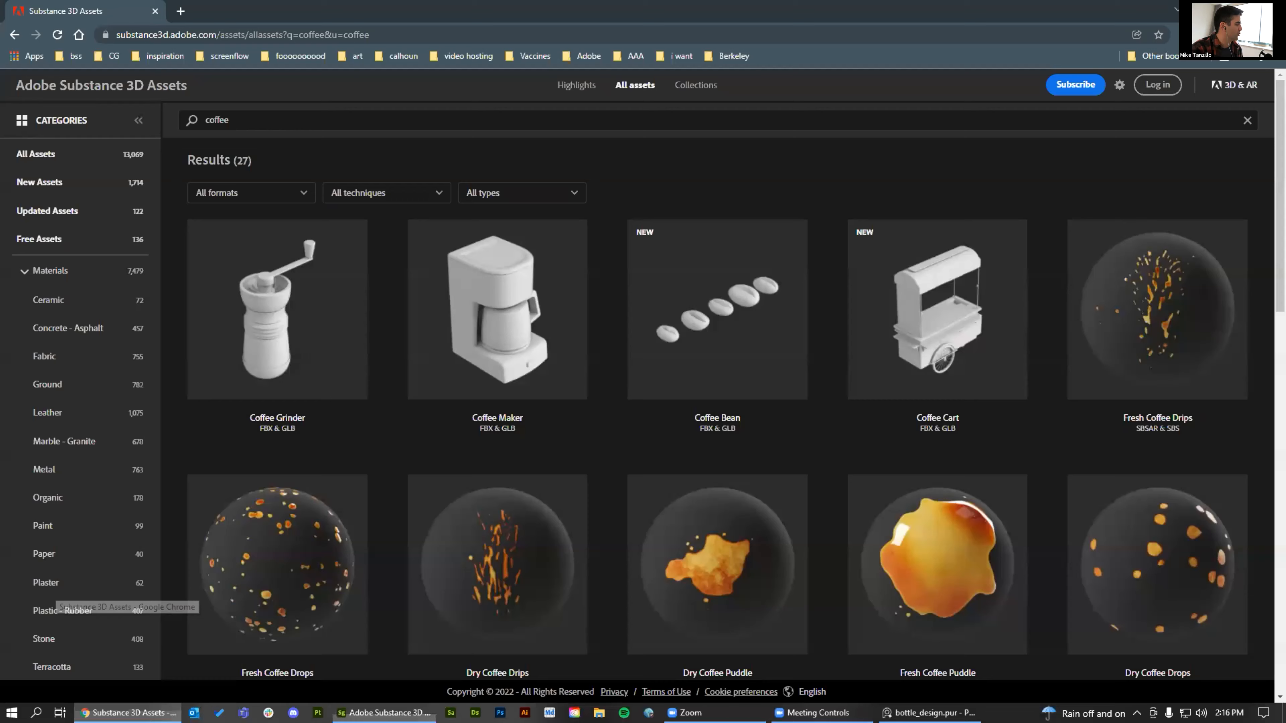
scroll(703, 437, down, 5)
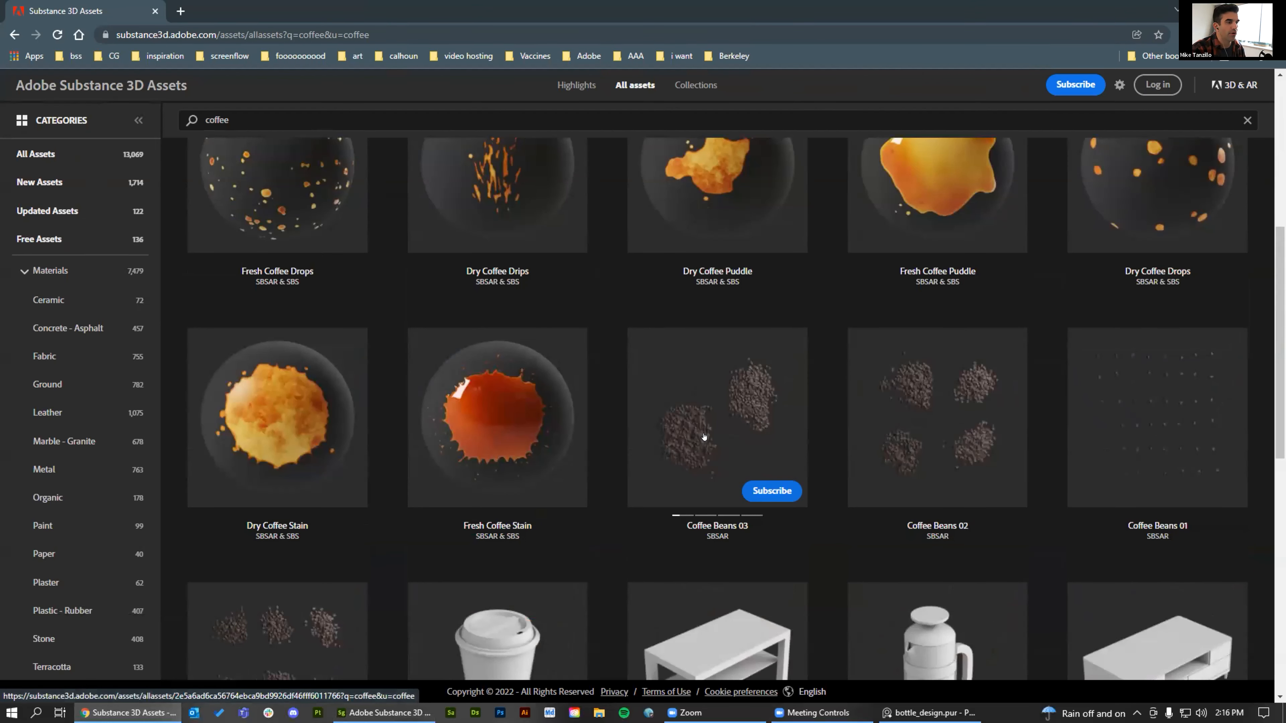
scroll(703, 437, down, 10)
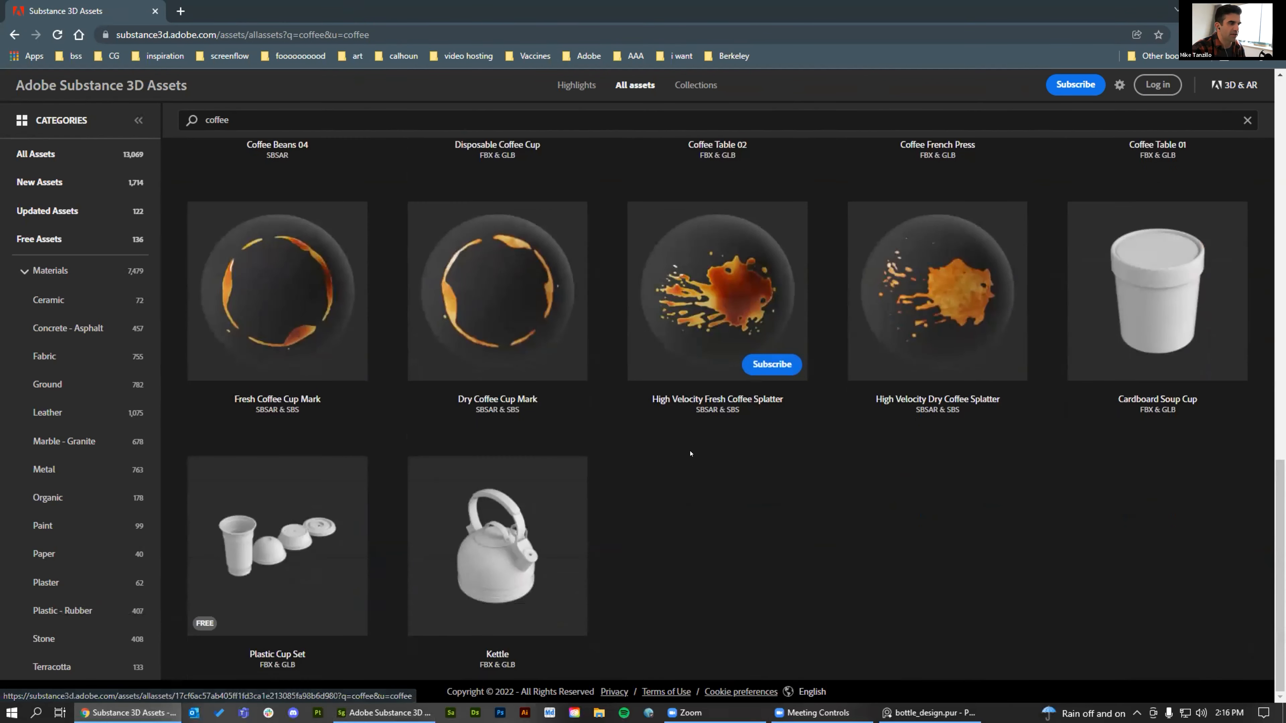
scroll(690, 453, up, 15)
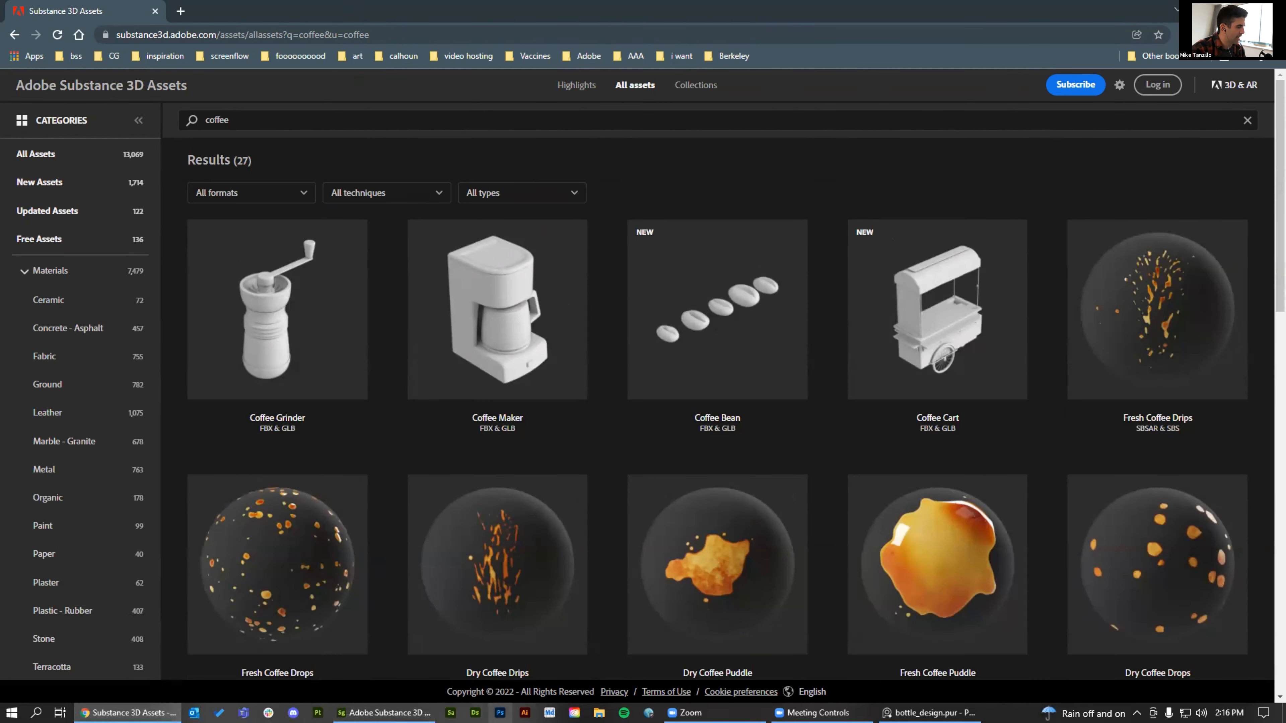
click(354, 712)
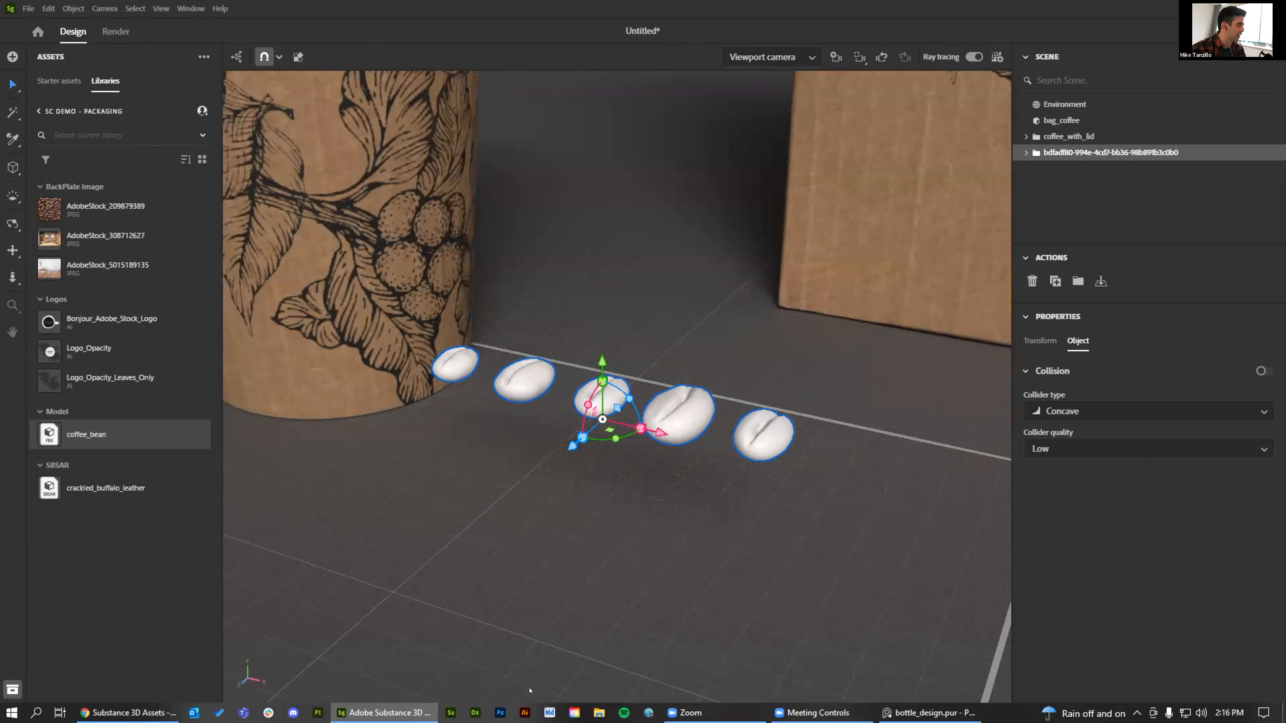
Switch to the Substance 3D Assets website, show the Leather materials and search for "buffalo cracked leather"
click(129, 713)
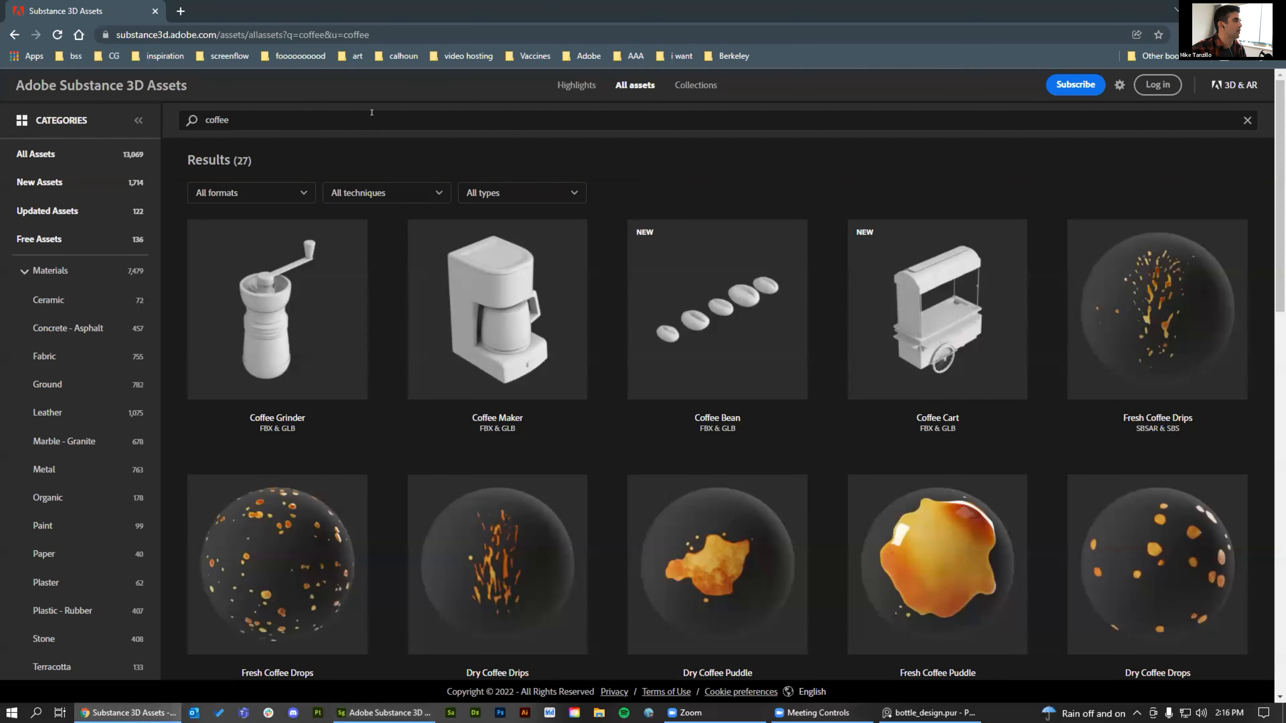
click(48, 413)
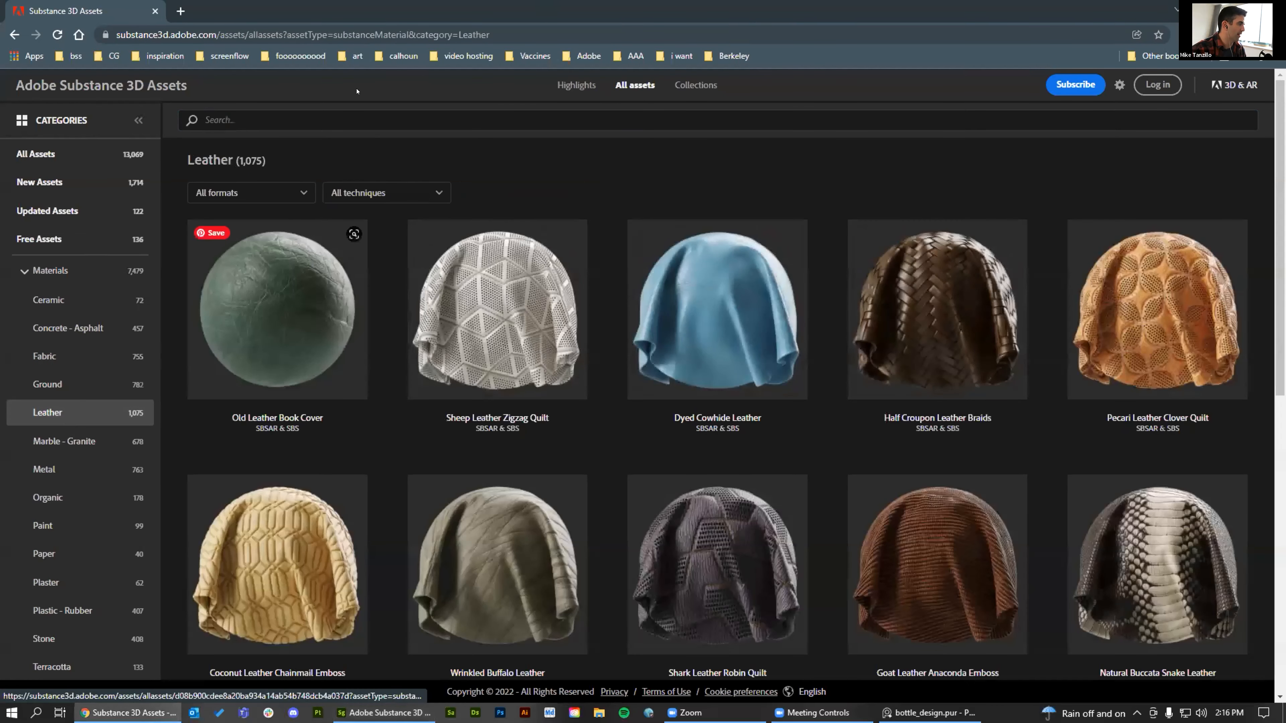
click(318, 113)
text(buffal)
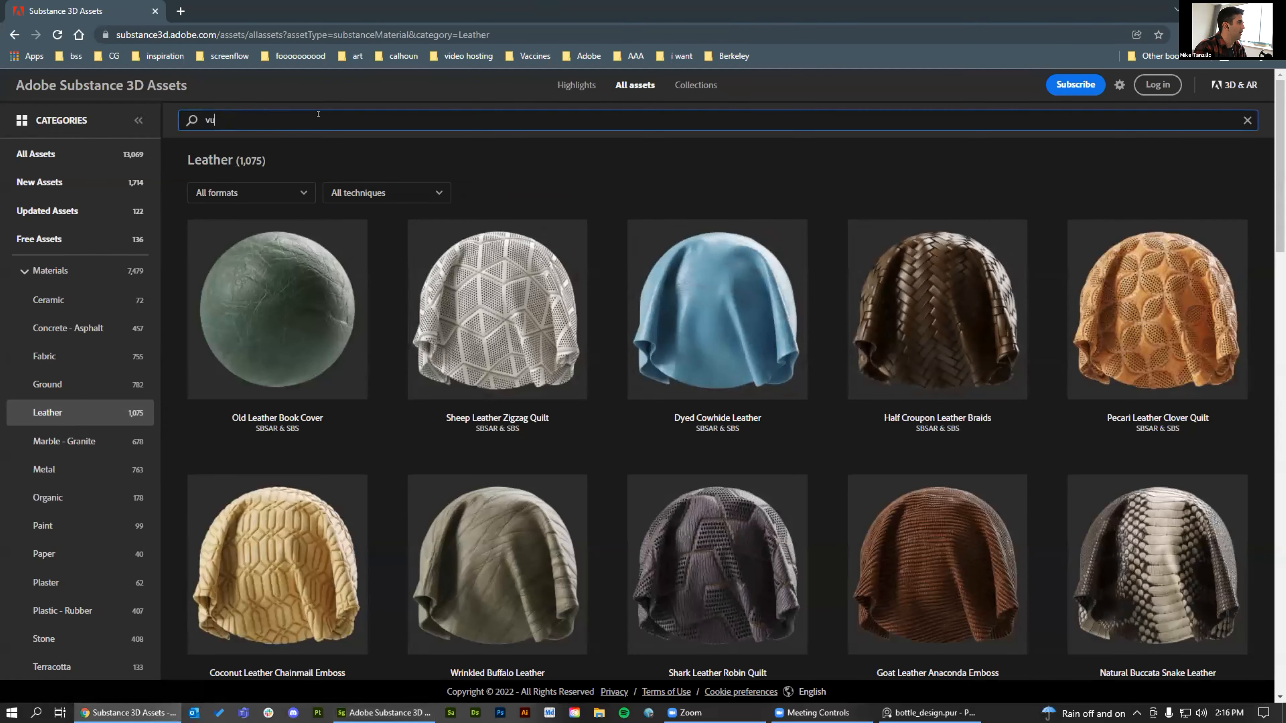
text(o cracked)
key(Return)
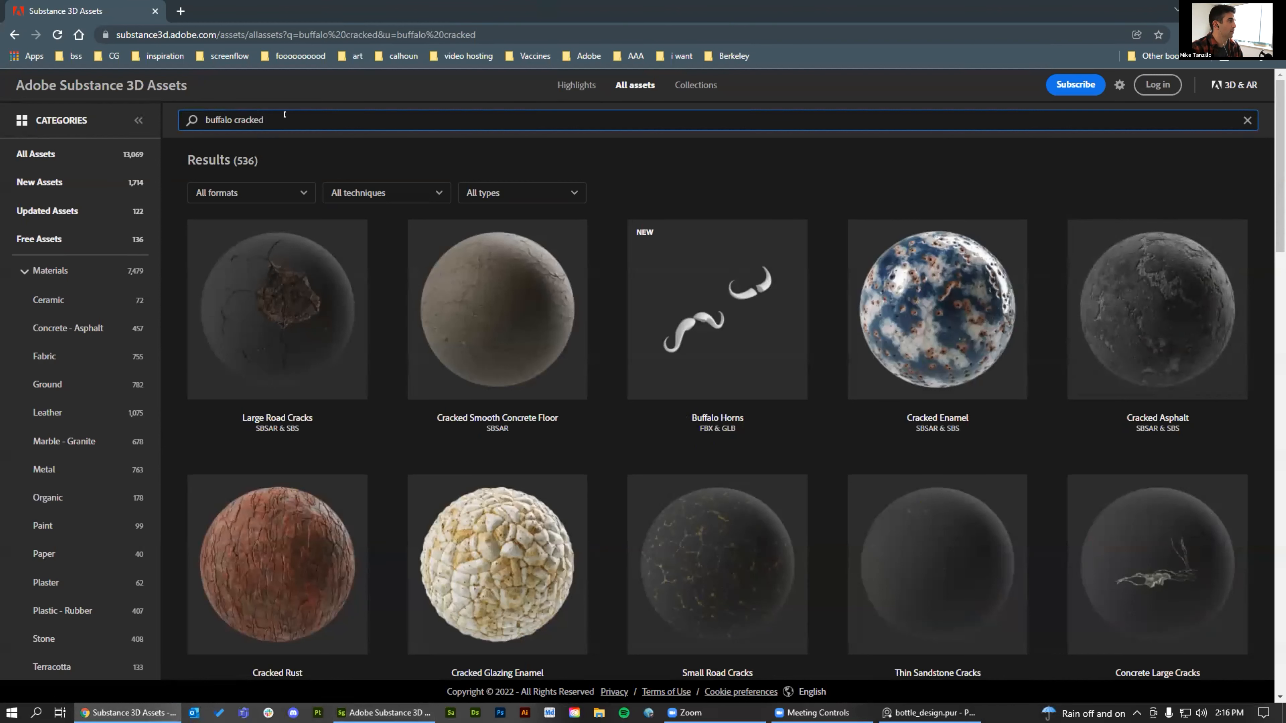
text(leather)
key(Return)
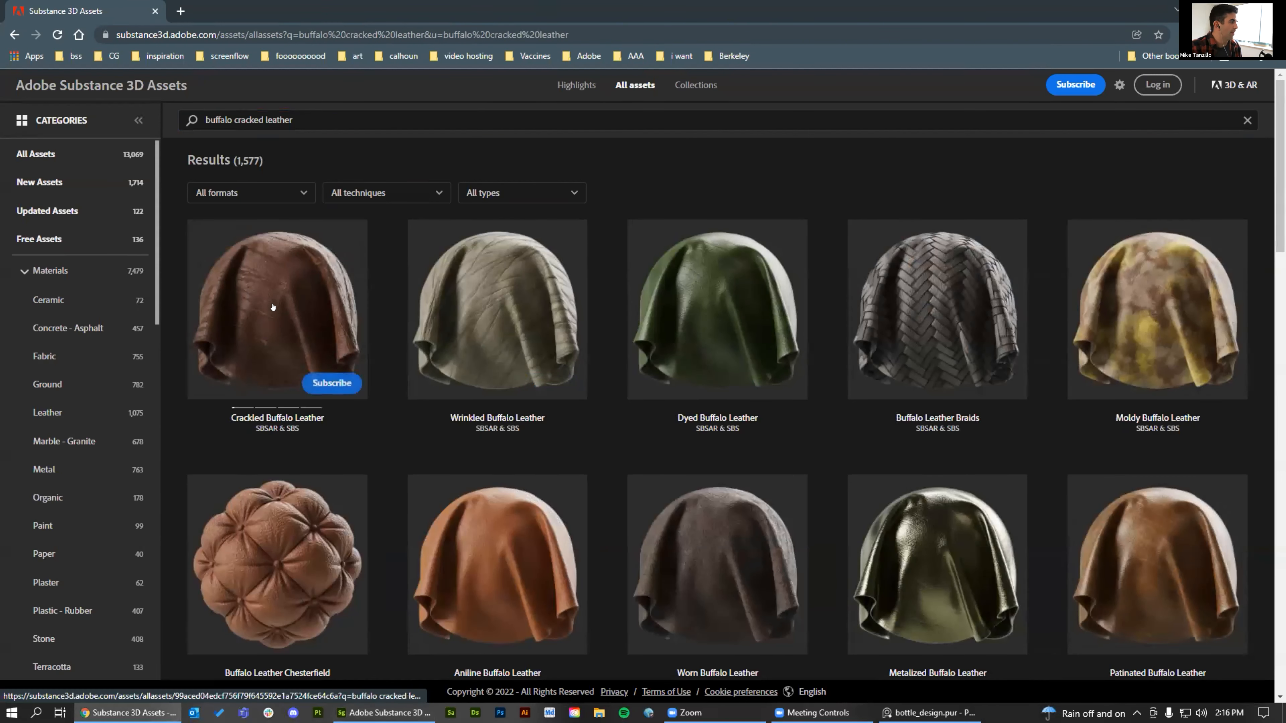
Open the Crackled Buffalo Leather asset and preview its tan, green and blue presets before returning to the default preview
click(278, 306)
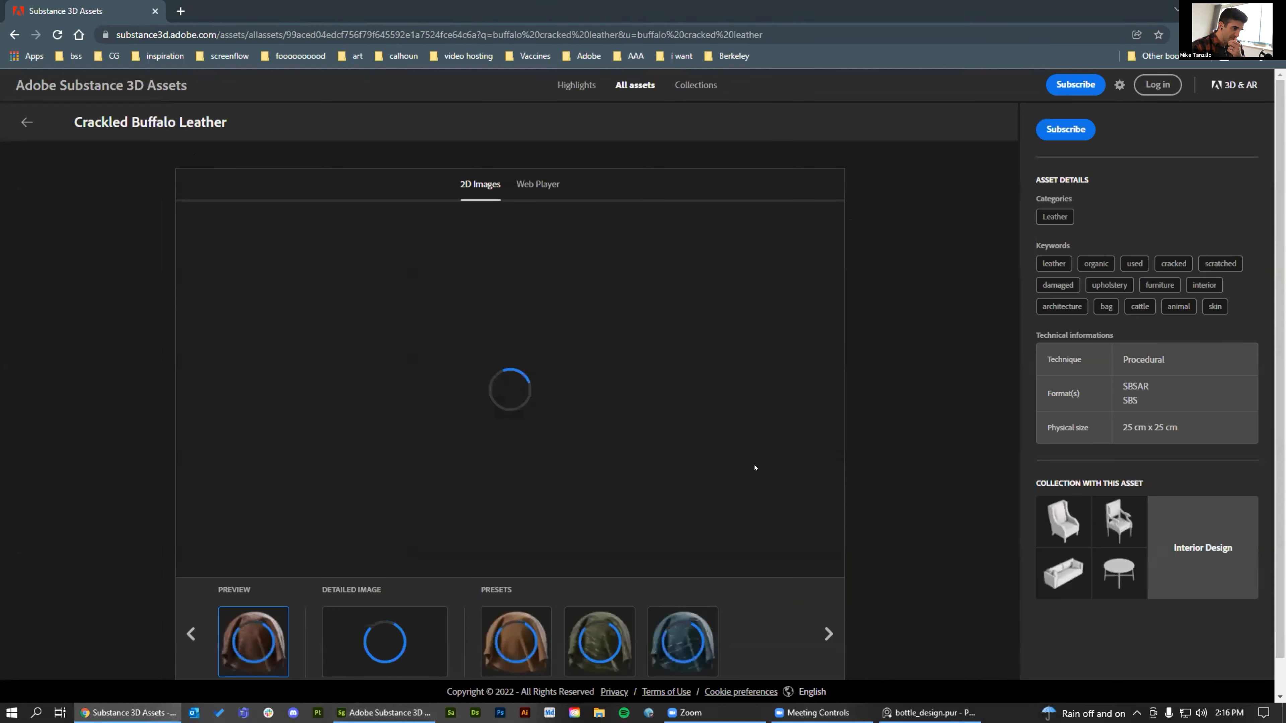
scroll(611, 388, down, 1)
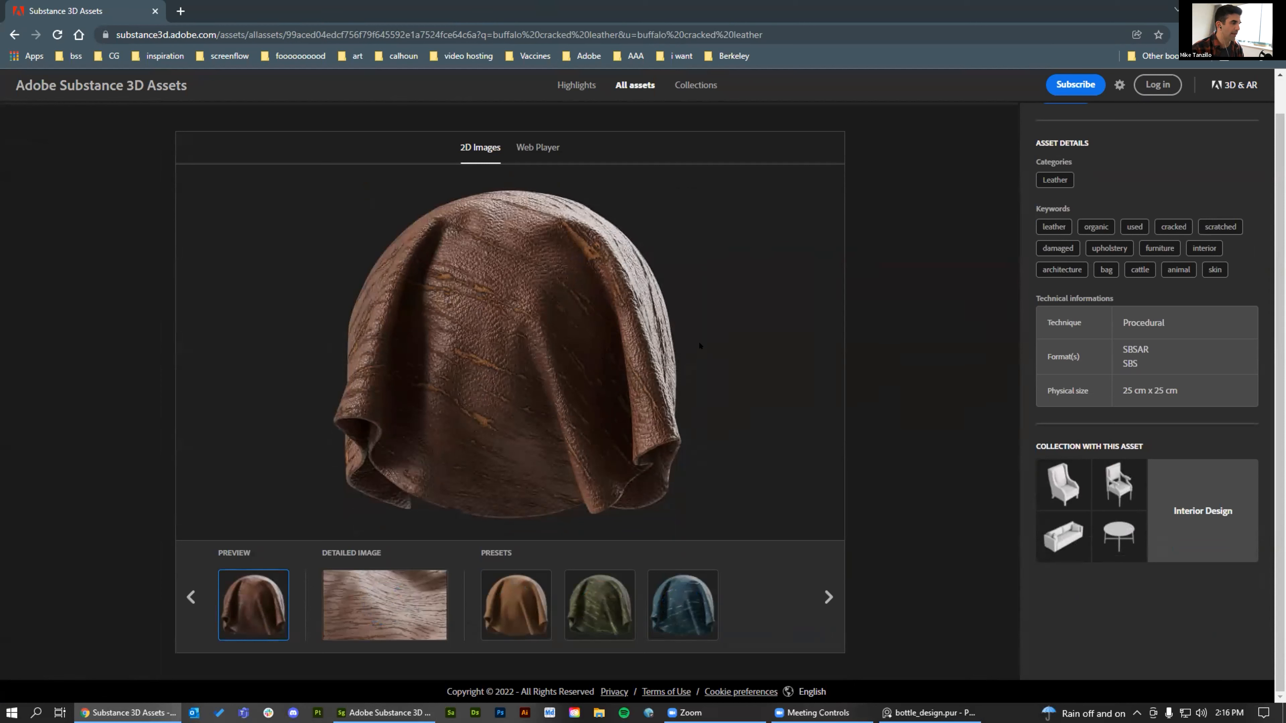
click(519, 605)
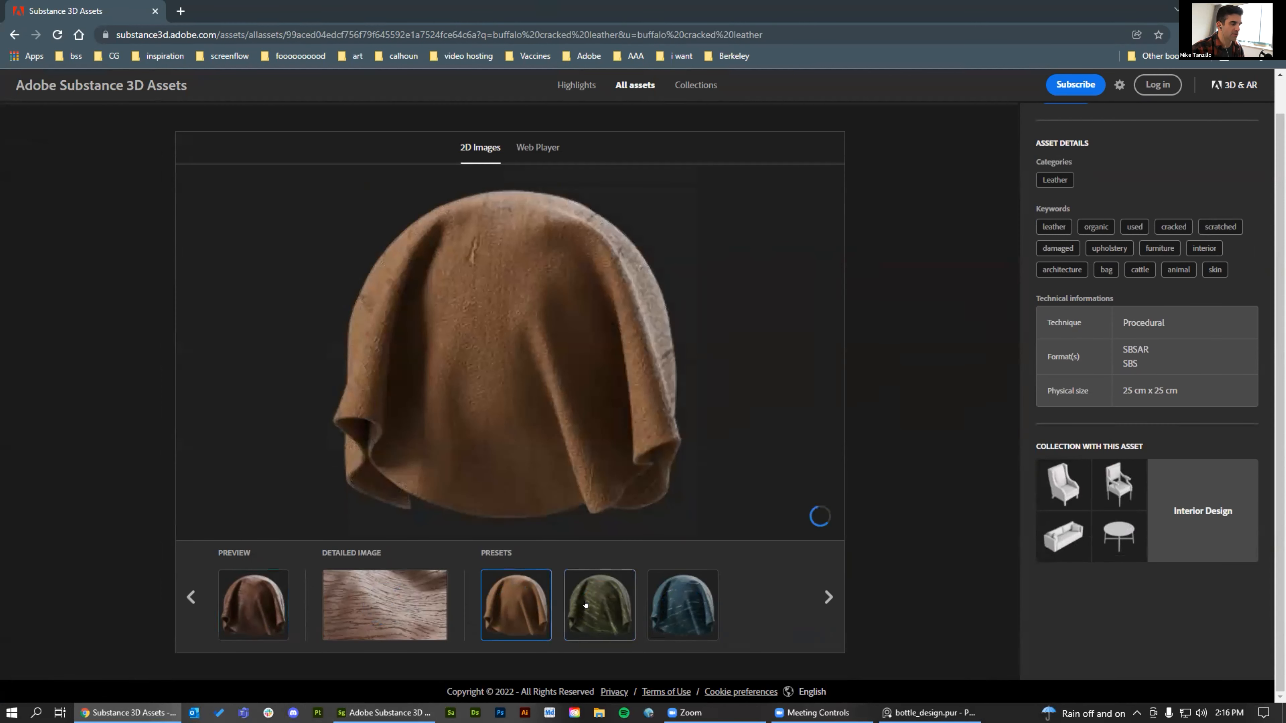
click(610, 606)
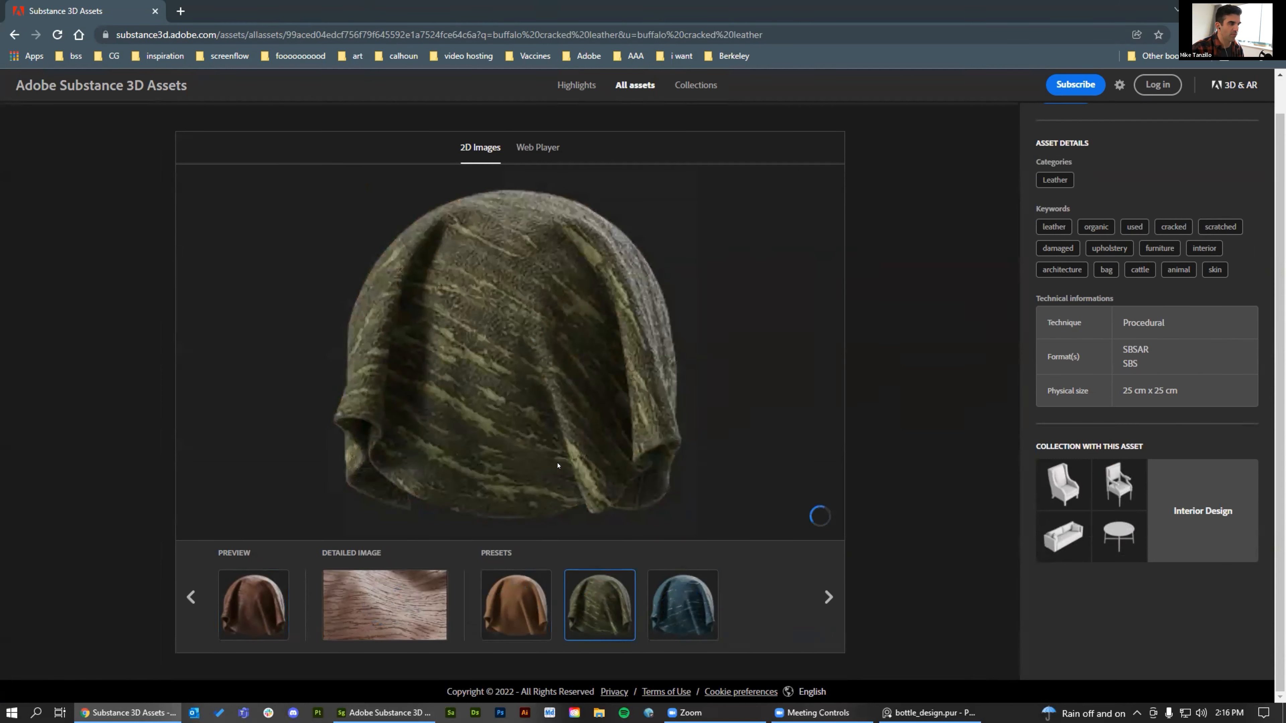
click(701, 618)
click(516, 604)
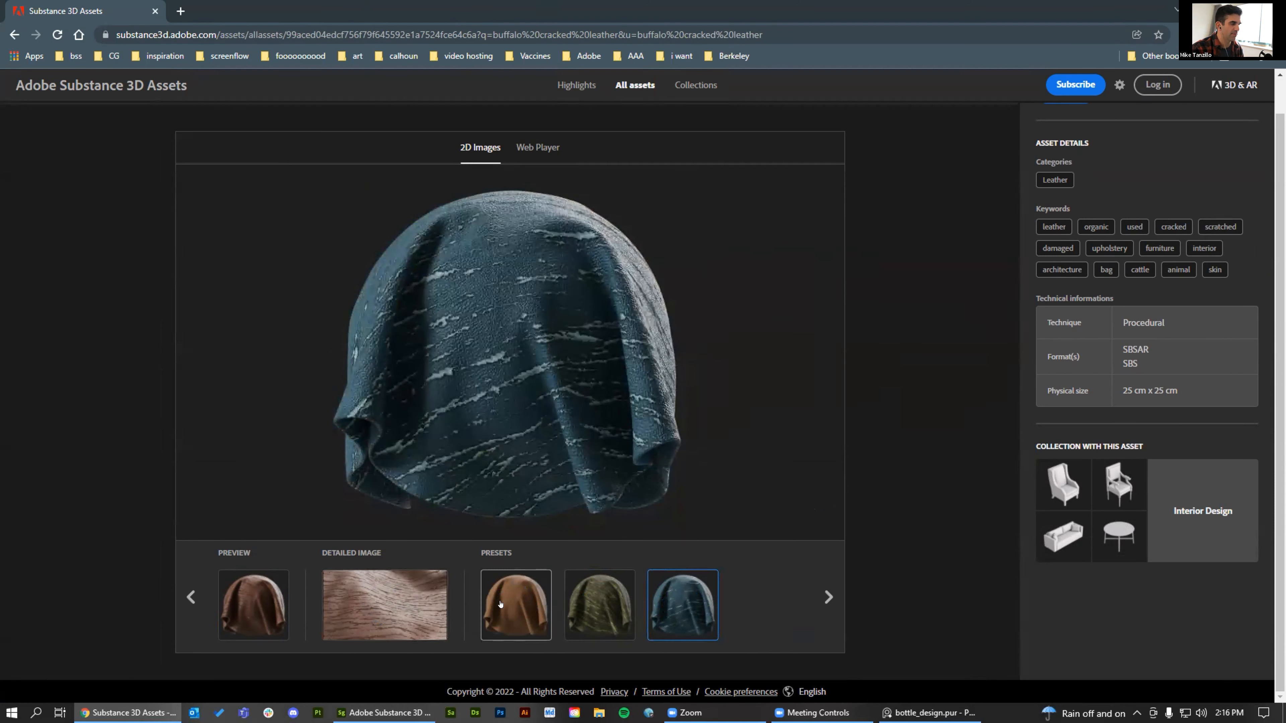
click(251, 594)
Load the leather in the interactive web player and set Buffalo Roughness to 0.70 and Buffalo Color to dark green #193415
click(538, 148)
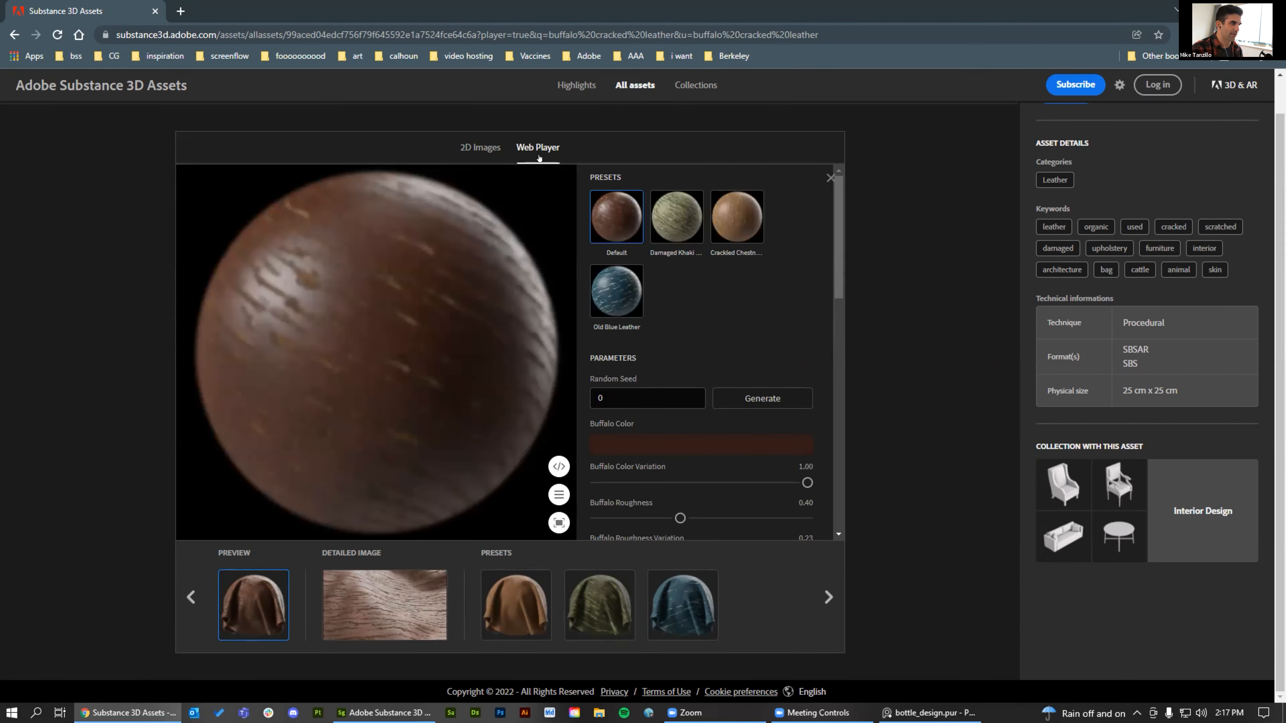
scroll(836, 388, down, 4)
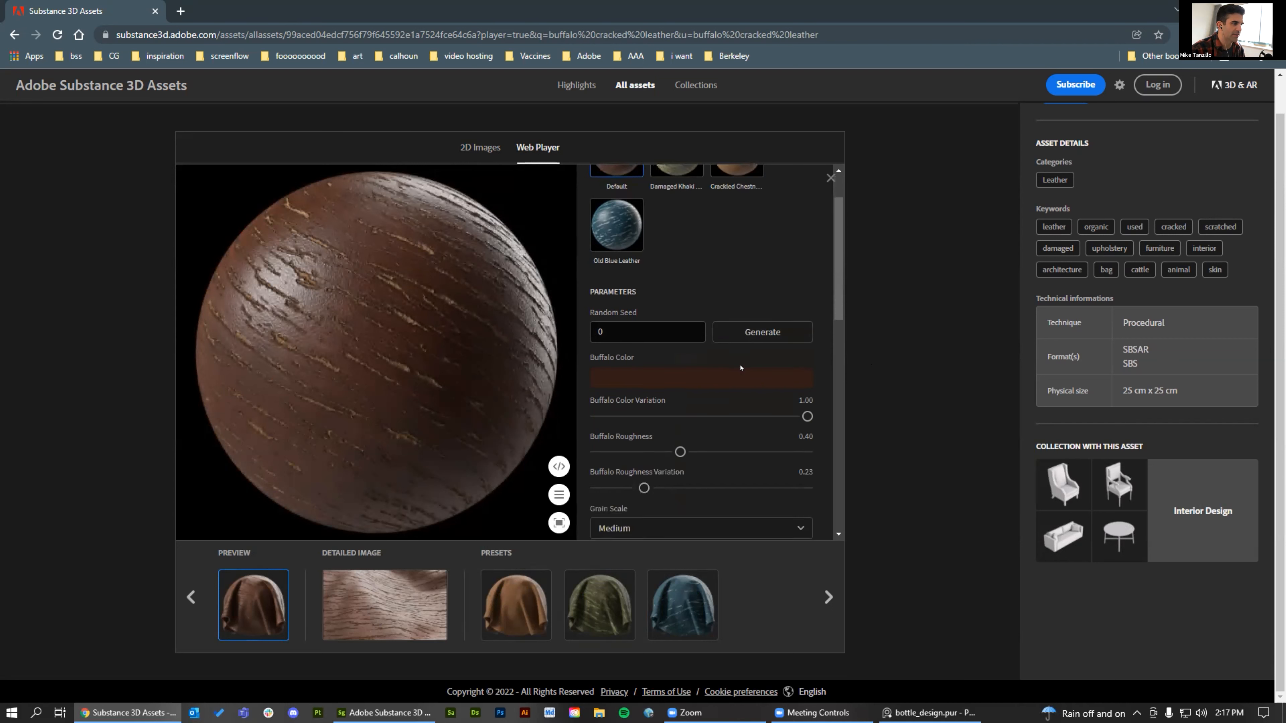
click(741, 320)
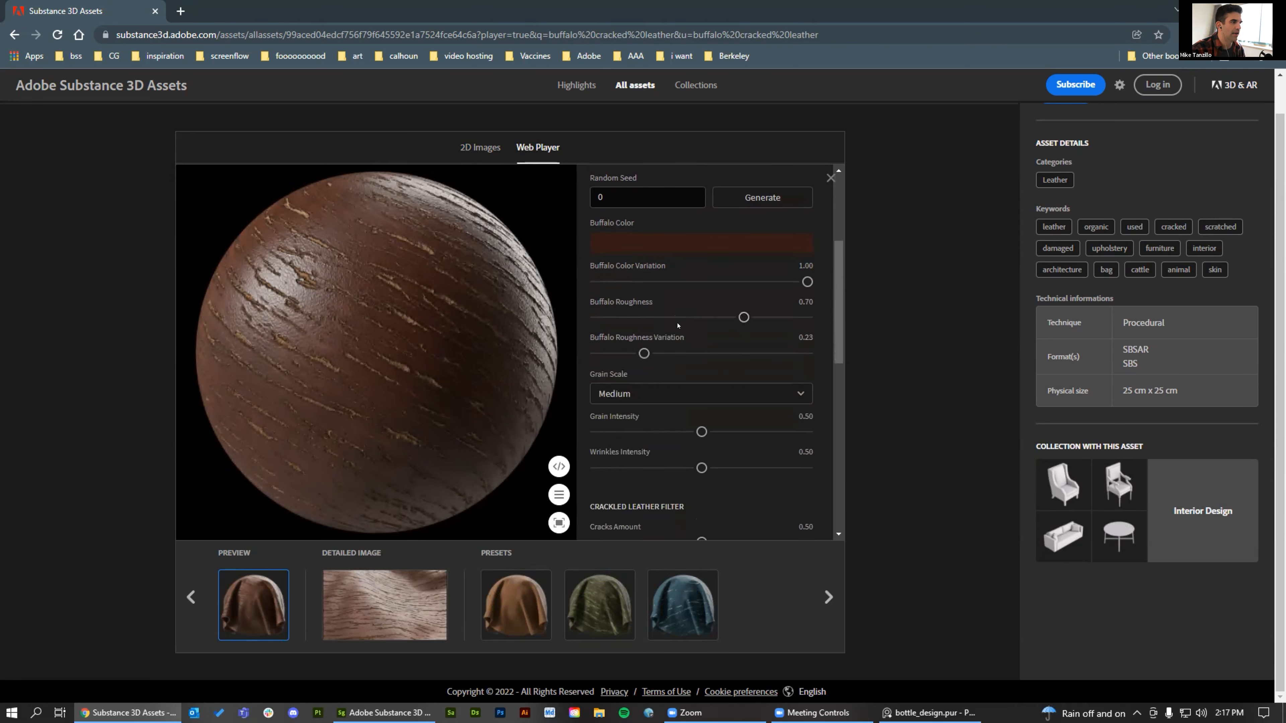
click(645, 243)
click(656, 334)
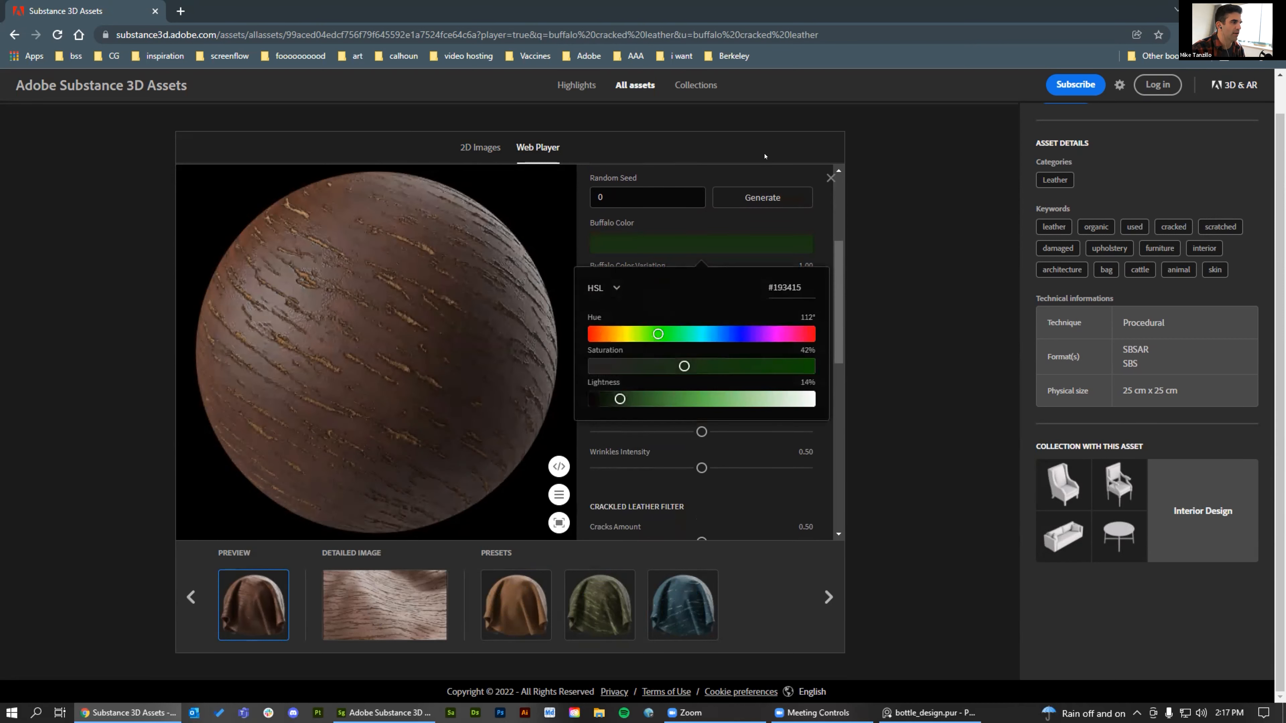
click(616, 465)
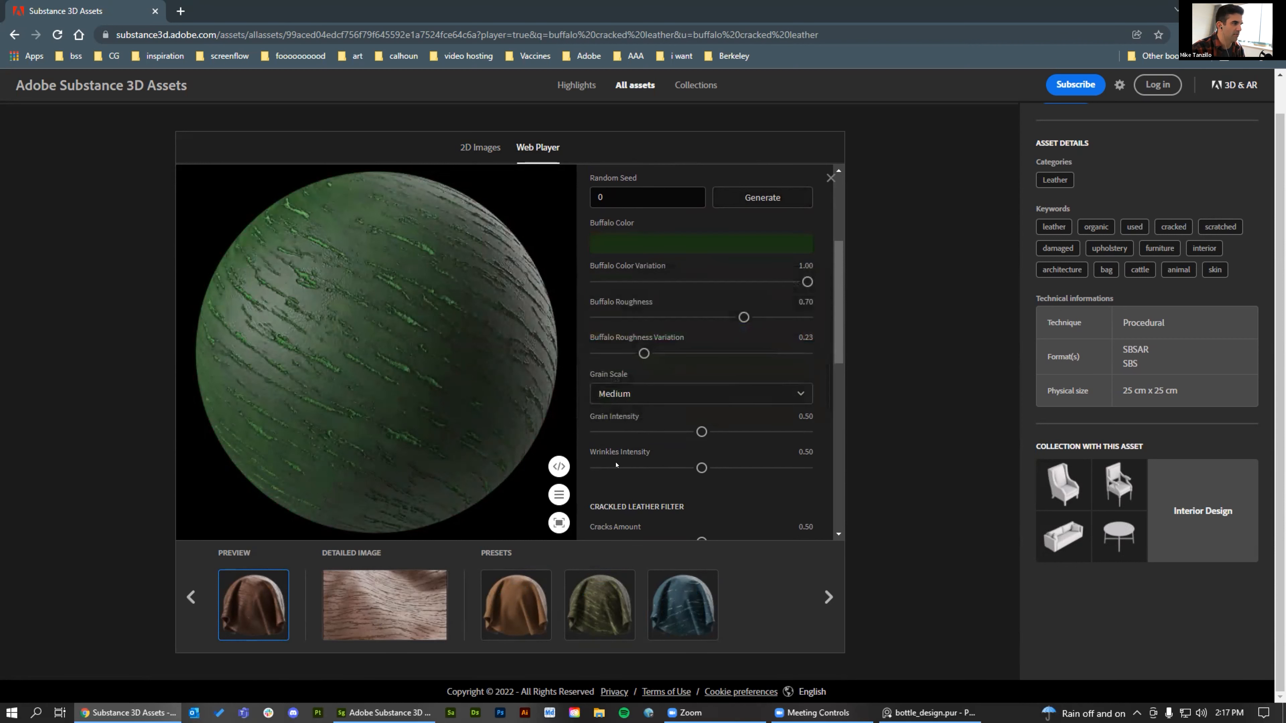
Set the leather preview's Grain Scale to Small and its Wrinkles Intensity to 0.84
click(658, 402)
click(649, 465)
drag(700, 469, 773, 468)
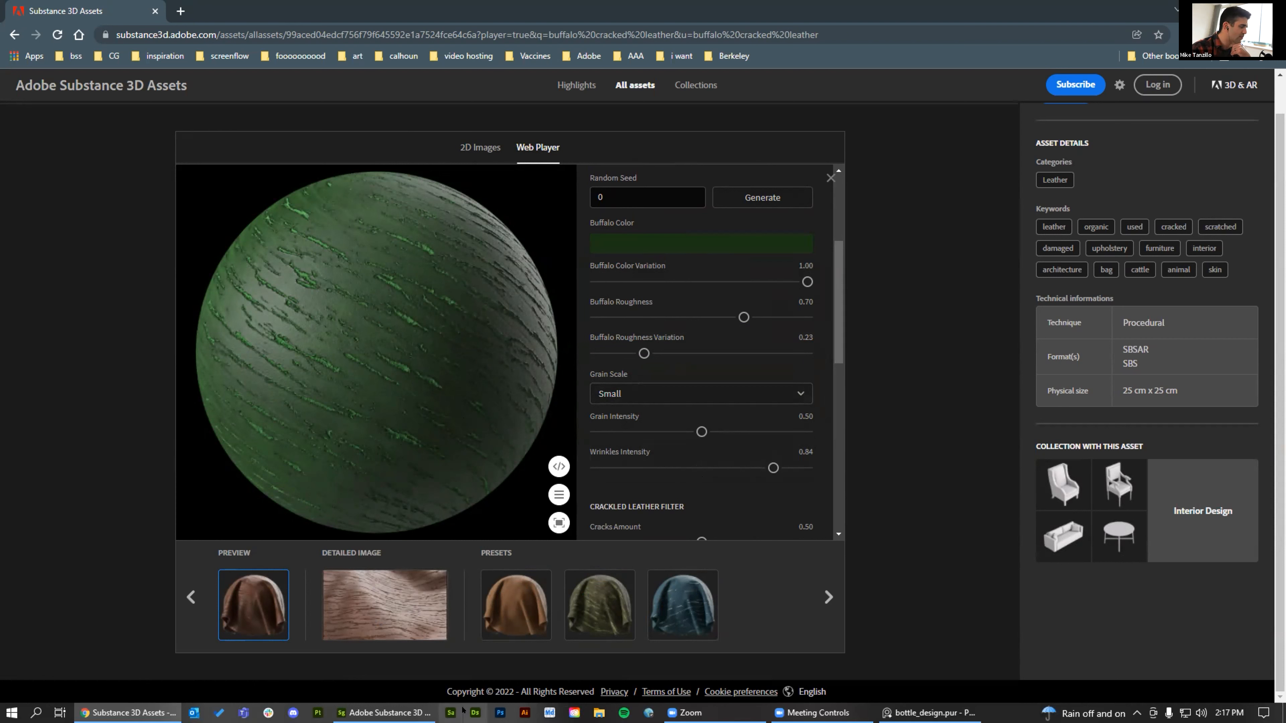
Switch to Substance 3D Stager and apply the crackled_buffalo_leather library material to the coffee beans
click(384, 713)
drag(122, 500, 616, 478)
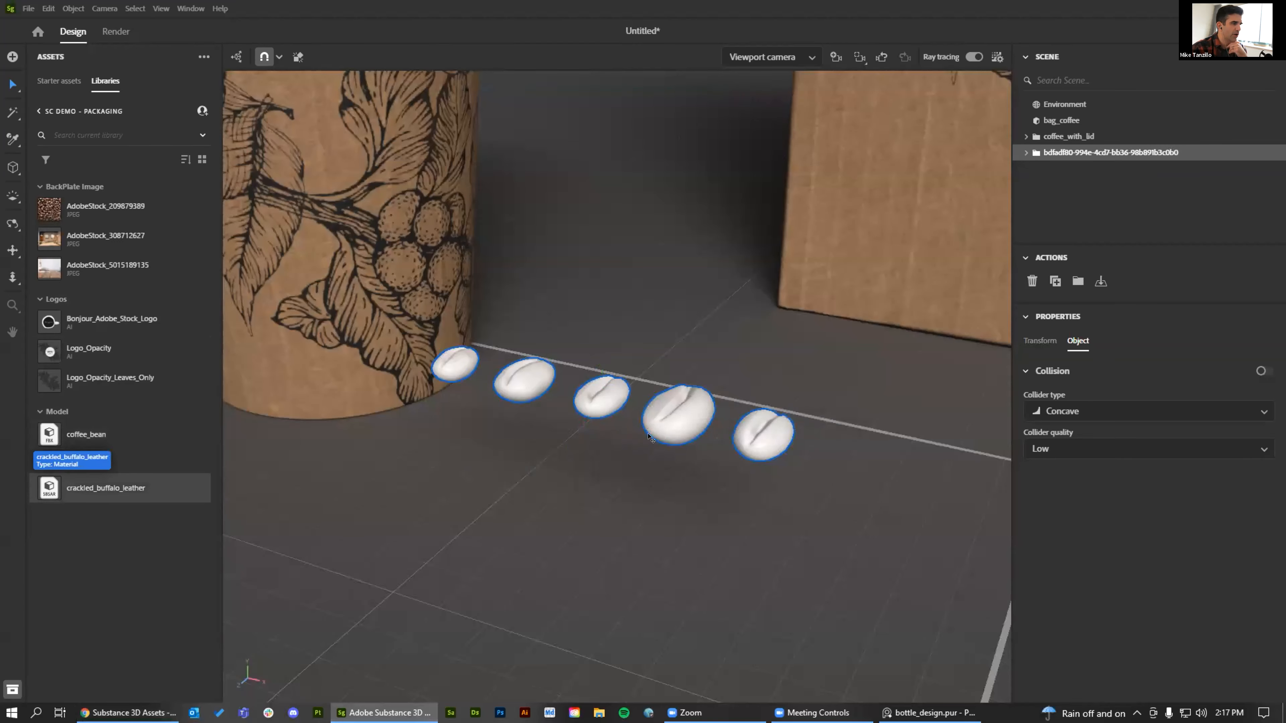
drag(670, 436, 712, 403)
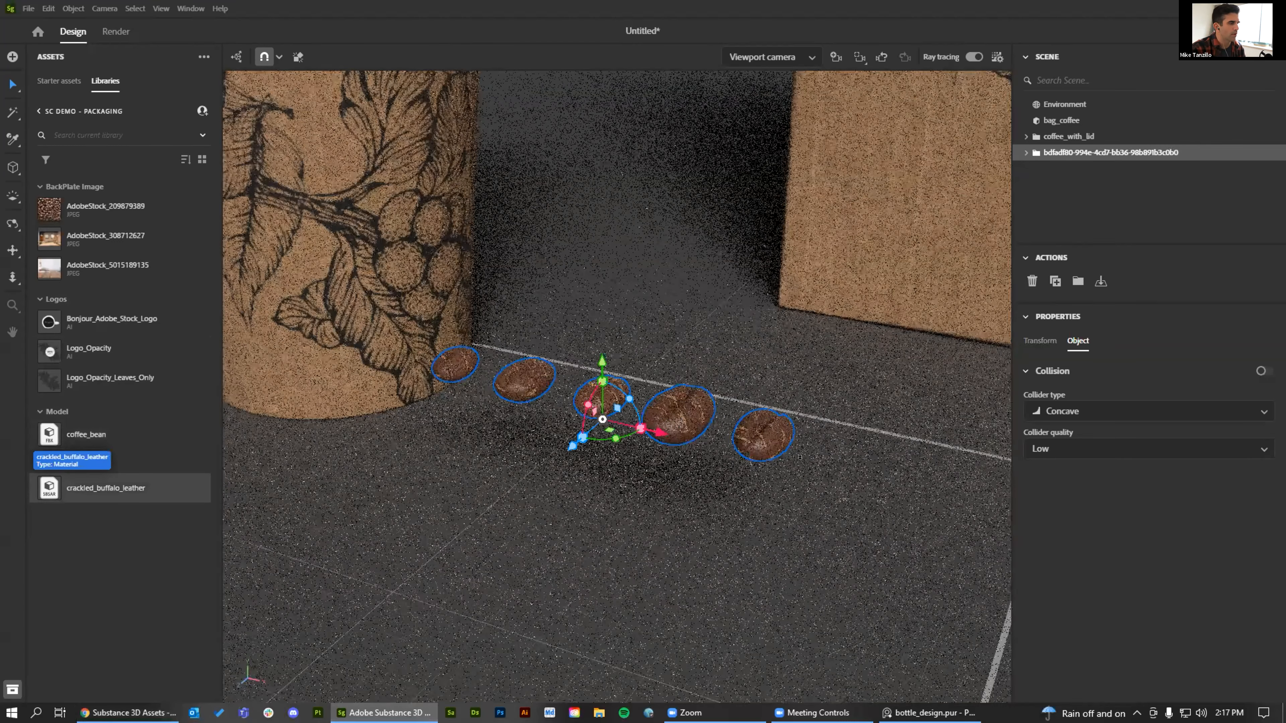
Darken the leather's Buffalo Color on coffee_bean_005_mesh to HSV 16, 39, 15 and show the Crackled Leather Filter settings
right_drag(680, 435, 672, 458)
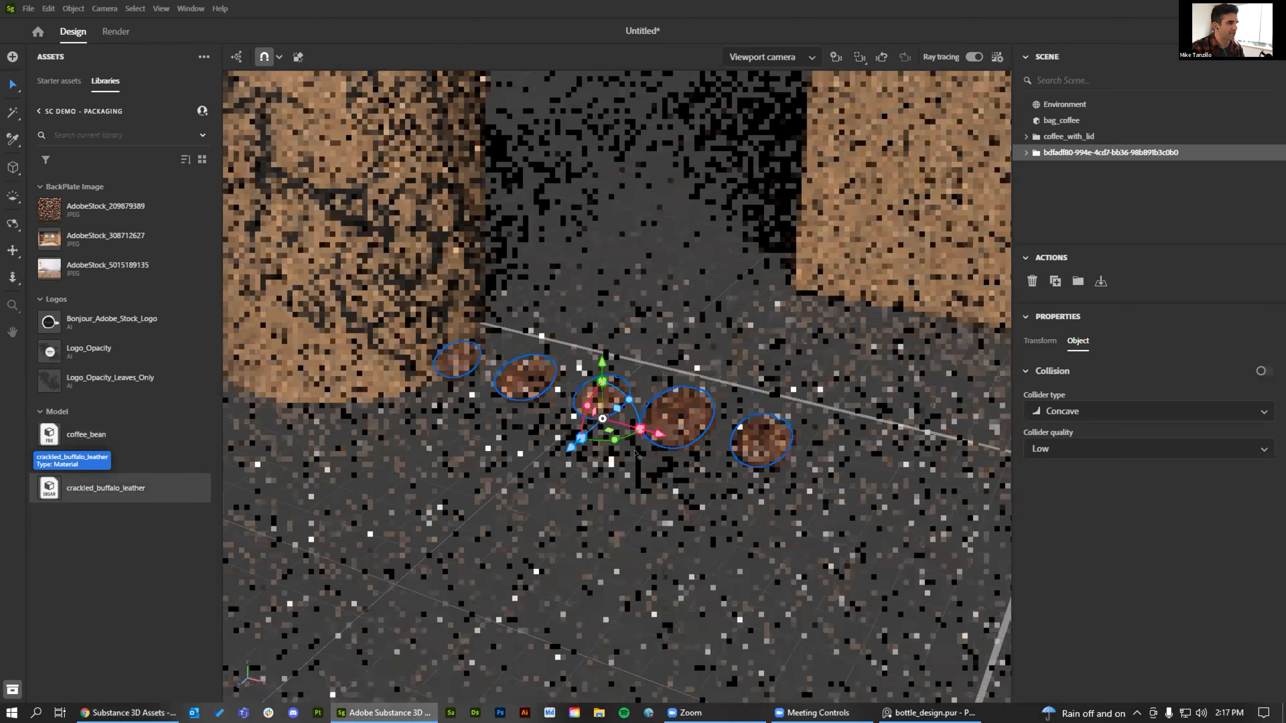
click(1025, 153)
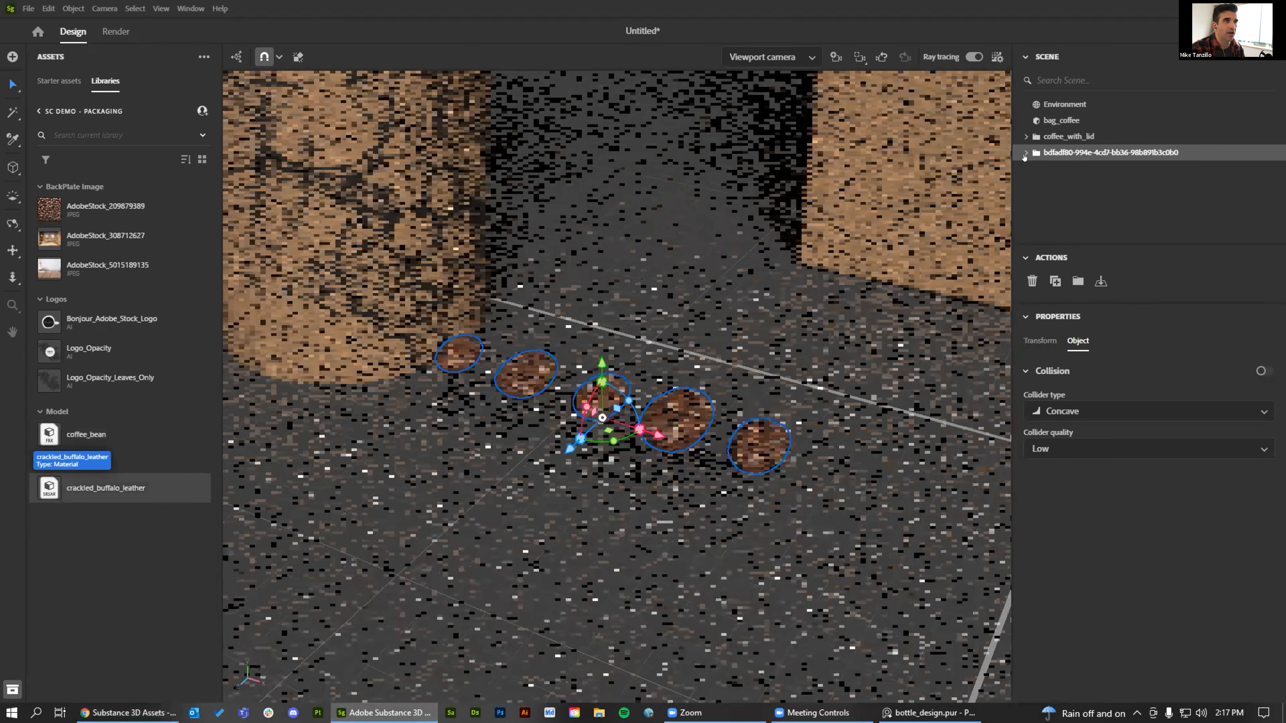
click(1036, 169)
click(1108, 186)
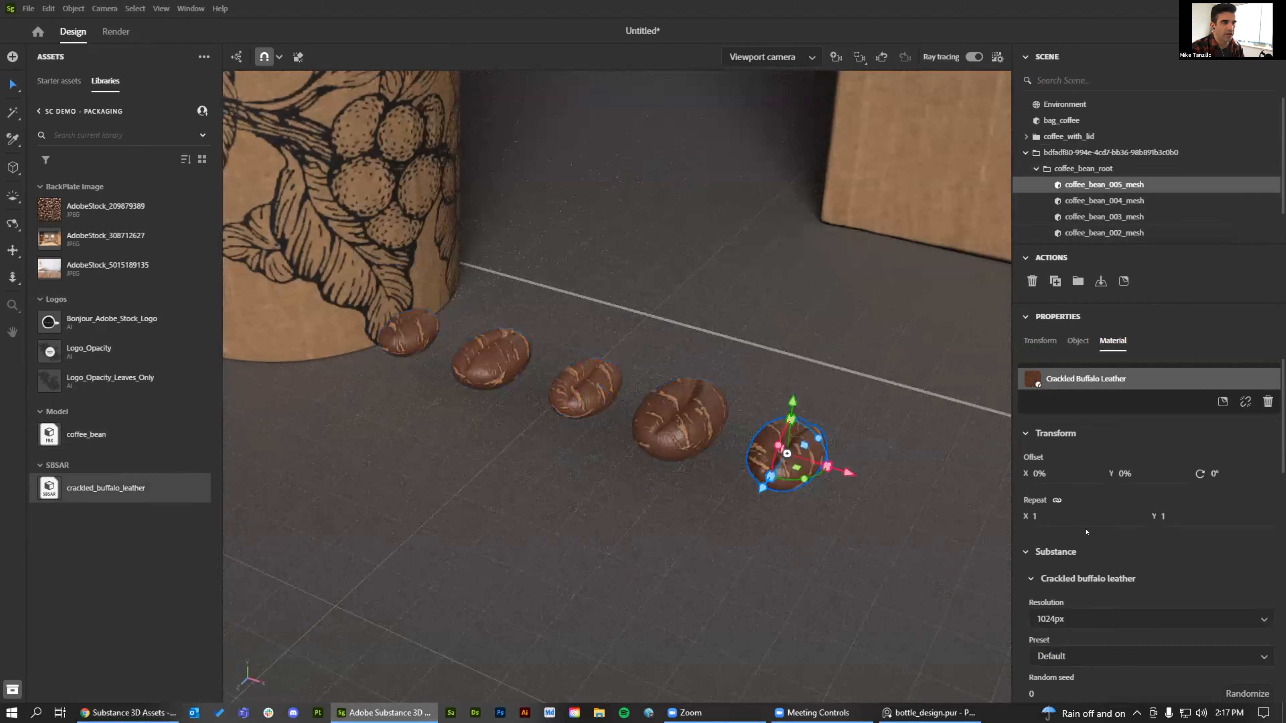
scroll(1126, 536, down, 4)
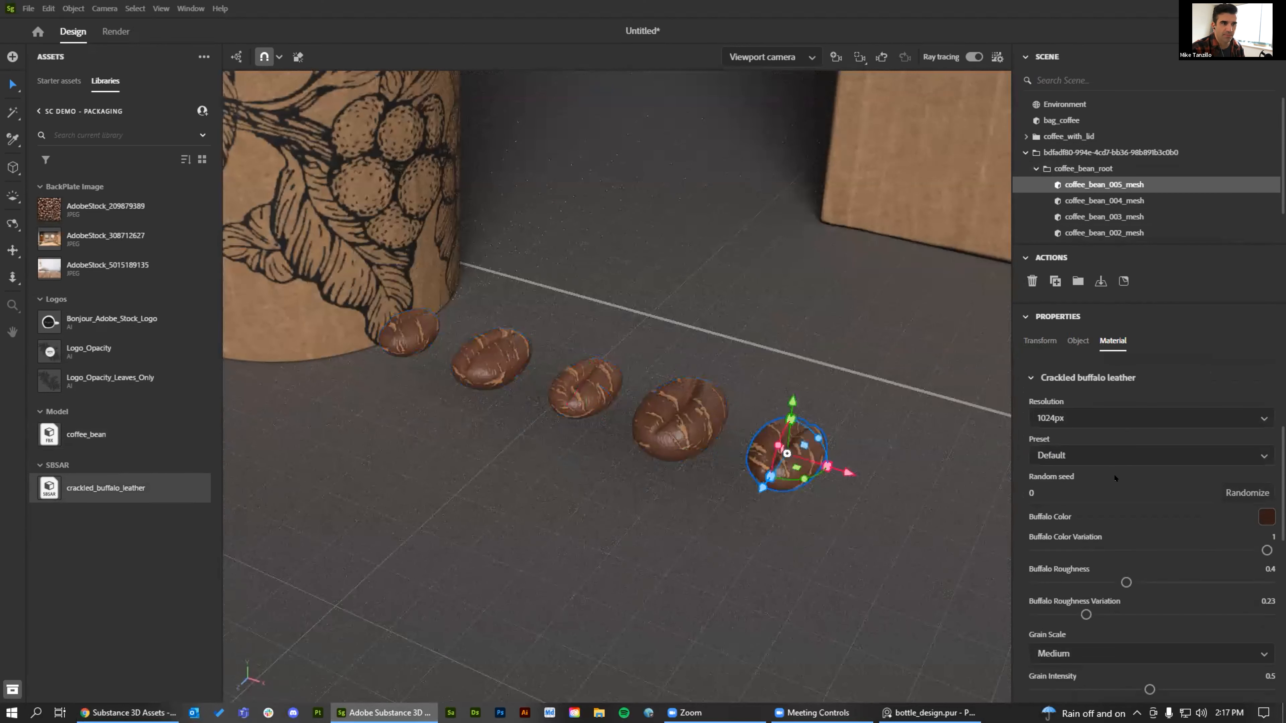
click(1267, 519)
drag(1164, 523, 1133, 532)
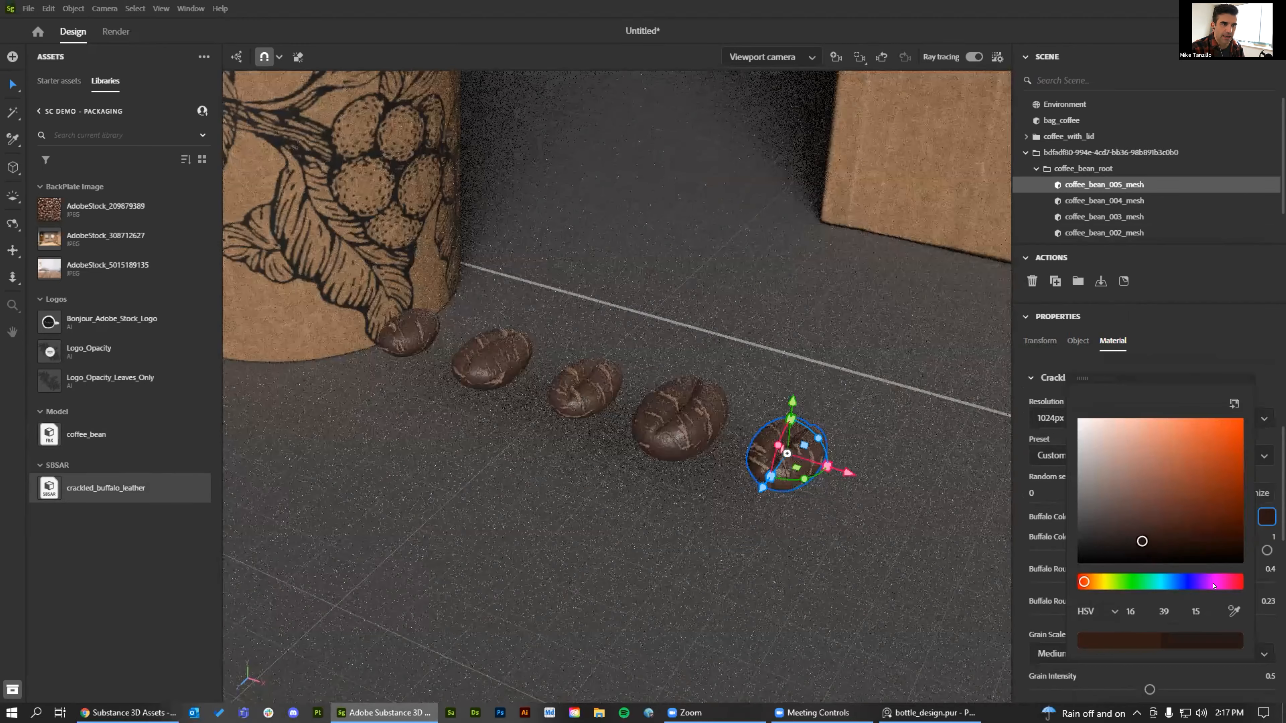
scroll(1204, 582, down, 6)
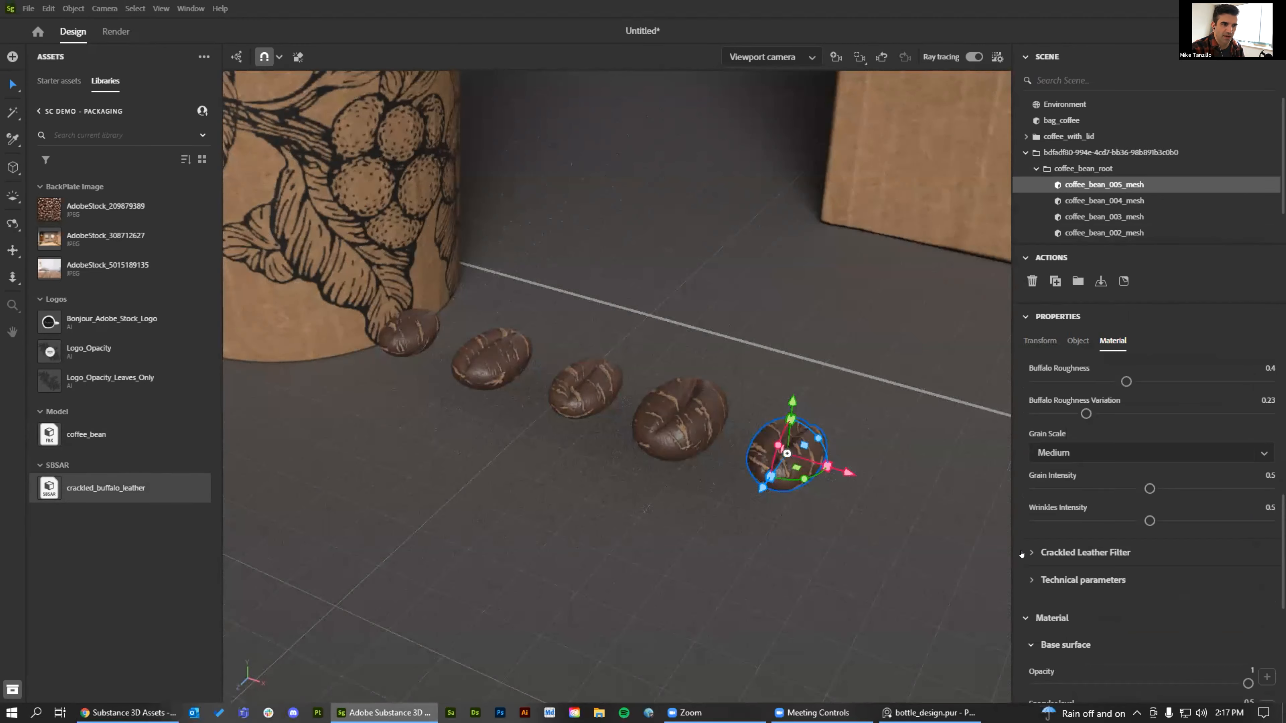
scroll(1201, 571, down, 1)
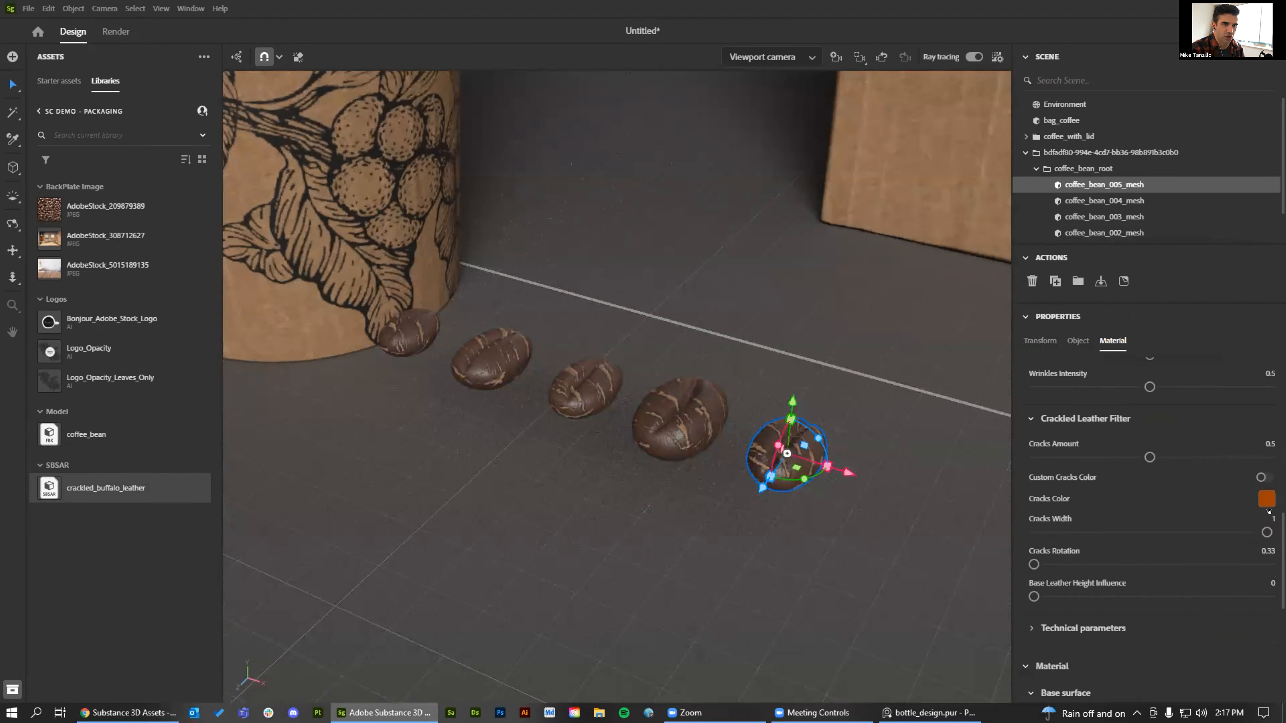
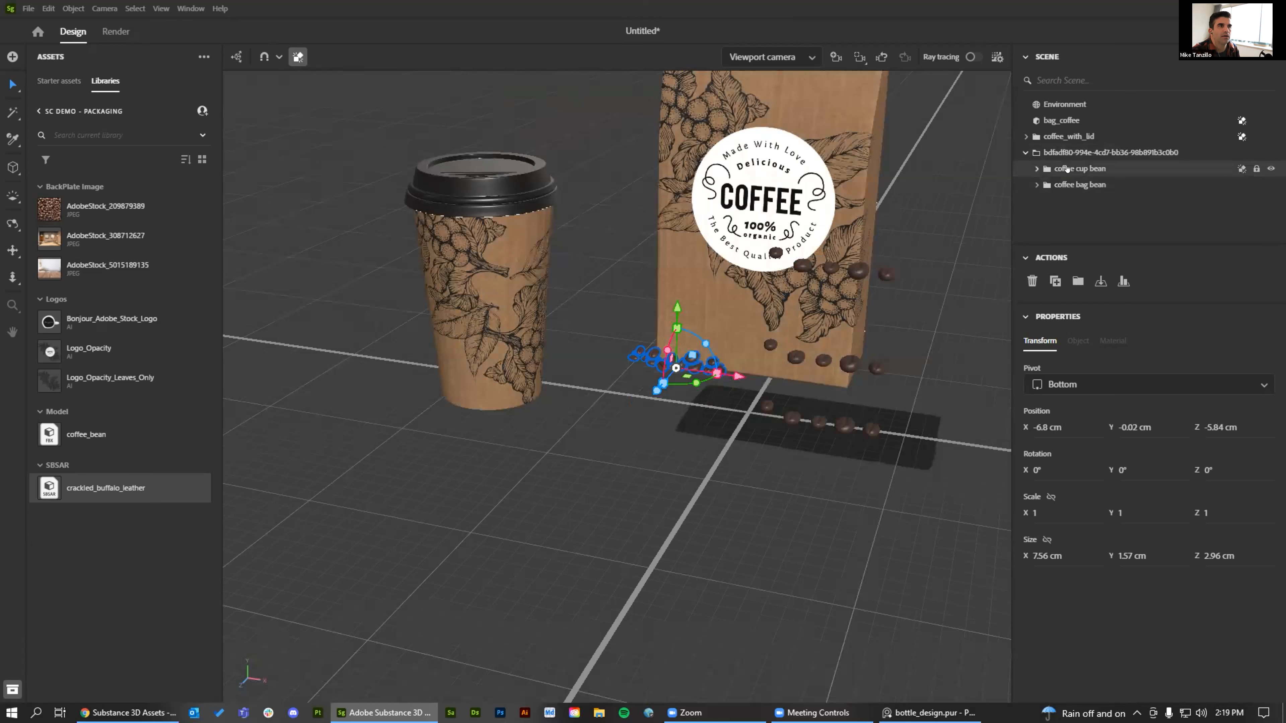
Select all bean meshes in the coffee cup bean group and pile them around the cup's base, about X -16 cm, Z 5.6 cm
click(1085, 184)
scroll(1084, 185, down, 5)
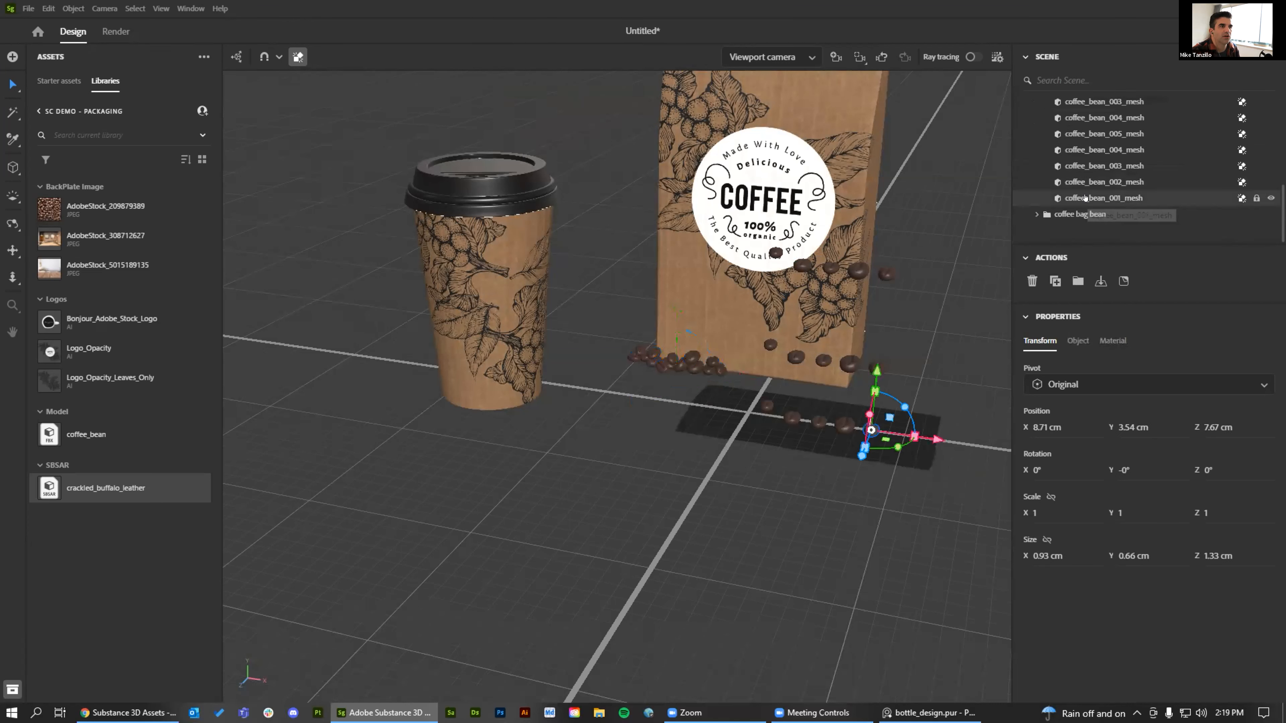
shift+click(1084, 197)
drag(884, 439, 610, 417)
drag(611, 344, 614, 503)
drag(678, 456, 547, 437)
drag(452, 446, 515, 412)
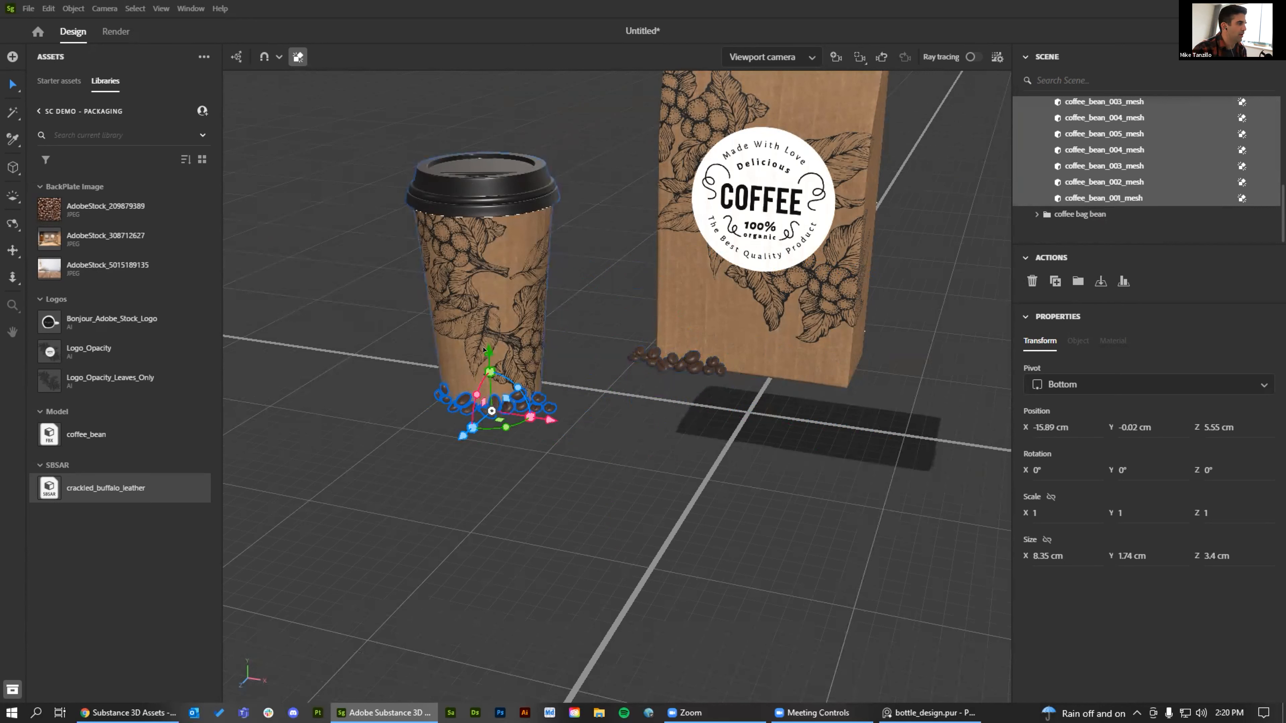
drag(486, 350, 484, 372)
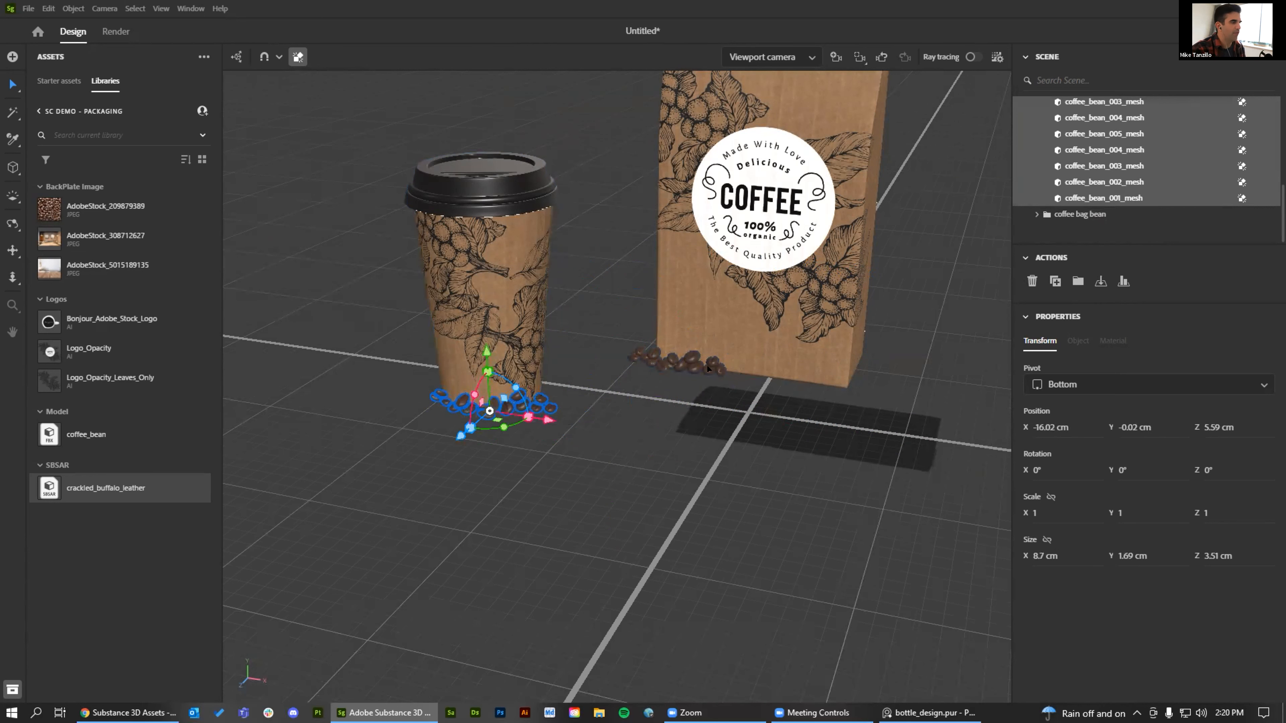
Enable ray tracing, deselect the beans and frame the whole cup and bag from a lower, nearly frontal angle
right_drag(400, 306, 451, 259)
click(972, 56)
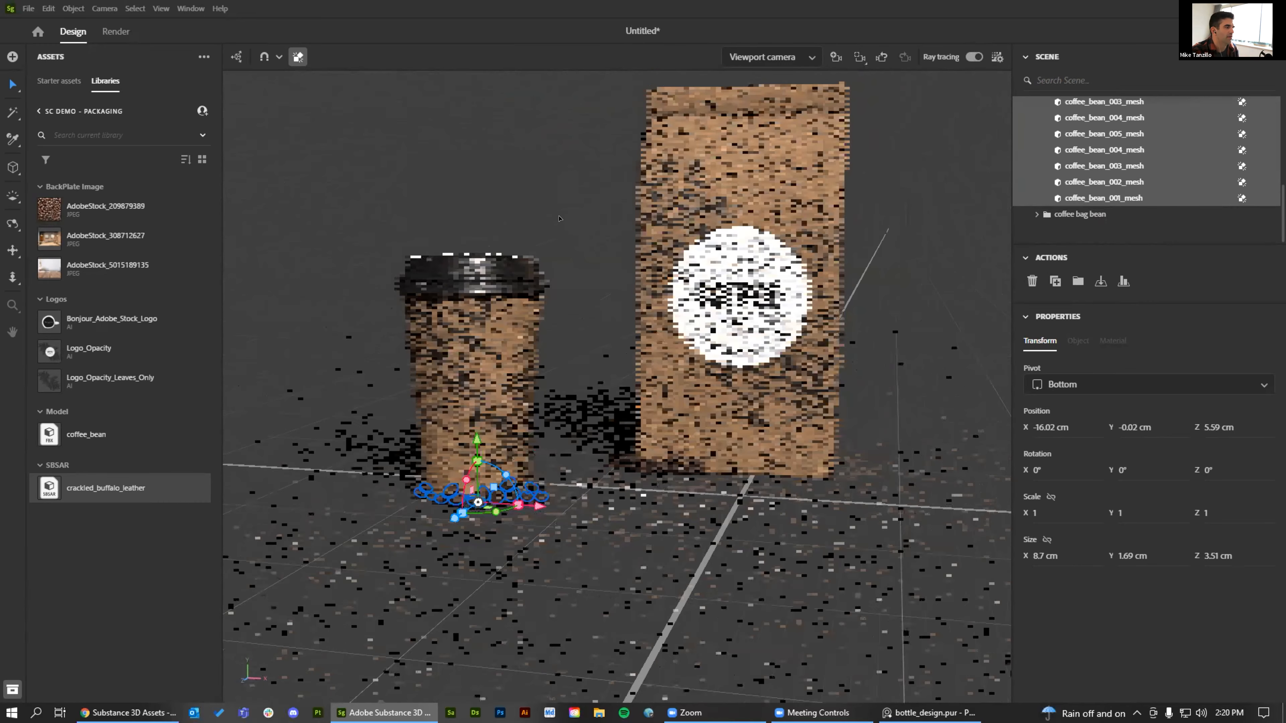
click(573, 303)
right_drag(573, 303, 577, 288)
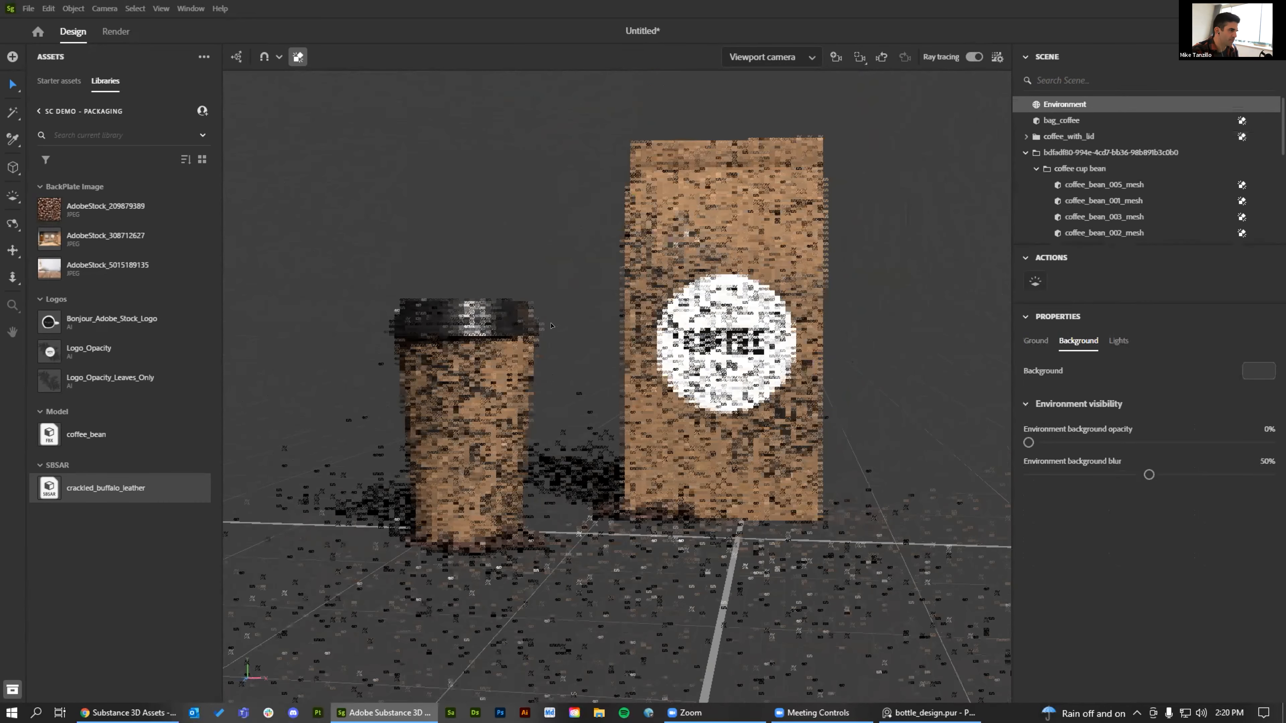
middle_drag(568, 287, 552, 326)
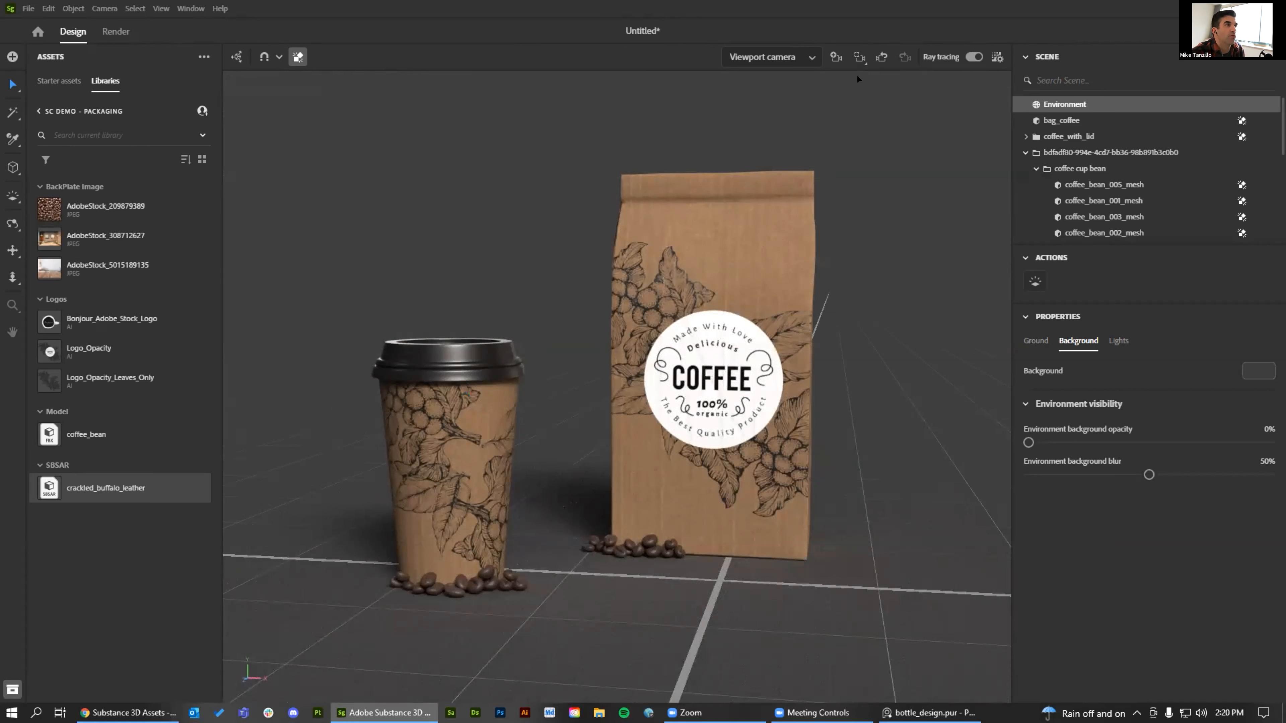
Add a camera from the current view and collapse the coffee bean model's group in the scene list
click(837, 57)
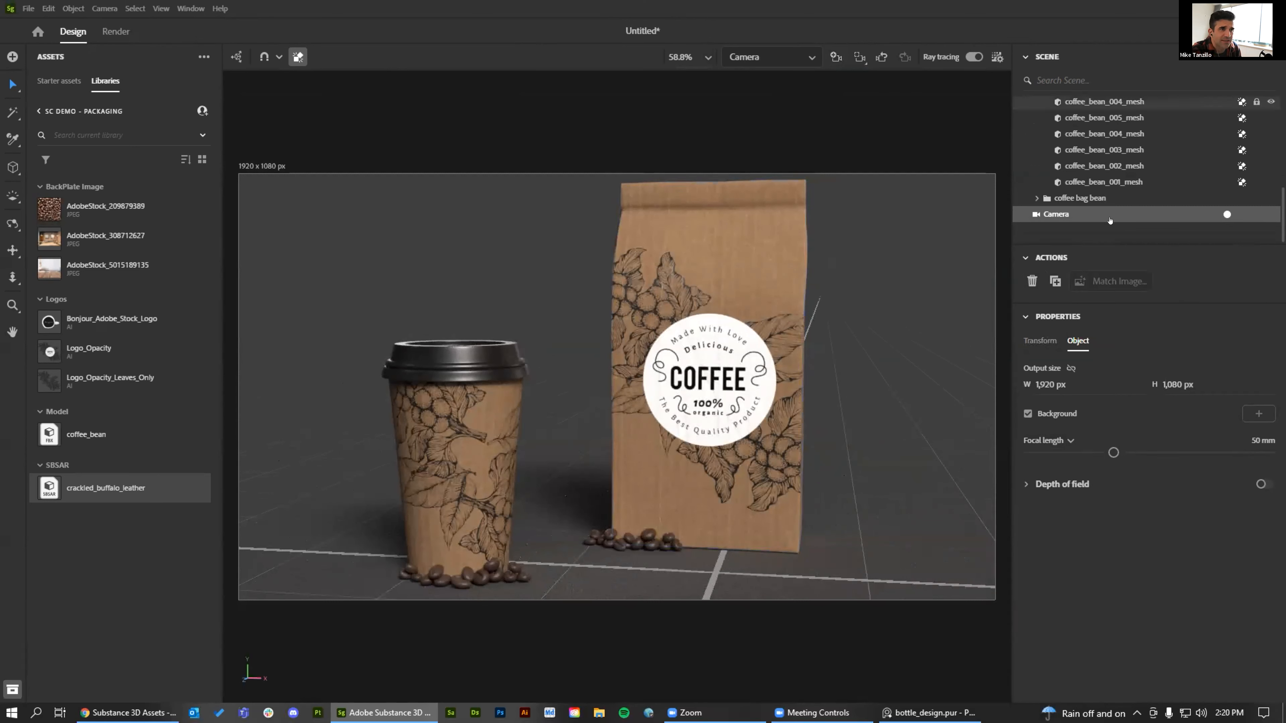
scroll(1024, 153, up, 5)
click(1024, 153)
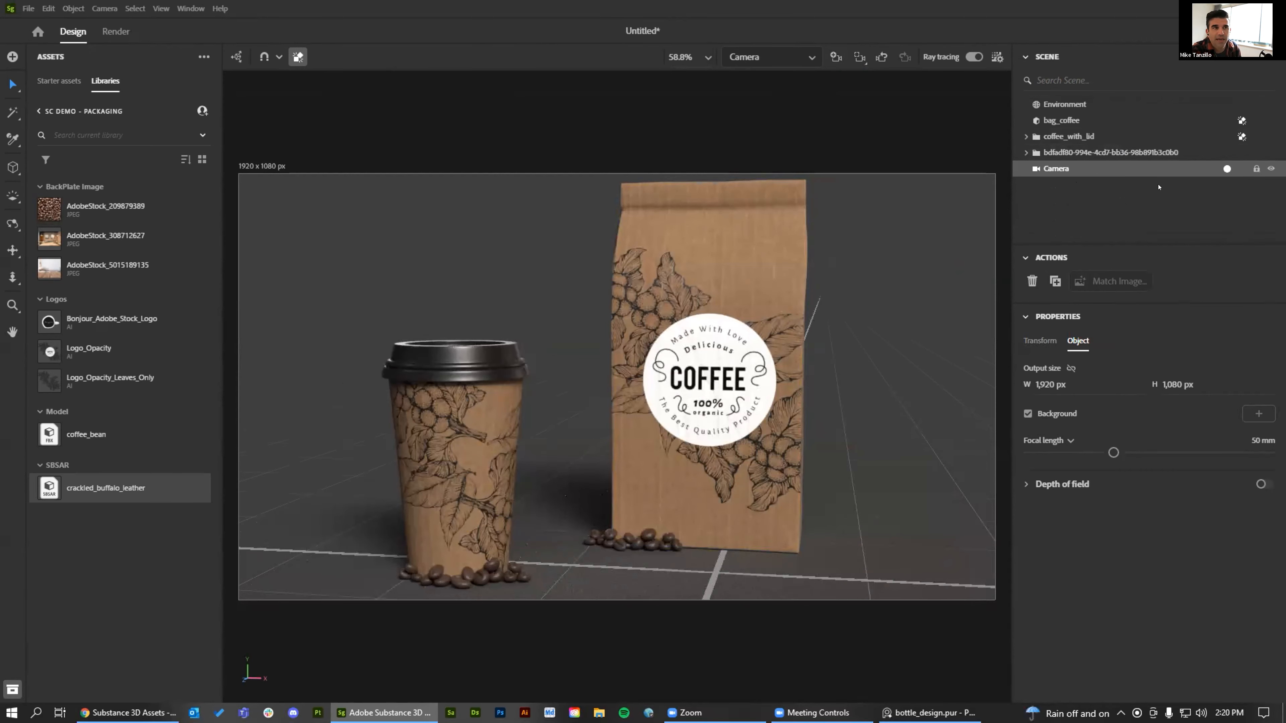
Try the camera's depth of field in a close-up of the cup and bag, placing the focus point on the bag
mouse_move(670, 414)
alt+mouse_down()
mouse_move(637, 414)
mouse_move(678, 355)
mouse_move(732, 318)
alt+mouse_up()
alt+right_drag(731, 318, 870, 395)
alt+middle_drag(870, 395, 972, 309)
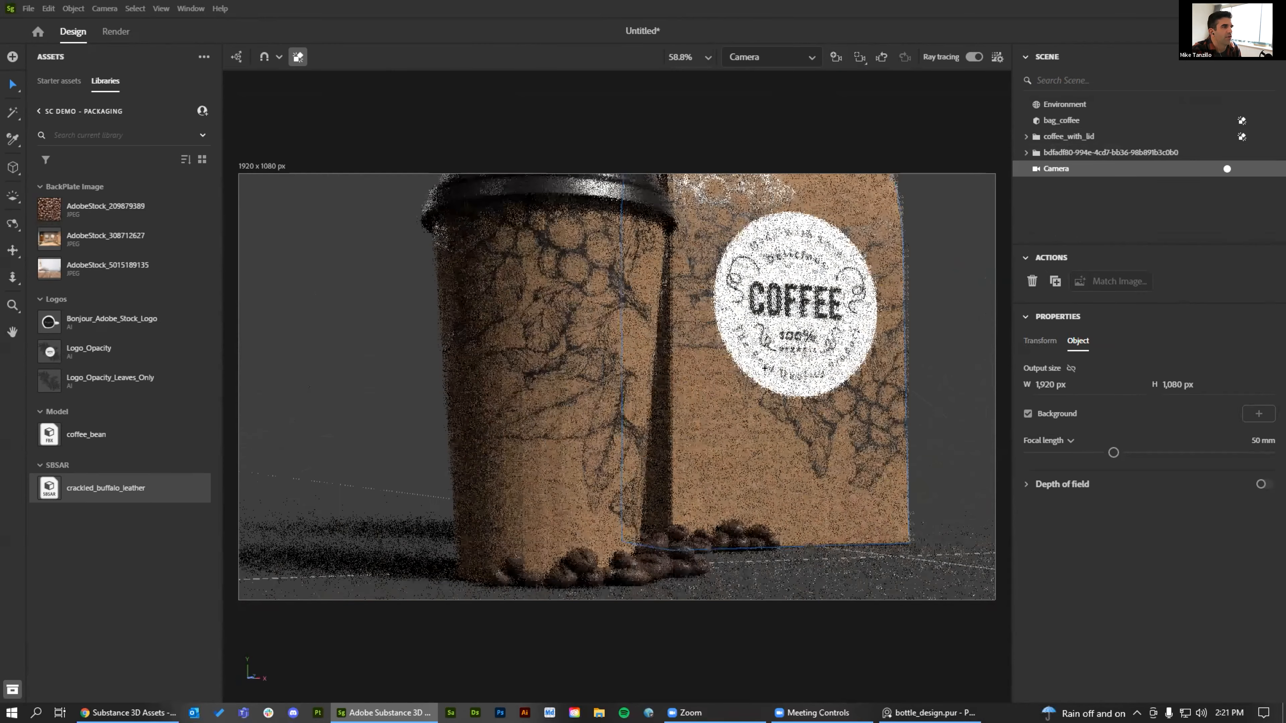
alt+right_drag(972, 309, 1191, 432)
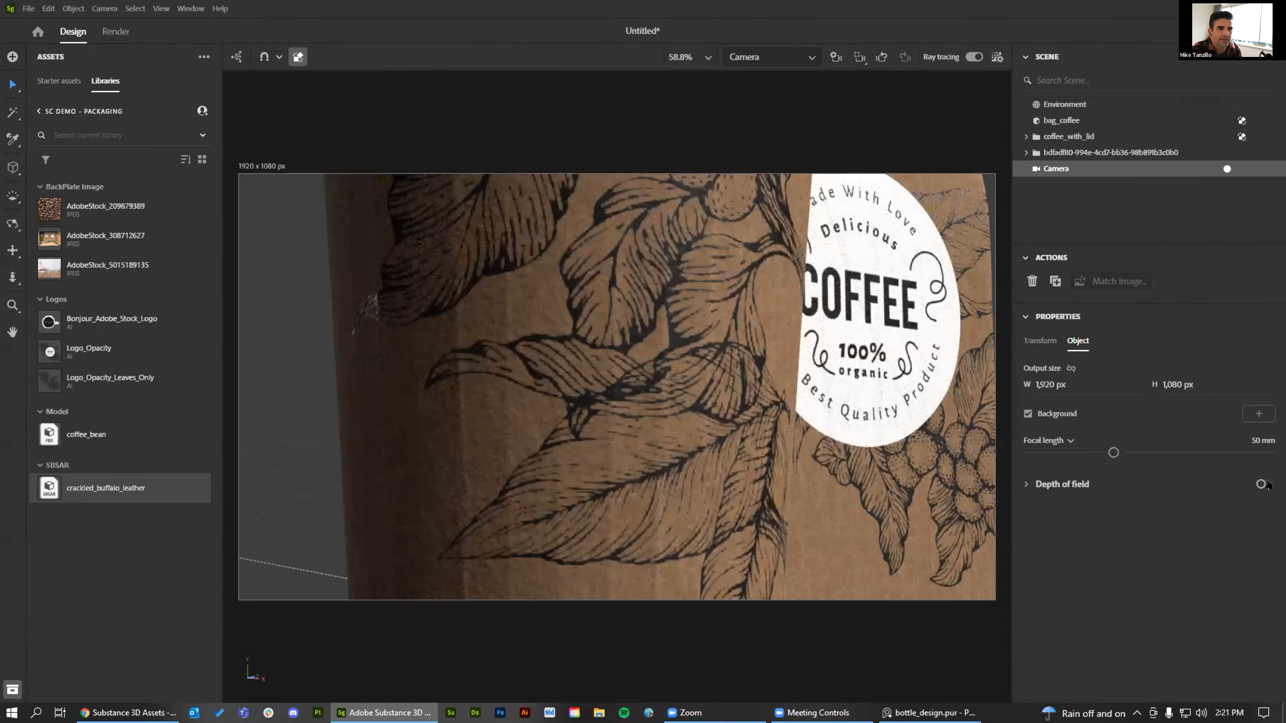
click(1260, 484)
click(1068, 514)
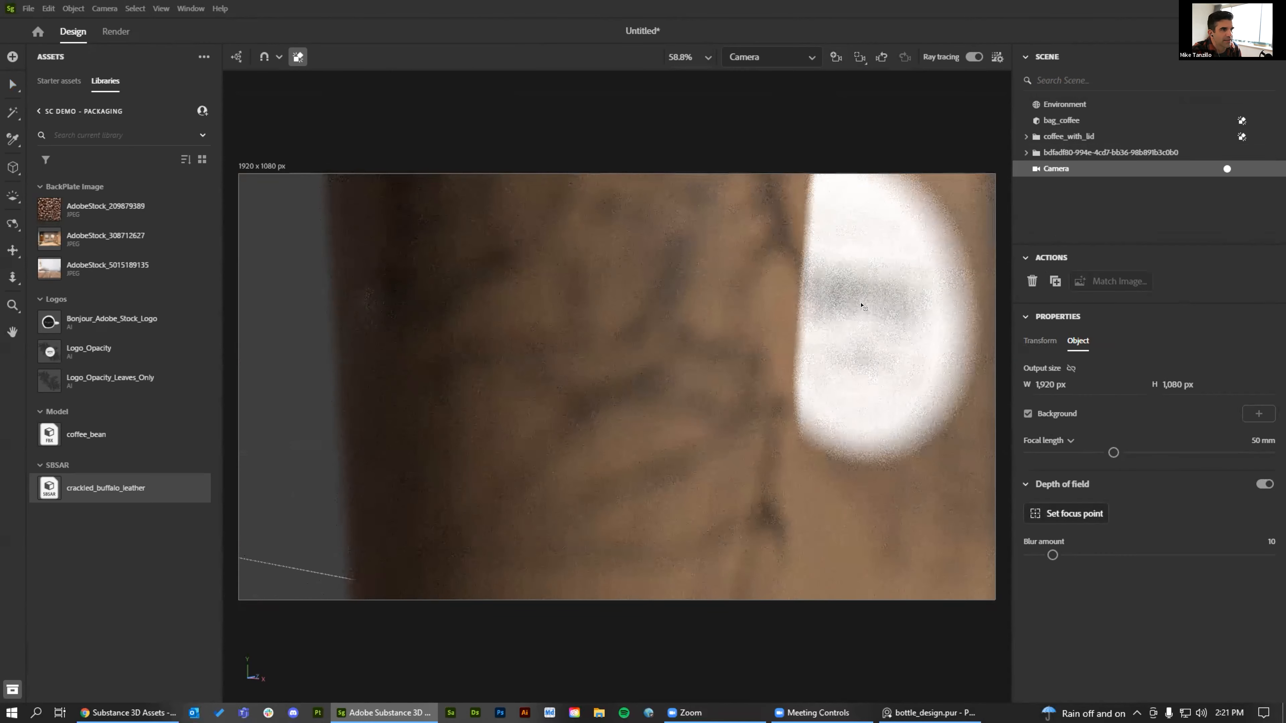
click(808, 458)
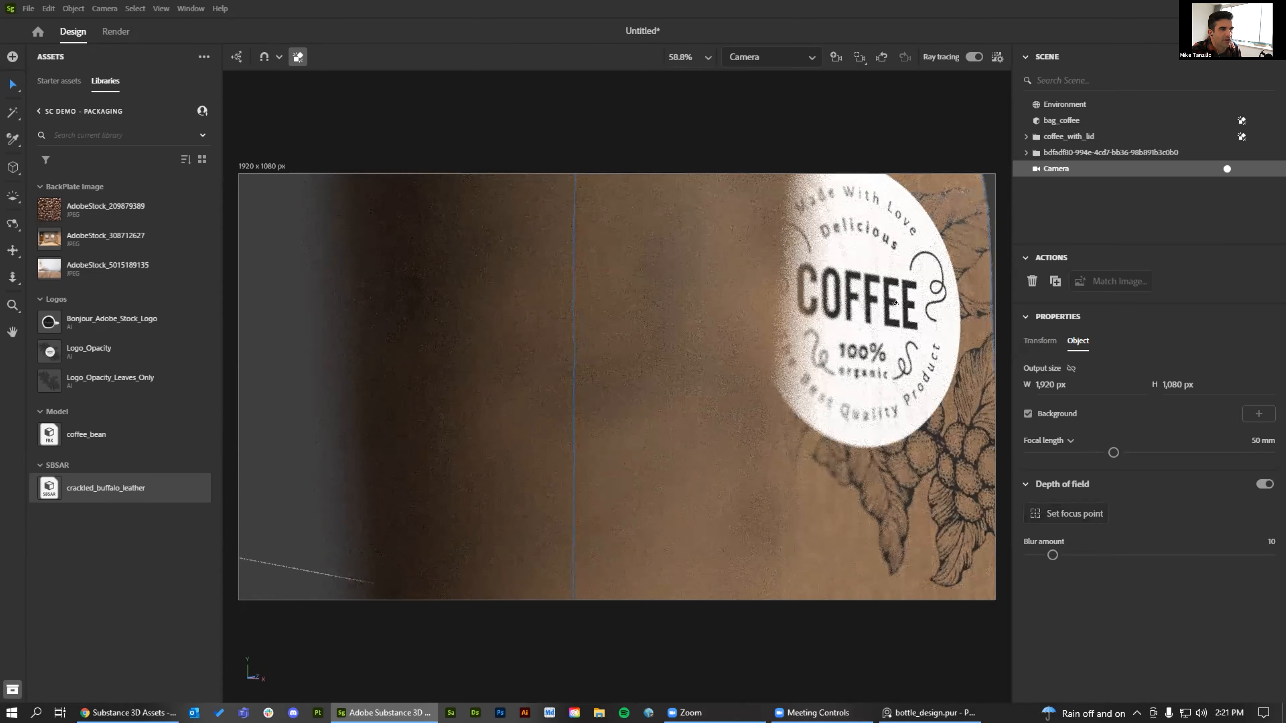
right_drag(702, 329, 799, 275)
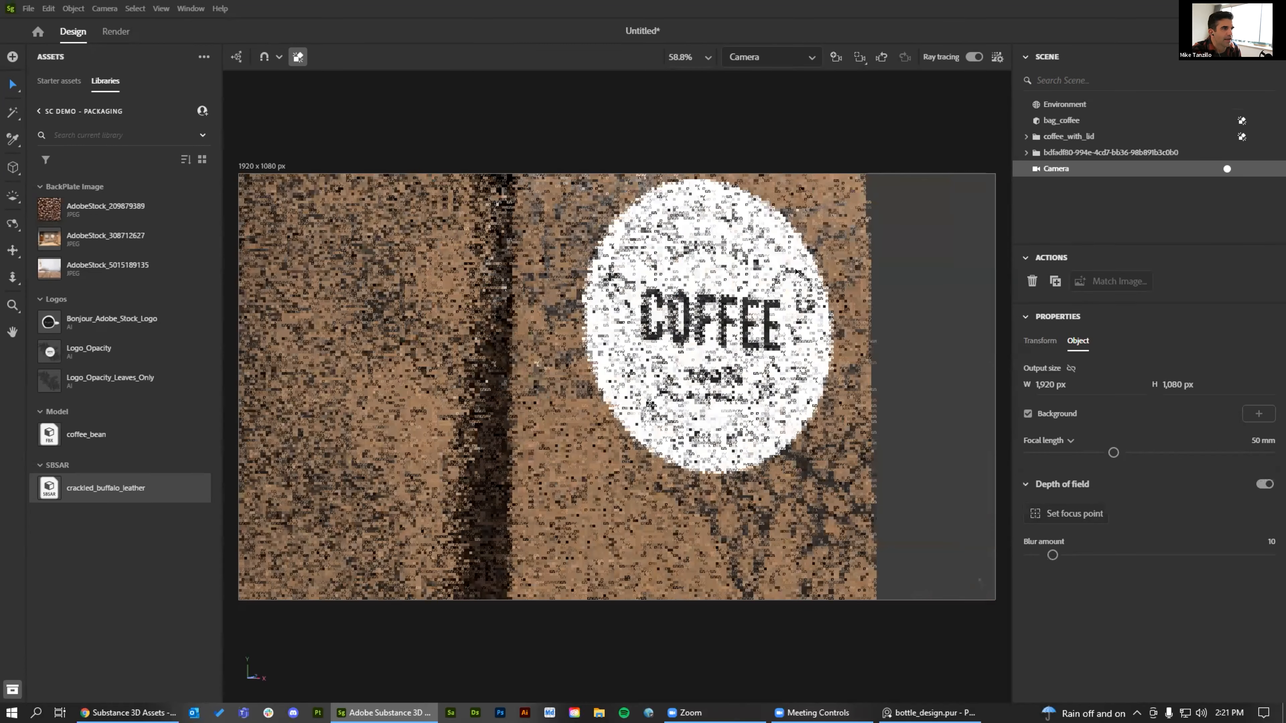
right_drag(779, 395, 819, 392)
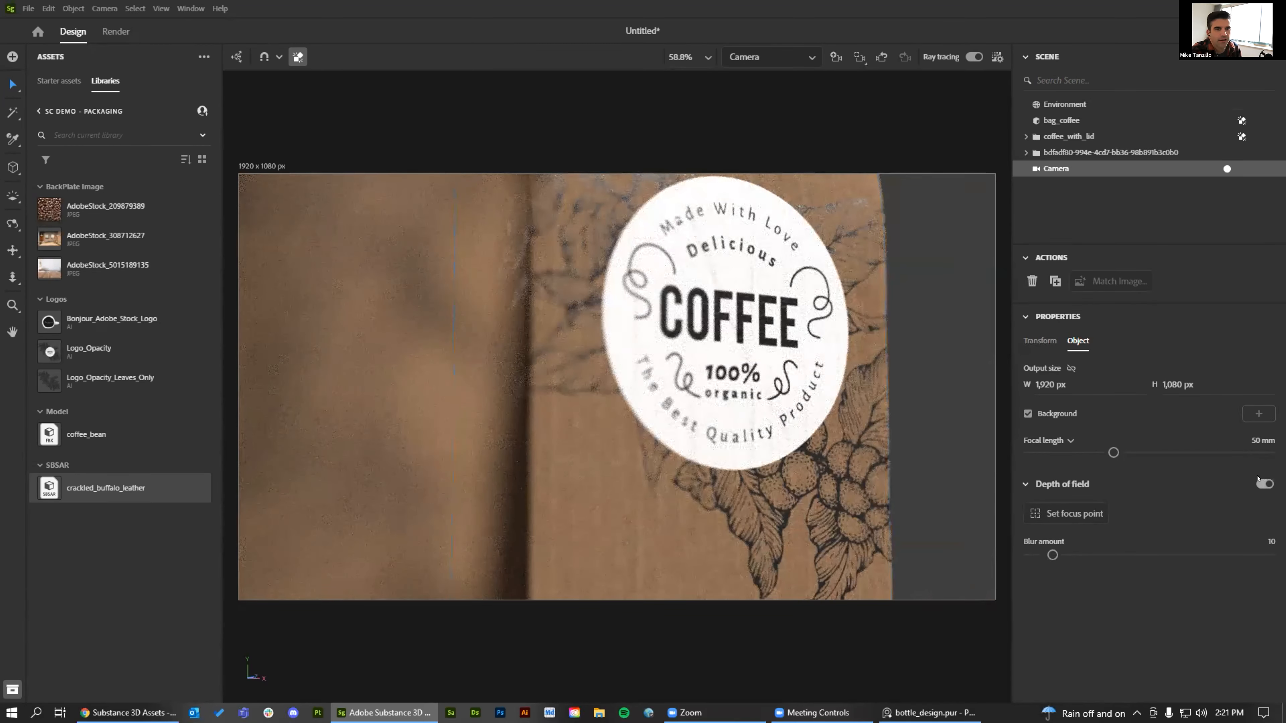
Turn off depth of field and reframe the camera on the whole cup and bag from the front
mouse_move(578, 338)
right_down()
mouse_move(615, 375)
mouse_move(627, 411)
mouse_move(725, 372)
right_up()
scroll(615, 375, down, 10)
scroll(725, 373, up, 1)
scroll(763, 379, up, 3)
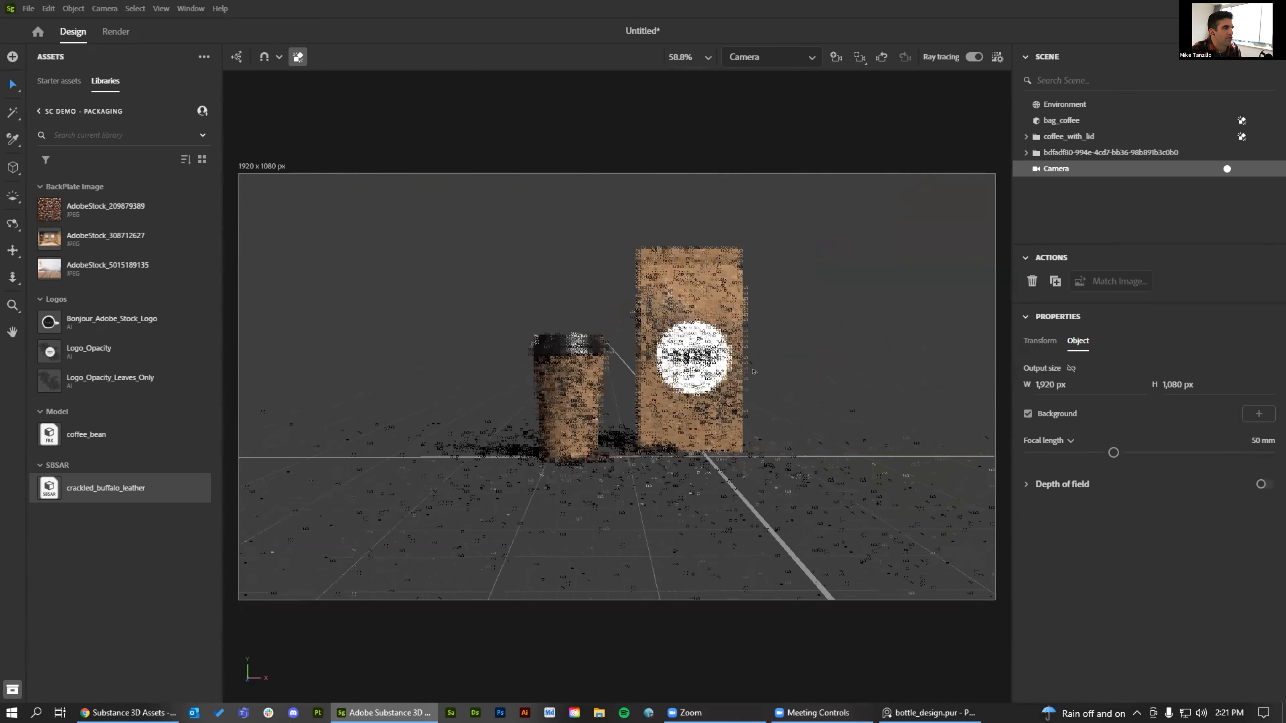
scroll(753, 371, up, 2)
scroll(737, 370, up, 1)
right_drag(737, 371, 732, 390)
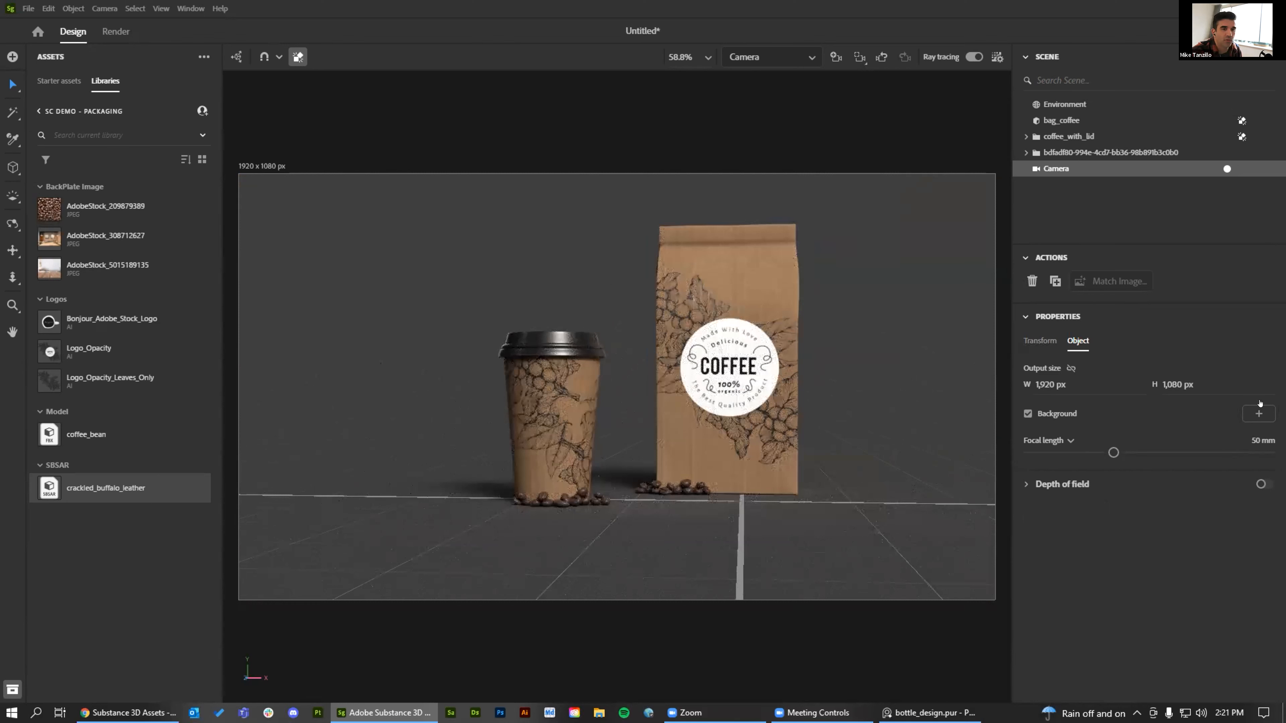
Set the AdobeStock_308712627 library image as the camera's background and hide the grid
click(1259, 412)
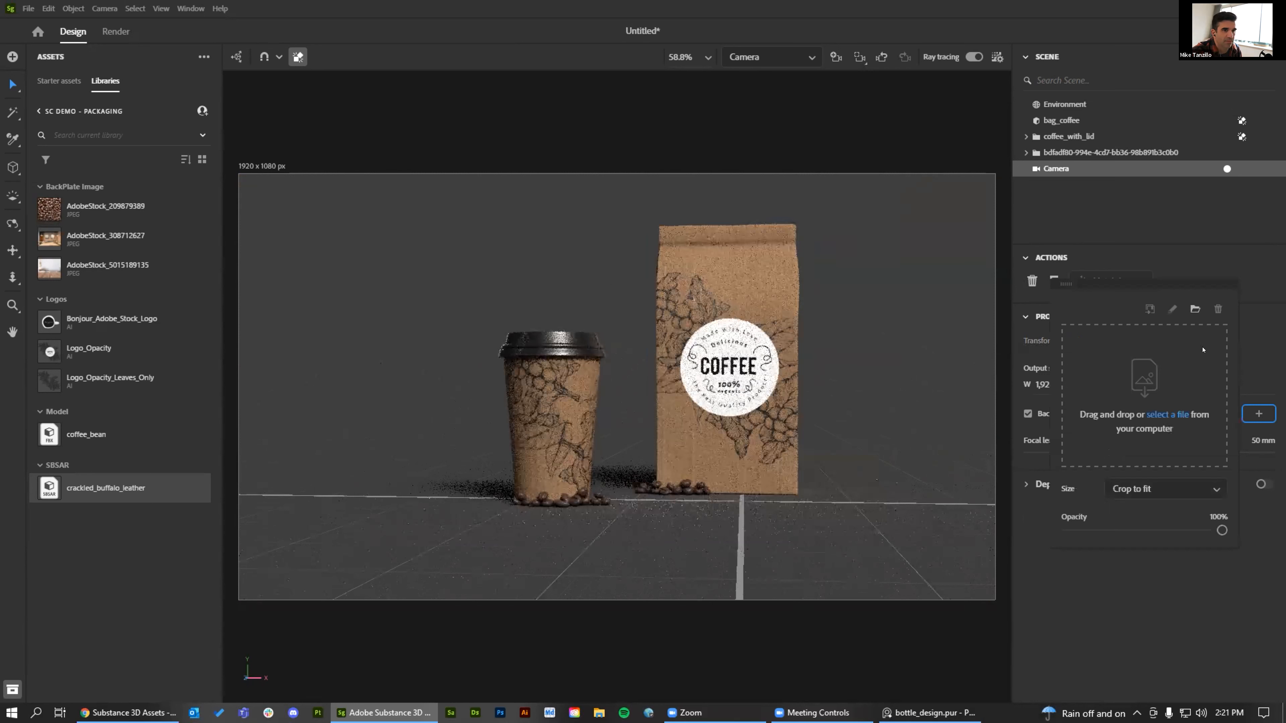
click(1207, 268)
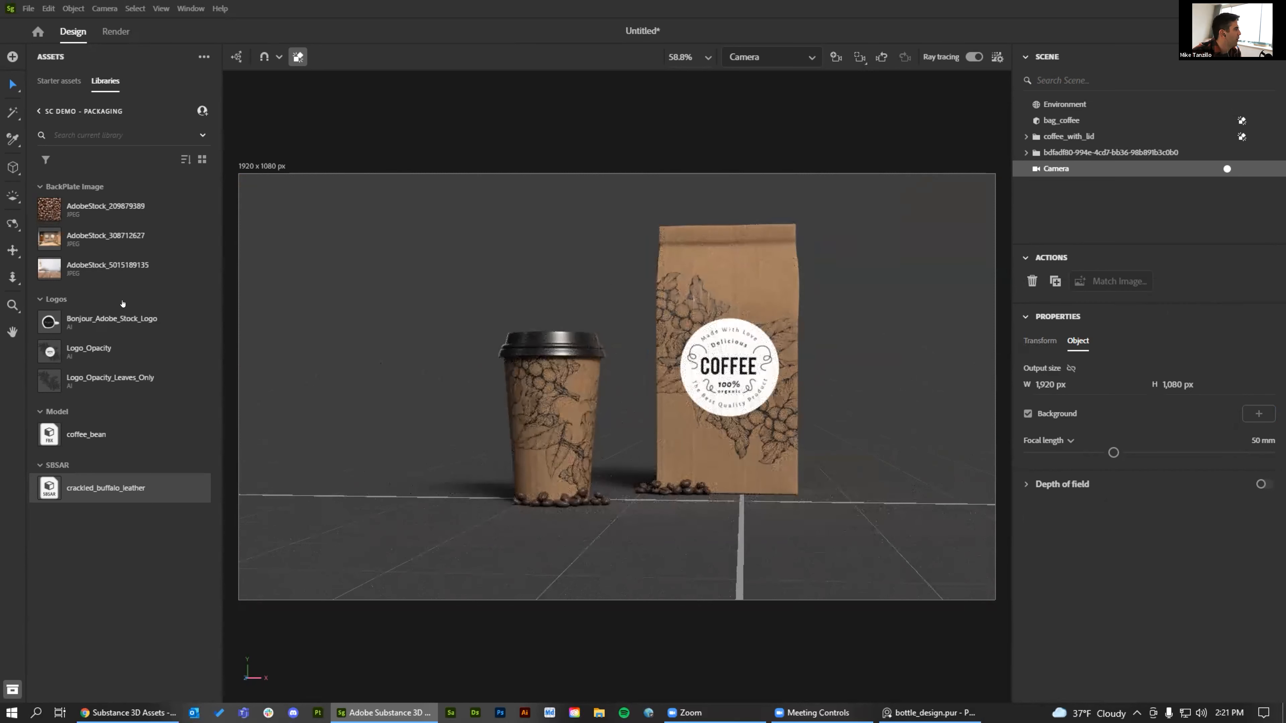
drag(91, 239, 1257, 413)
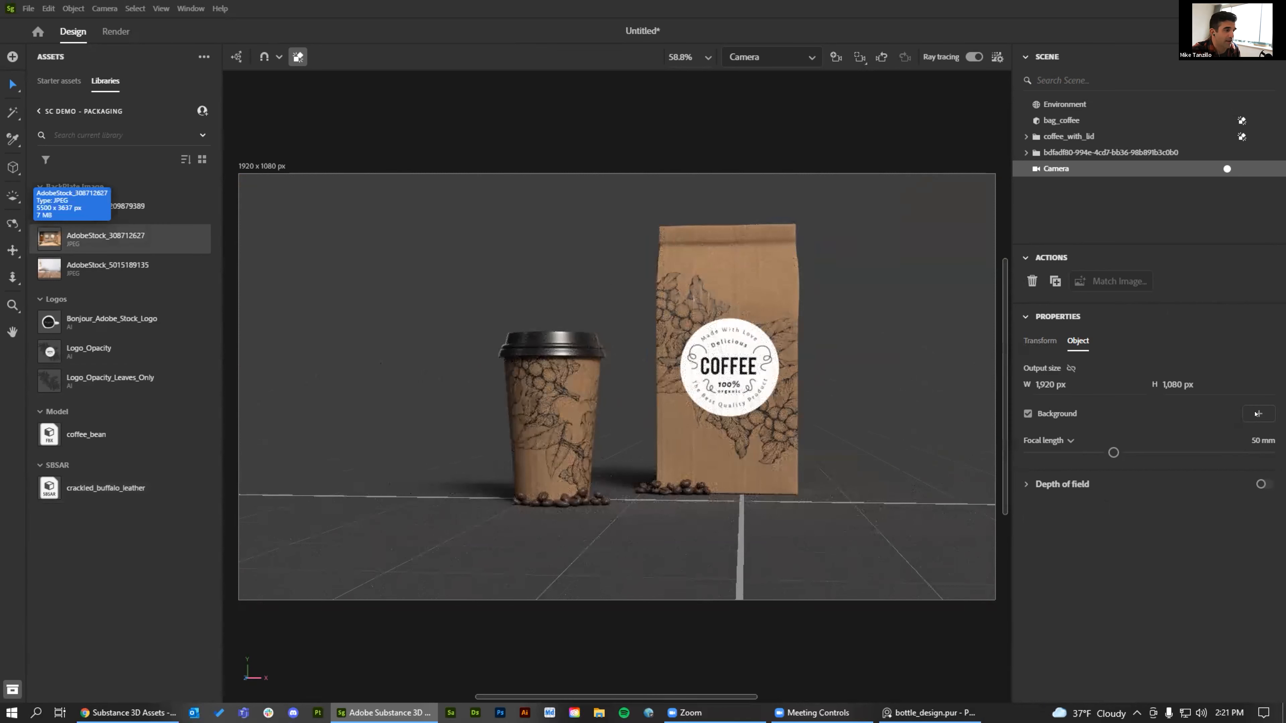
click(161, 8)
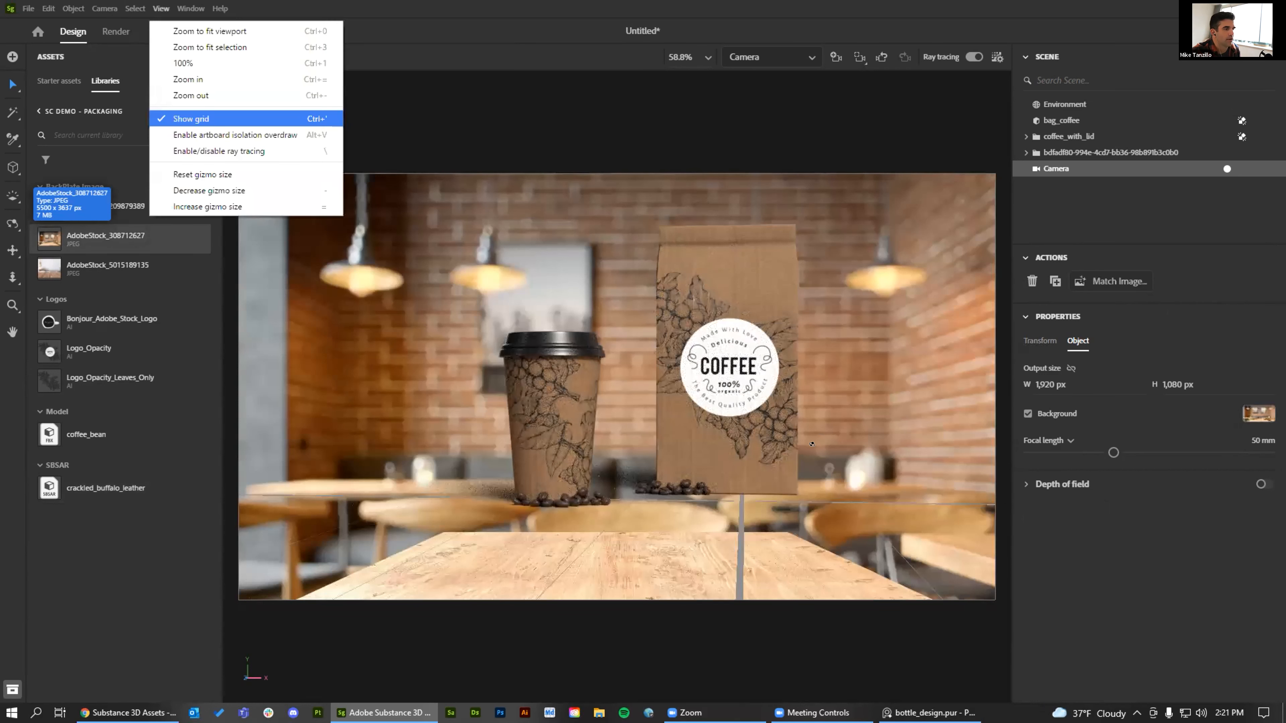
key(Return)
Adjust the camera to align the cup and bag with the wooden table, and match the camera to the background image
mouse_move(787, 519)
right_down()
mouse_move(786, 507)
mouse_move(774, 519)
right_up()
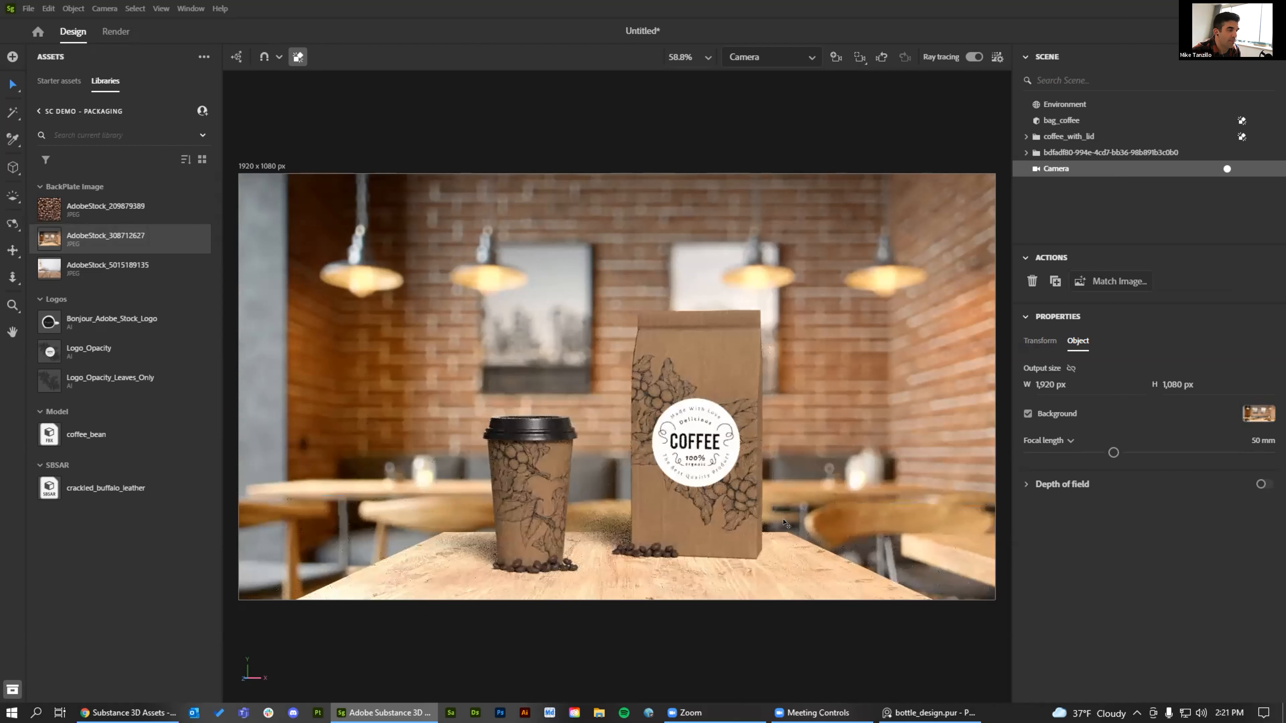
right_drag(735, 507, 743, 509)
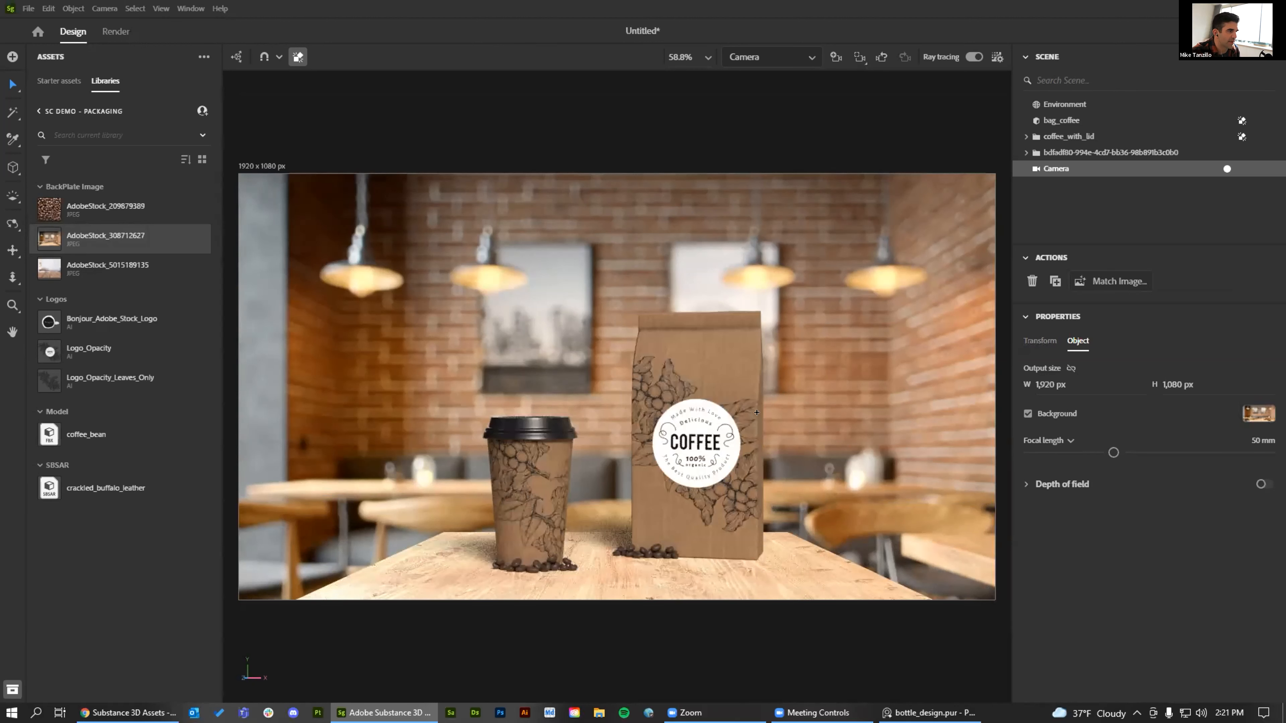
right_drag(756, 413, 763, 432)
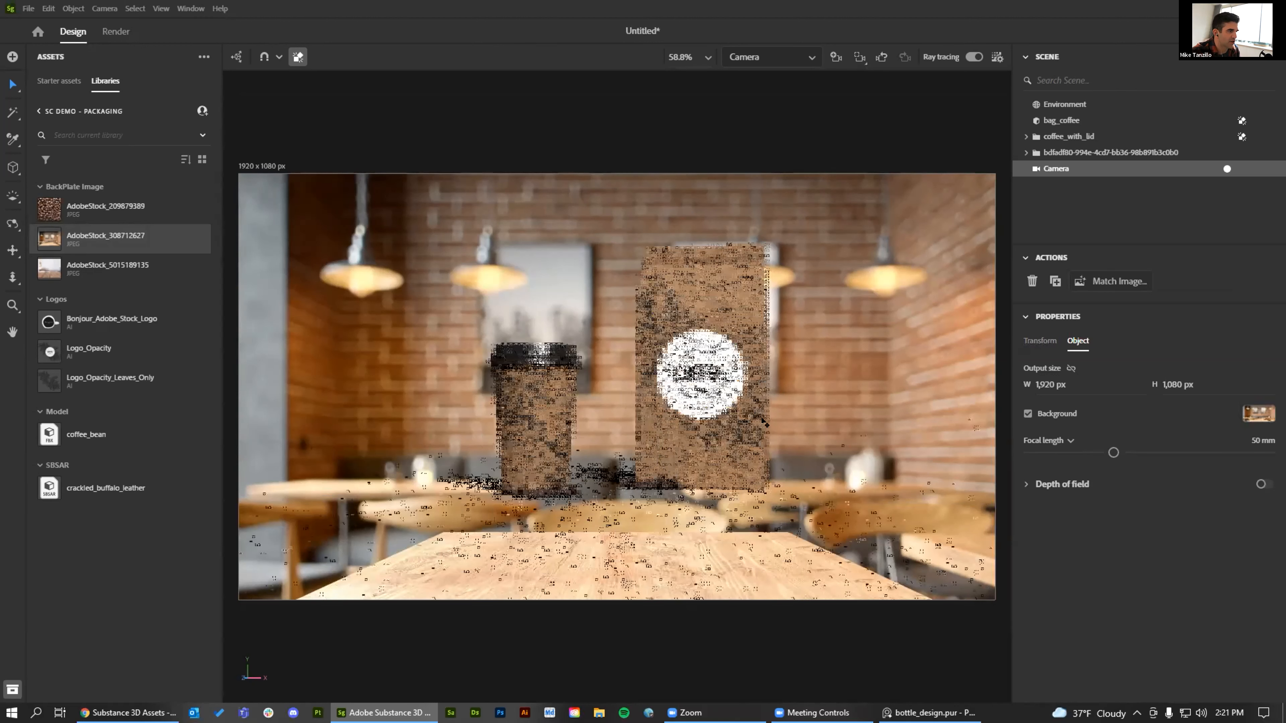
click(1109, 281)
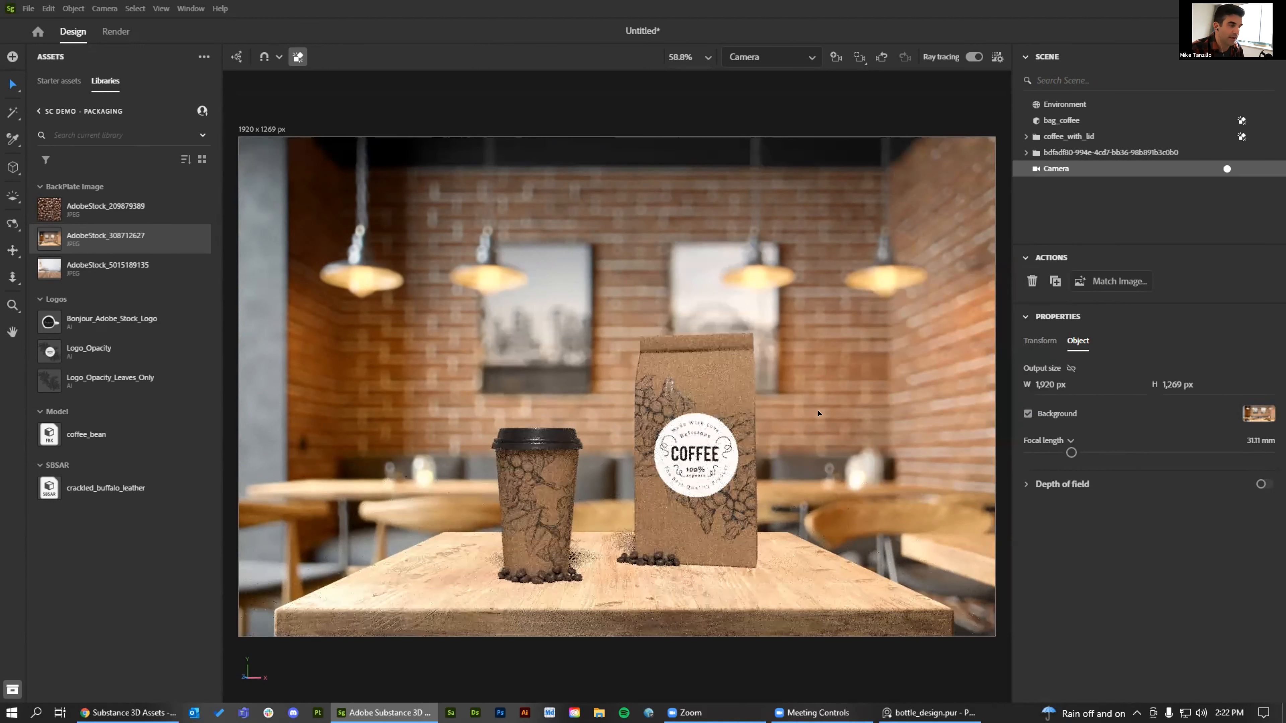
Select the environment and list all lights in the starter assets with the search text cleared
click(848, 486)
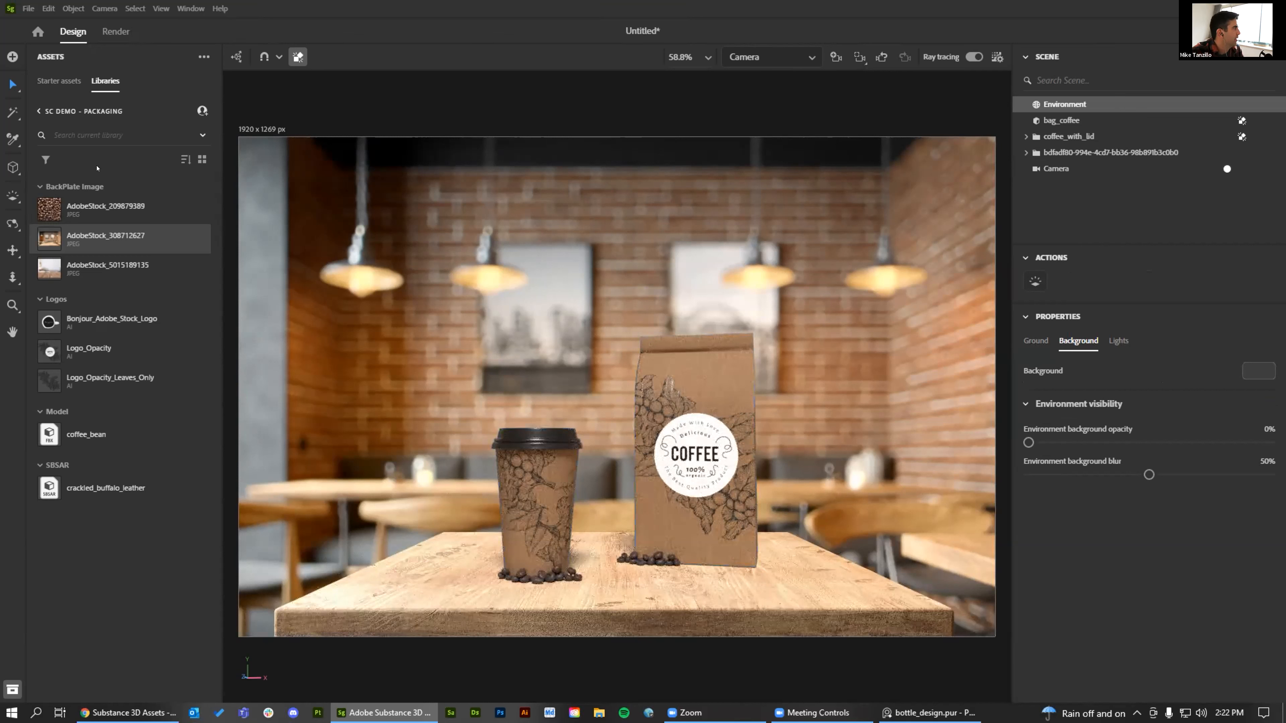
click(59, 82)
click(92, 133)
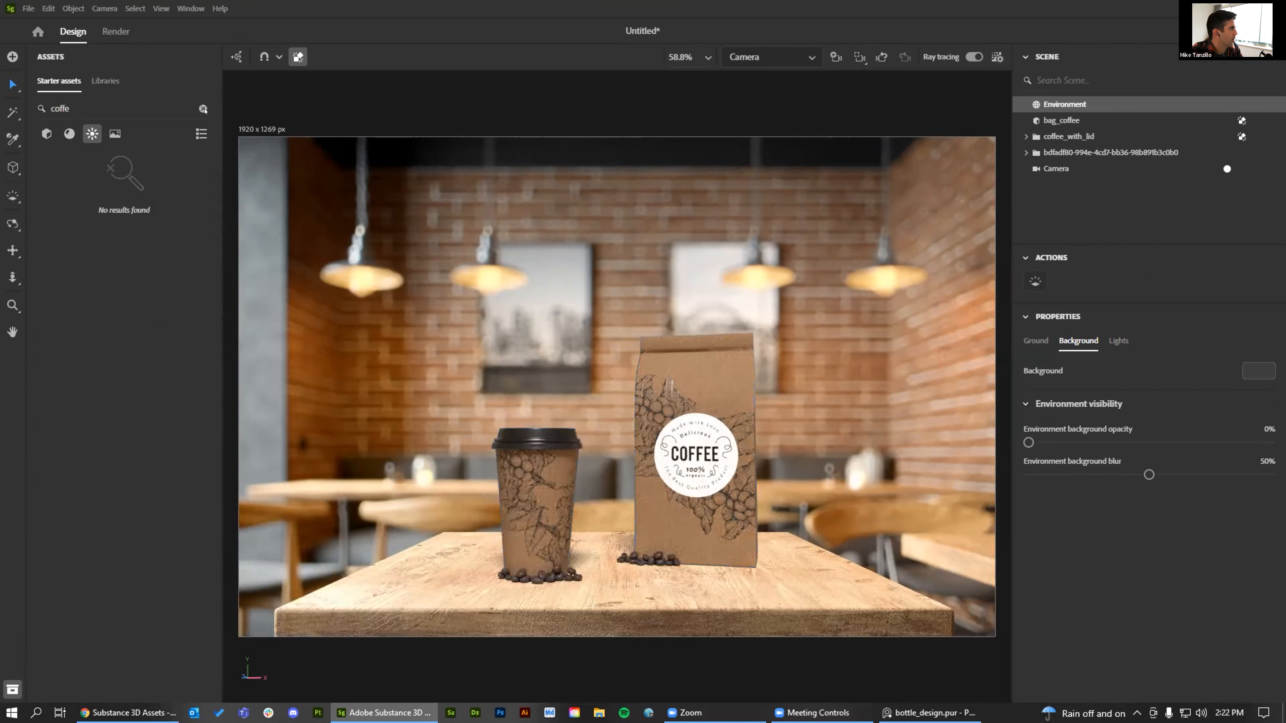
click(202, 109)
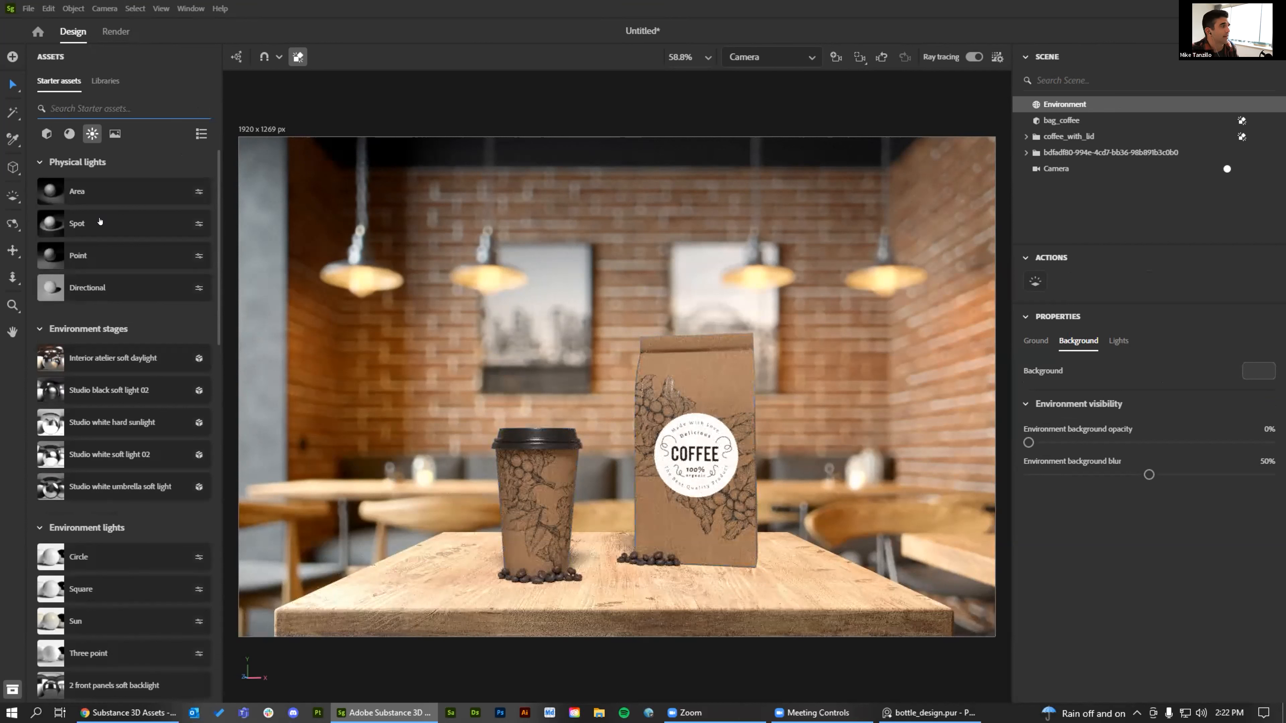
Add an area light to the scene and position it front-left of the cup at about X -29, Y 21, Z 37 cm
drag(92, 189, 538, 435)
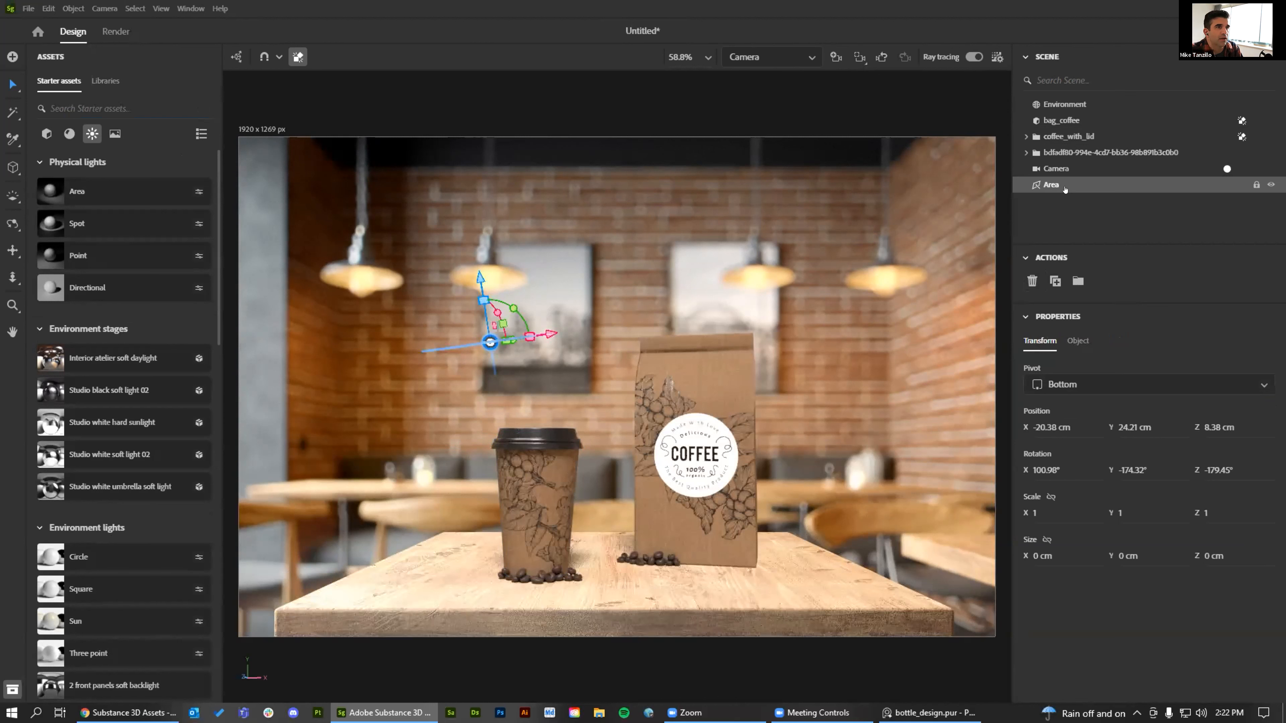
key(Delete)
drag(135, 203, 347, 338)
drag(505, 435, 506, 446)
drag(435, 420, 744, 391)
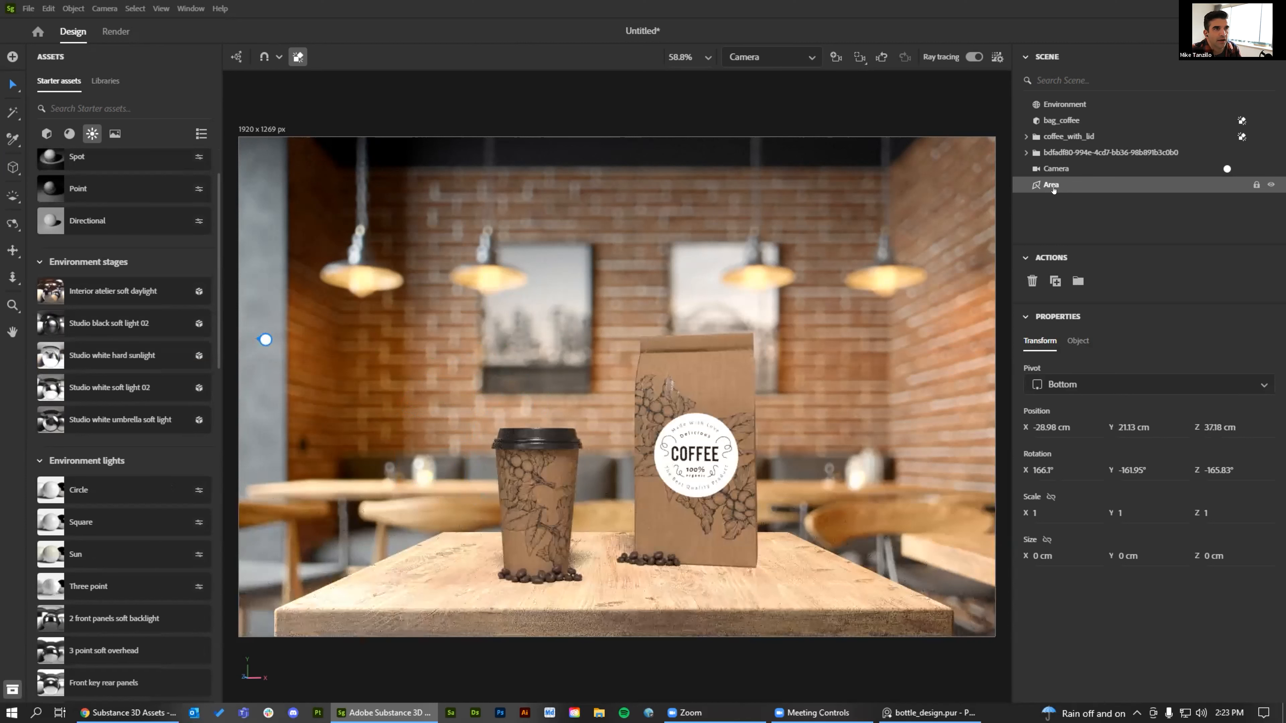
Try an exposure of 13 on the area light and settle on 11
click(1056, 168)
click(1077, 343)
click(1059, 185)
click(1078, 340)
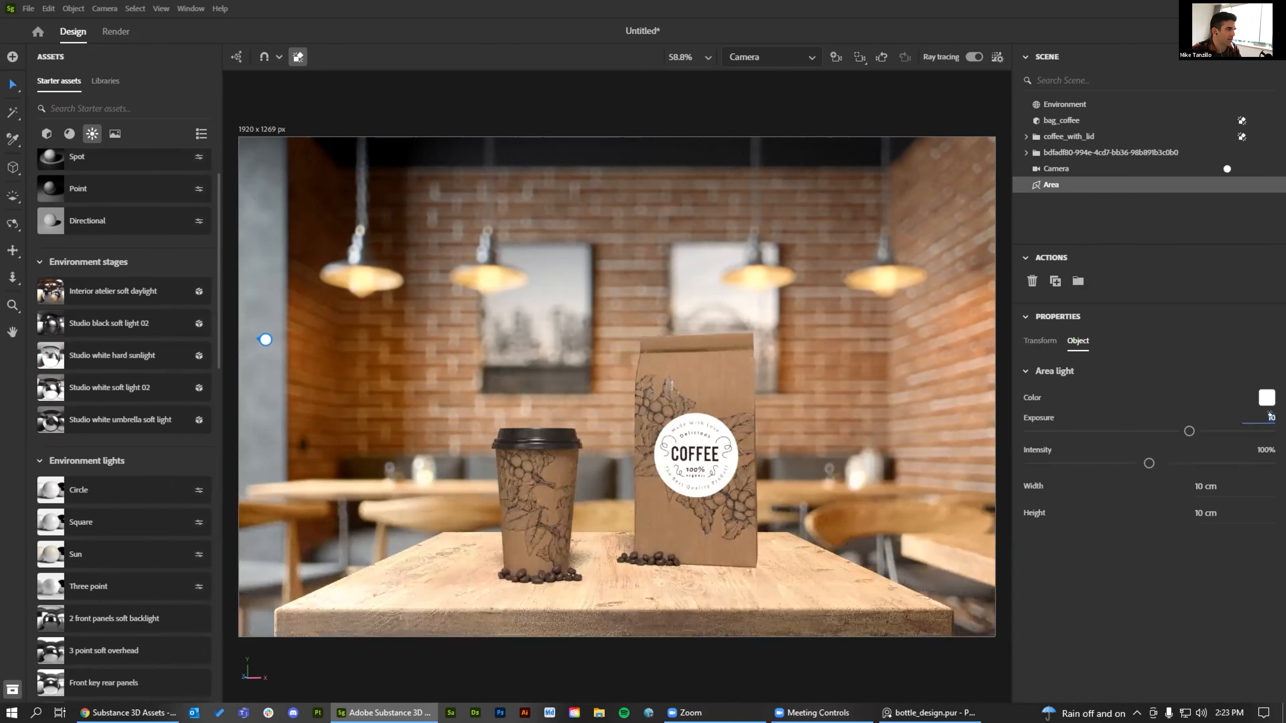
text(13)
key(Return)
click(1269, 414)
text(11)
key(Return)
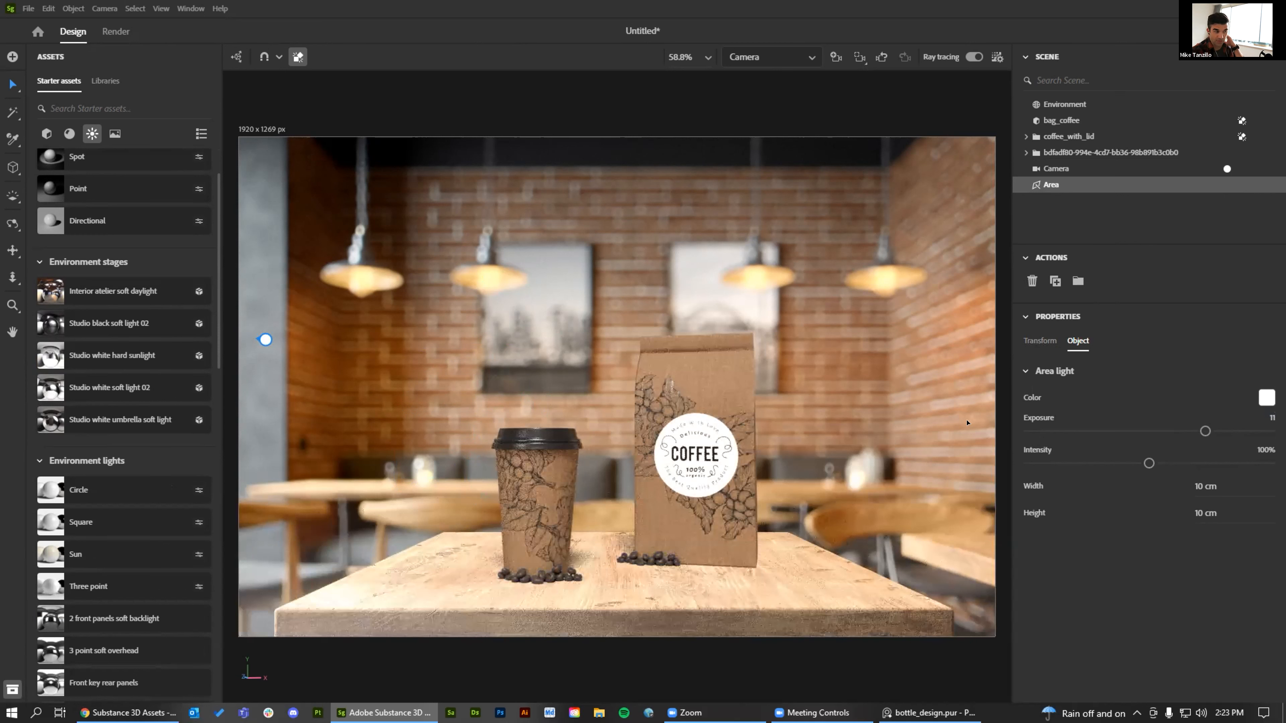
Deselect the area light and turn on GPU rendering in the render settings
click(892, 485)
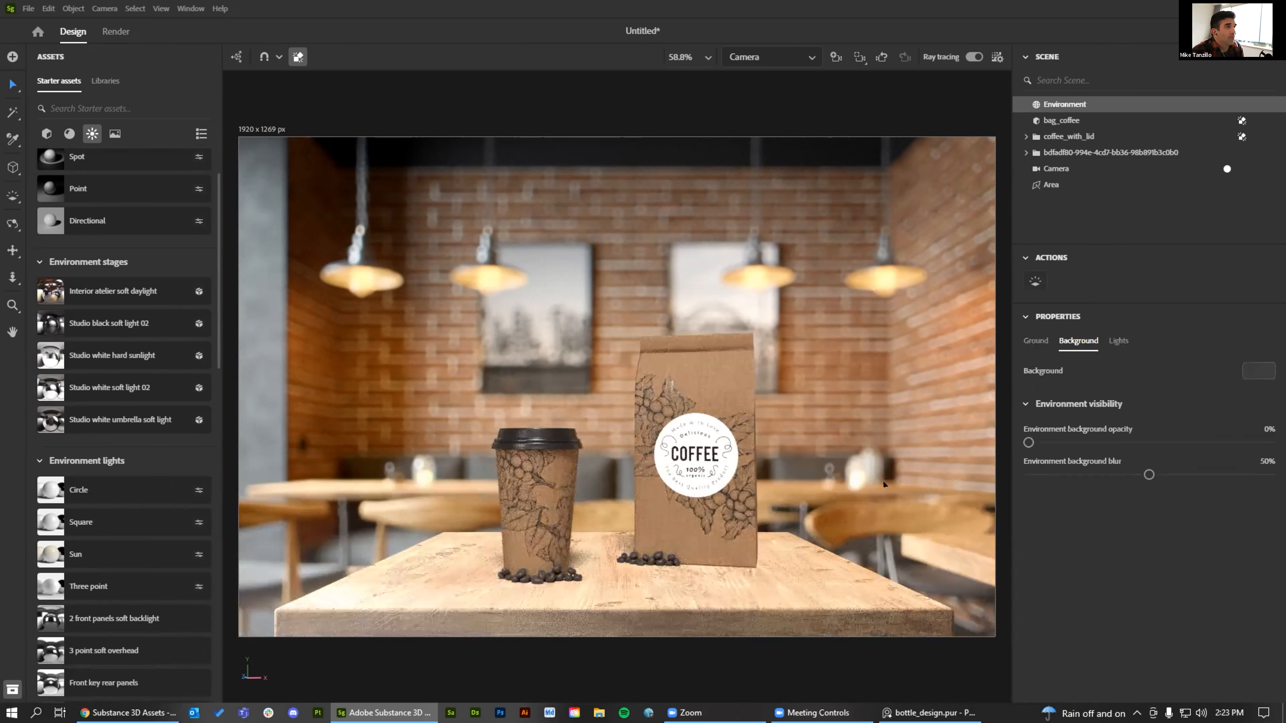
click(114, 30)
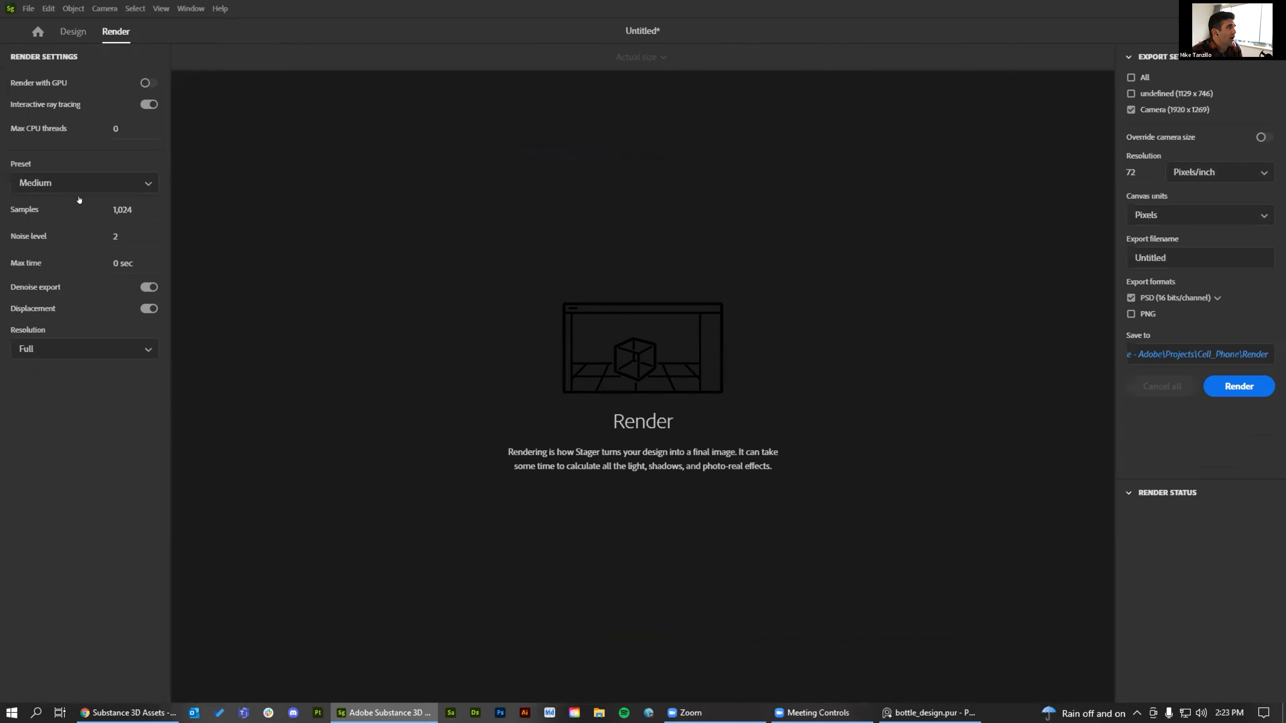
click(148, 83)
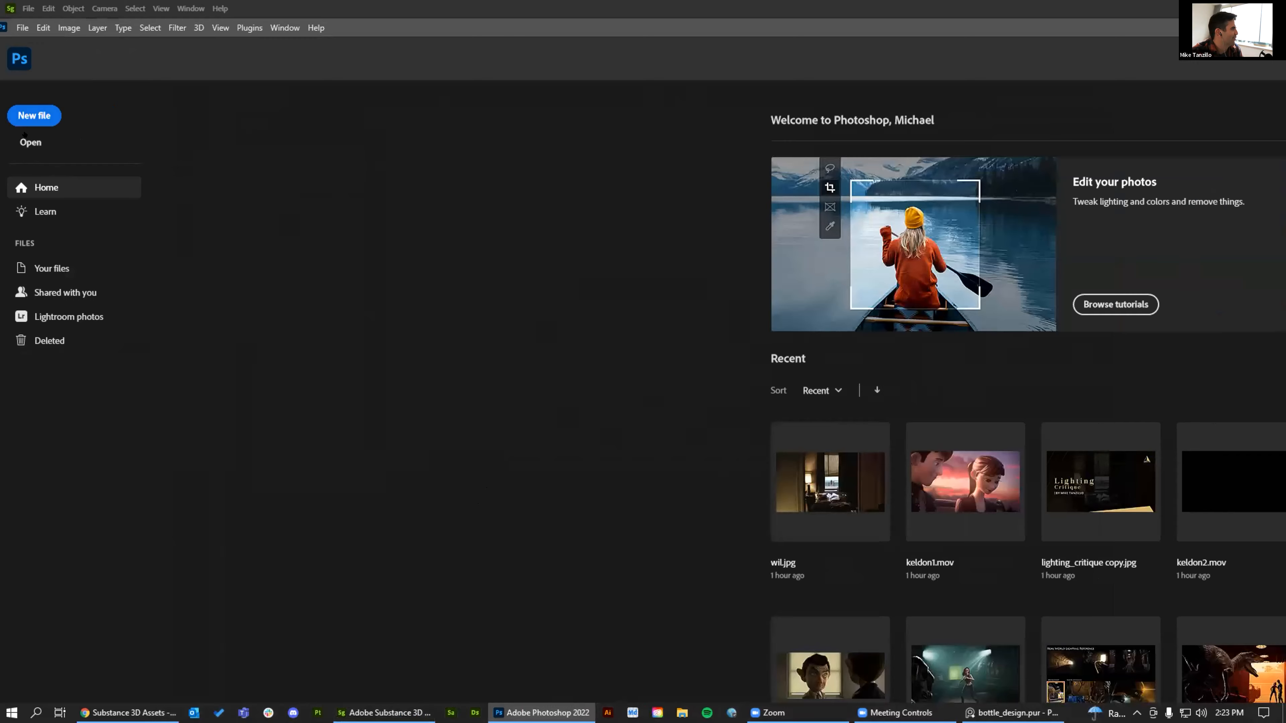
In Photoshop, open FinalScene-Camera.psd from the OneDrive - Adobe folder Demos\SC_Demo\Packaging\Ps
click(29, 142)
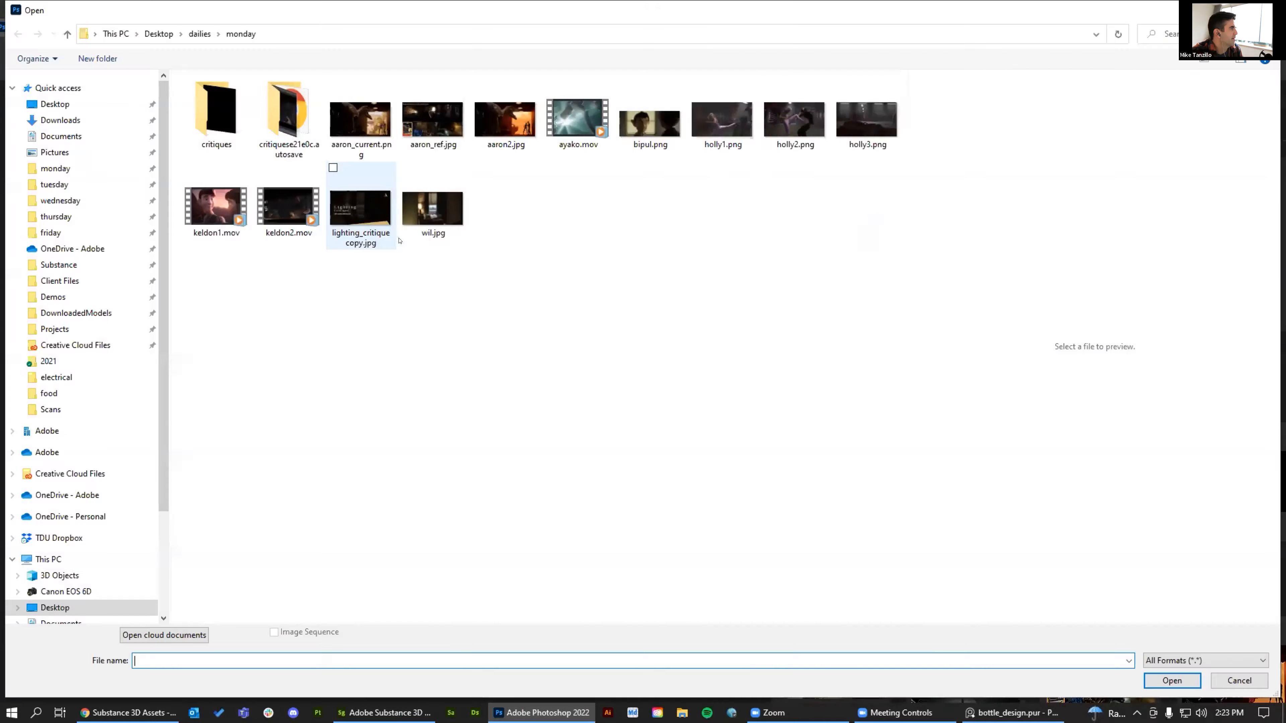
click(46, 244)
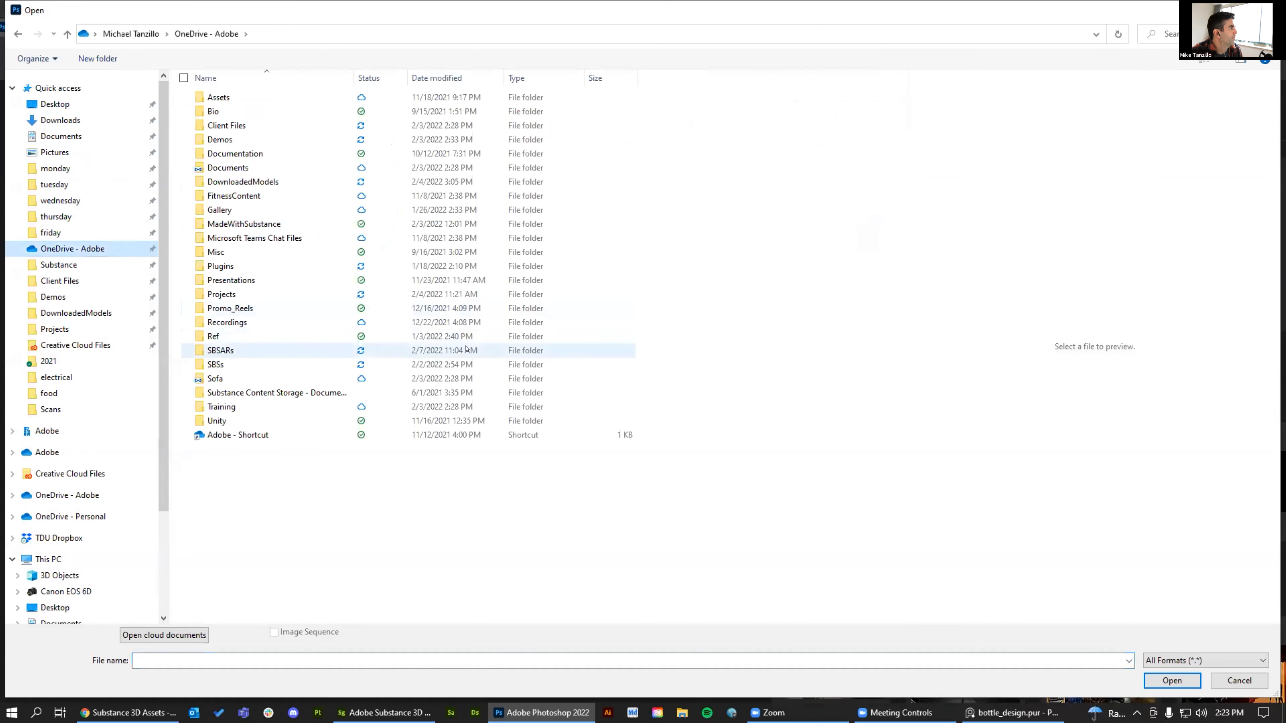
double_click(230, 138)
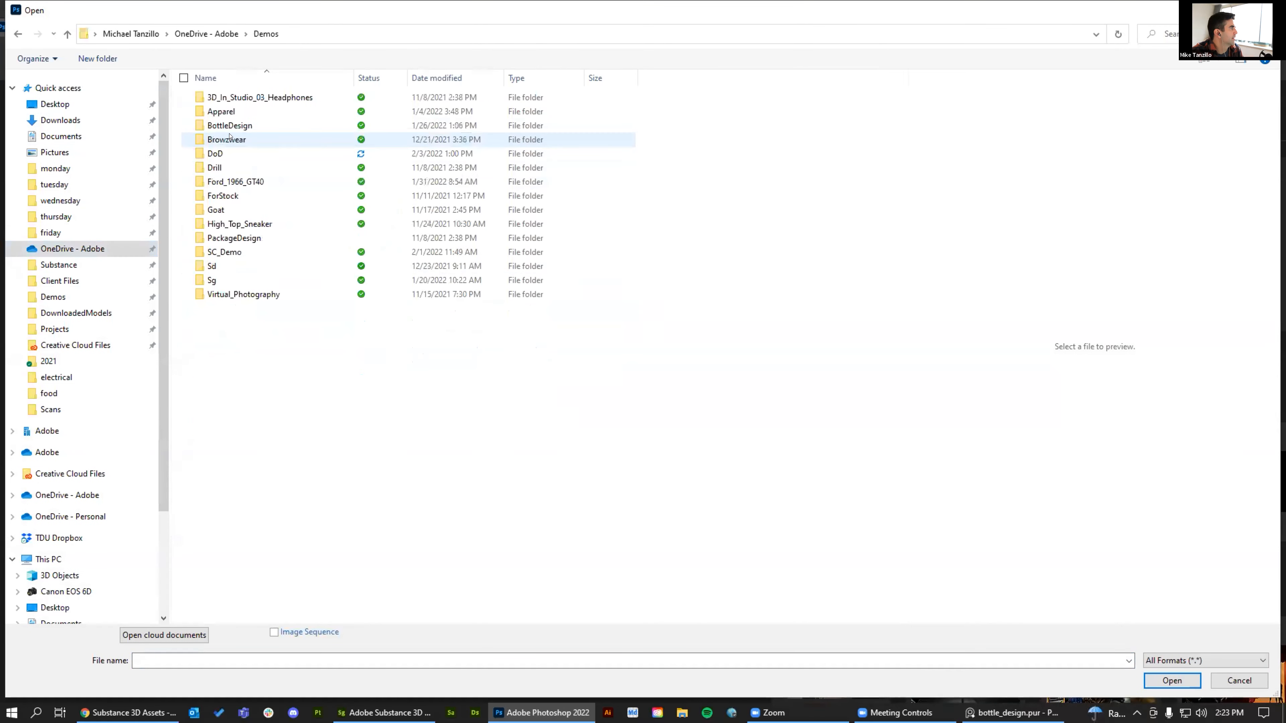
double_click(220, 253)
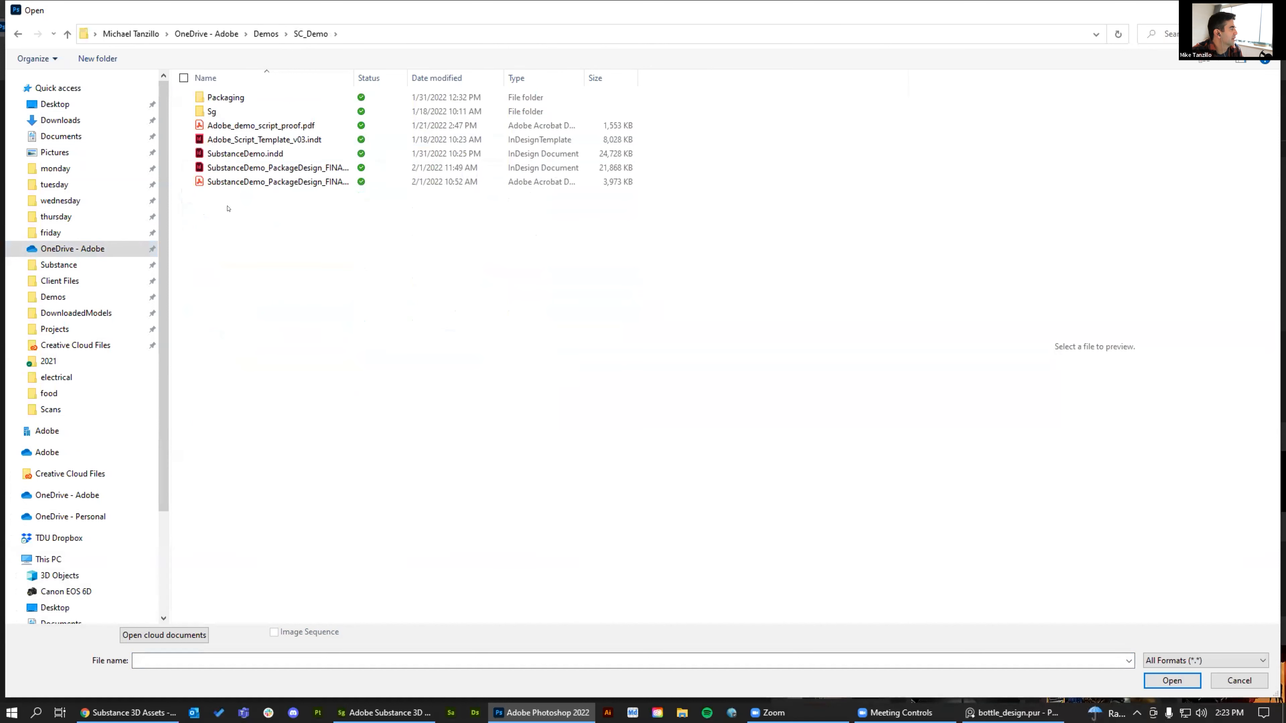
double_click(217, 112)
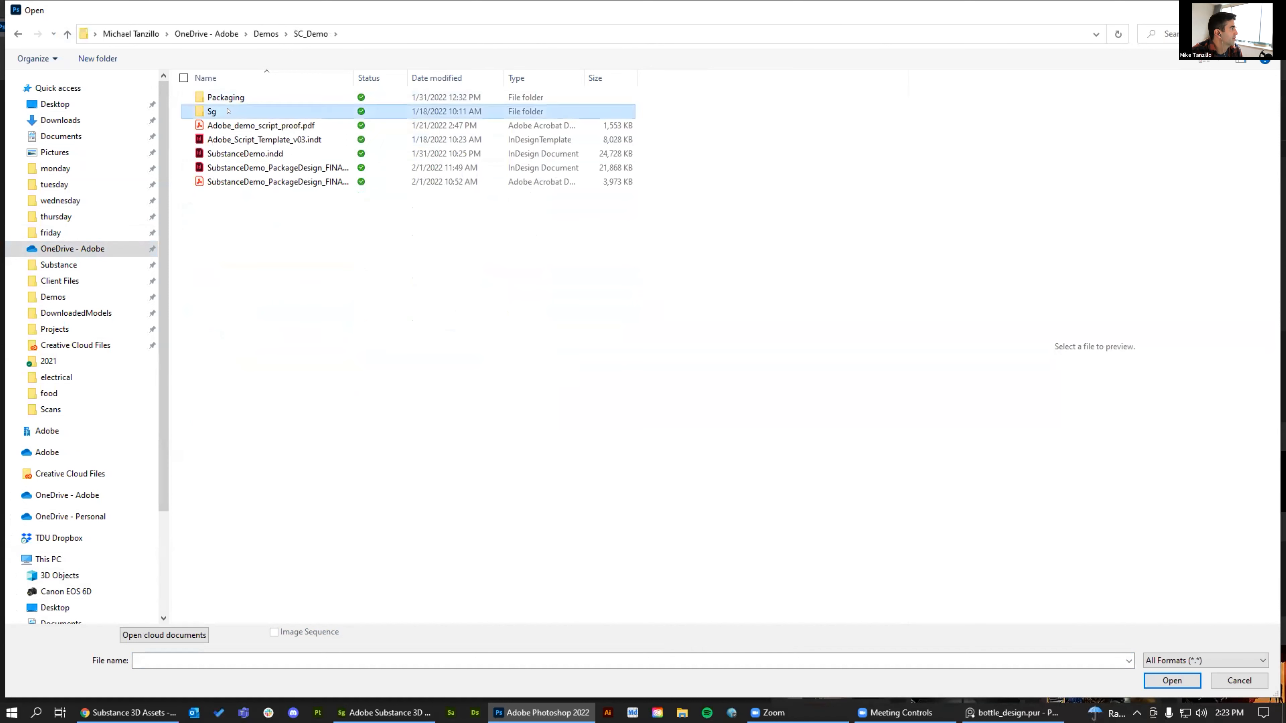
click(67, 34)
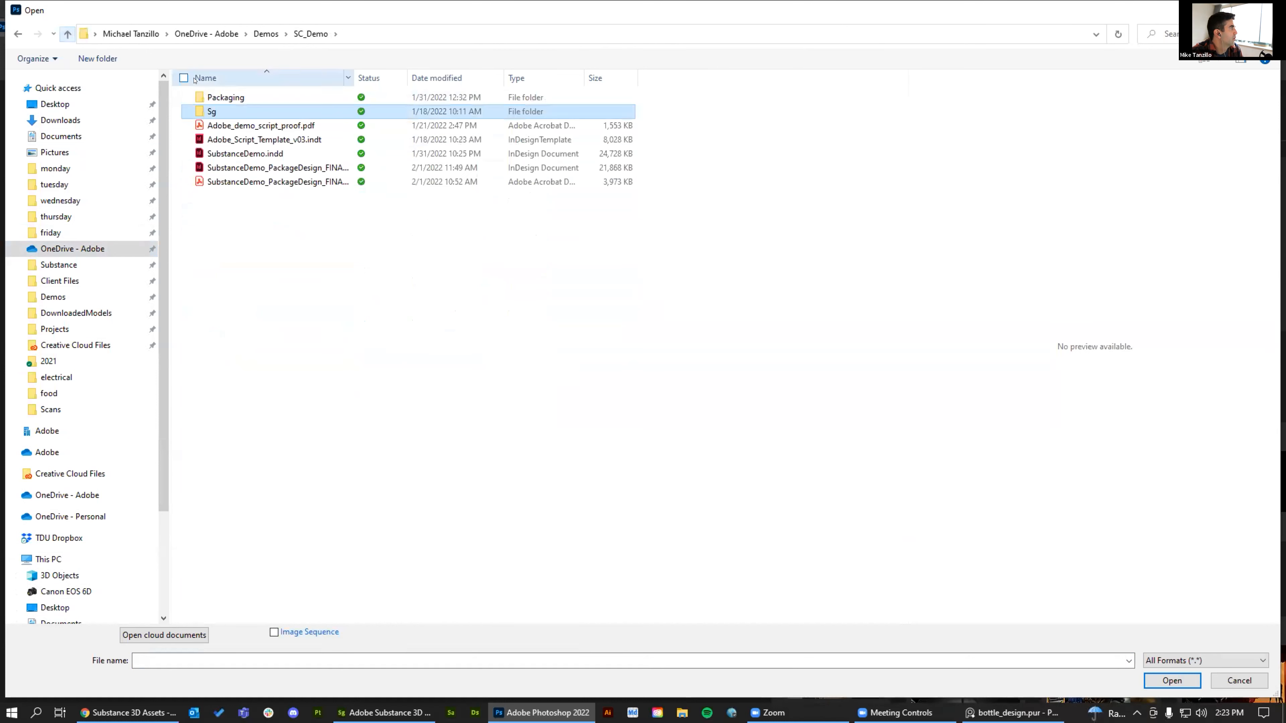
double_click(258, 102)
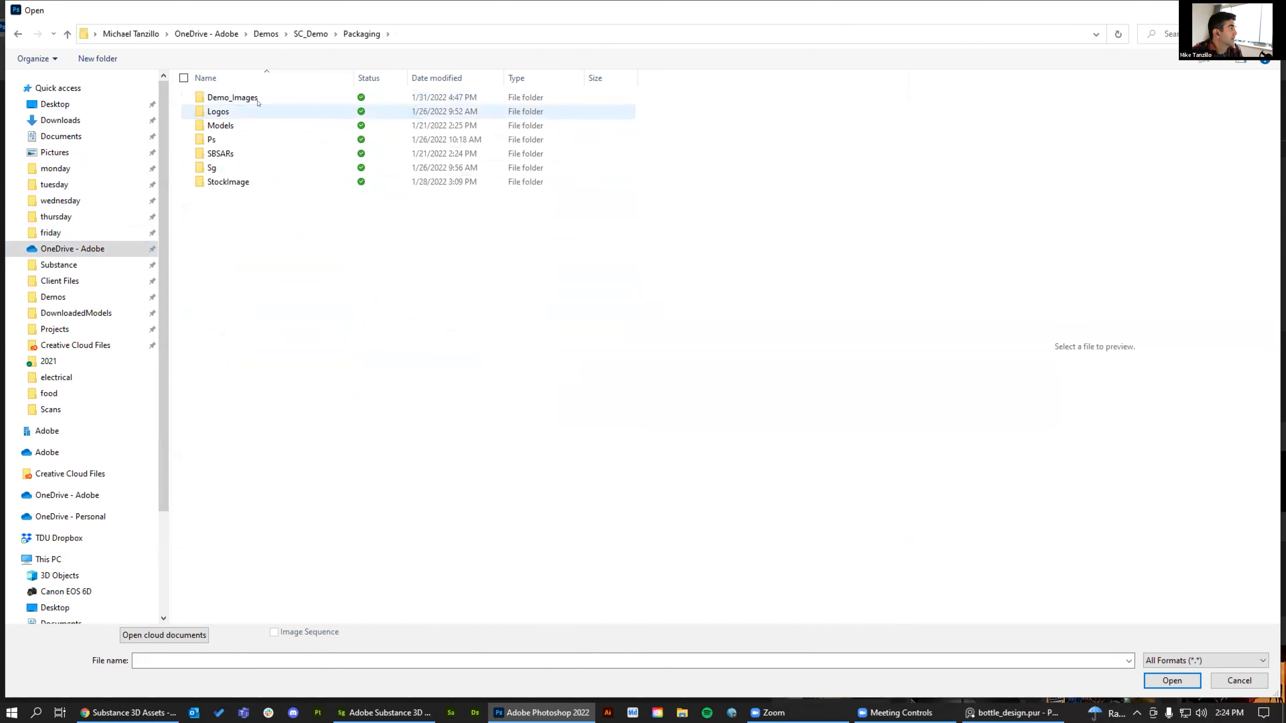
click(279, 171)
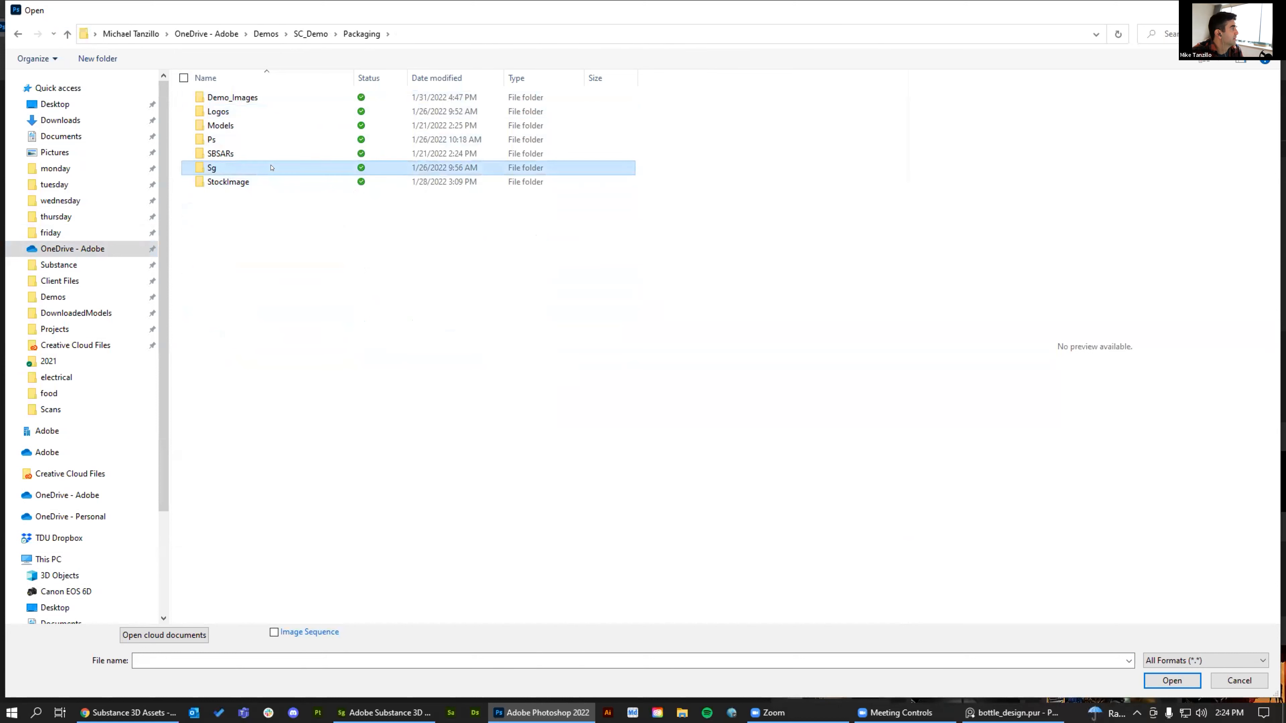
double_click(258, 139)
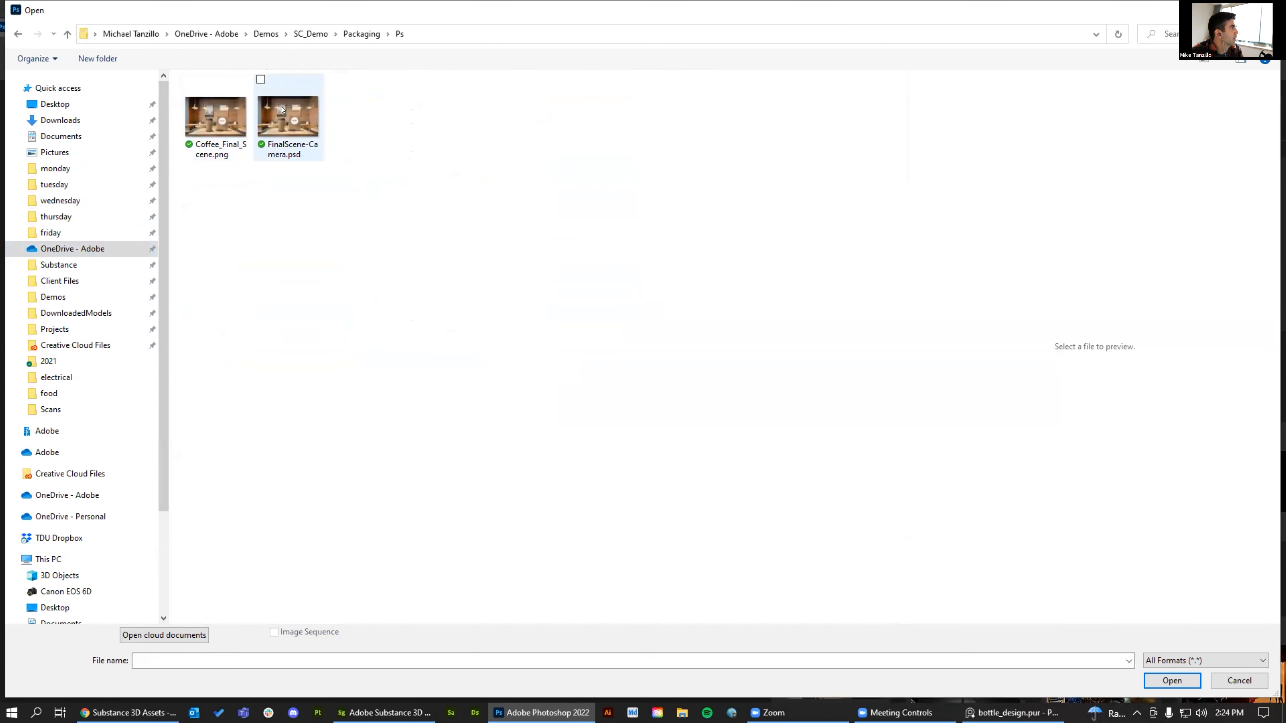
double_click(289, 119)
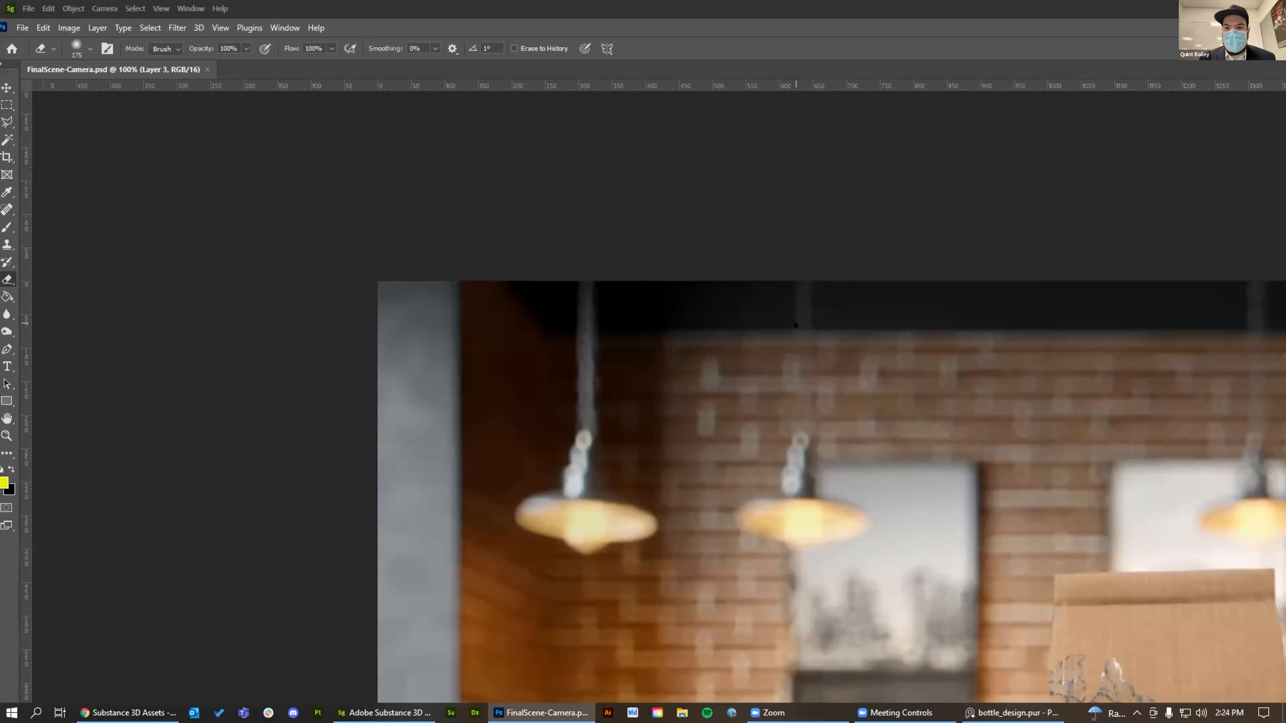
alt+scroll(734, 166, up, 3)
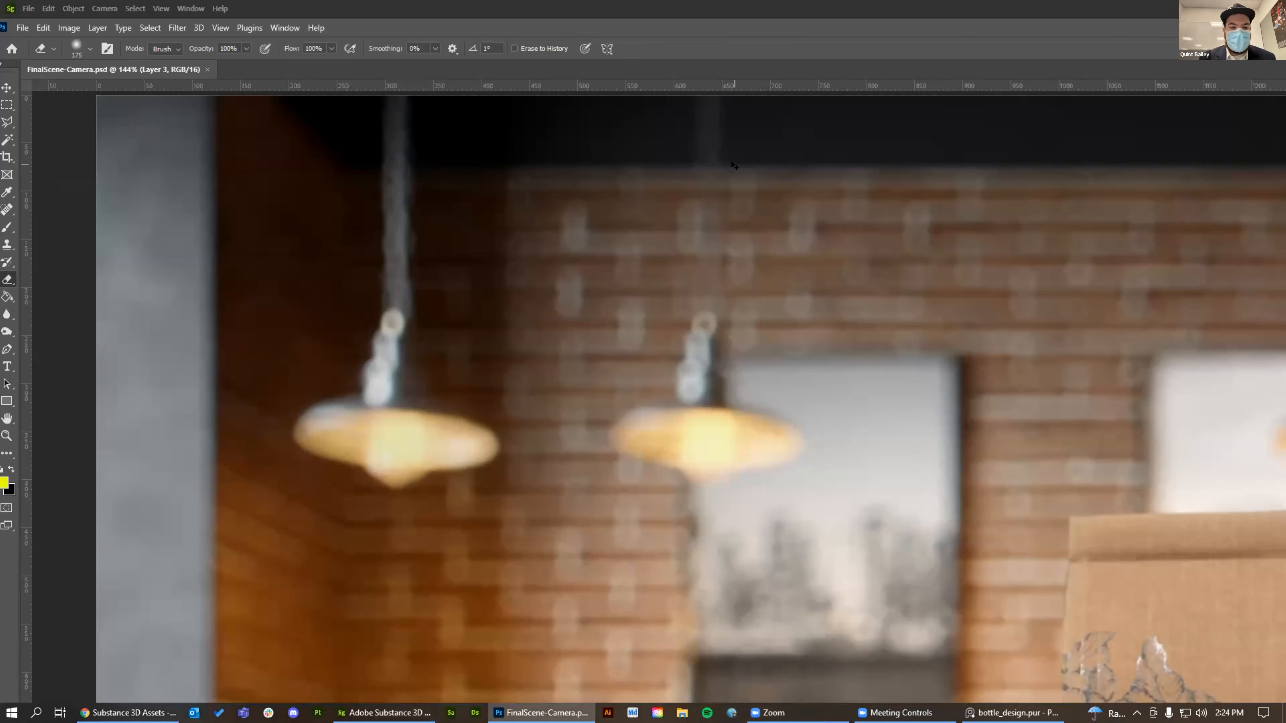
alt+scroll(734, 166, down, 5)
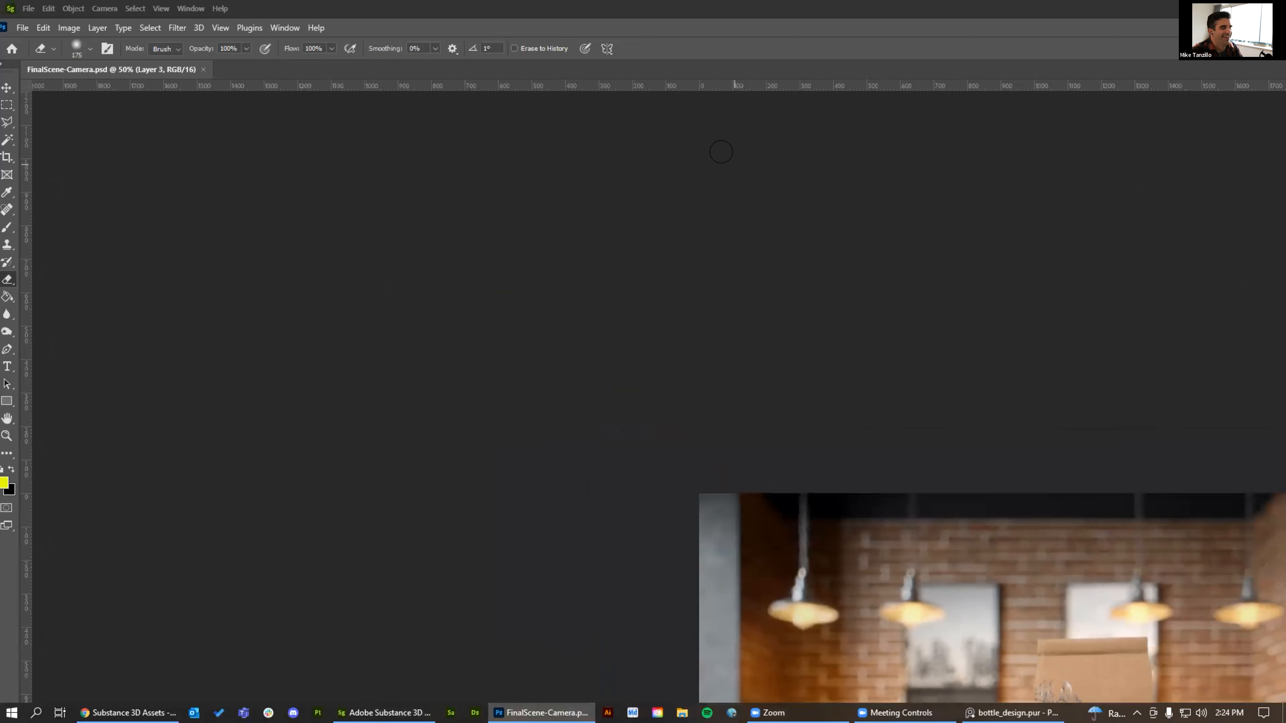
alt+scroll(721, 152, up, 5)
key(ctrl+minus)
key(ctrl+minus)
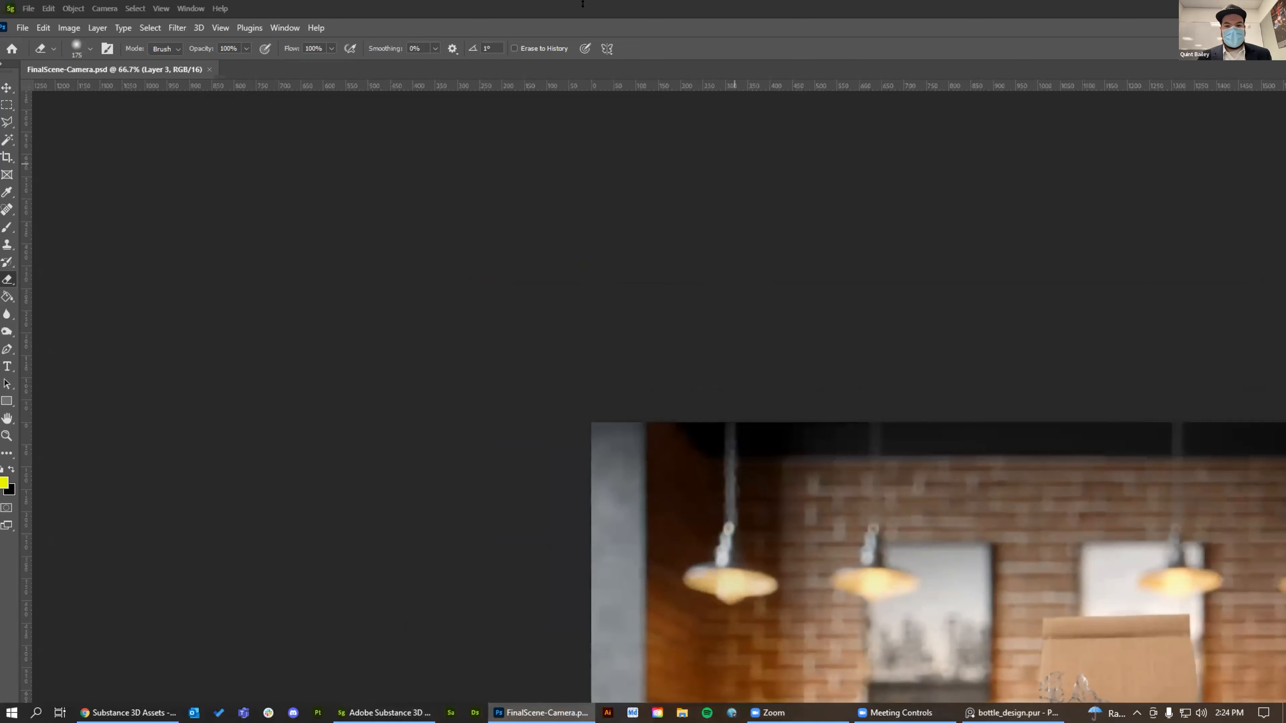
click(511, 11)
drag(1269, 11, 1259, 154)
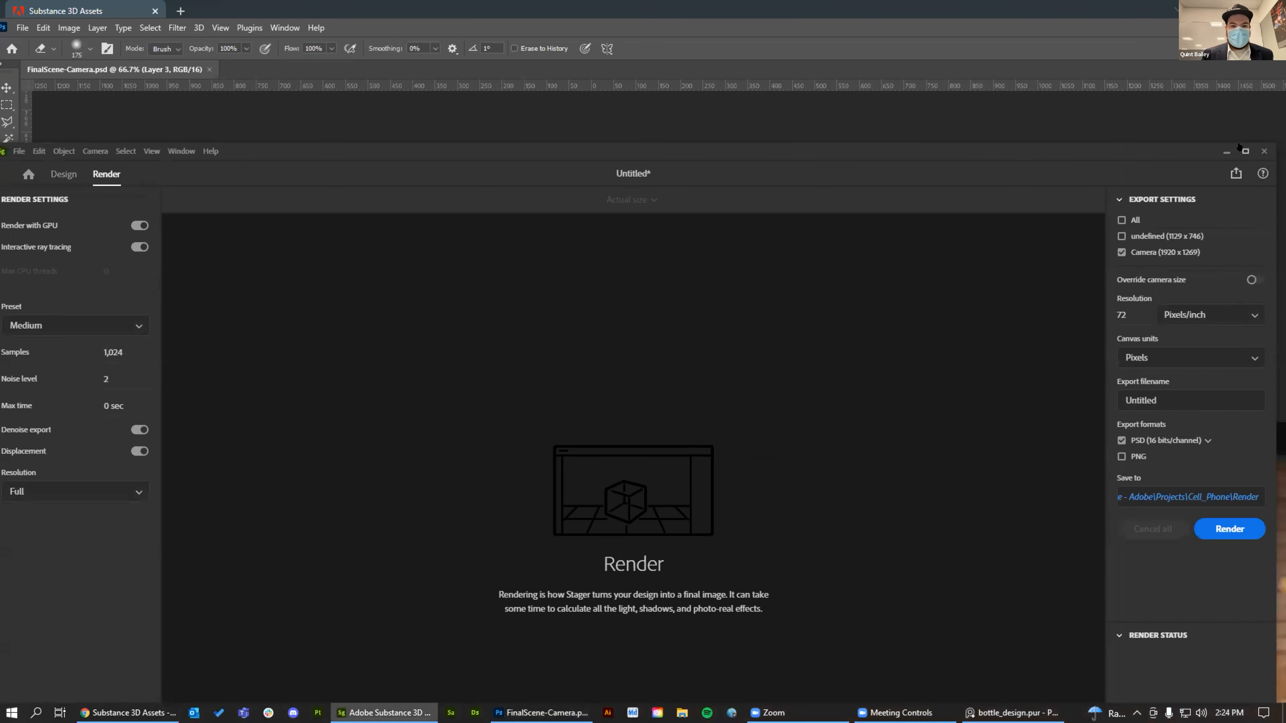
click(1245, 151)
click(529, 711)
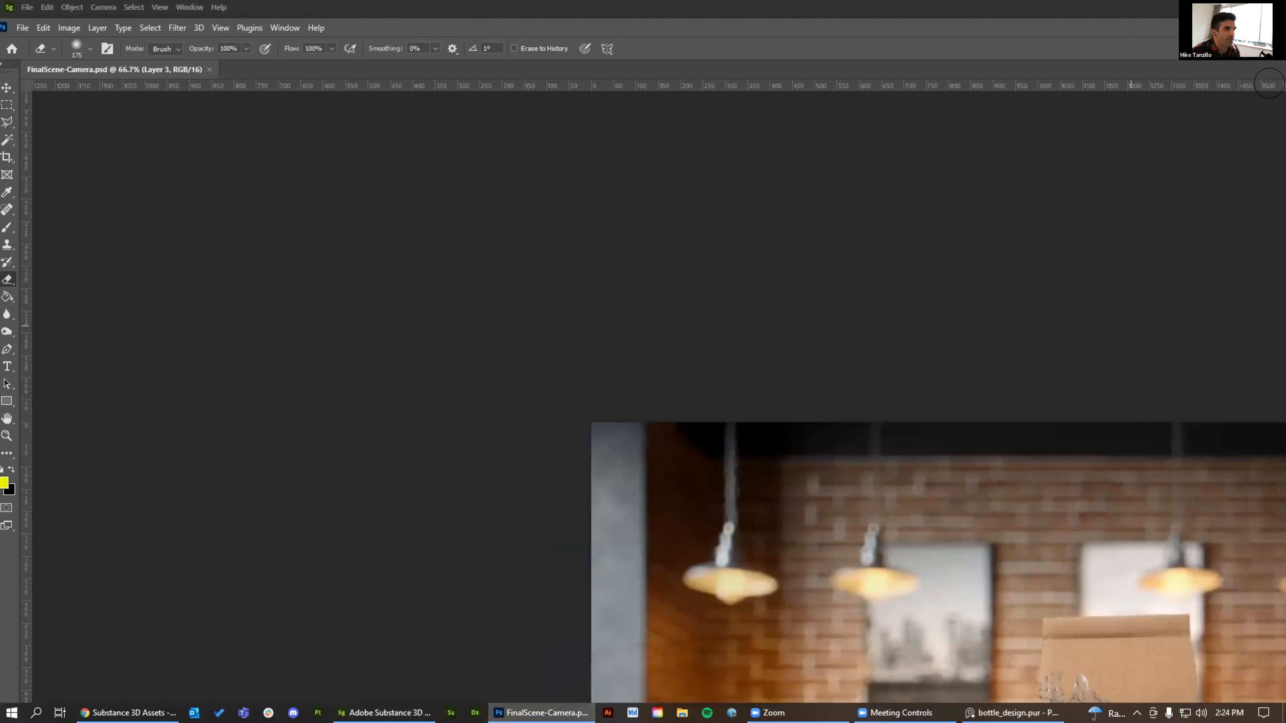
Bring the Photoshop window fully onto the screen, maximize it, and fit the whole coffee image in view
click(582, 11)
double_click(581, 12)
double_click(560, 29)
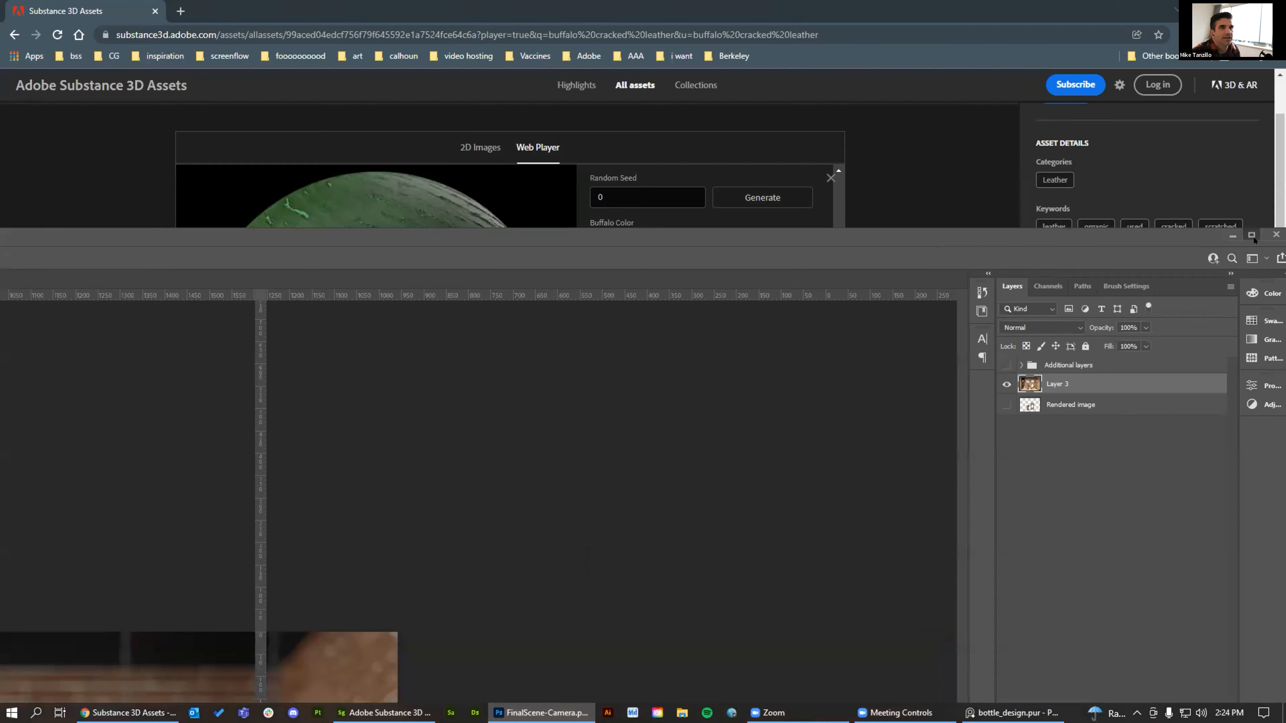
double_click(1001, 242)
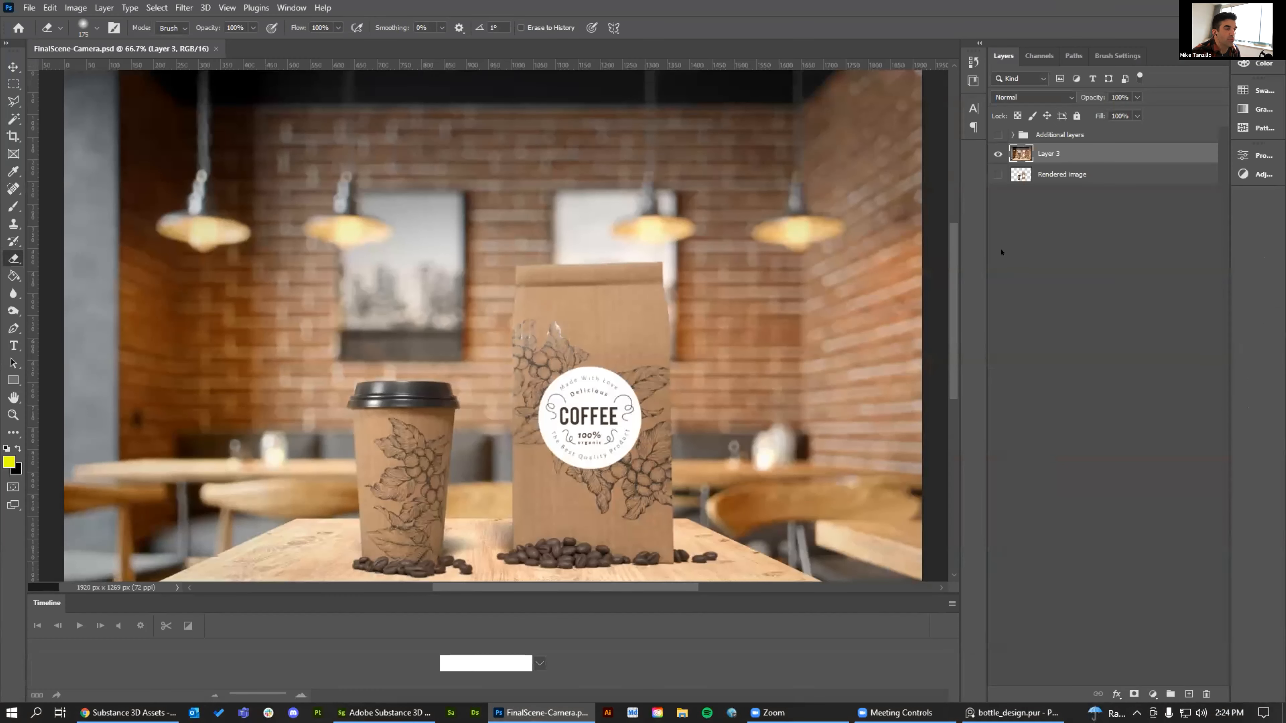
key(ctrl+0)
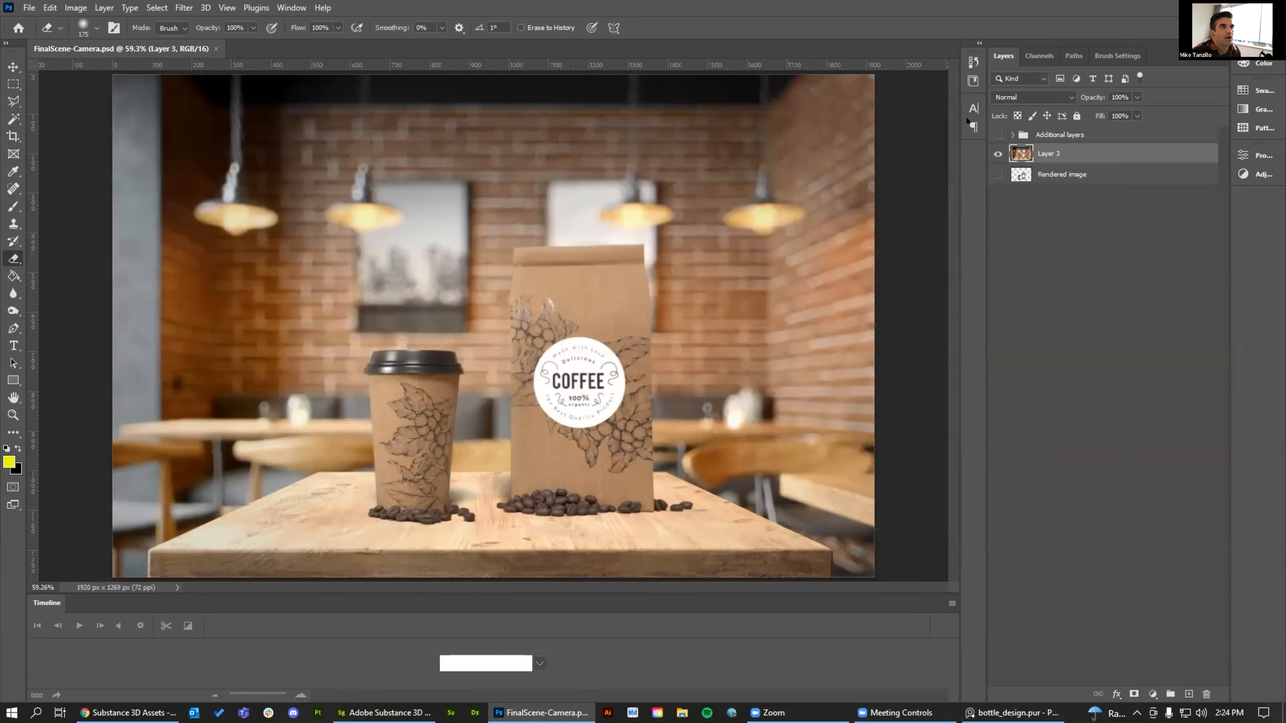
Expand the Additional layers group, move the Rendered image layer above Layer 3 and show it, checking it with the background hidden
click(1012, 134)
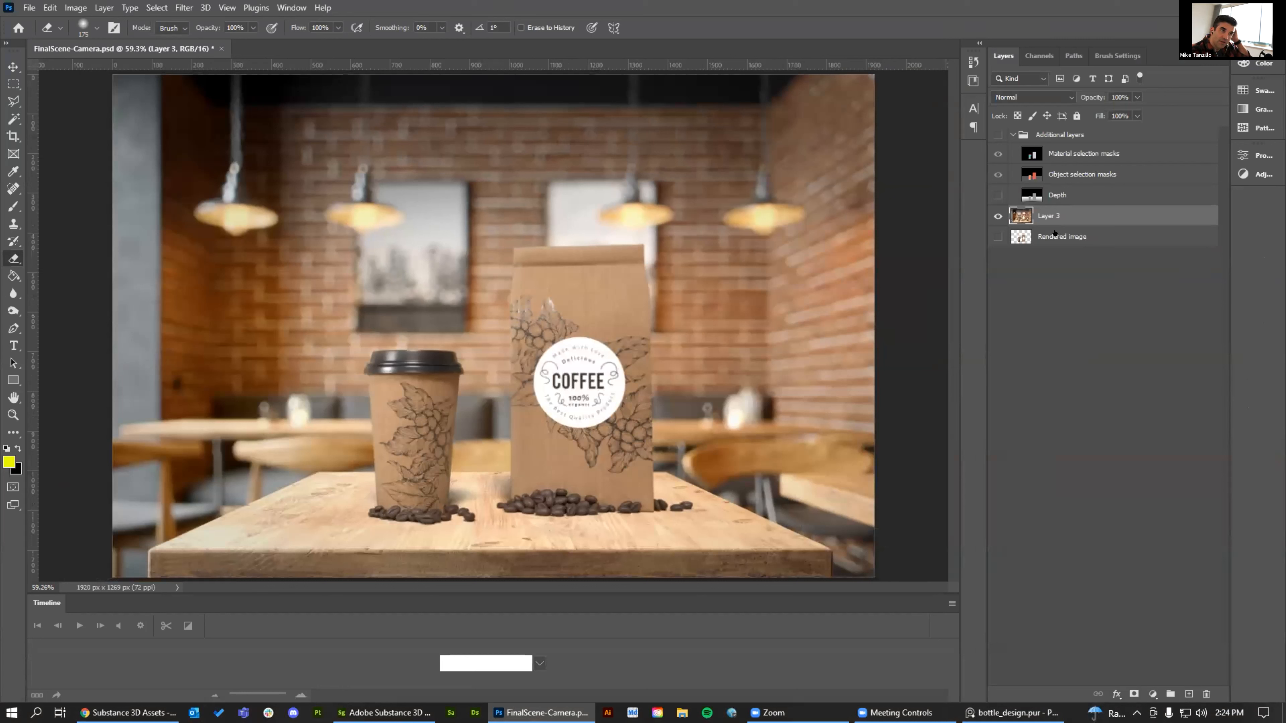
drag(1068, 232, 994, 217)
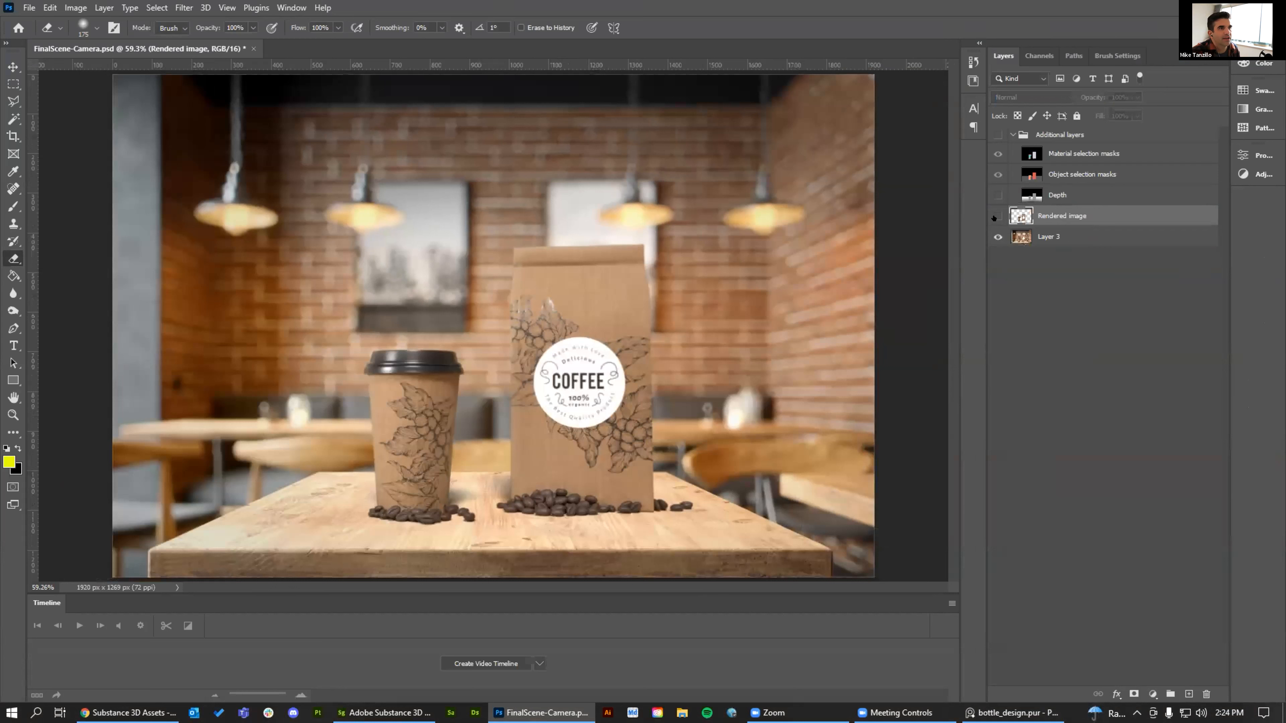
click(997, 217)
click(997, 237)
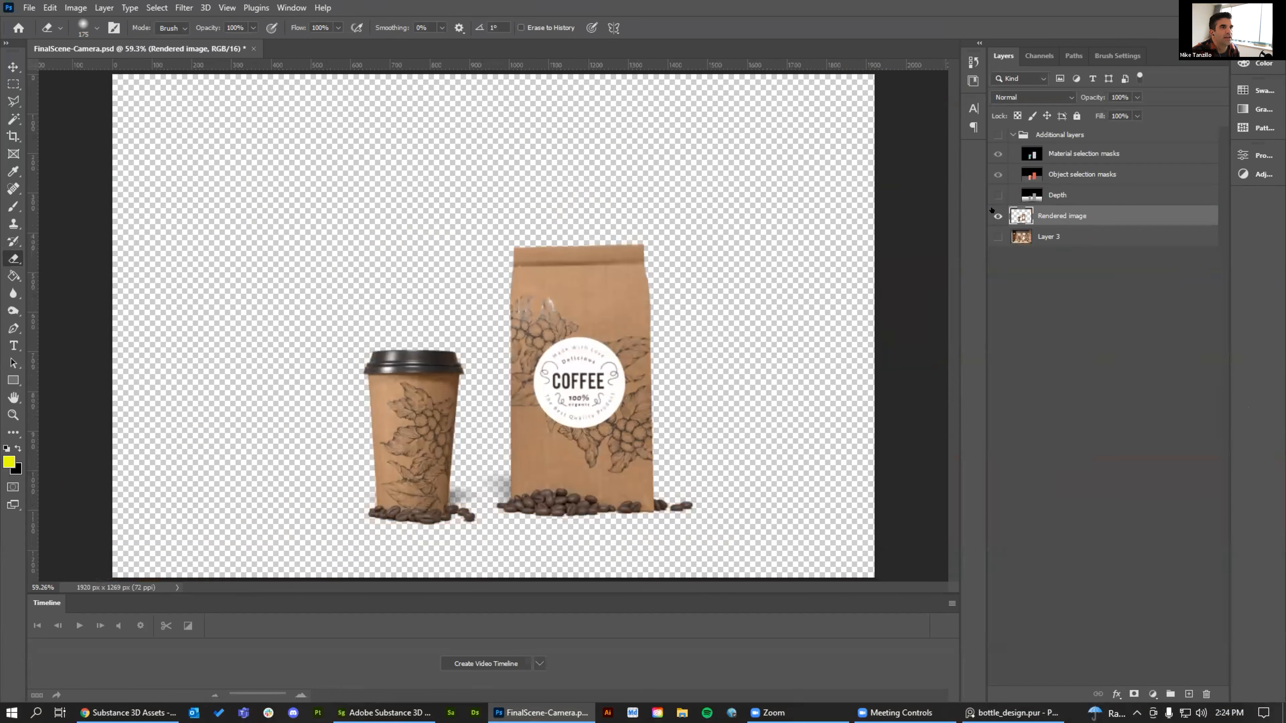
click(997, 237)
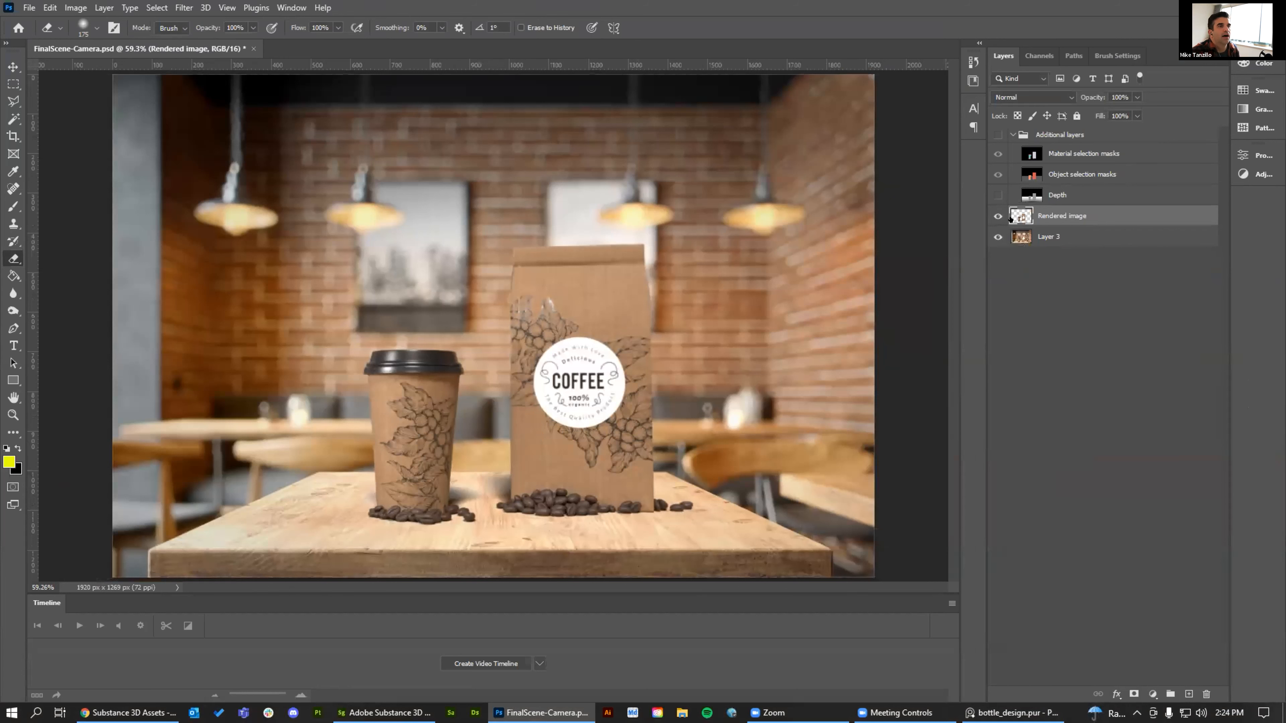
Reveal the object selection masks in the Additional layers group and select the bag's shape on that layer with the Magic Wand
click(997, 135)
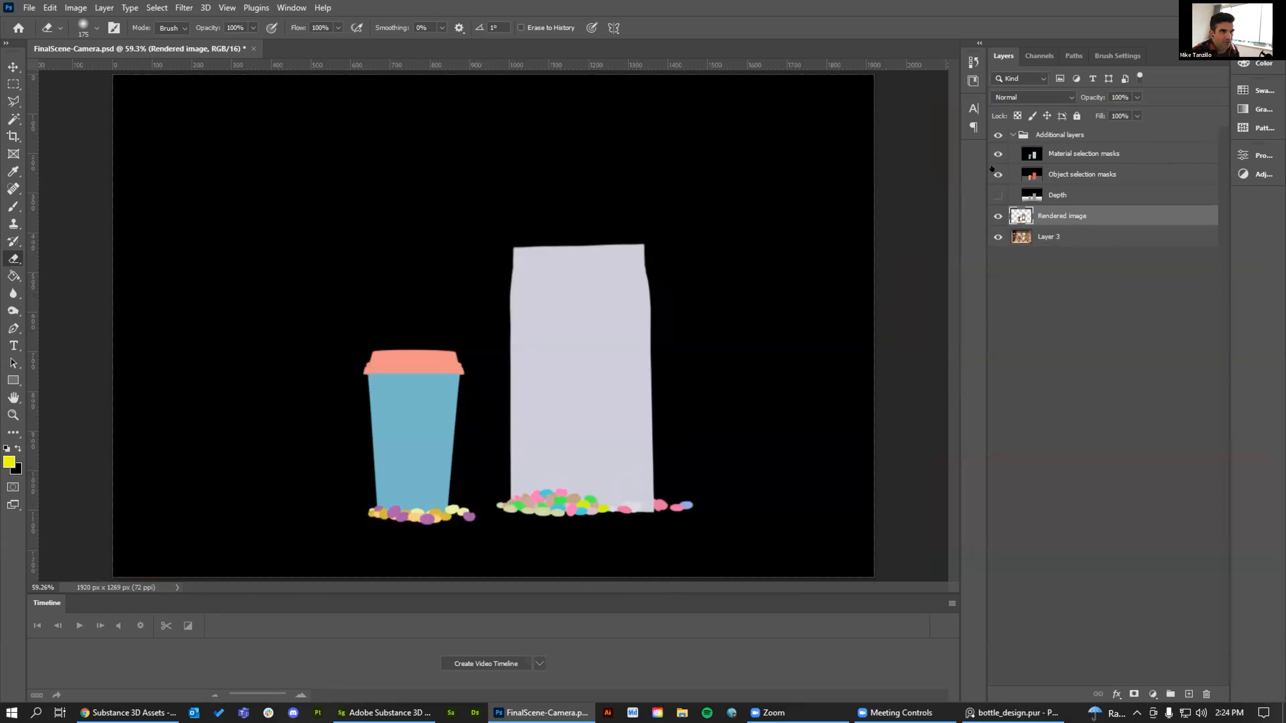
click(995, 154)
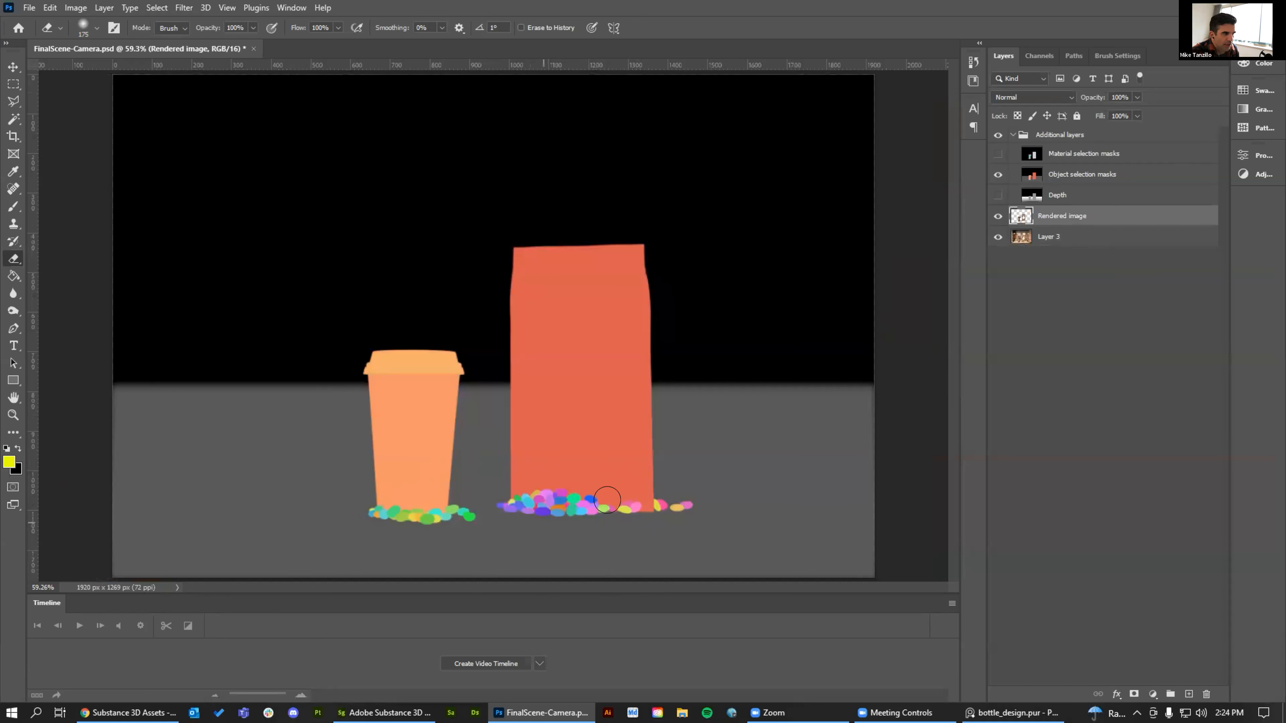
click(14, 119)
click(617, 358)
key(ctrl+d)
click(1087, 161)
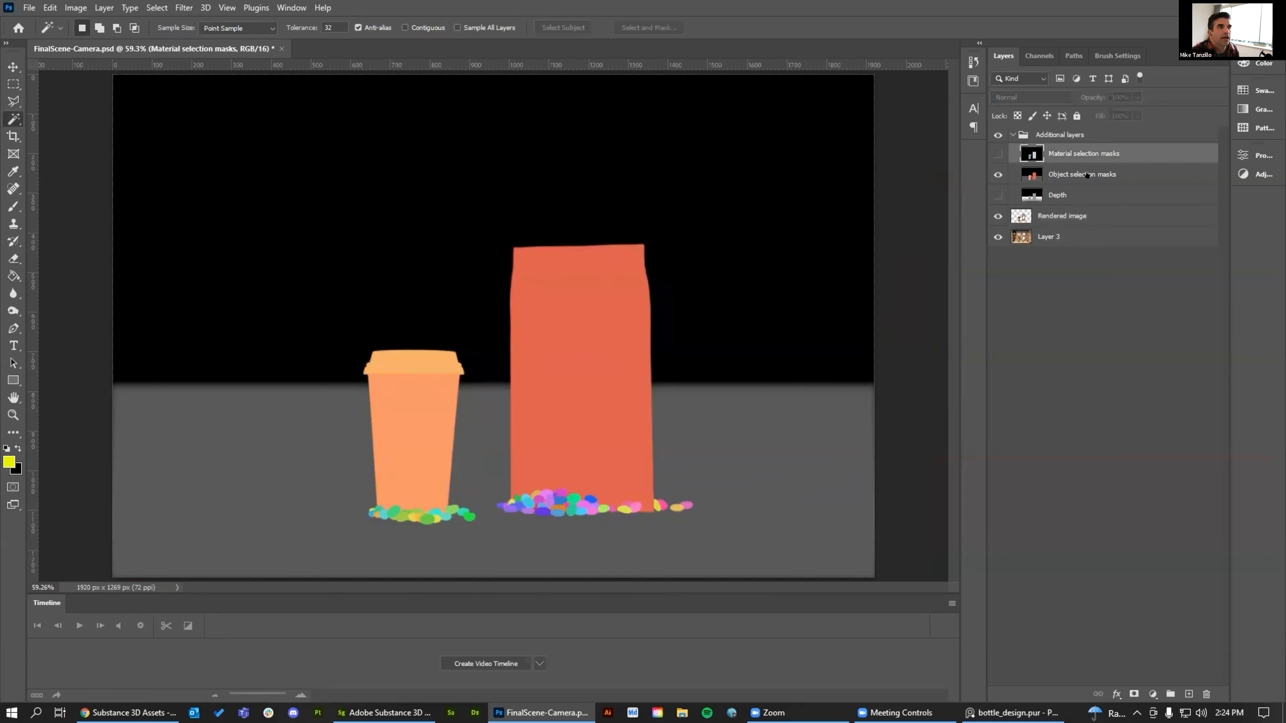
click(1087, 174)
click(571, 378)
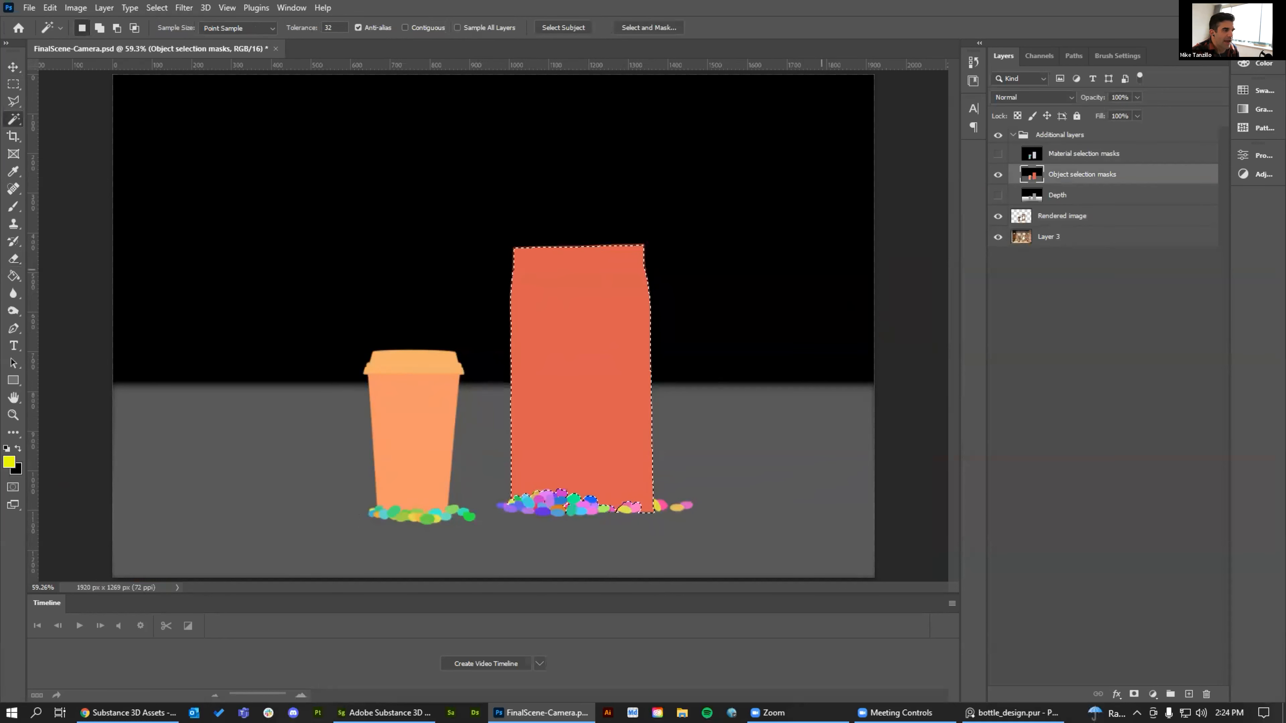
Hide the object selection masks and preview the Depth layer, leaving it hidden over the composited scene
click(997, 174)
click(997, 194)
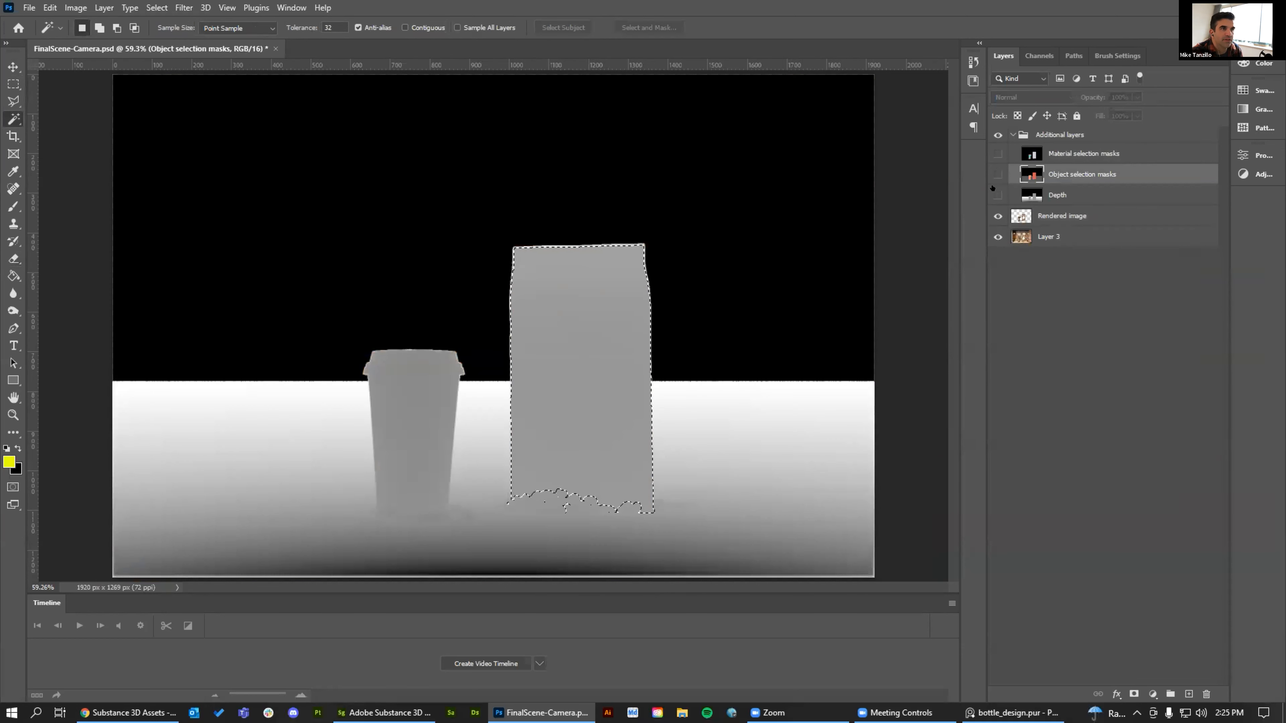
click(997, 195)
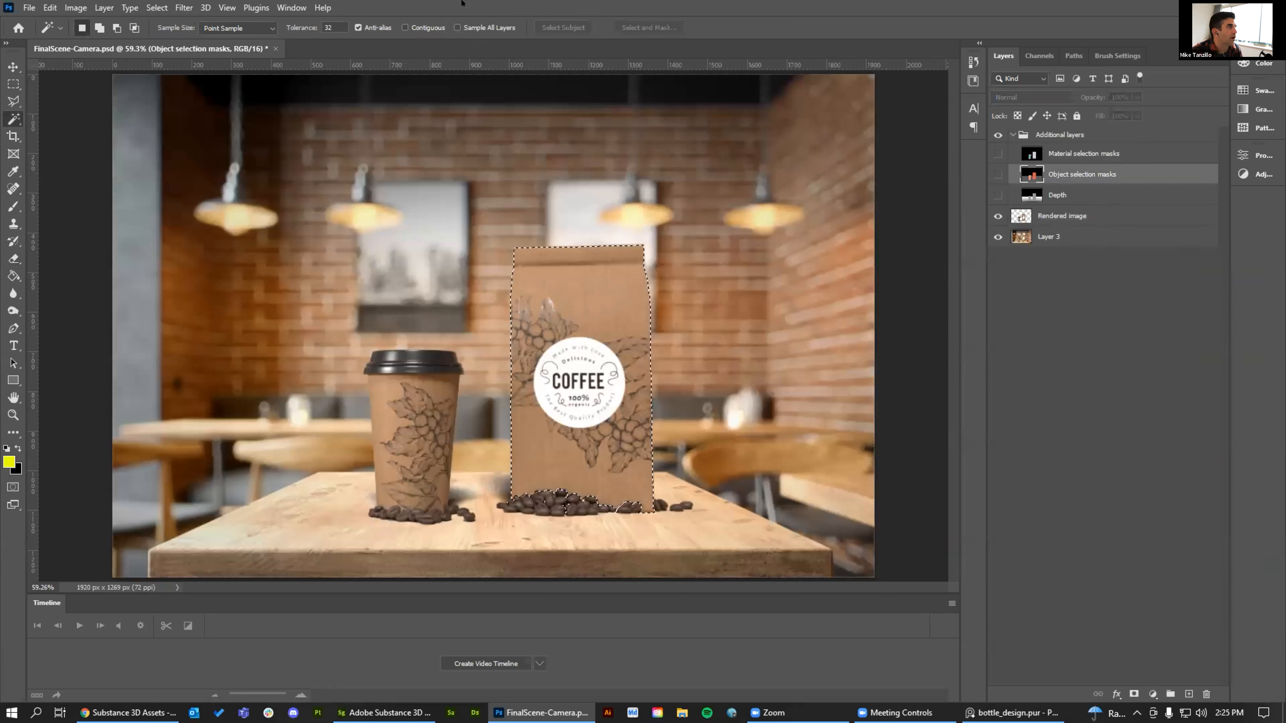
Close Photoshop without saving the changes to FinalScene-Camera.psd
drag(462, 6, 405, 436)
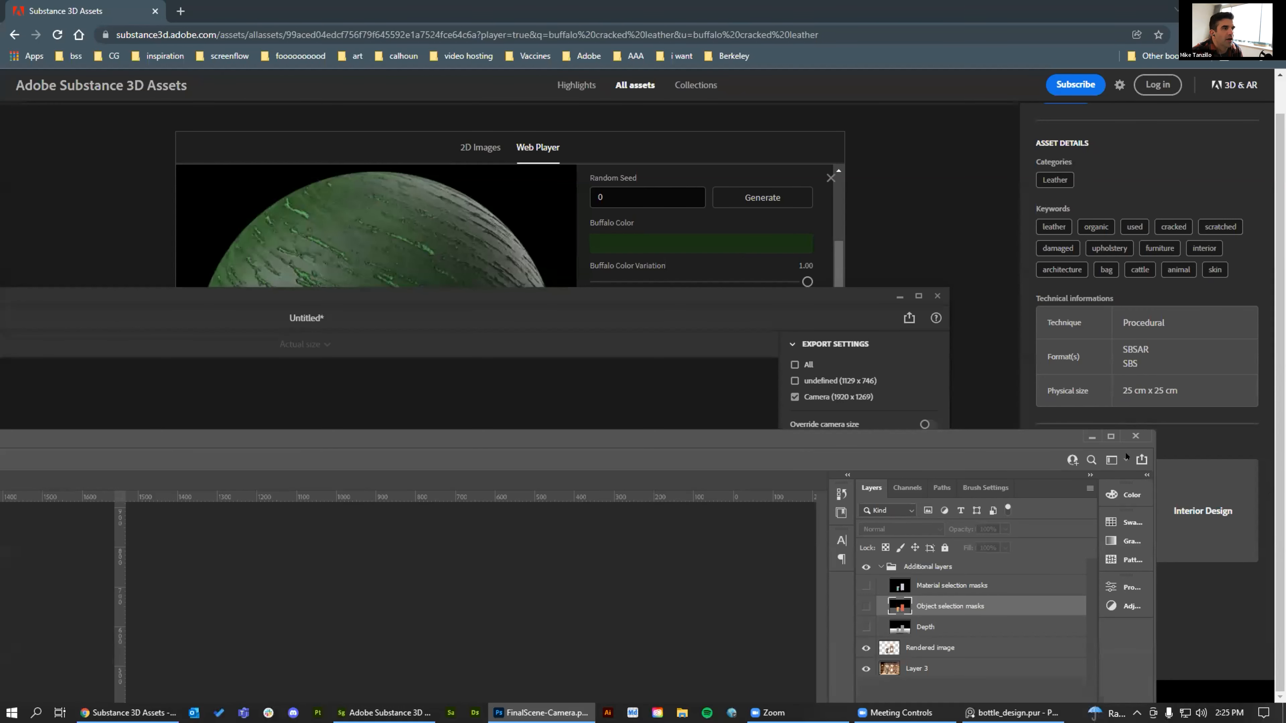
click(1136, 436)
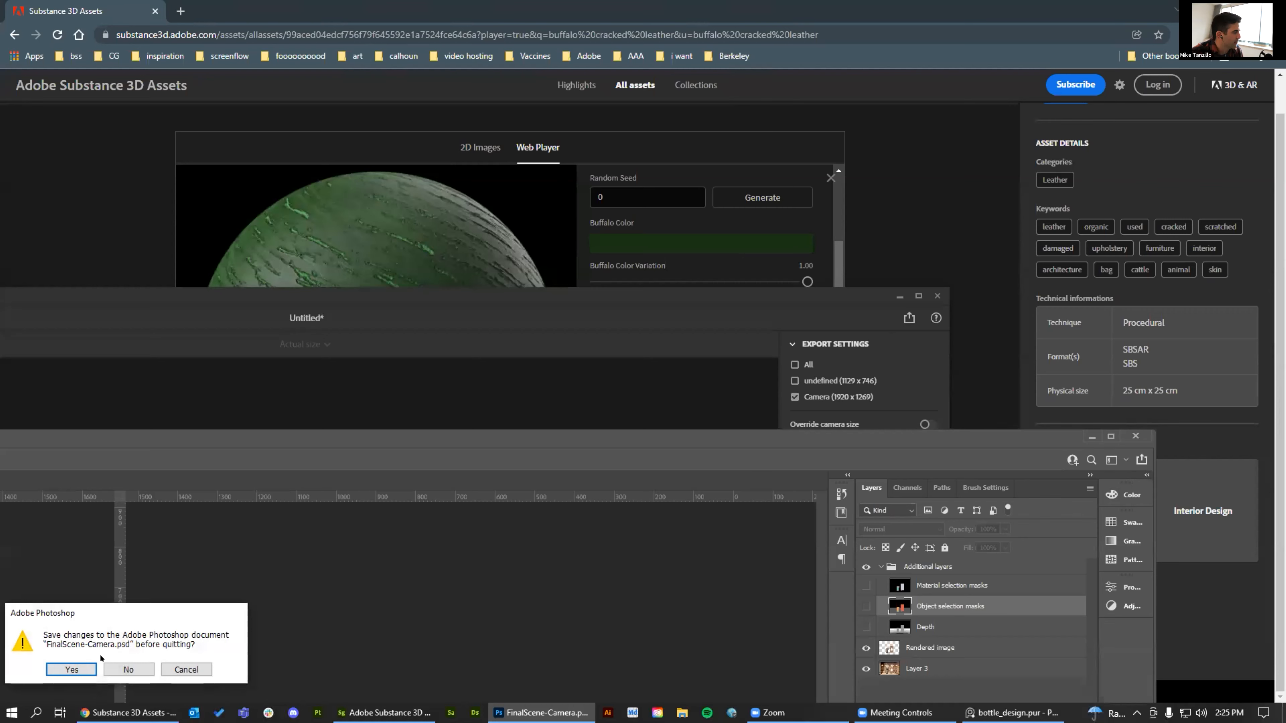
key(Tab)
key(Return)
Switch to Substance 3D Stager, replace the coffee scene with a new document without saving it, and minimize the window
click(917, 296)
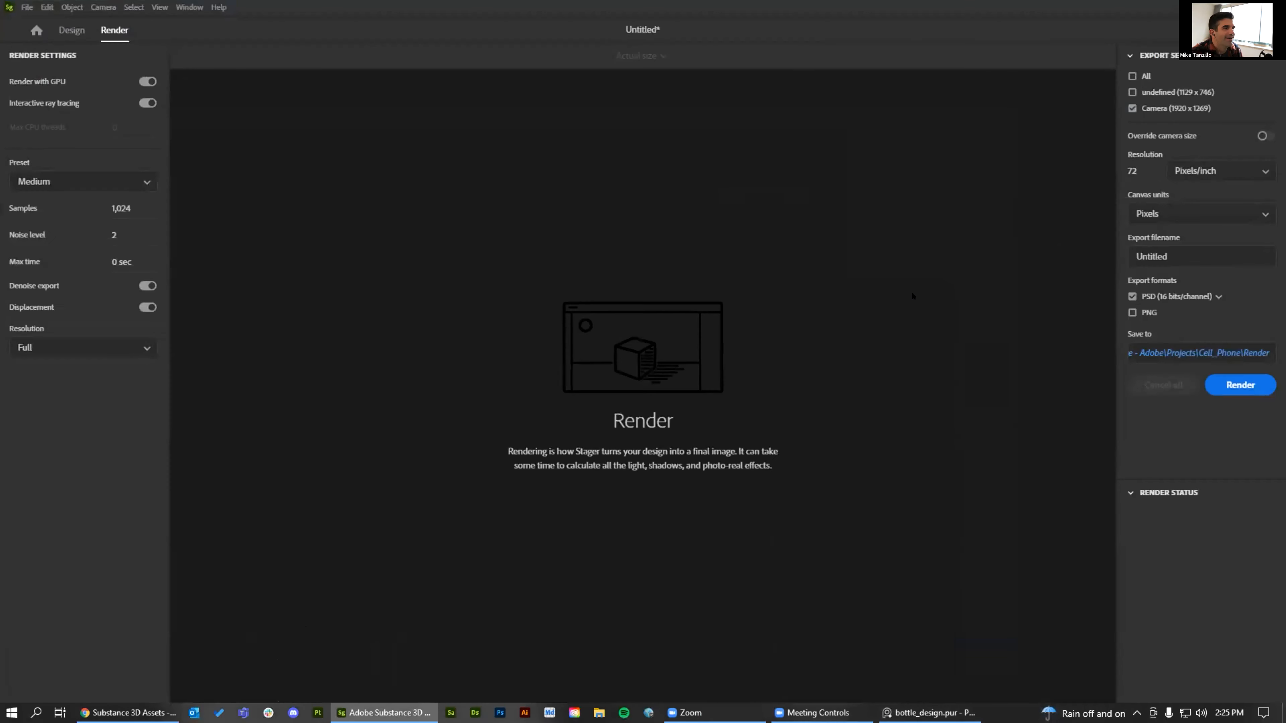
click(70, 29)
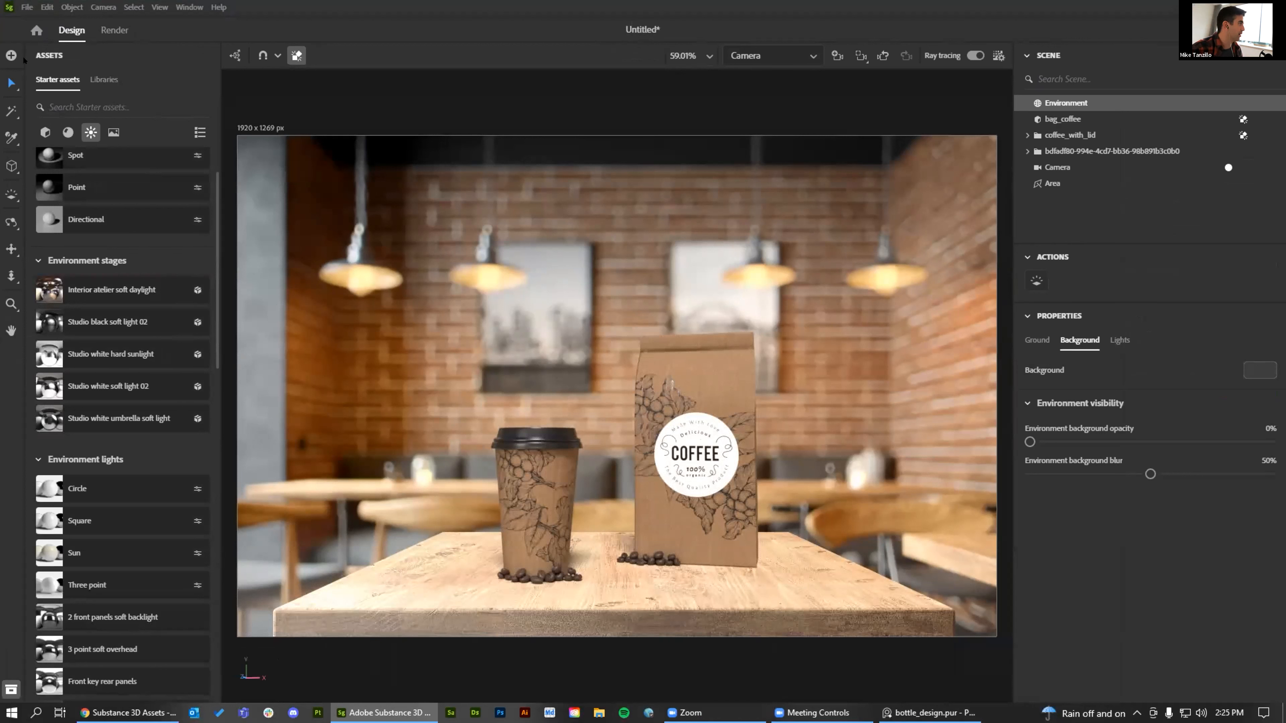
click(31, 8)
click(34, 26)
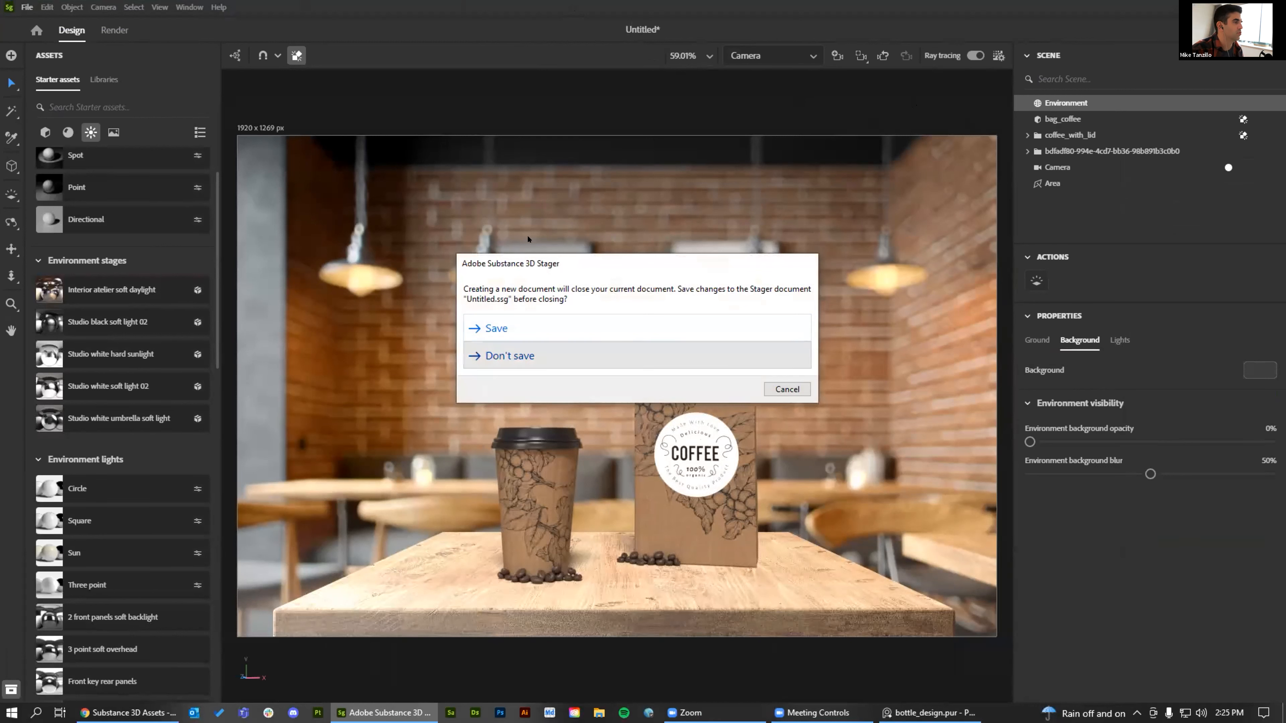
click(508, 356)
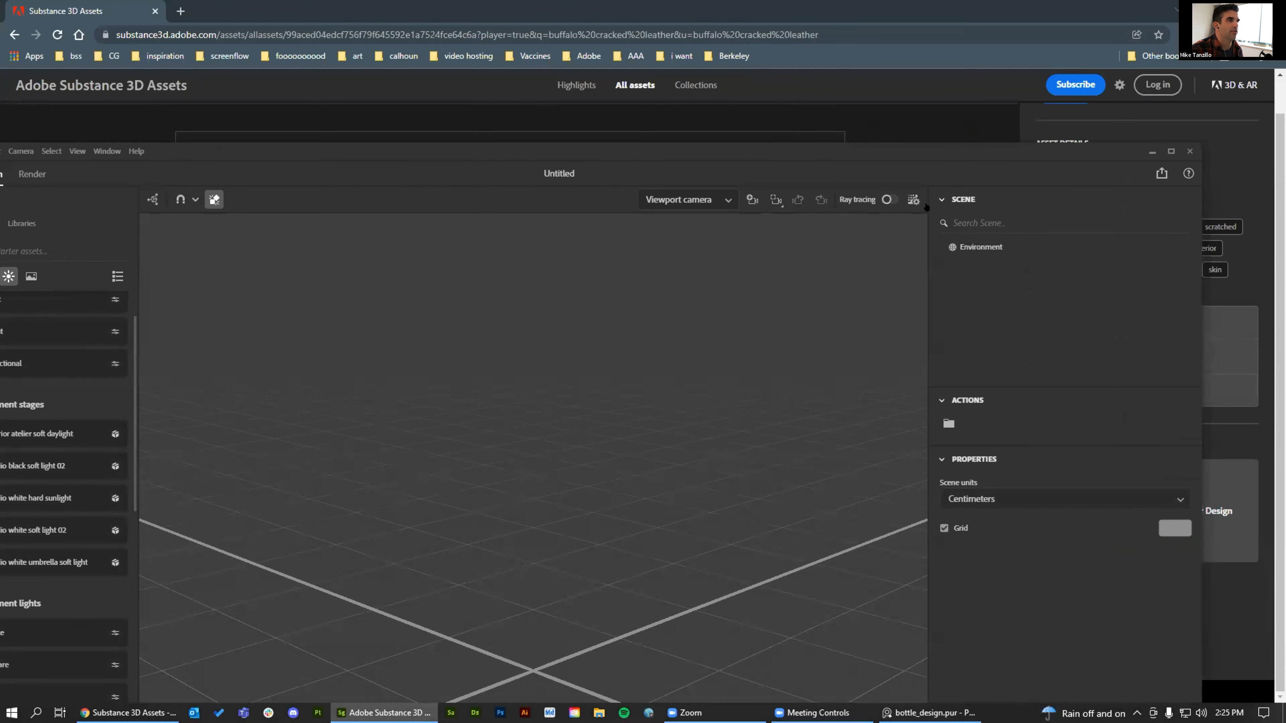
click(1152, 152)
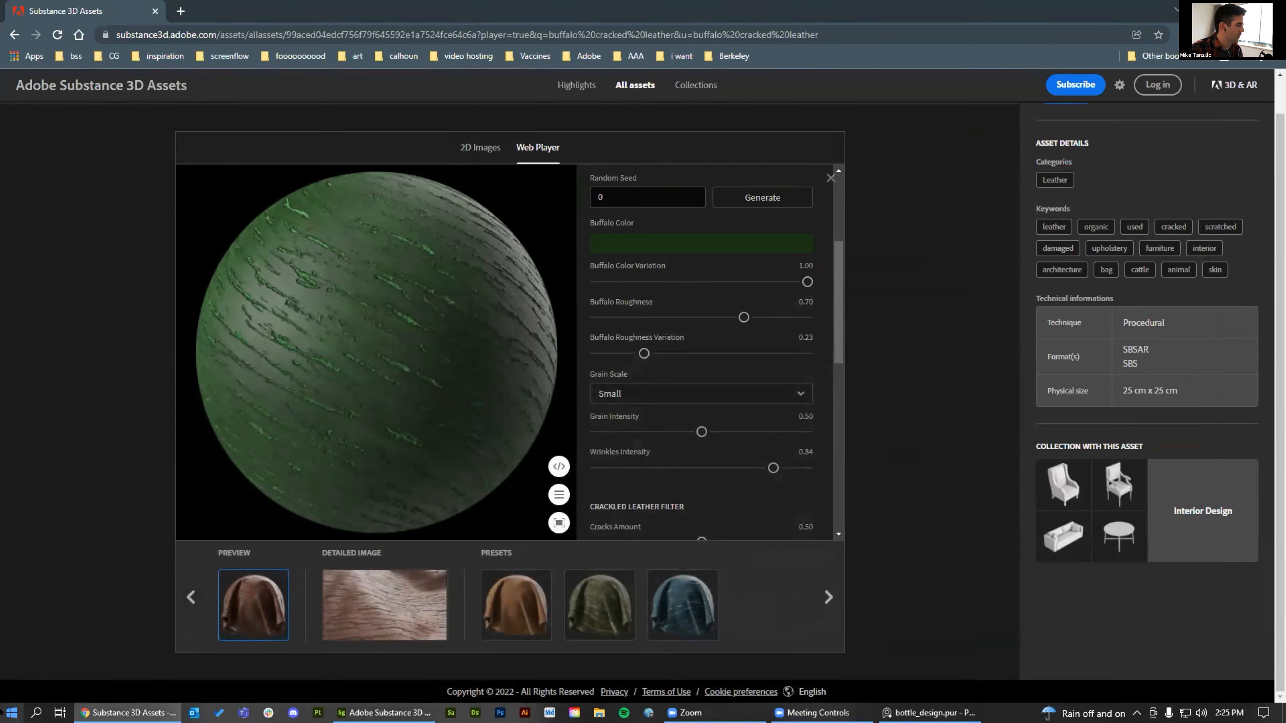
Launch Substance 3D Painter and maximize its window
click(318, 713)
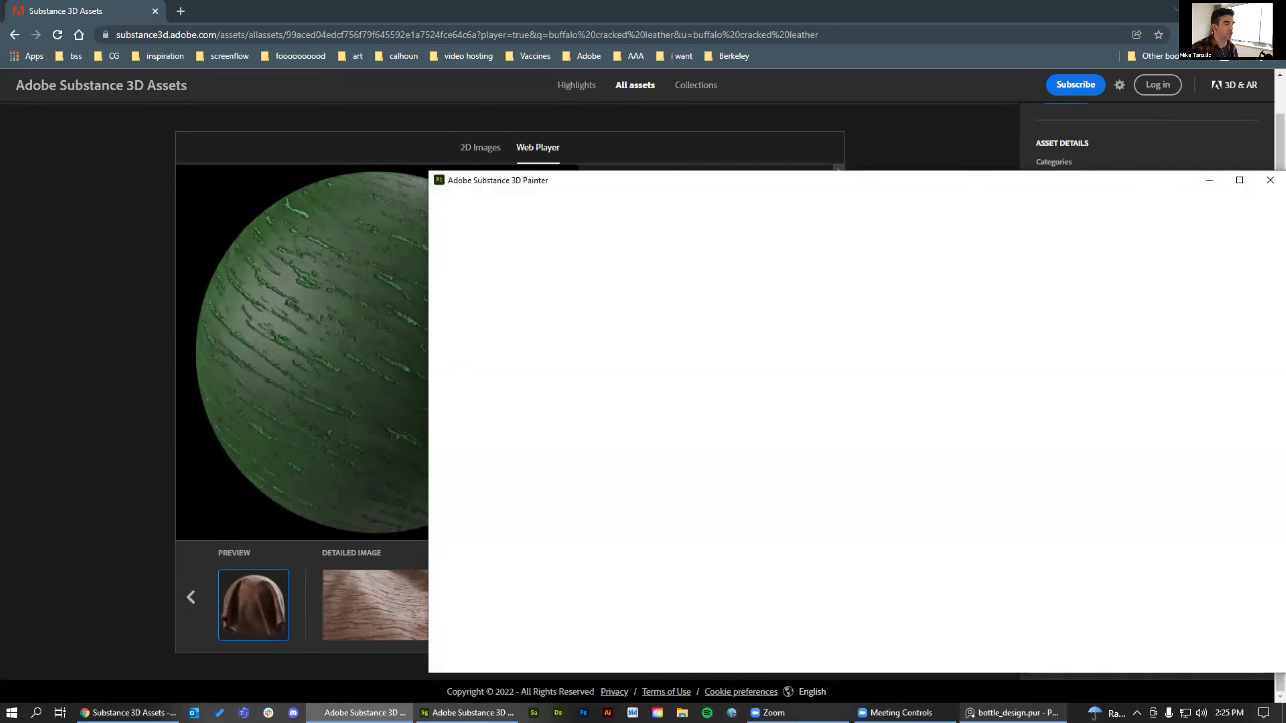
mouse_move(1000, 713)
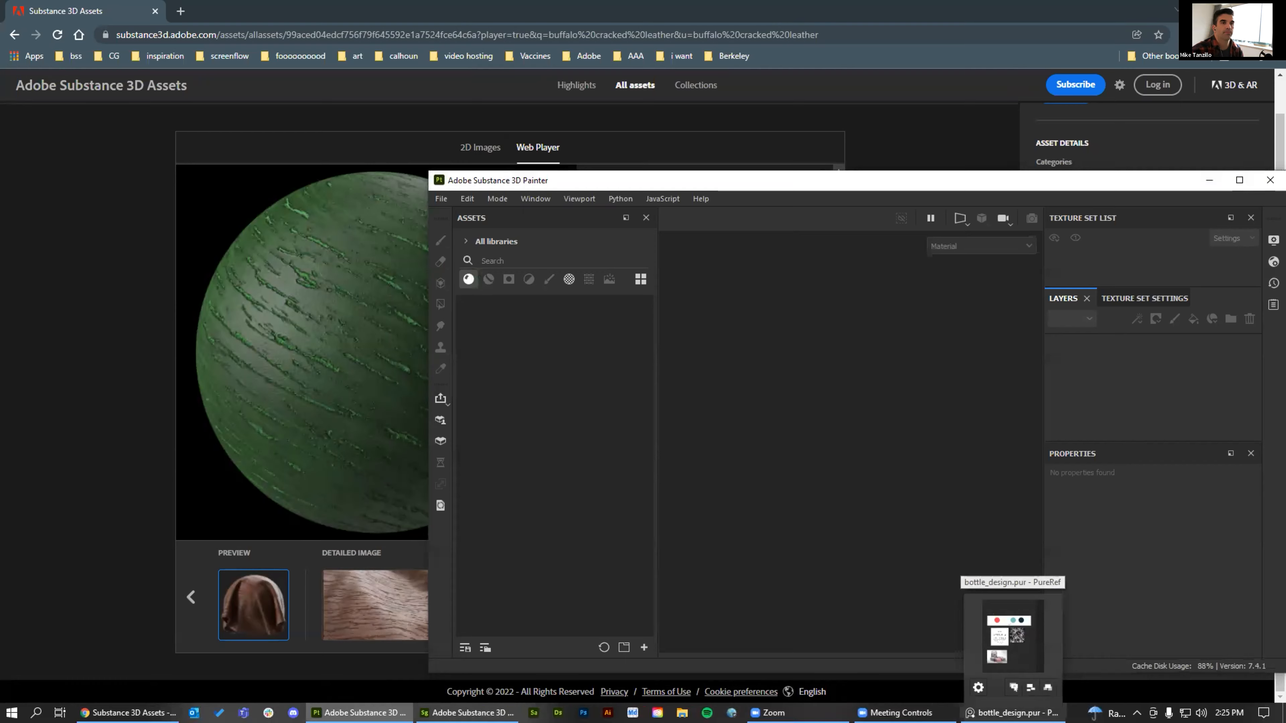
click(1239, 179)
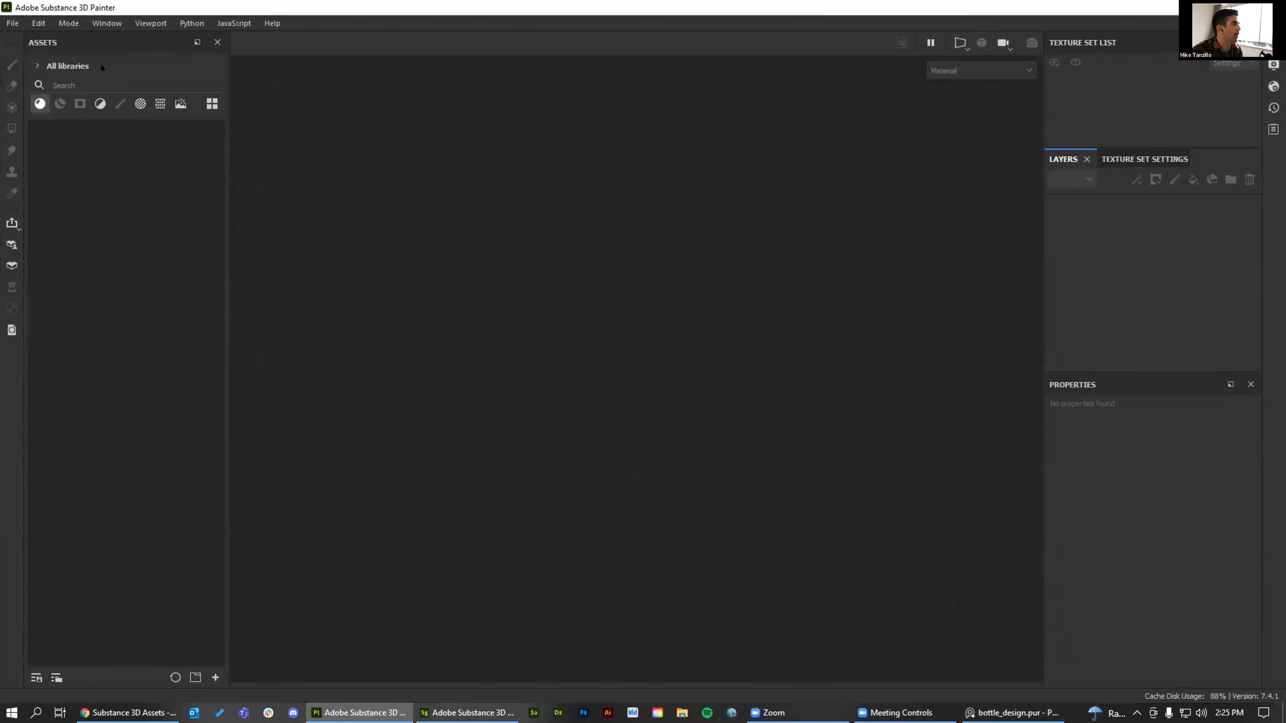
Open the project demo_start.spp from the Pt folder inside Demos > BottleDesign
click(12, 22)
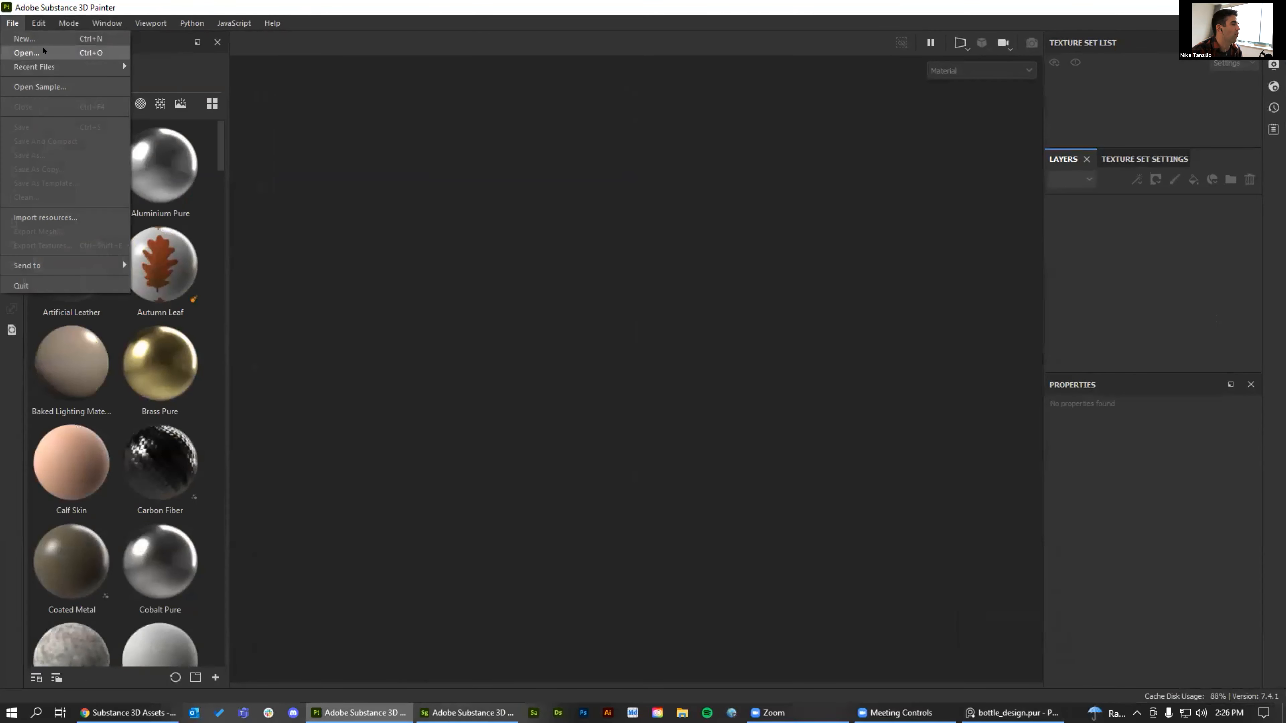
click(43, 51)
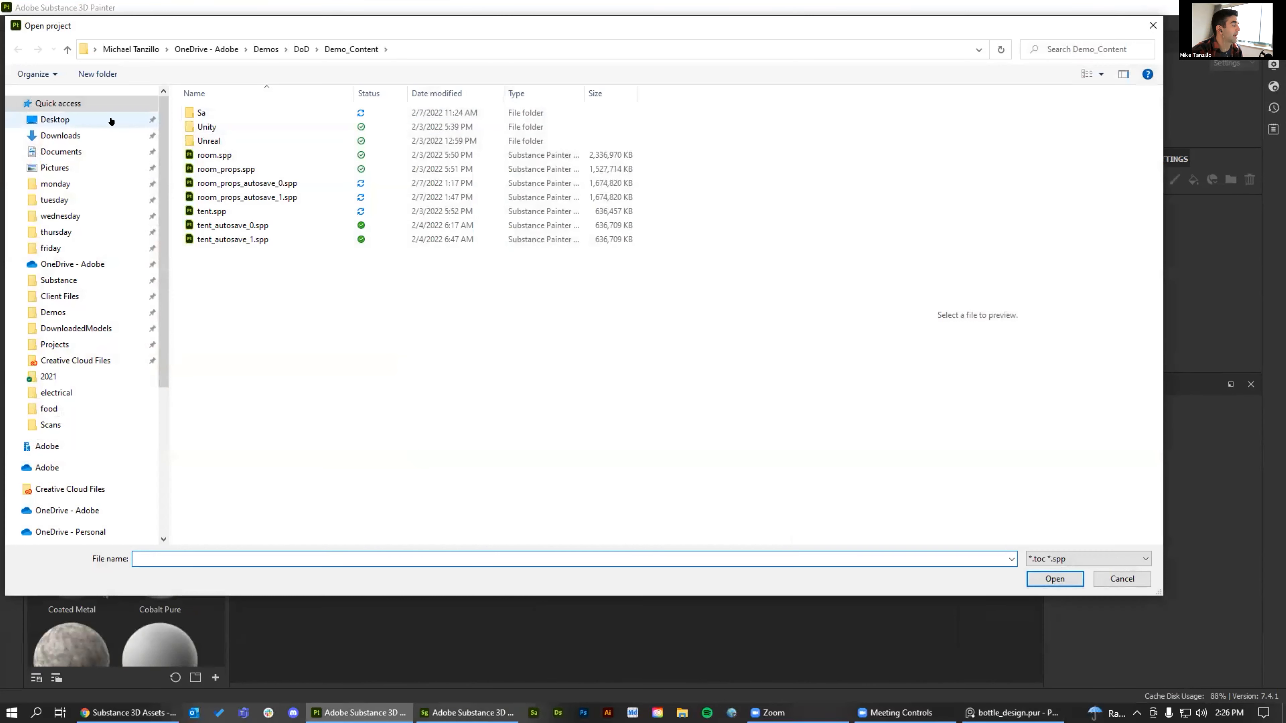
click(67, 49)
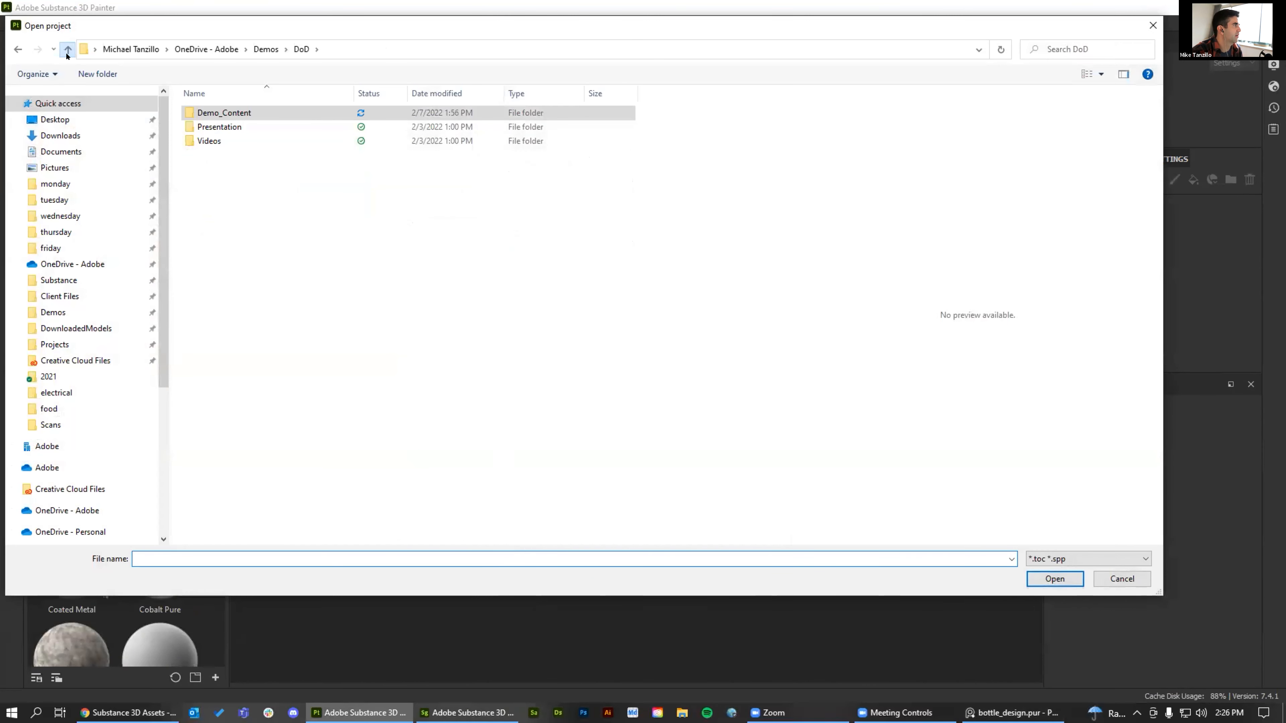
click(67, 49)
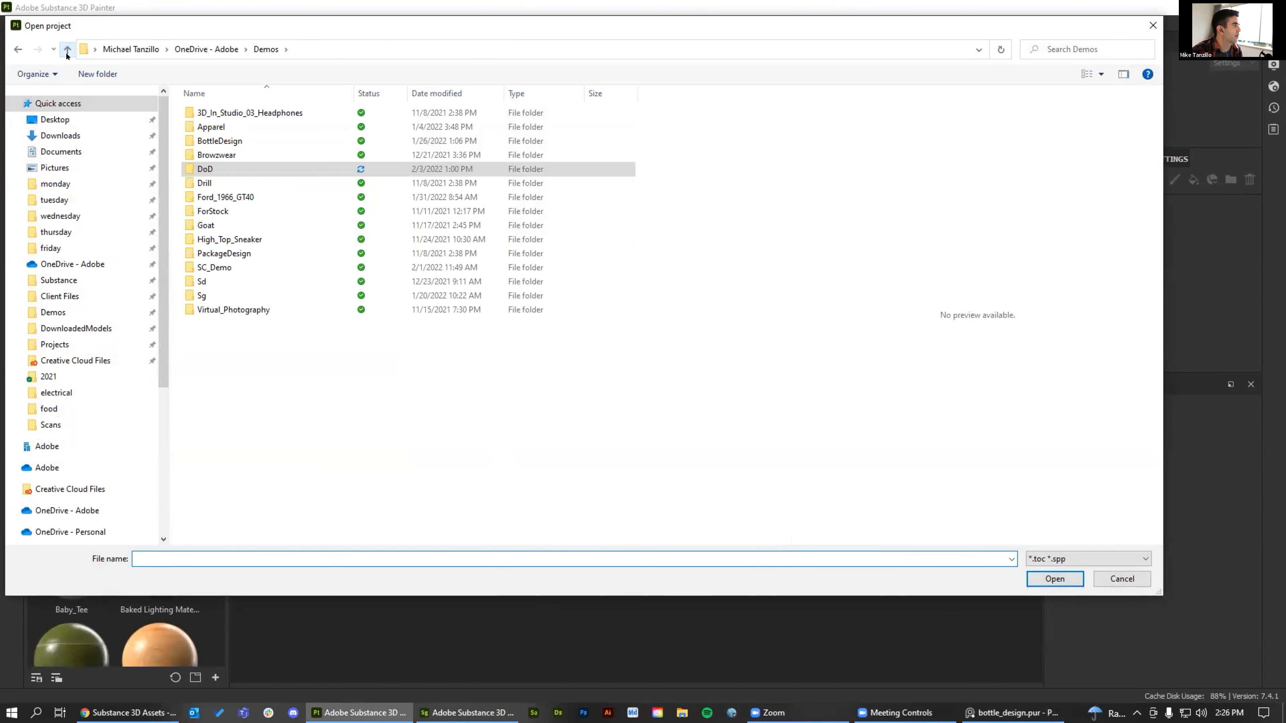
double_click(220, 141)
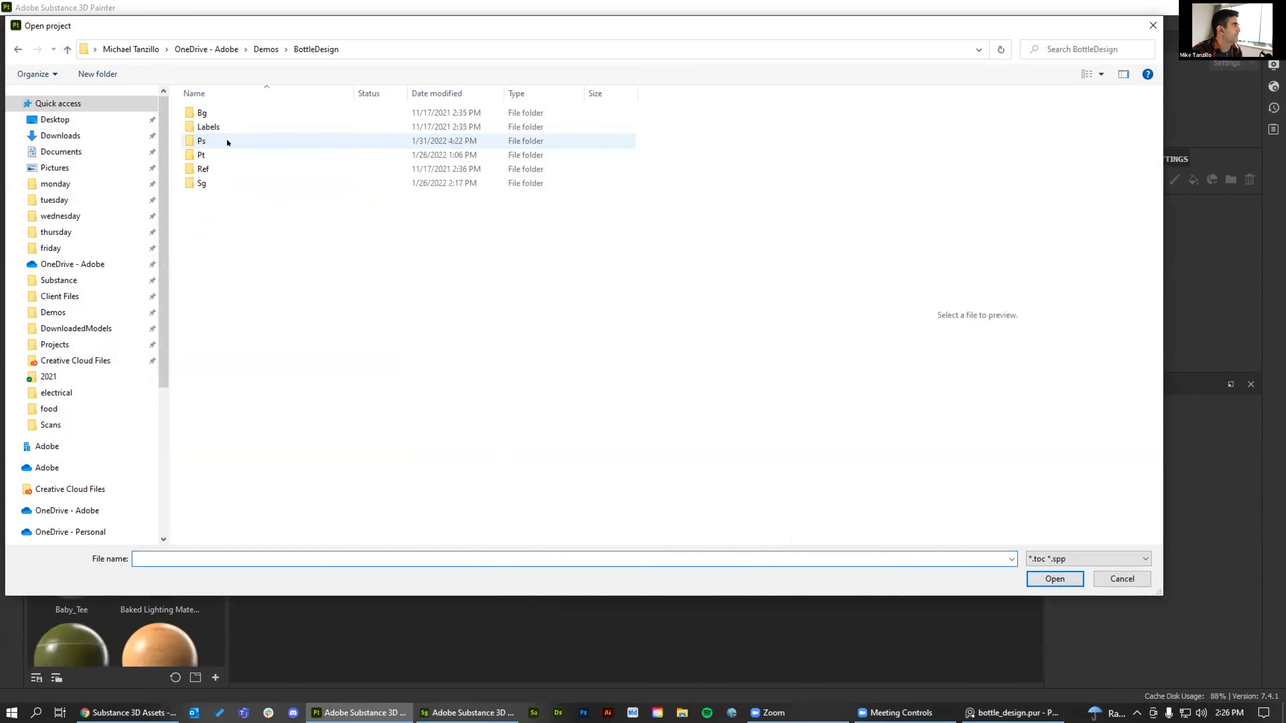
click(217, 154)
double_click(217, 154)
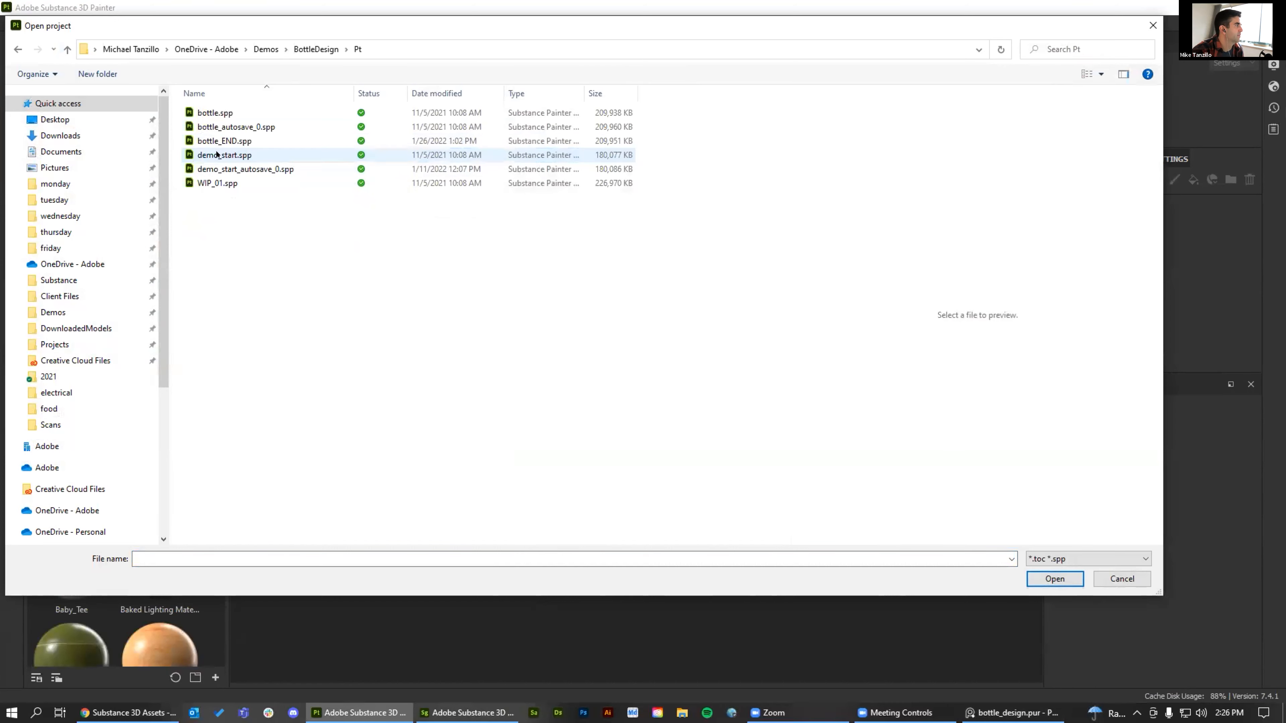
double_click(249, 154)
click(641, 384)
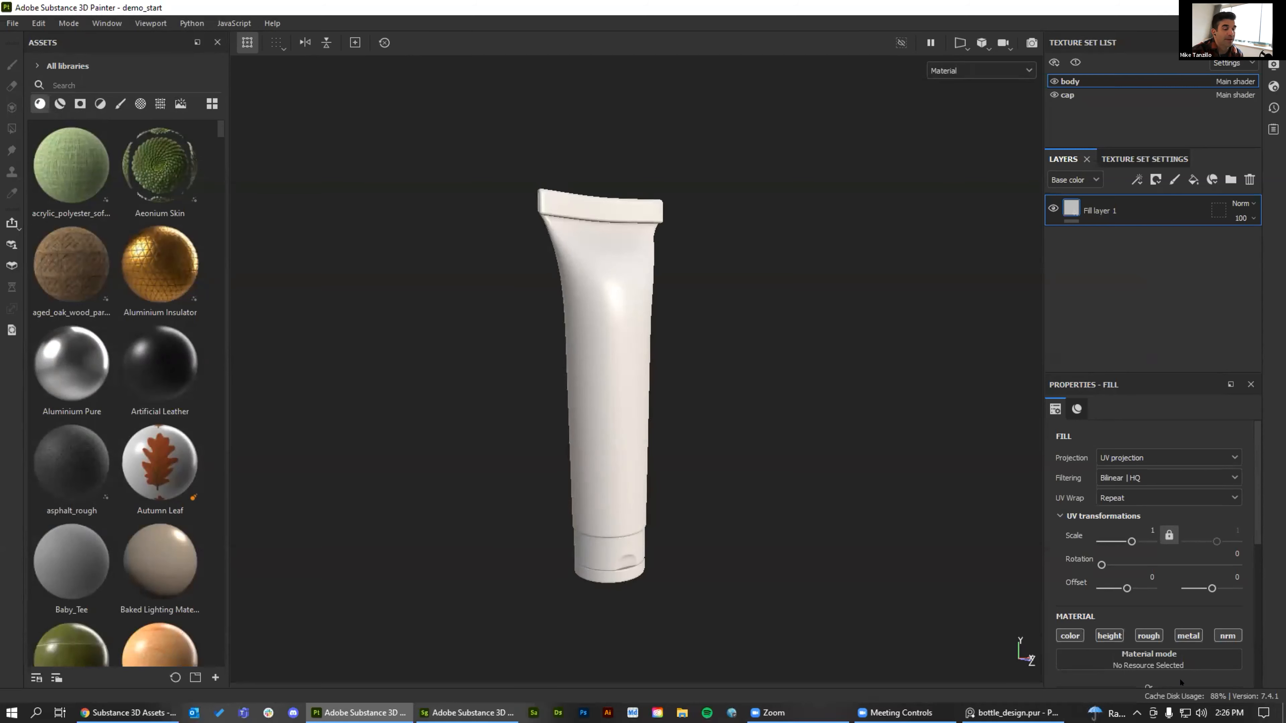
Switch to the bottle_design.pur board in PureRef and examine the line-art floral pattern up close
click(1012, 713)
scroll(514, 240, down, 3)
middle_drag(653, 360, 690, 100)
click(643, 516)
click(431, 285)
click(740, 318)
scroll(740, 320, up, 4)
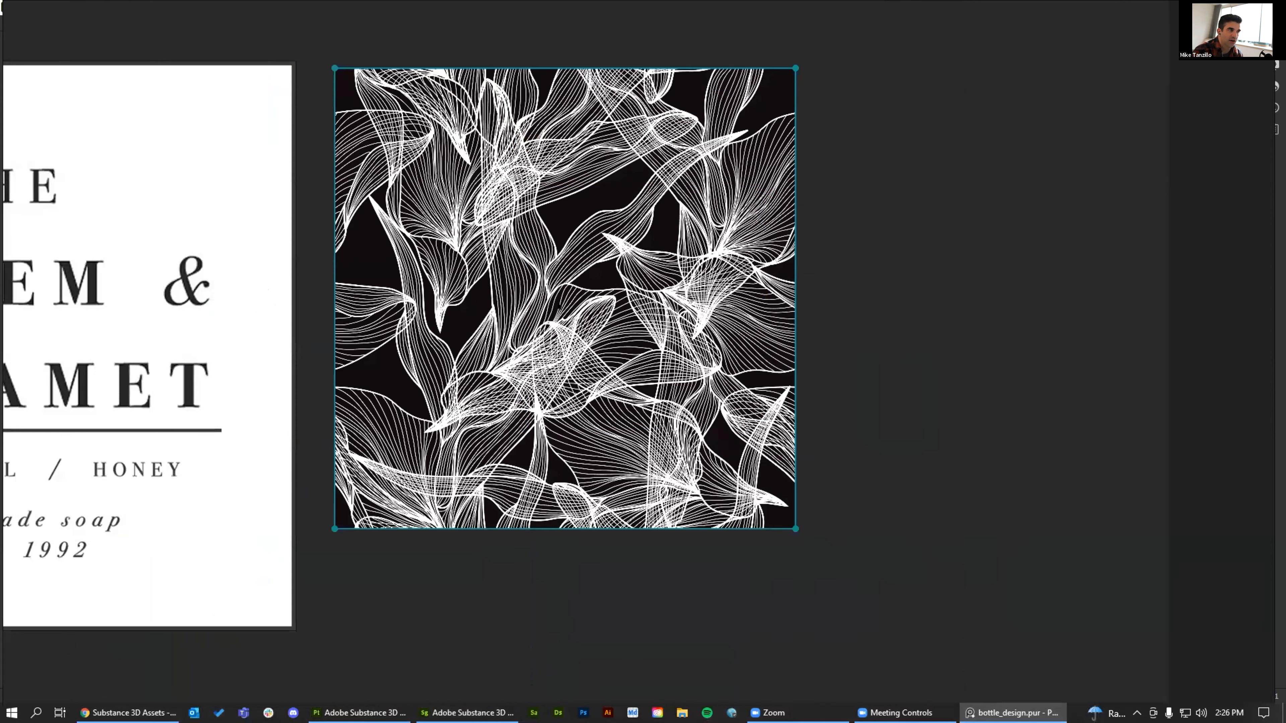
Examine the board's color palette, soap label artwork and striped packaging photo as design references
scroll(558, 306, down, 5)
middle_drag(406, 114, 440, 314)
scroll(442, 314, up, 2)
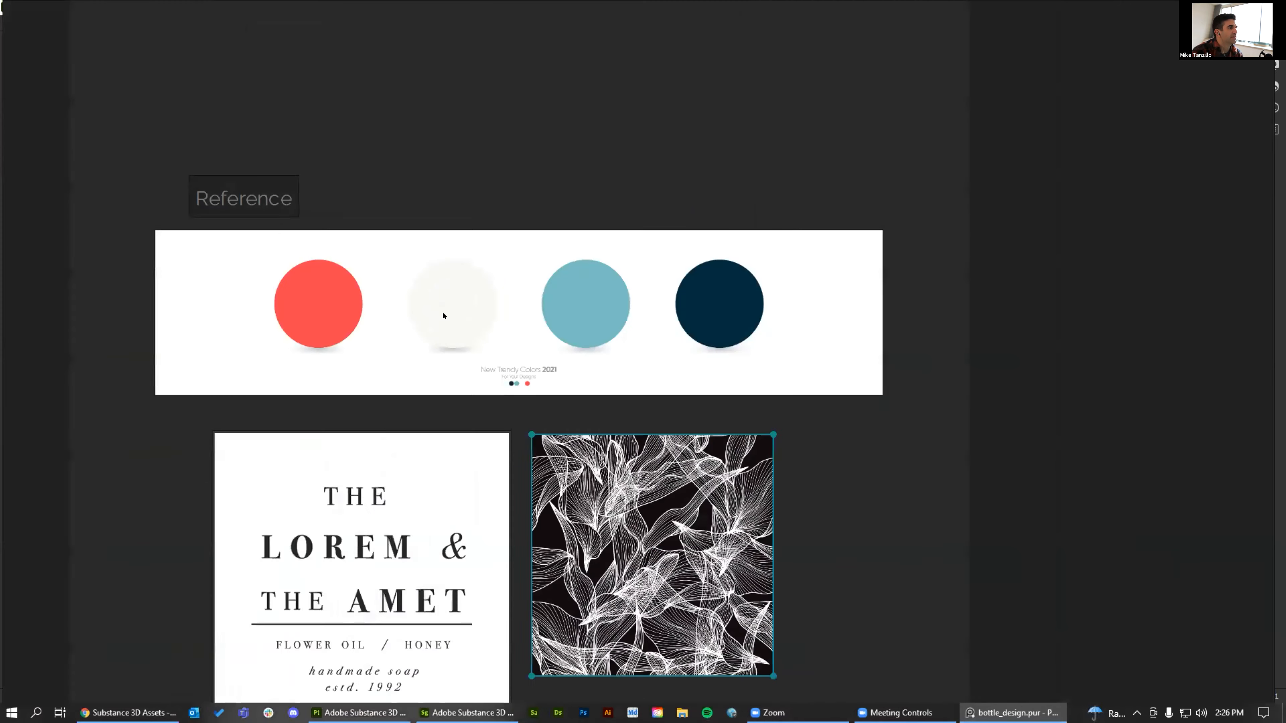
scroll(443, 315, up, 1)
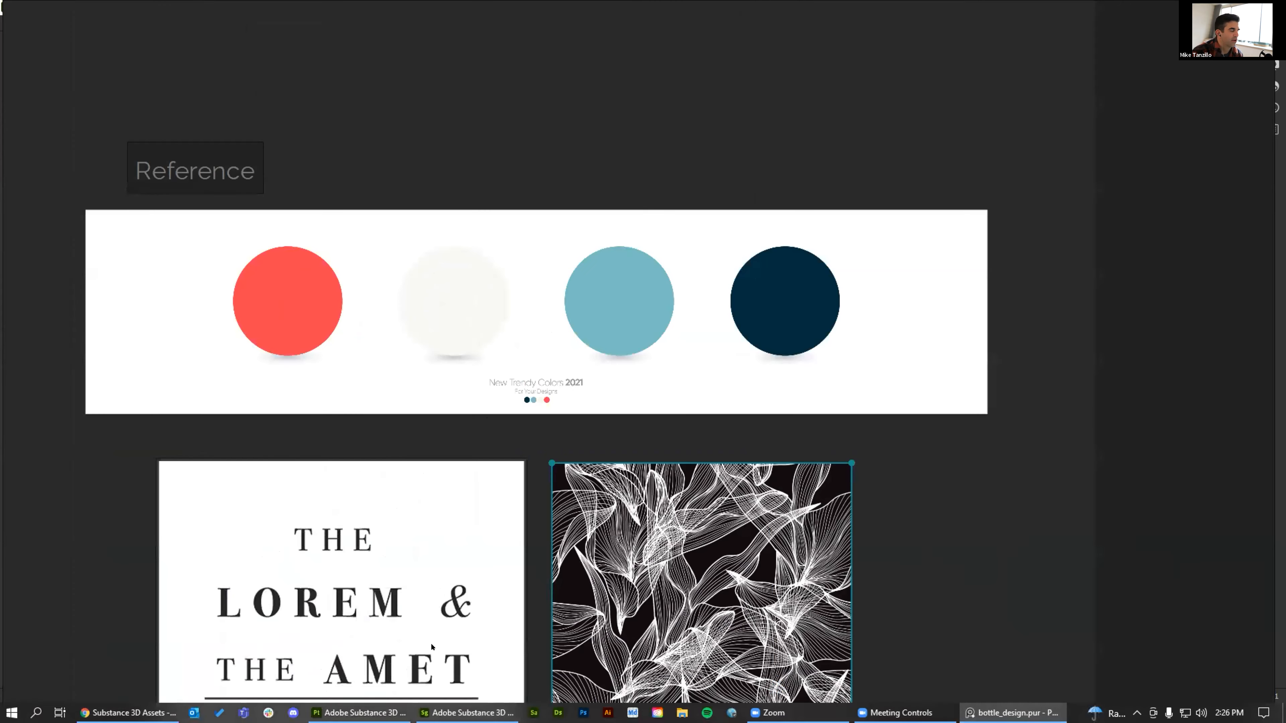
middle_drag(430, 652, 419, 206)
scroll(366, 606, up, 1)
middle_drag(365, 607, 463, 369)
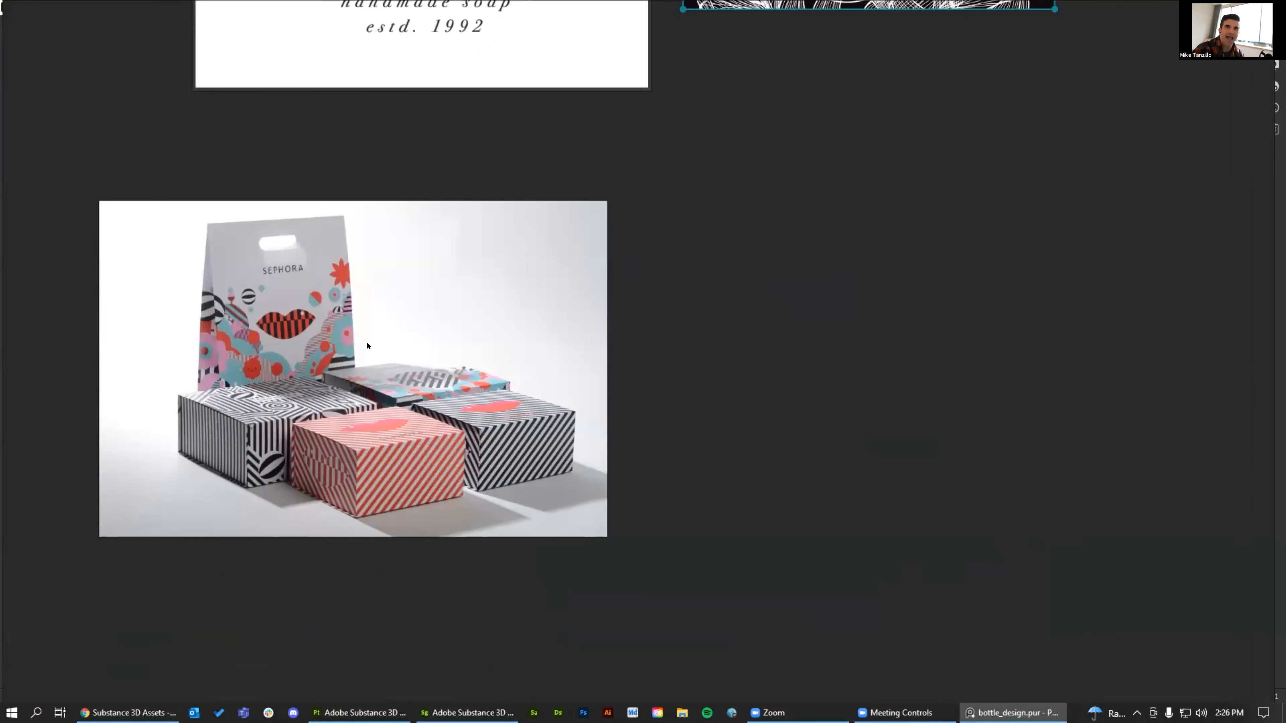
scroll(743, 146, down, 3)
middle_drag(798, 124, 655, 516)
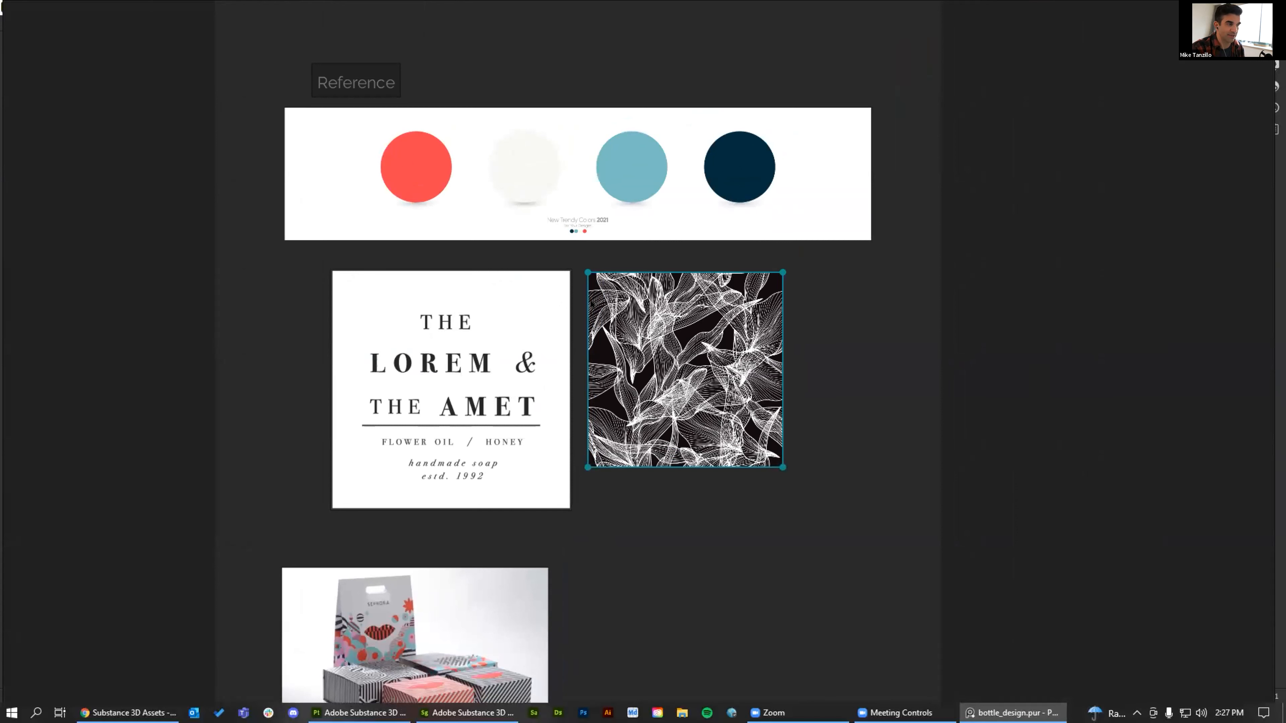
View the whole reference board at once and return to Substance 3D Painter
right_click(1017, 713)
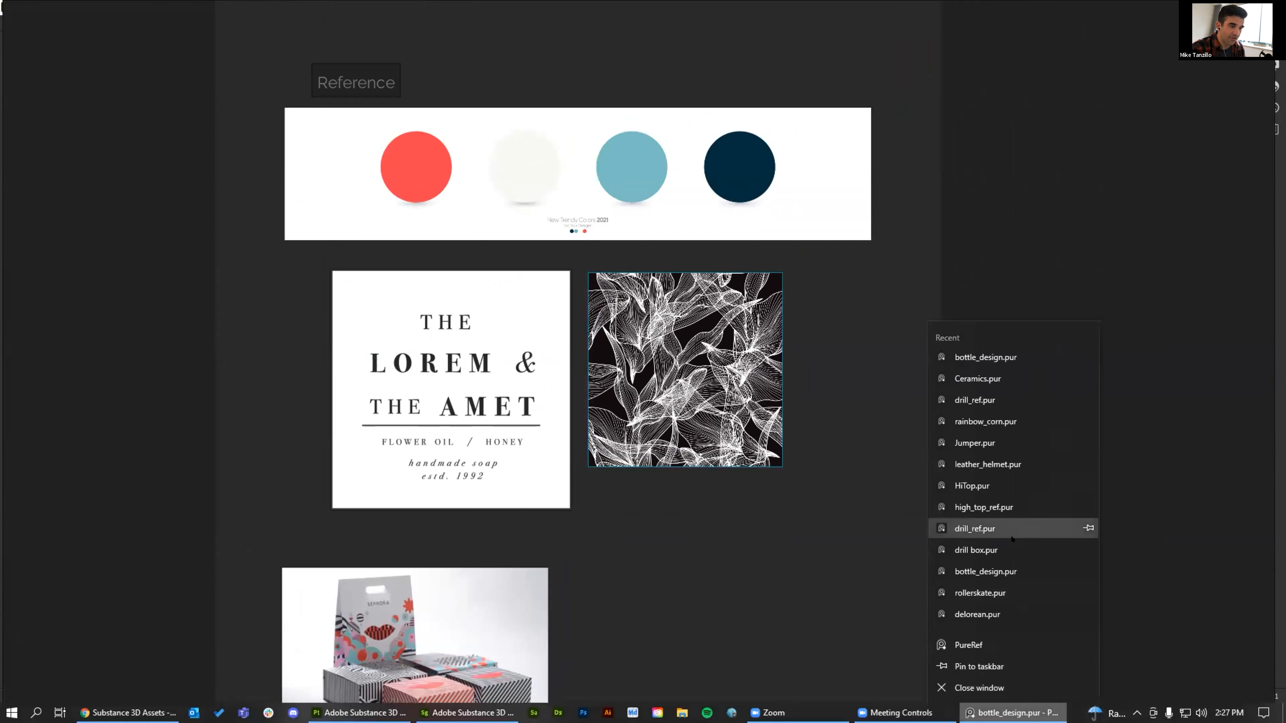
click(1136, 131)
scroll(1137, 131, down, 2)
scroll(1136, 131, up, 1)
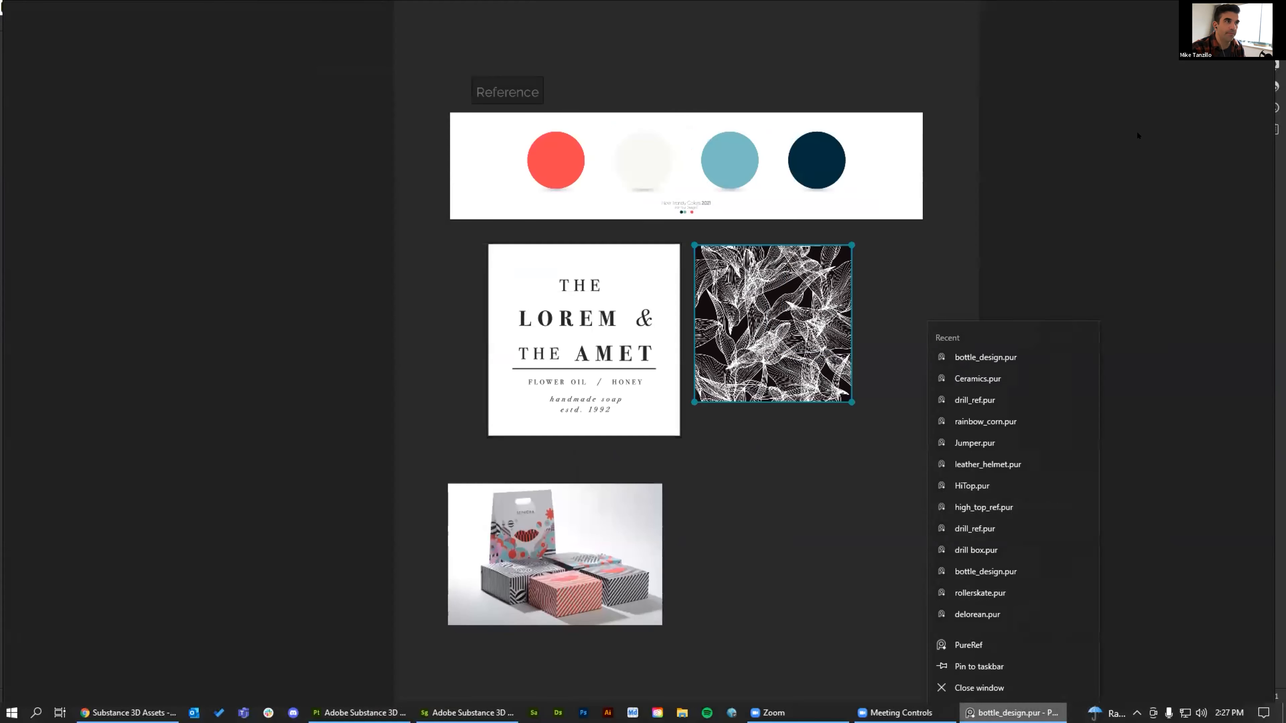
click(1008, 710)
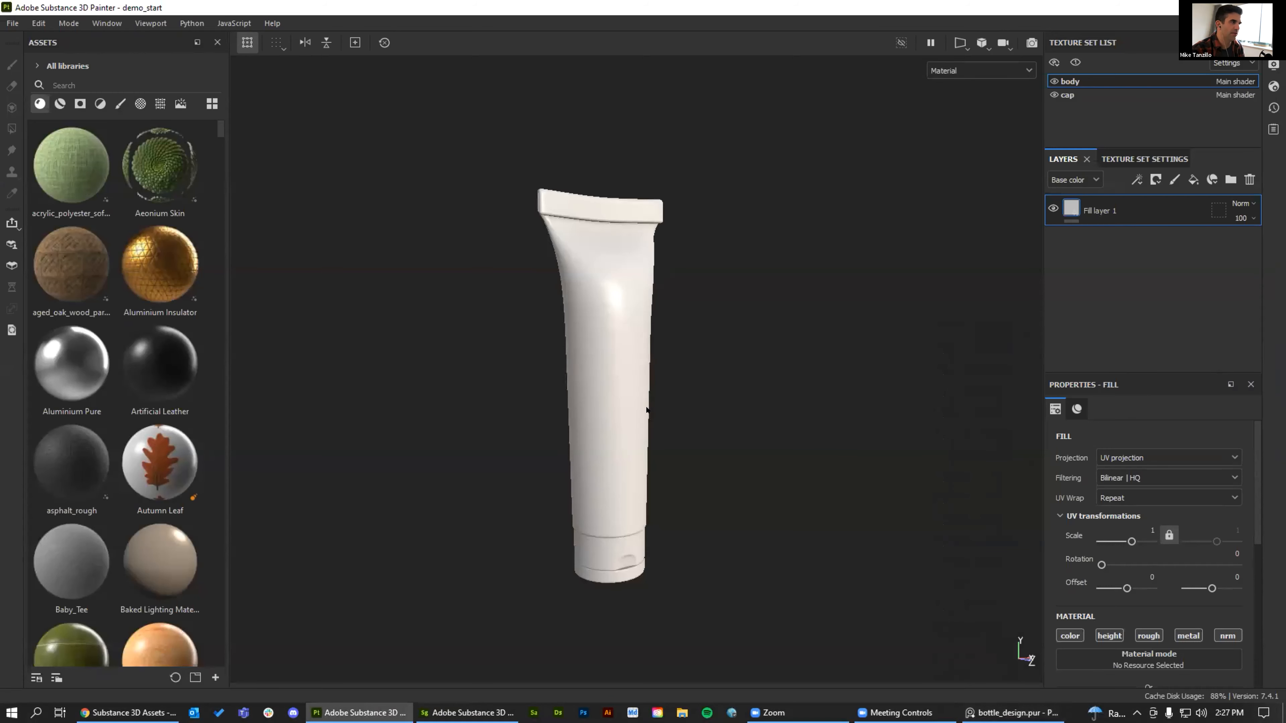
Search the material assets for concrete and apply Concrete Simple to the body of the tube
alt+drag(739, 252, 703, 253)
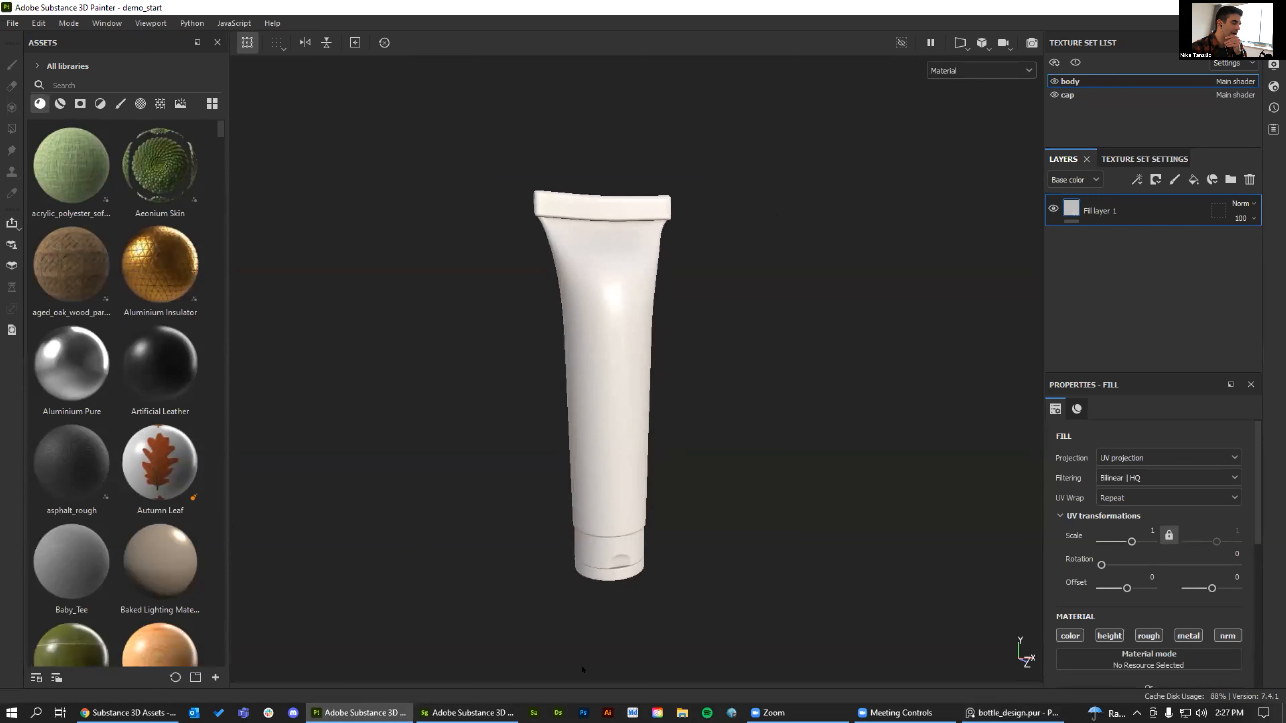
alt+right_drag(586, 296, 1018, 323)
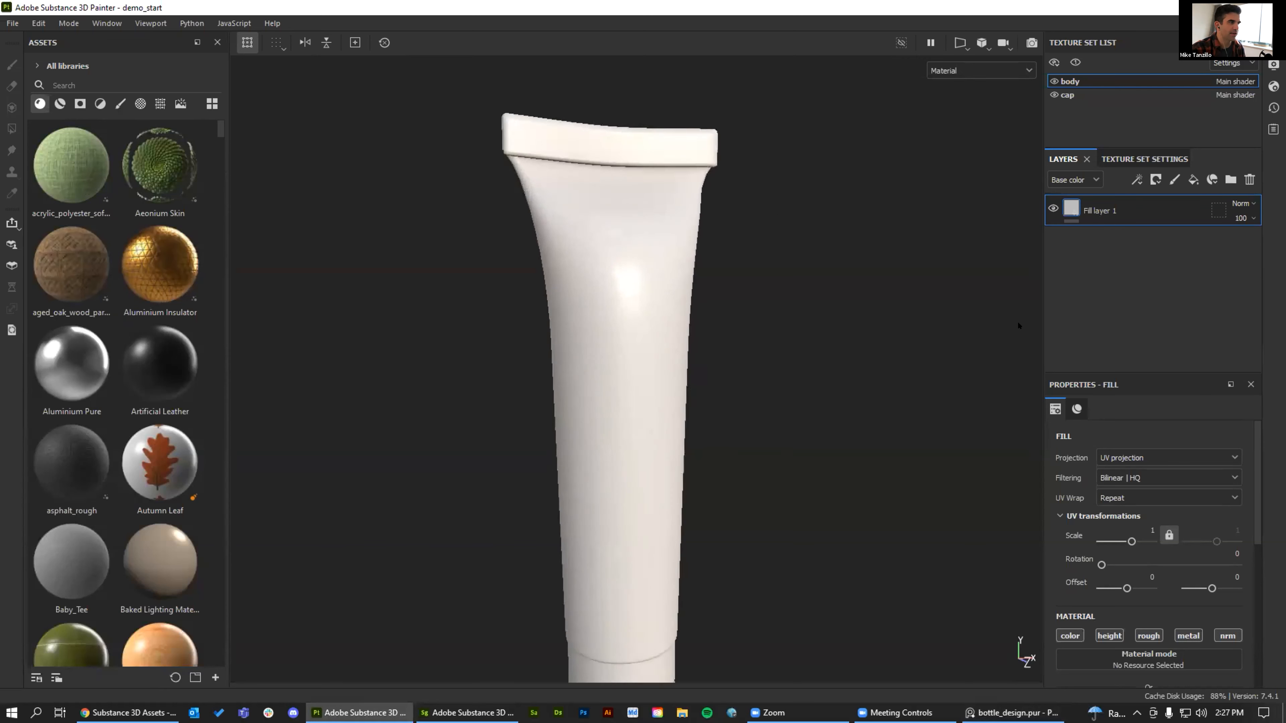
alt+middle_drag(759, 342, 754, 275)
alt+right_drag(754, 276, 484, 382)
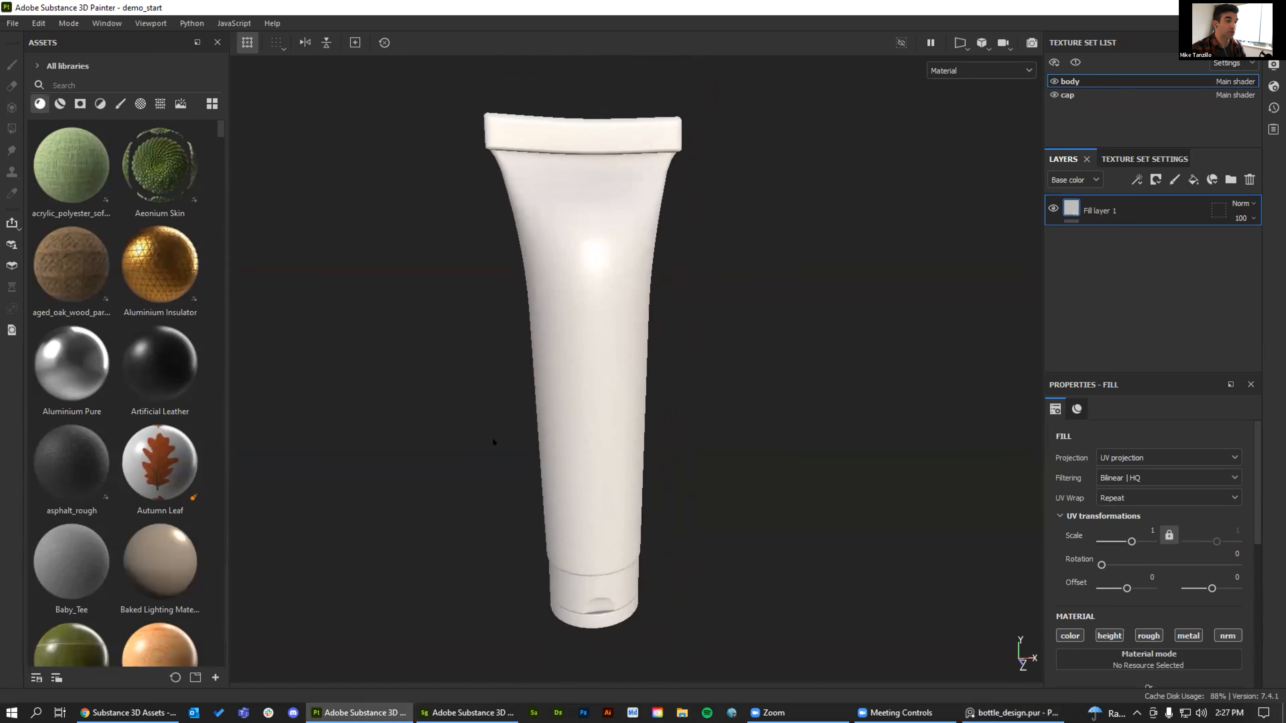
scroll(71, 334, down, 10)
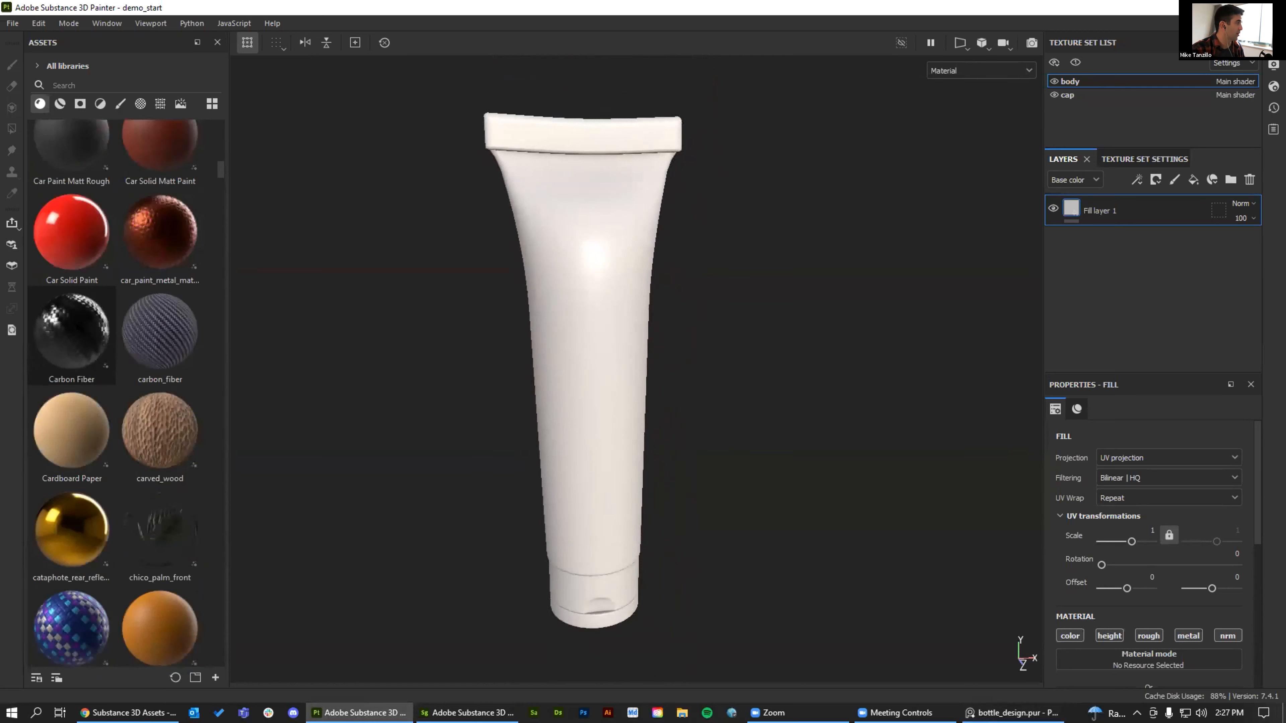
click(81, 85)
text(concrete)
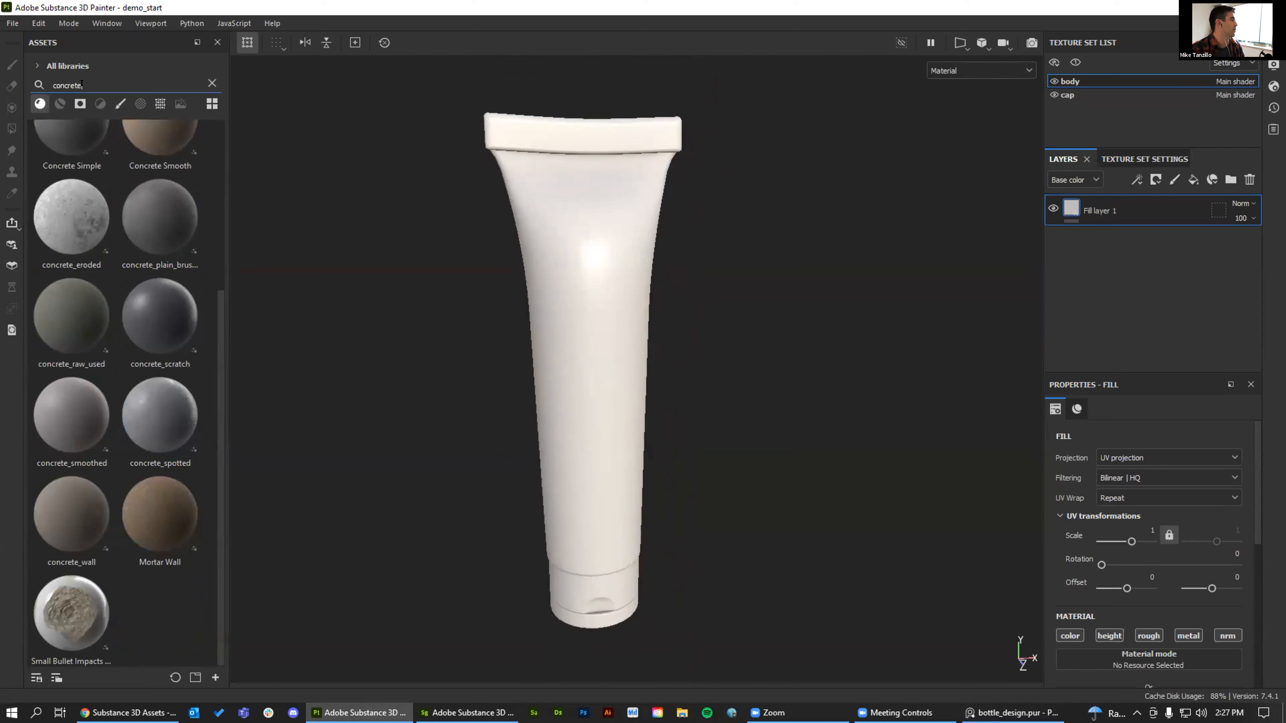
scroll(185, 433, up, 5)
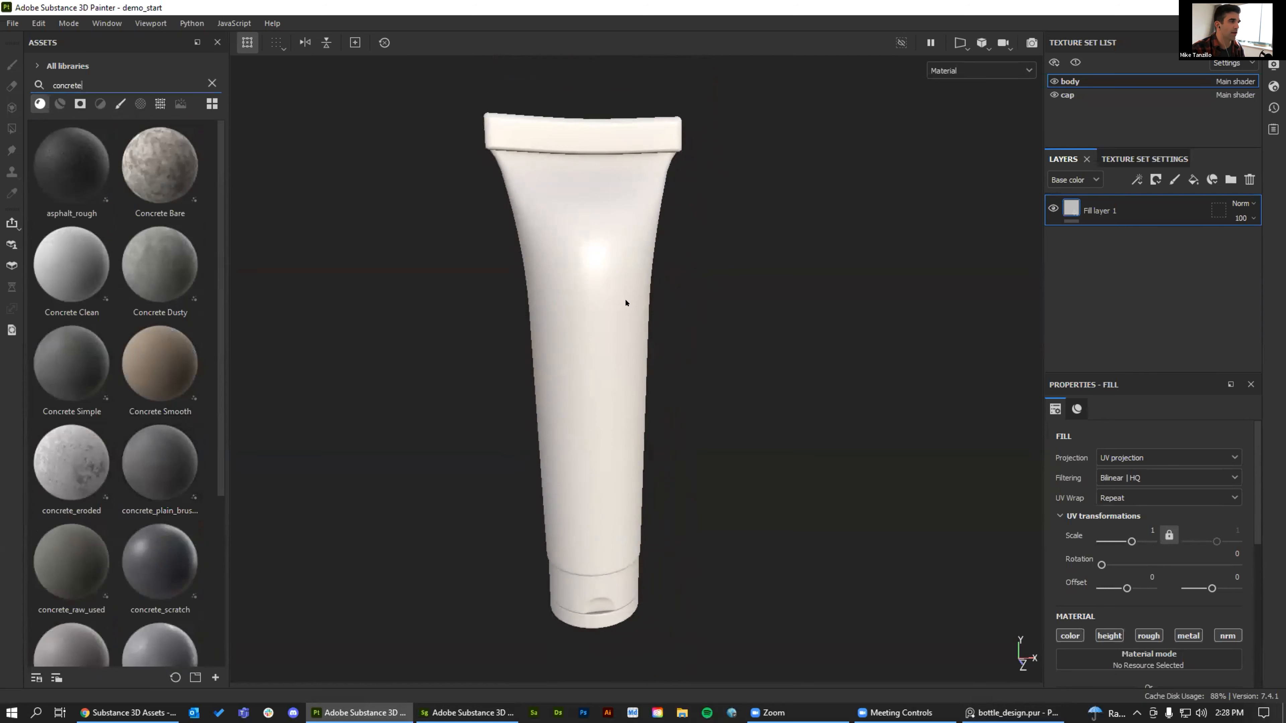
drag(71, 365, 549, 400)
Search the materials for "pain", apply Car Solid Paint over the concrete on the tube body, and inspect the surface up close
click(211, 83)
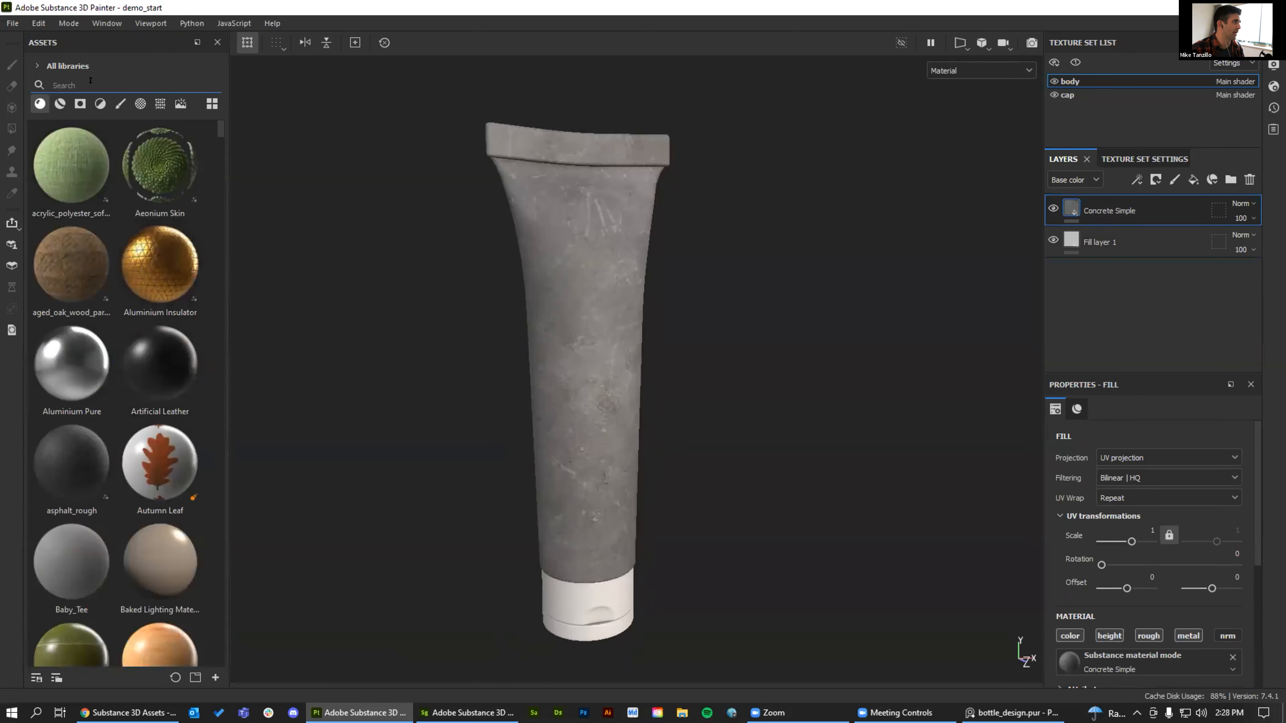
text(pain)
mouse_move(159, 362)
mouse_down()
mouse_move(611, 351)
mouse_move(599, 344)
mouse_up()
alt+right_drag(566, 252, 936, 284)
alt+drag(589, 340, 654, 371)
alt+right_drag(654, 371, 992, 400)
alt+drag(683, 425, 454, 336)
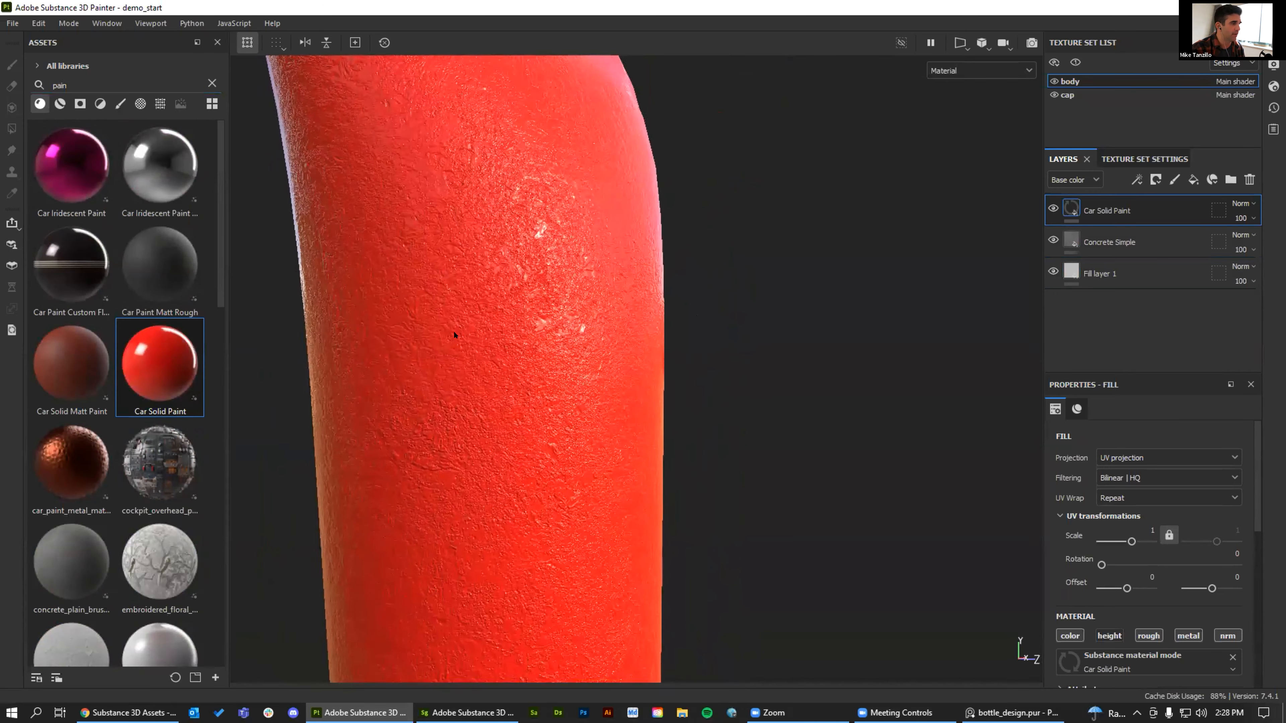
Delete Fill layer 1 from the body's layer stack and check the tube's surface
click(1096, 273)
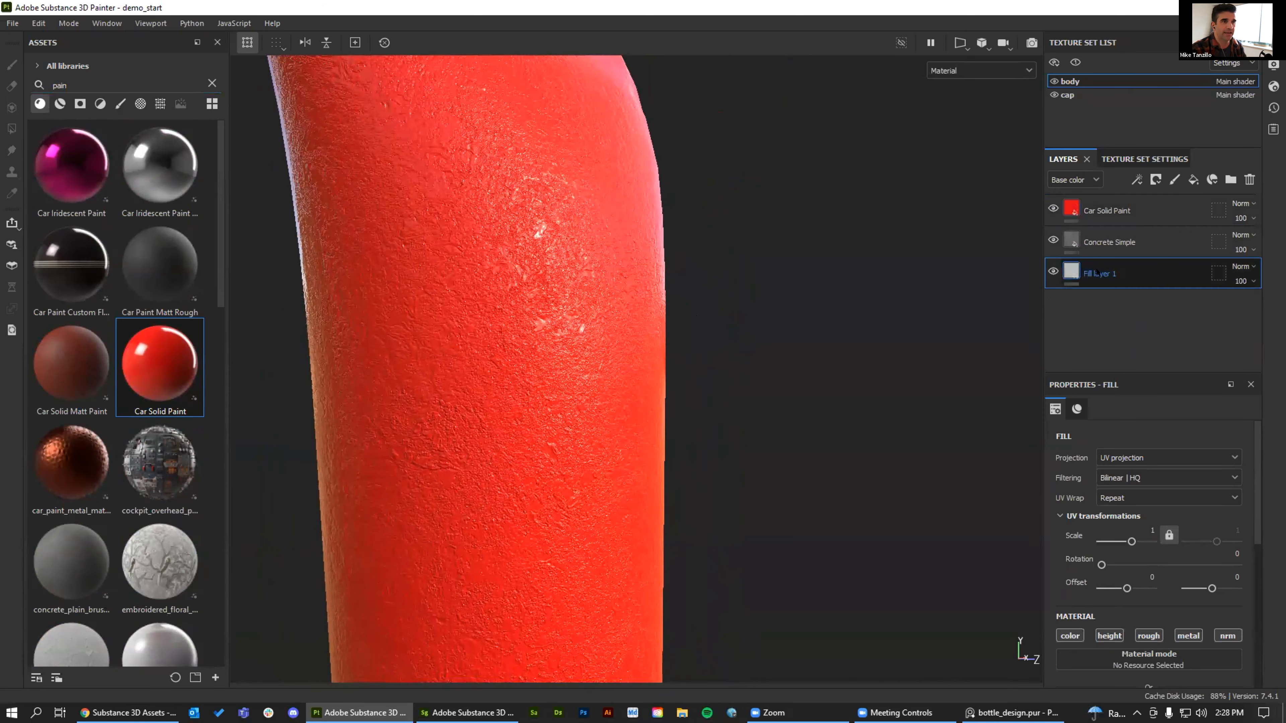
key(Delete)
alt+drag(671, 324, 684, 284)
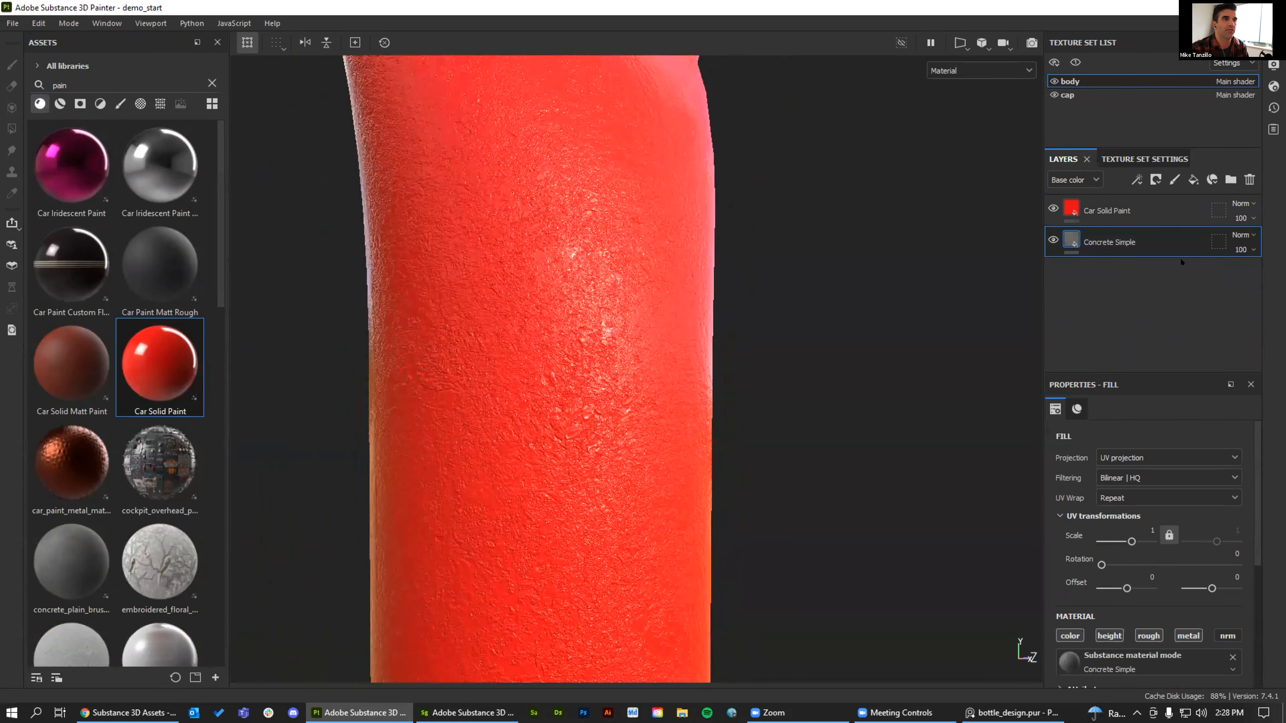
Hide and reshow the Car Solid Paint and Concrete Simple layers one at a time to compare their effect
click(1053, 208)
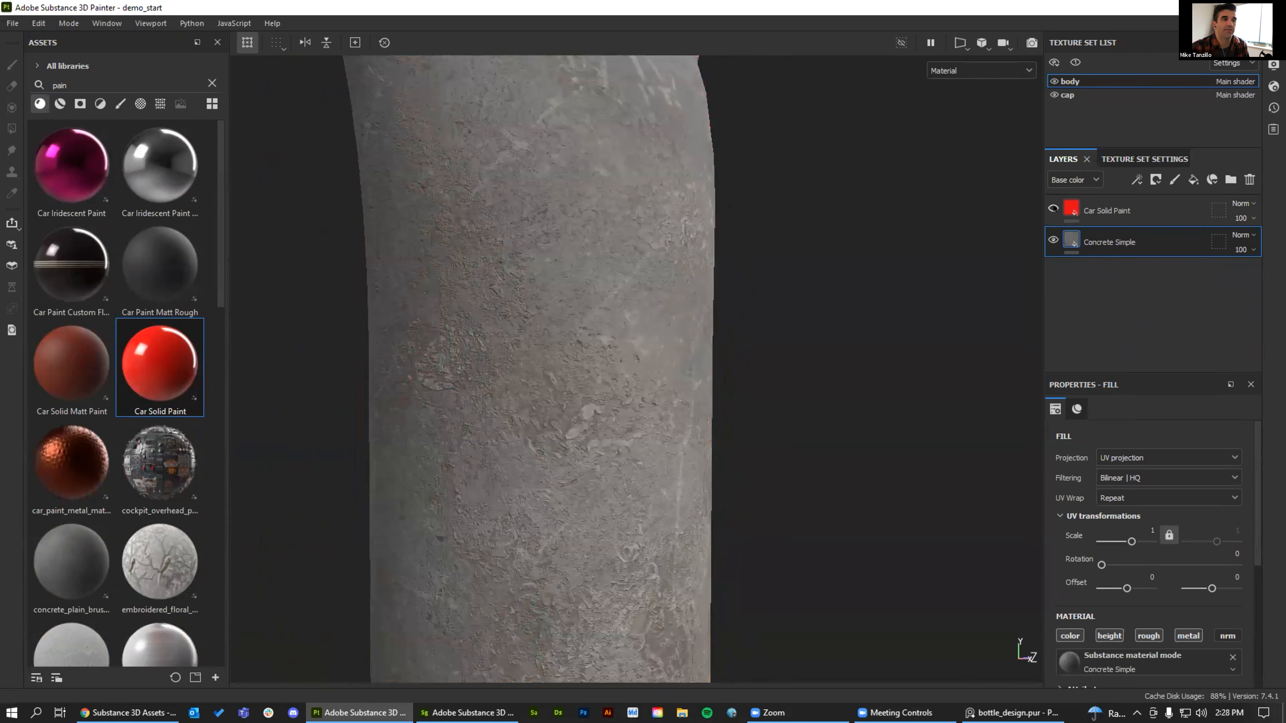
click(1053, 209)
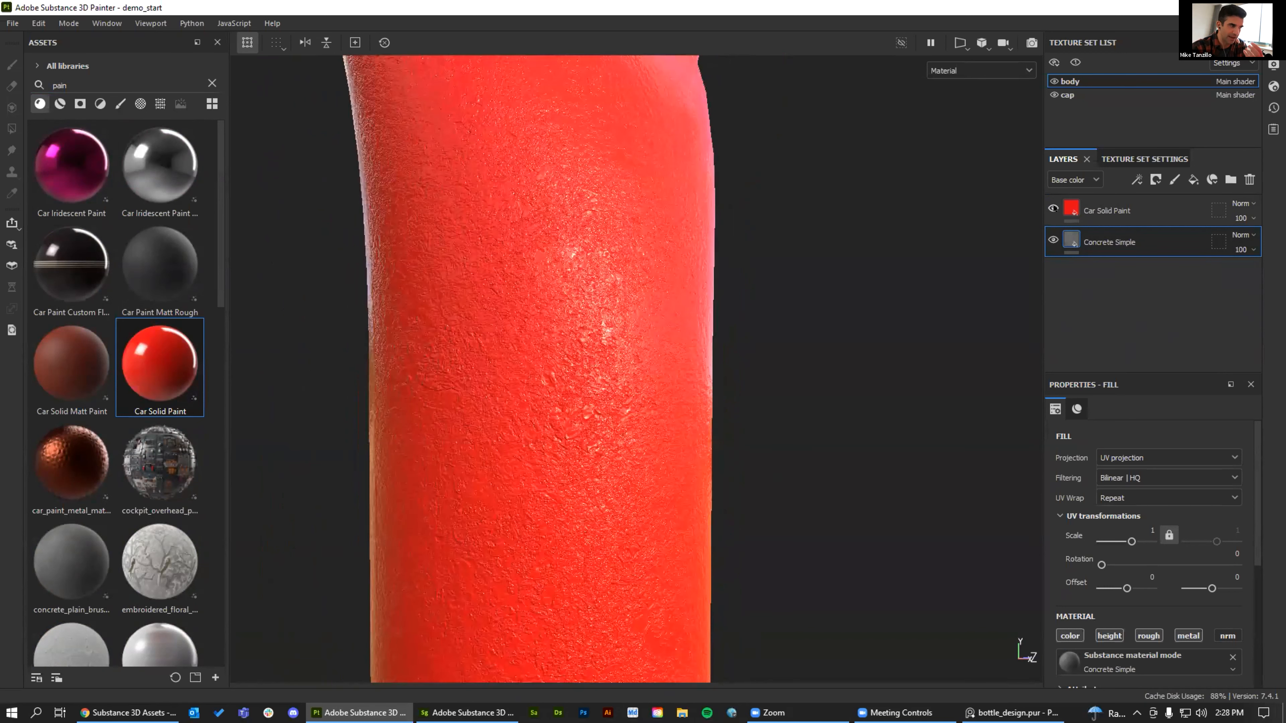
click(1053, 239)
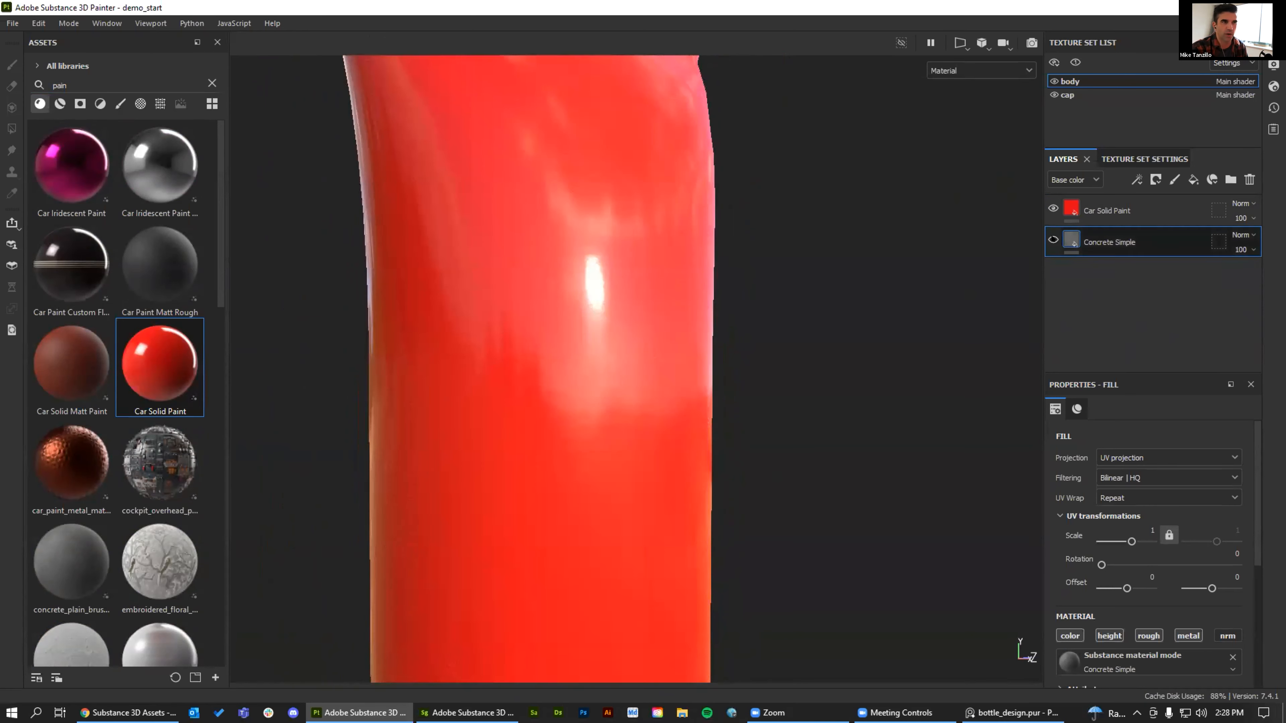
click(1053, 239)
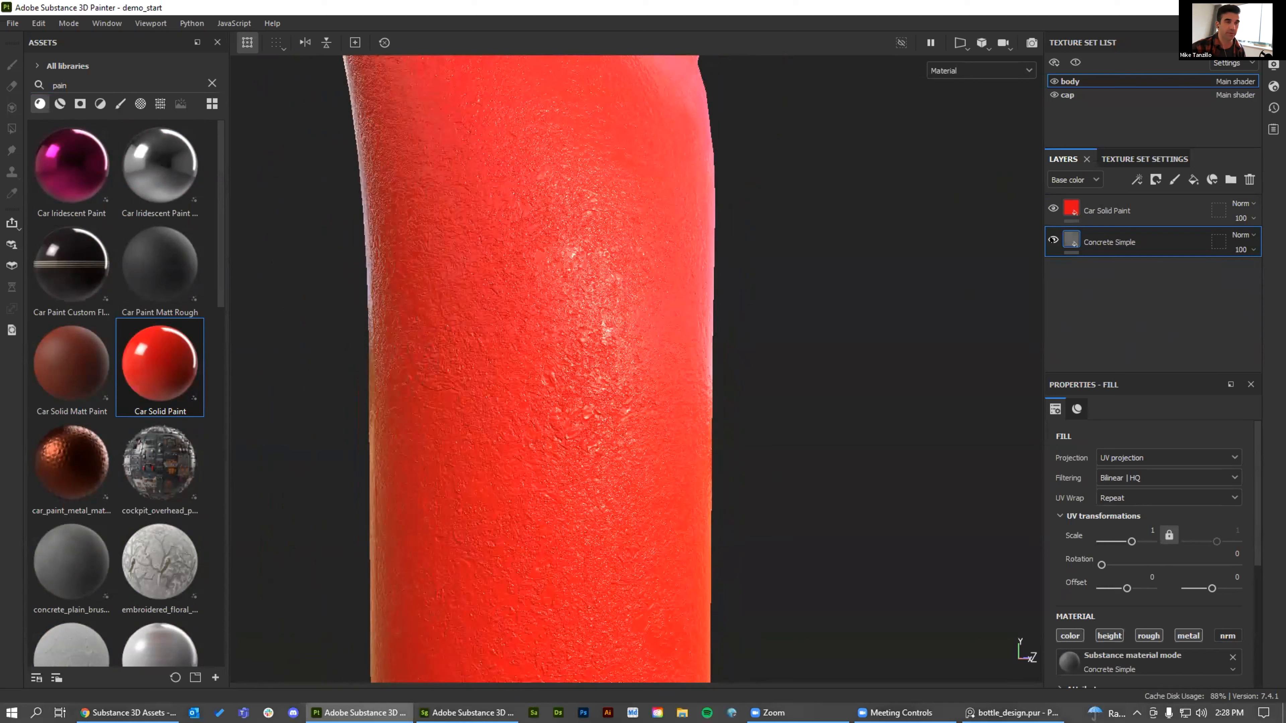
click(1174, 180)
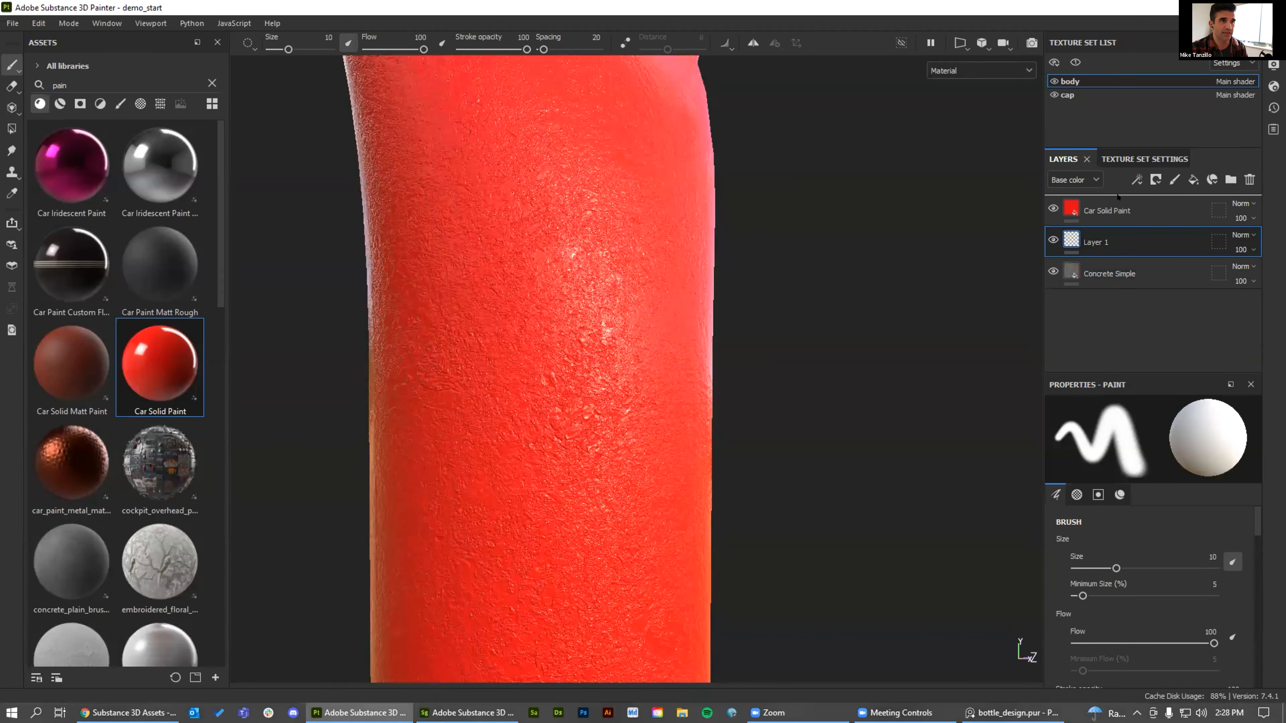
drag(1117, 206, 1116, 204)
key(Delete)
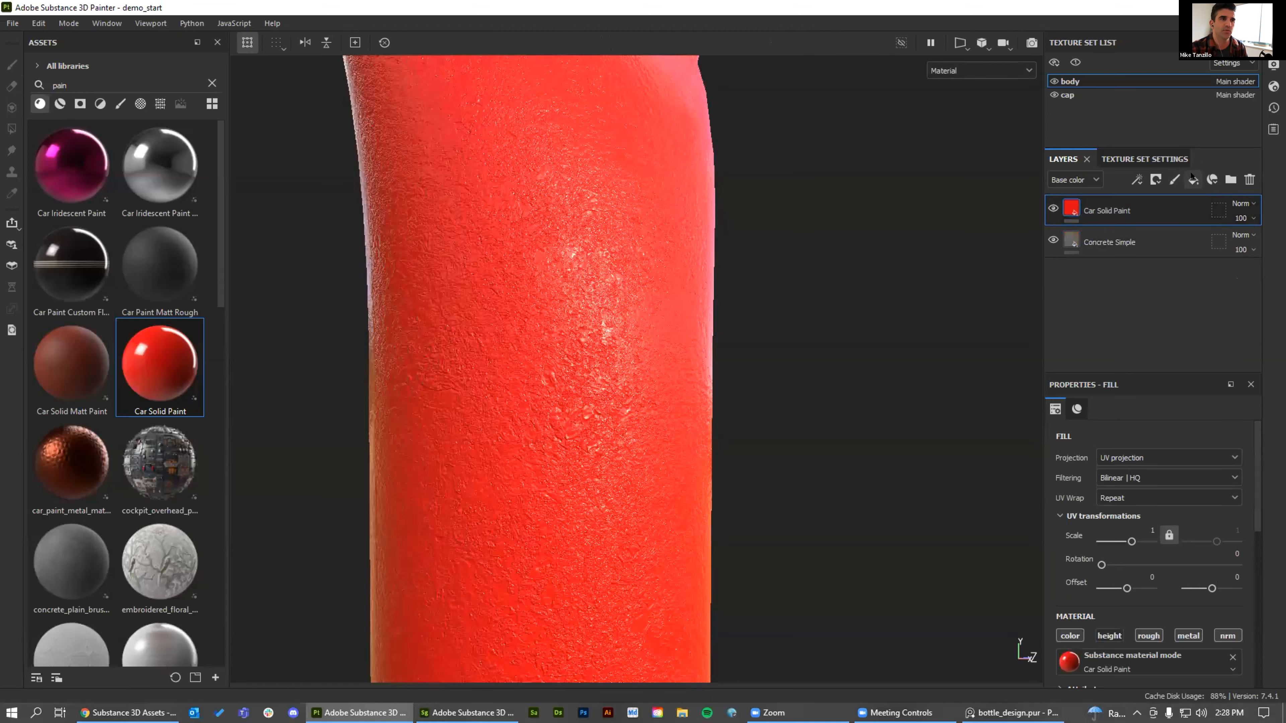
Add a fill layer above Car Solid Paint and hide the Car Solid Paint and Concrete Simple layers
click(1193, 180)
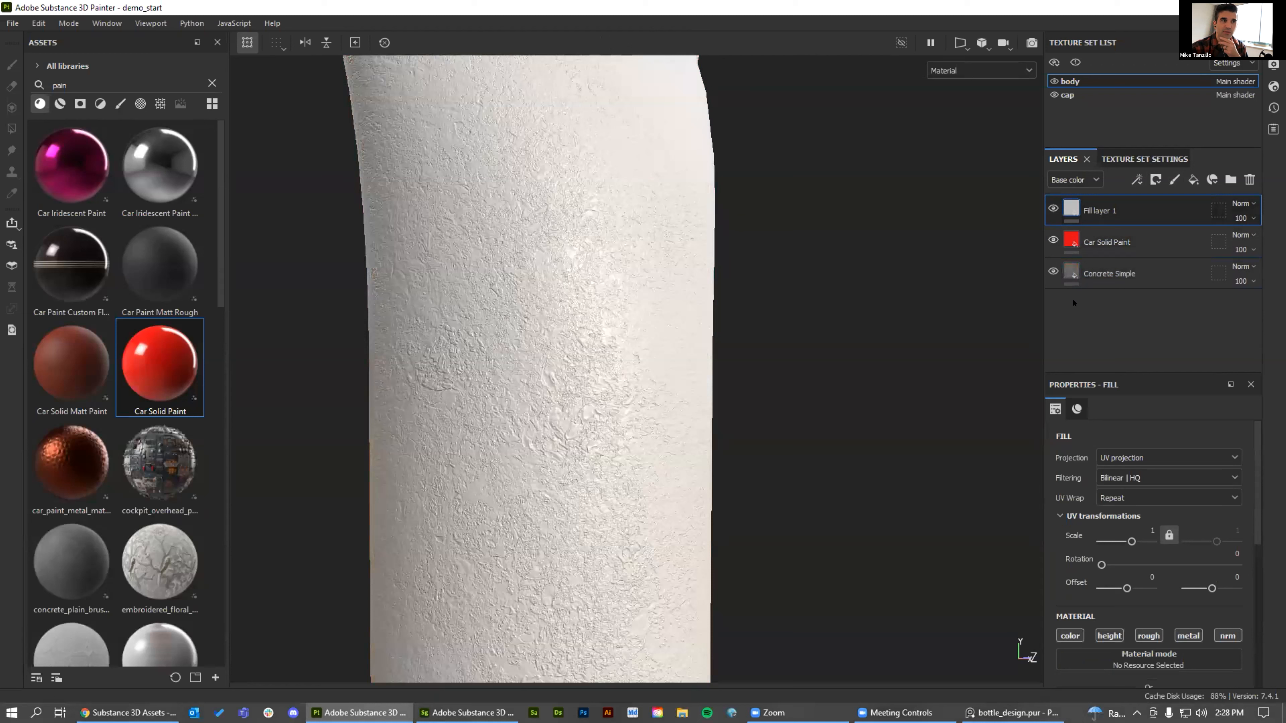
click(1053, 239)
click(1053, 270)
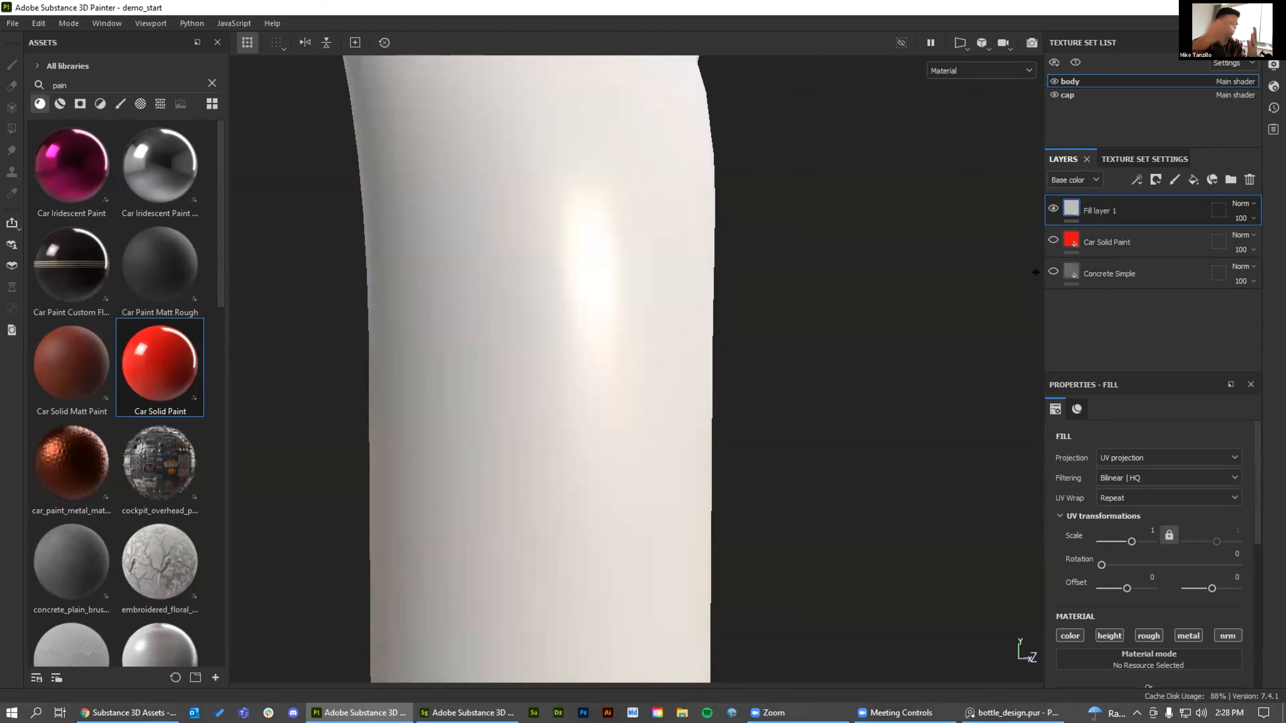
Toggle the body and cap texture sets to check which part each covers, and inspect the whole tube
key(f)
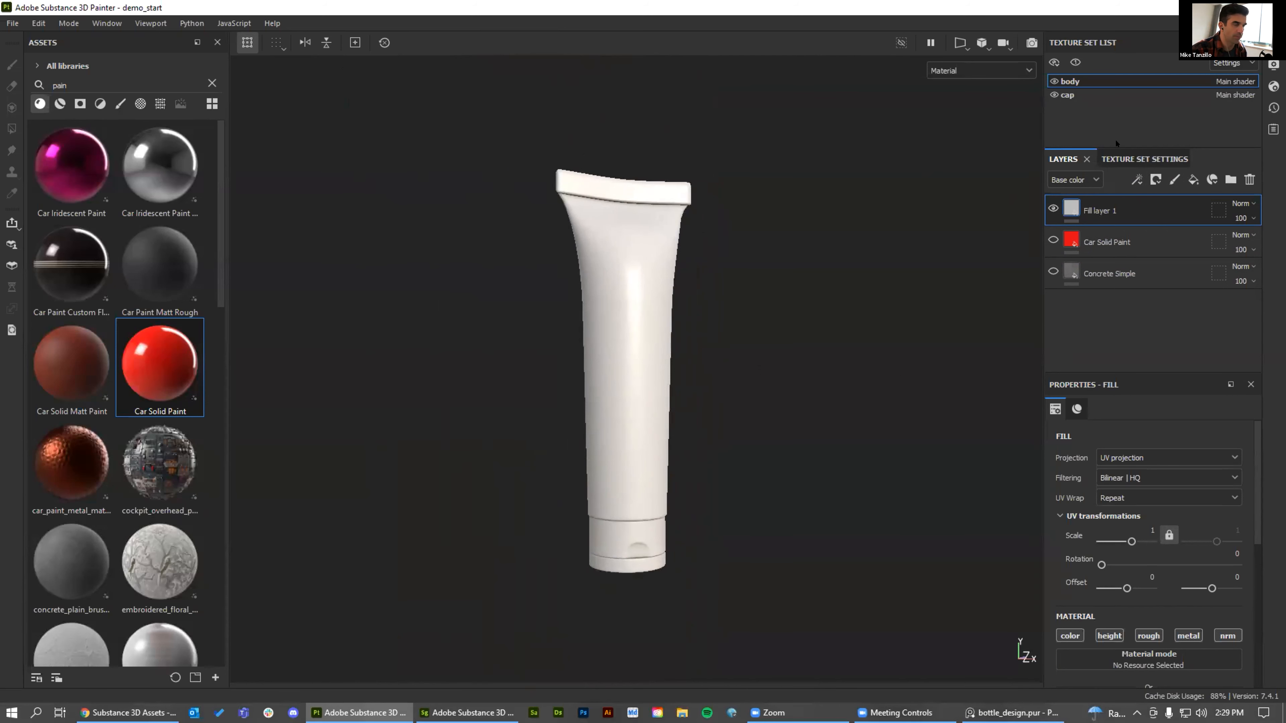
click(1054, 81)
click(1054, 81)
click(1053, 95)
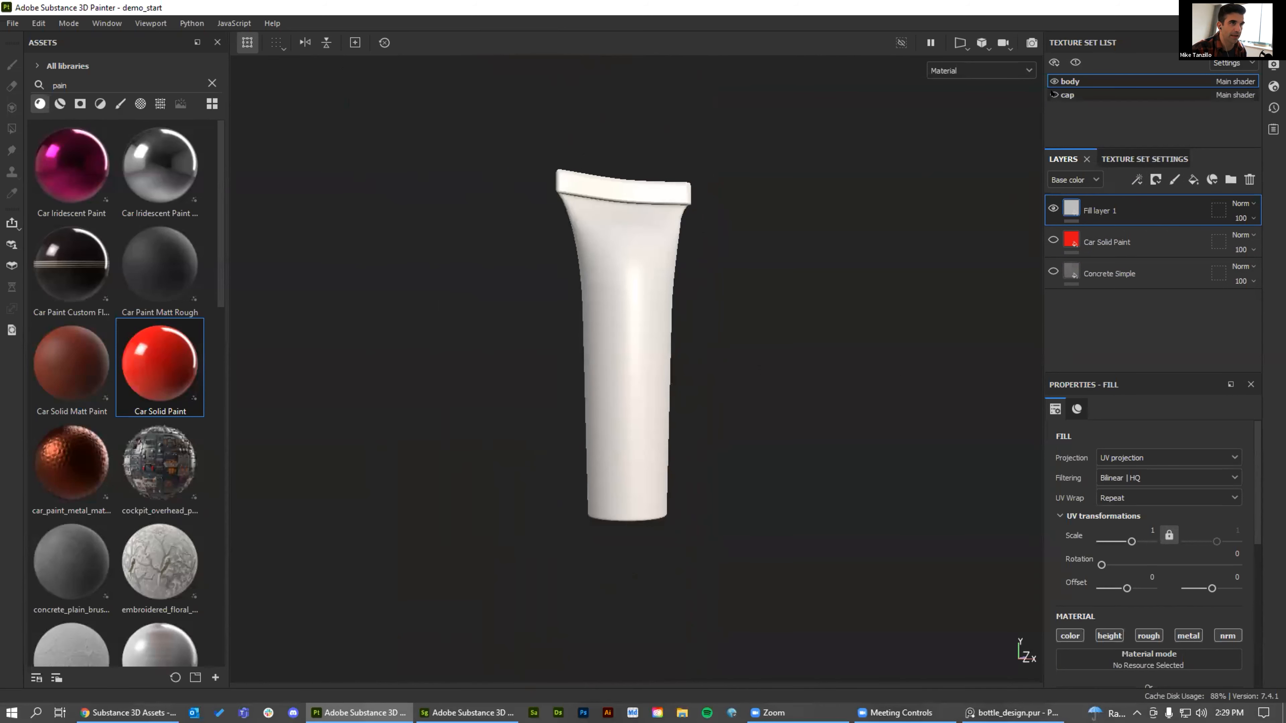
click(1054, 95)
scroll(782, 297, up, 5)
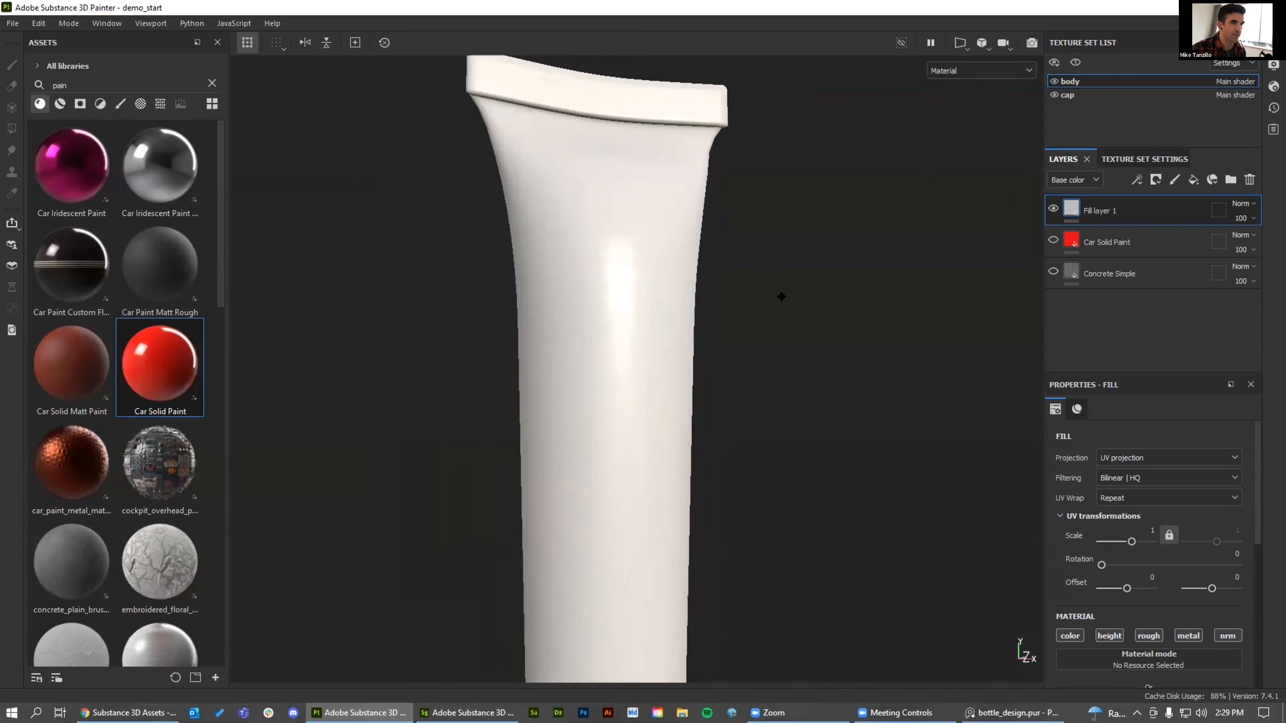
alt+drag(781, 297, 697, 282)
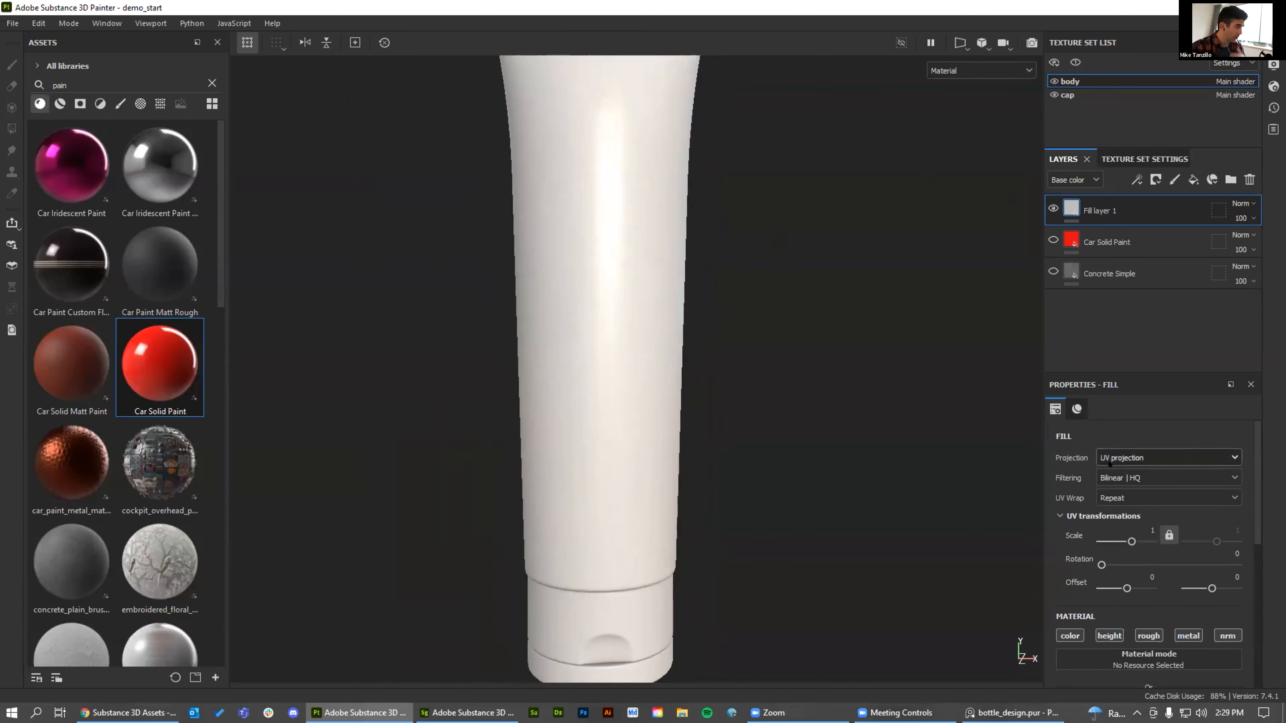
alt+drag(638, 197, 623, 338)
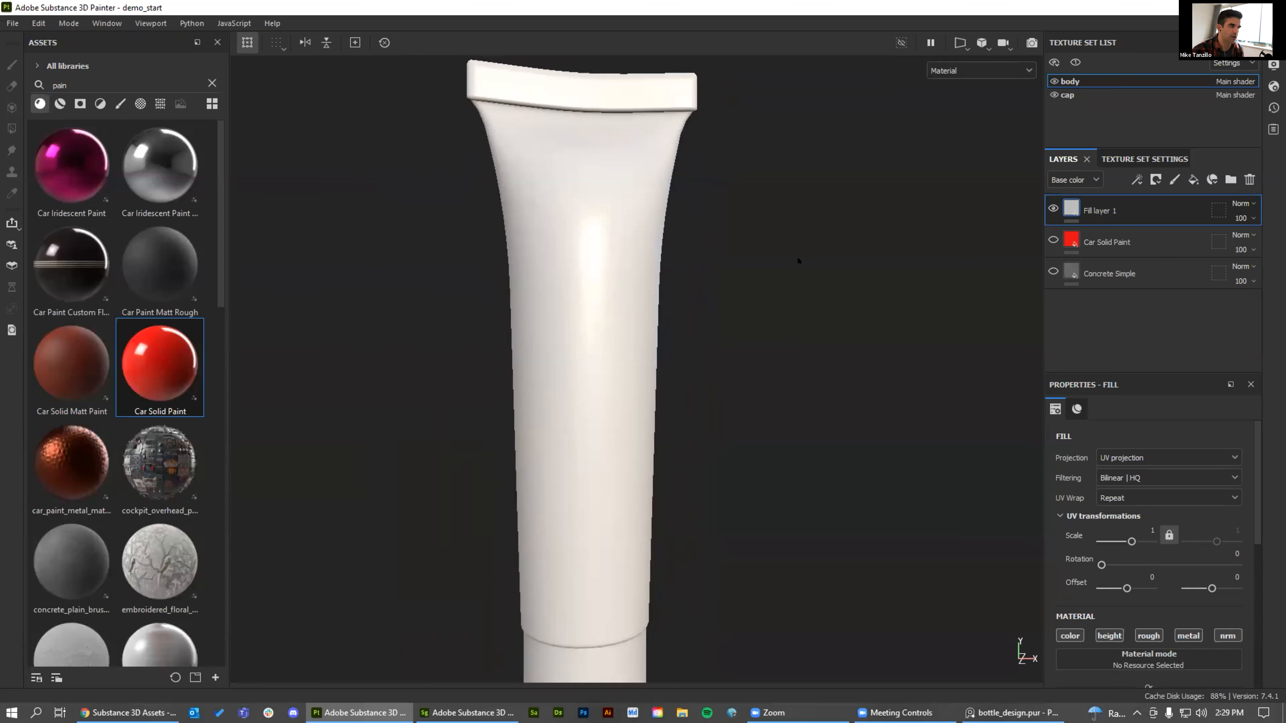
Set the base color of Fill layer 1 to dark blue 082A62
scroll(1161, 492, down, 5)
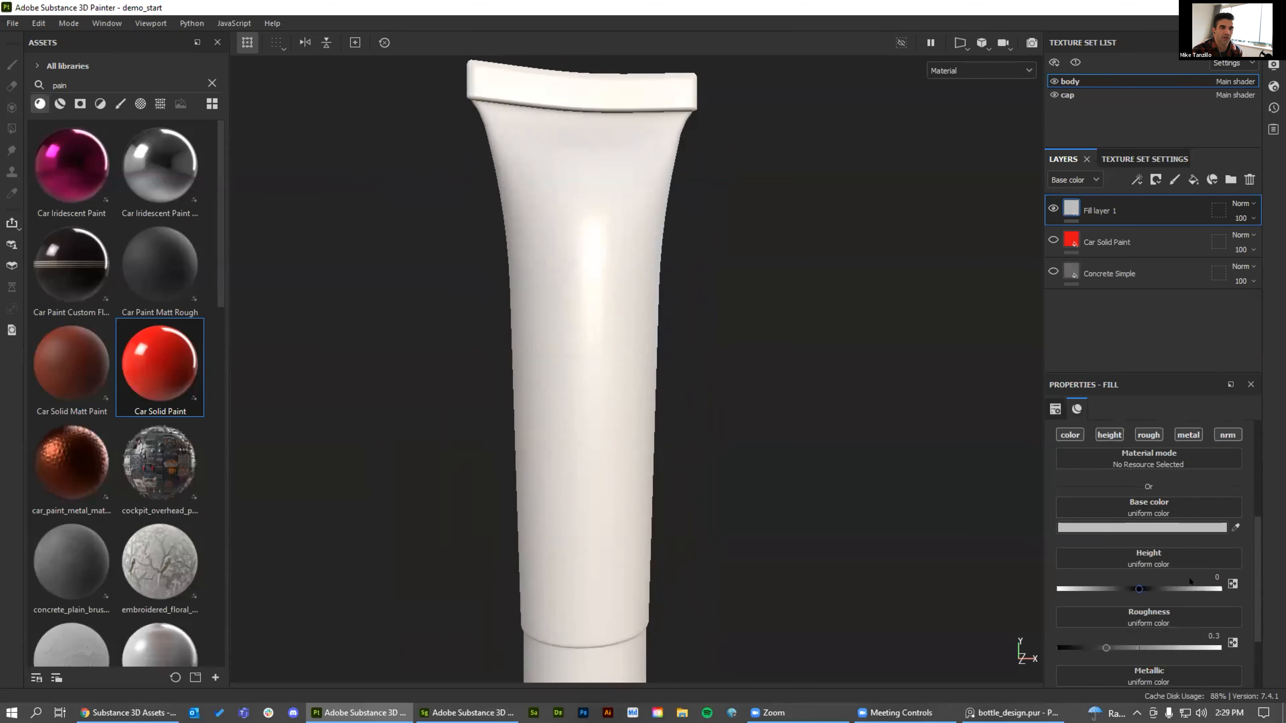
scroll(1189, 581, down, 2)
click(1160, 487)
drag(1106, 471, 1142, 520)
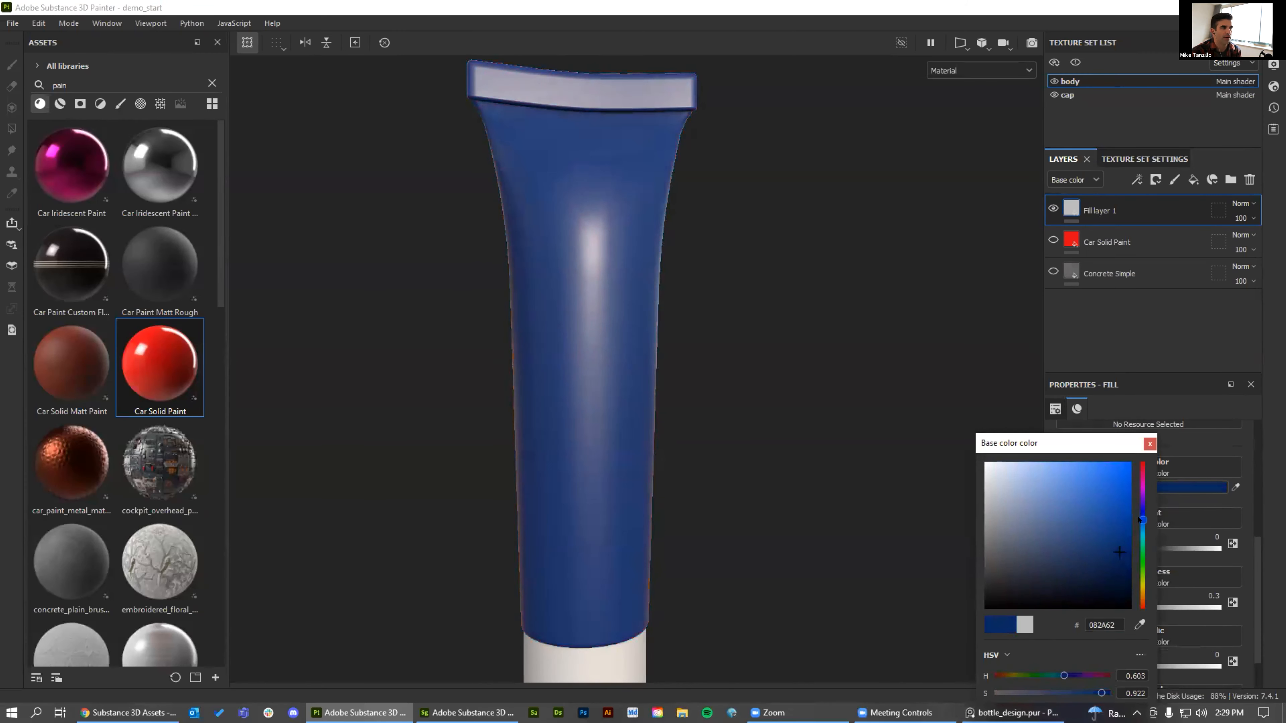
click(1157, 443)
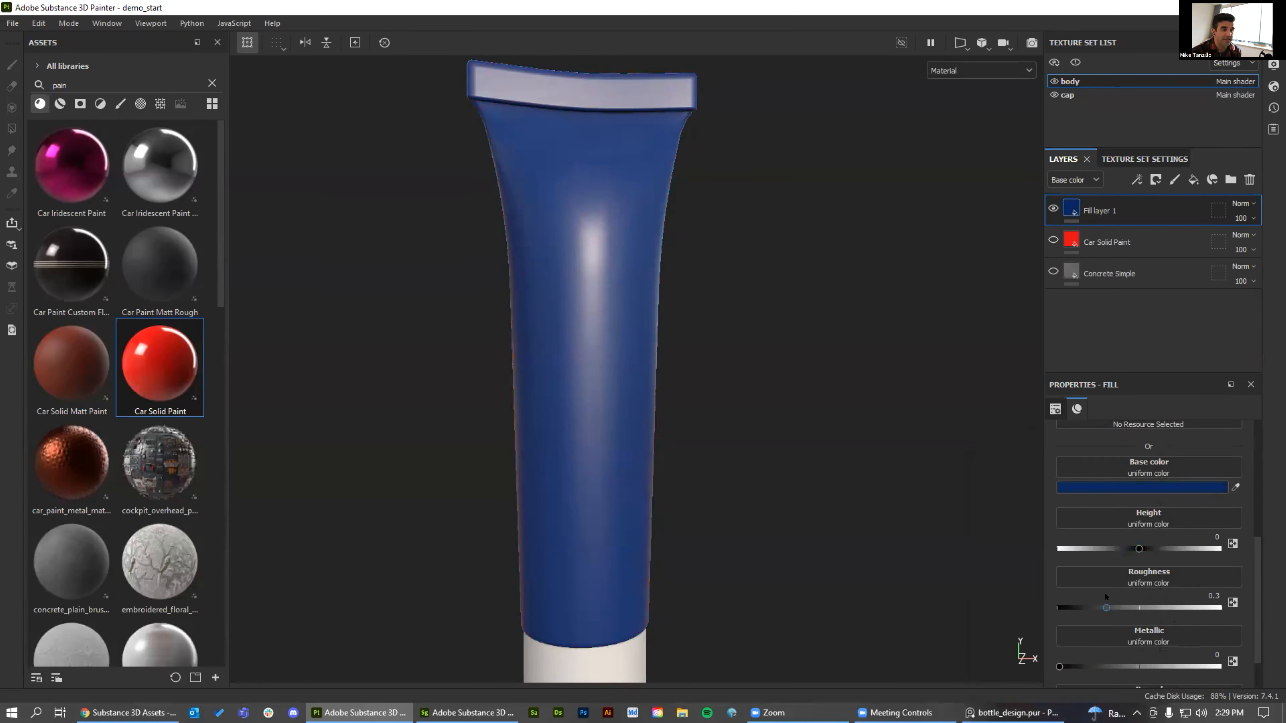
Set the roughness of Fill layer 1 to 0 and its metallic value to 1
drag(1106, 606, 1060, 607)
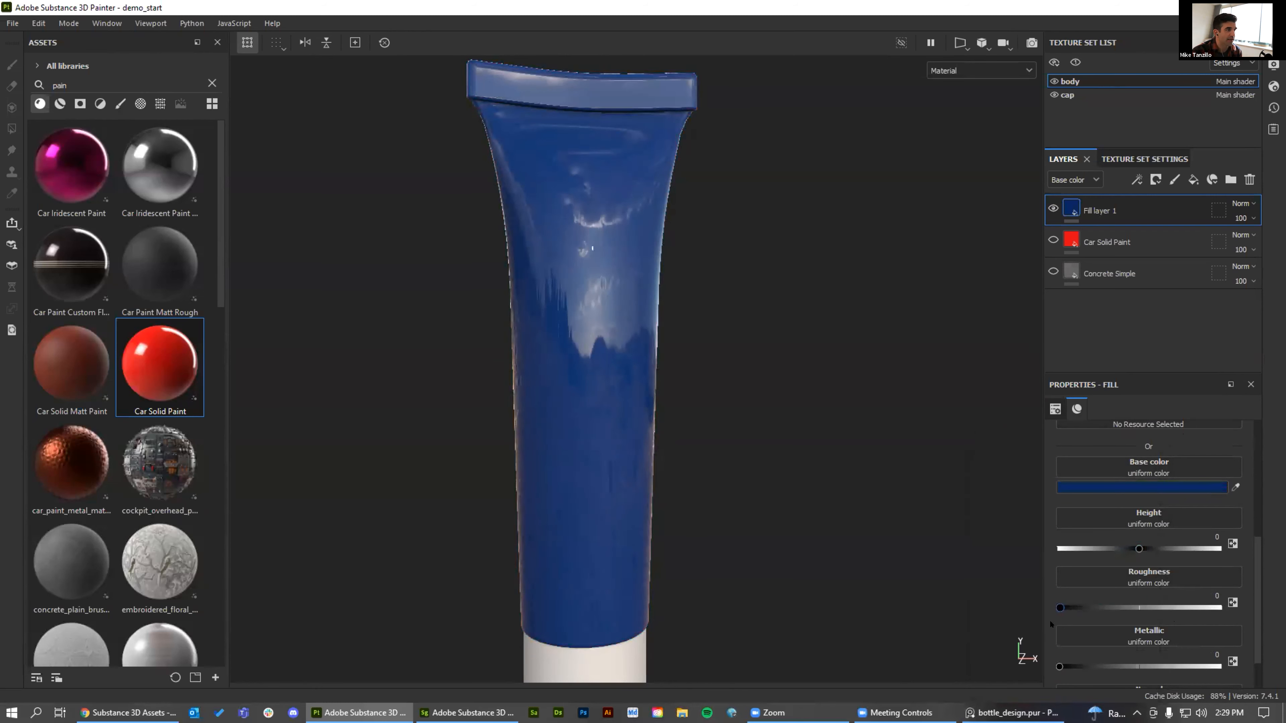
mouse_move(1059, 607)
mouse_down()
mouse_move(1210, 607)
mouse_move(1060, 608)
mouse_up()
drag(1058, 667, 1270, 656)
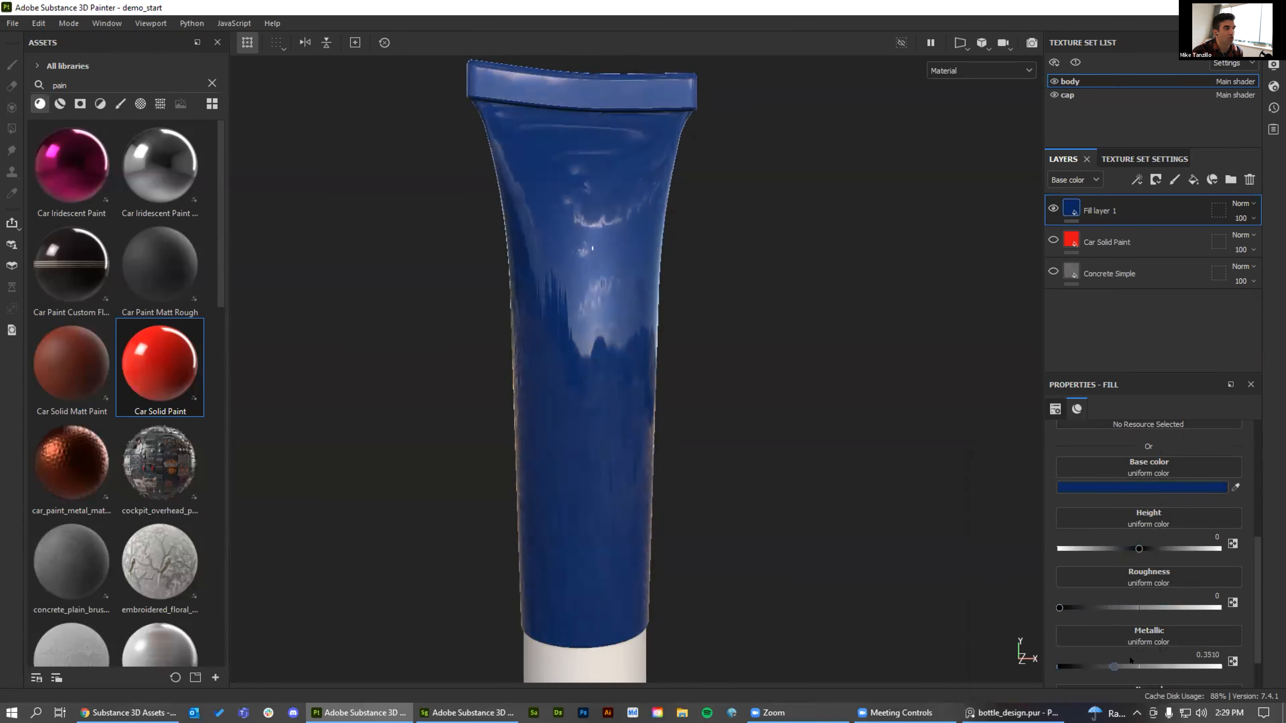
mouse_move(741, 242)
alt+mouse_down()
mouse_move(643, 279)
mouse_move(562, 288)
mouse_move(638, 288)
mouse_move(743, 253)
alt+mouse_up()
Try a roughness of about 0.18 on the metallic blue fill and return it to 0
drag(1059, 608, 1087, 605)
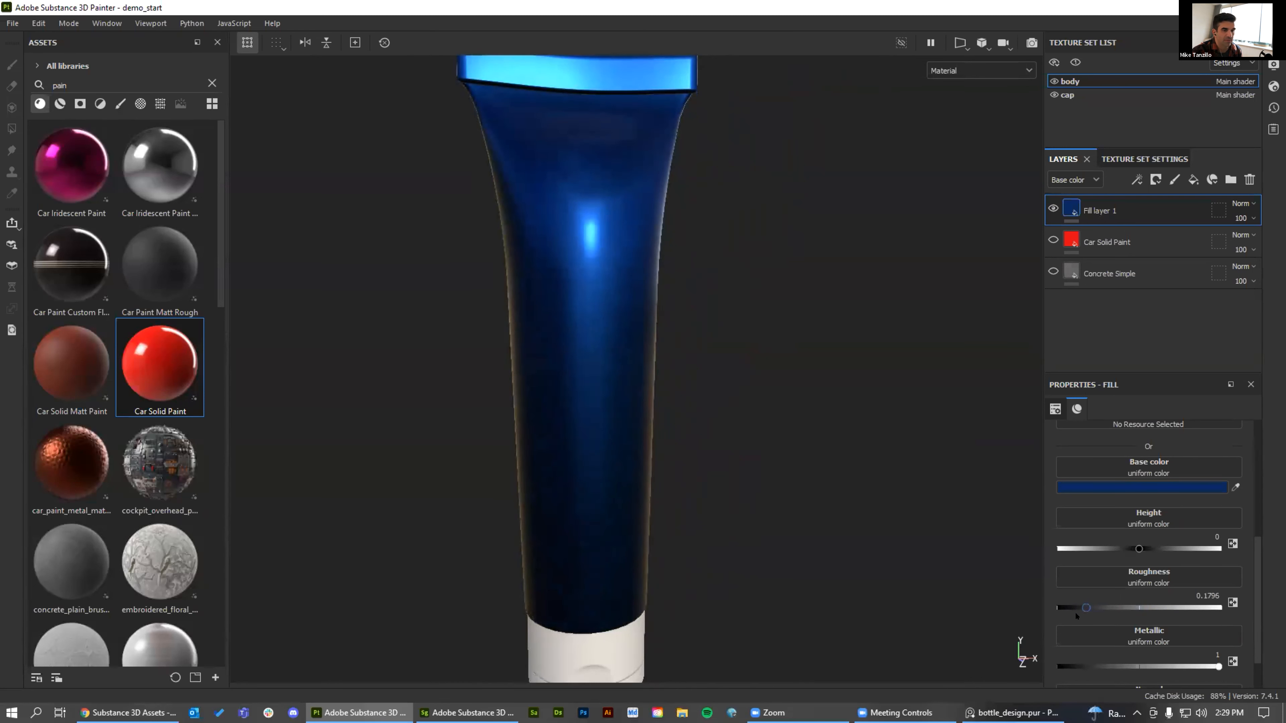
drag(1076, 615, 1058, 608)
scroll(1190, 636, down, 1)
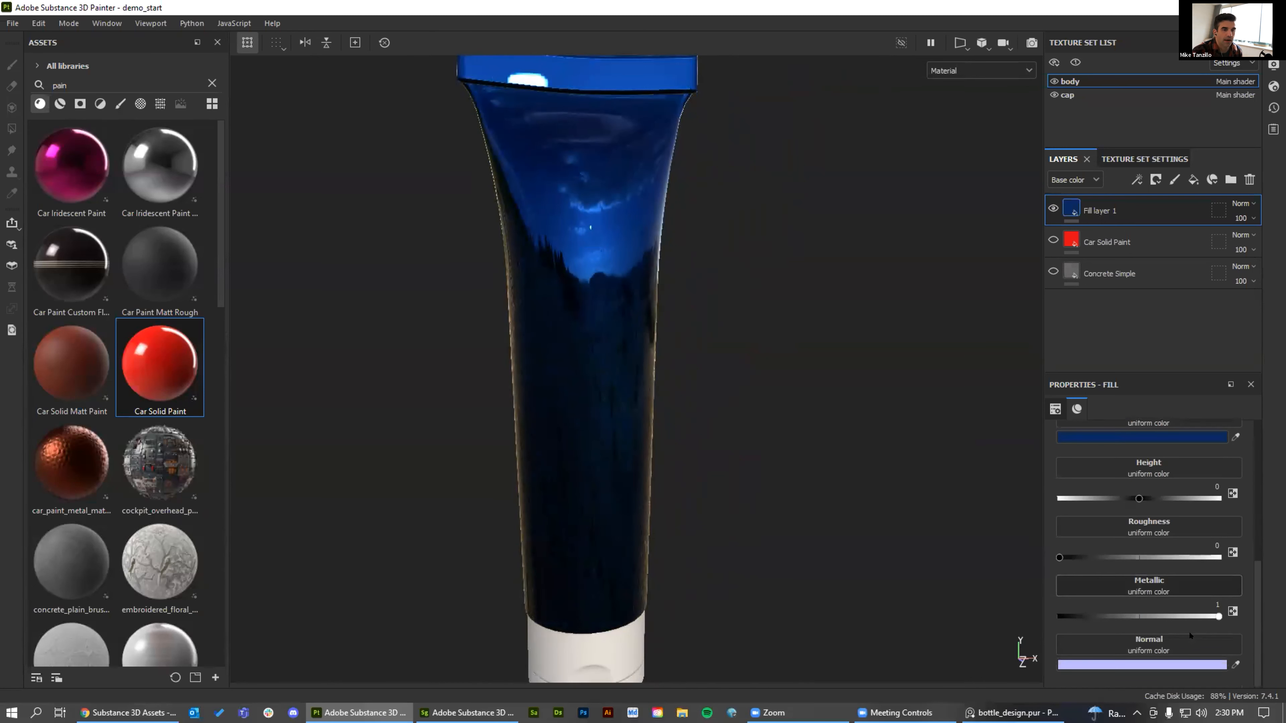
scroll(1128, 636, up, 3)
scroll(1128, 636, down, 1)
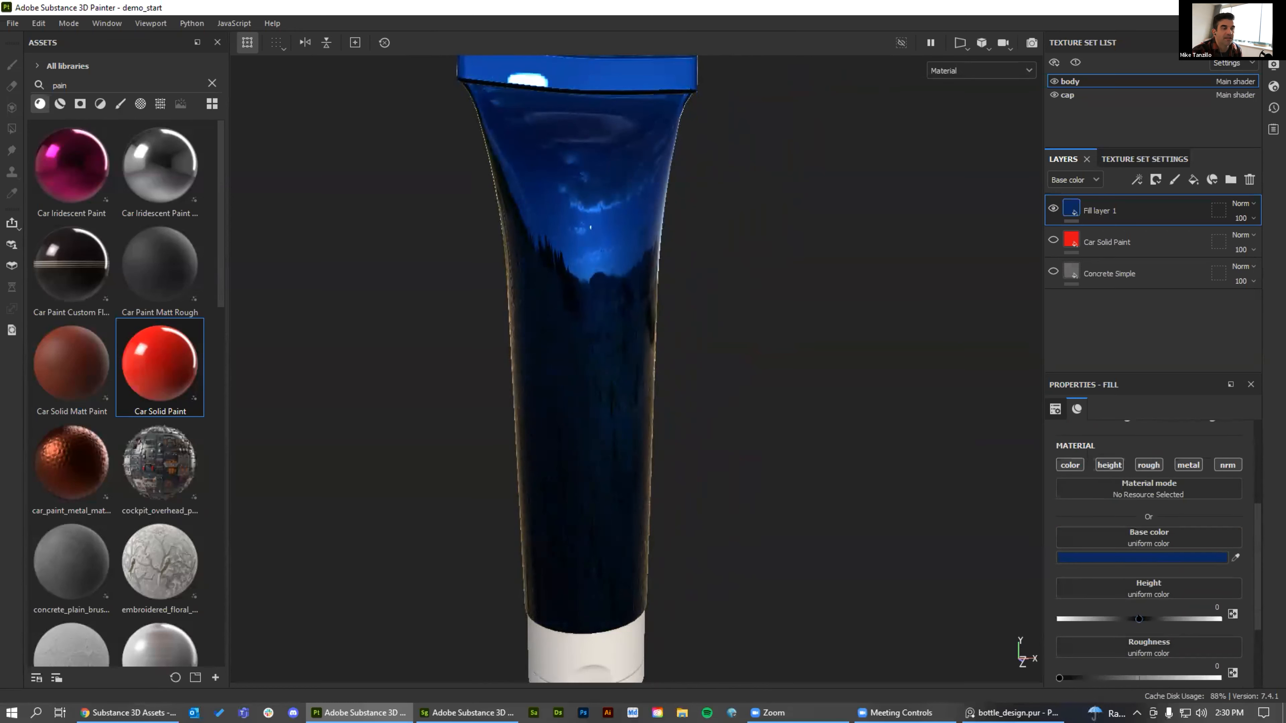
Add a paint layer limited to the height channel, set height to 0.3633, and paint a wavy stroke down the upper tube body
click(1174, 179)
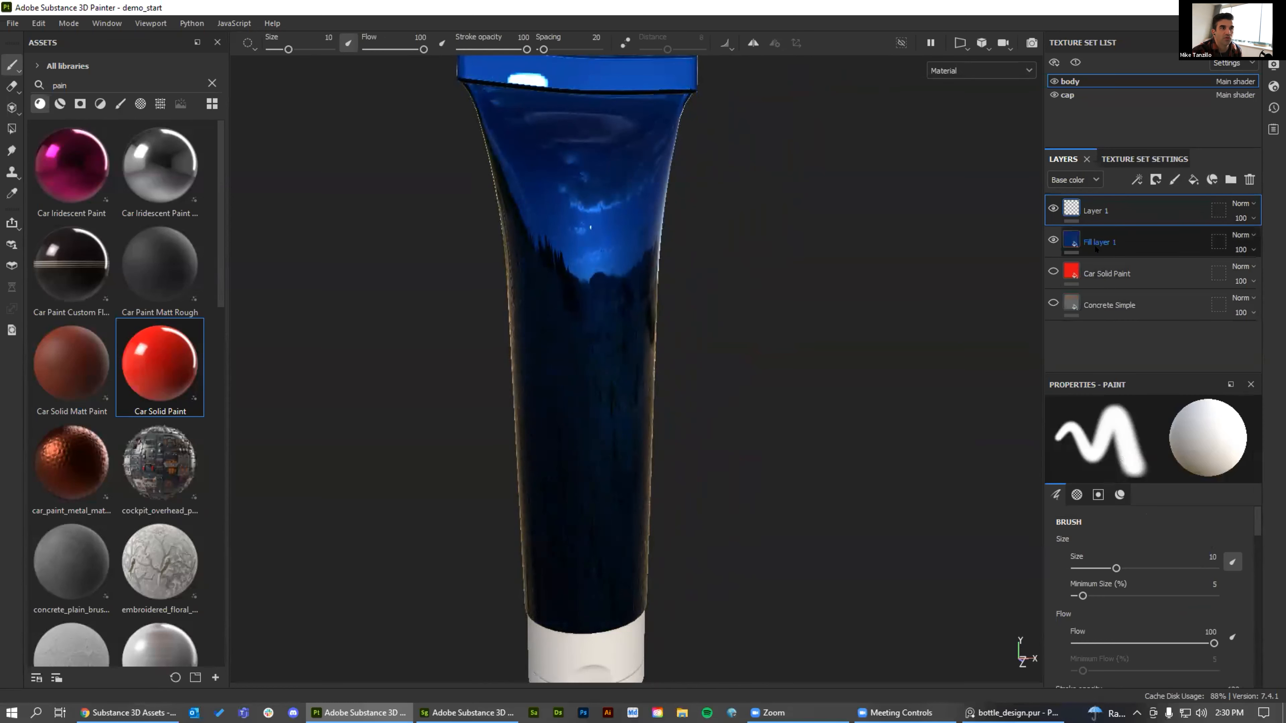
scroll(1071, 635, down, 12)
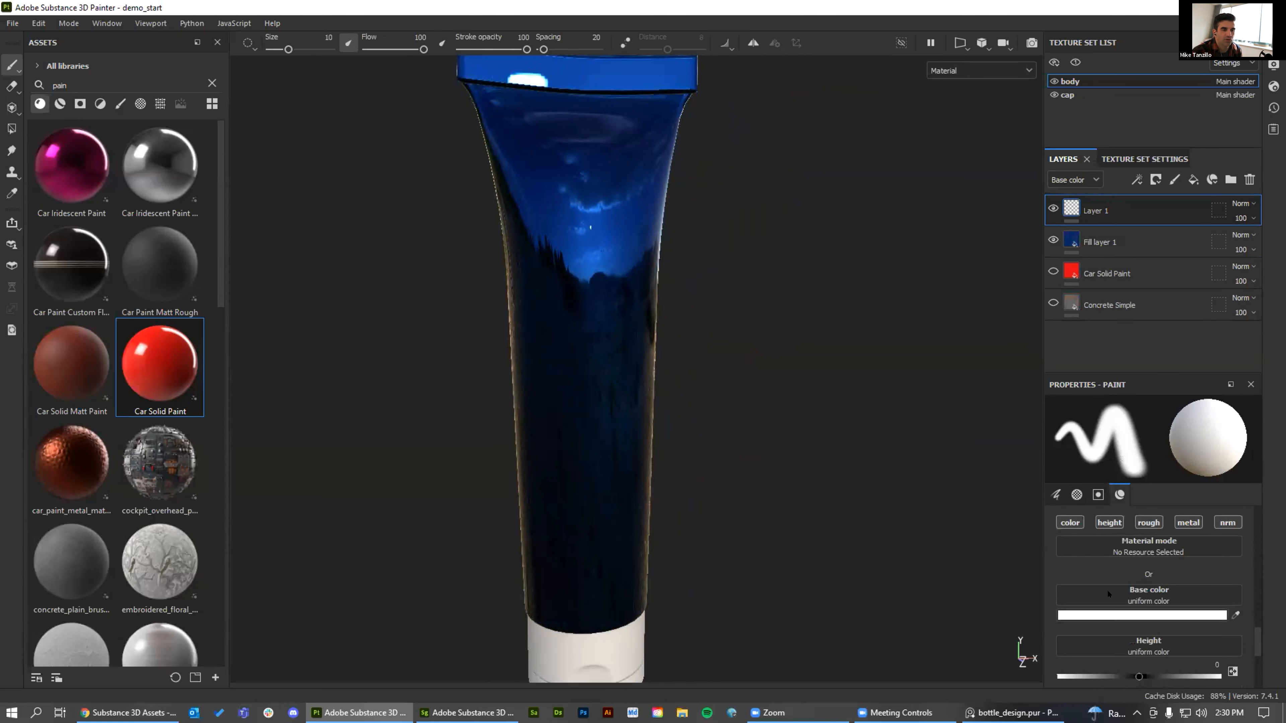
click(1070, 522)
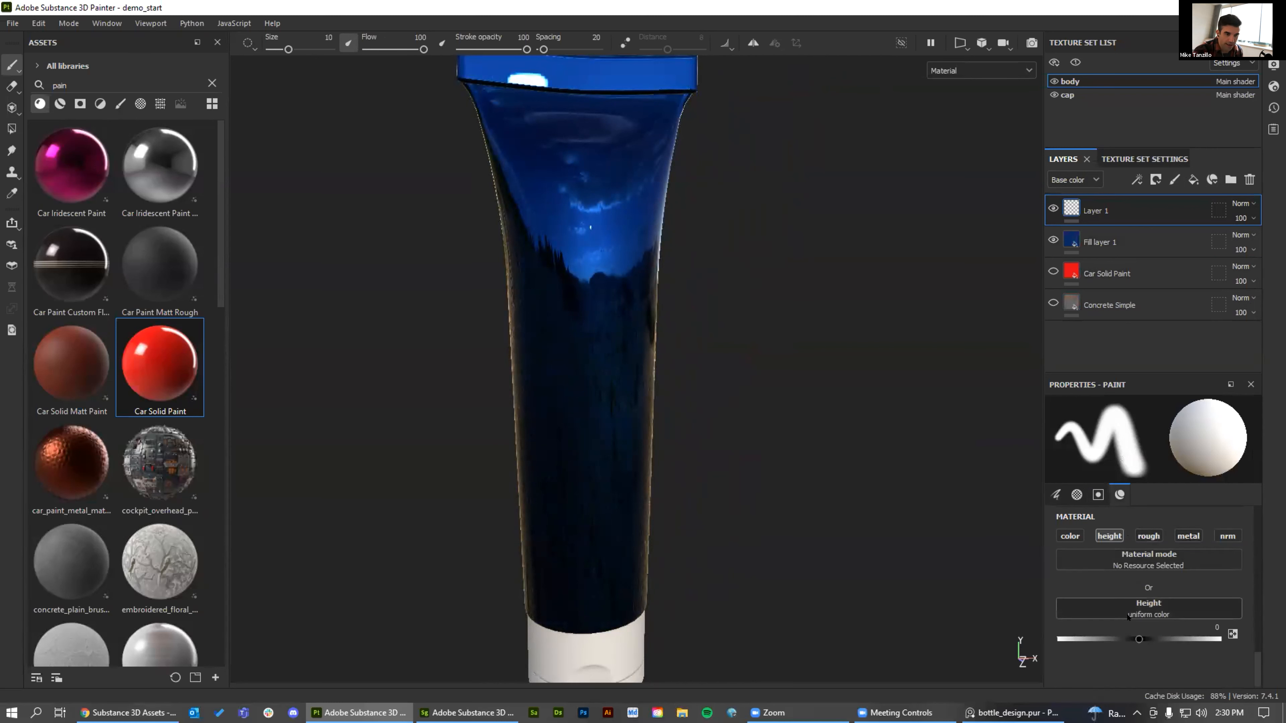
drag(1139, 639, 1137, 638)
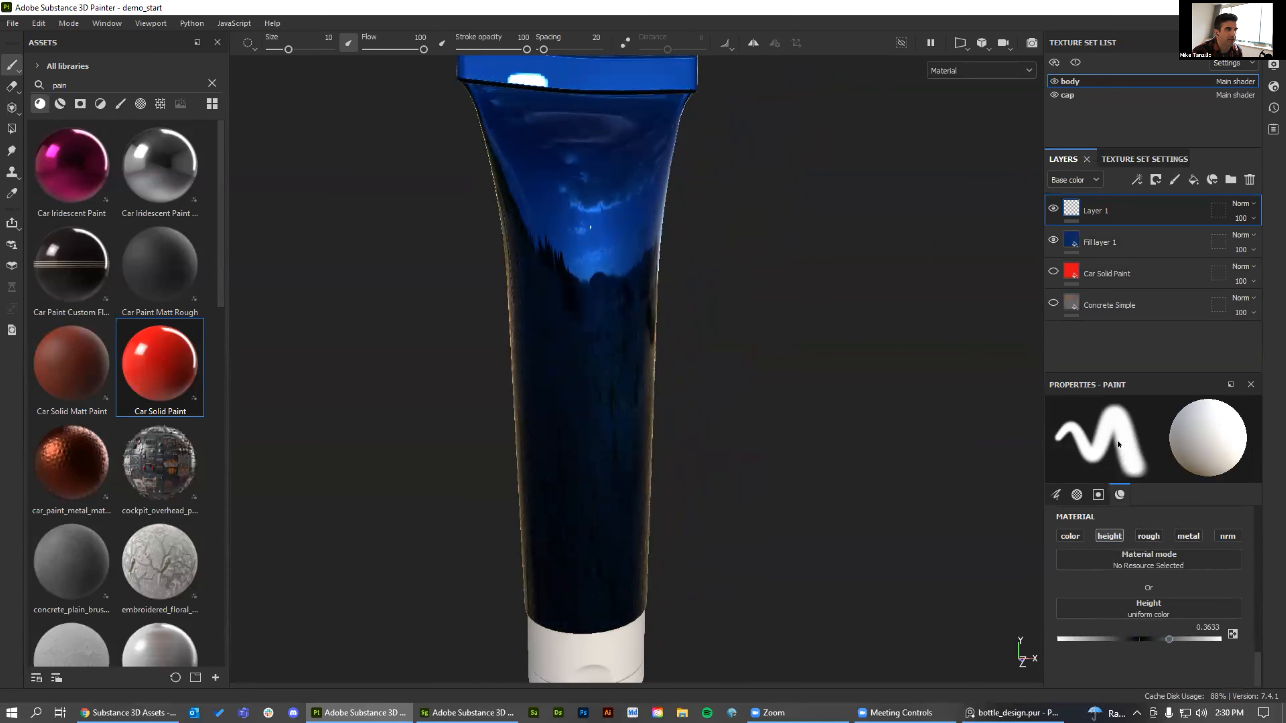
mouse_move(637, 161)
mouse_down()
mouse_move(615, 148)
mouse_move(539, 174)
mouse_move(638, 216)
mouse_move(539, 264)
mouse_move(632, 304)
mouse_move(551, 375)
mouse_move(620, 420)
mouse_move(566, 449)
mouse_move(700, 338)
mouse_move(637, 383)
mouse_up()
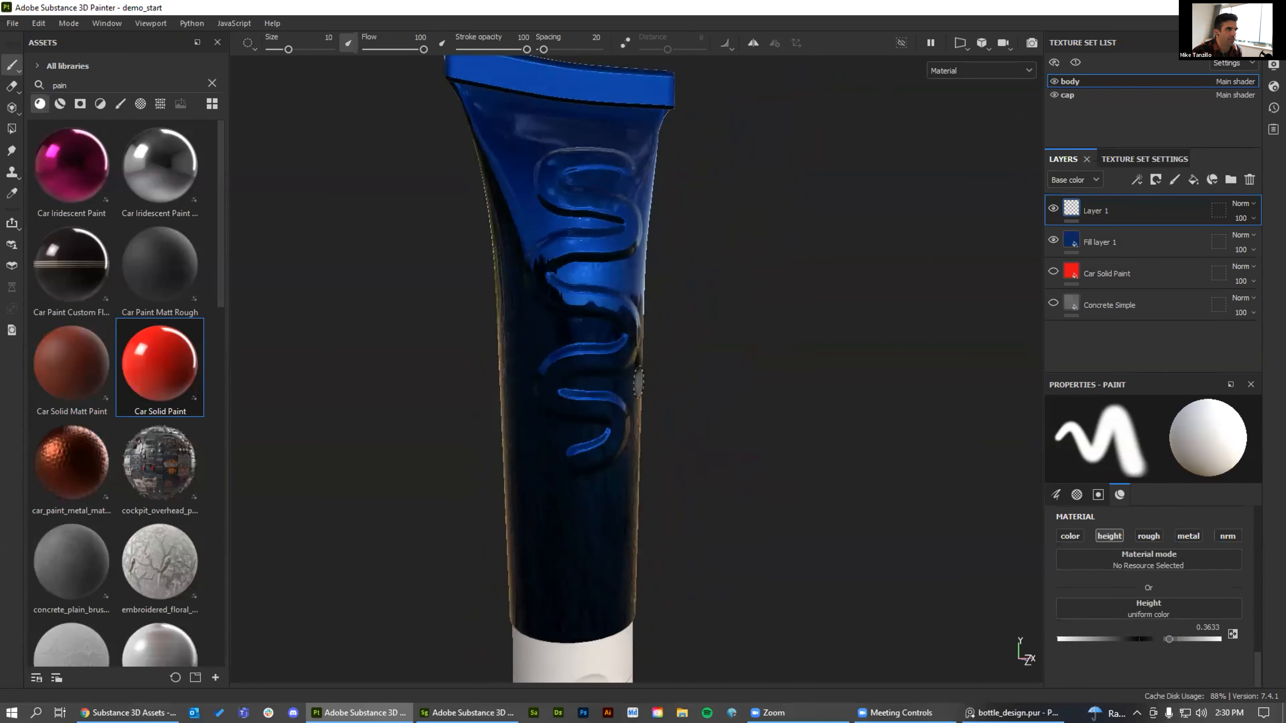
Paint a wavy stroke on the lower tube body with height -0.4449, and undo both painted strokes
drag(1105, 645, 1102, 641)
mouse_move(624, 469)
mouse_down()
mouse_move(521, 496)
mouse_move(627, 563)
mouse_move(544, 605)
mouse_move(599, 598)
mouse_up()
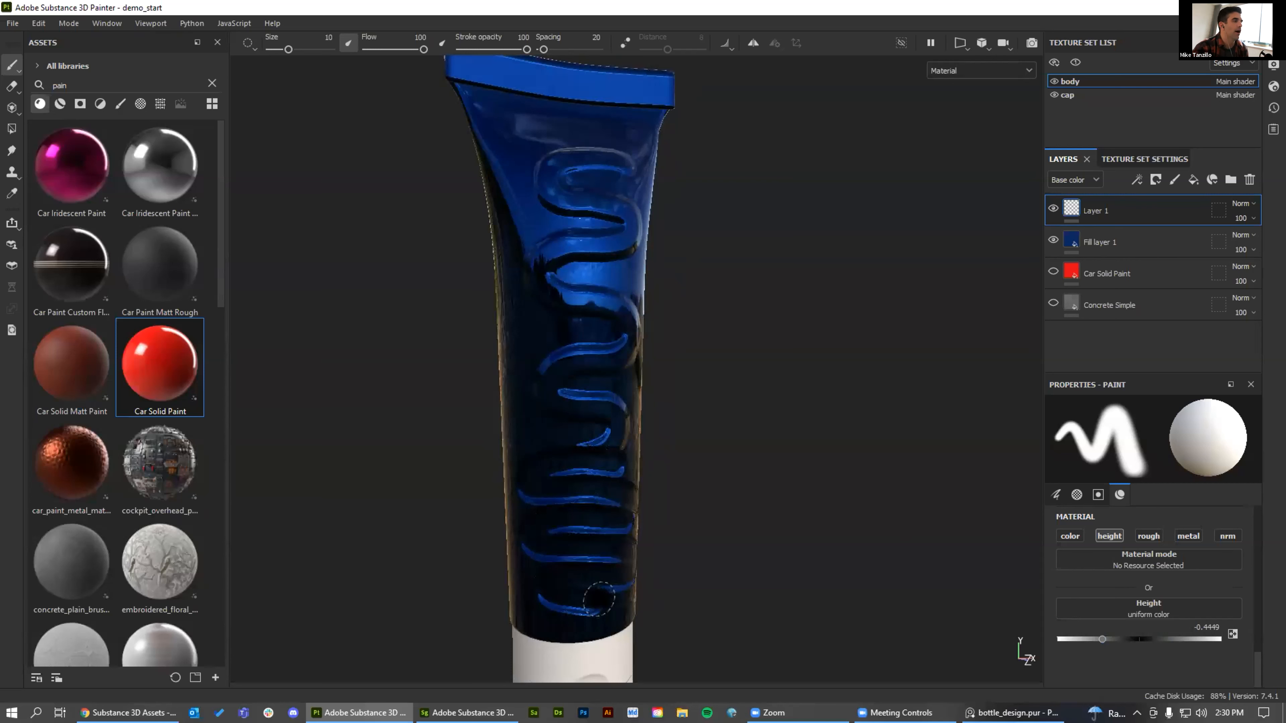
key(ctrl+z)
key(ctrl+z)
Browse the brush assets and select the Knife Painting Soft brush for the tube body
alt+middle_drag(641, 170, 641, 304)
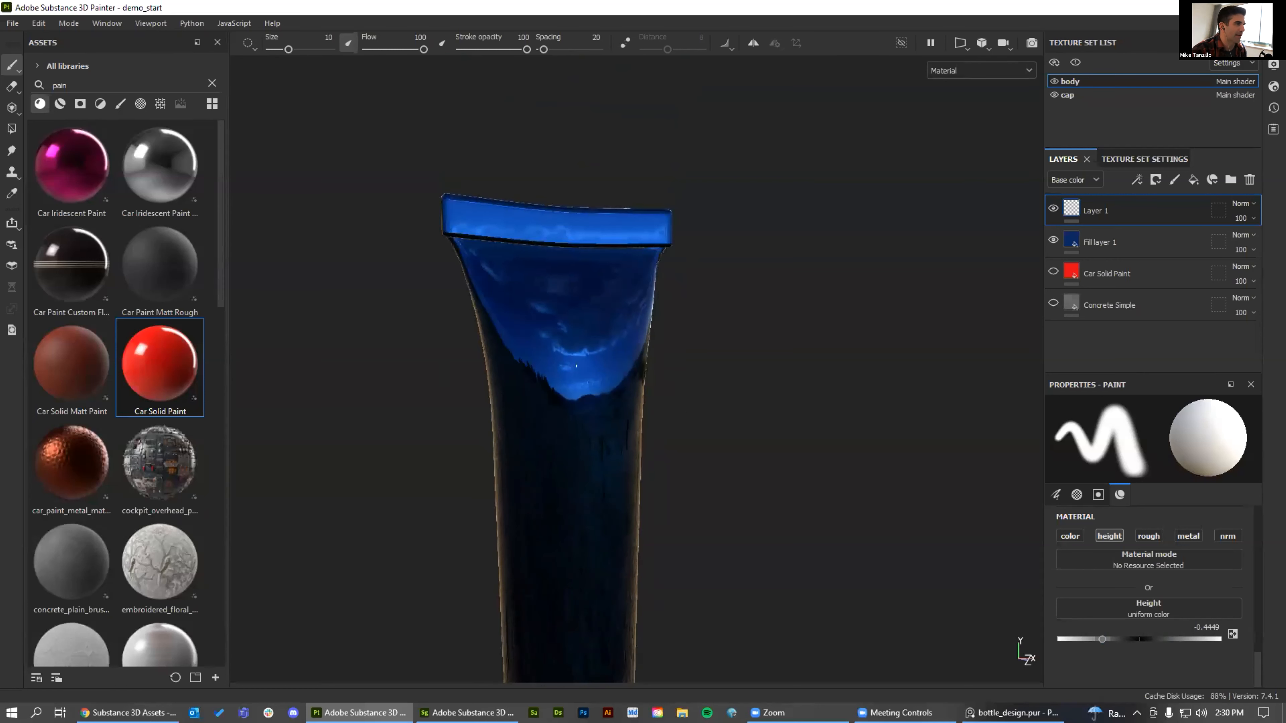
alt+drag(612, 287, 583, 267)
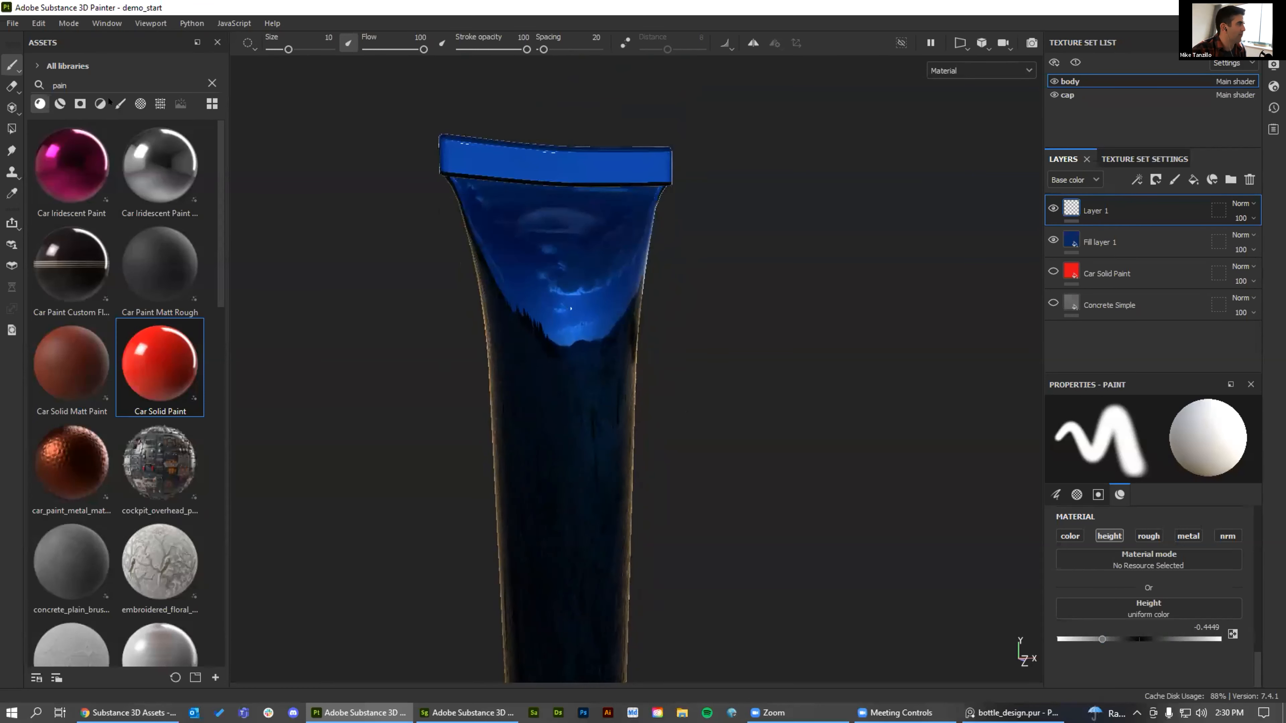
click(120, 104)
scroll(156, 306, down, 5)
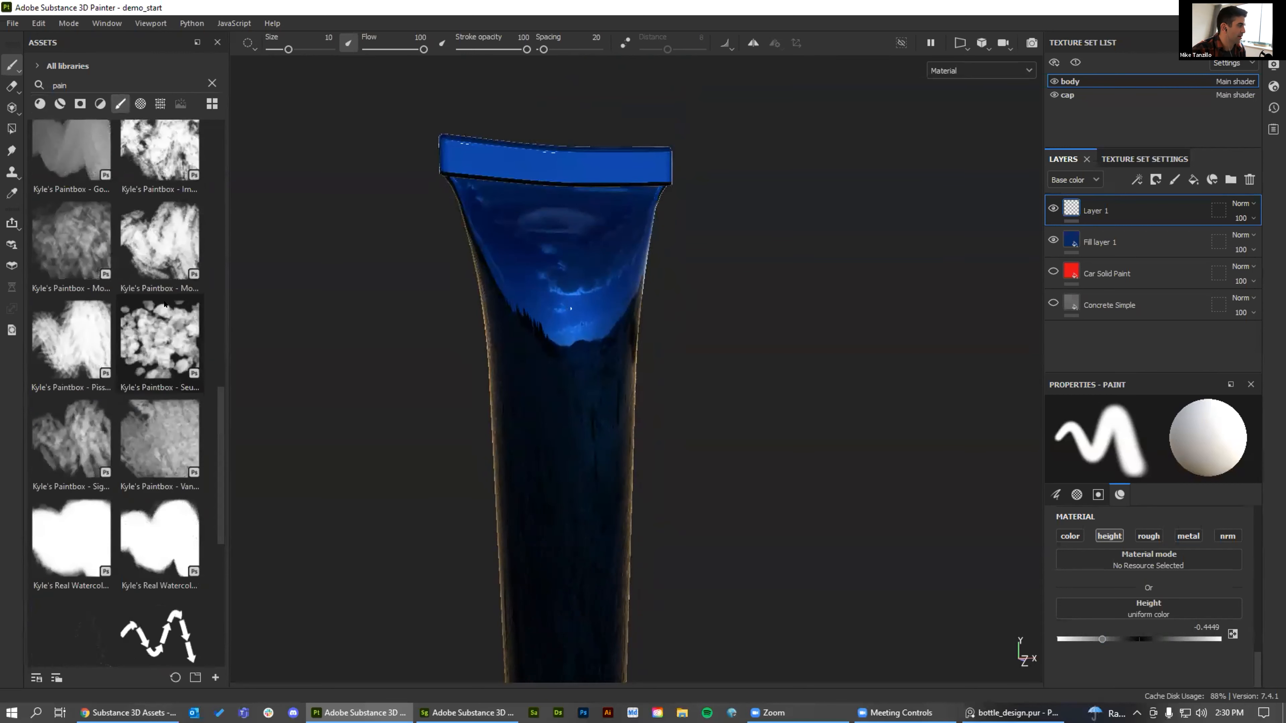
scroll(132, 301, down, 5)
scroll(130, 309, up, 7)
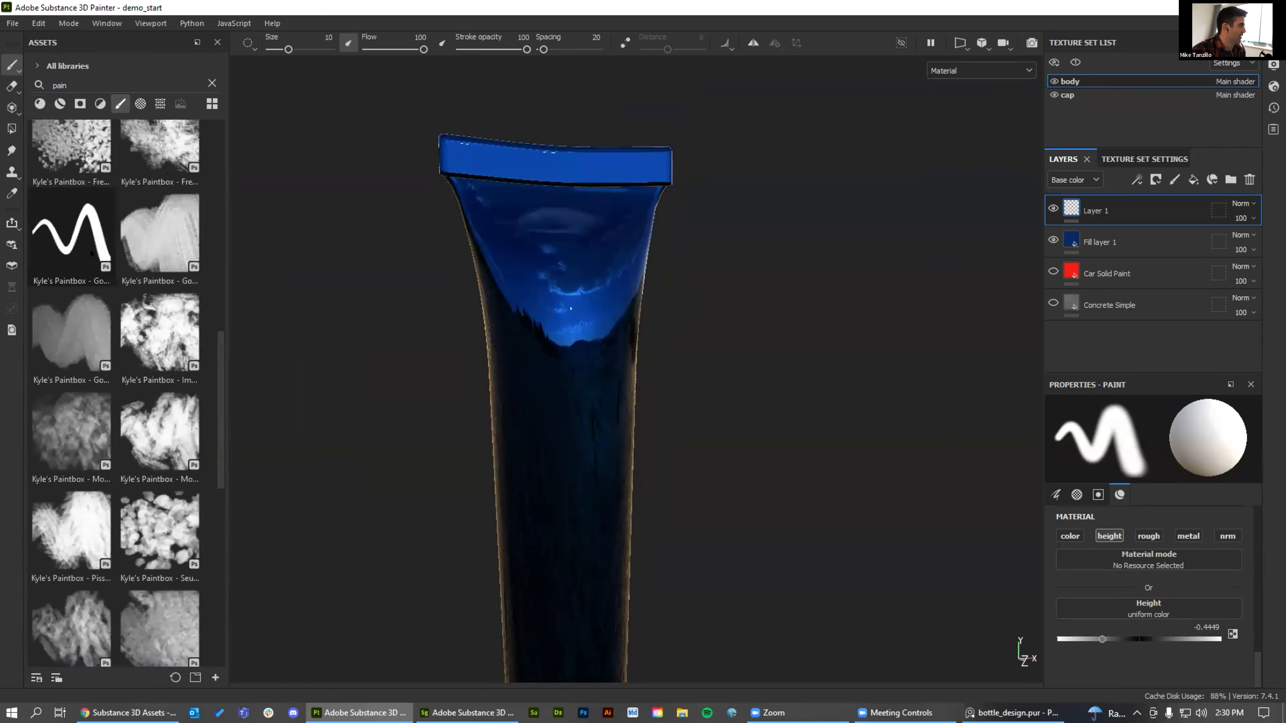
scroll(130, 312, down, 5)
scroll(130, 306, up, 8)
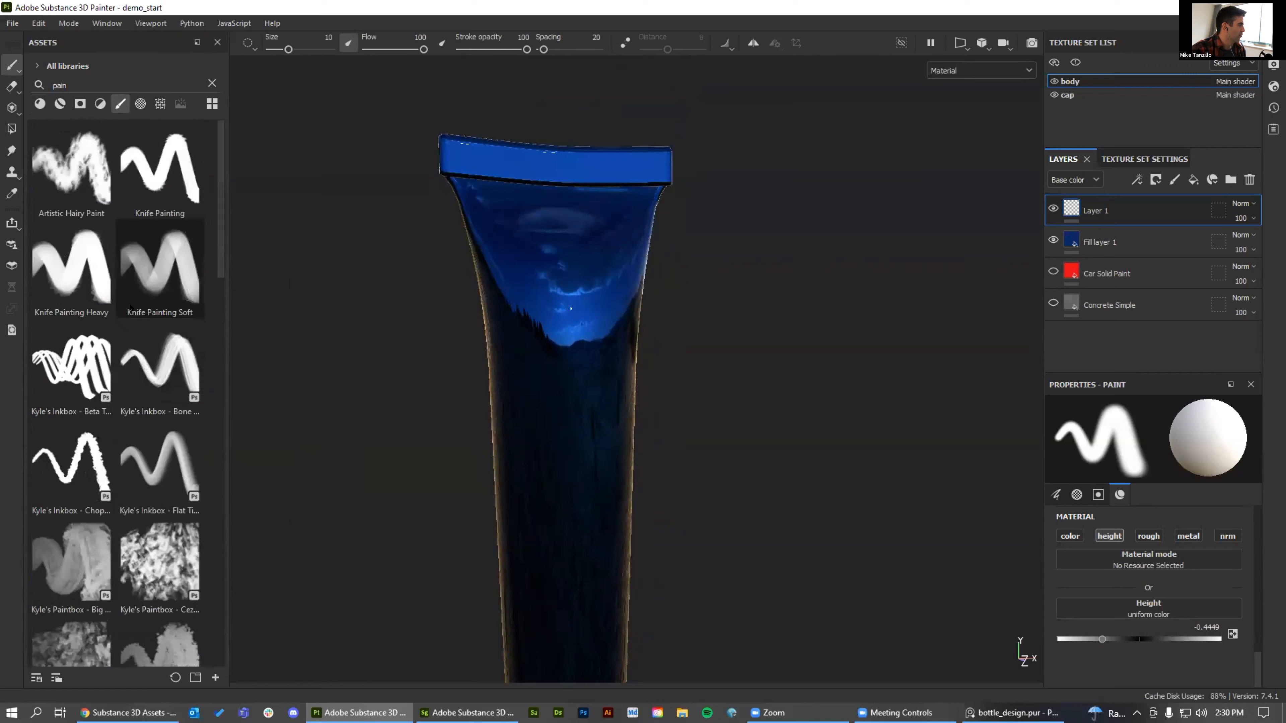
scroll(131, 307, up, 3)
click(160, 268)
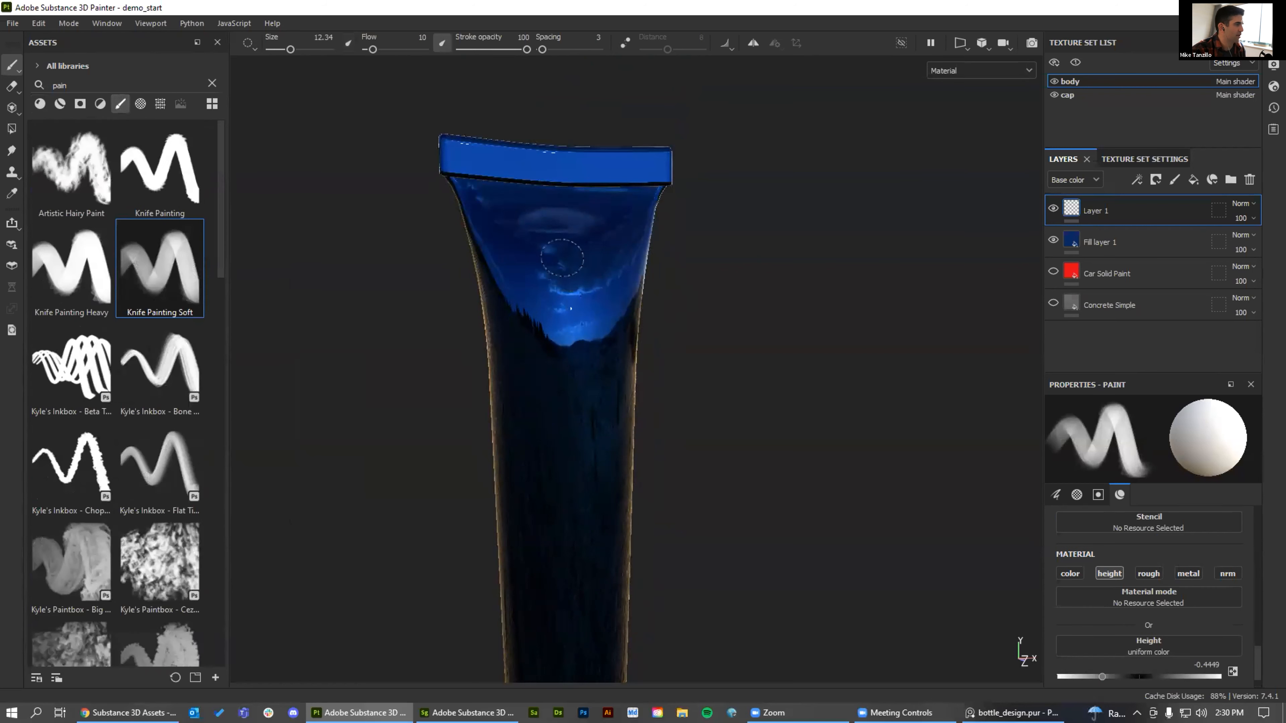
Paint a stroke down the tube with the Knife Painting Soft brush, and undo it along with the paint layer
mouse_move(536, 250)
mouse_down()
mouse_move(607, 309)
mouse_move(519, 356)
mouse_move(623, 405)
mouse_move(585, 481)
mouse_move(577, 568)
mouse_up()
key(ctrl+z)
key(ctrl+z)
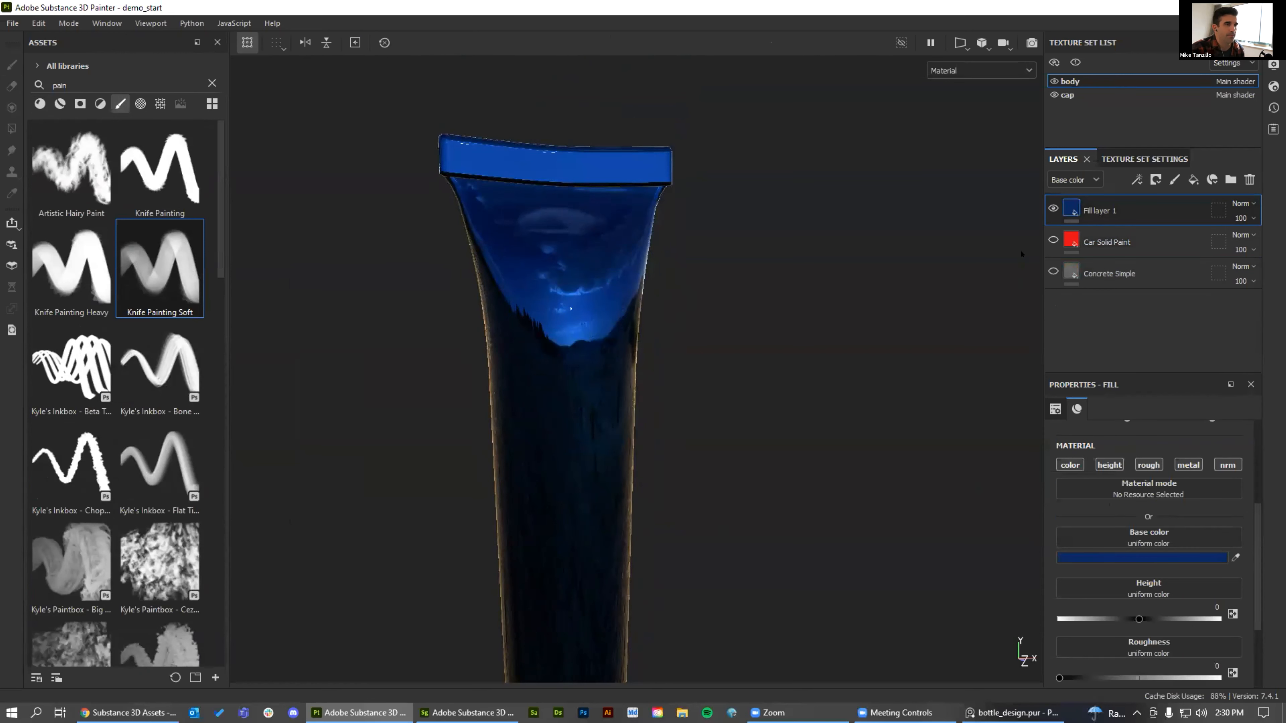
Show the Concrete Simple and Car Solid Paint layers again beneath the blue fill layer
click(1053, 271)
click(1053, 240)
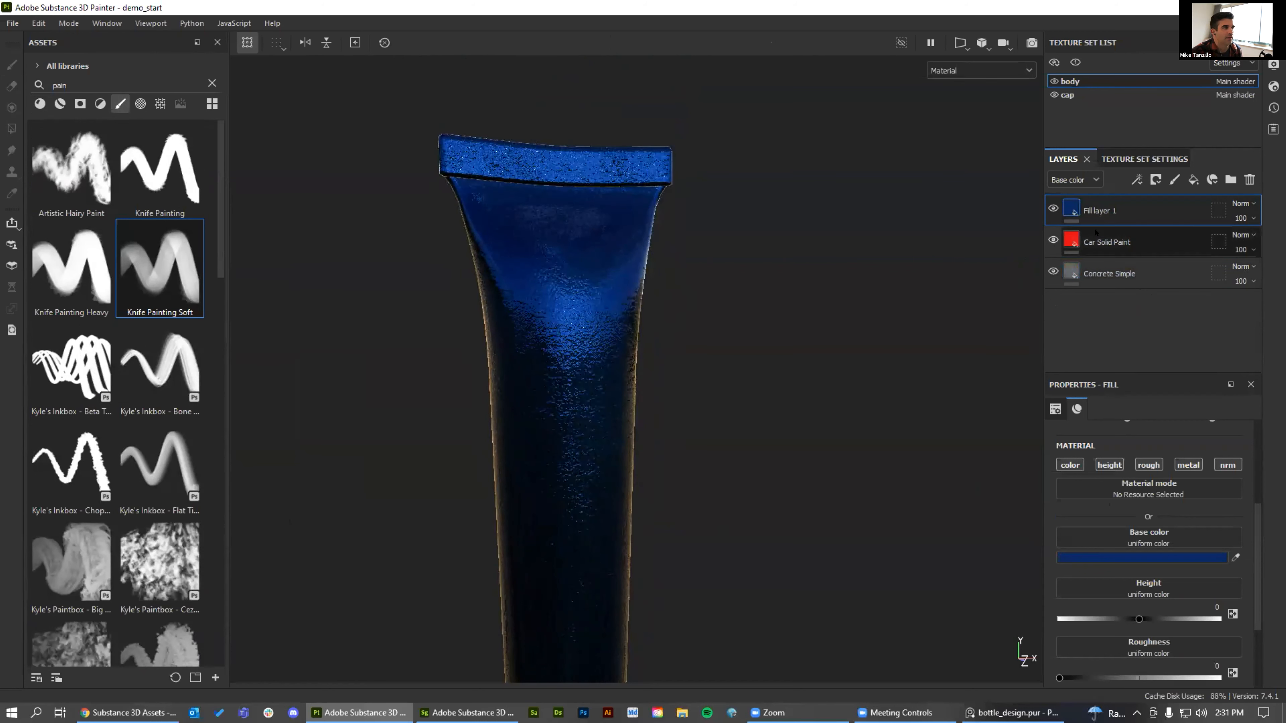
Toggle the blue fill layer's visibility off and on to compare the tube with and without it
click(1052, 207)
click(1052, 208)
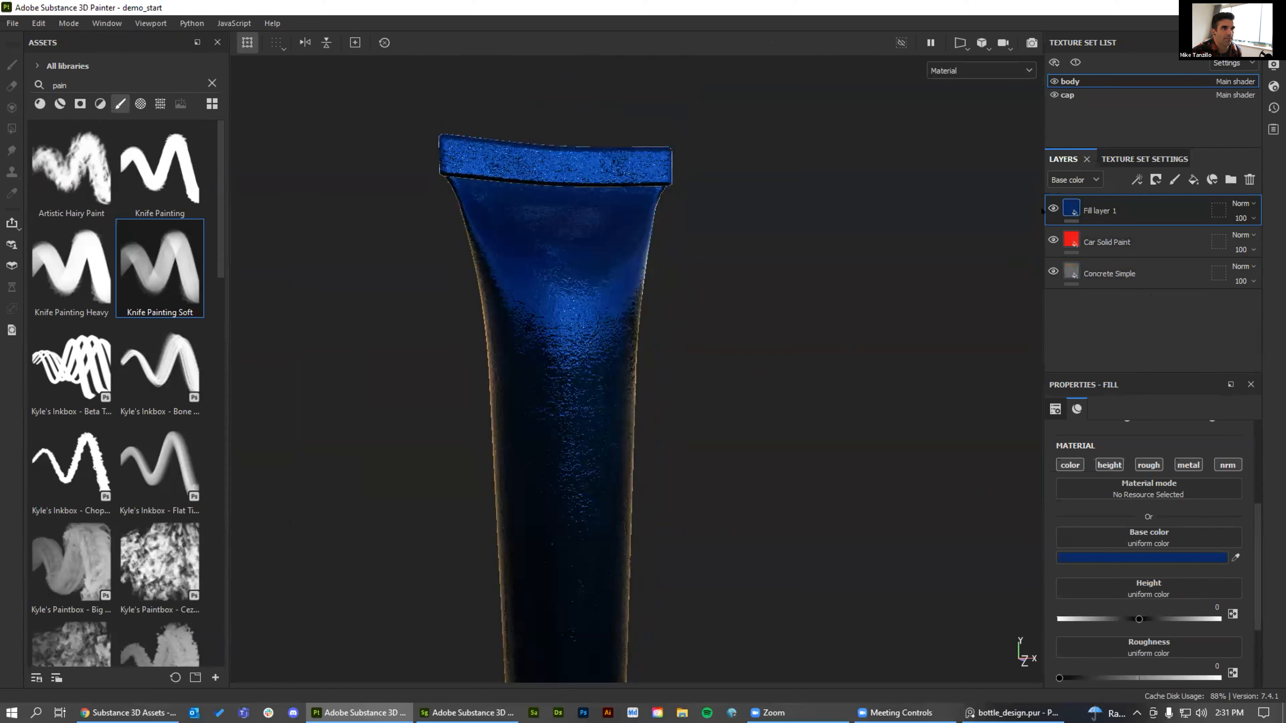
click(1052, 207)
click(1052, 207)
scroll(686, 328, down, 2)
scroll(686, 327, up, 1)
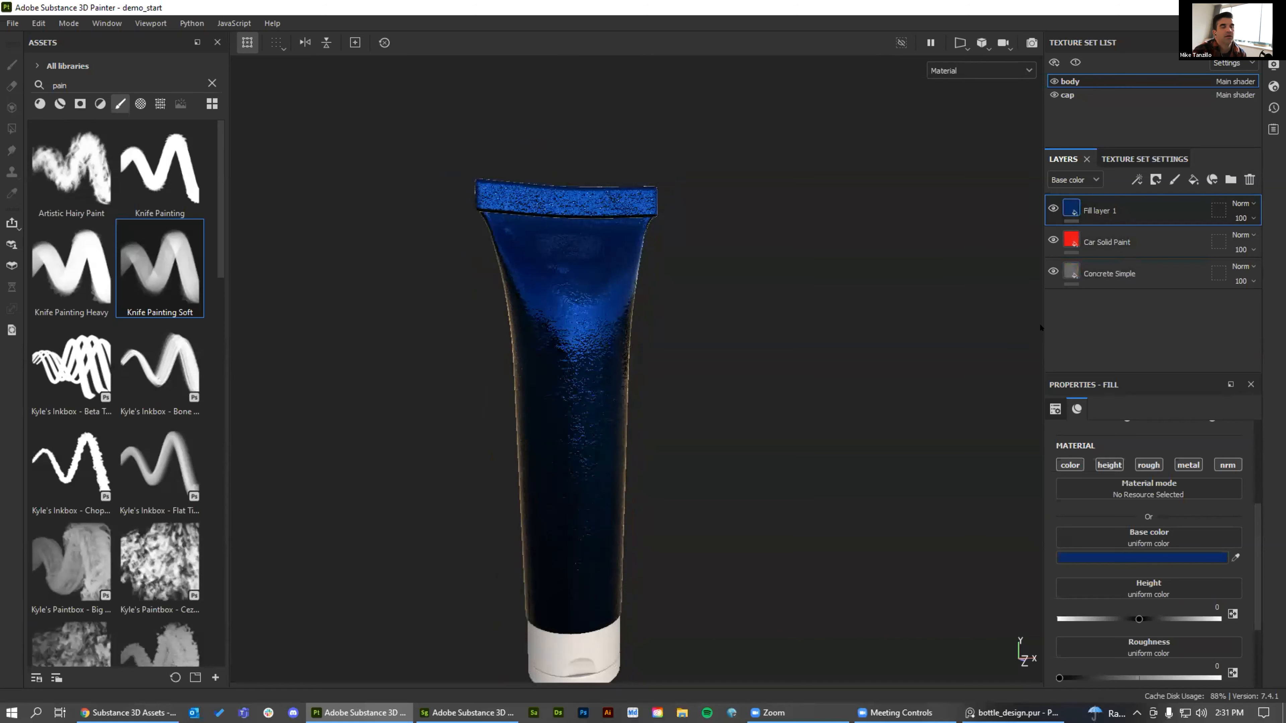
Add a black mask to the blue fill layer
click(1155, 179)
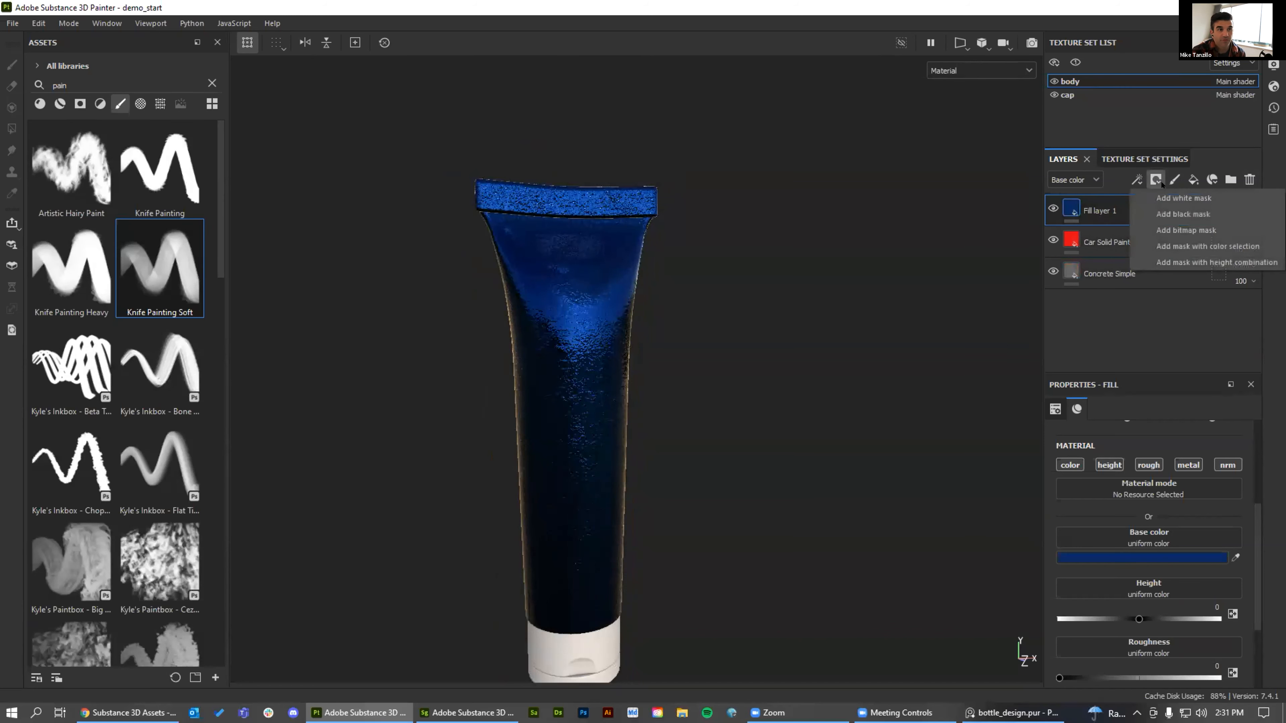
click(1183, 212)
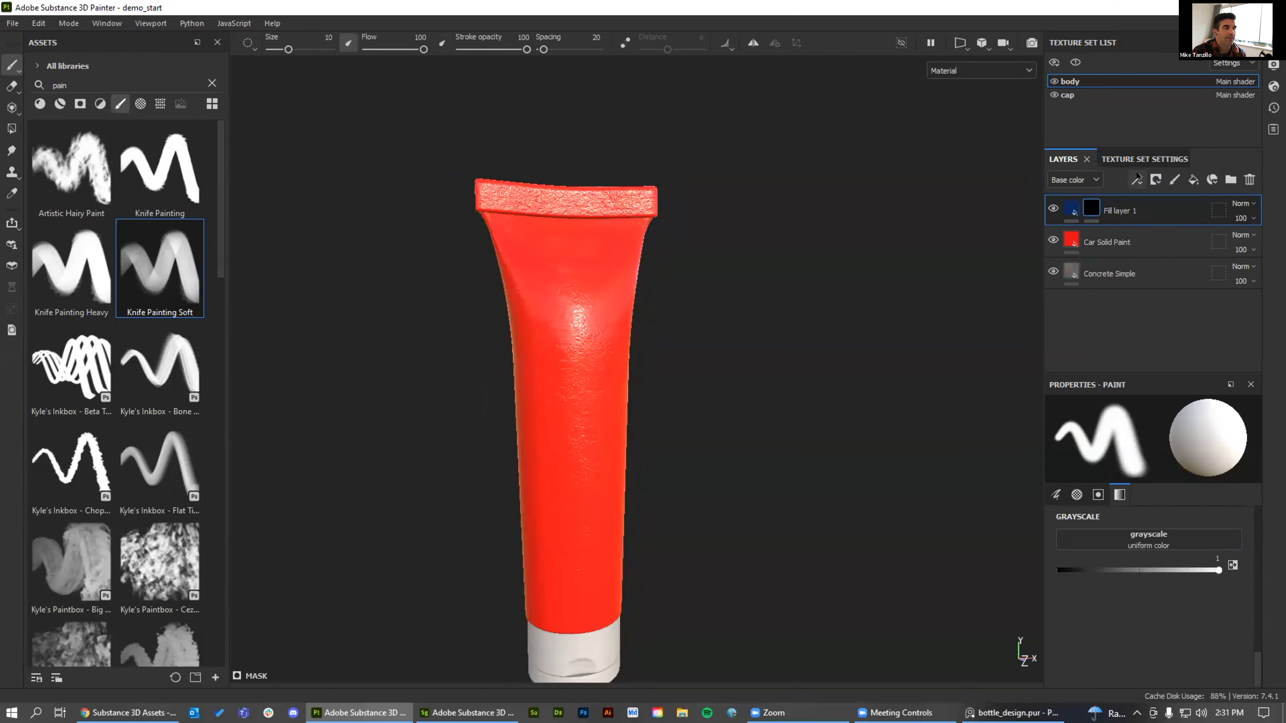
Try a paint effect on the mask with a stroke across the tube body, and undo the stroke and the effect
click(1137, 179)
click(1181, 219)
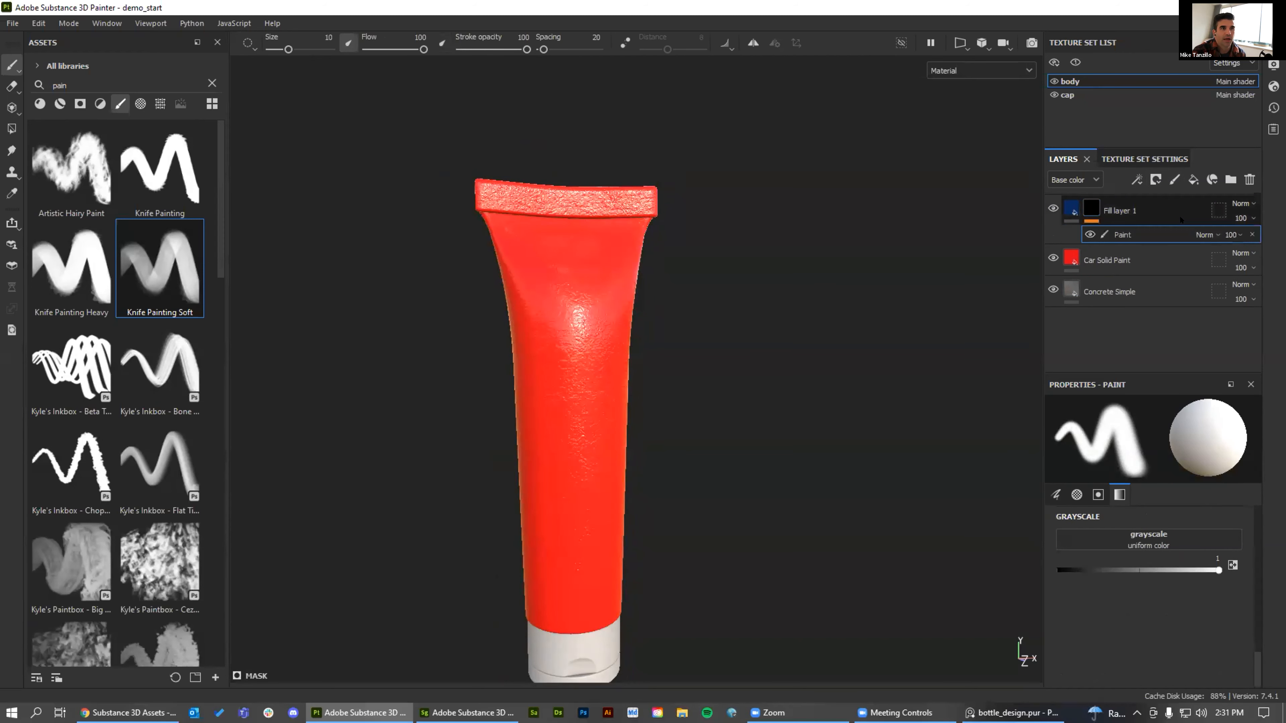
mouse_move(633, 274)
mouse_down()
mouse_move(511, 301)
mouse_move(519, 370)
mouse_move(631, 420)
mouse_move(554, 476)
mouse_up()
key(ctrl+z)
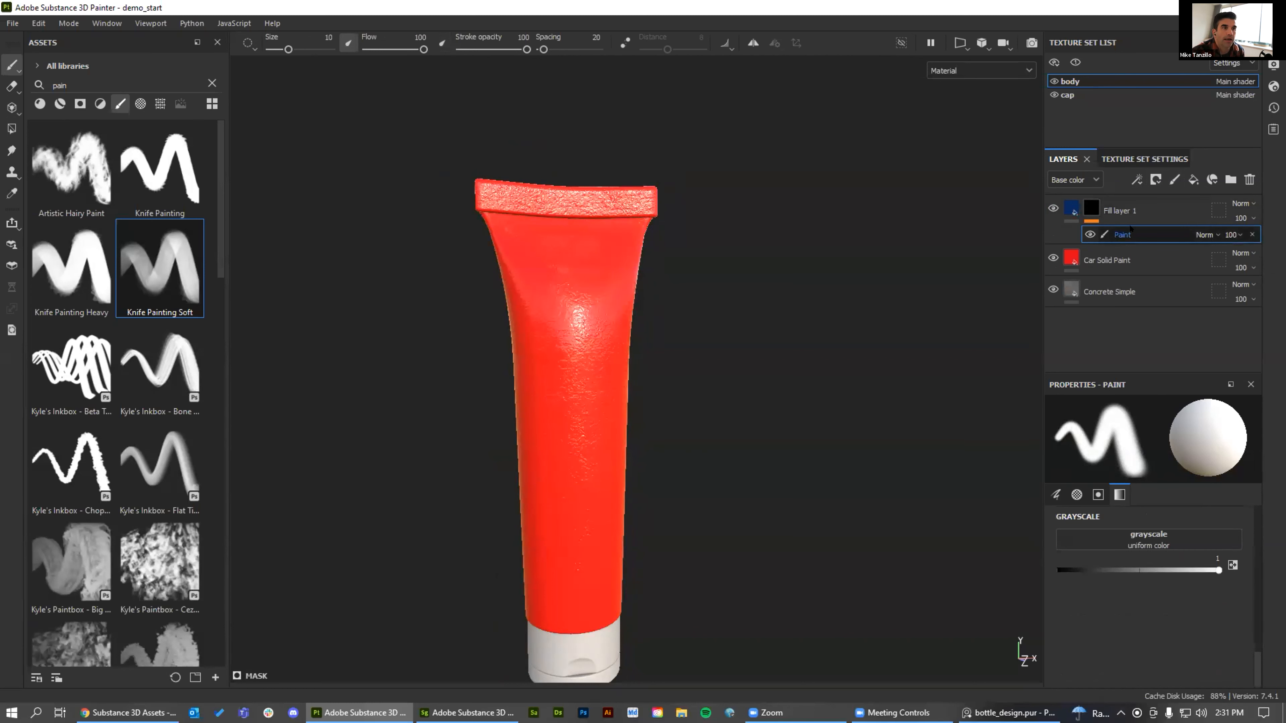
key(ctrl+z)
Add a fill effect to the blue layer's mask and assign the Checker 1 texture to its grayscale
click(1136, 179)
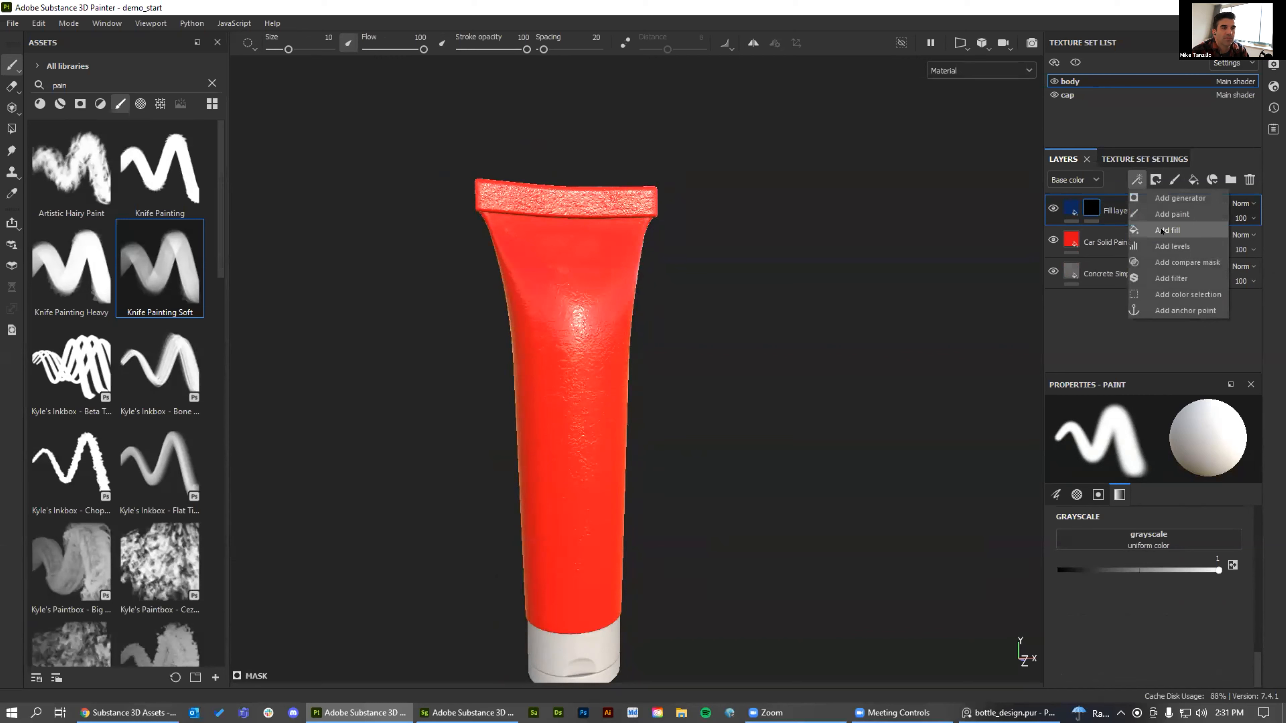
click(1161, 230)
click(1174, 470)
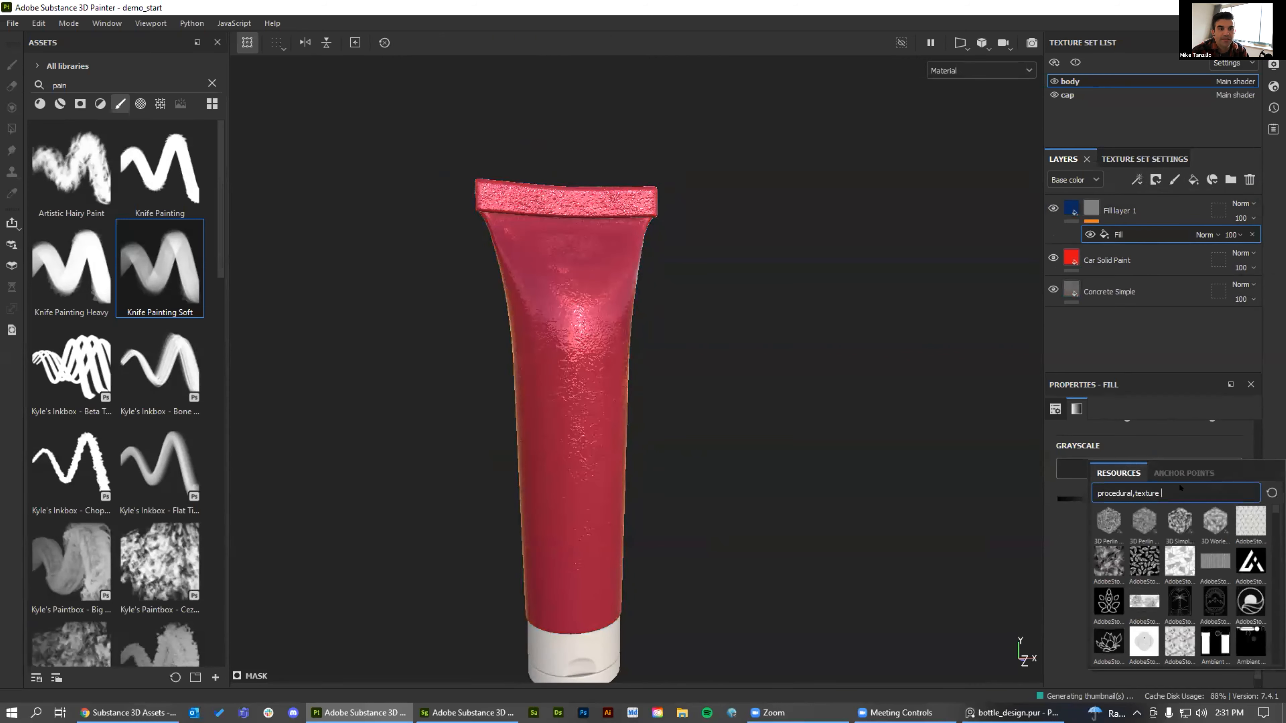
click(1180, 489)
text(check)
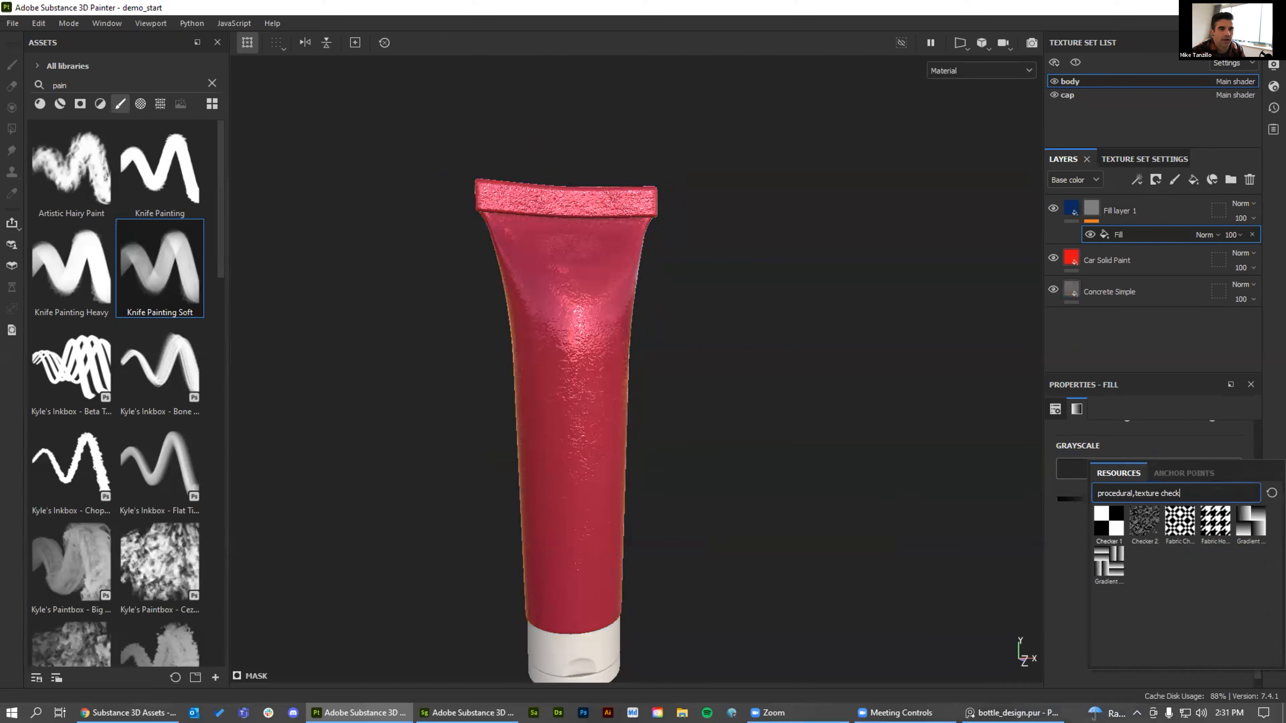
click(1106, 522)
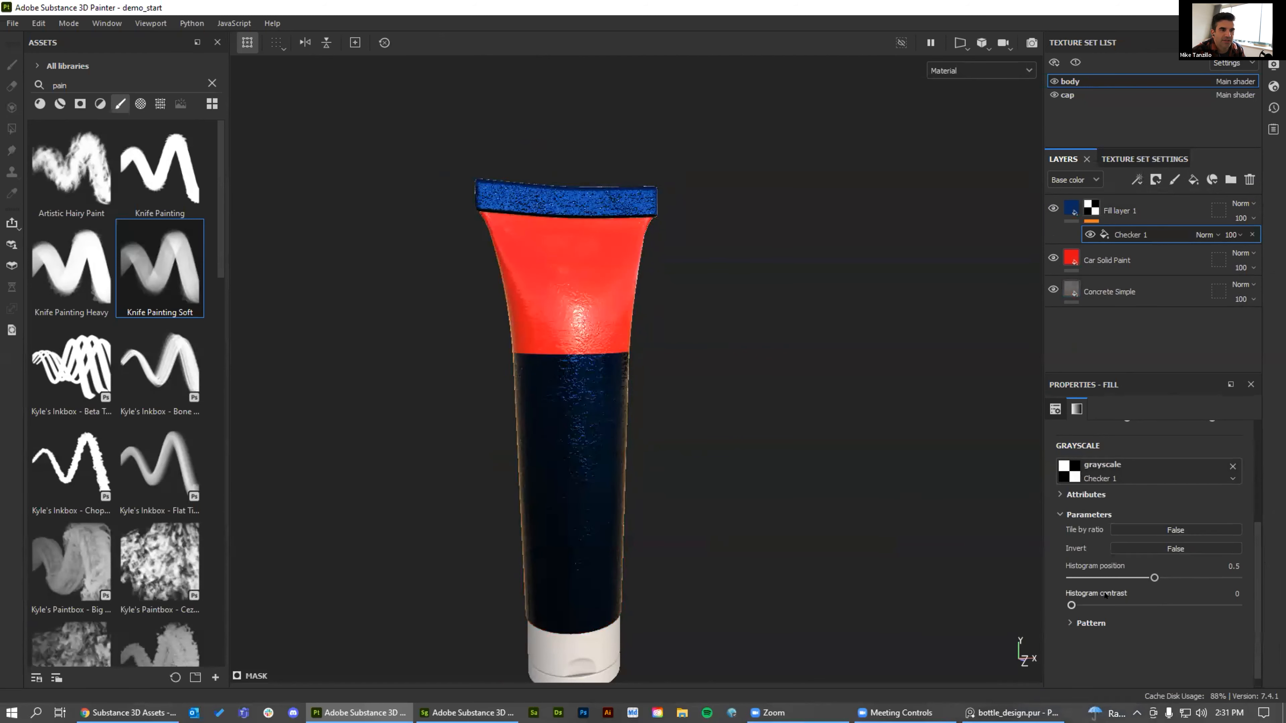
Set the UV scale of the Checker 1 mask fill to 10
scroll(1152, 577, up, 3)
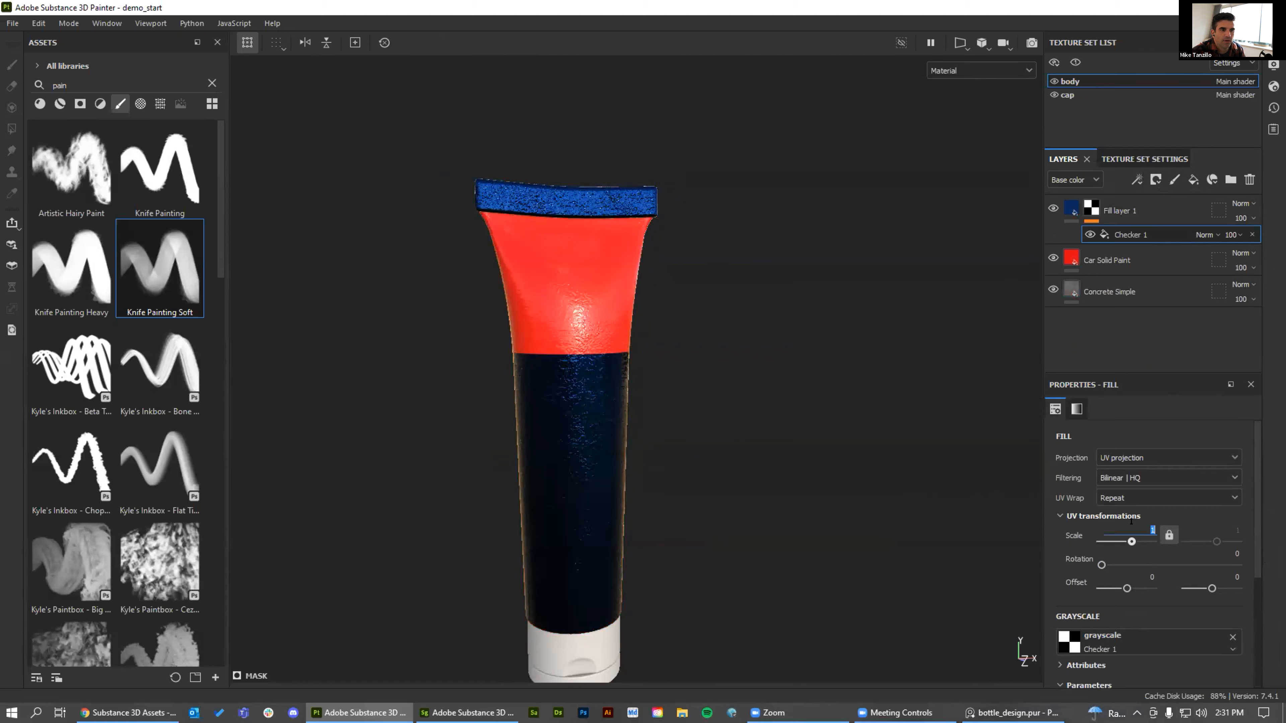
text(10)
key(Return)
alt+drag(582, 303, 663, 284)
View the blue layer's checker mask on its own on the tube, and return to the full material view
alt+click(1091, 208)
alt+drag(601, 441, 578, 425)
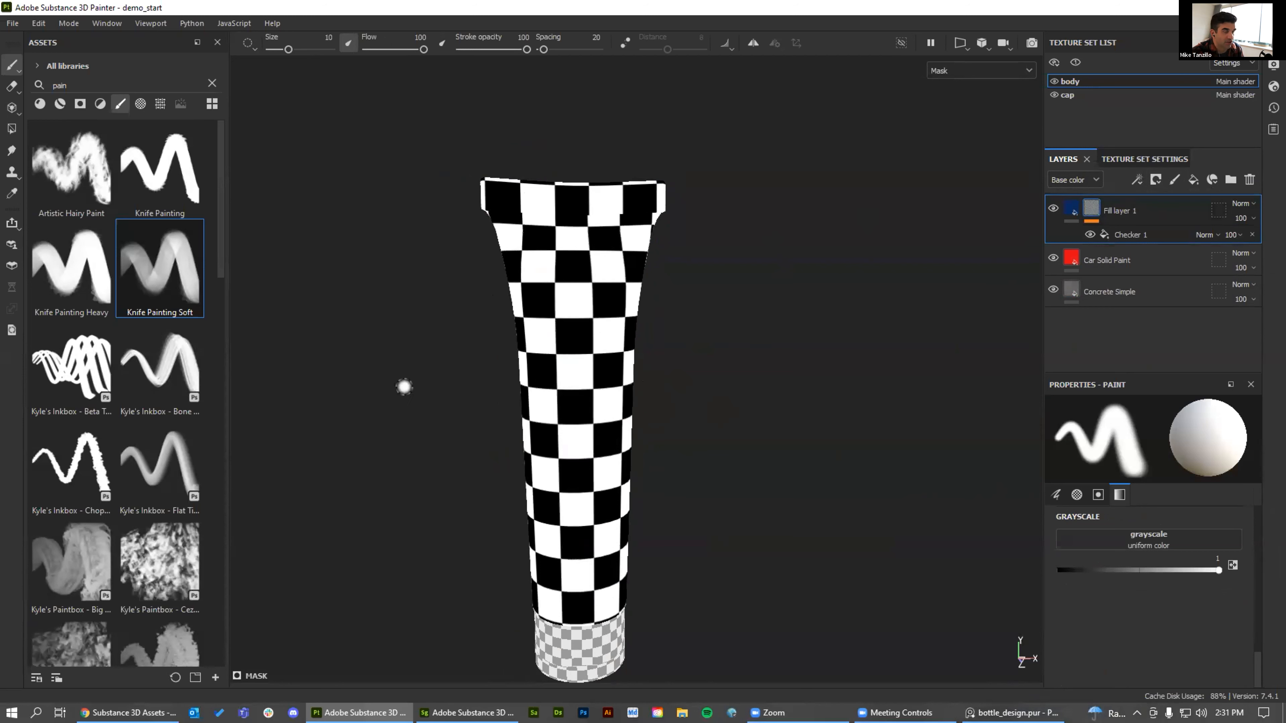
click(1071, 208)
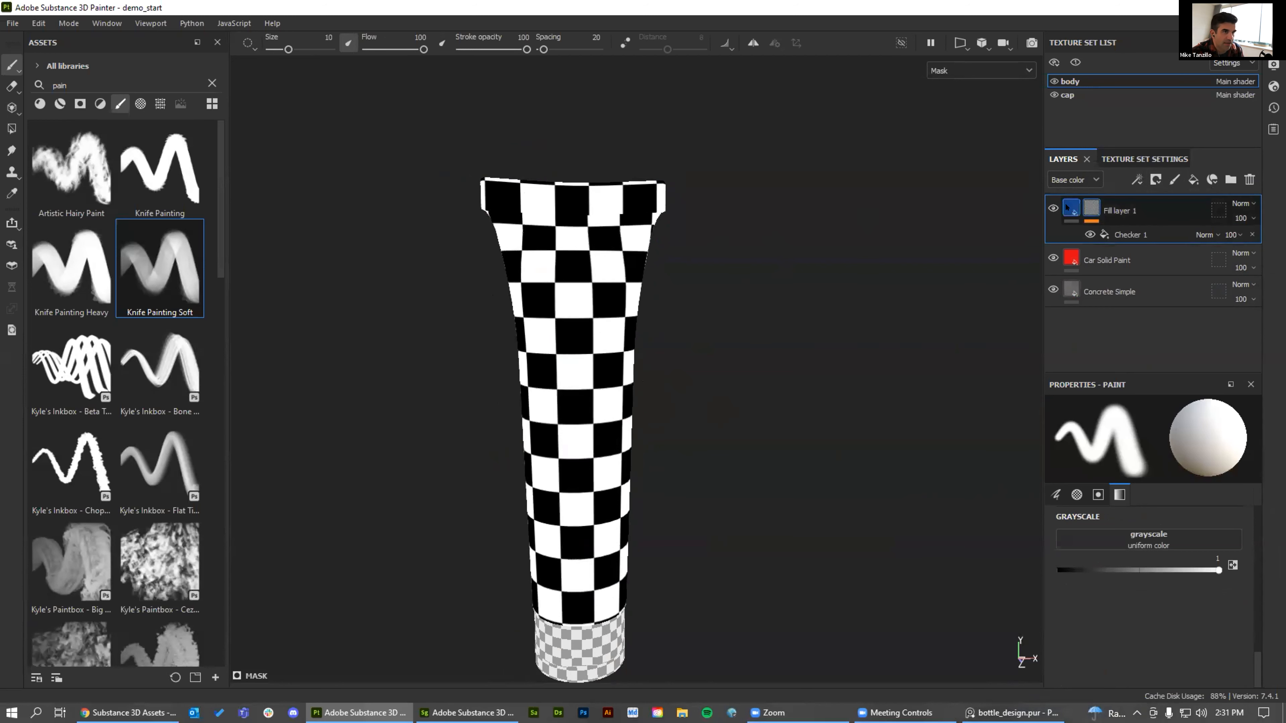
alt+drag(590, 296, 654, 285)
alt+drag(518, 336, 606, 330)
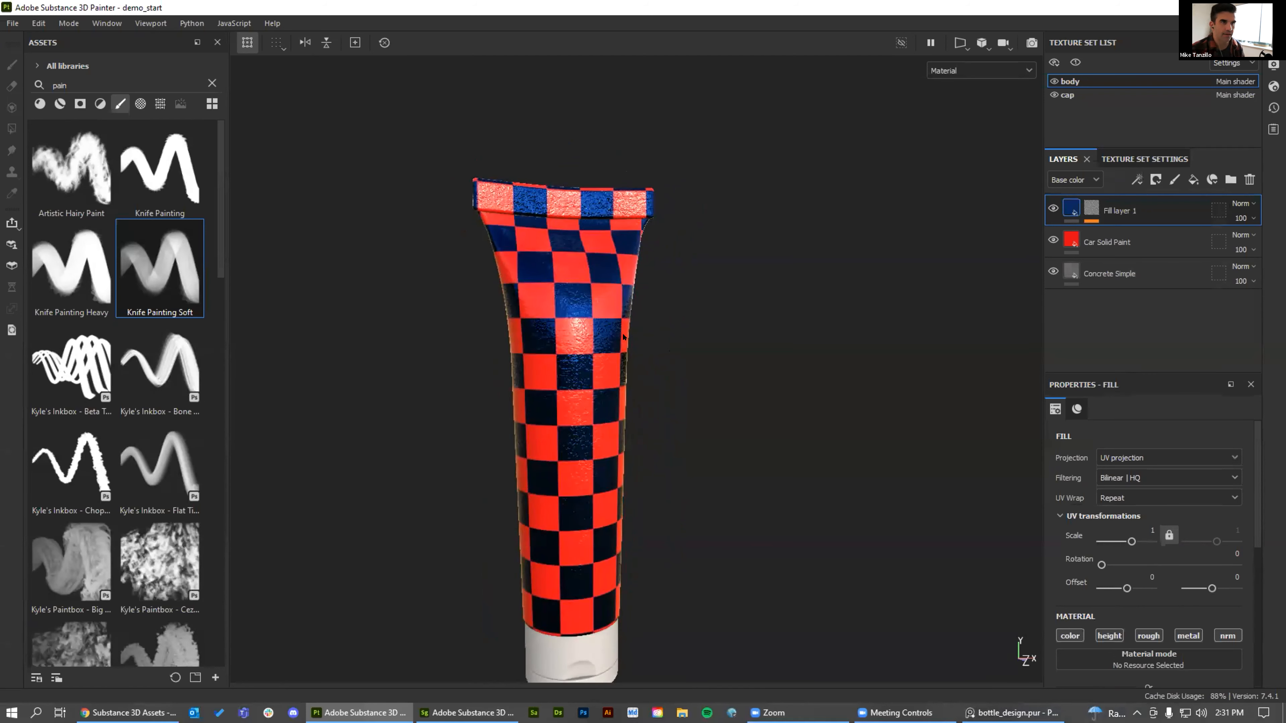
Delete the Concrete Simple, Car Solid Paint and blue fill layers from the body texture set
click(1126, 273)
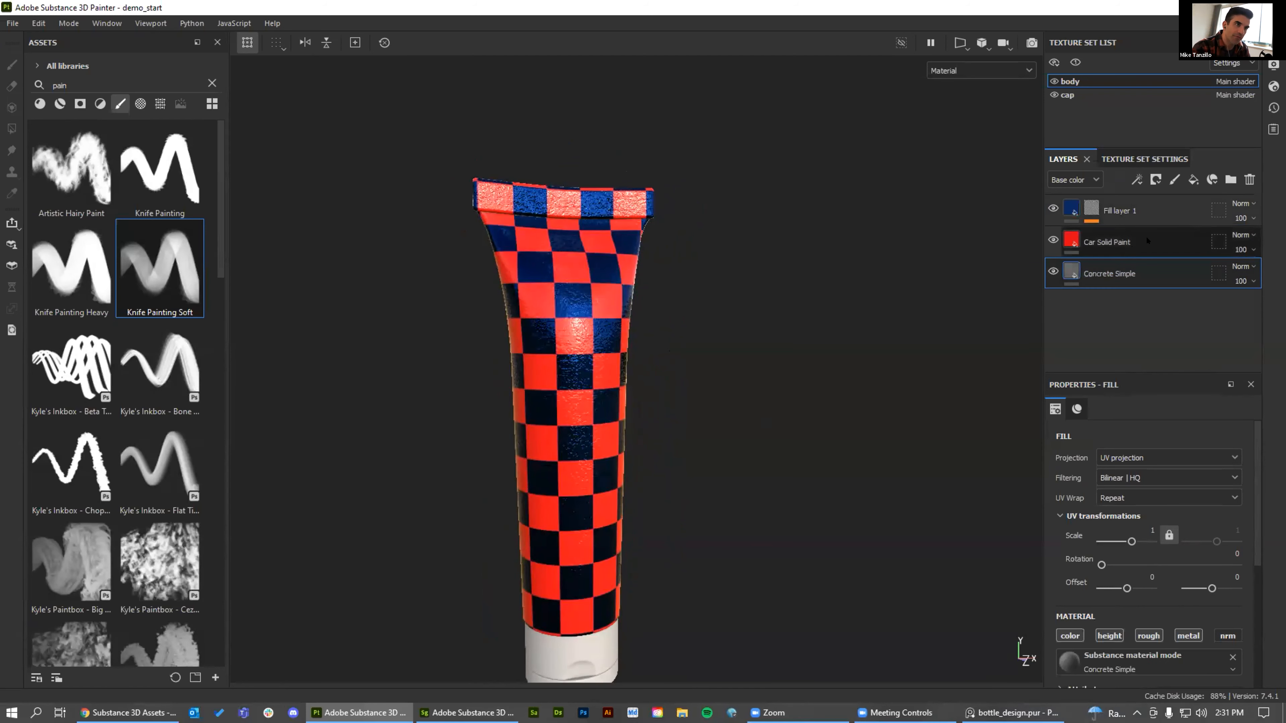
key(Delete)
key(Delete)
key(Delete)
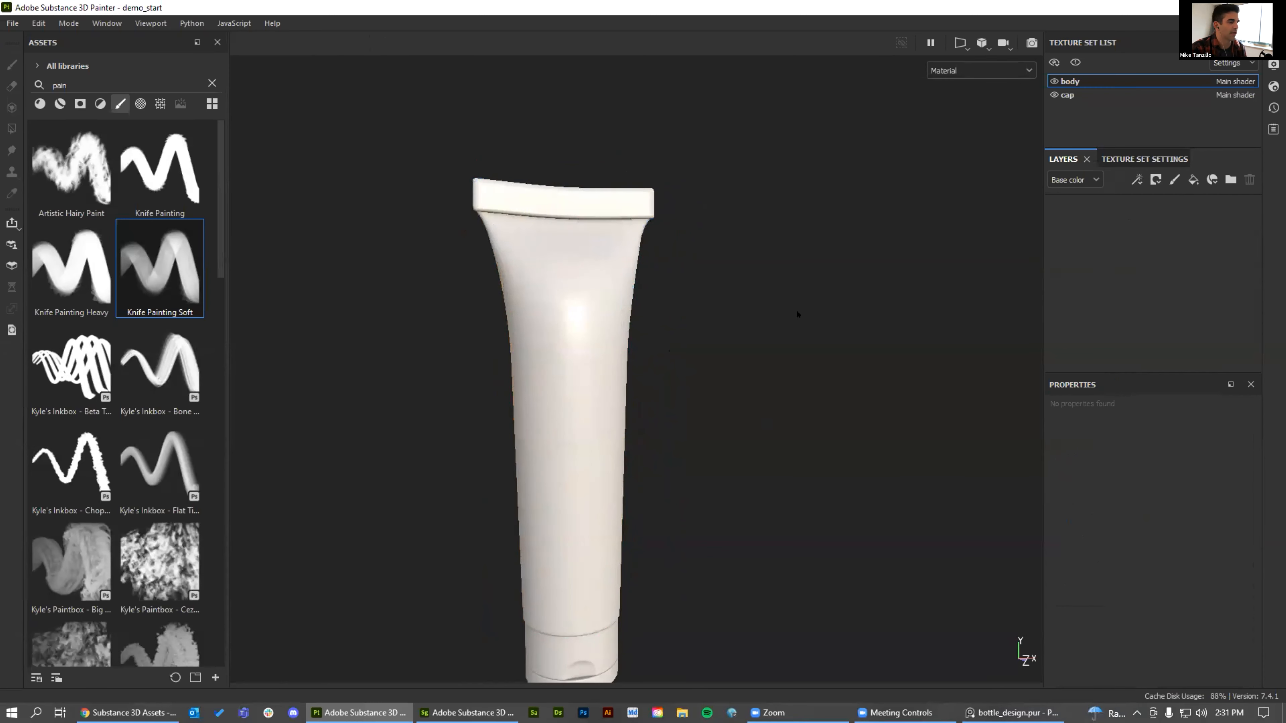
Add a new fill layer to the tube body and keep only its height channel enabled
mouse_move(682, 348)
alt+mouse_down()
mouse_move(668, 318)
mouse_move(668, 334)
alt+mouse_up()
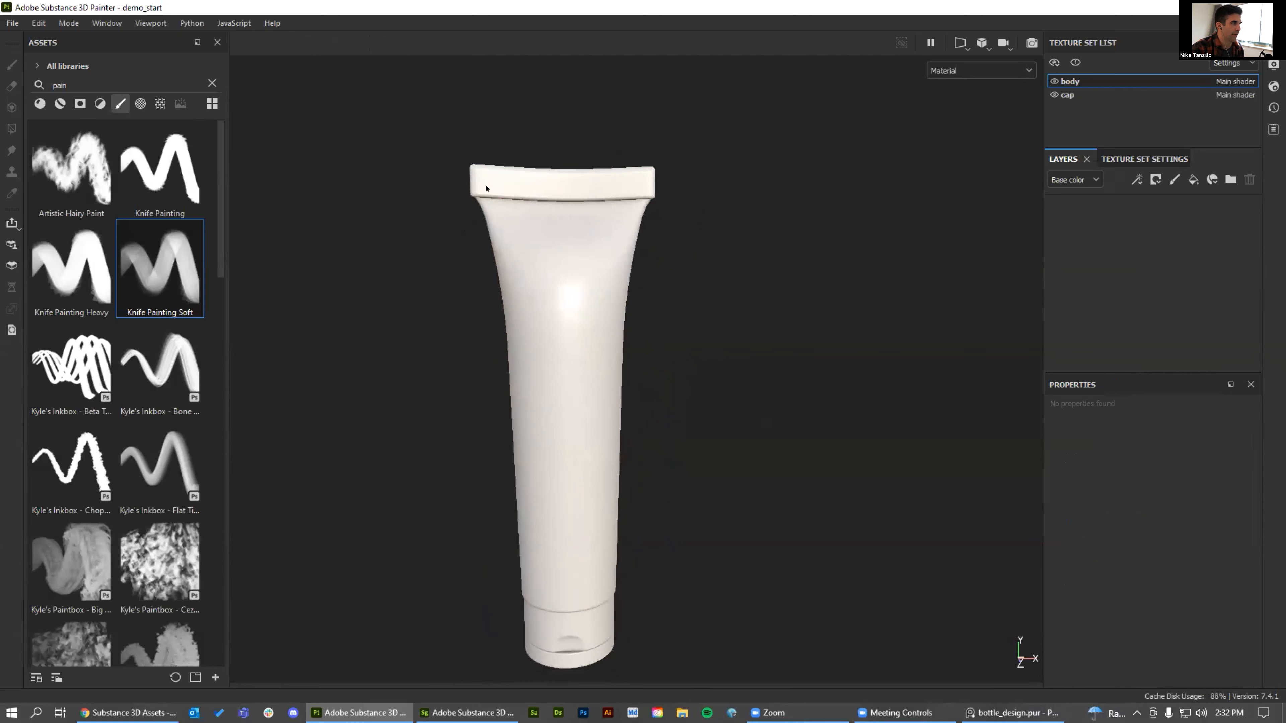
alt+drag(533, 171, 508, 186)
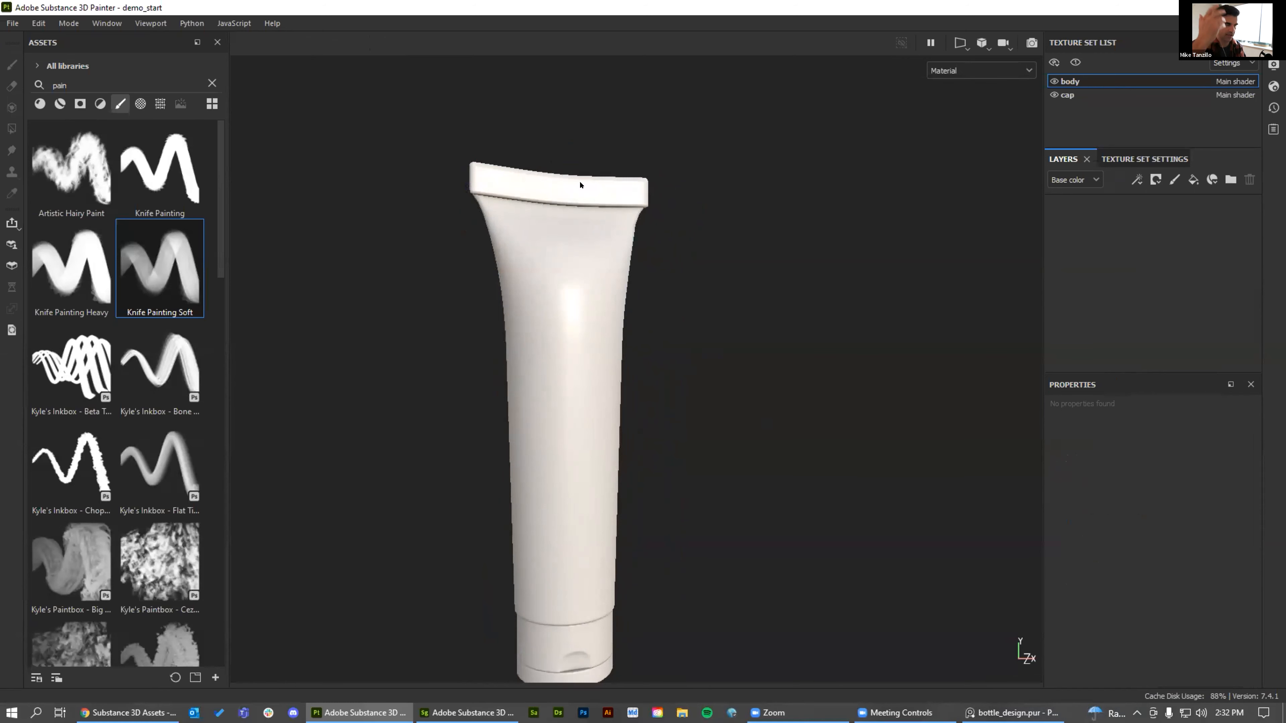
alt+drag(555, 202, 534, 223)
alt+middle_drag(448, 167, 428, 270)
alt+right_drag(428, 270, 1056, 283)
alt+middle_drag(482, 287, 620, 281)
alt+middle_drag(518, 297, 514, 275)
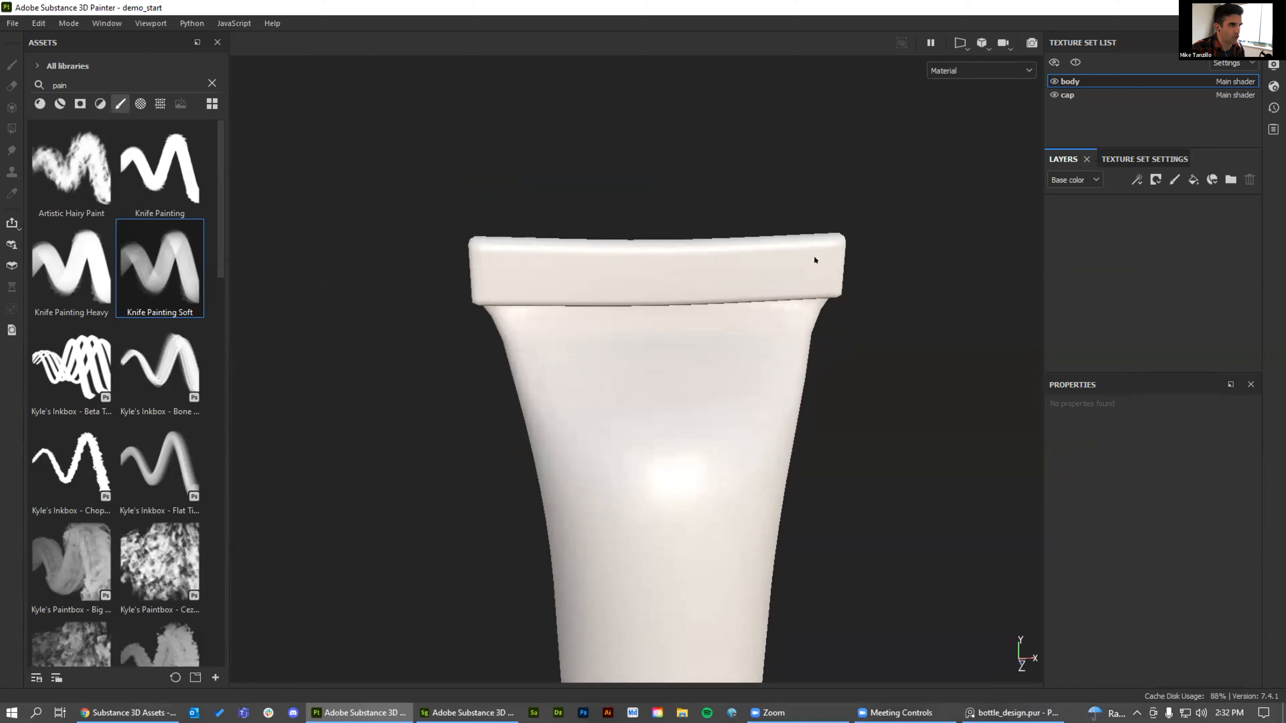
click(1193, 179)
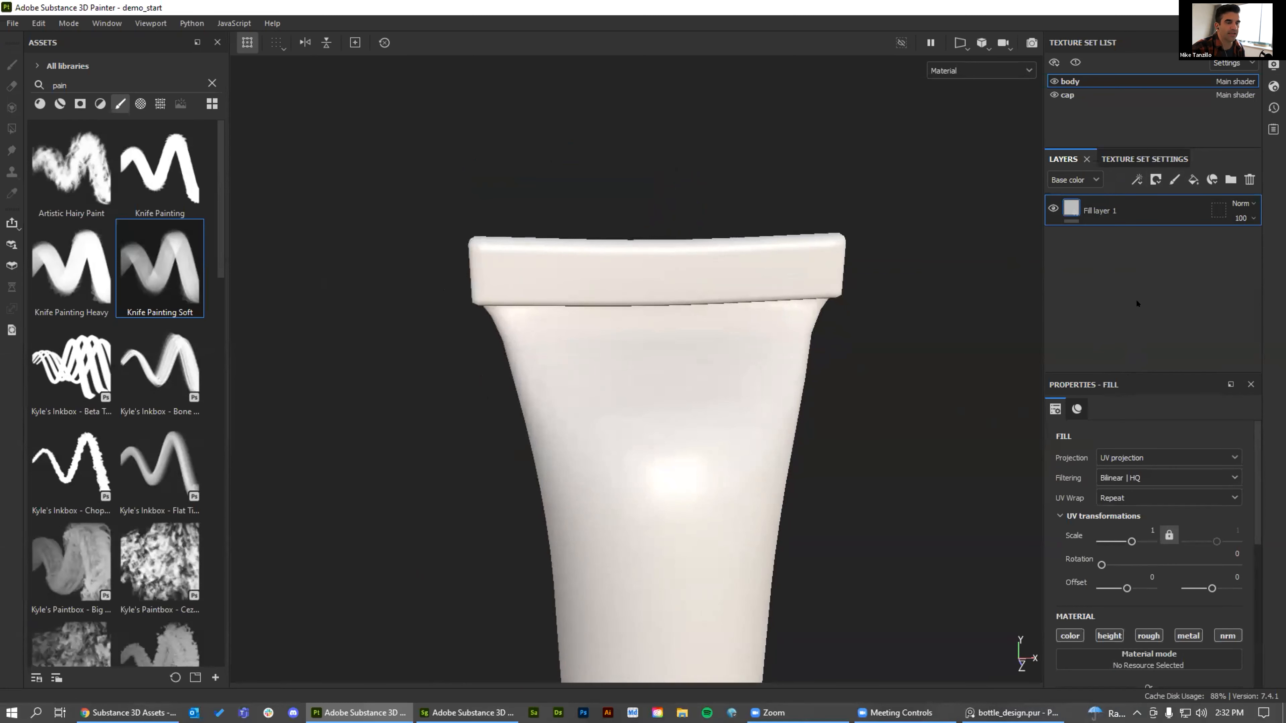
scroll(1162, 647, down, 3)
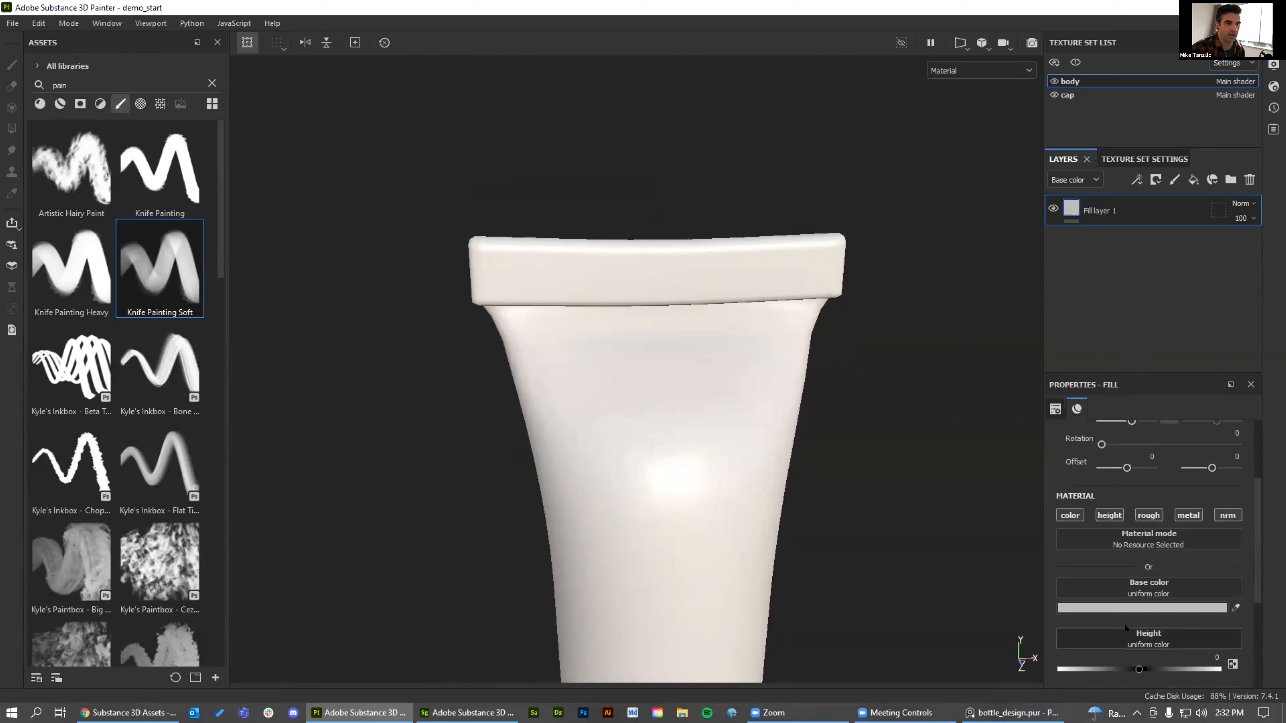
alt+click(1113, 517)
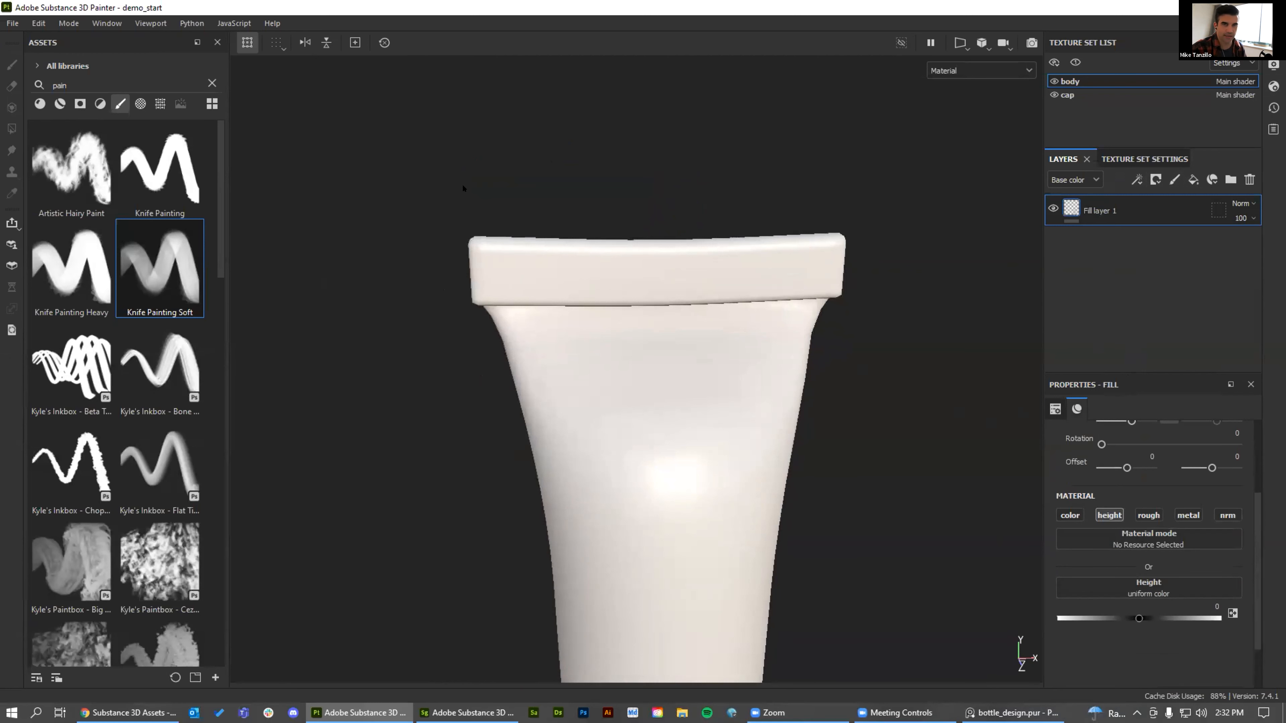
Rename the height-only fill layer to "crimping" and add a black mask to it
double_click(1096, 209)
text(crimping)
key(Return)
click(1155, 179)
click(1172, 214)
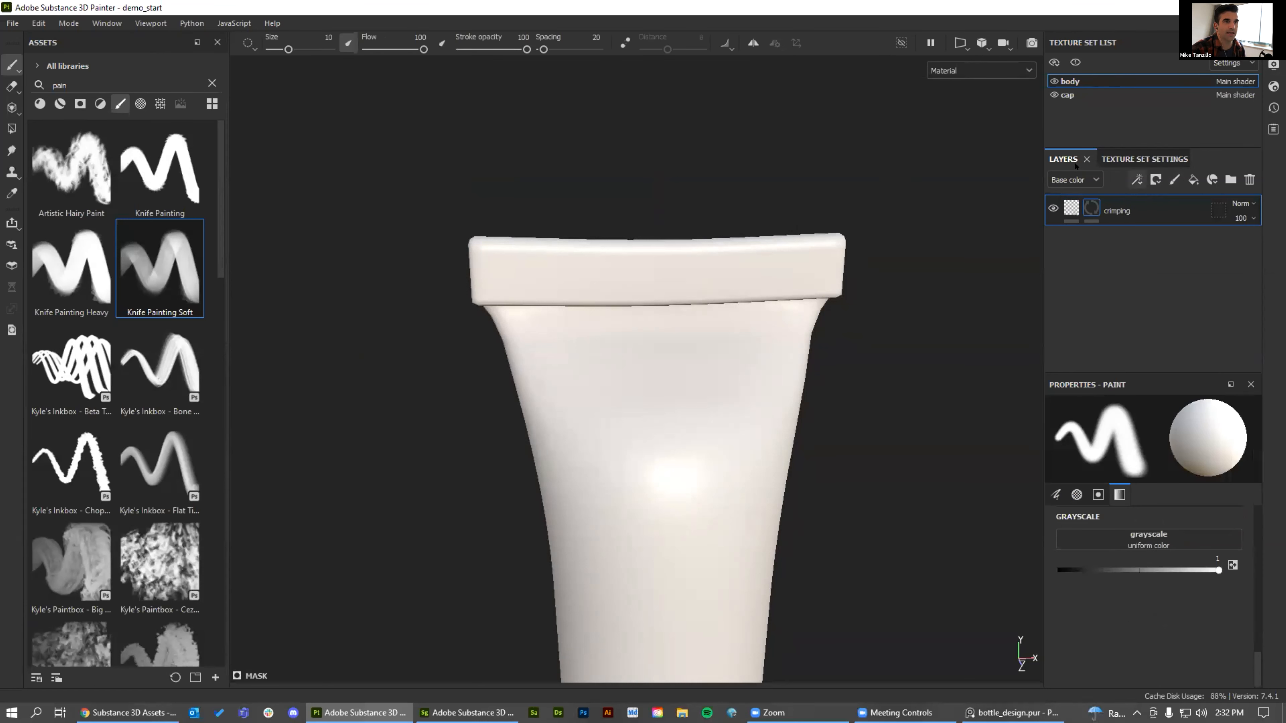
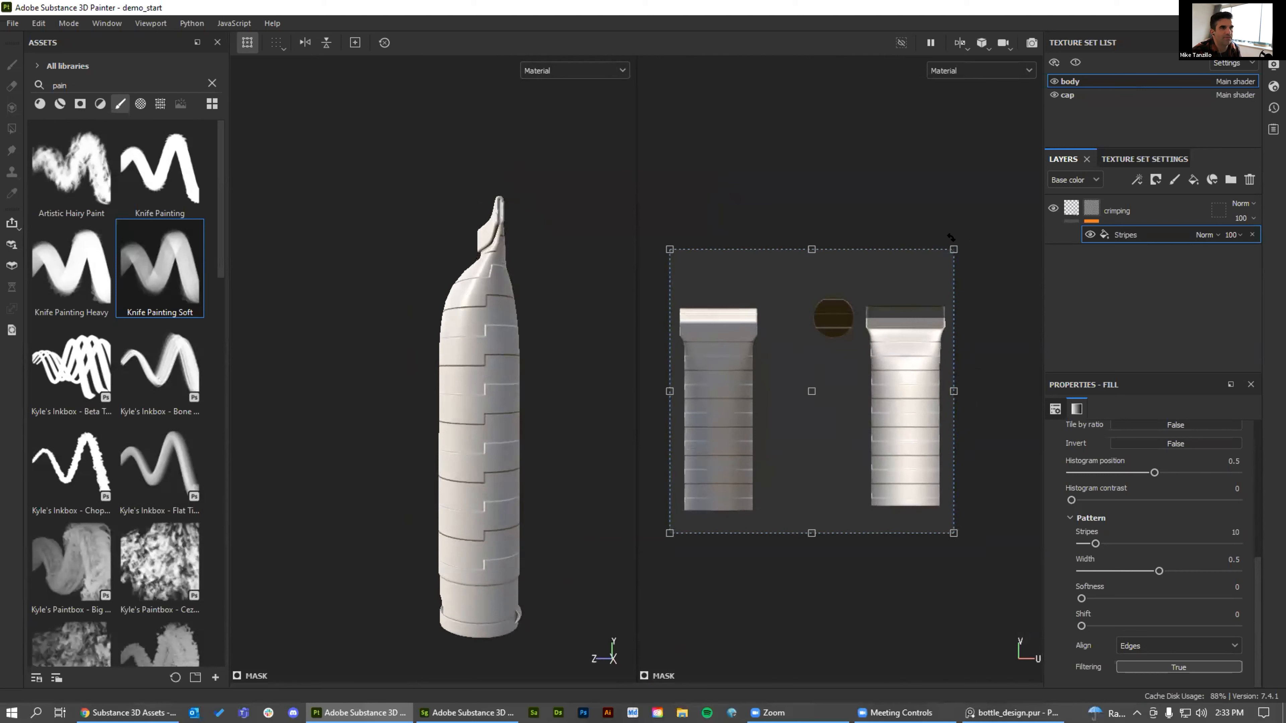
Rotate the Stripes projection to 270 degrees and scale it down over the crimp band of one tube UV island
drag(943, 237, 772, 536)
drag(747, 491, 739, 277)
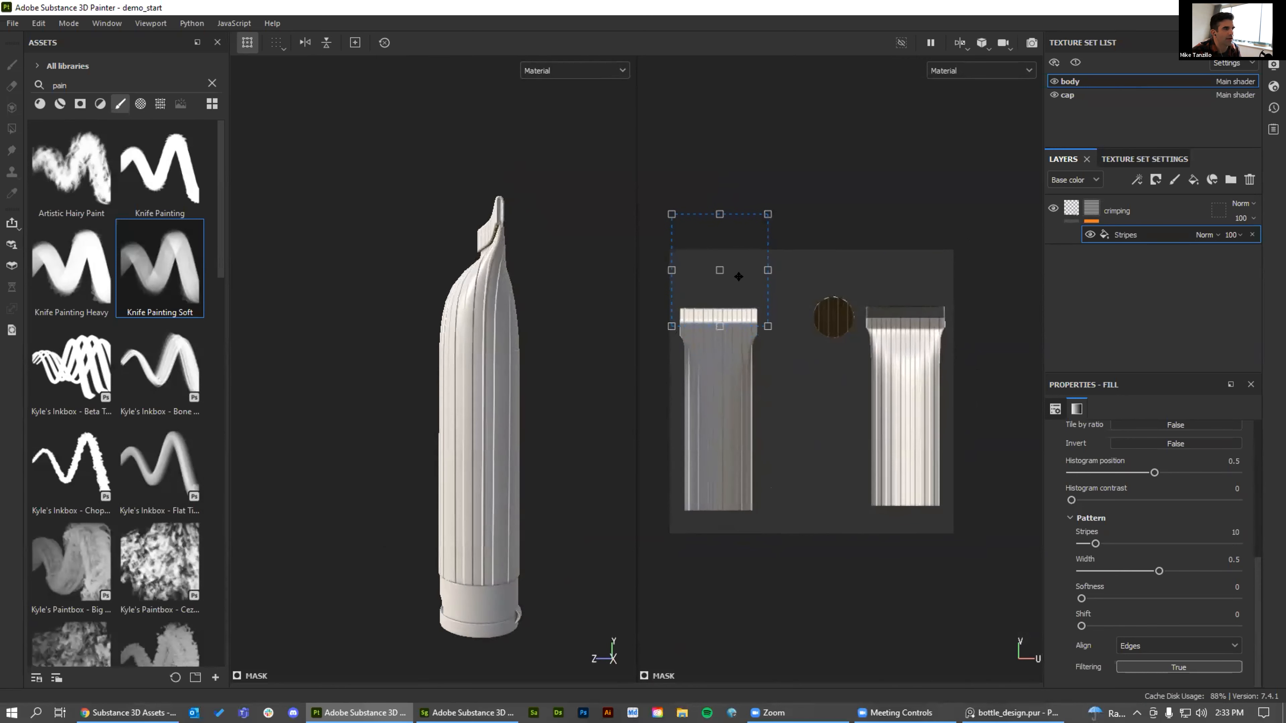
drag(759, 202, 728, 307)
alt+right_drag(728, 307, 759, 251)
alt+middle_drag(760, 250, 930, 230)
scroll(918, 237, down, 1)
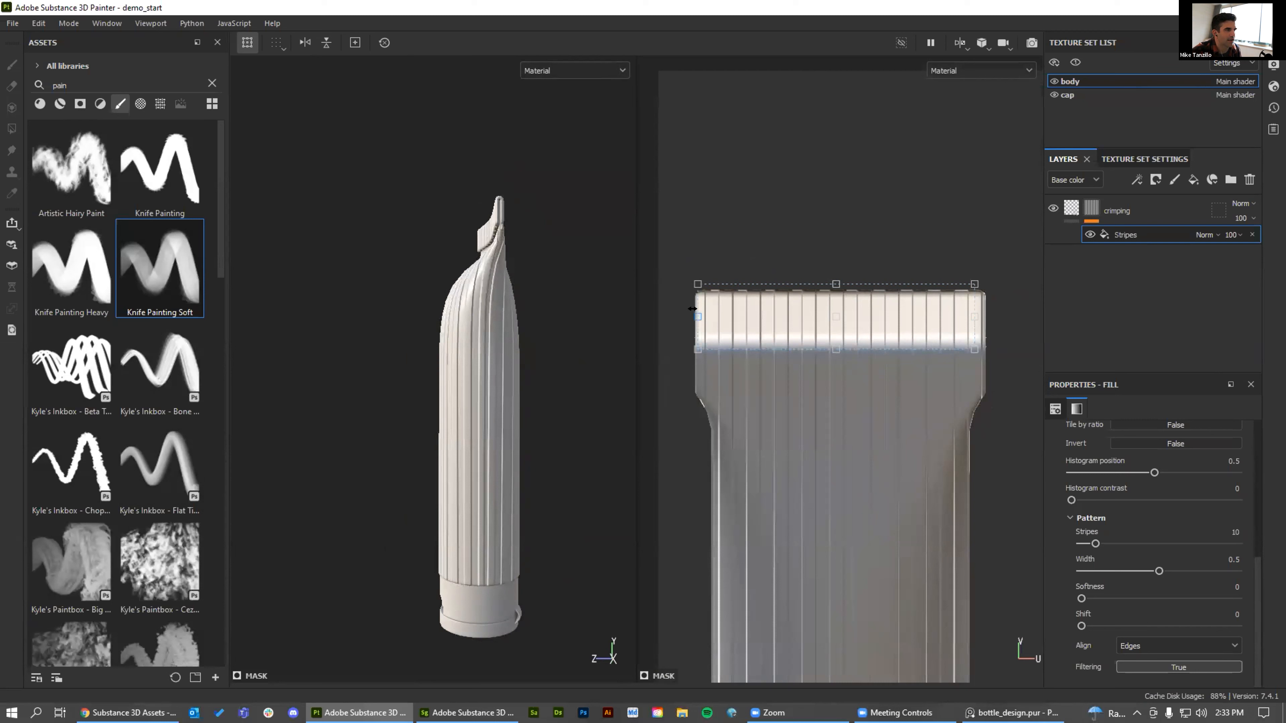
Fine-tune both side edges of the Stripes projection to fit the width of the crimp band
drag(692, 309, 703, 304)
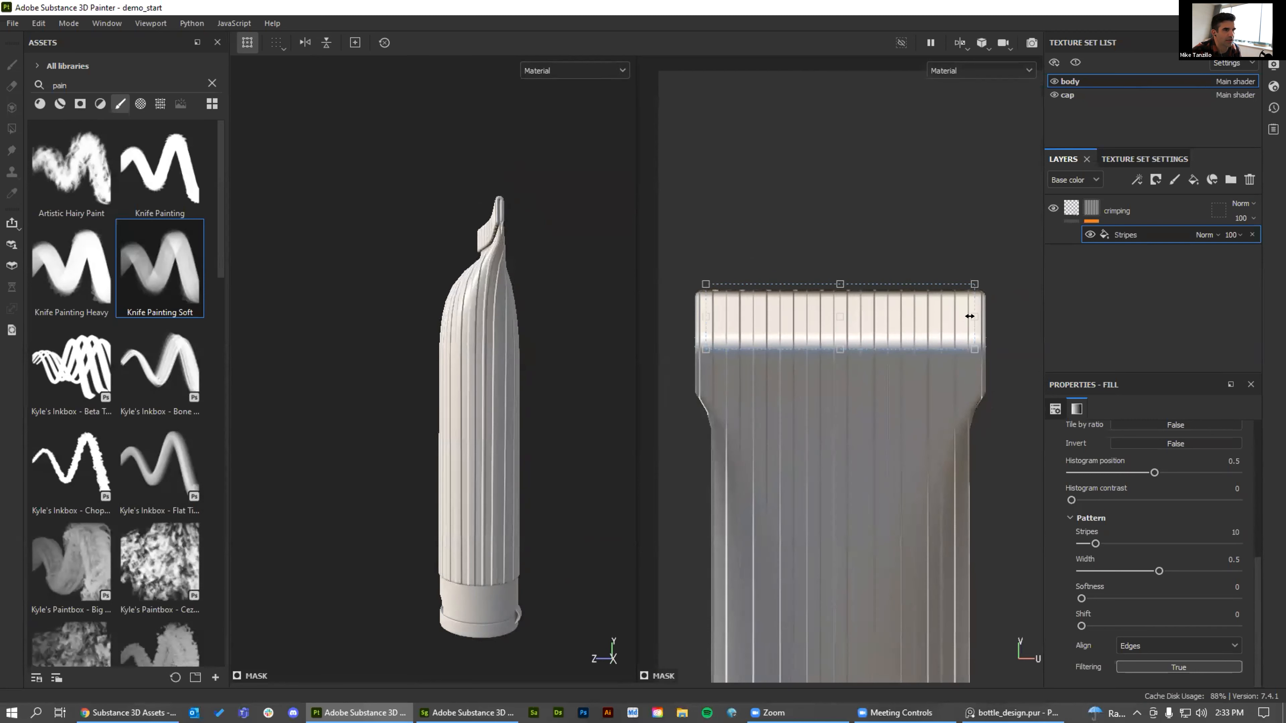
drag(971, 310, 961, 310)
drag(698, 307, 693, 306)
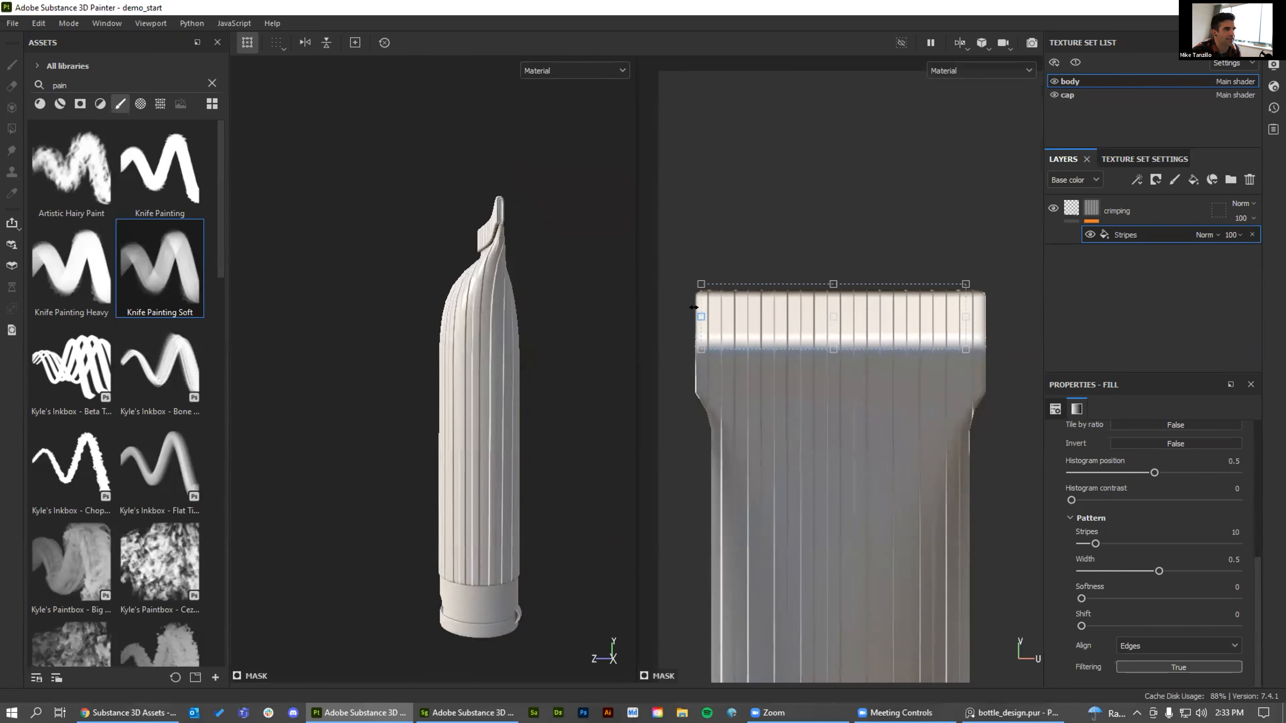
drag(965, 310, 977, 311)
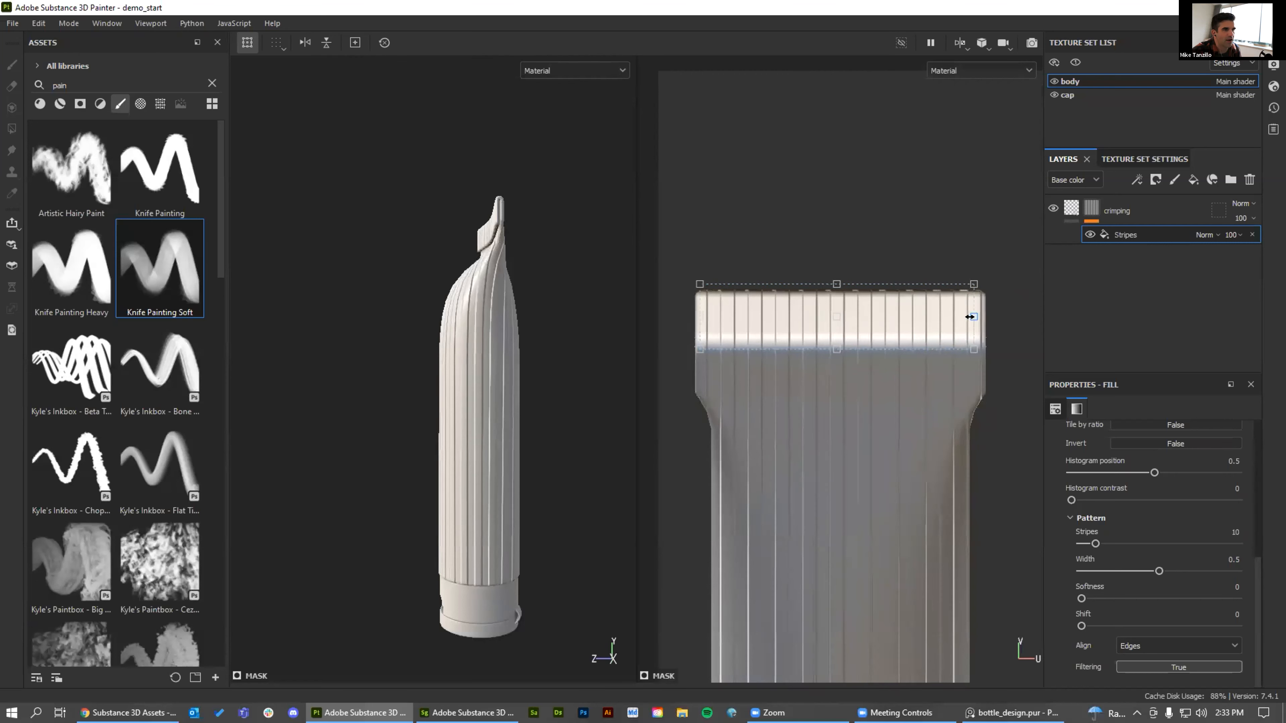
Set the UV Wrap of the Stripes fill to None
scroll(1116, 507, up, 5)
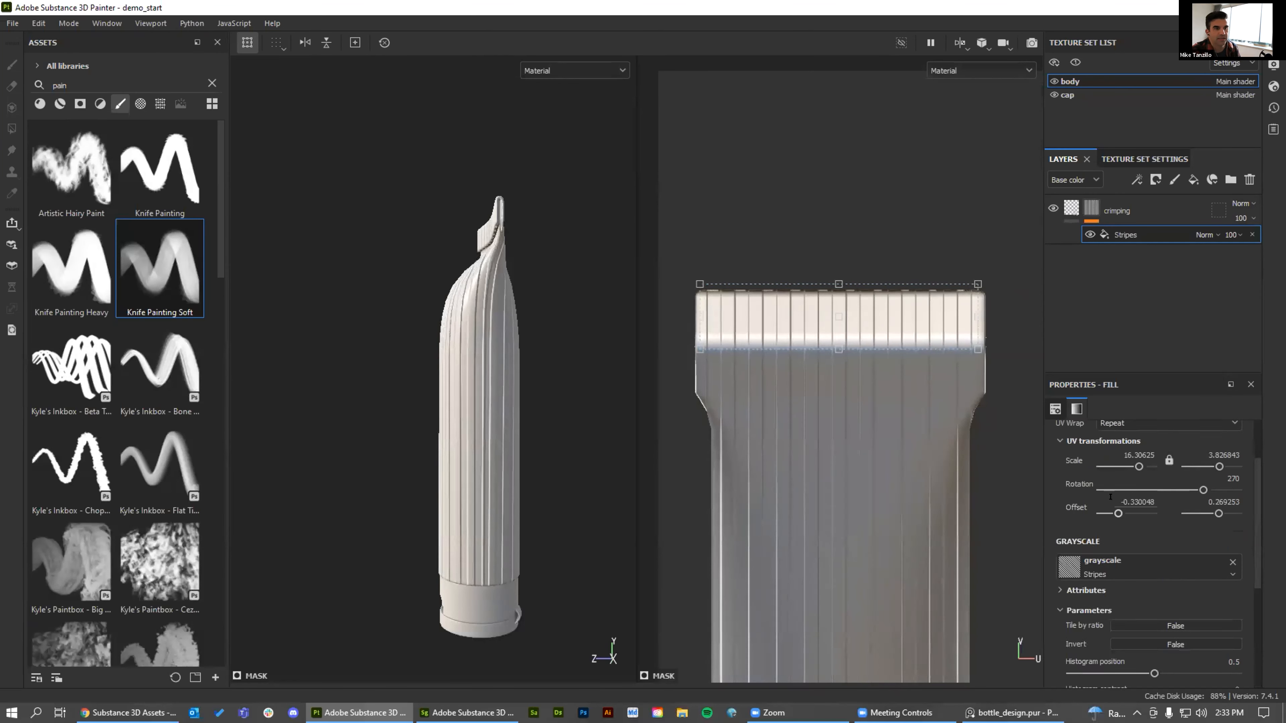
click(1130, 498)
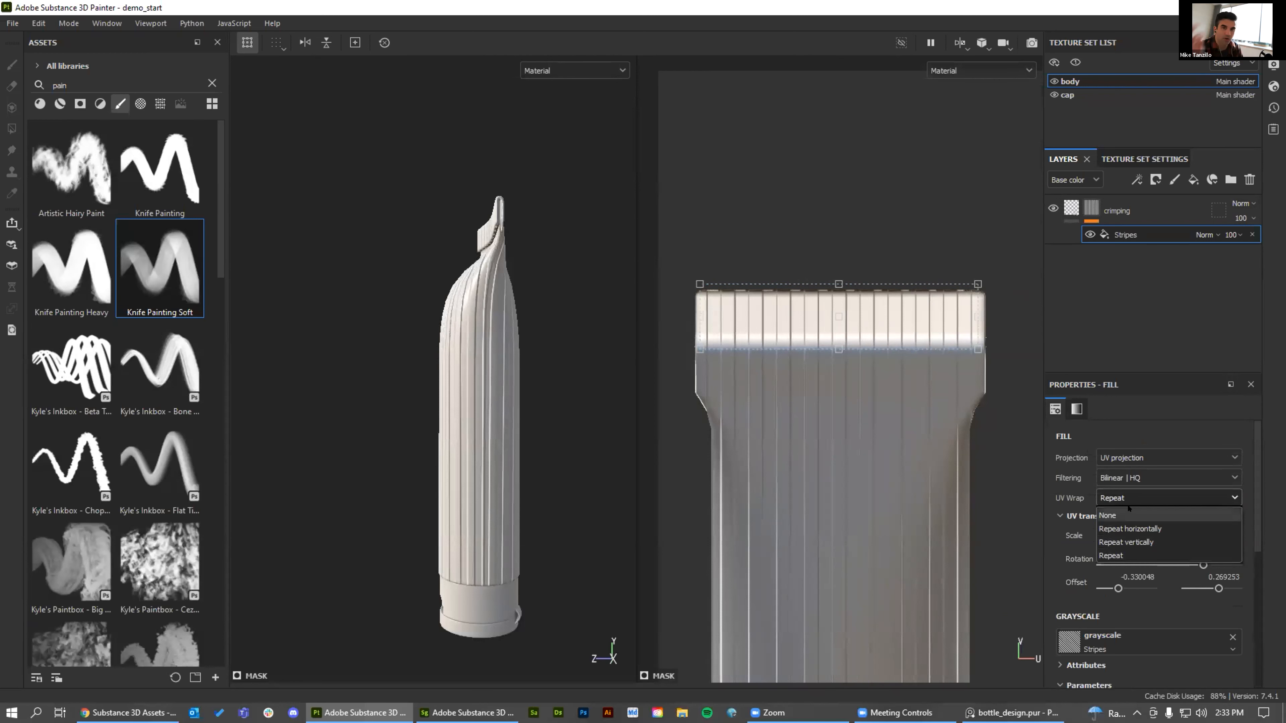
click(1128, 510)
Extend the Stripes projection down to the bottom of the crimp band and lower its upper edge slightly inside the rim
alt+drag(531, 263, 612, 253)
alt+middle_drag(461, 217, 462, 356)
alt+drag(462, 356, 392, 351)
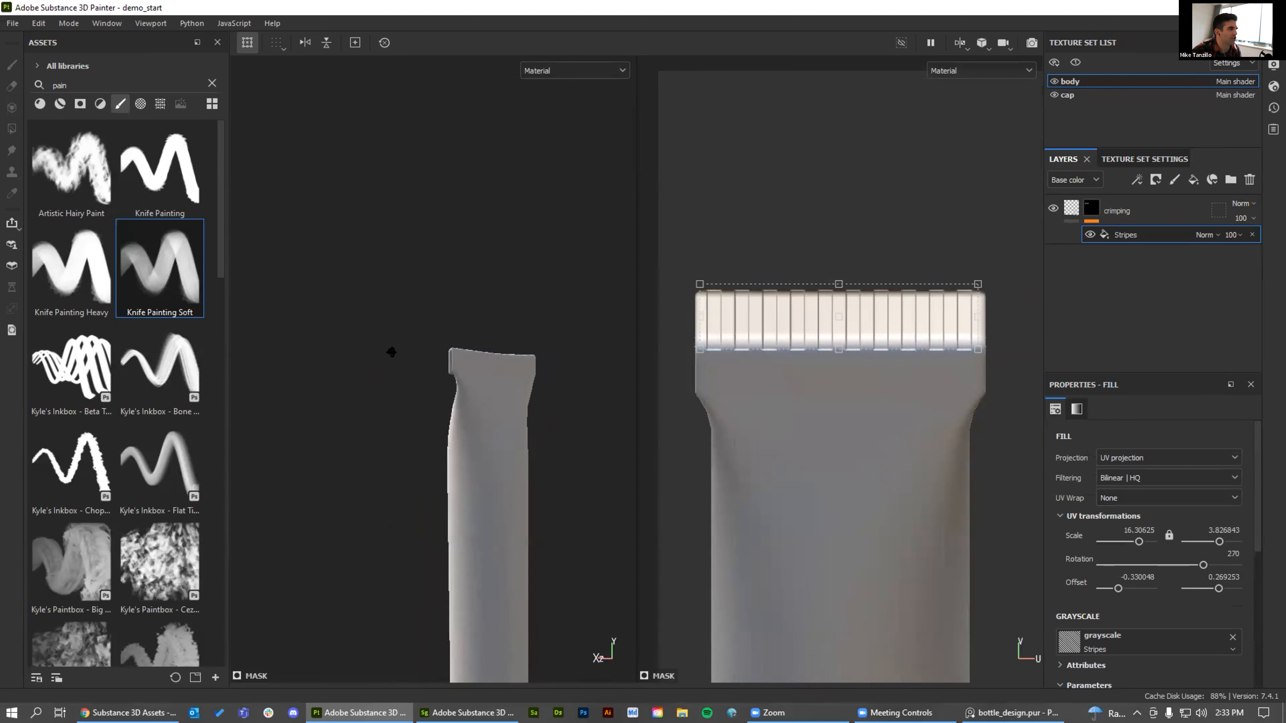
drag(834, 341, 830, 394)
alt+drag(570, 342, 477, 359)
alt+right_drag(477, 360, 519, 380)
drag(832, 280, 831, 294)
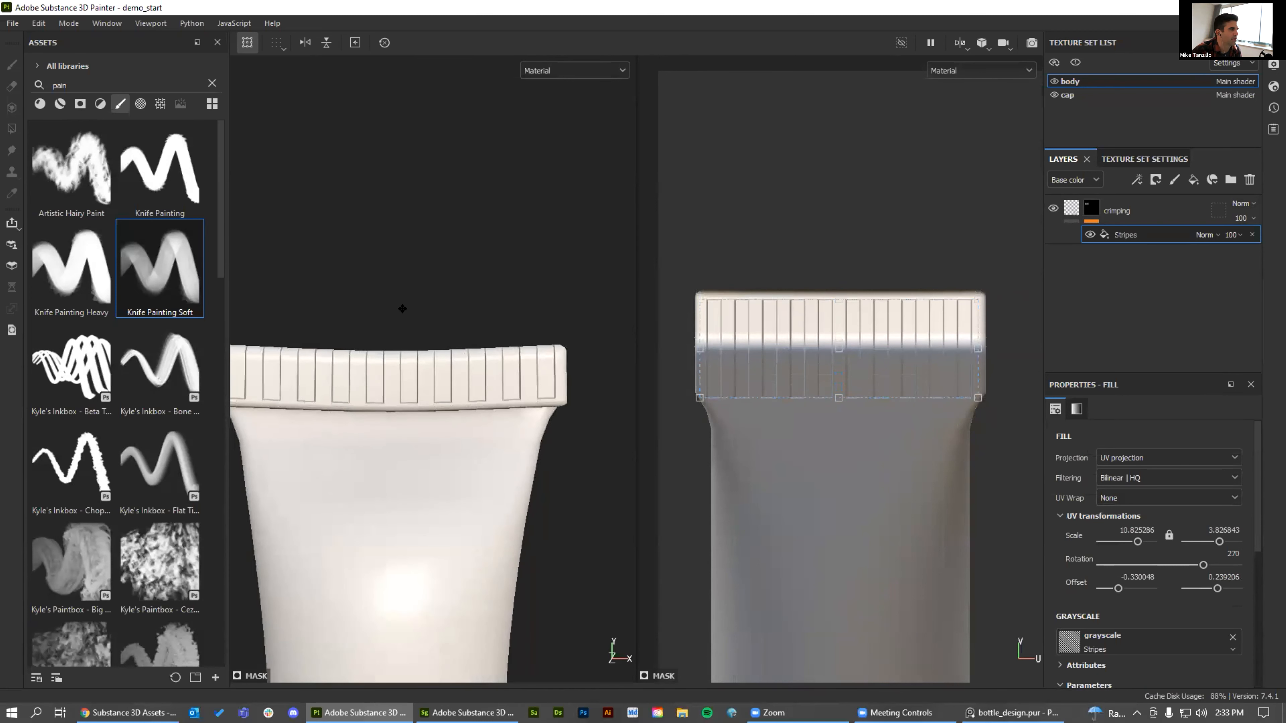
Adjust the stripe count in the Pattern parameters of the crimping mask's Stripes fill
alt+middle_drag(402, 308, 504, 328)
scroll(1136, 615, down, 5)
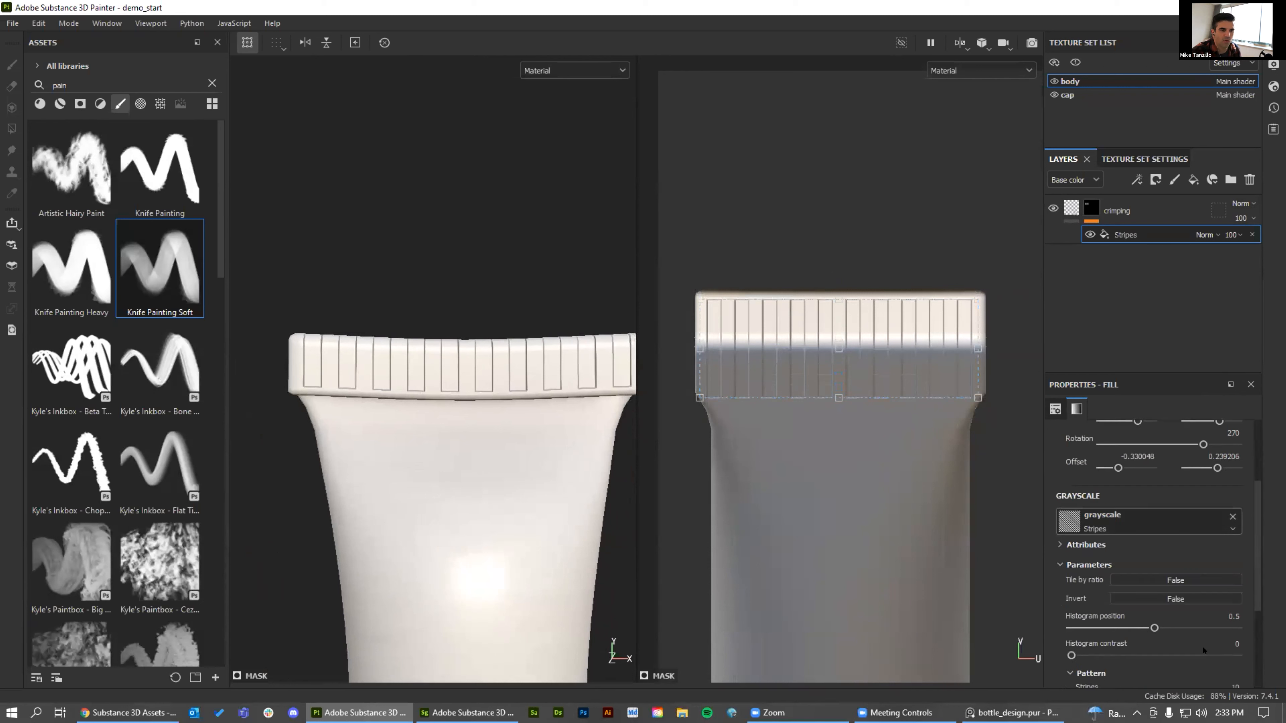
scroll(1137, 615, down, 1)
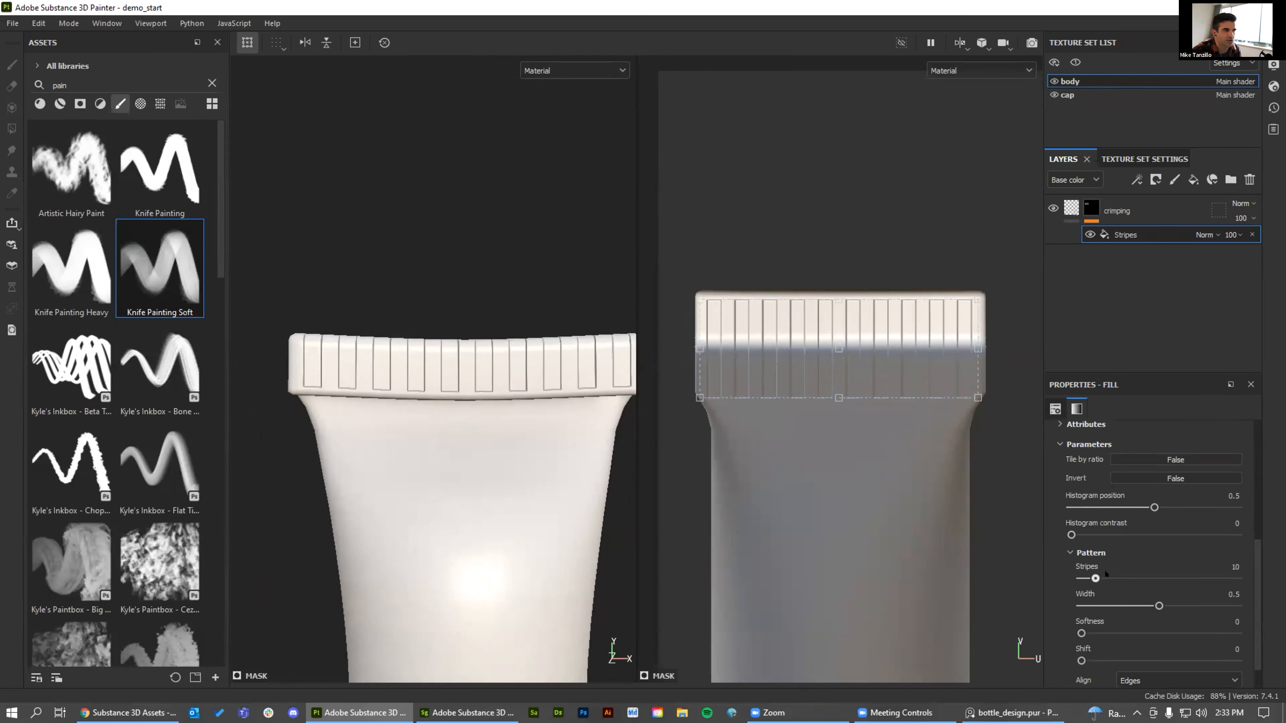
Set the crimping mask's Stripes count to 25 and add a Blur filter above the stripes
drag(1106, 576, 1118, 578)
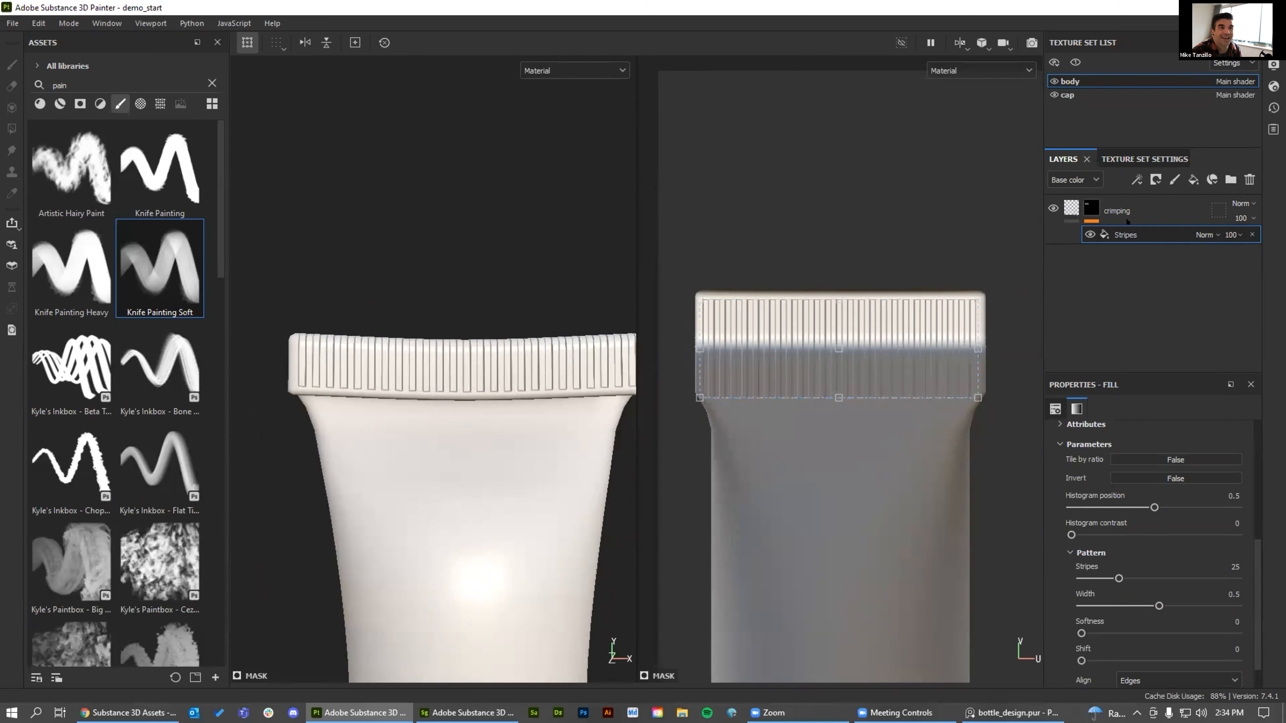
click(1137, 179)
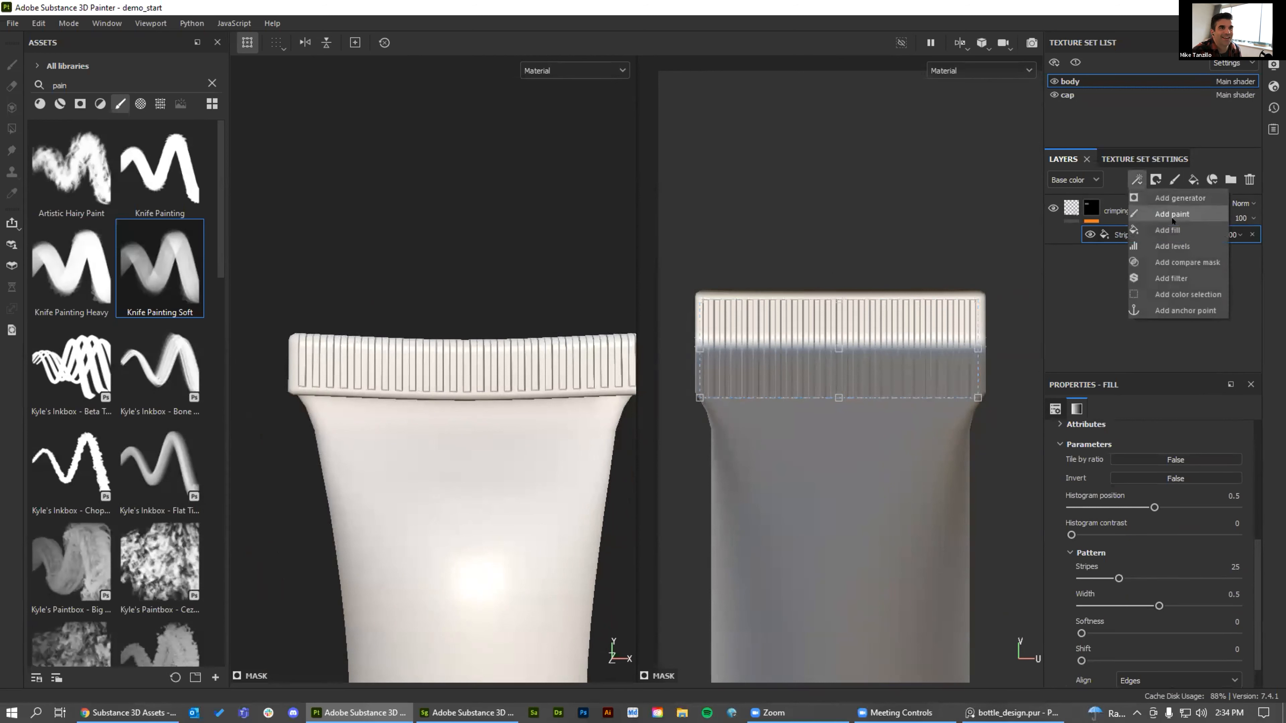
click(1171, 278)
click(1149, 434)
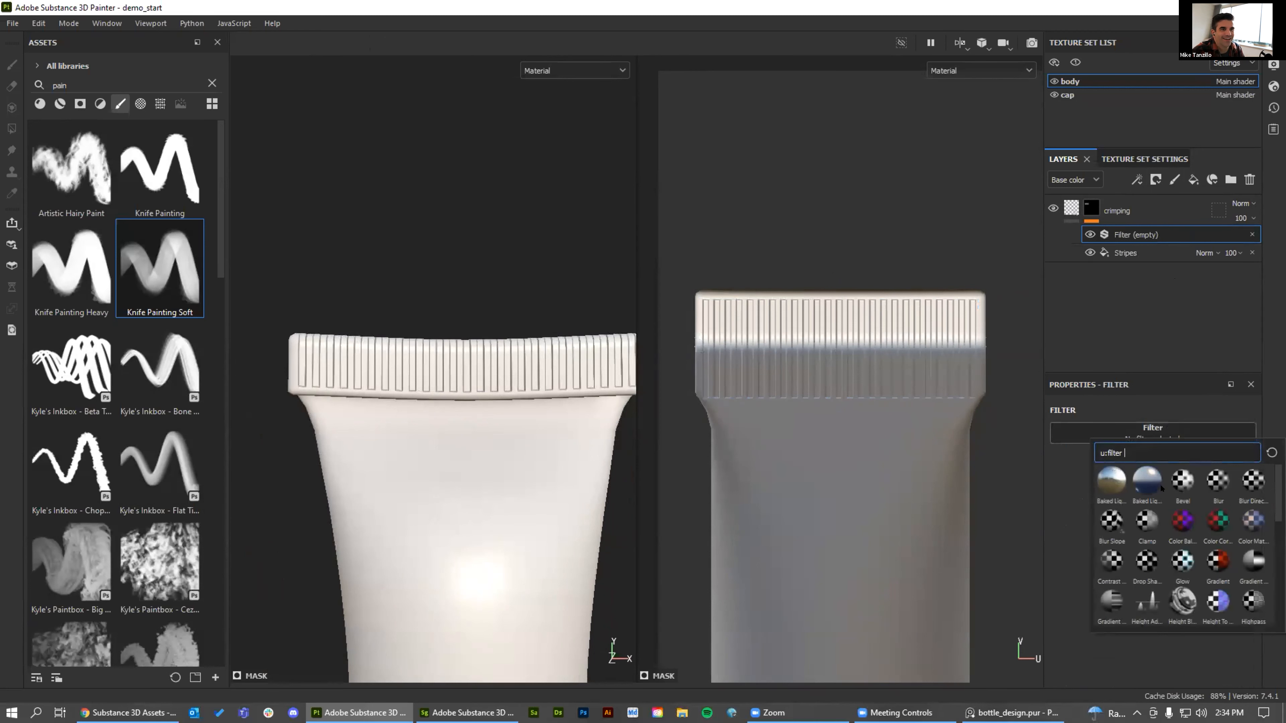
click(1216, 480)
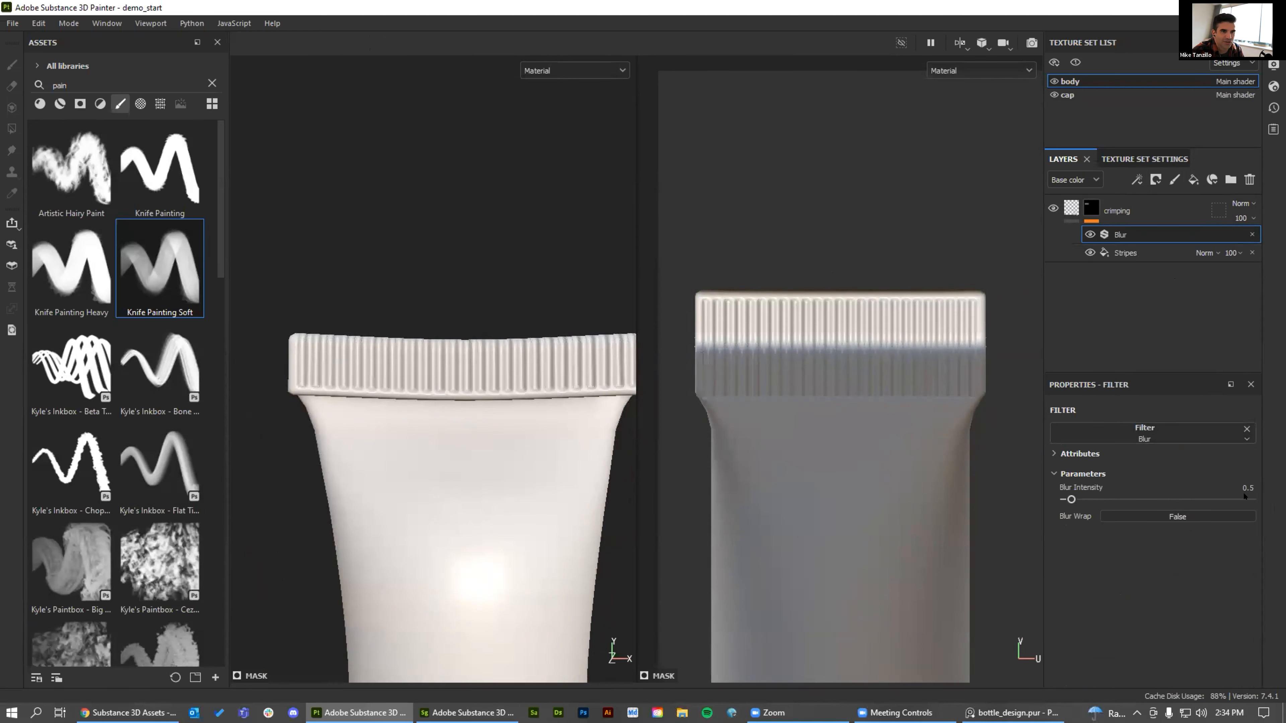
Set the Blur Intensity of the crimping mask's filter to 0.1
double_click(1246, 483)
text(0)
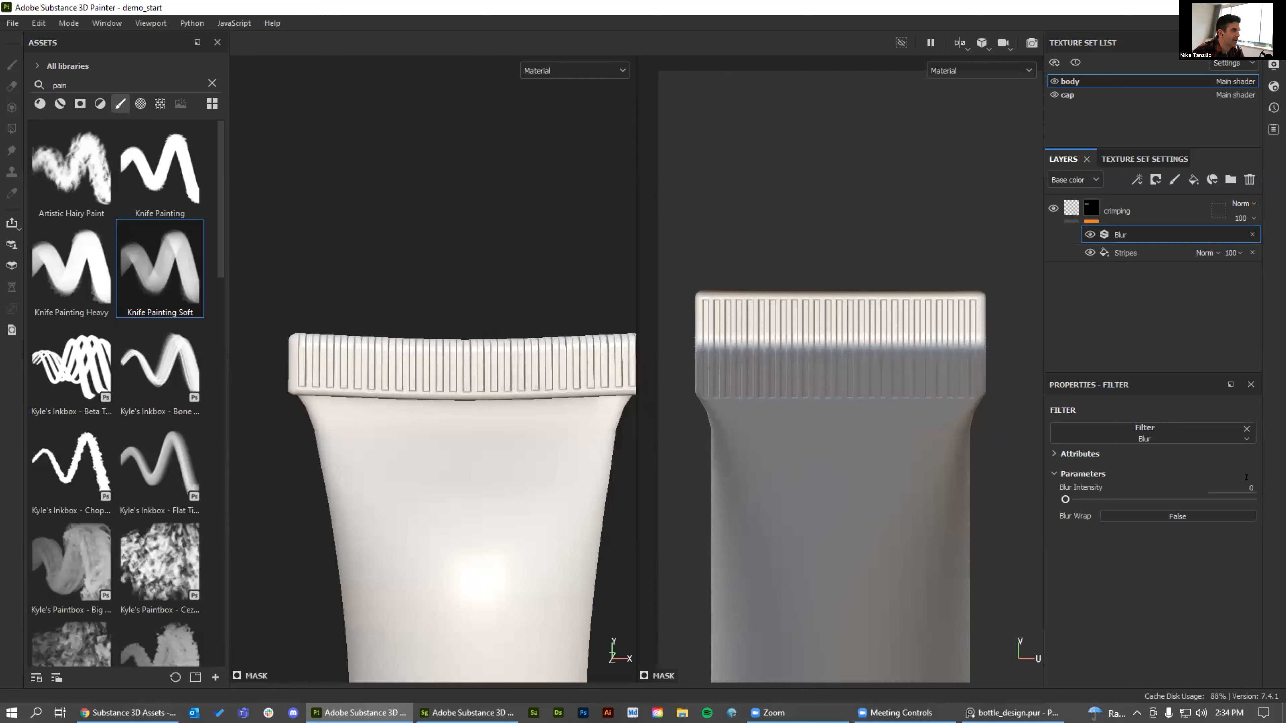
text(0.1)
key(Return)
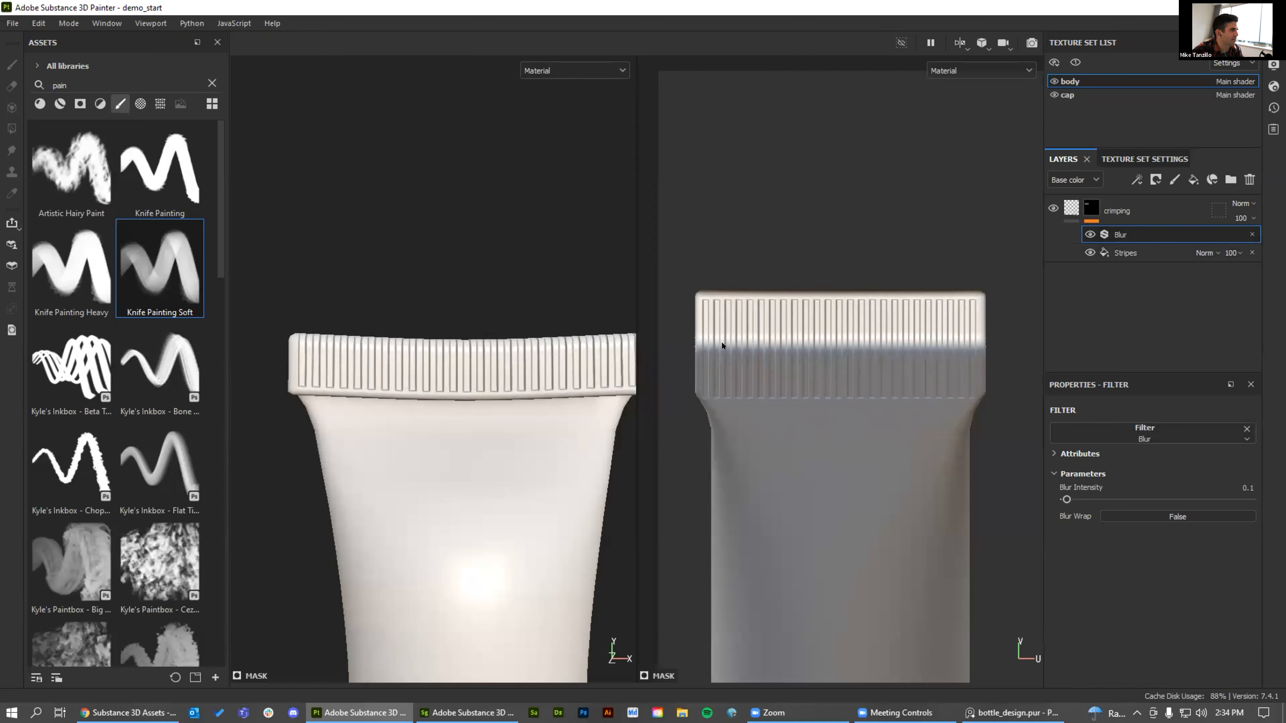
key(f)
alt+middle_drag(431, 197, 428, 214)
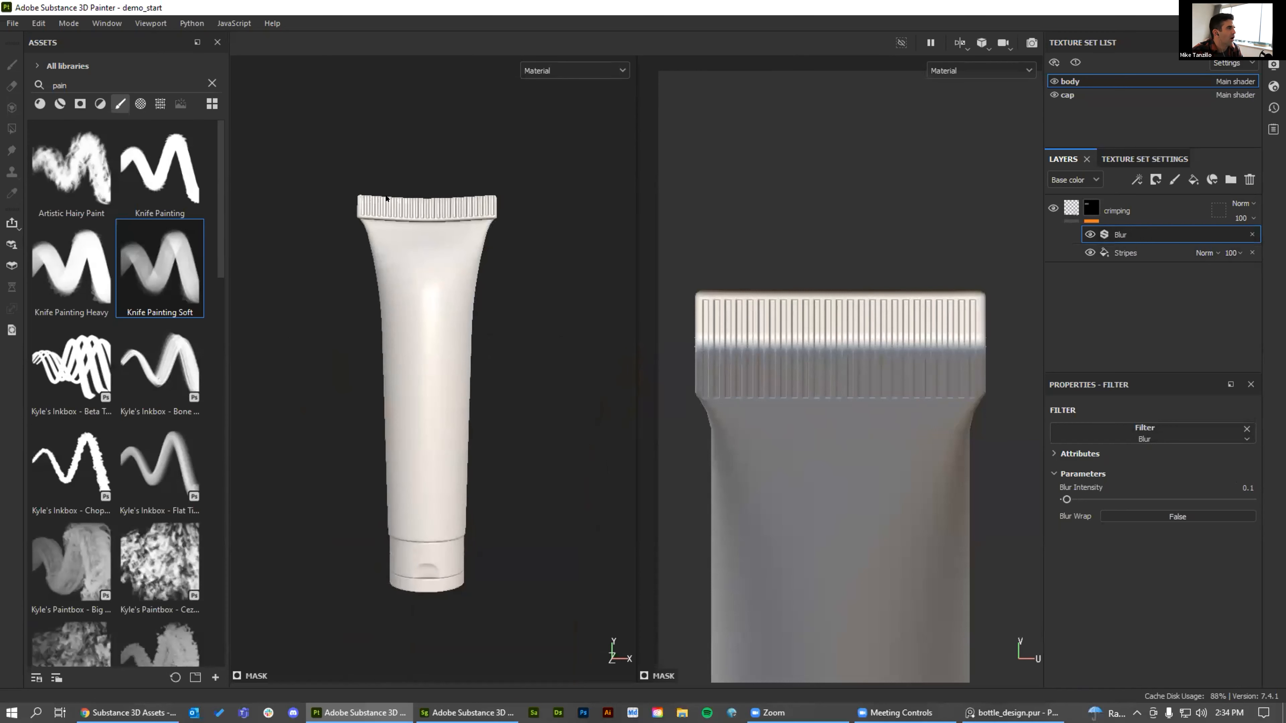
scroll(428, 215, up, 1)
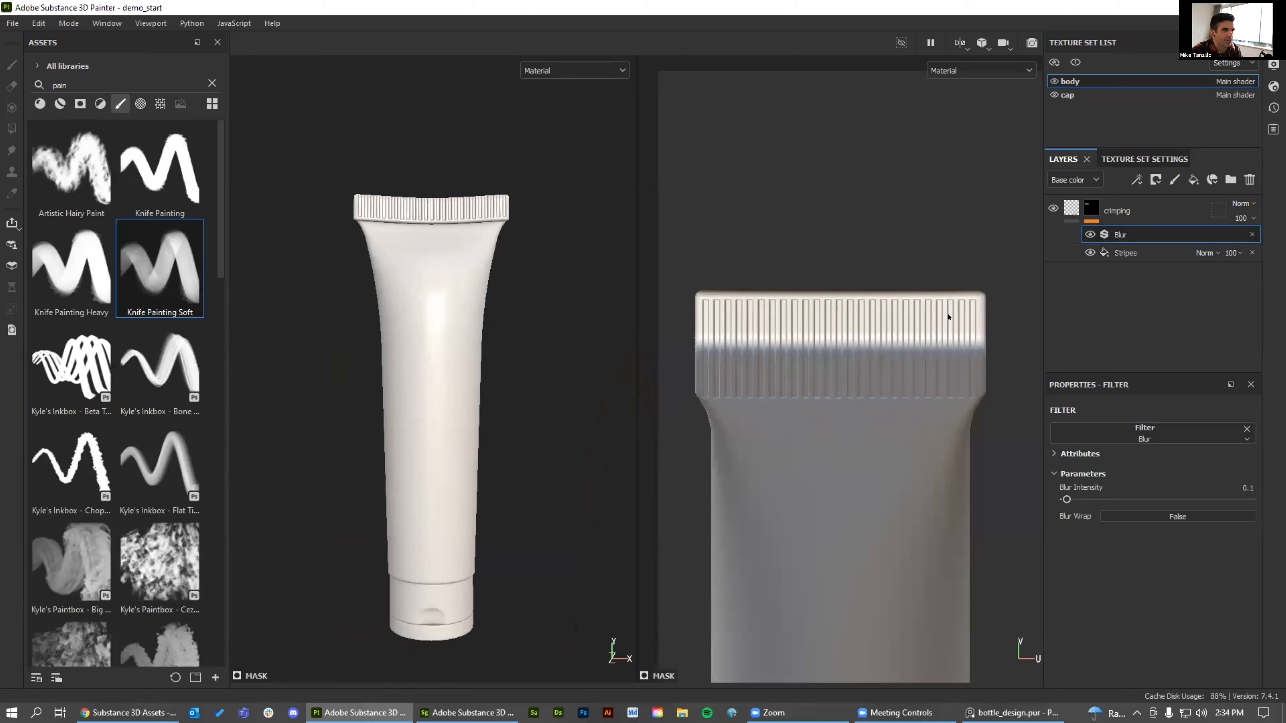
mouse_move(388, 215)
alt+mouse_down()
mouse_move(523, 284)
mouse_move(397, 230)
alt+mouse_up()
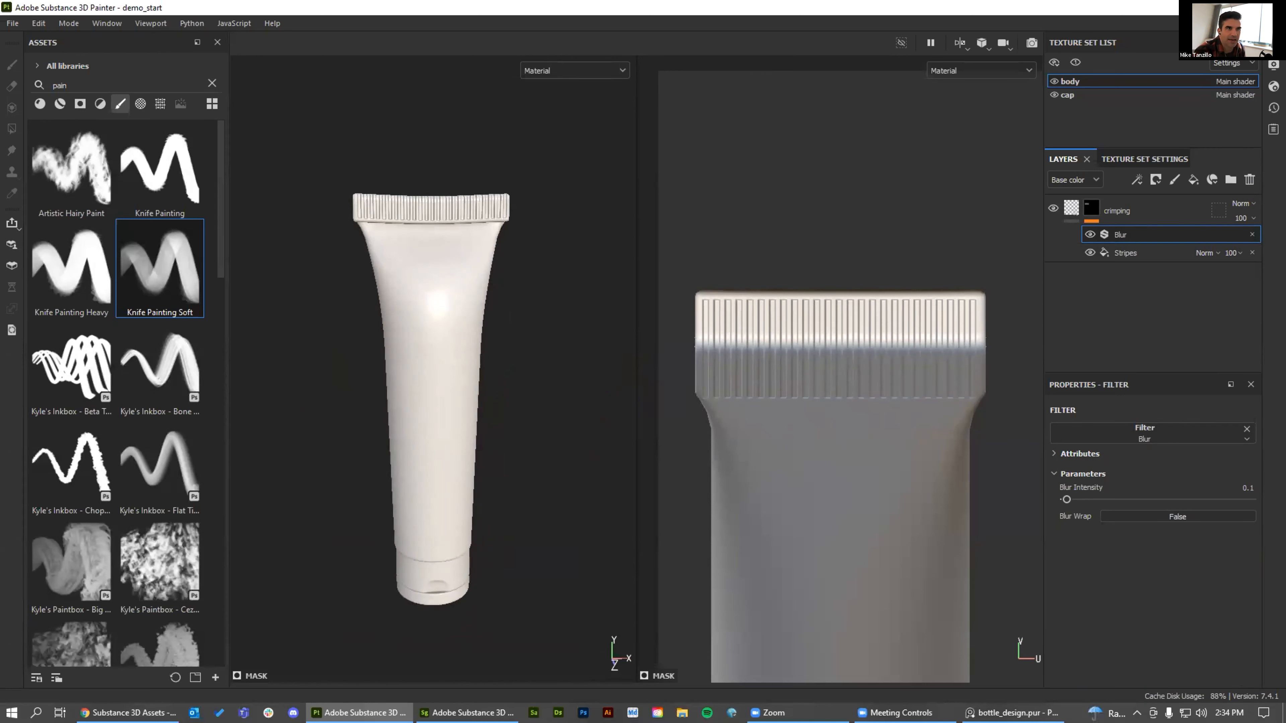
Add a fill layer above crimping and arrange the 3D window side by side with the bottle_design reference board
click(1193, 178)
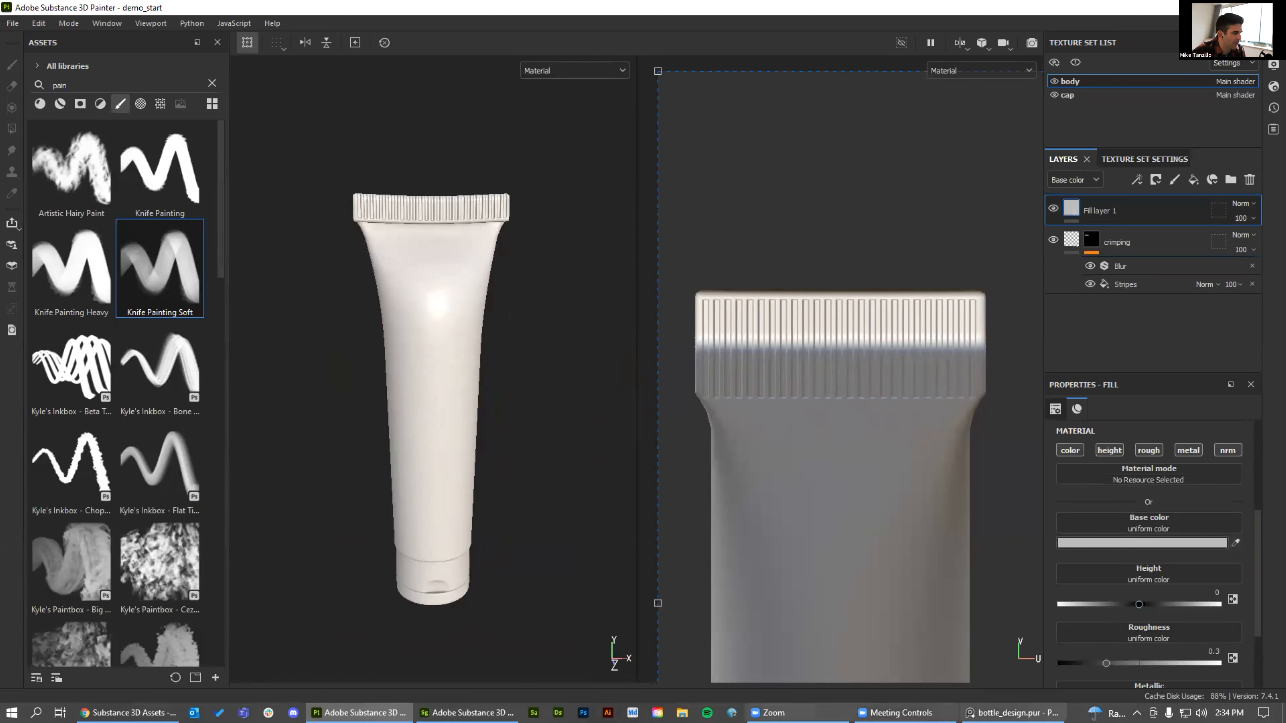
click(1012, 712)
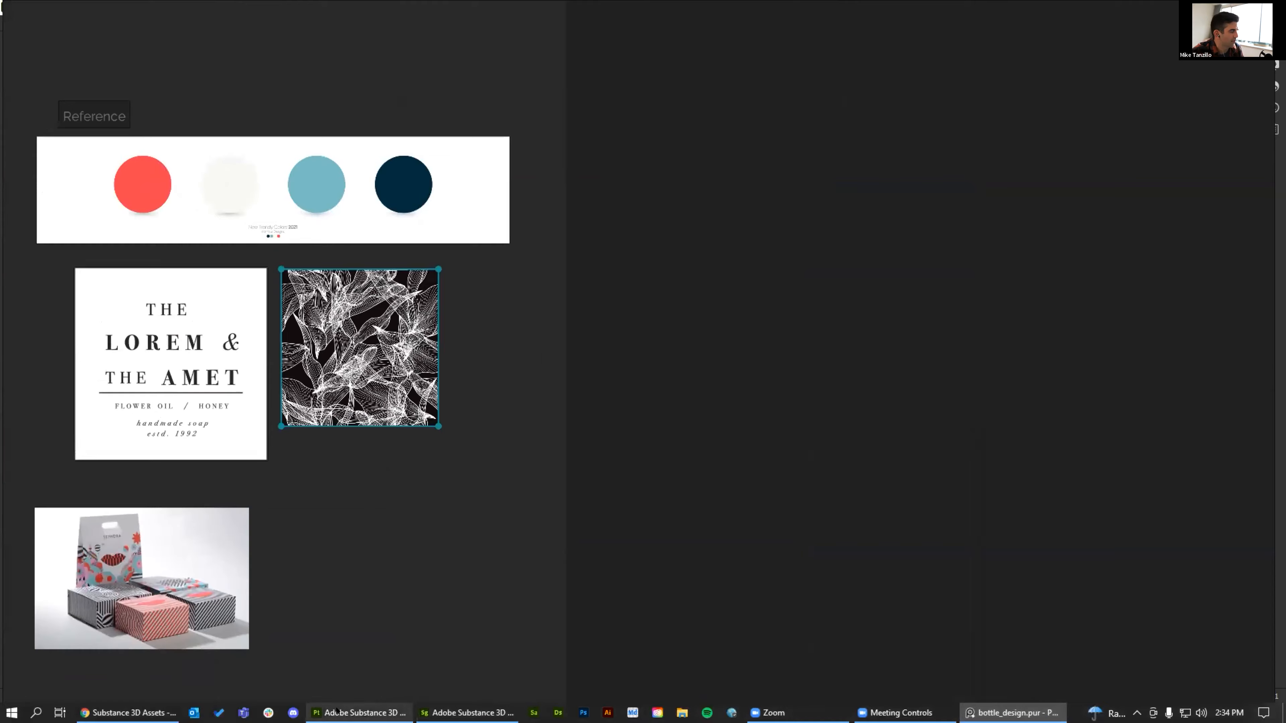
click(360, 713)
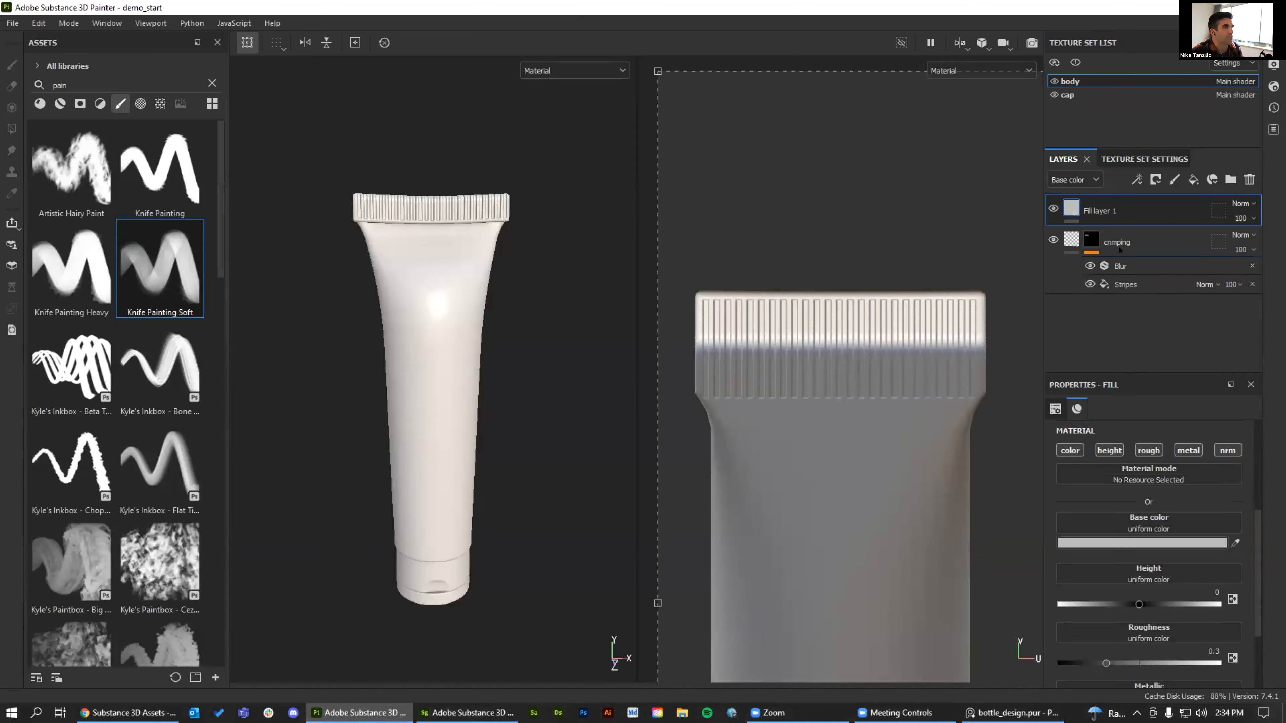
key(super+Right)
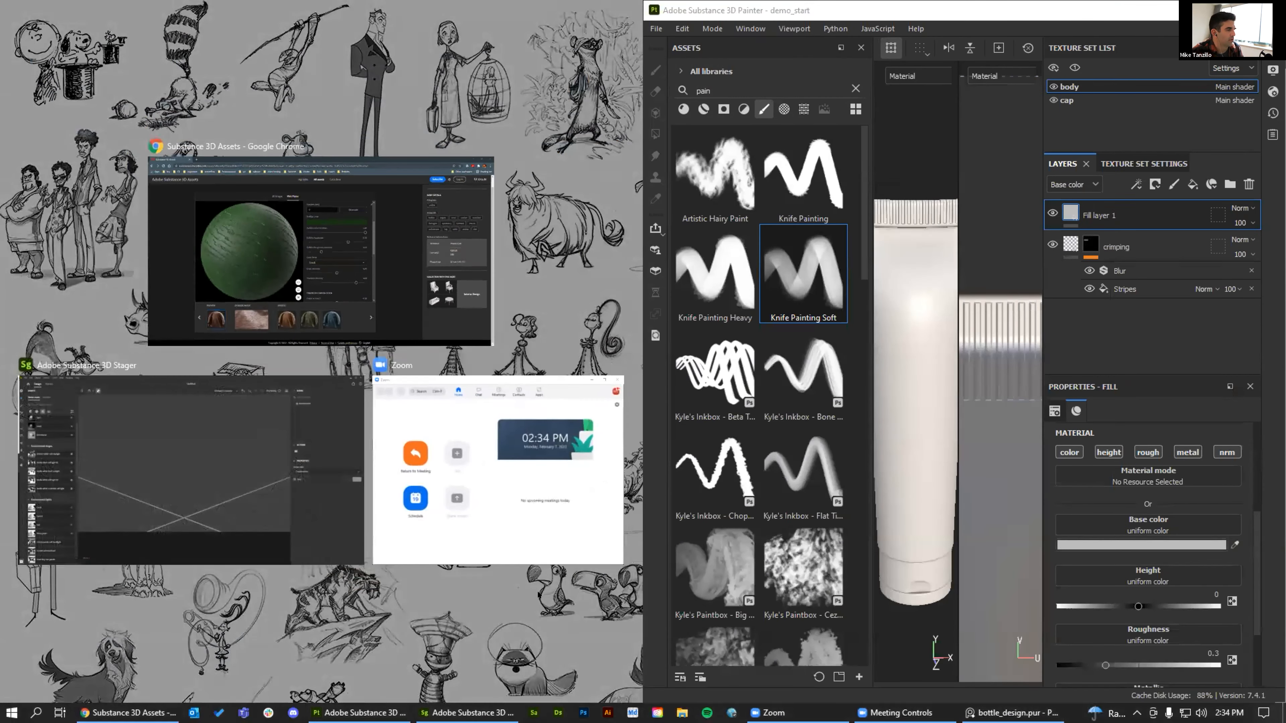
click(539, 595)
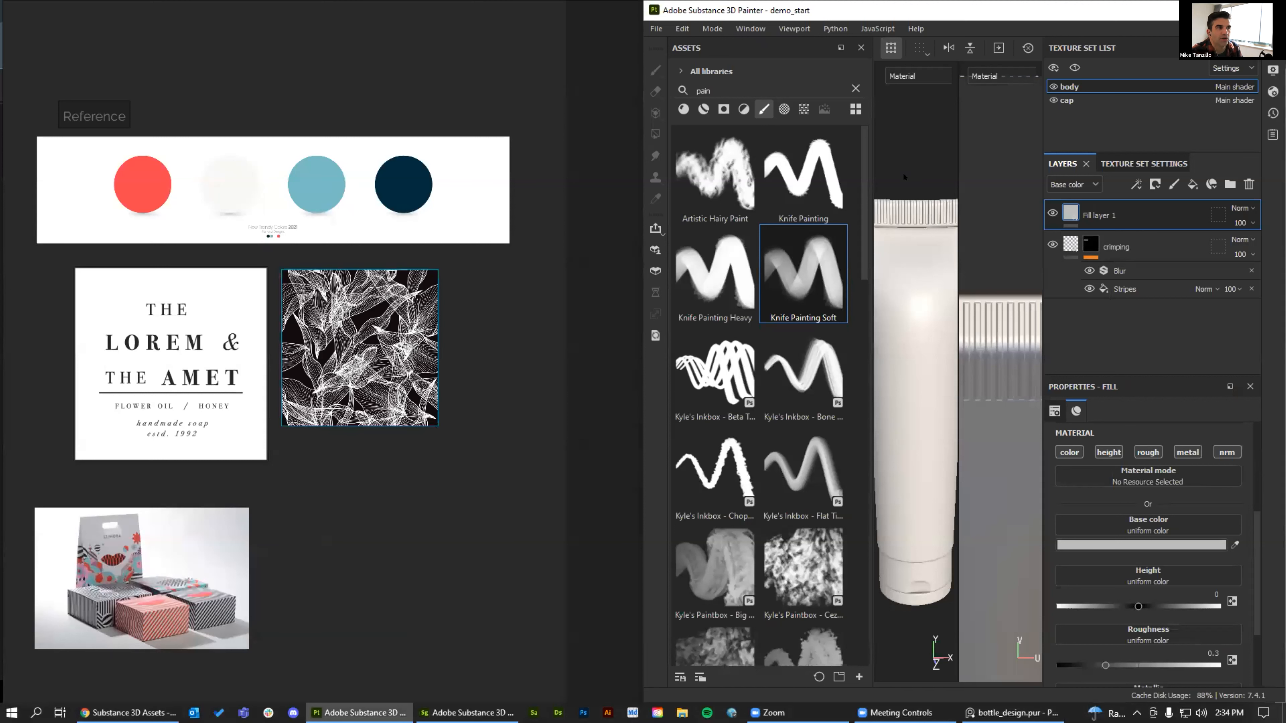
Clear the asset search, close the asset library and show only the 3D view
click(855, 89)
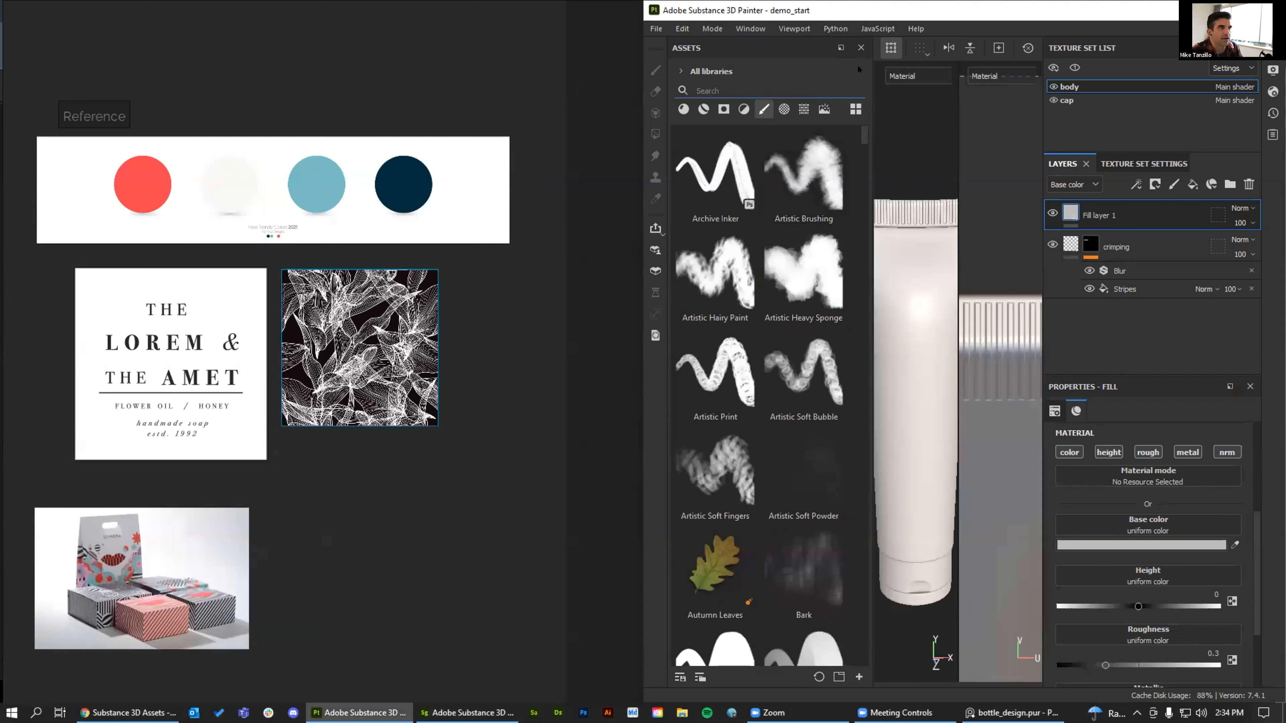
click(860, 48)
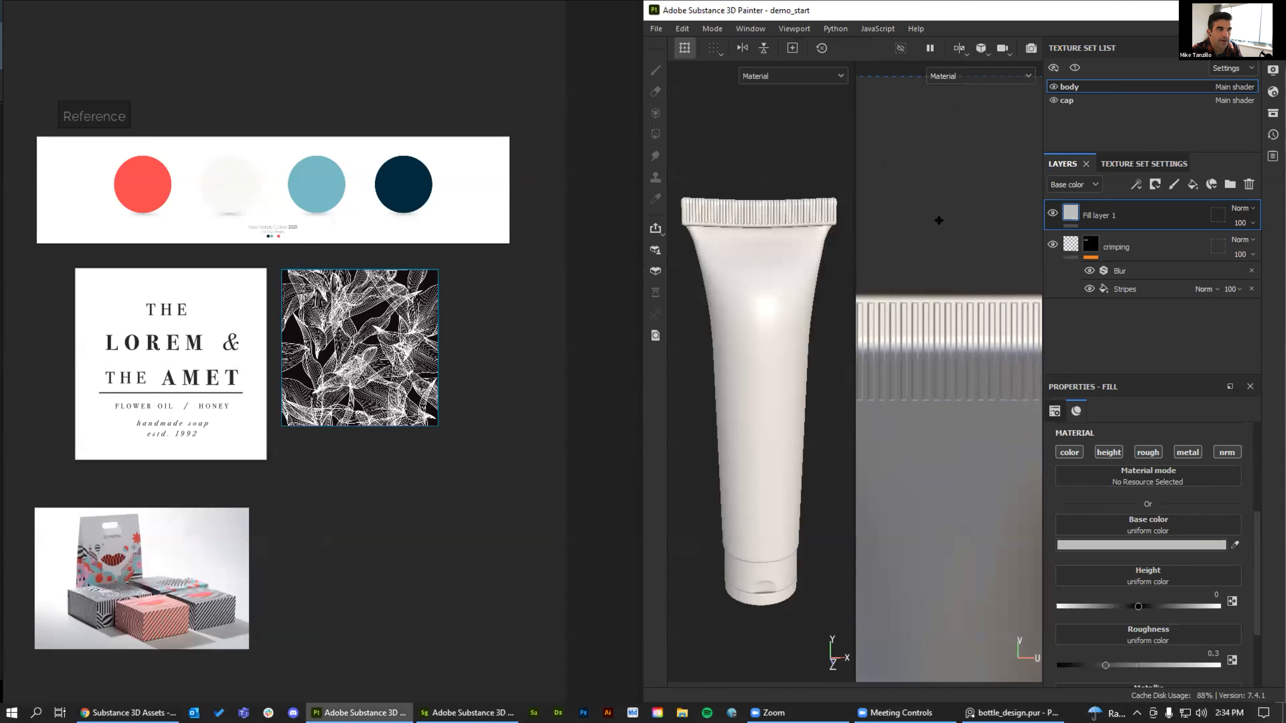
key(F2)
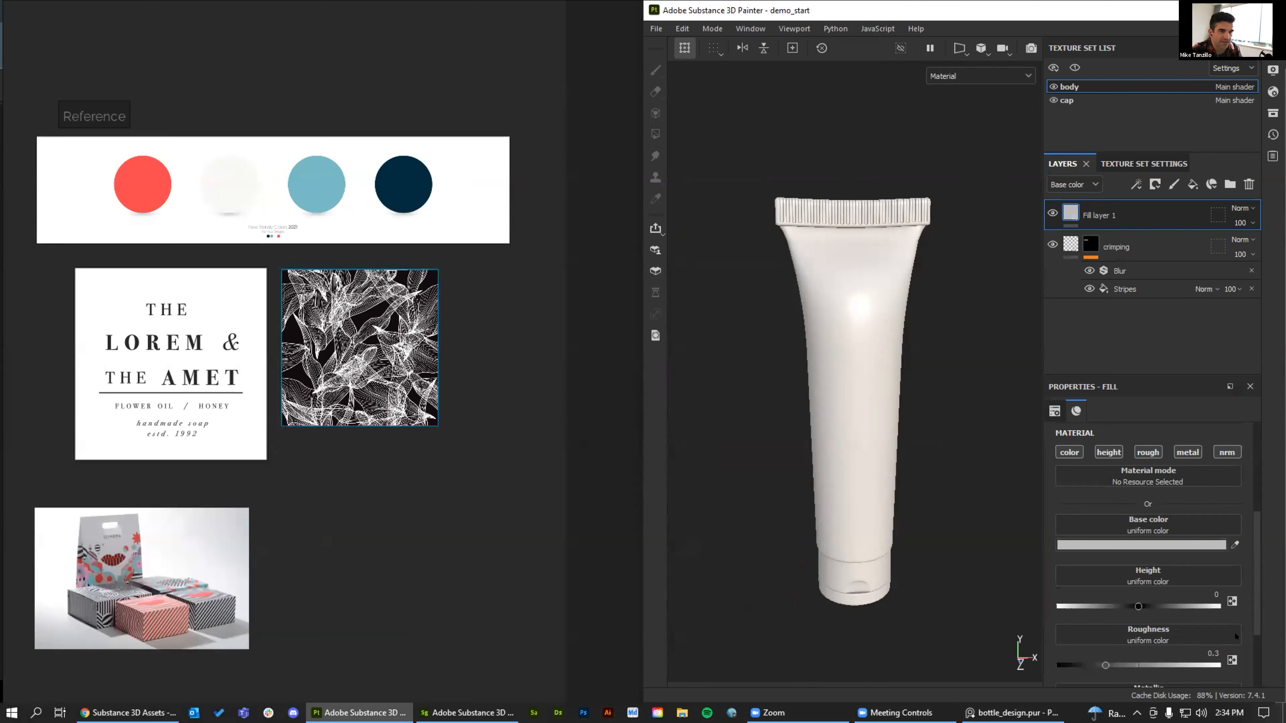
Set the new fill layer's base color to the coral red sampled from the reference palette
click(1234, 545)
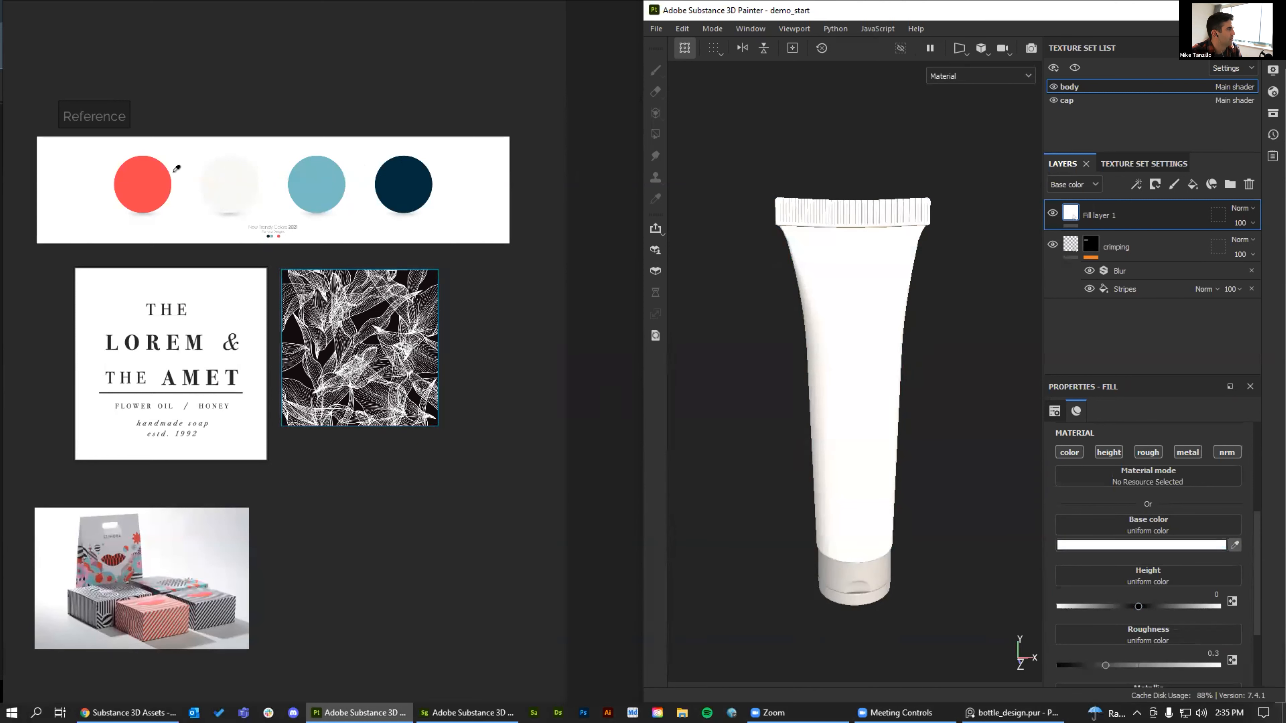
click(136, 172)
alt+drag(956, 467, 759, 342)
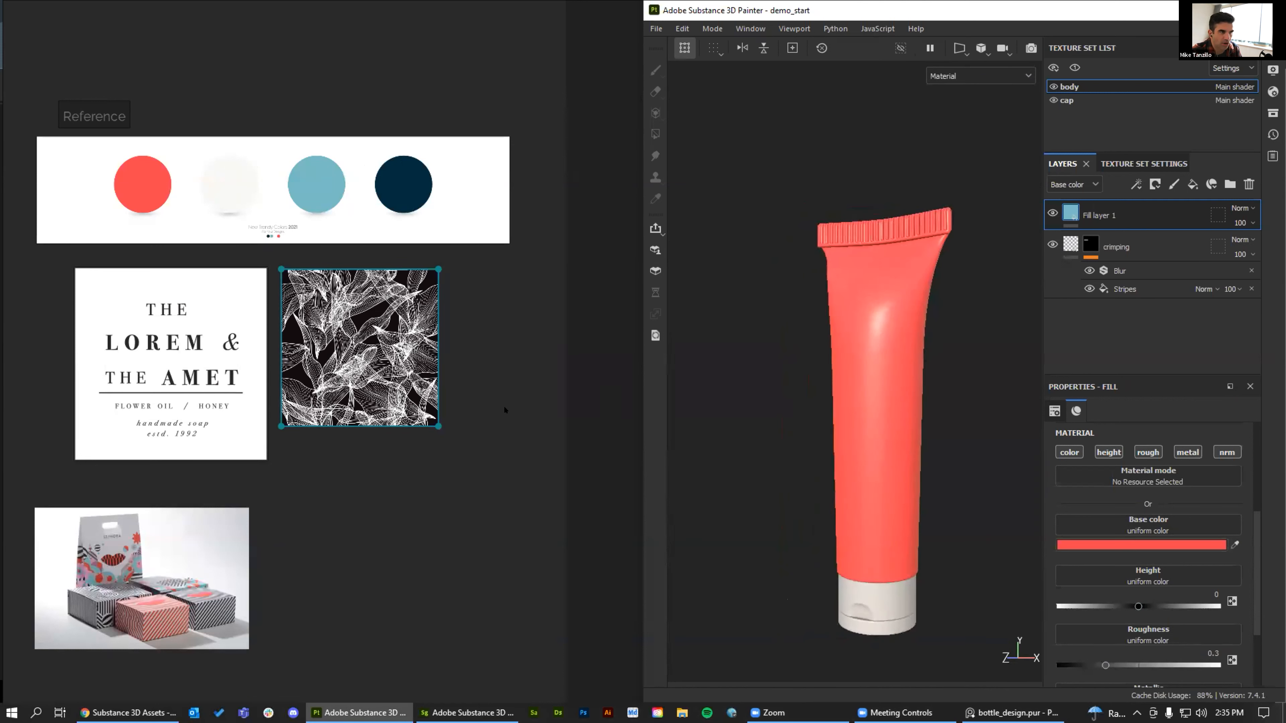
alt+drag(785, 386, 824, 365)
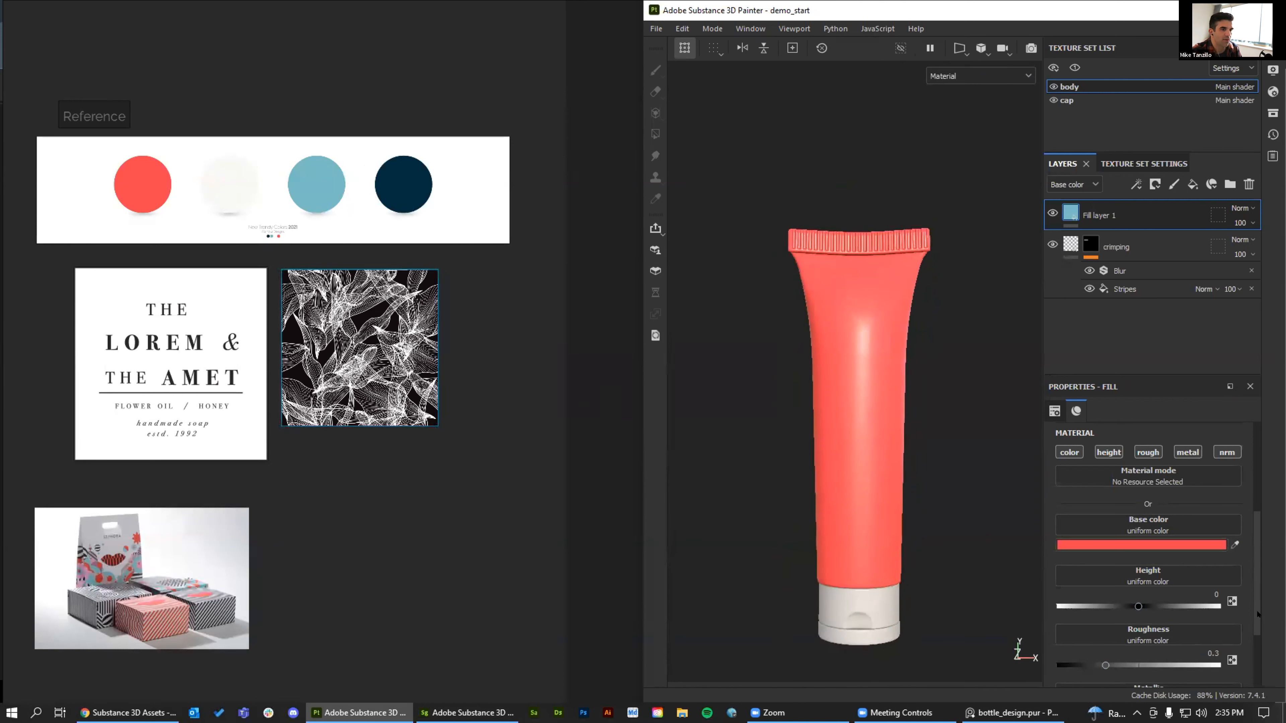
Lower the red fill layer's roughness to about 0.1265 for a glossier tube
scroll(1179, 644, down, 4)
drag(1105, 556, 1076, 556)
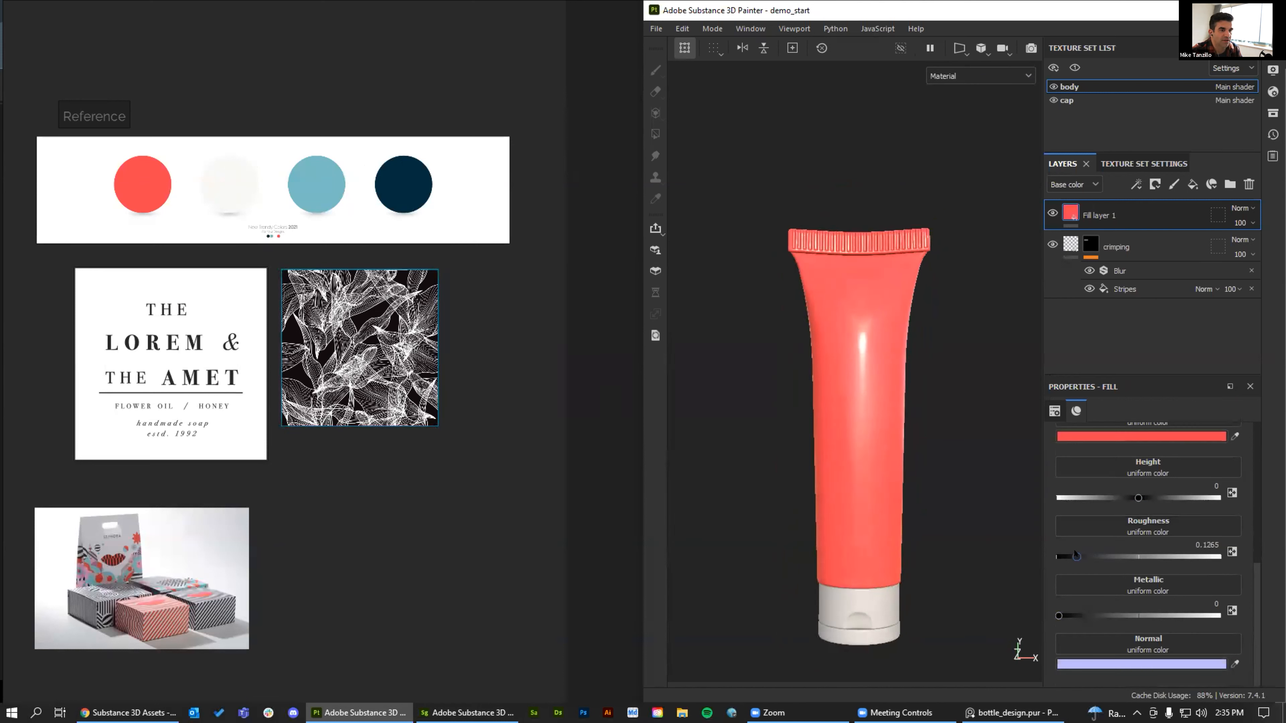
alt+drag(770, 456, 849, 495)
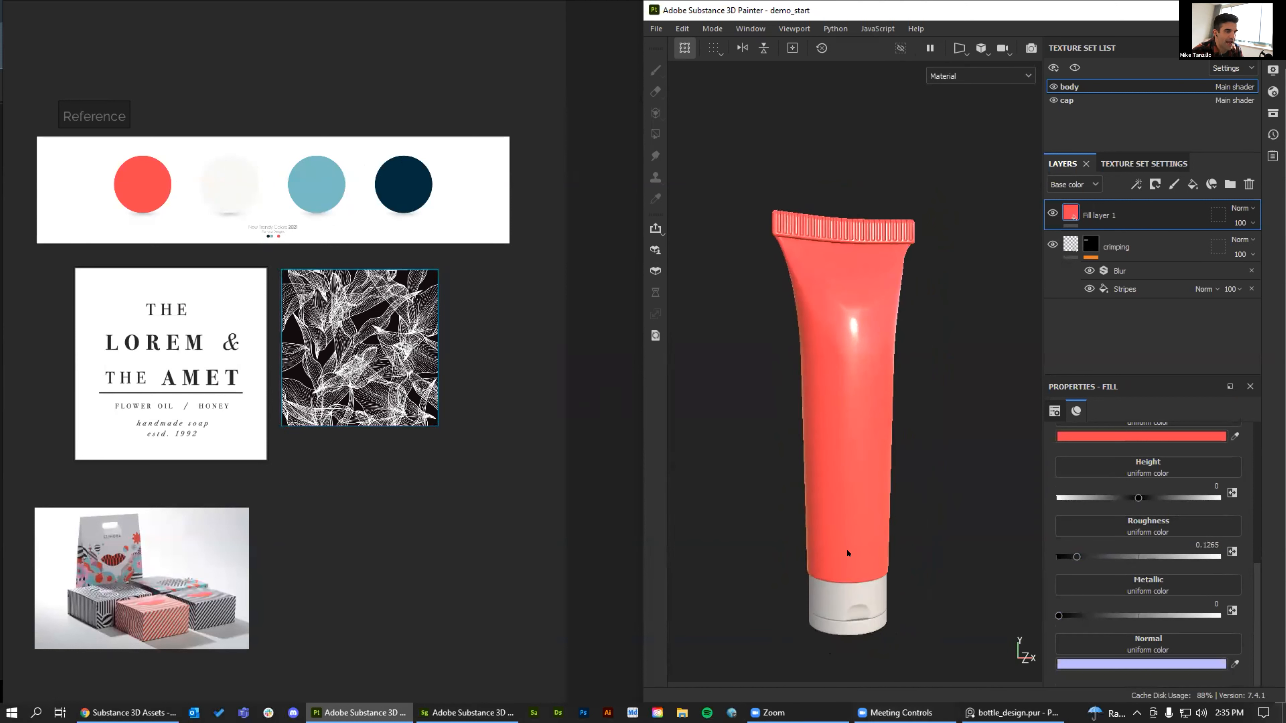
Switch to the cap texture set and reopen the asset library
click(1098, 100)
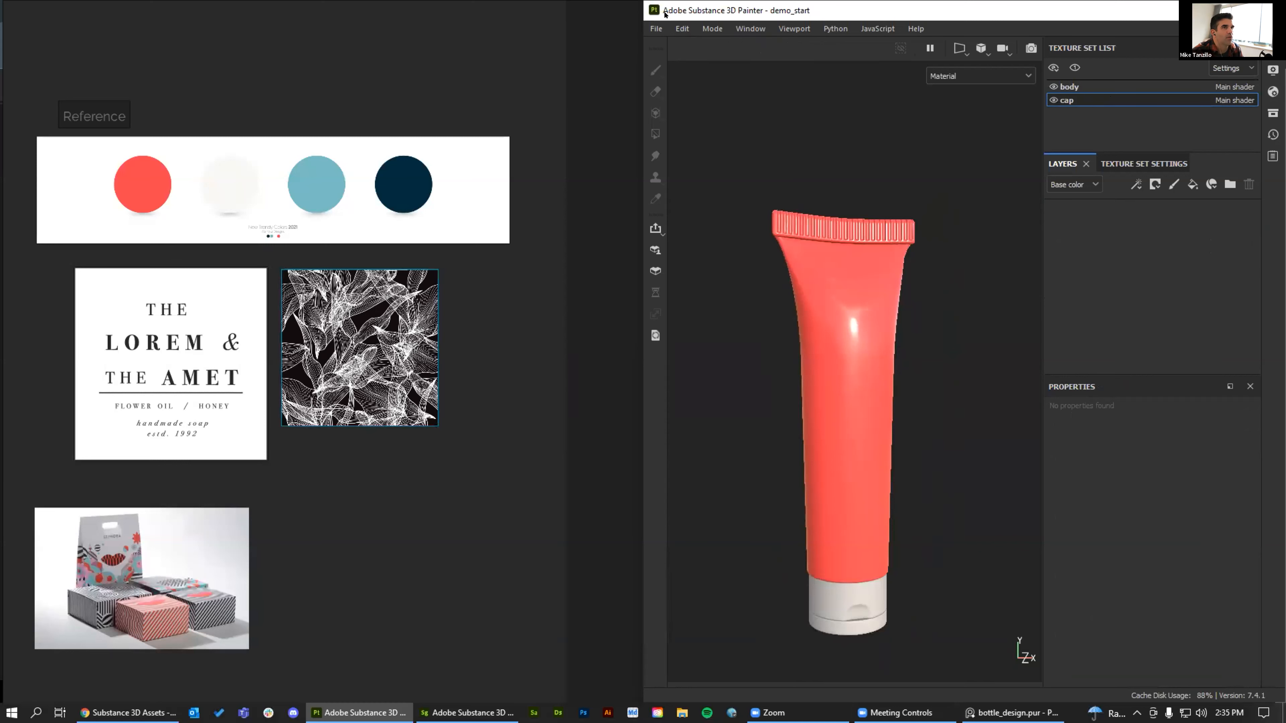
key(super+Right)
click(806, 262)
click(751, 28)
mouse_move(783, 29)
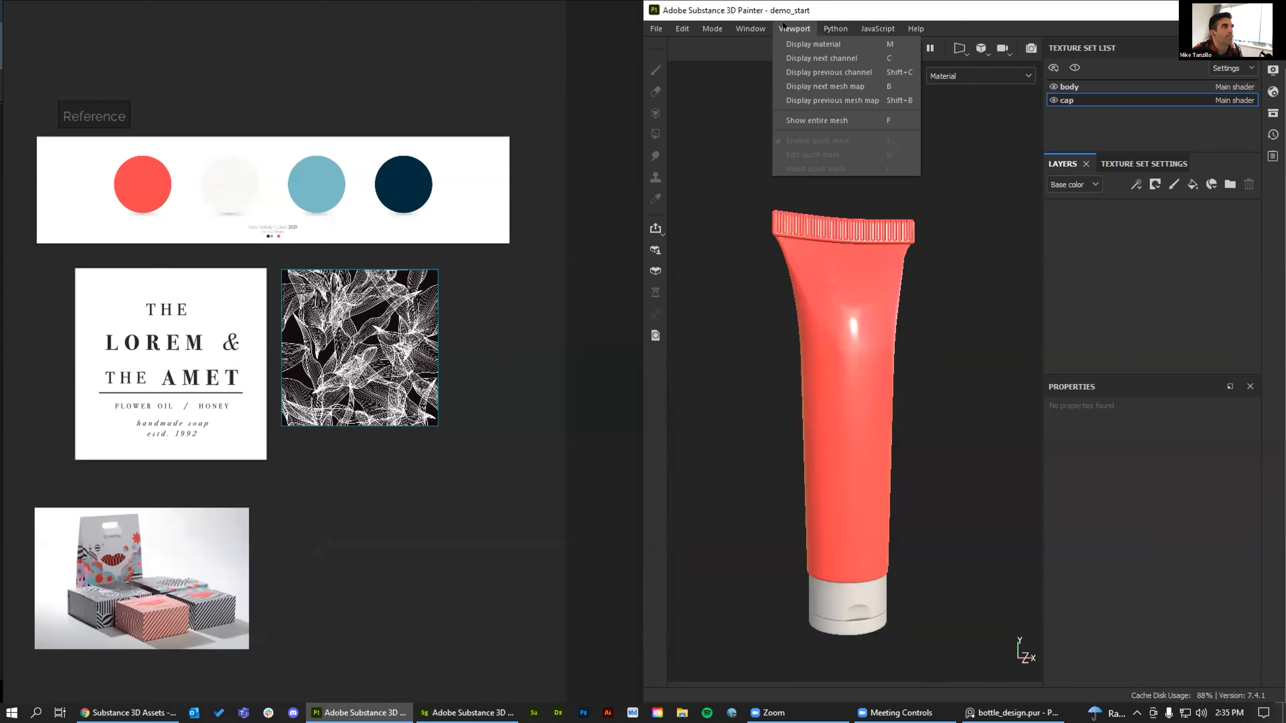
click(759, 91)
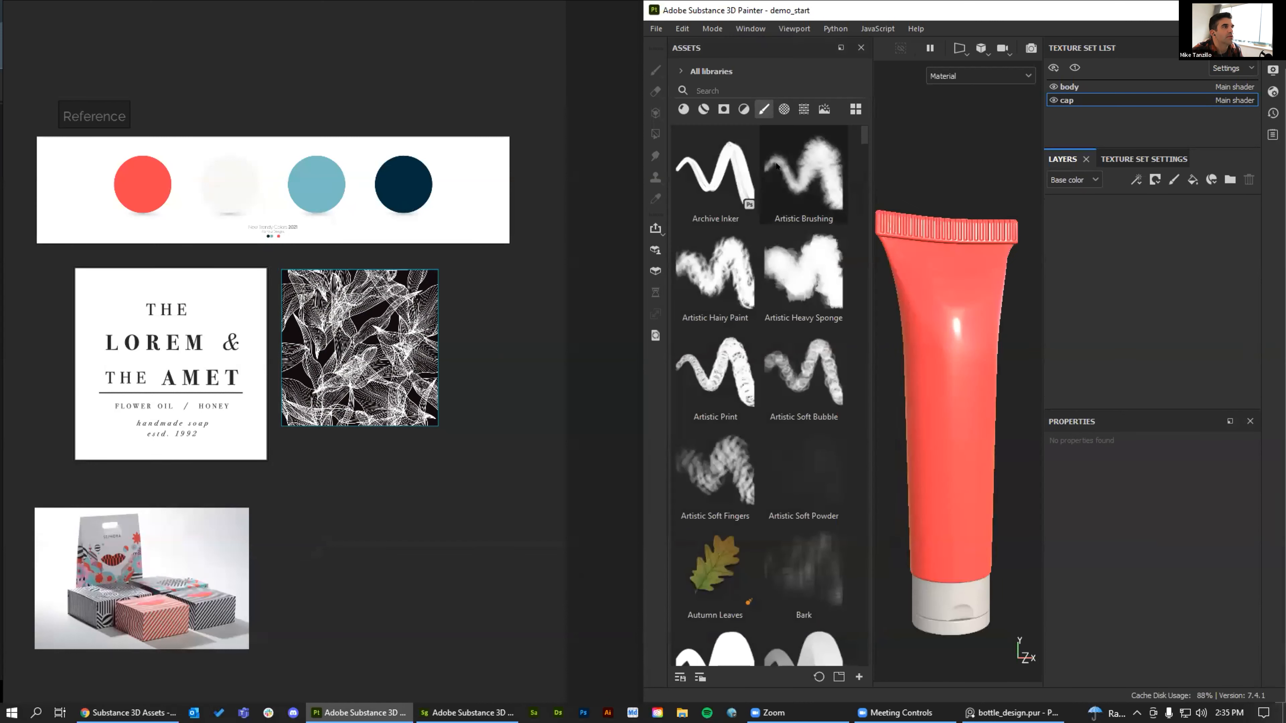
Search the assets for "plastic" and apply the Plastic Glossy Pure material to the cap
click(715, 90)
text(plastic)
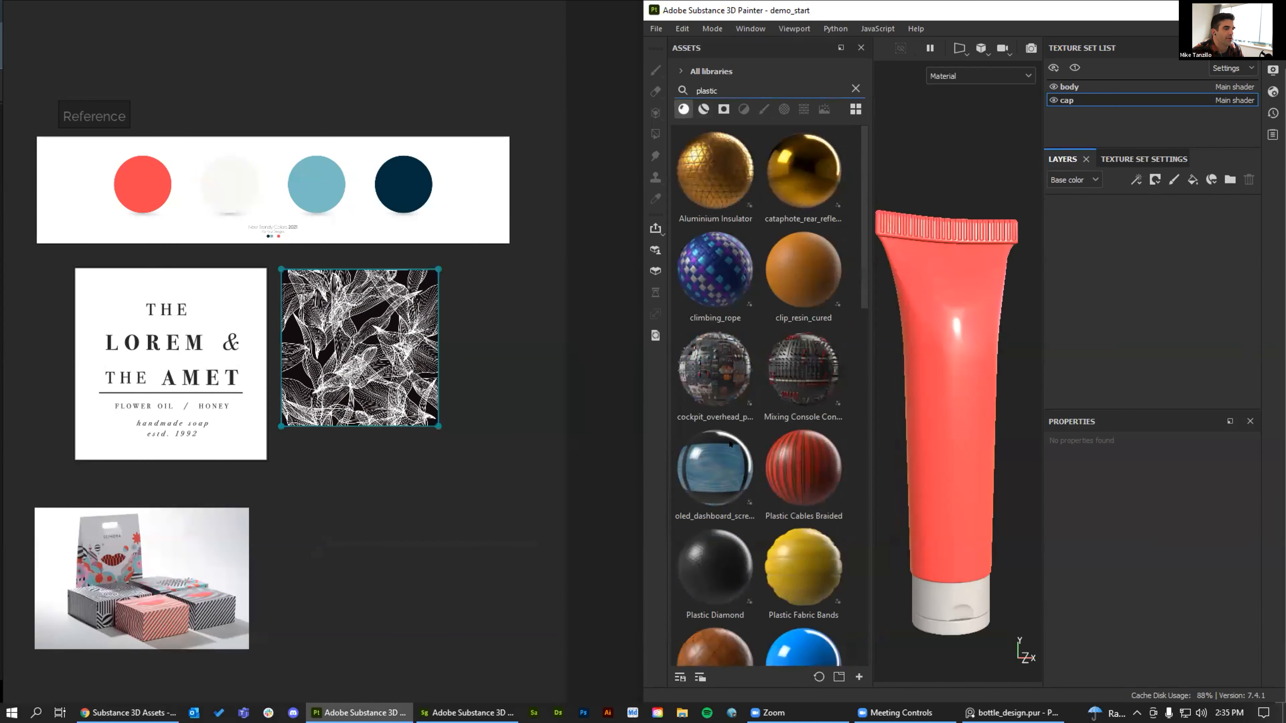
scroll(795, 429, down, 5)
scroll(806, 410, up, 2)
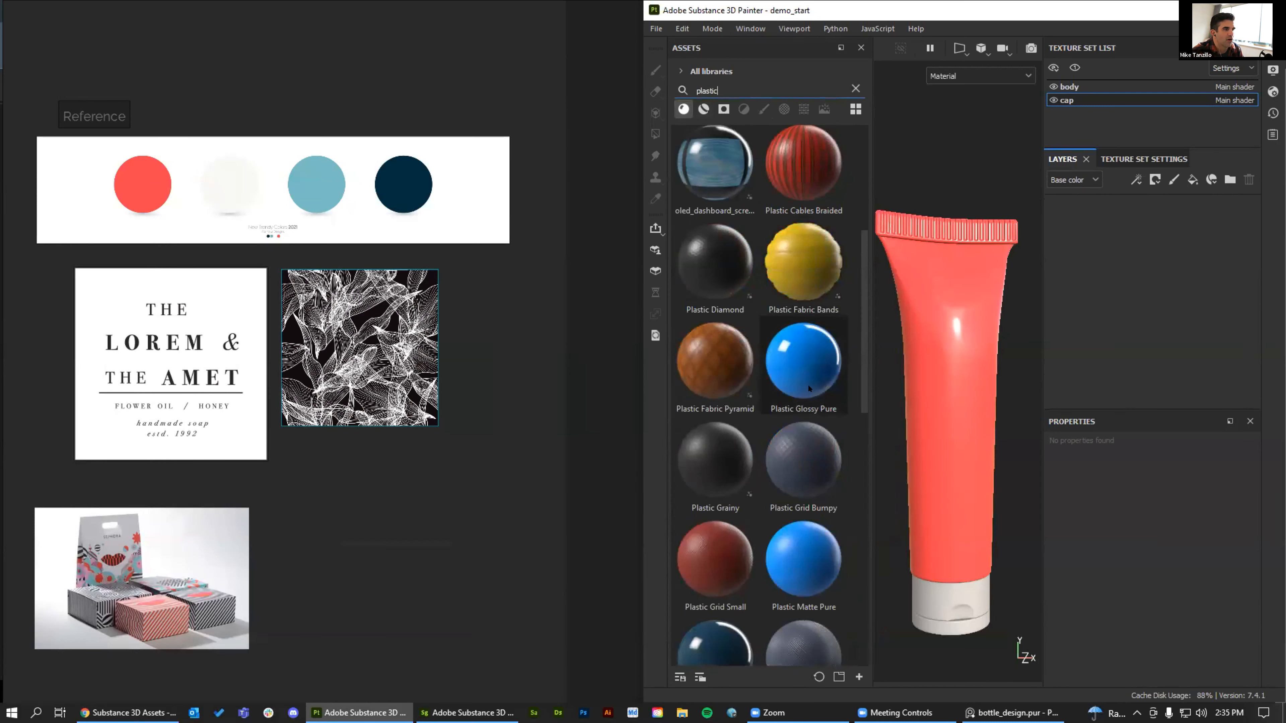
drag(804, 356, 969, 614)
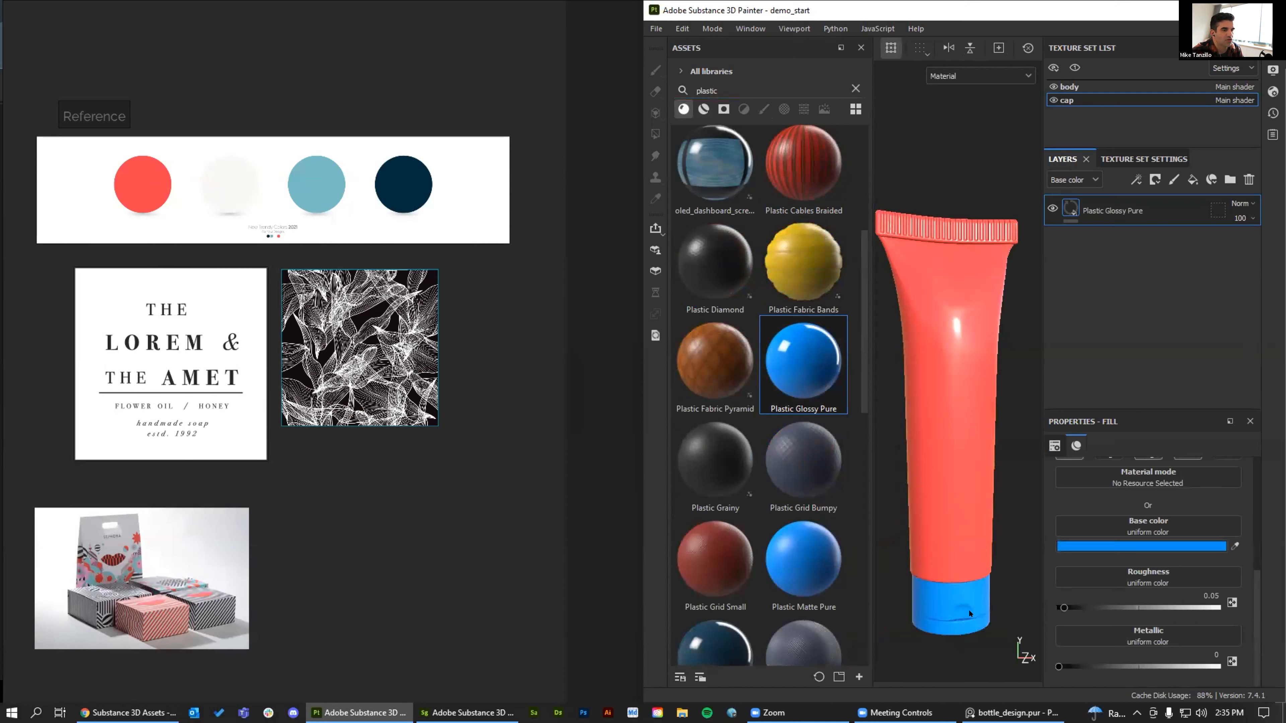
Set the cap material's base color to the off-white sampled from the reference palette
click(1235, 546)
click(221, 172)
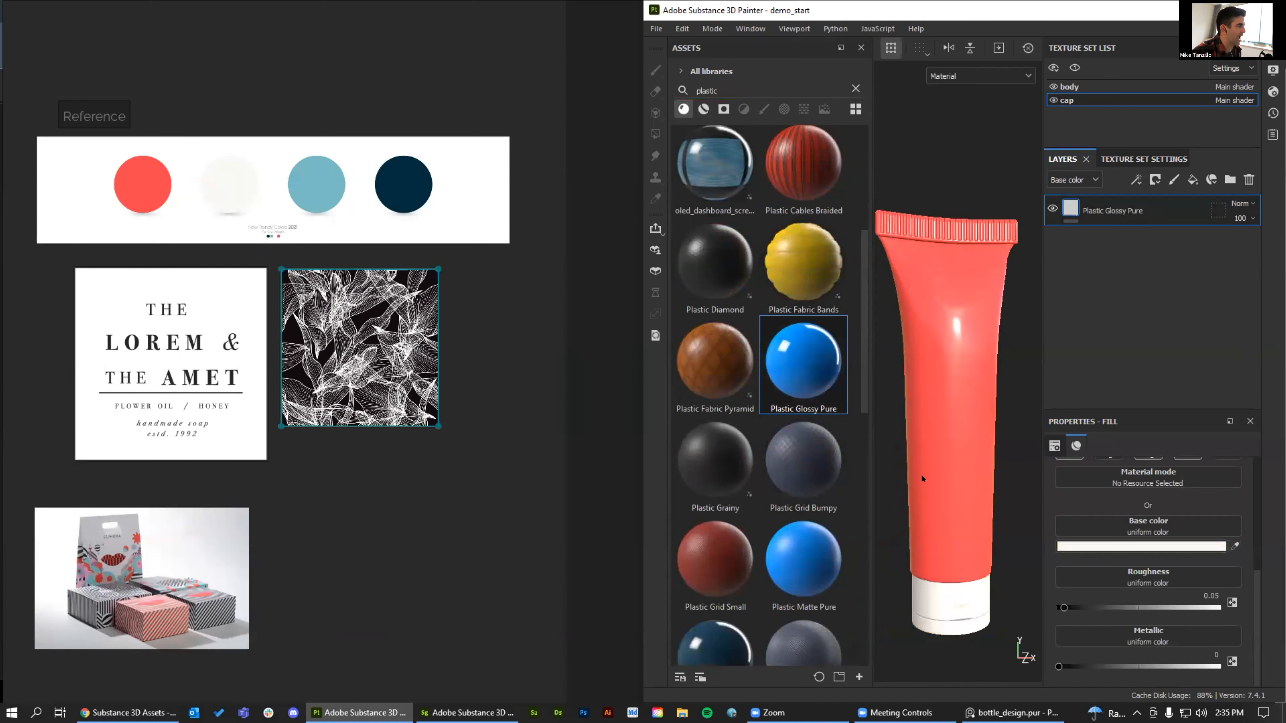
alt+drag(926, 445, 970, 342)
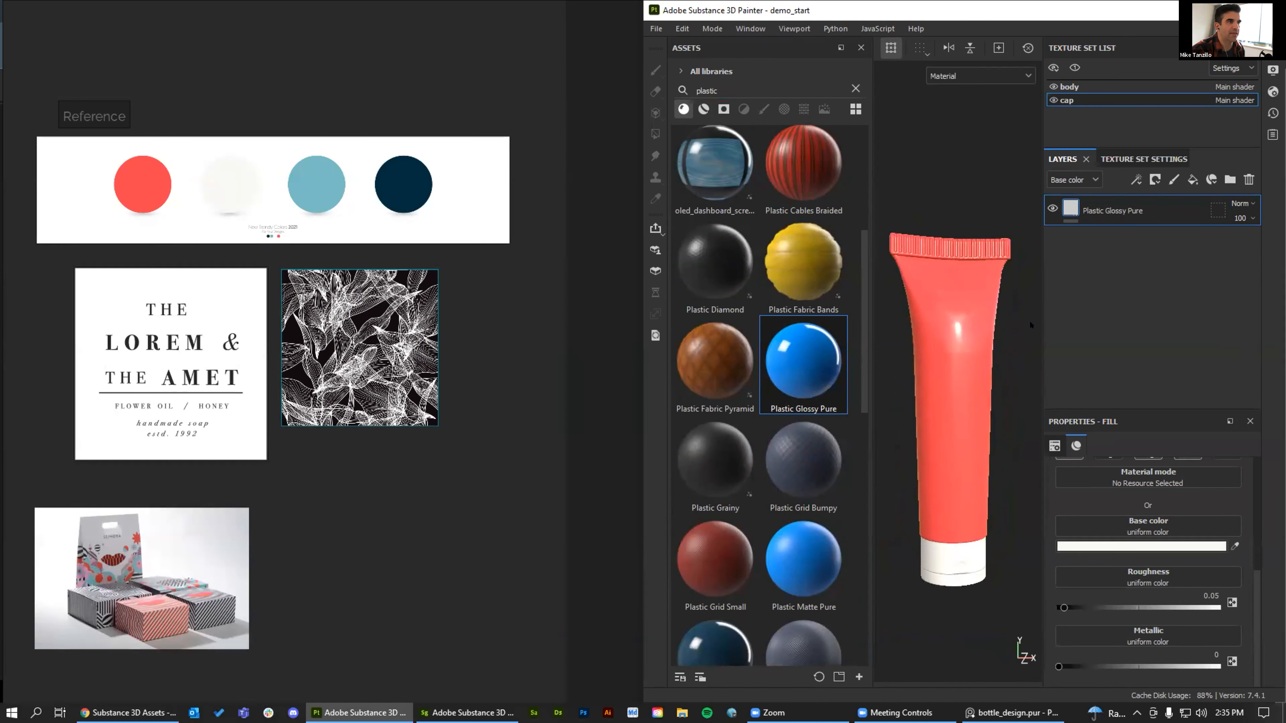
Rename the red fill layer in the body texture set to "Base Color"
click(1105, 87)
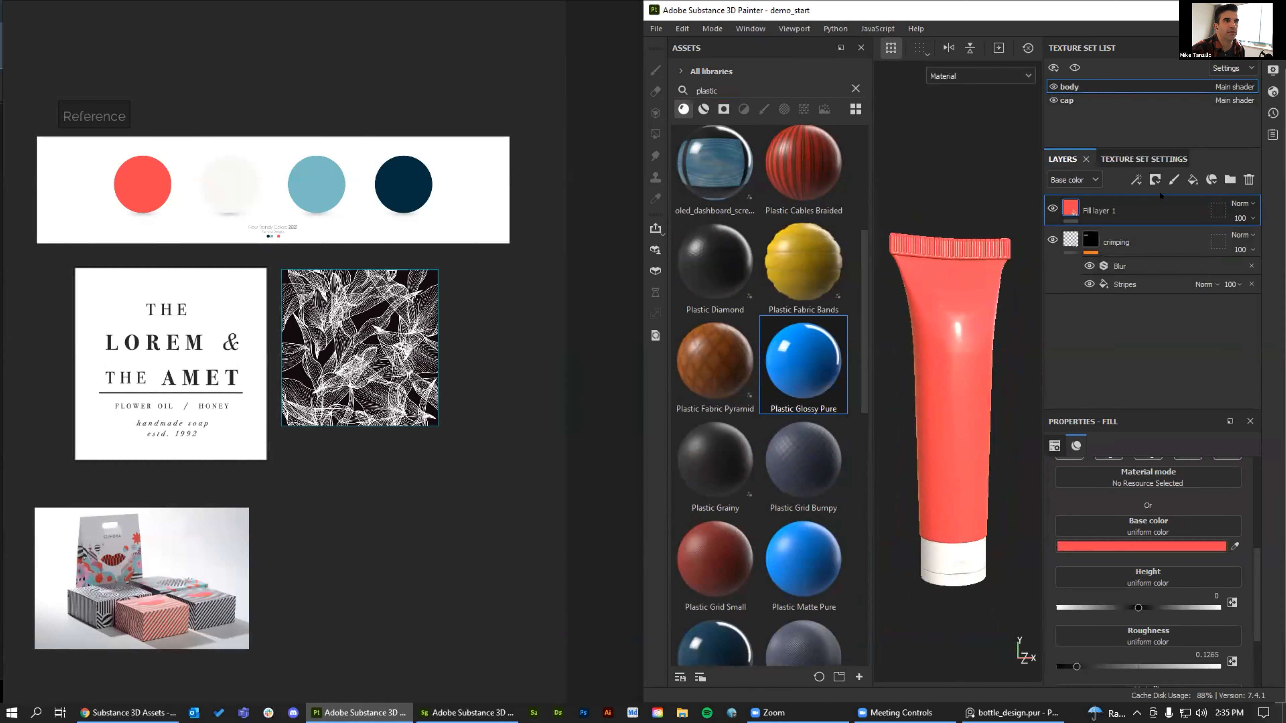
double_click(1107, 209)
text(Ba)
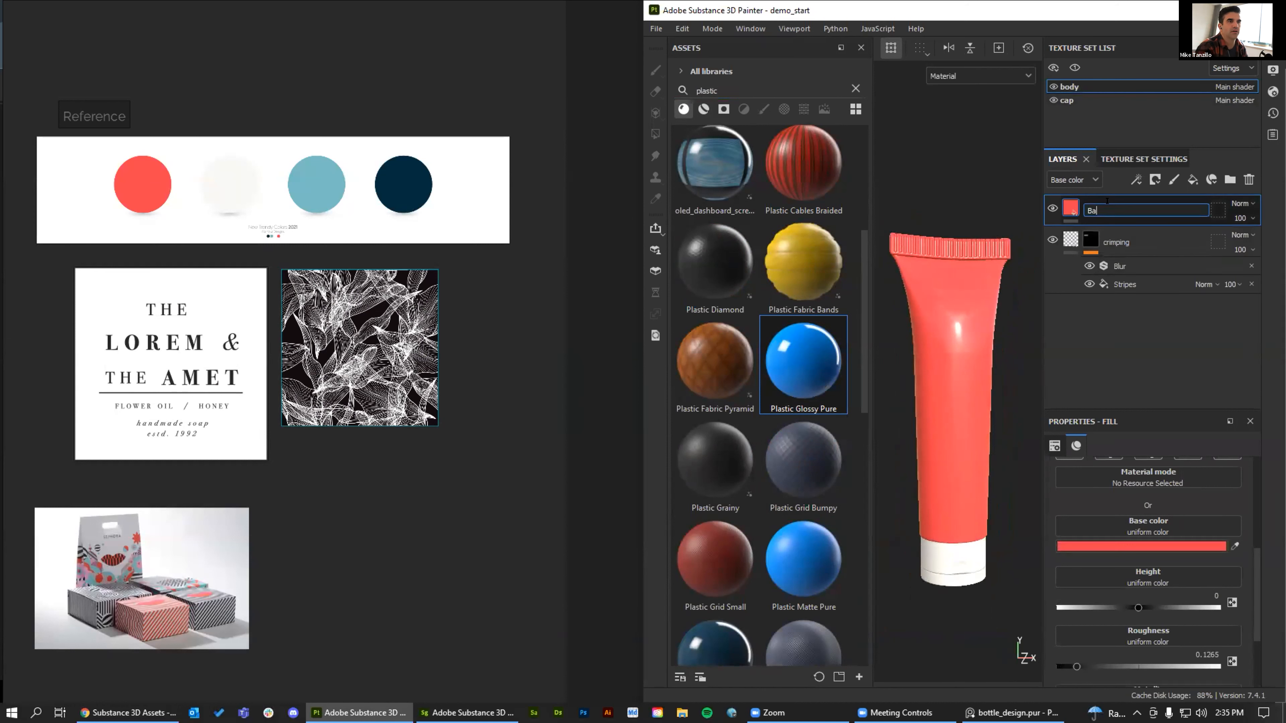
text(se Color)
key(Return)
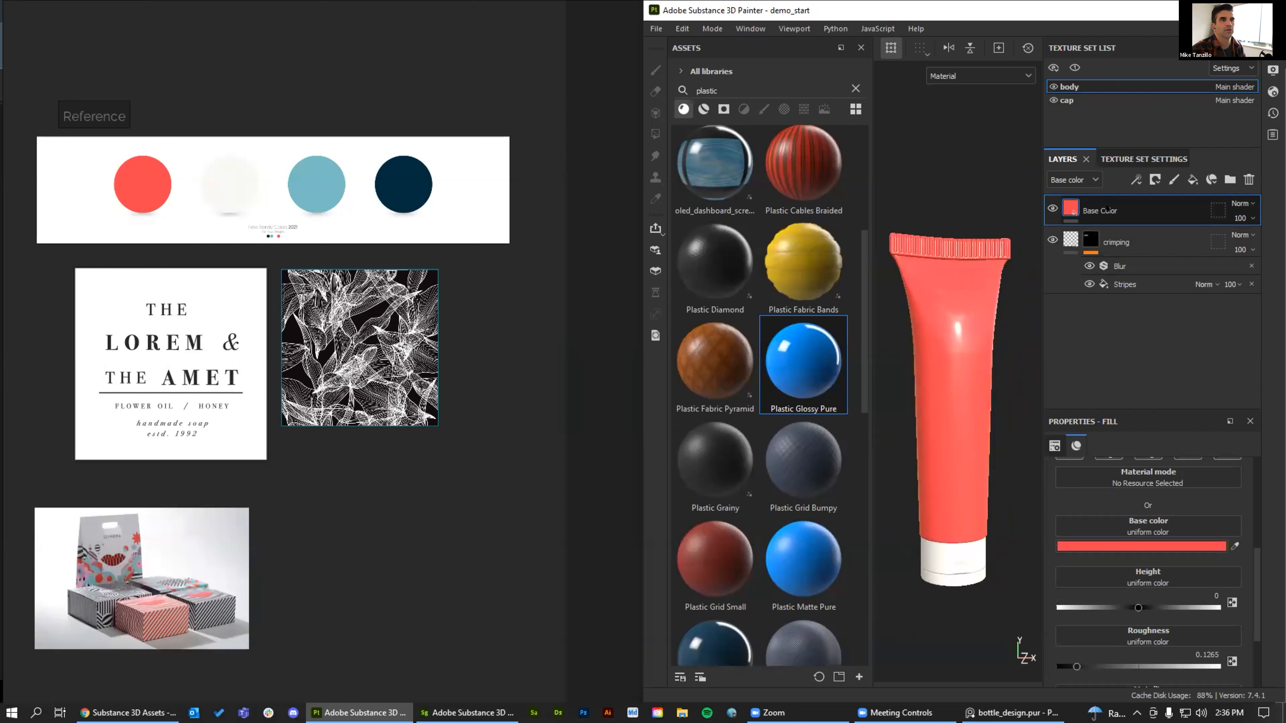
Add a fill layer above Base Color with only the color channel active and give it a black mask
click(1191, 179)
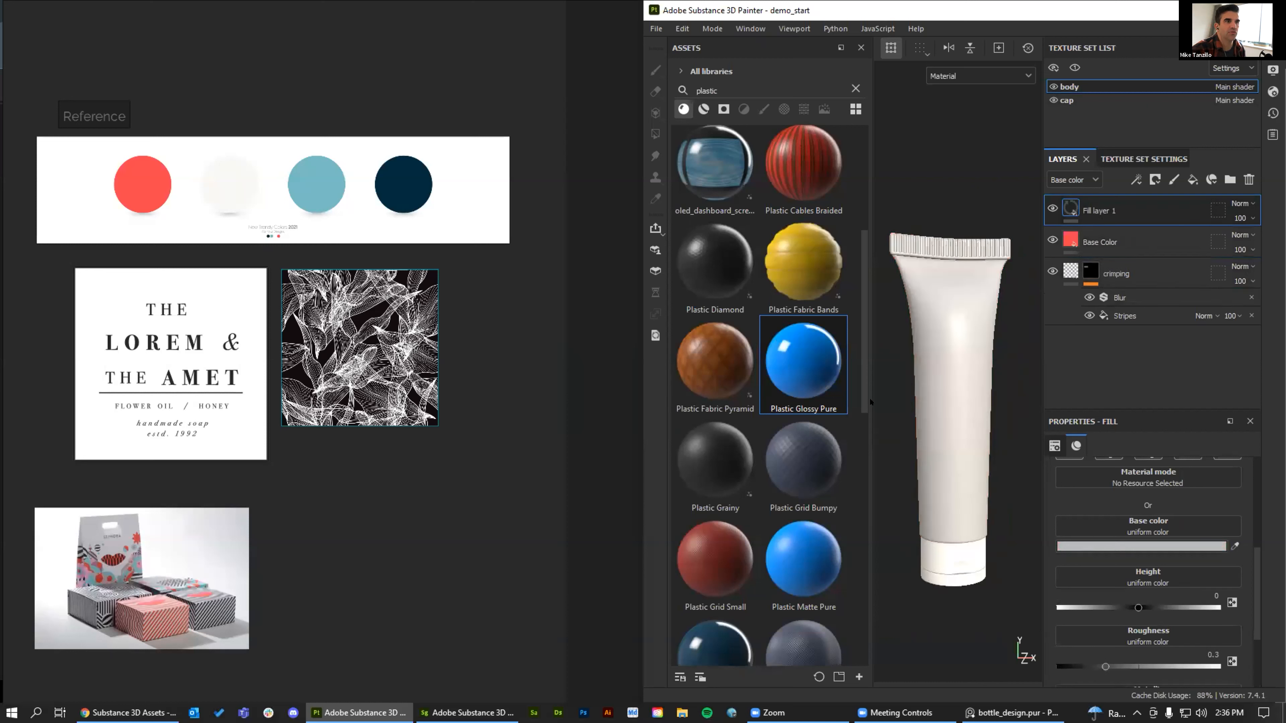
scroll(1138, 529, up, 2)
scroll(1138, 529, up, 3)
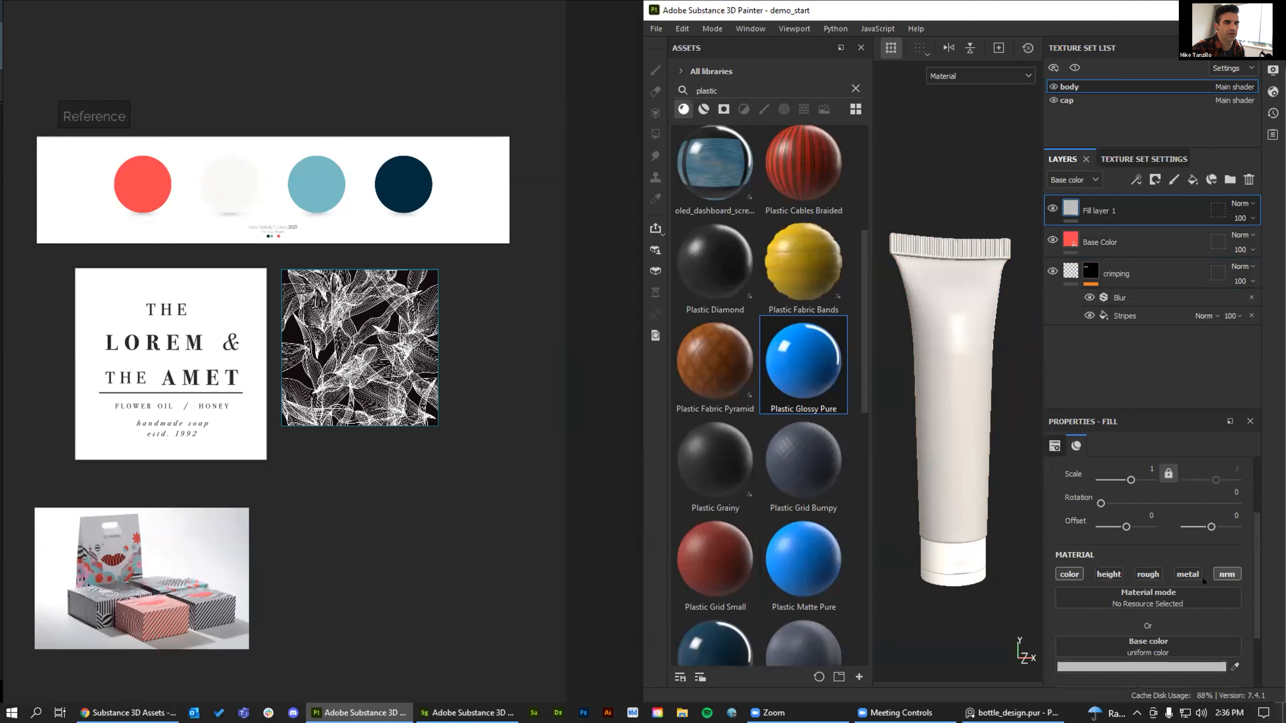
scroll(1201, 552, down, 3)
click(1155, 181)
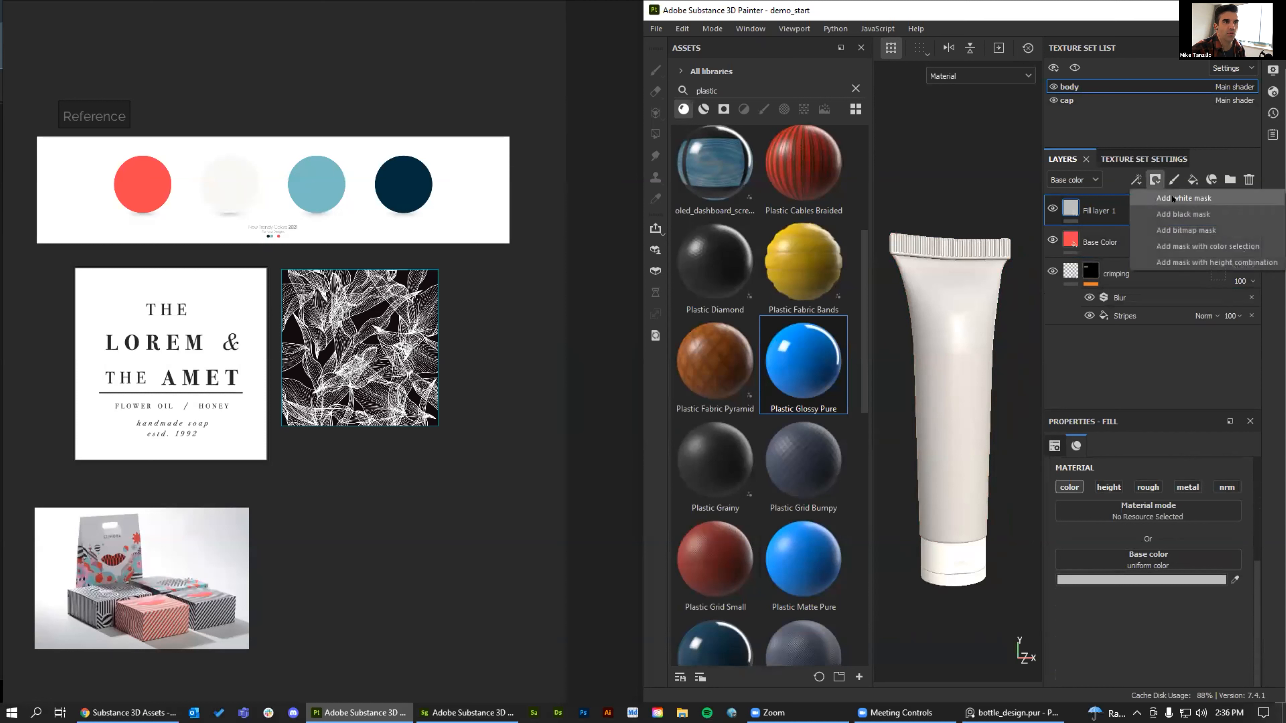
click(1181, 214)
Try filling the layer's mask with the square_label_larger image as grayscale, and delete that fill layer
click(1137, 181)
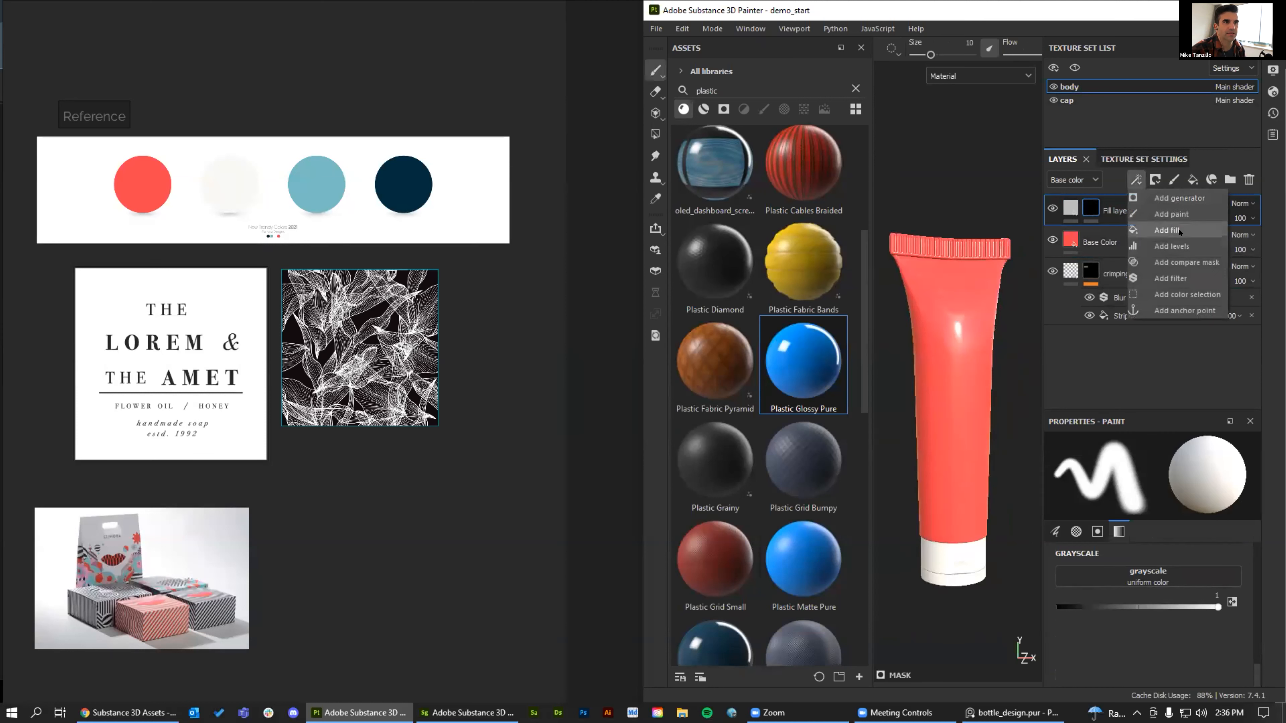
click(1167, 230)
click(1148, 490)
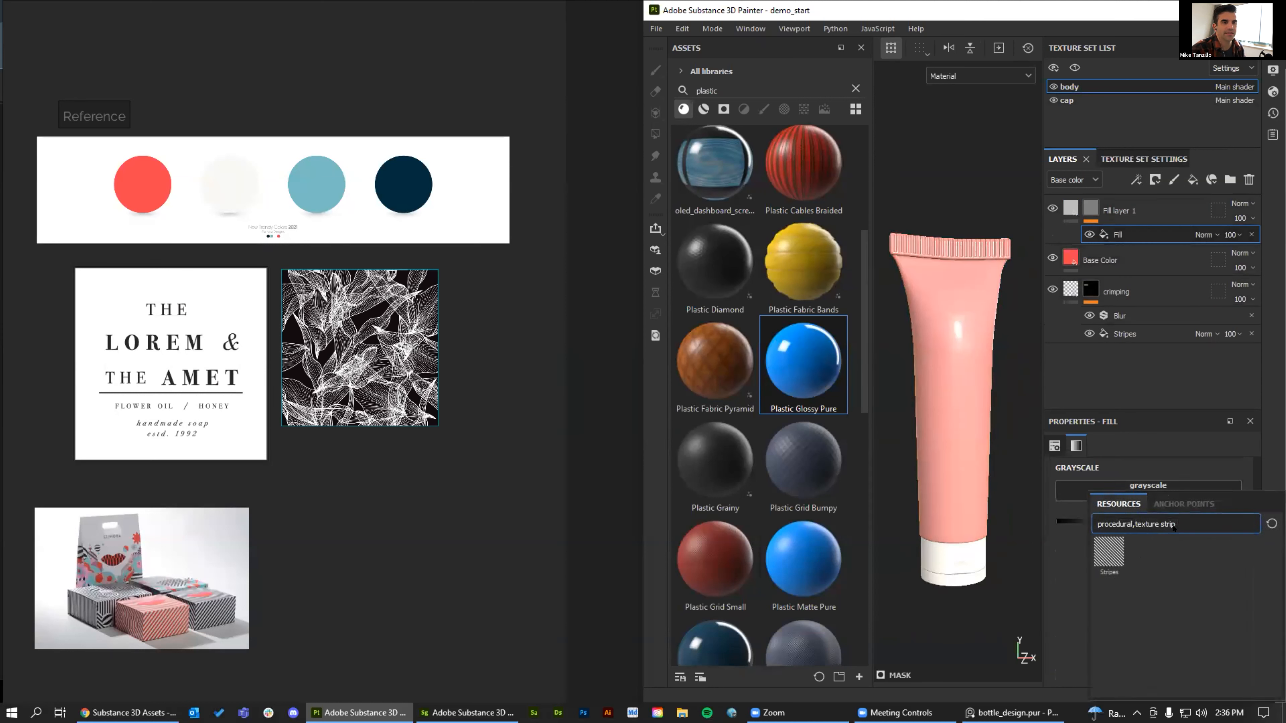
key(ctrl+a)
text(logo)
key(BackSpace)
key(BackSpace)
key(BackSpace)
key(BackSpace)
text(labl)
key(BackSpace)
text(el)
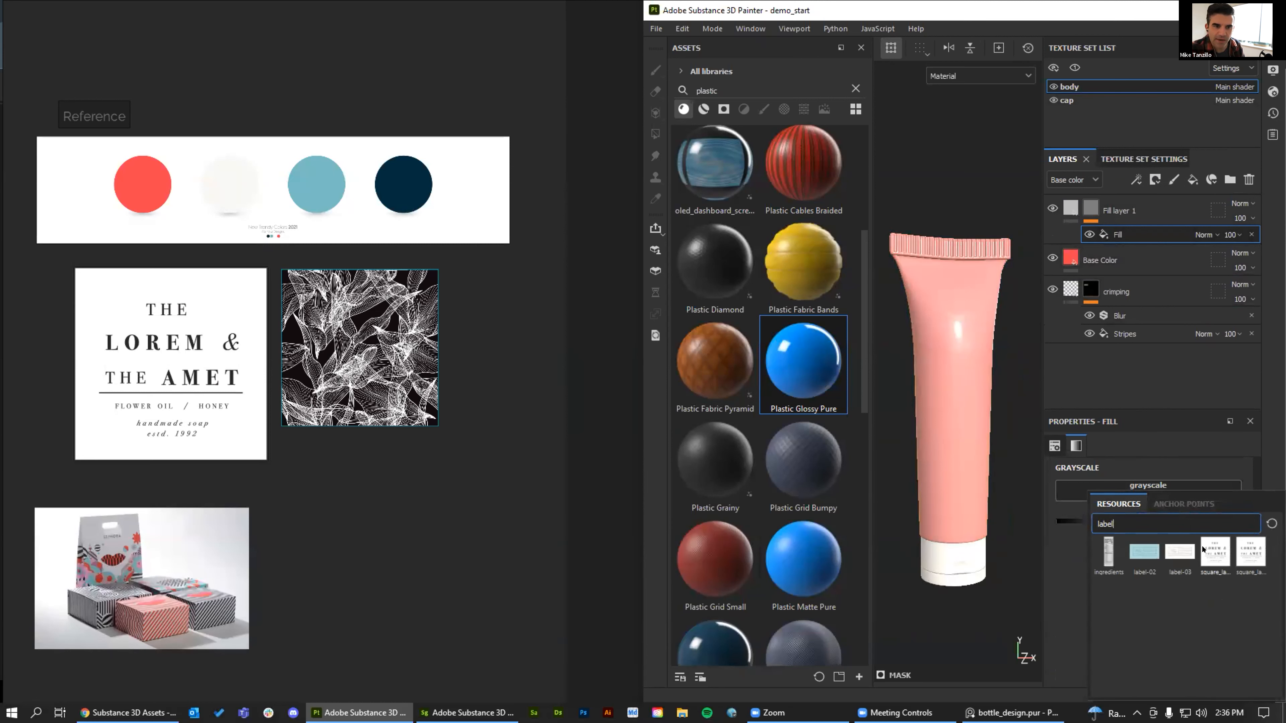
click(1203, 549)
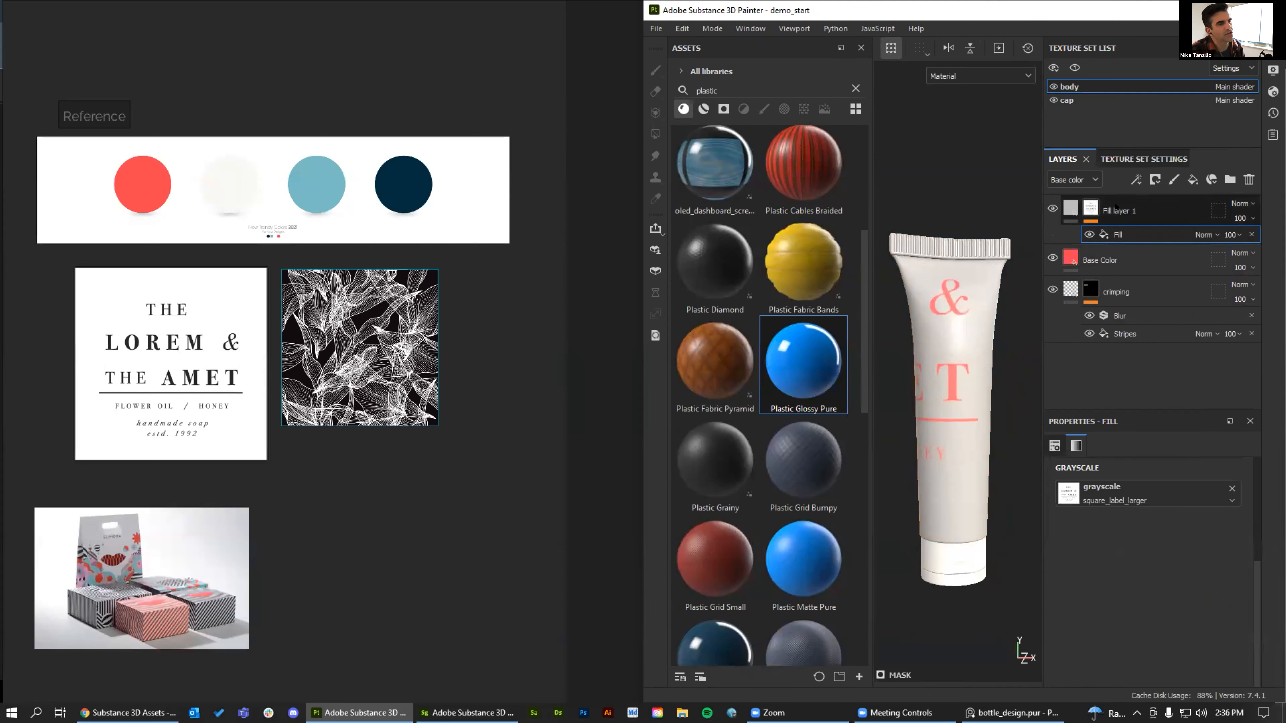
click(1129, 205)
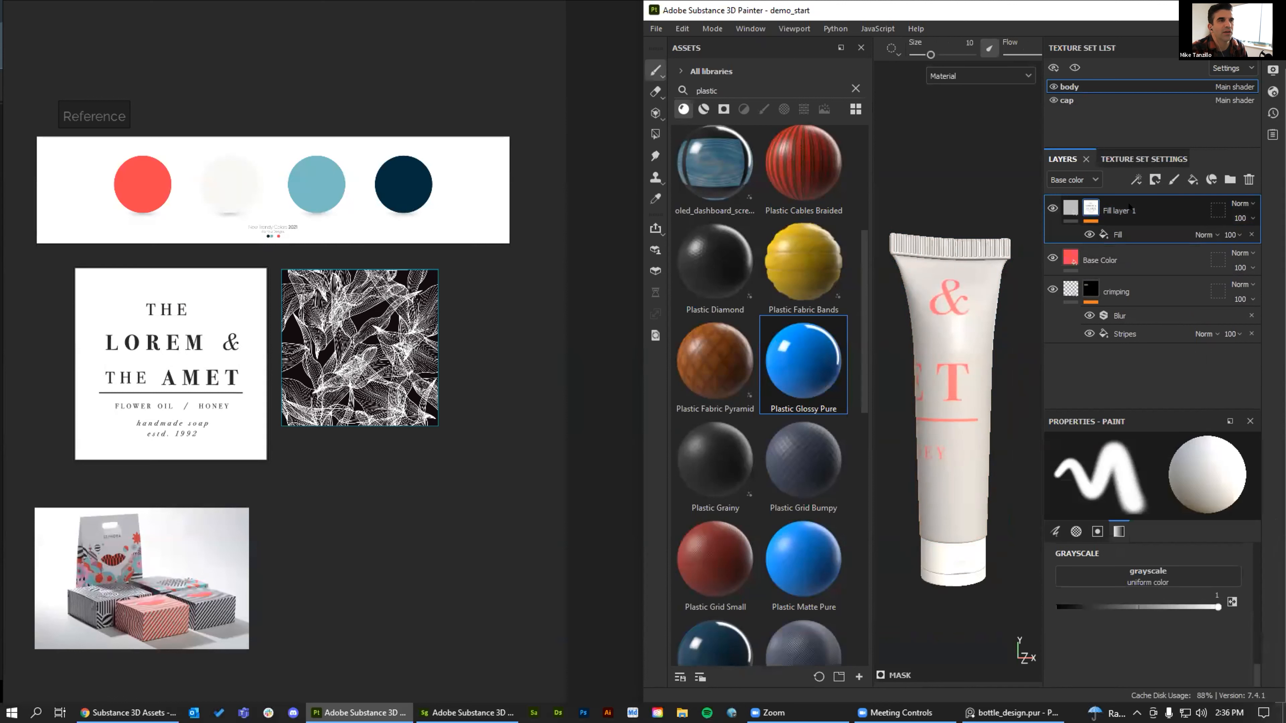
key(Delete)
Add a color-only fill layer above Base Color and assign the square_label_larger image as its base color
click(1193, 179)
click(1066, 487)
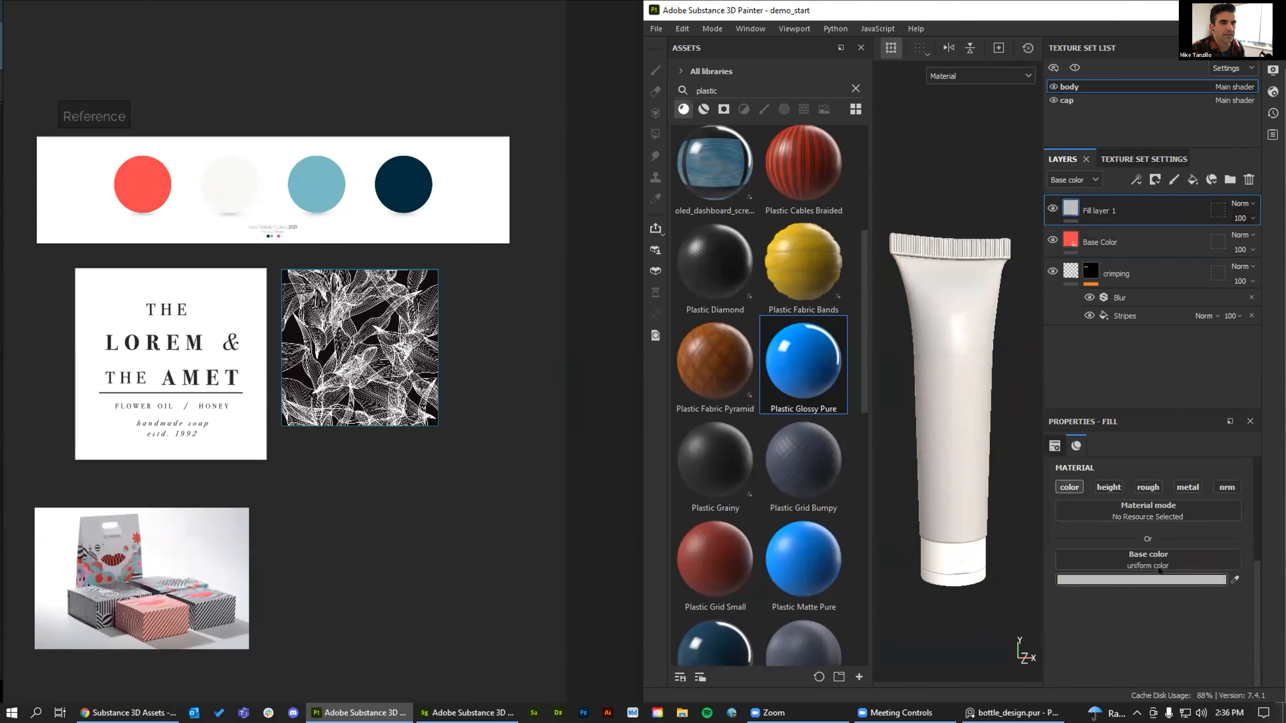
click(1215, 404)
scroll(961, 390, down, 3)
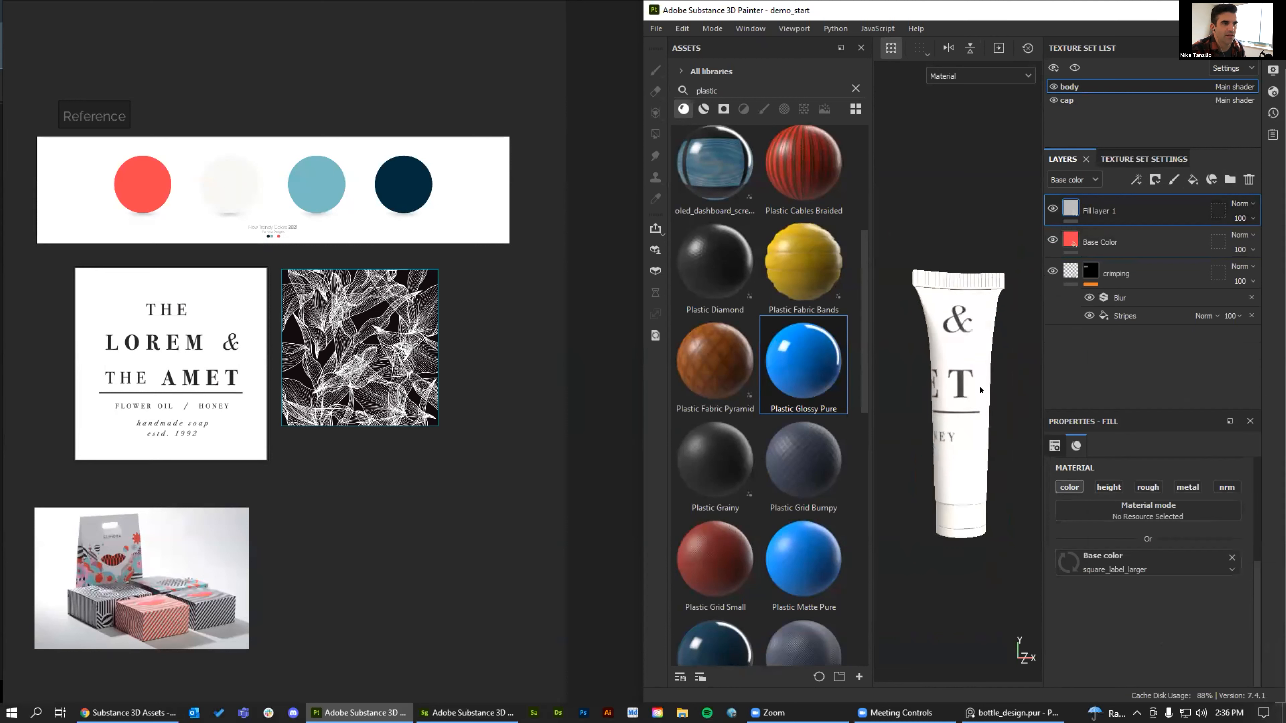
scroll(980, 390, up, 2)
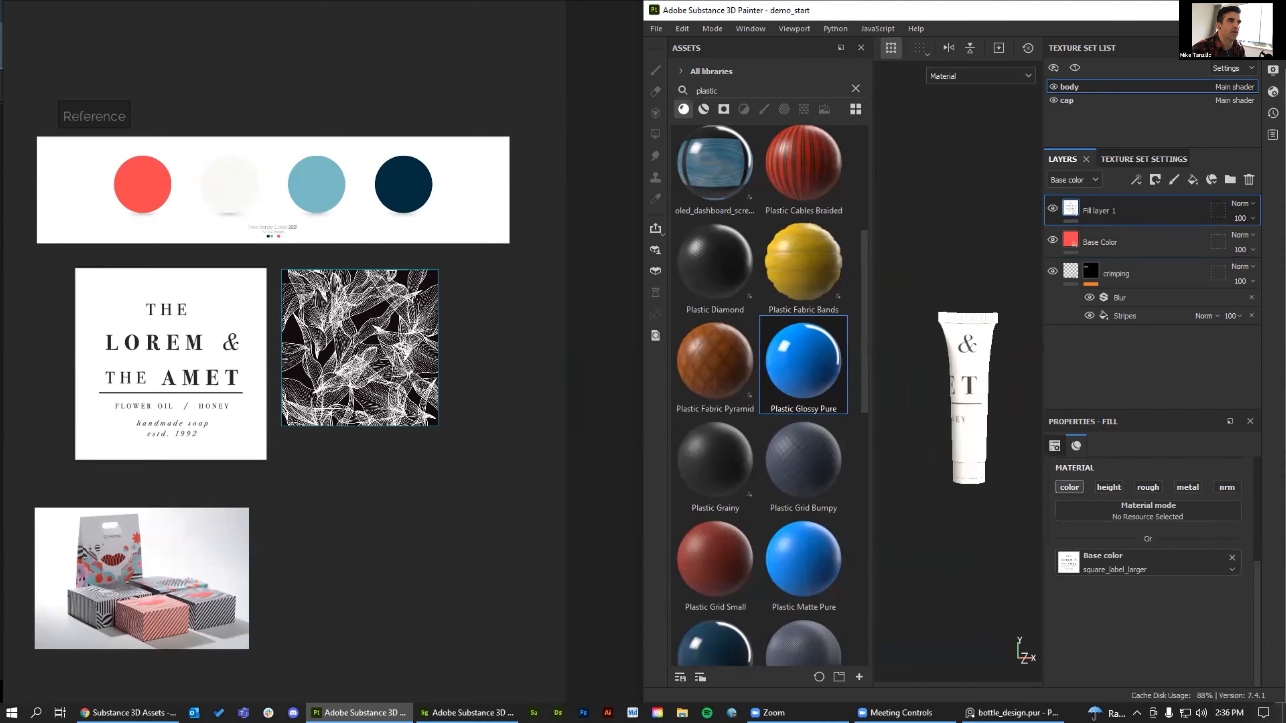
Maximize the window with the 3D and UV views side by side, and shrink the label to a UV scale of about 5.07
key(super+Up)
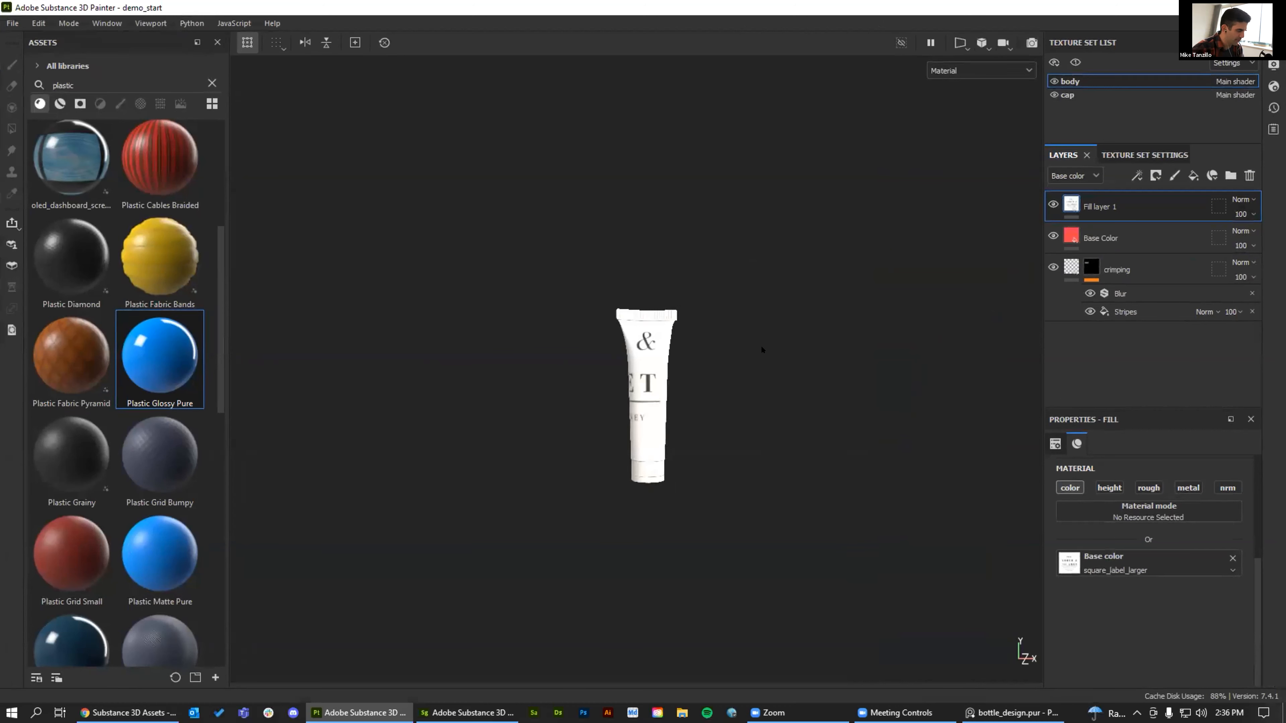
key(F1)
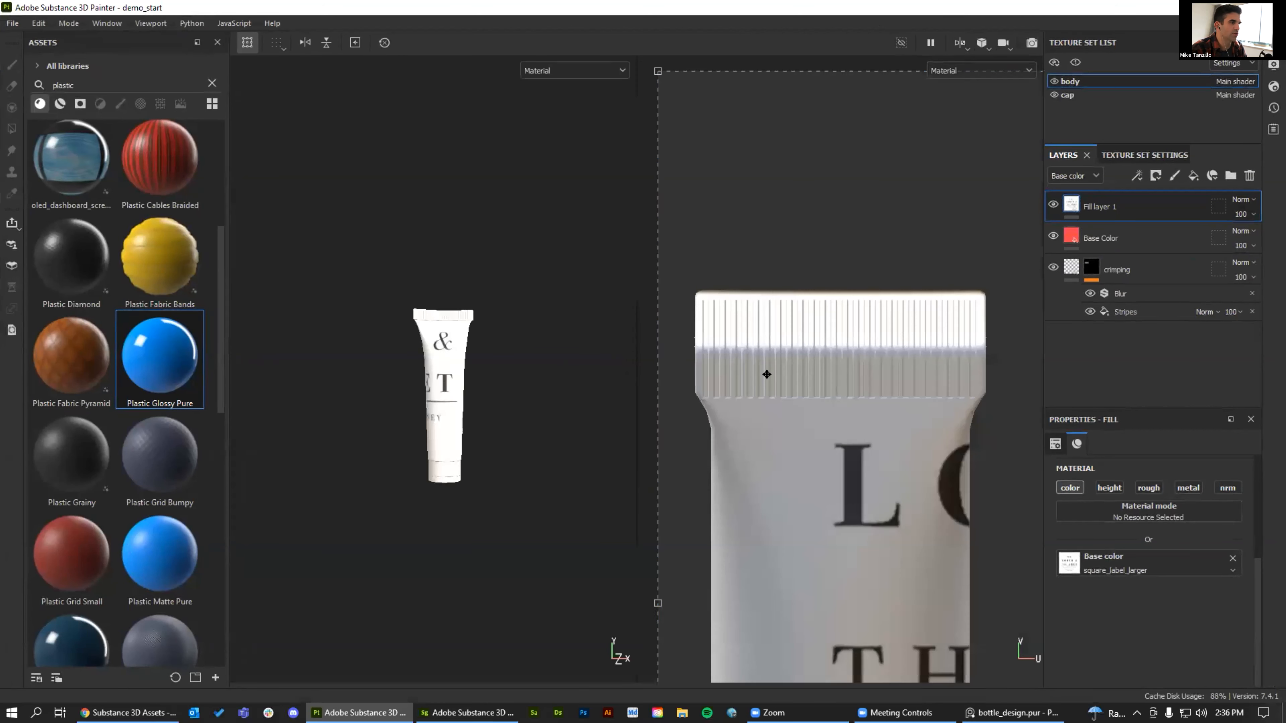
scroll(843, 291, down, 4)
shift+drag(1031, 264, 853, 374)
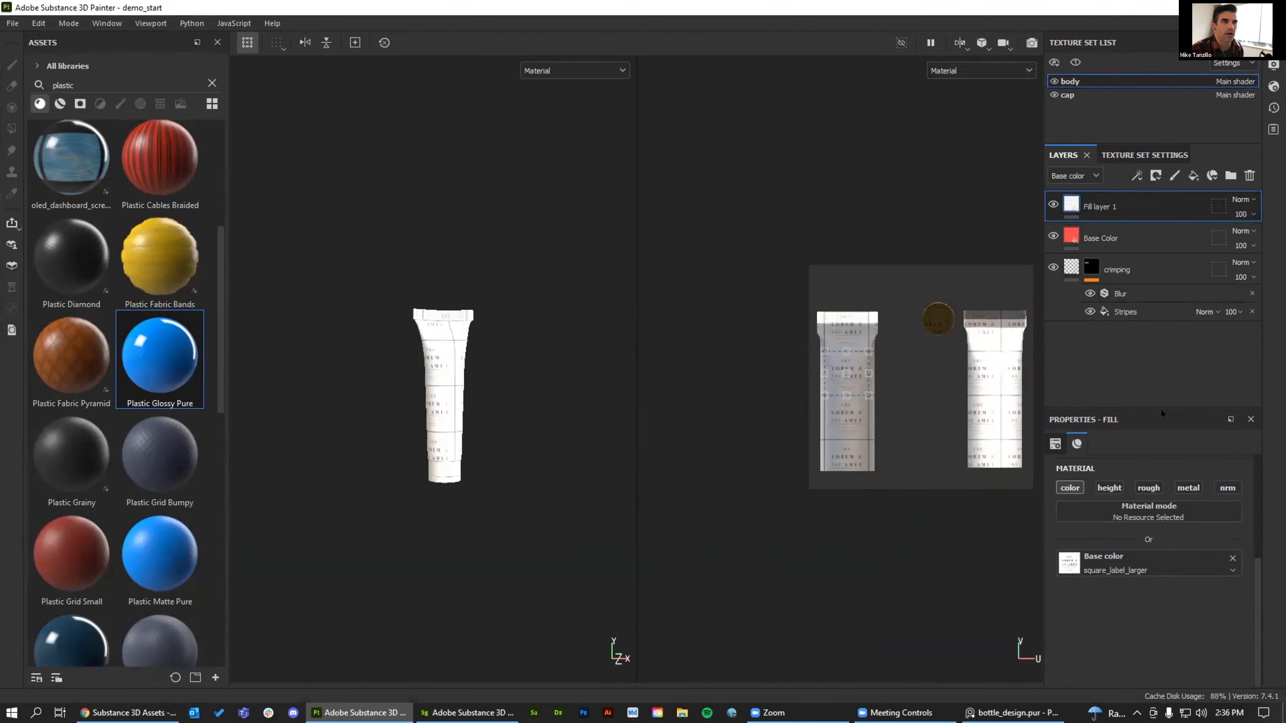
Set the label fill layer's UV wrap to None, keeping the UV projection
scroll(1125, 540, up, 5)
click(1164, 492)
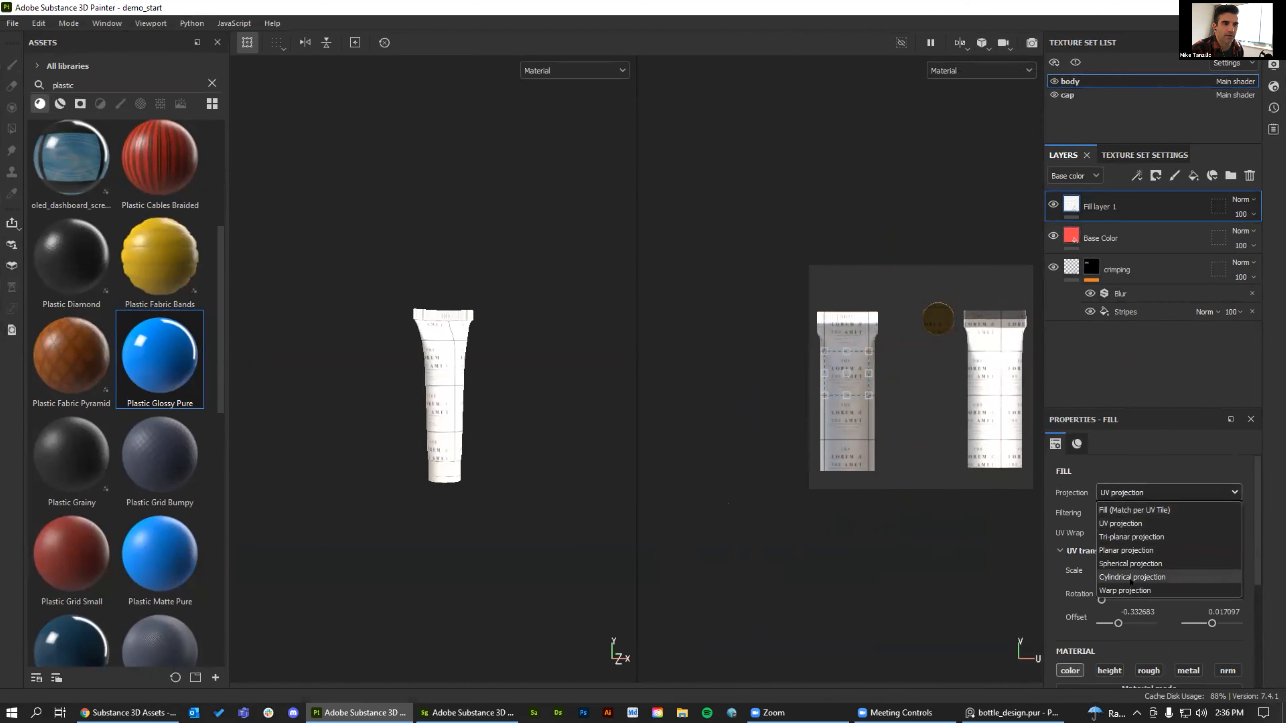
click(1109, 444)
click(1129, 532)
click(1127, 550)
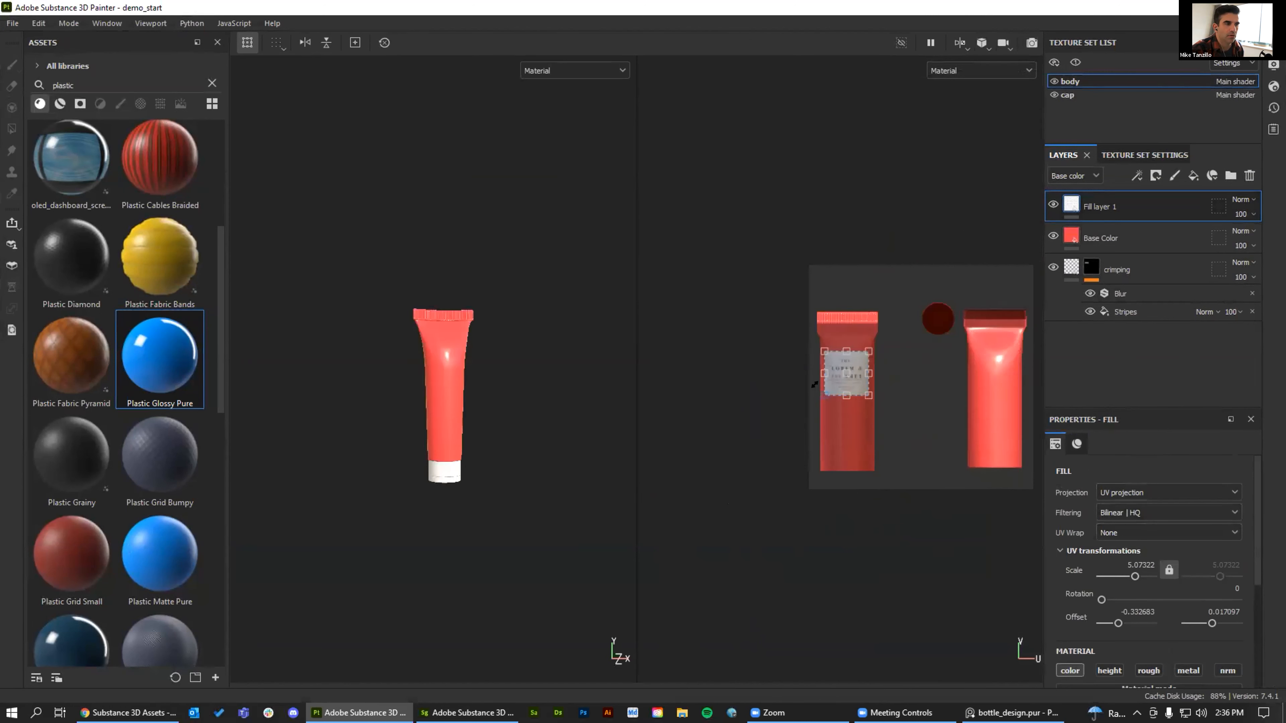
Move the label onto the tube's front UV island, at an offset of about 0.327, -0.048
scroll(825, 372, up, 5)
scroll(824, 358, down, 3)
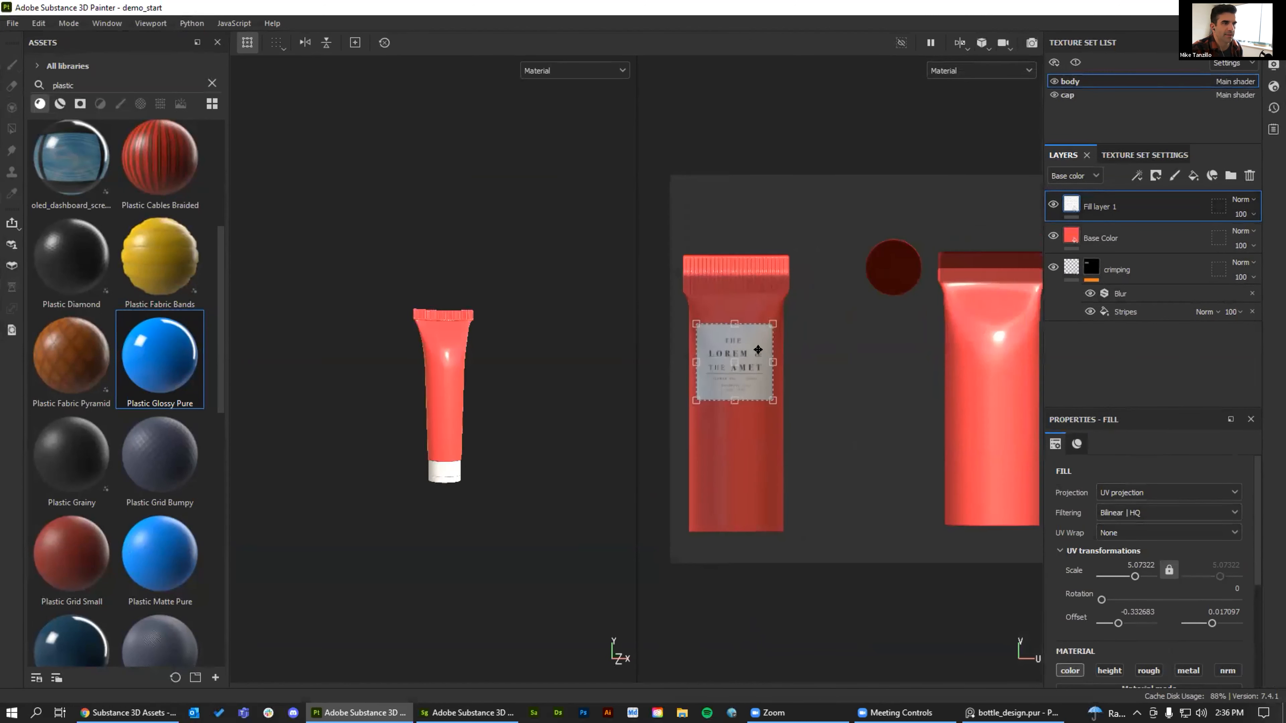
drag(749, 350, 1005, 376)
scroll(464, 360, up, 6)
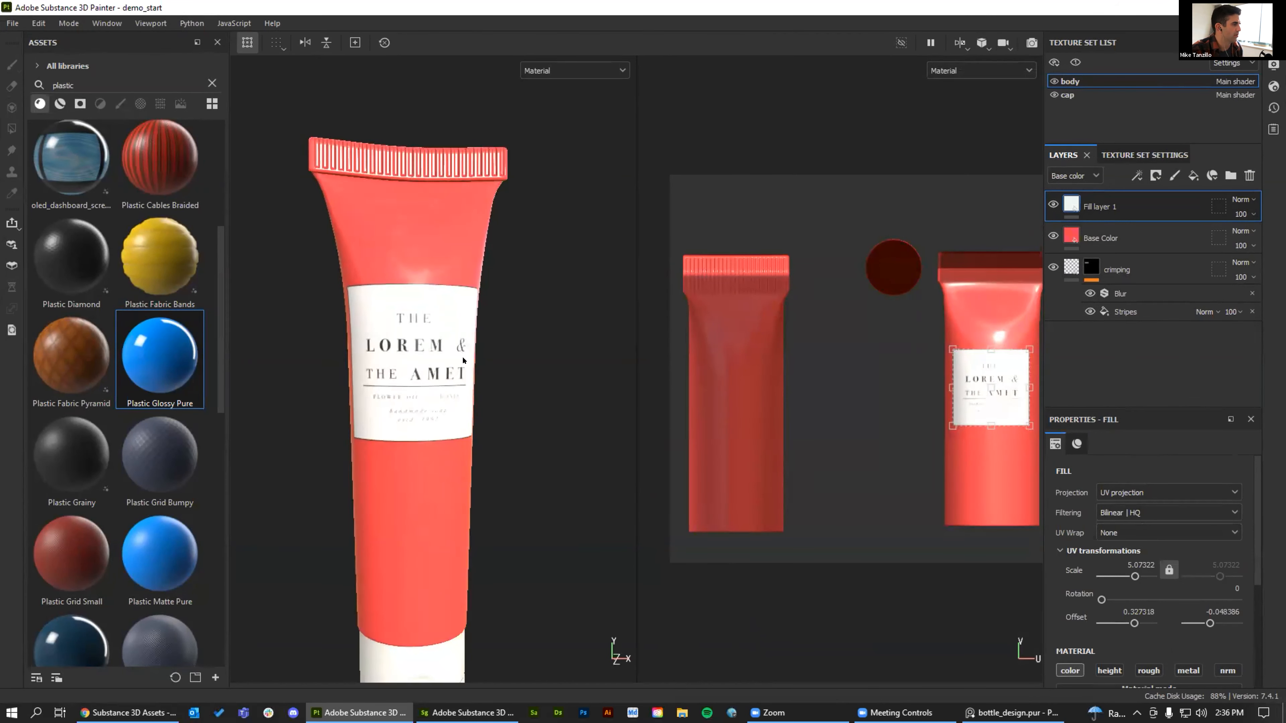
Resize the label to a UV scale of about 5.95, centered on the upper front at an offset of about 0.334, -0.037
alt+middle_drag(983, 331, 864, 293)
scroll(917, 343, up, 3)
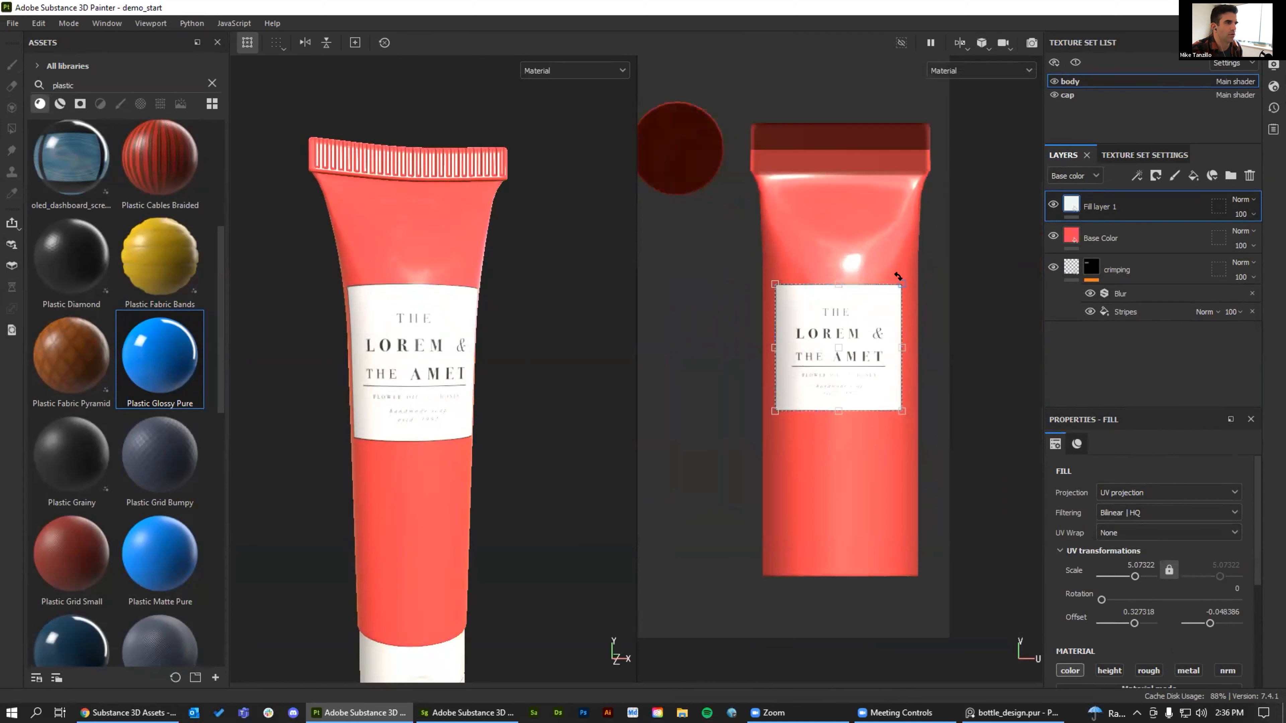
mouse_move(891, 276)
mouse_down()
mouse_move(841, 342)
mouse_move(885, 277)
mouse_move(873, 287)
mouse_up()
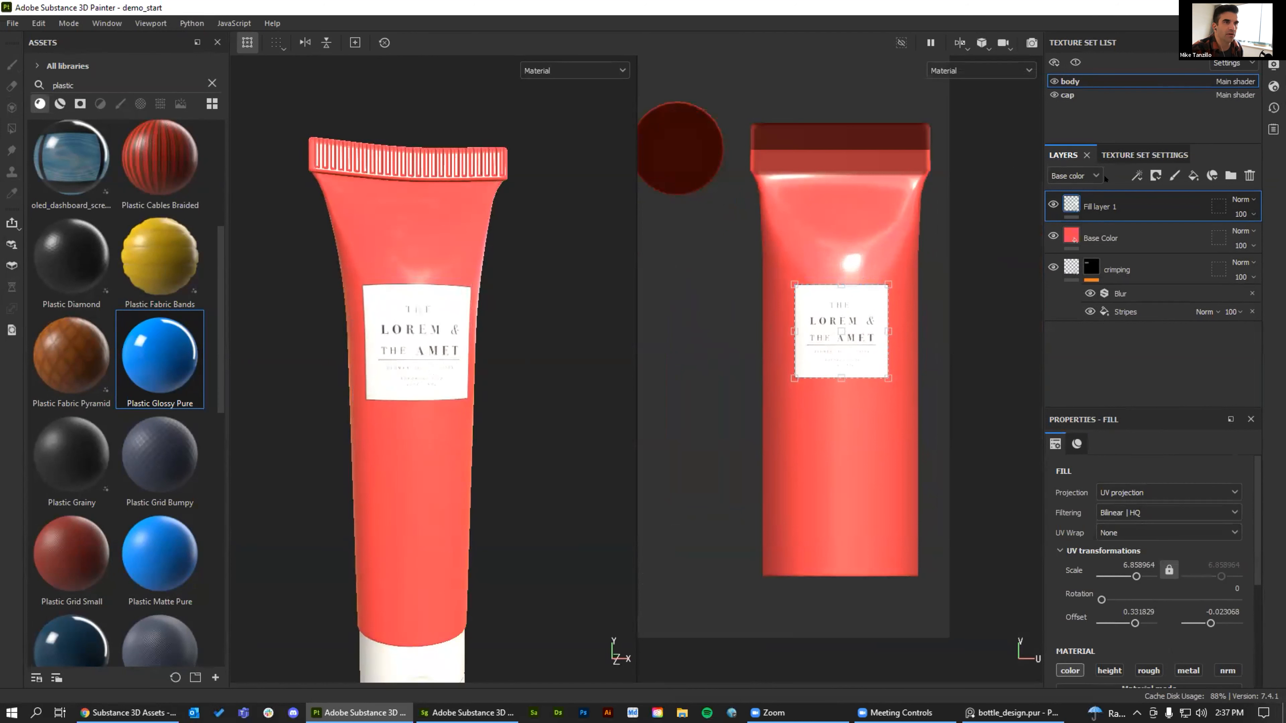
click(1141, 156)
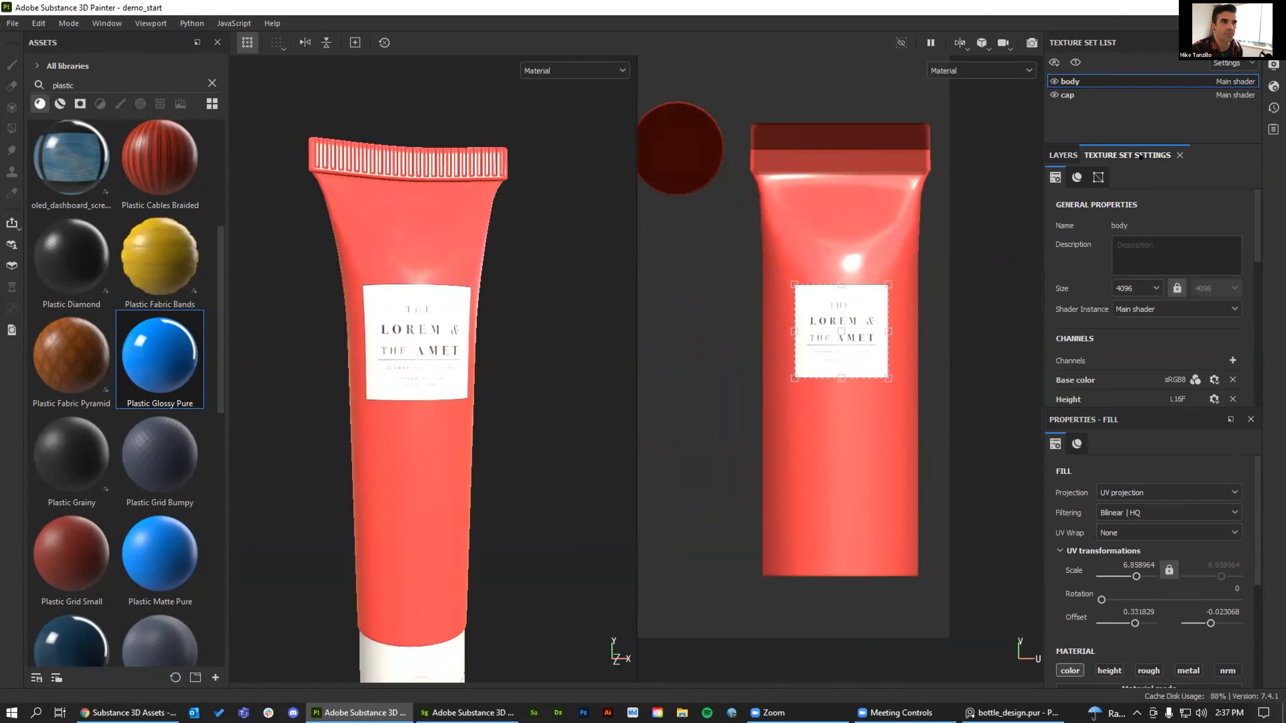
click(1063, 155)
mouse_move(509, 309)
alt+mouse_down()
mouse_move(702, 309)
mouse_move(490, 327)
mouse_move(523, 299)
alt+mouse_up()
alt+middle_drag(524, 299, 558, 221)
mouse_move(879, 276)
mouse_down()
mouse_move(902, 272)
mouse_move(875, 295)
mouse_up()
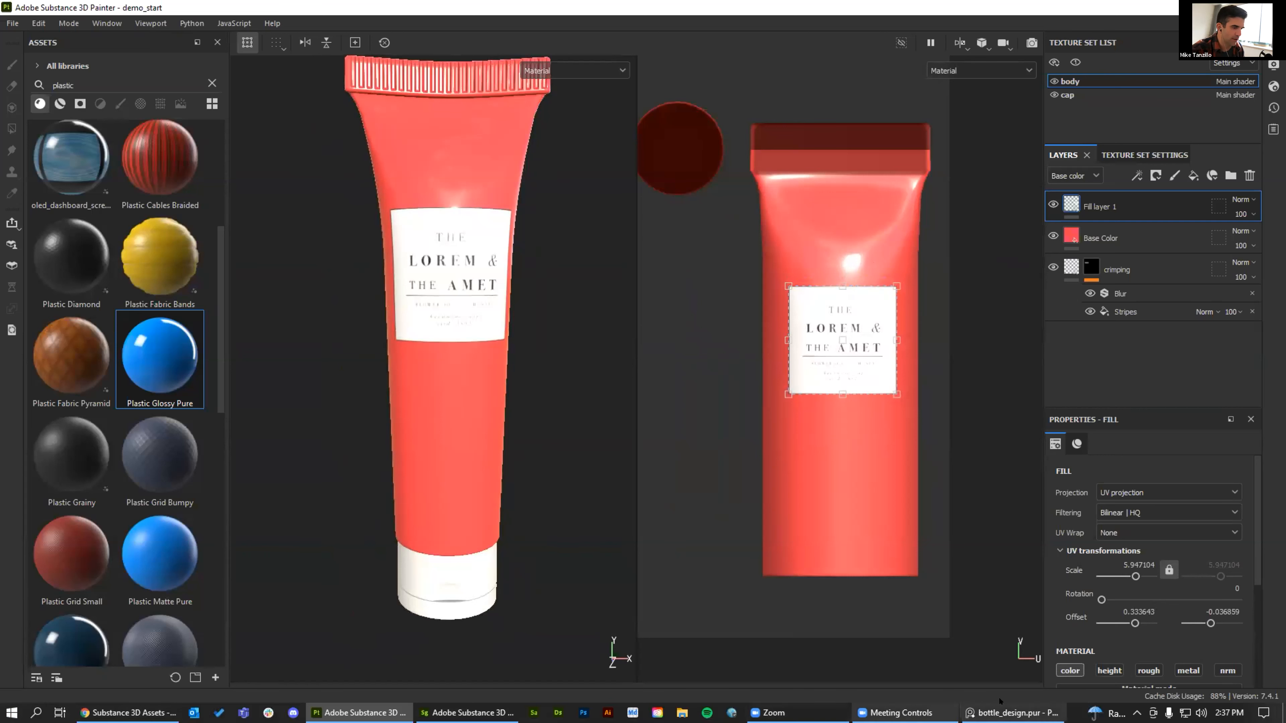
Check the reference board and add a new fill layer between the label layer and Base Color
click(1012, 712)
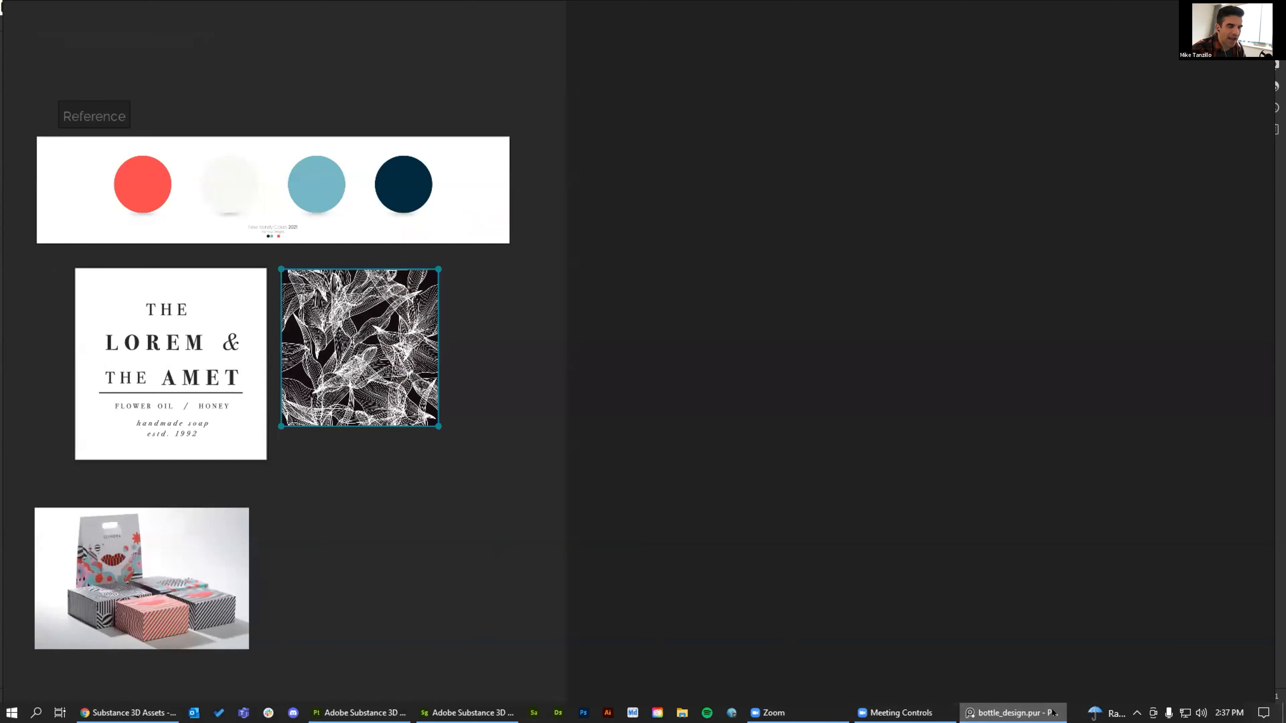
key(alt+Tab)
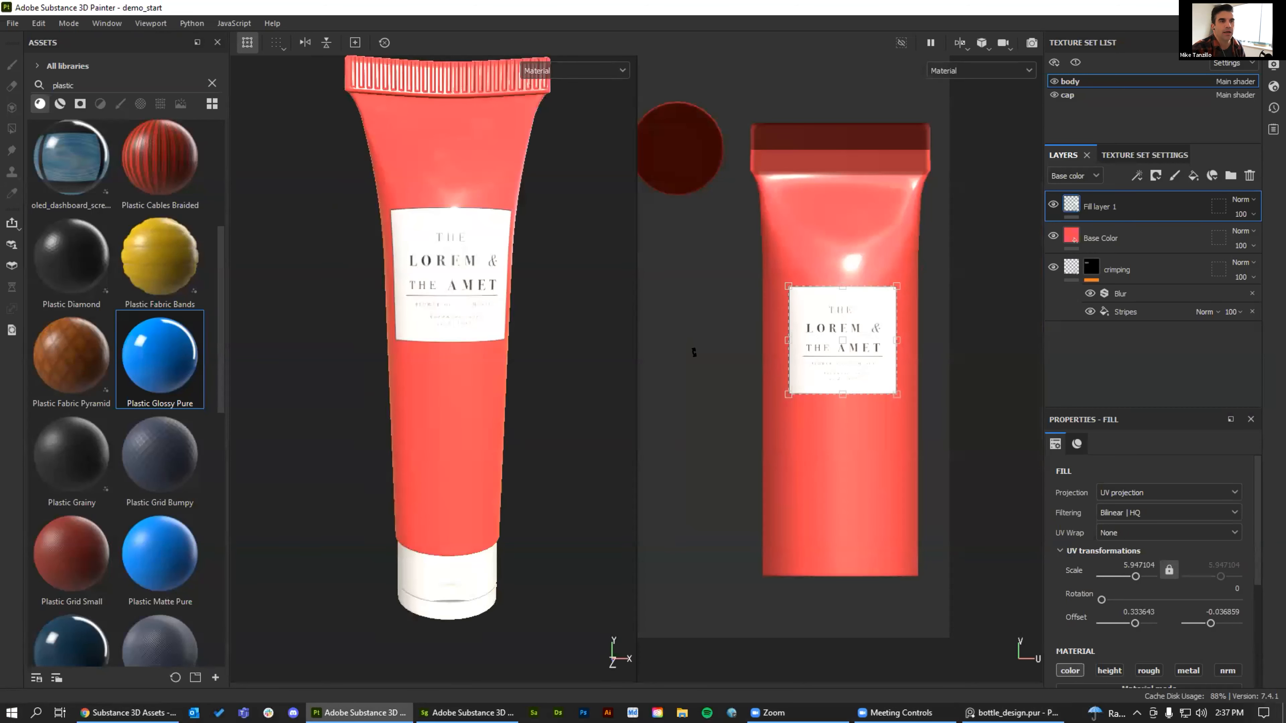
click(1150, 234)
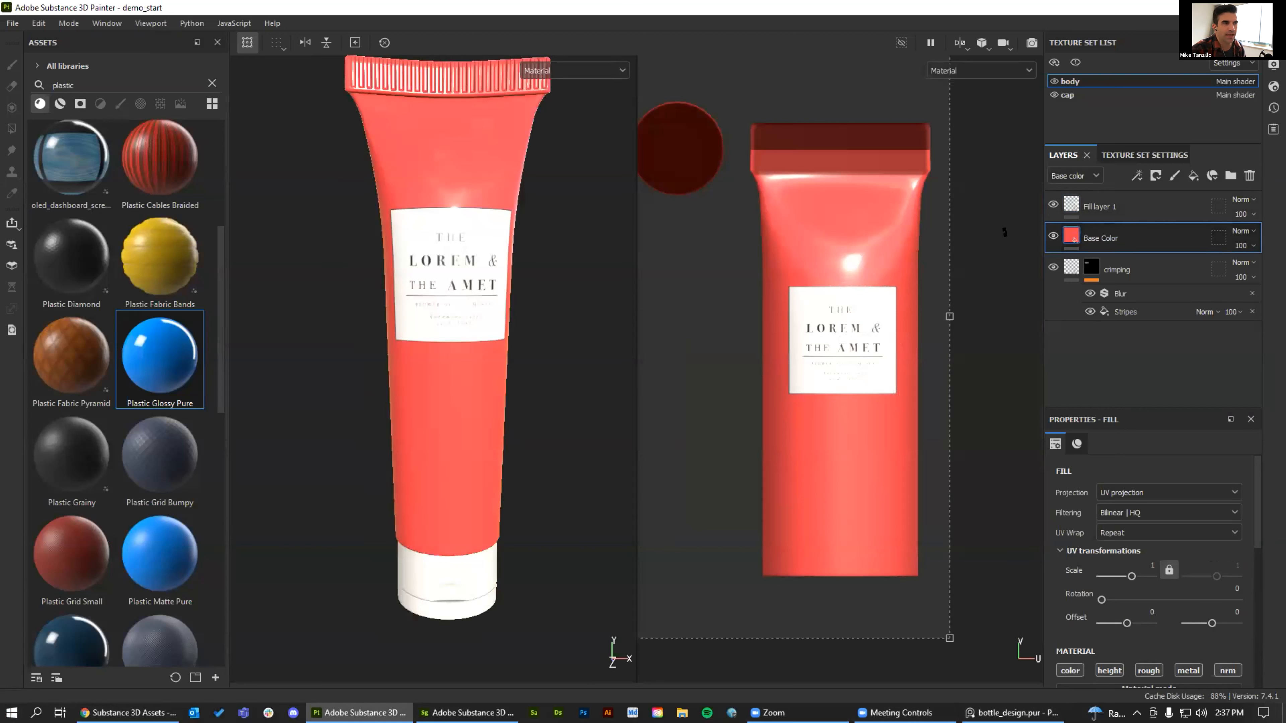
click(1193, 176)
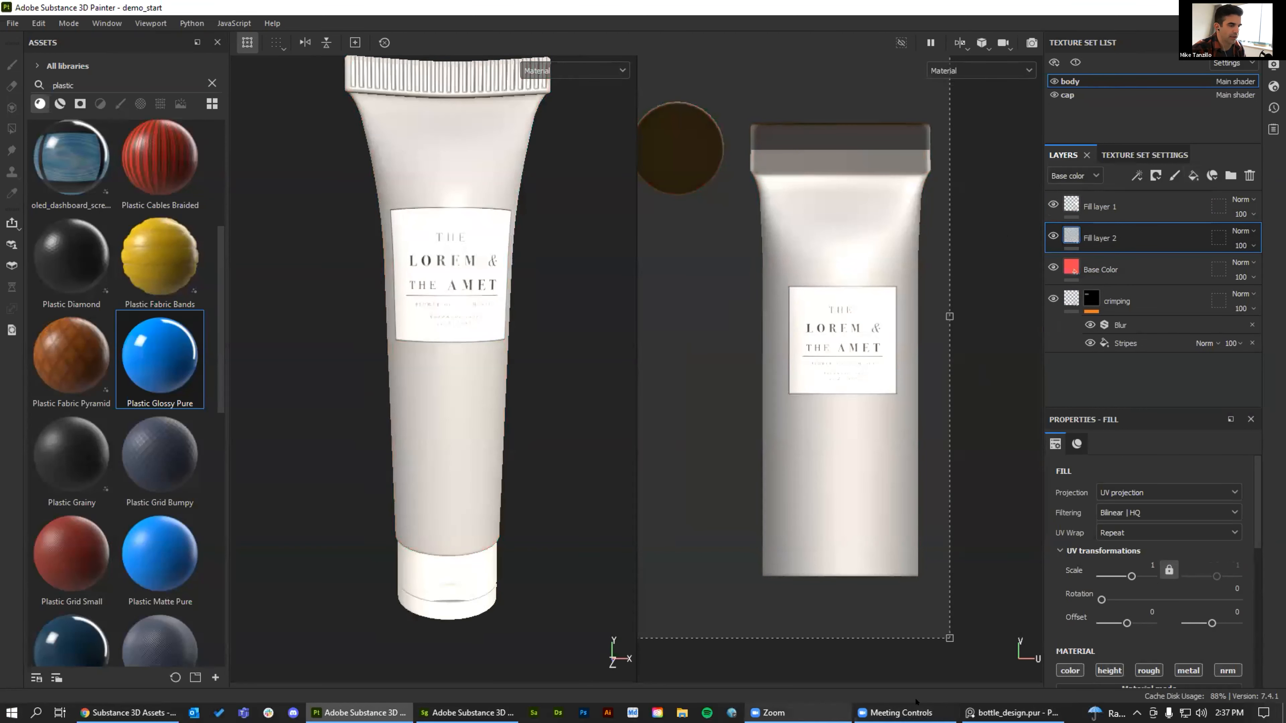
Shrink the Substance 3D Painter window to half the screen and show the PureRef reference board beside it
drag(829, 14, 1284, 177)
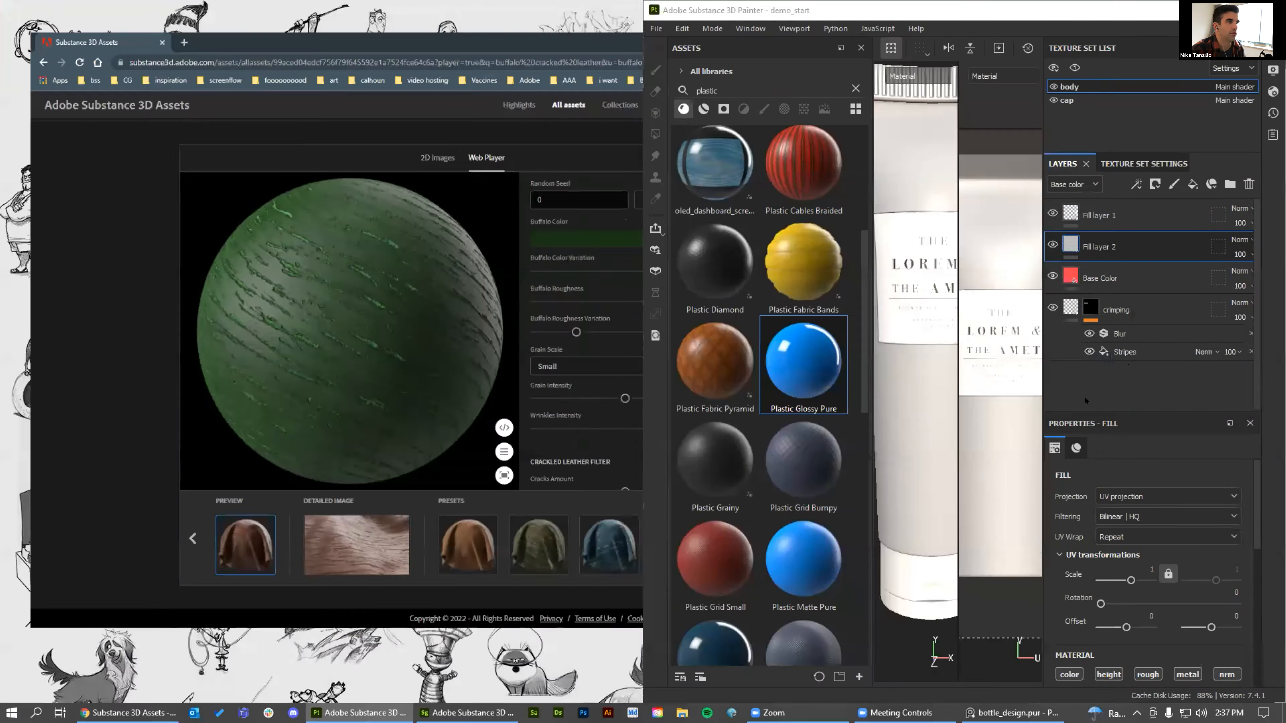
click(324, 253)
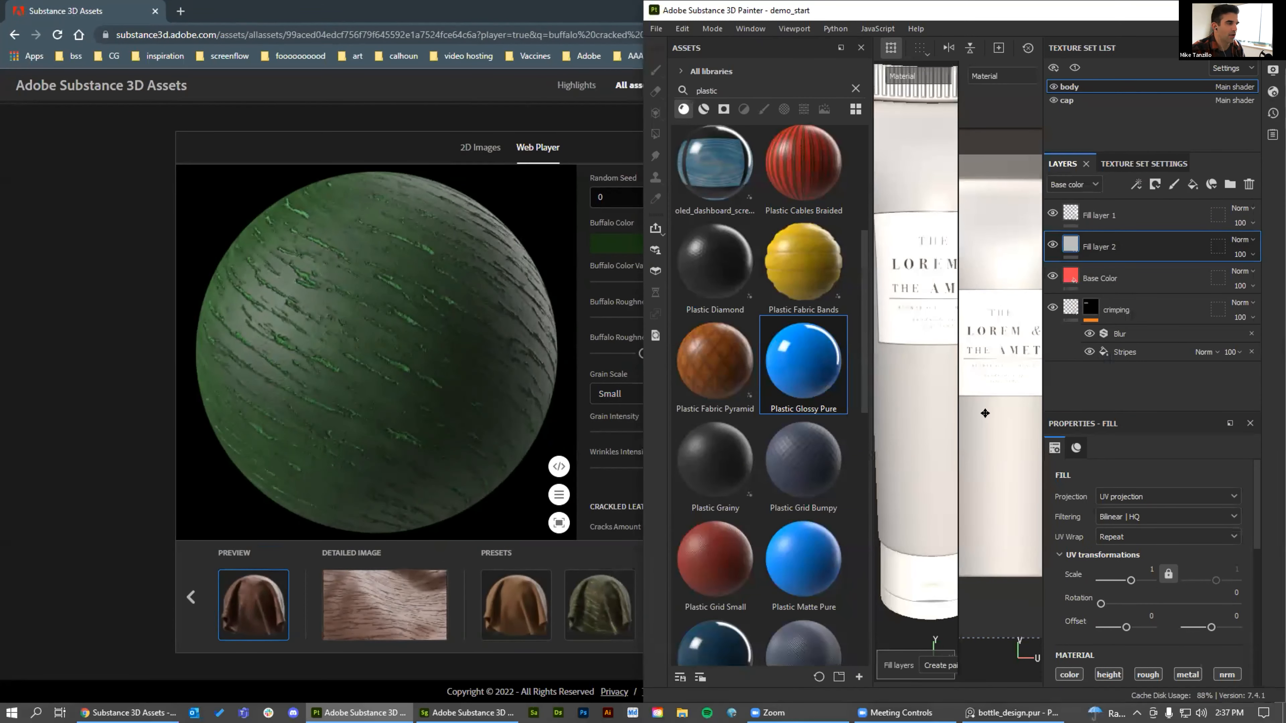
click(1013, 712)
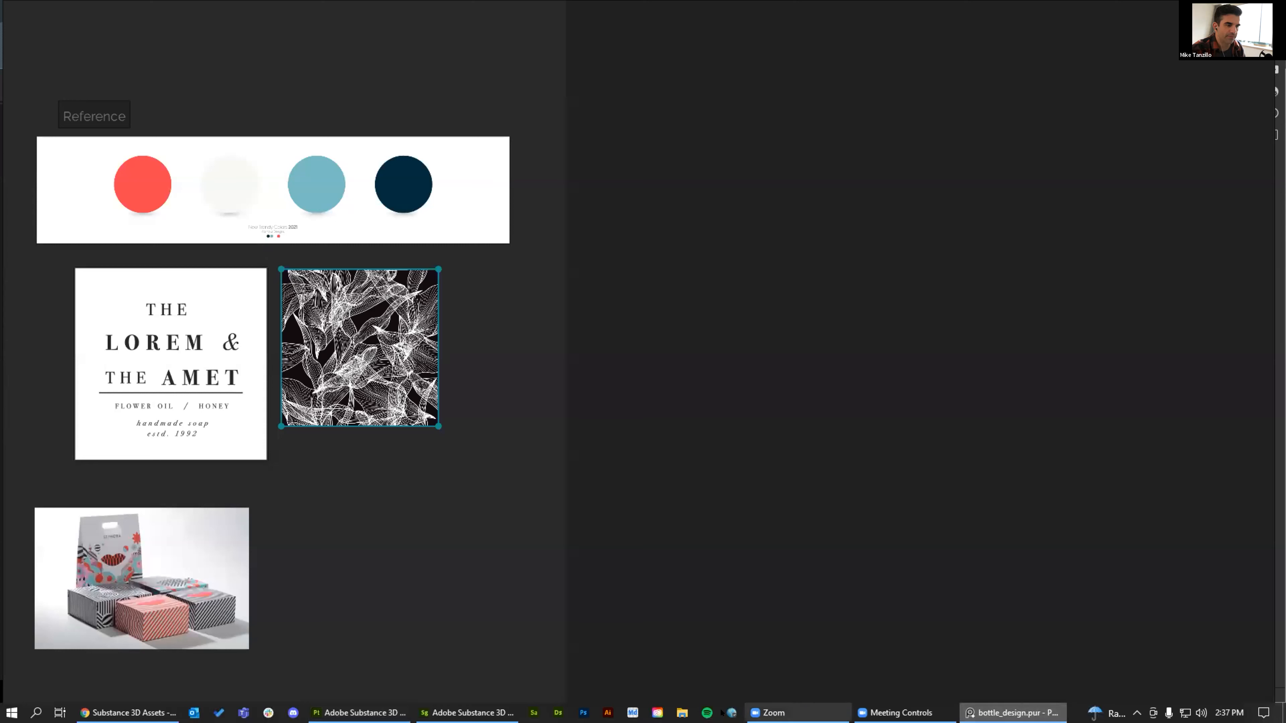
click(361, 712)
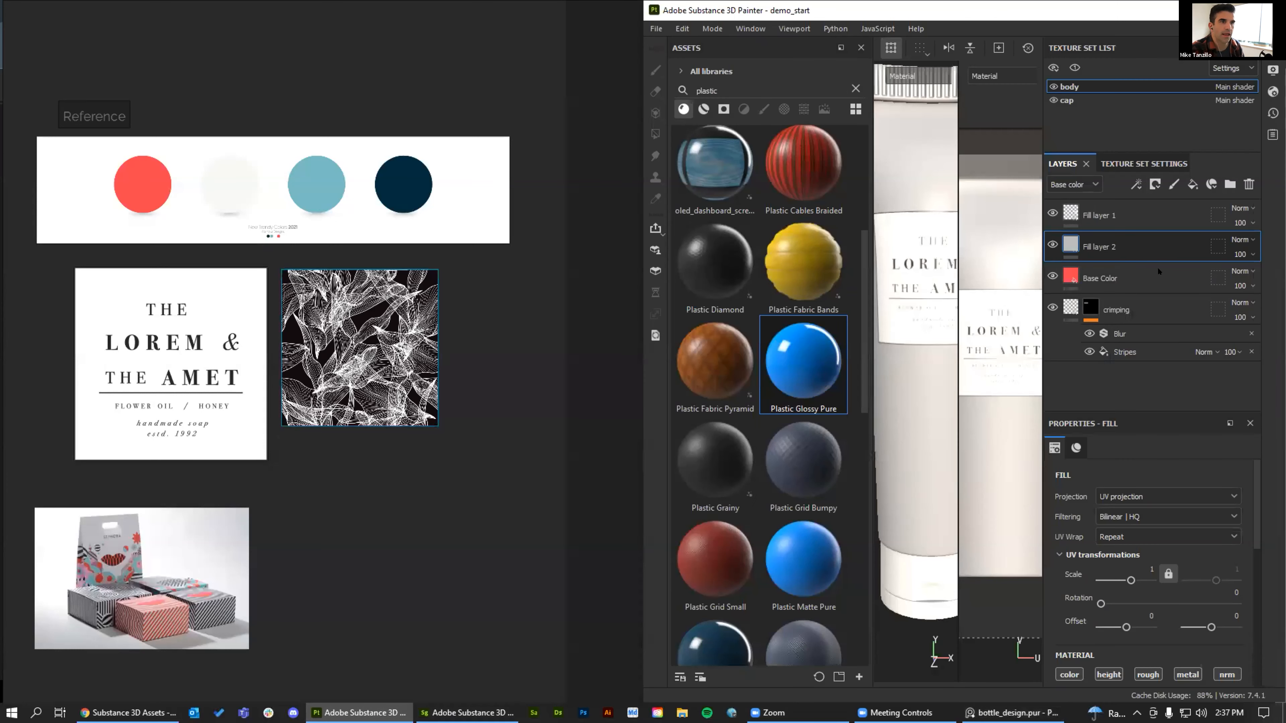
Keep only the color channel on the new fill layer and set its base color to the teal sampled from the reference palette
scroll(1106, 519, down, 3)
click(1108, 514)
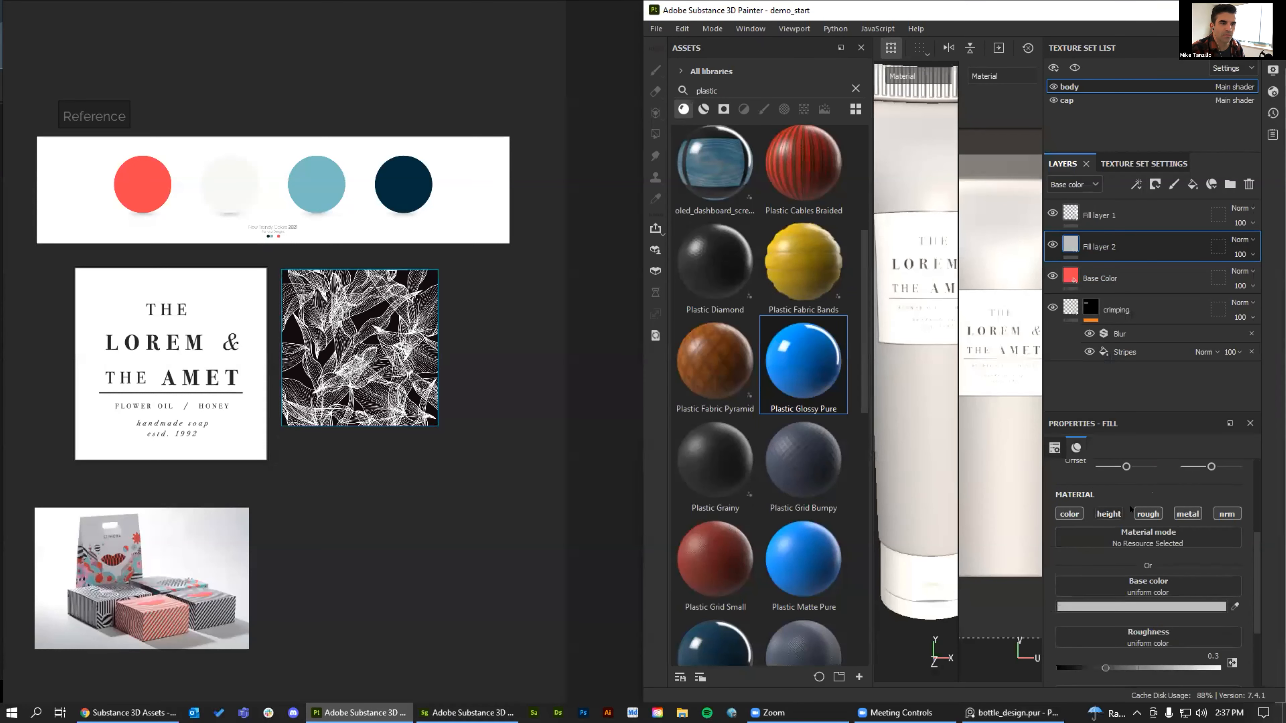
click(1235, 606)
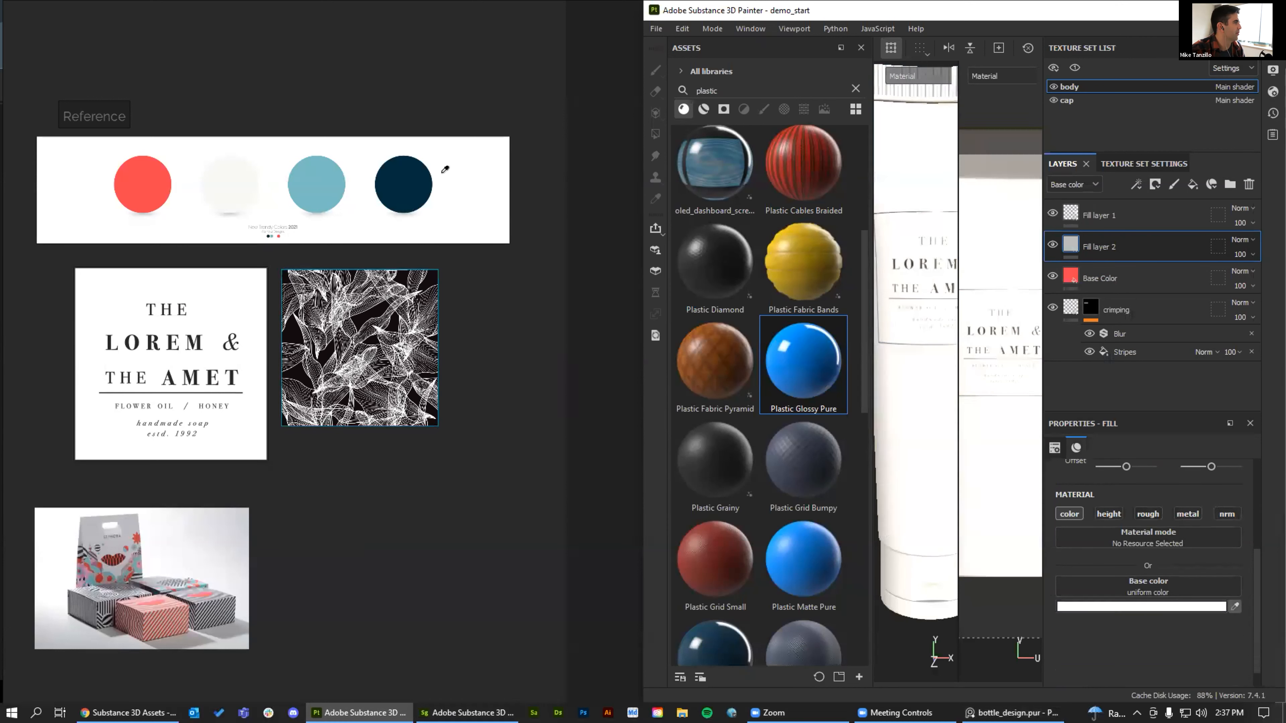
click(328, 168)
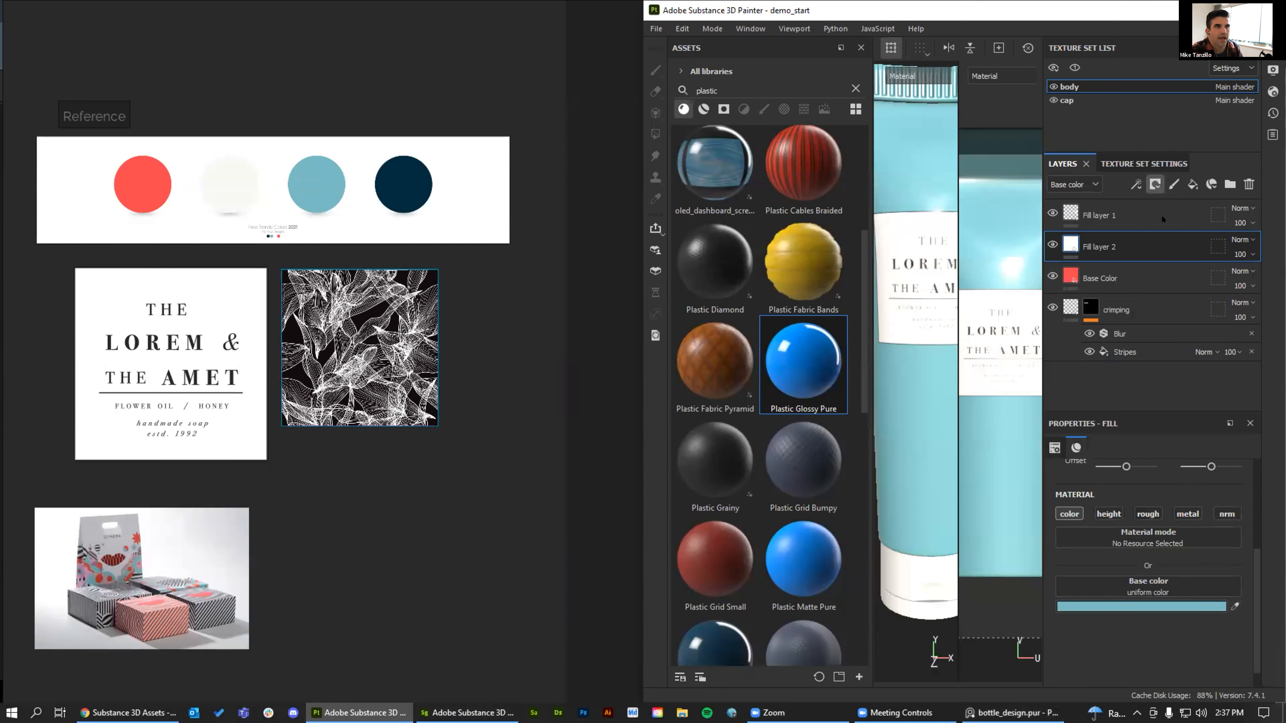
Add a black mask to the teal fill layer and return to a maximized window with only the 3D view
click(1162, 218)
click(1251, 8)
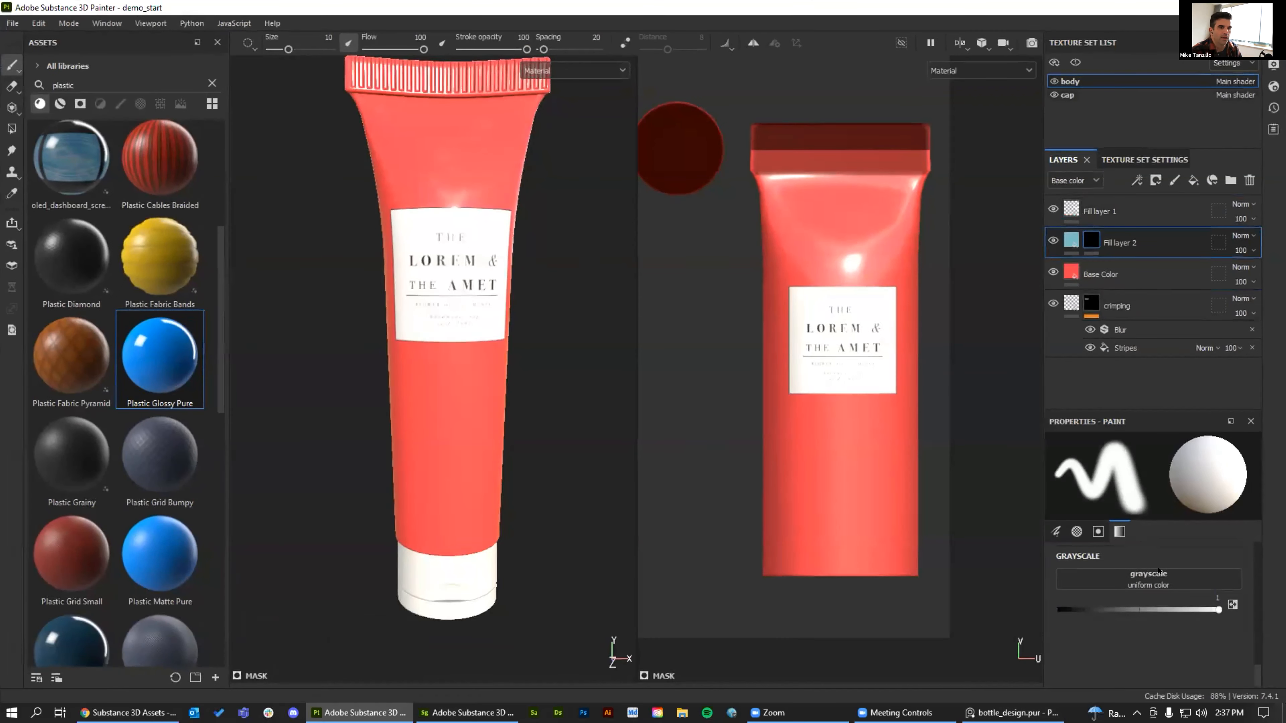
key(F2)
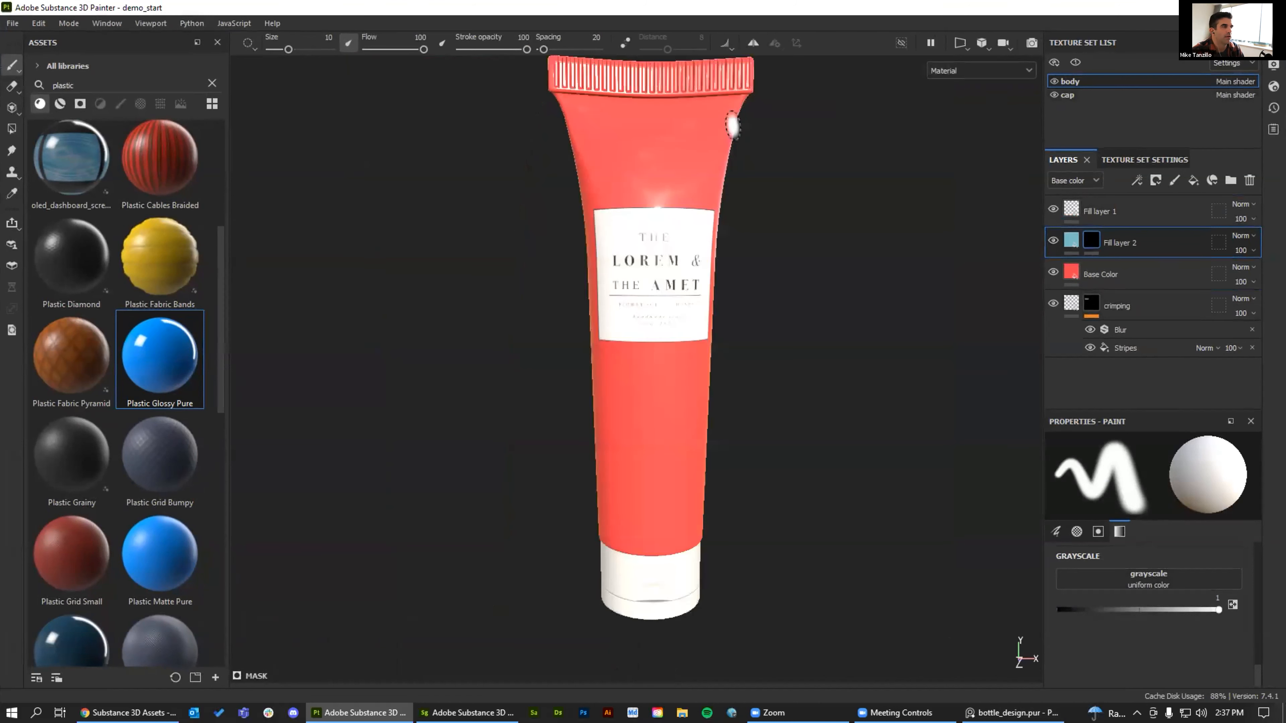
click(1159, 574)
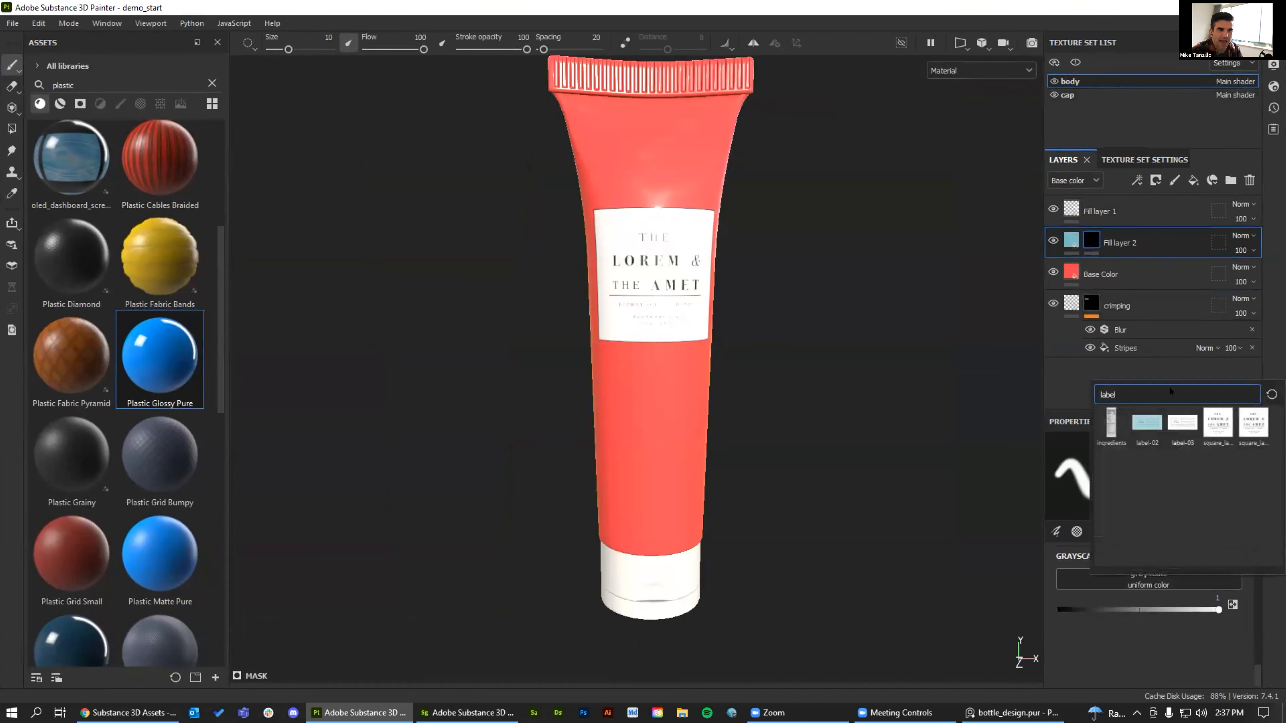
text(patter)
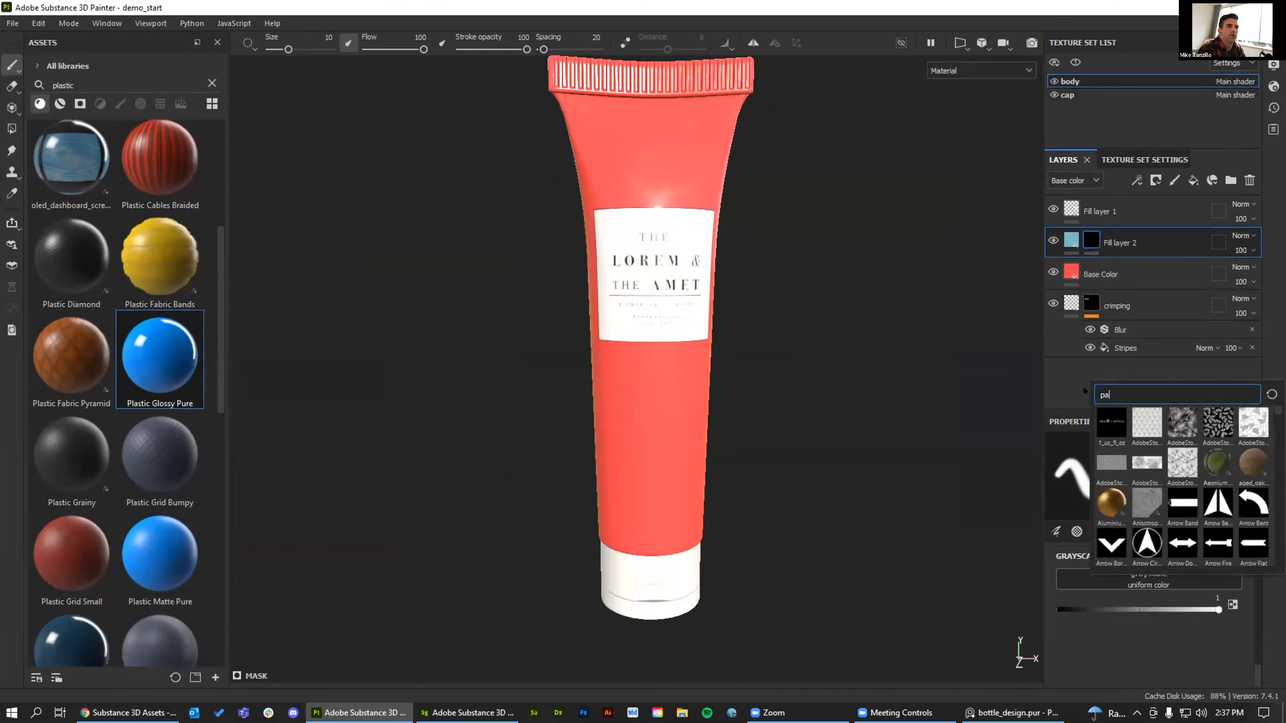
click(1157, 424)
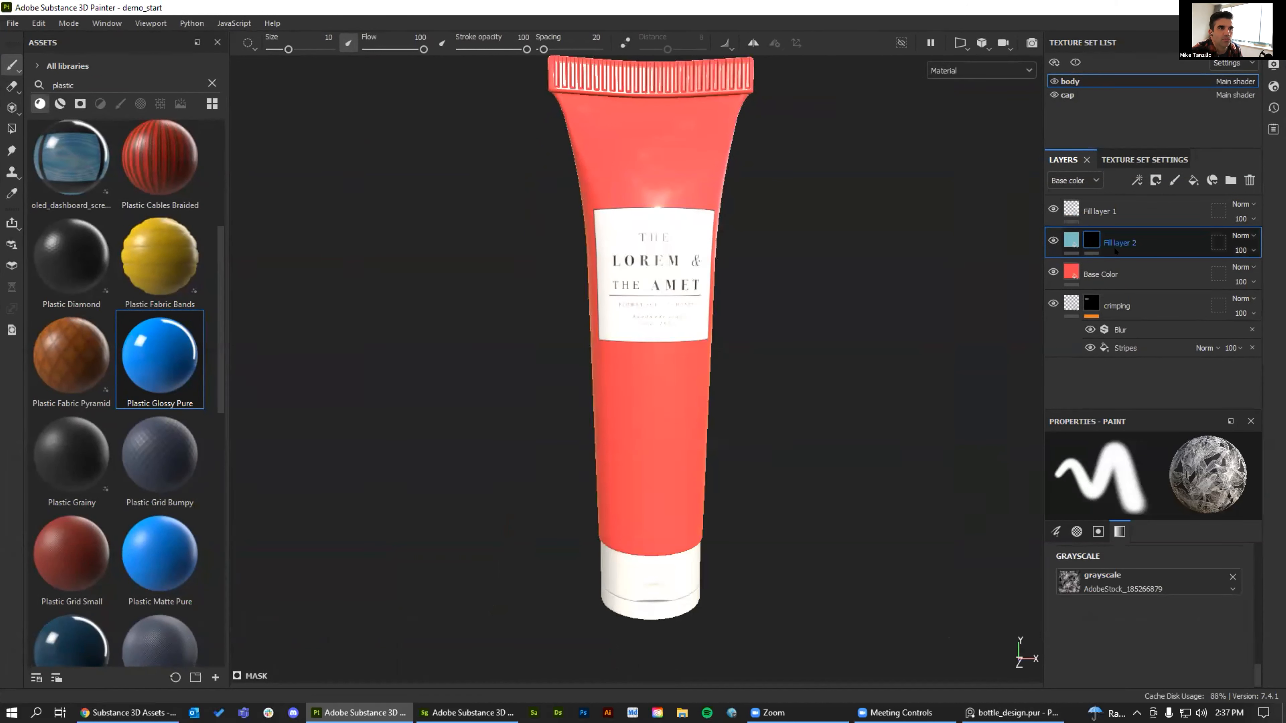
key(ctrl+z)
Add a black mask to the teal fill layer and give it a fill using the AdobeStock_185266879 pattern as grayscale
click(1155, 181)
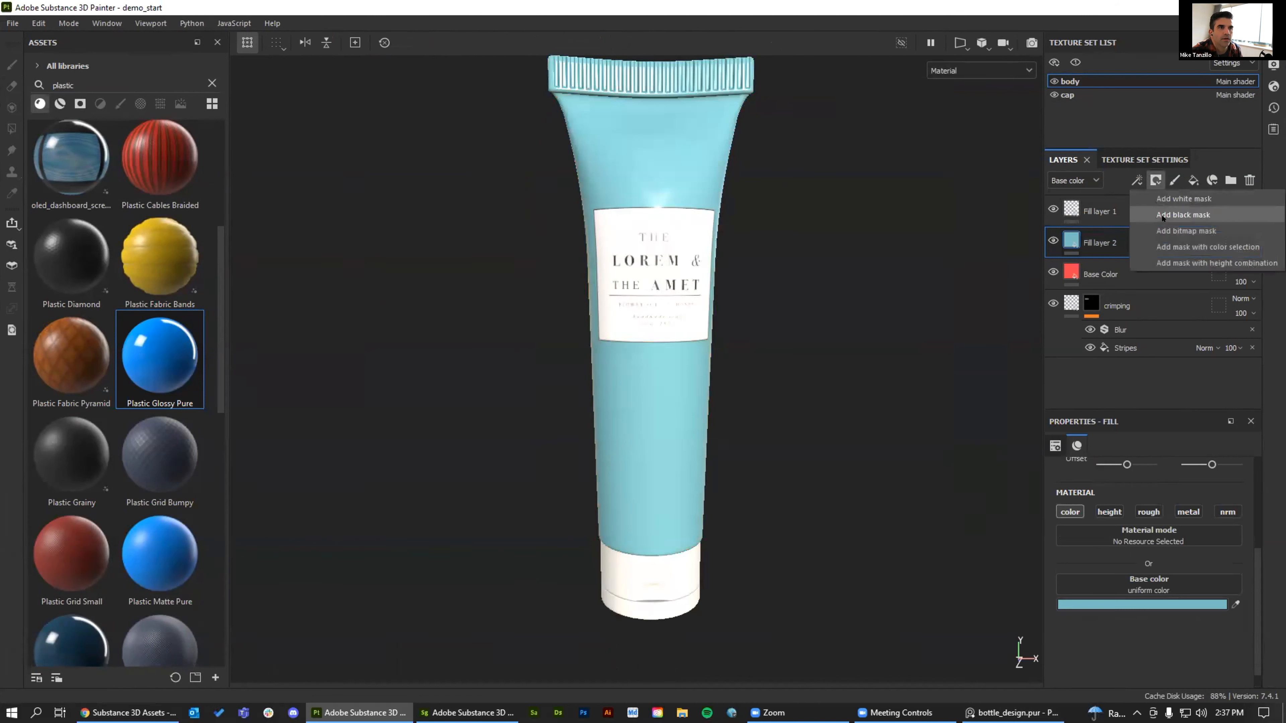
click(1164, 215)
click(1137, 180)
click(1160, 231)
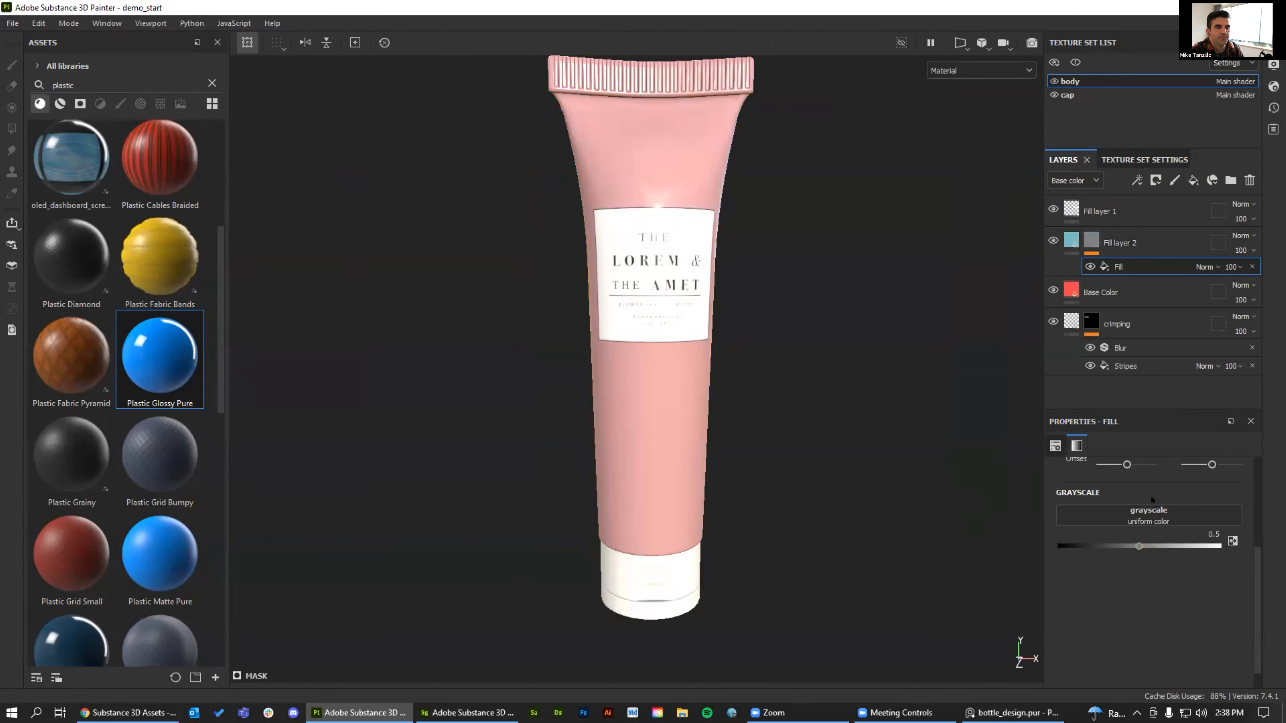
click(1151, 508)
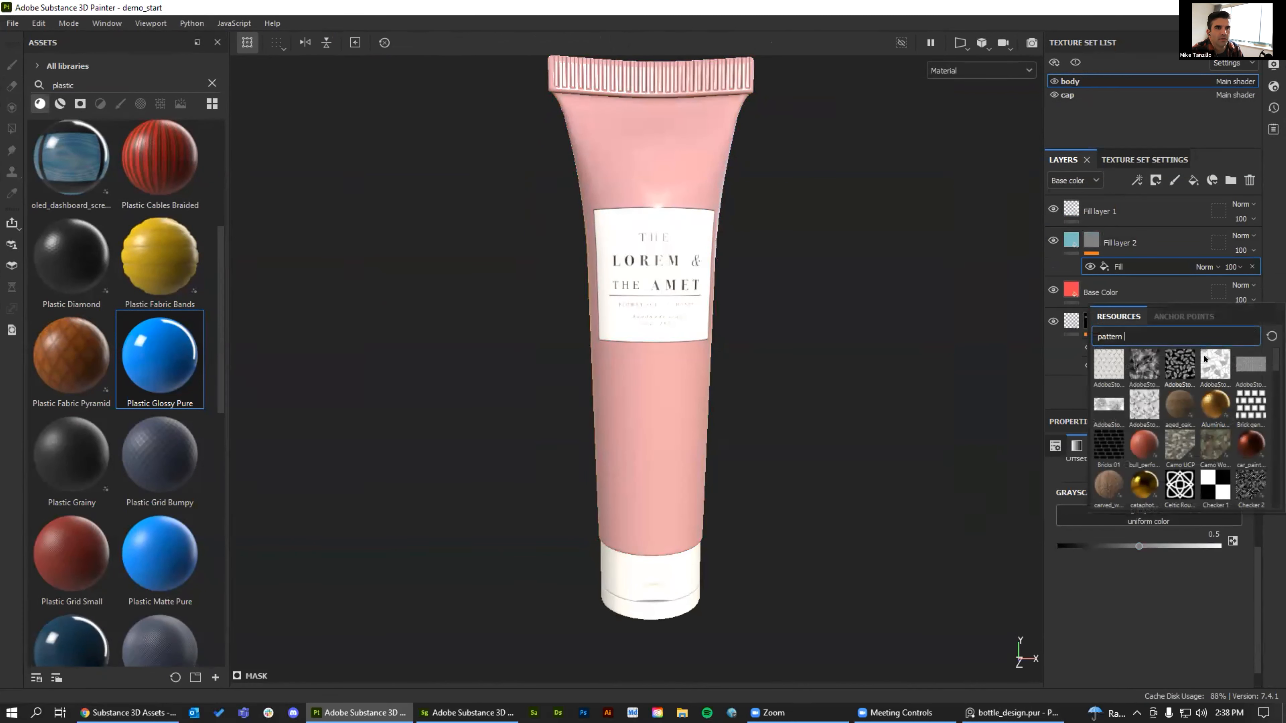
click(1139, 367)
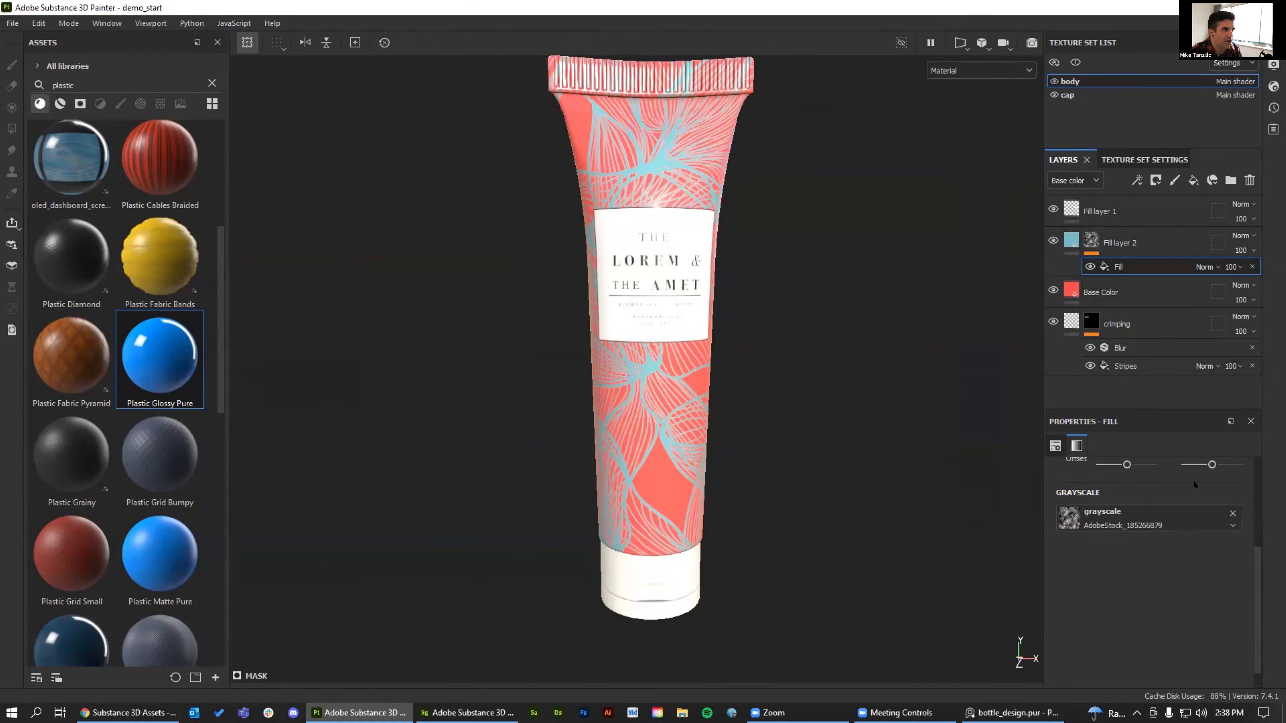
Try a UV scale of 10 on the mask's pattern fill and settle on a scale of 5
scroll(1139, 550, up, 3)
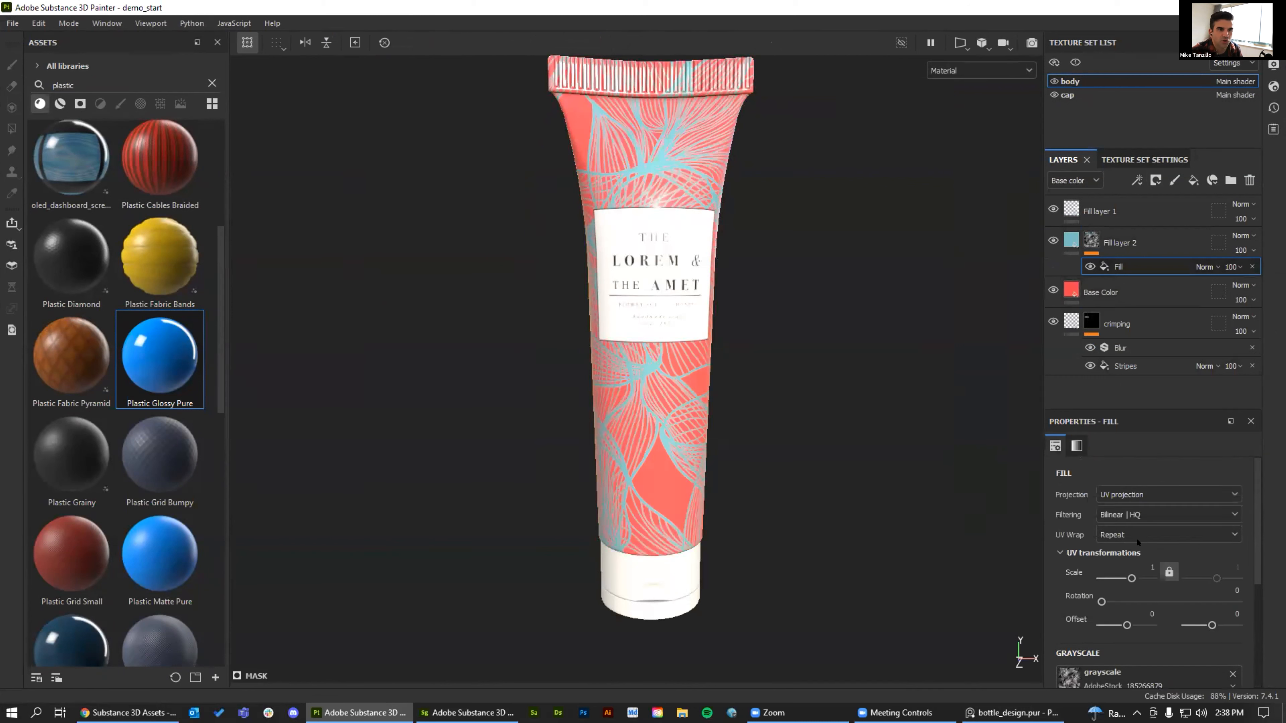
text(10)
key(Return)
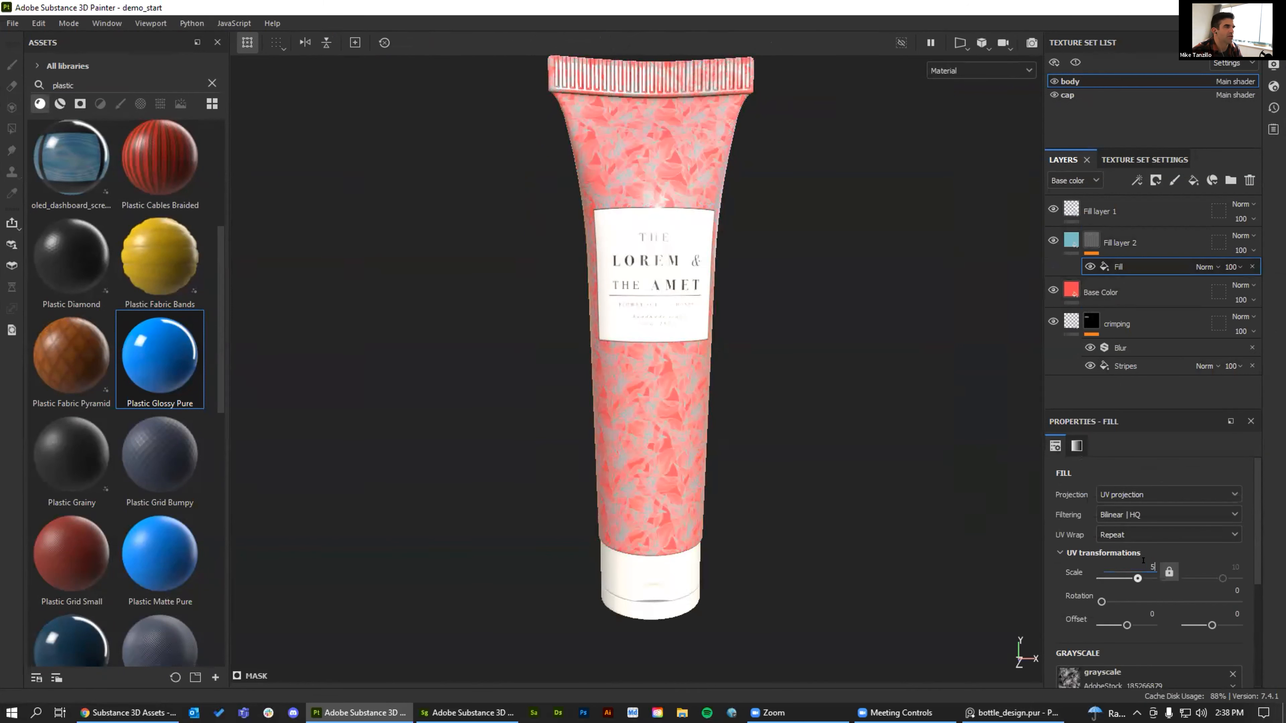
key(Return)
alt+drag(626, 318, 746, 391)
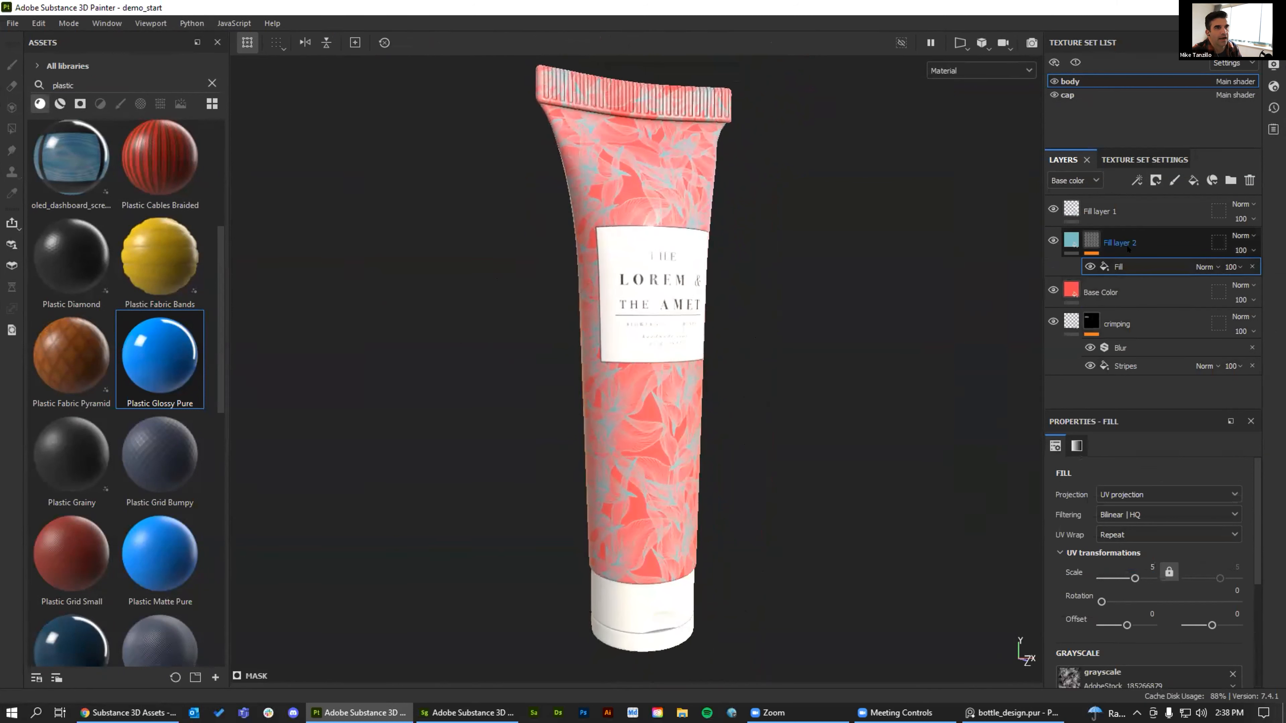
Rename the teal fill layer as pattern
double_click(1124, 243)
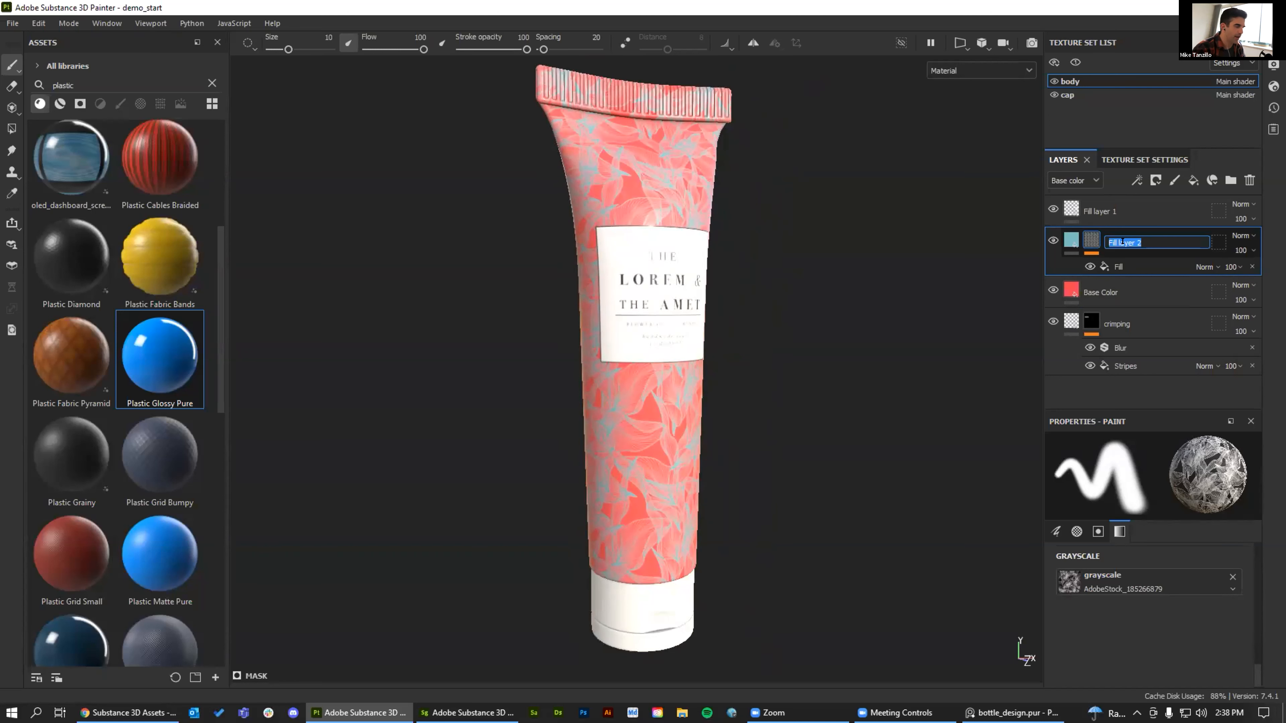
text(pattern)
key(Return)
Rename the topmost fill layer as label
double_click(1100, 210)
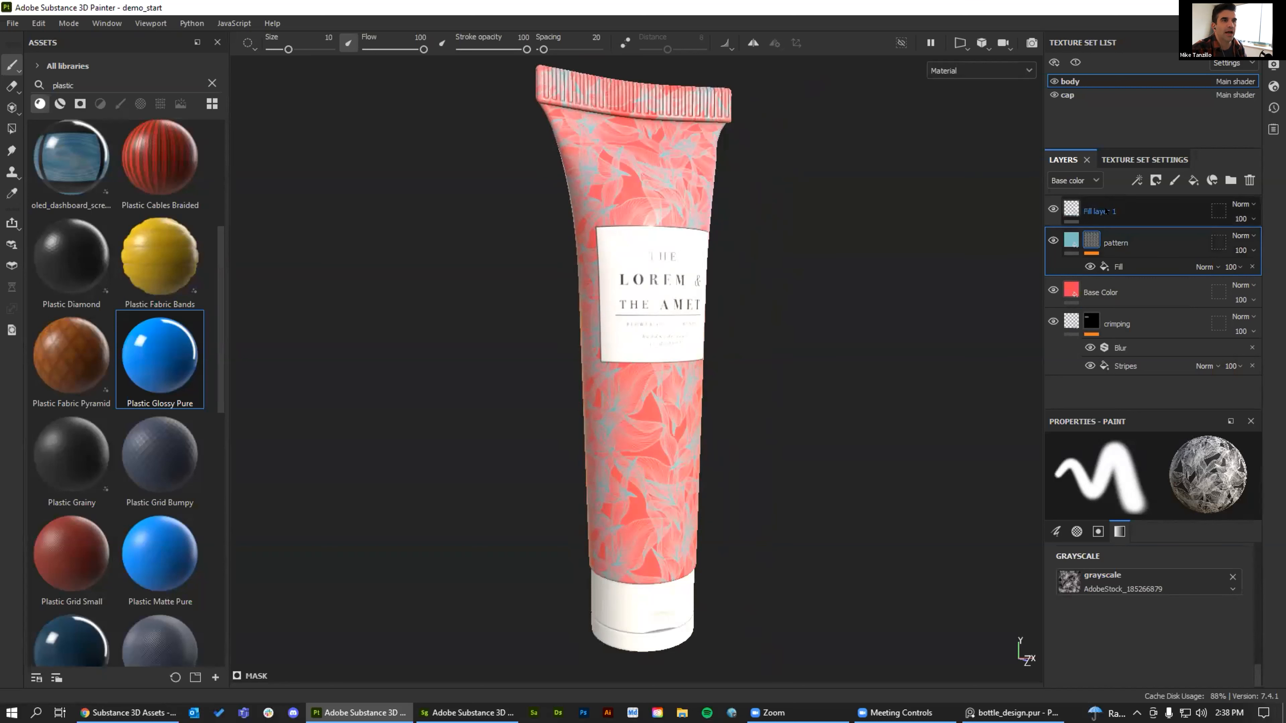
key(BackSpace)
text(logo)
key(Return)
double_click(1103, 211)
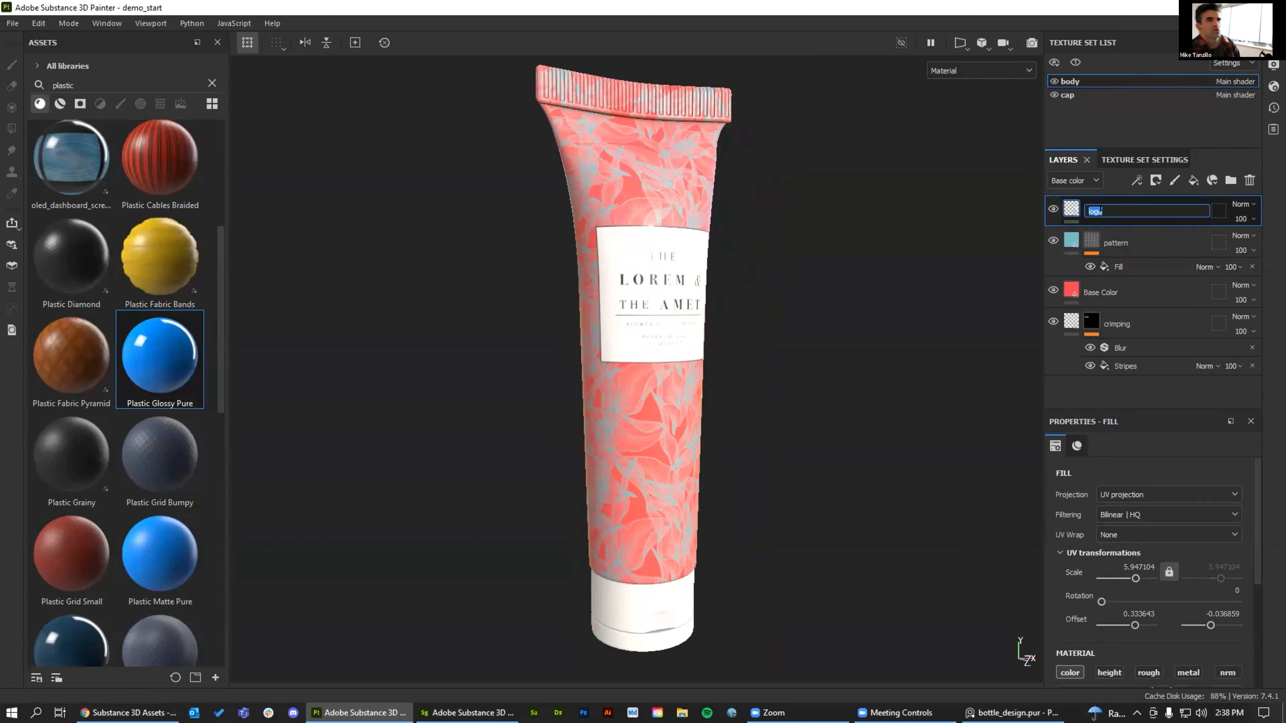
key(Return)
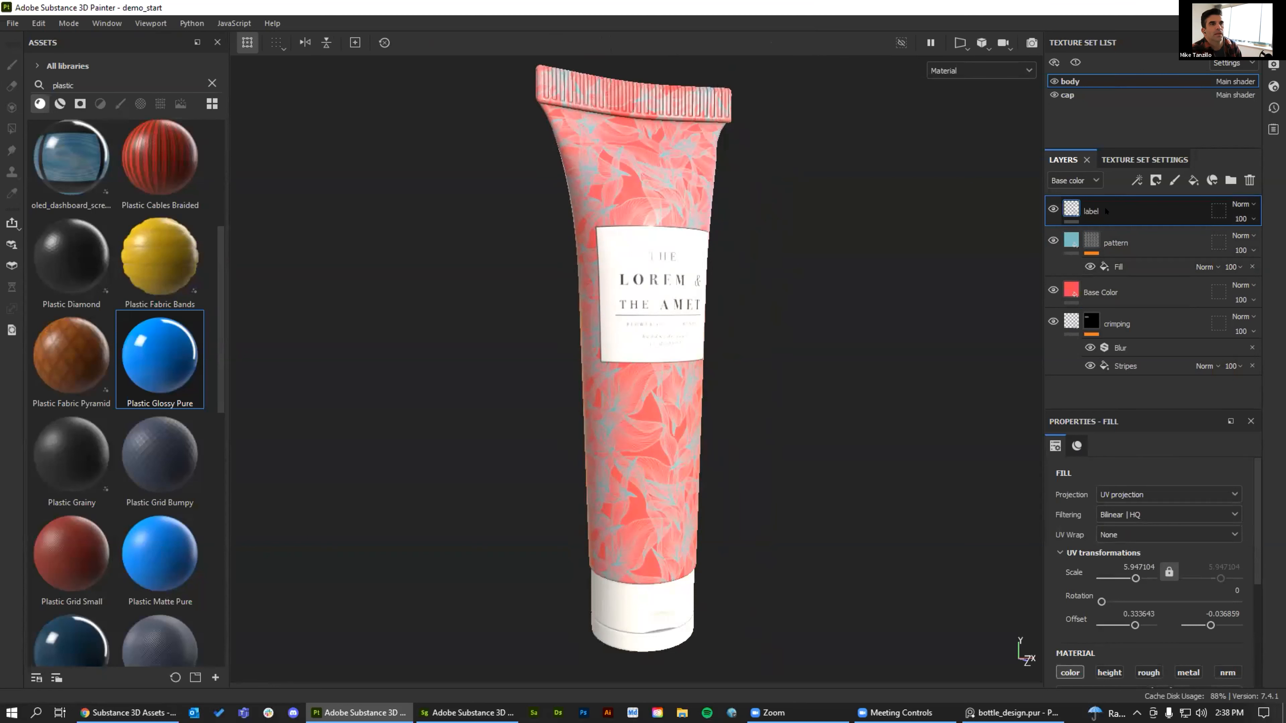
Turn off the color channel on the pattern layer and enable its roughness and metallic channels
click(1066, 240)
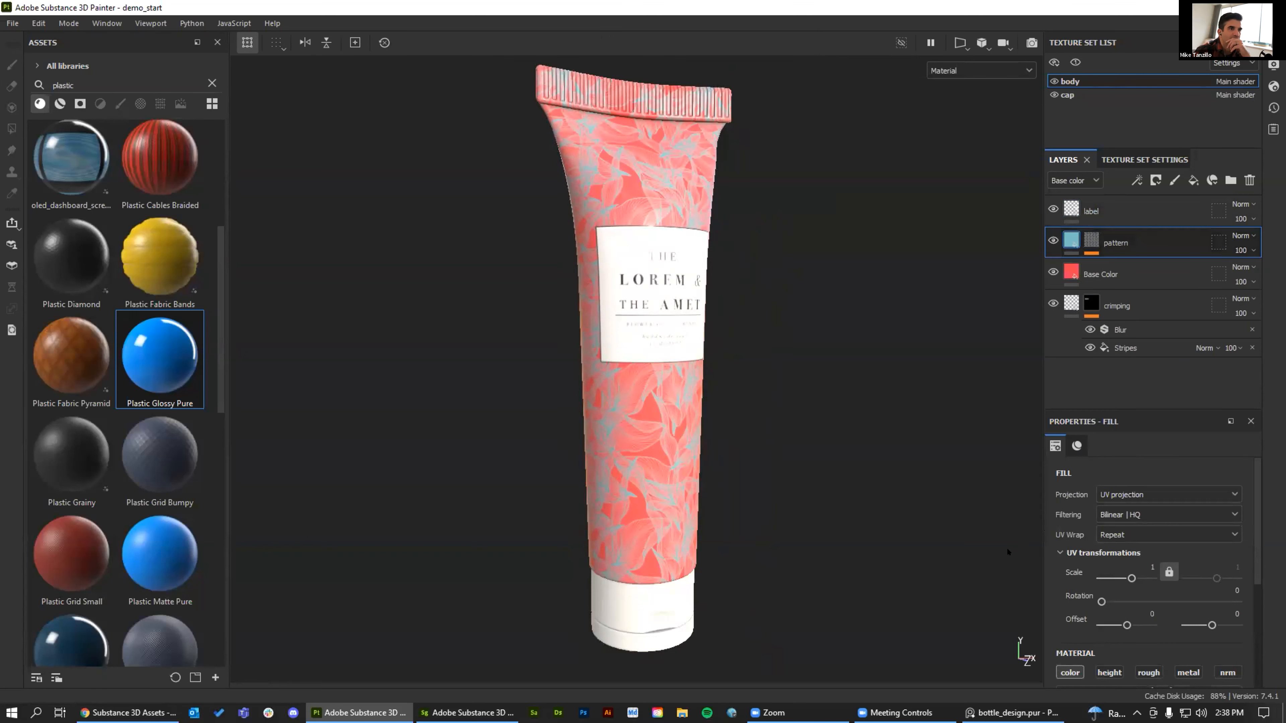
scroll(1160, 614, down, 2)
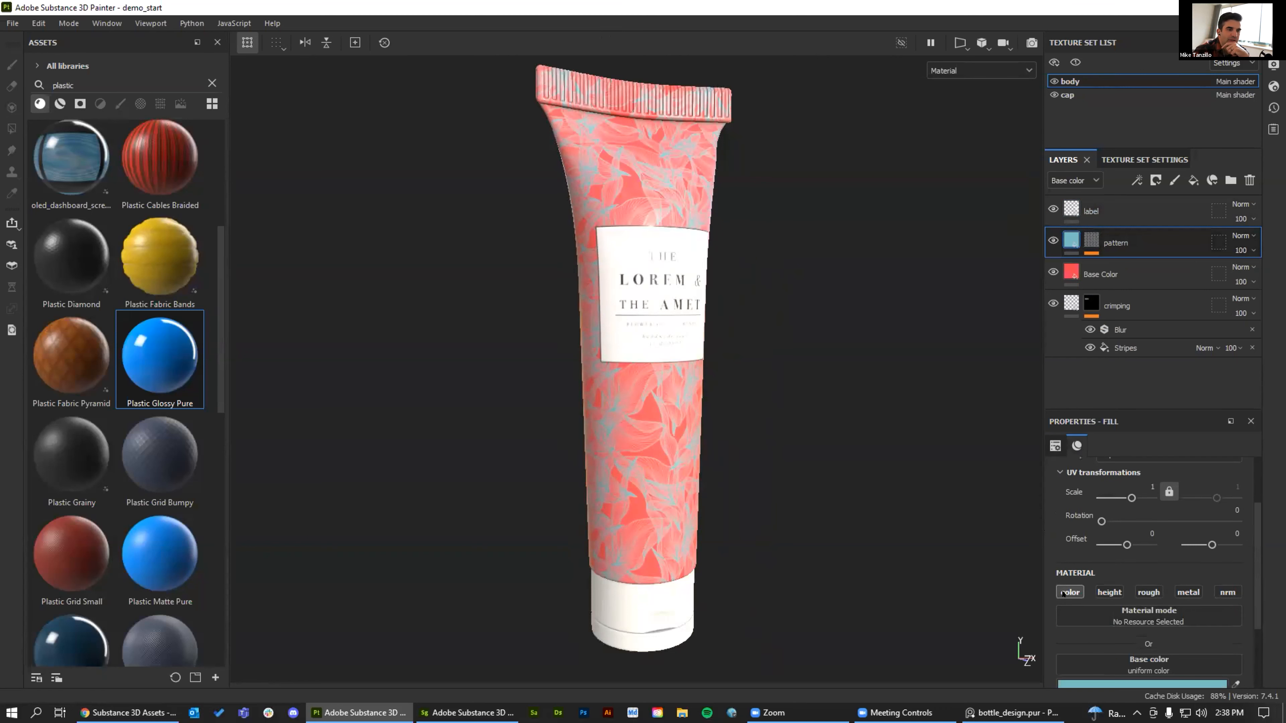
click(1066, 592)
click(1186, 591)
click(1148, 592)
scroll(1150, 582, down, 2)
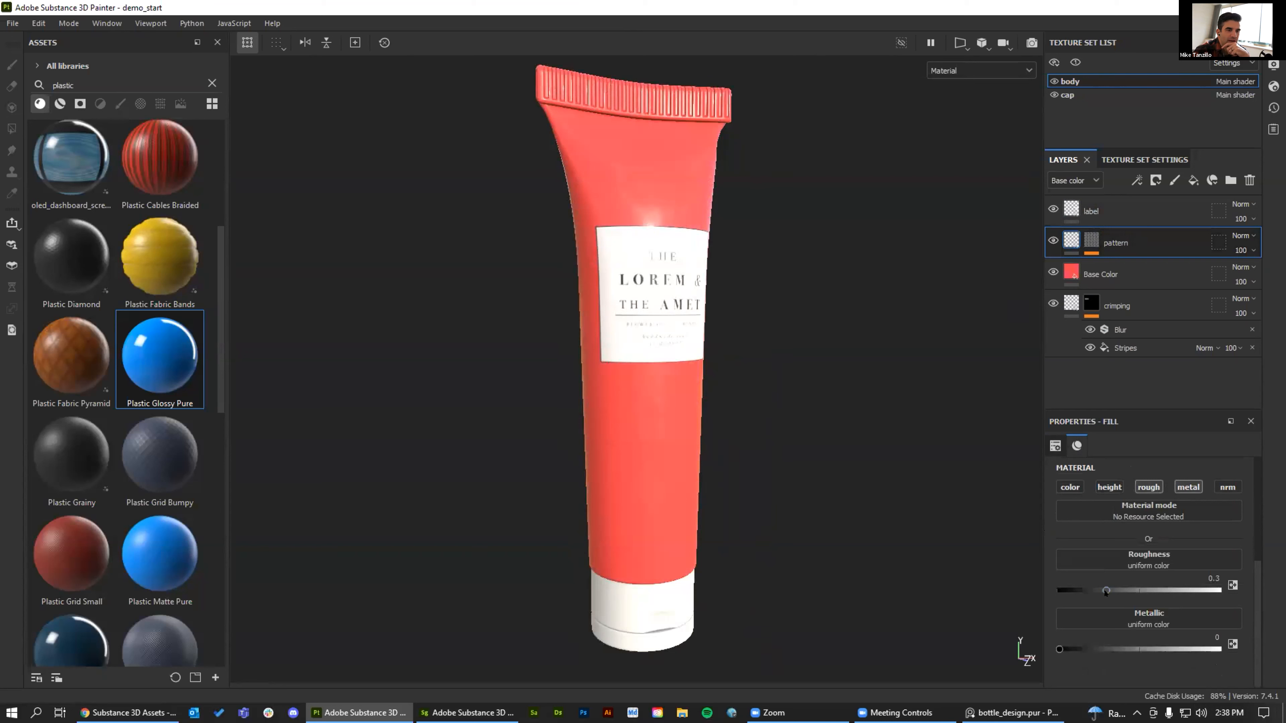
Set the pattern layer's metallic to 1 and its roughness to about 0.21
drag(1059, 650, 1264, 649)
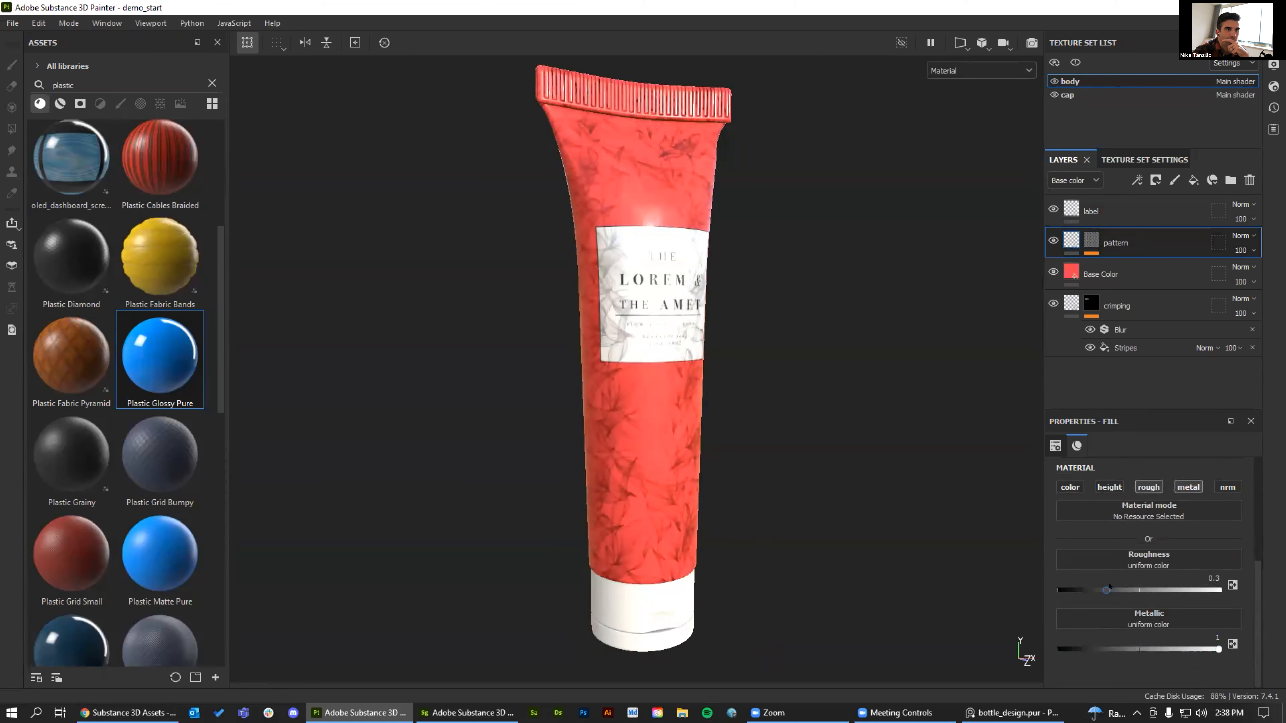
drag(1115, 587, 1095, 594)
mouse_move(770, 287)
alt+mouse_down()
mouse_move(663, 208)
mouse_move(823, 347)
mouse_move(918, 339)
mouse_move(745, 245)
mouse_move(680, 366)
mouse_move(884, 325)
mouse_move(743, 313)
mouse_move(713, 363)
mouse_move(795, 290)
alt+mouse_up()
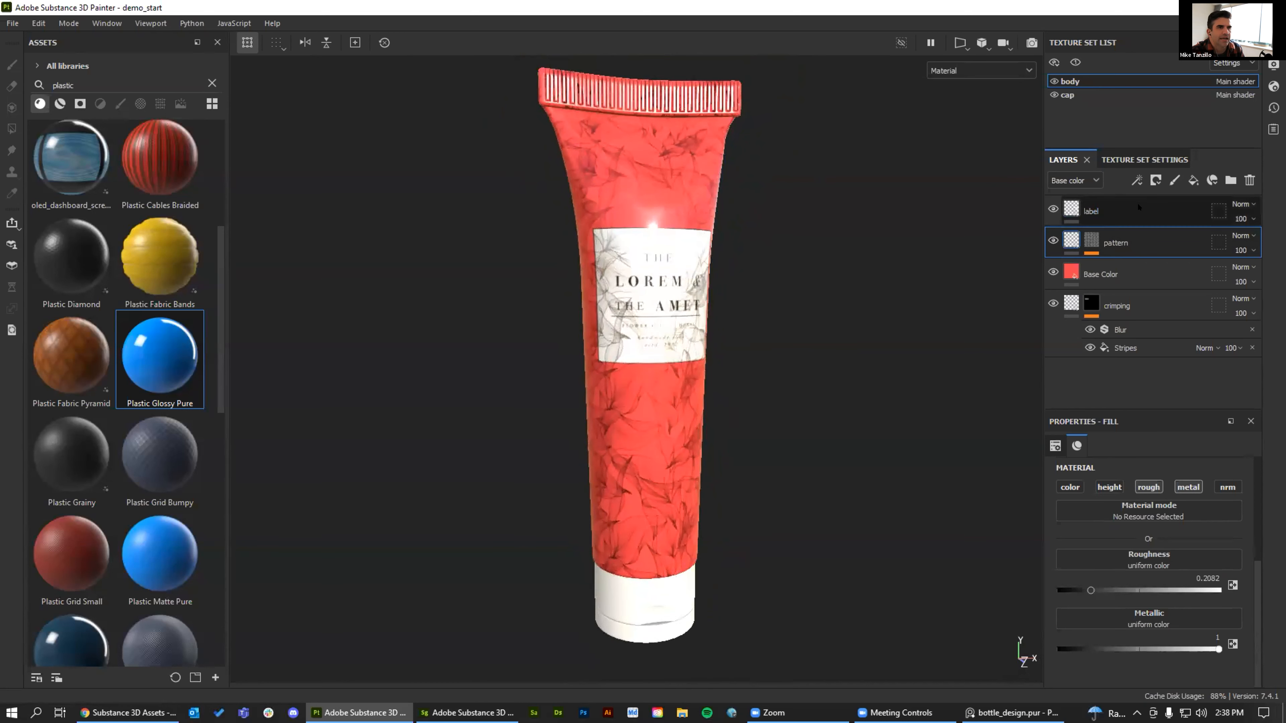
Enable the roughness and metallic channels on the label layer and rotate the environment lighting around the tube
click(1065, 211)
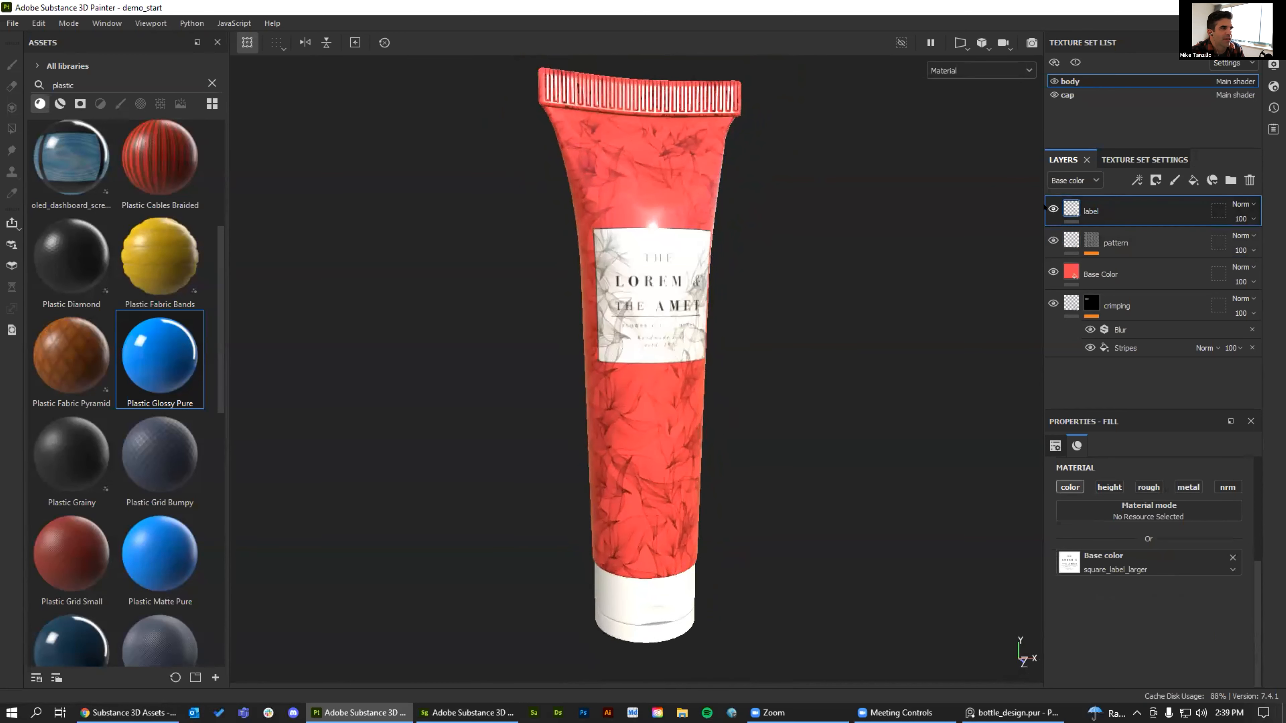
click(1147, 487)
click(1185, 487)
alt+drag(597, 280, 627, 289)
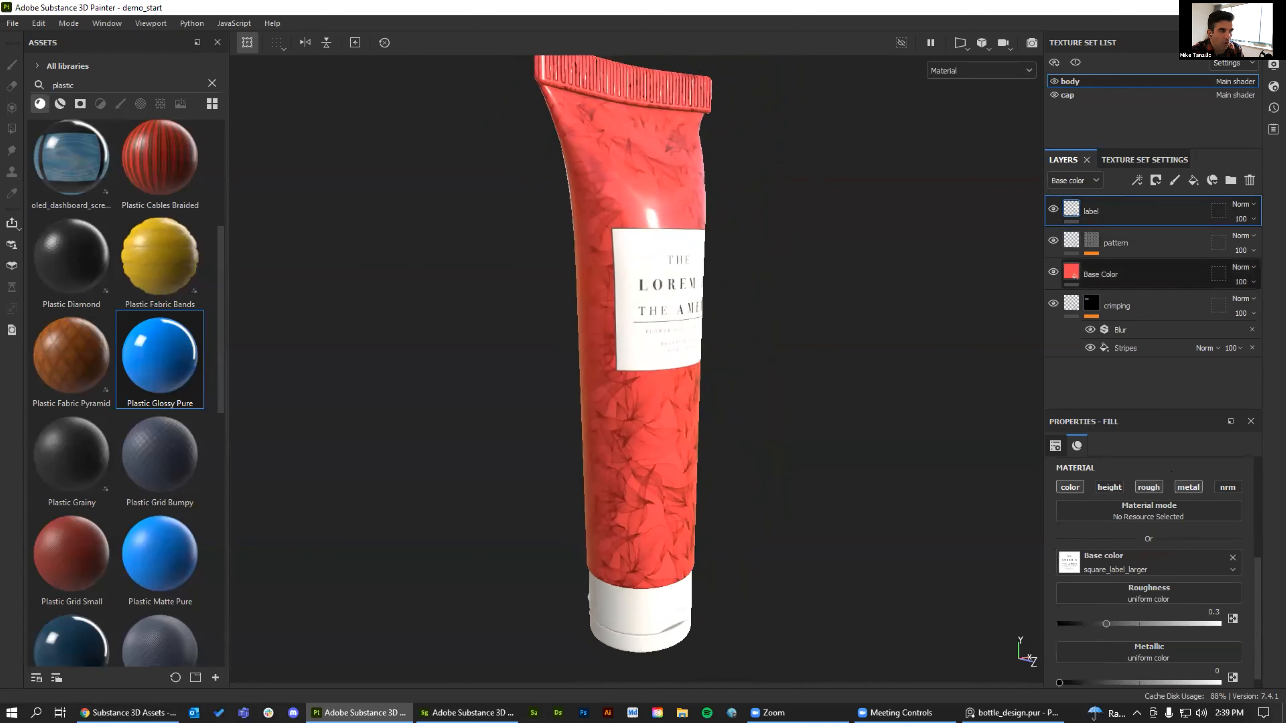
alt+drag(913, 439, 848, 453)
mouse_move(914, 380)
shift+right_down()
mouse_move(832, 351)
mouse_move(820, 362)
shift+right_up()
alt+drag(833, 350, 634, 348)
shift+right_drag(638, 348, 1021, 379)
alt+drag(919, 350, 1096, 319)
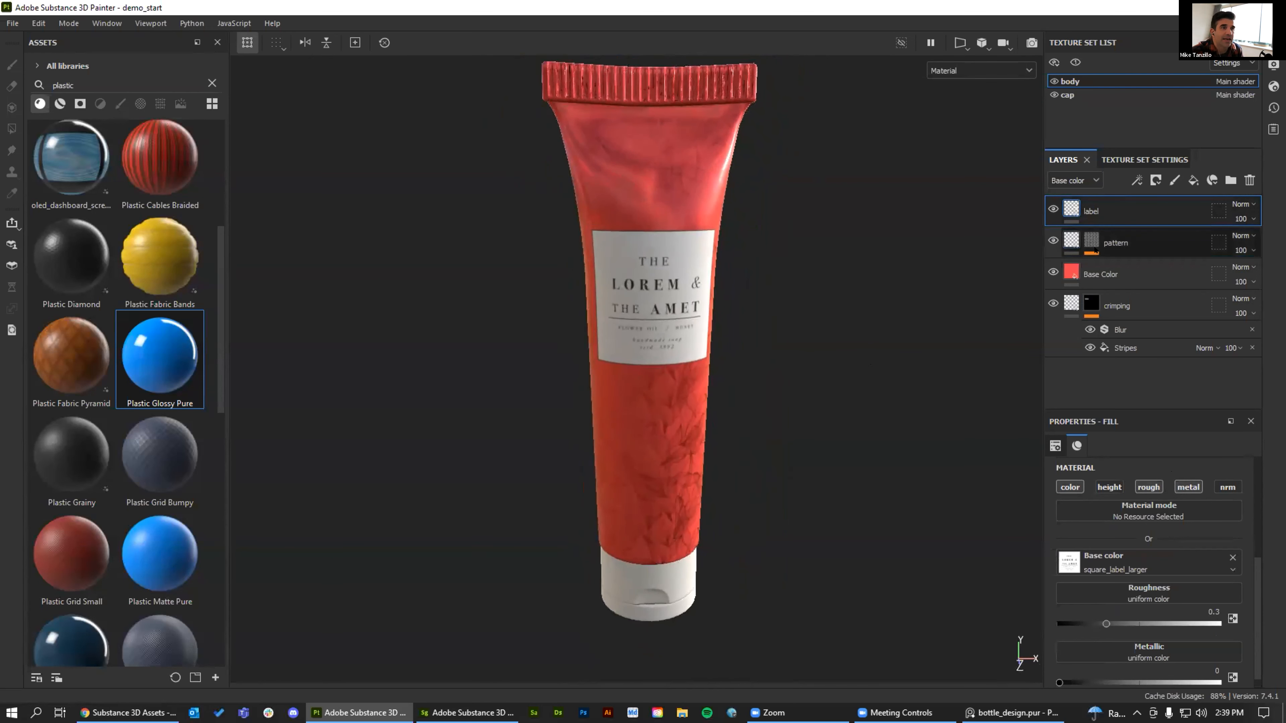
Set the UV scale of the fill in the pattern layer's mask to 3
click(1091, 240)
scroll(1128, 593, down, 3)
scroll(1129, 594, up, 5)
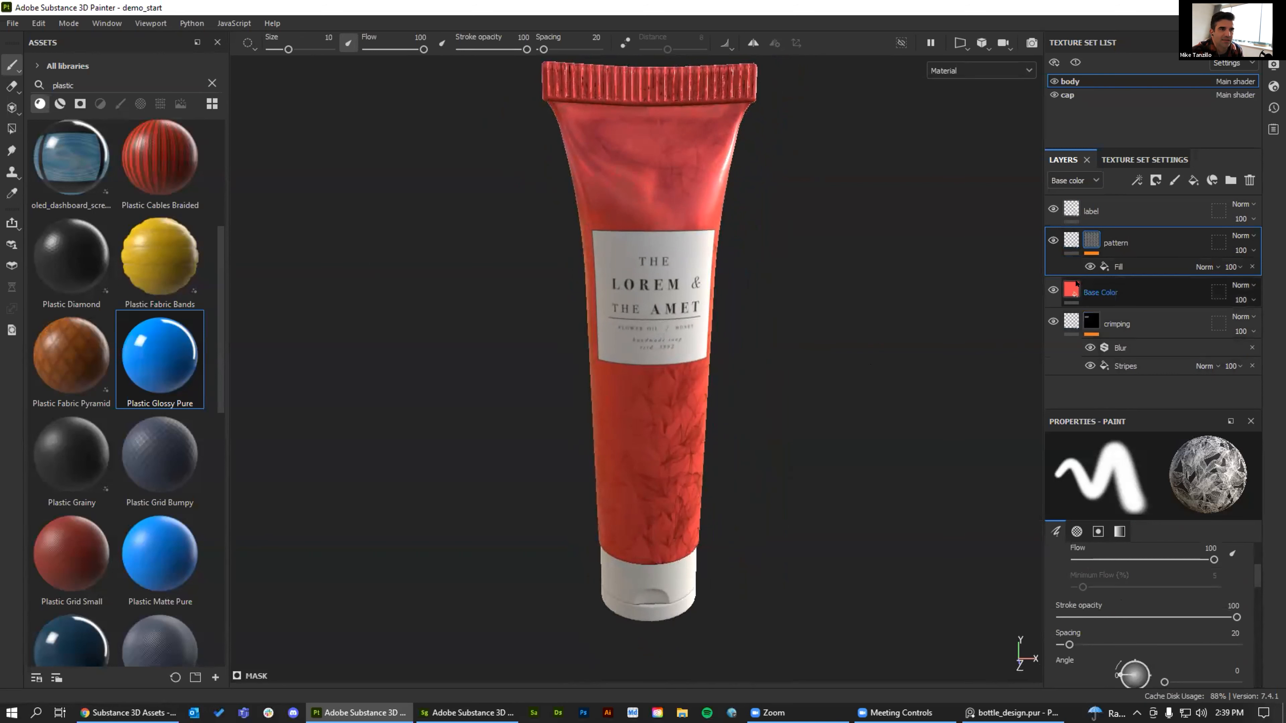
click(1094, 241)
click(1094, 241)
click(1119, 267)
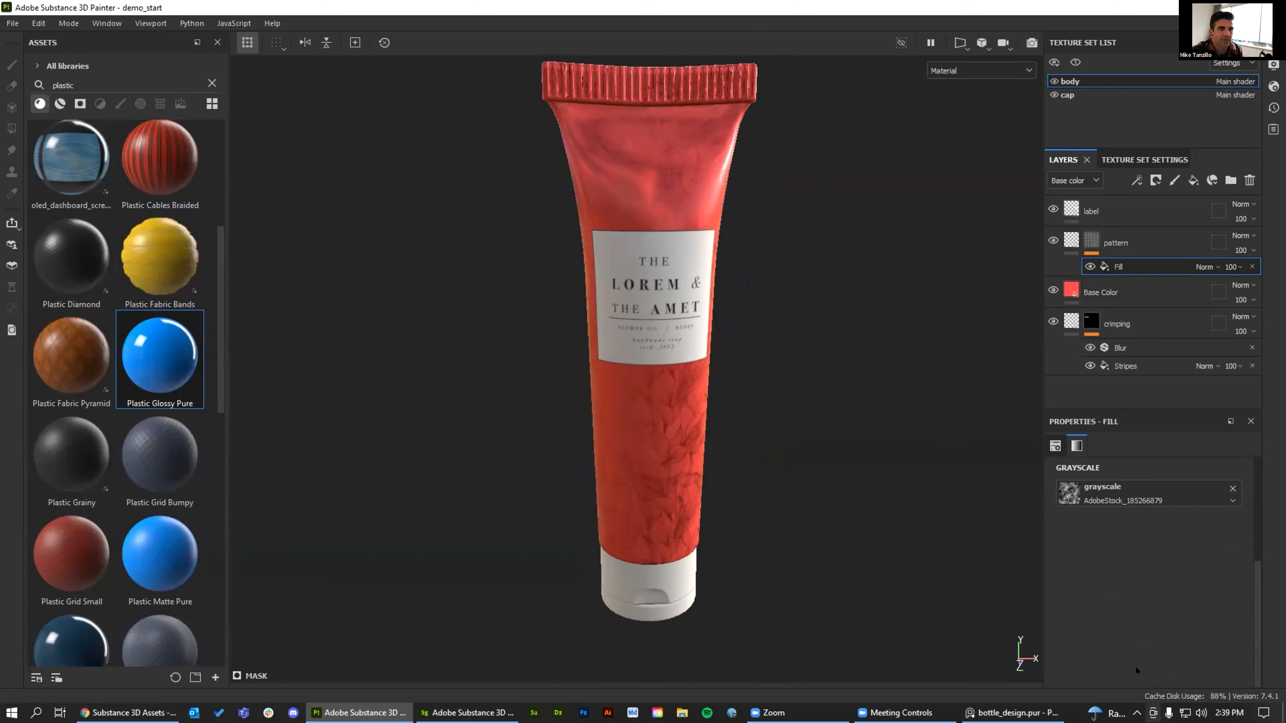
scroll(1129, 595, up, 5)
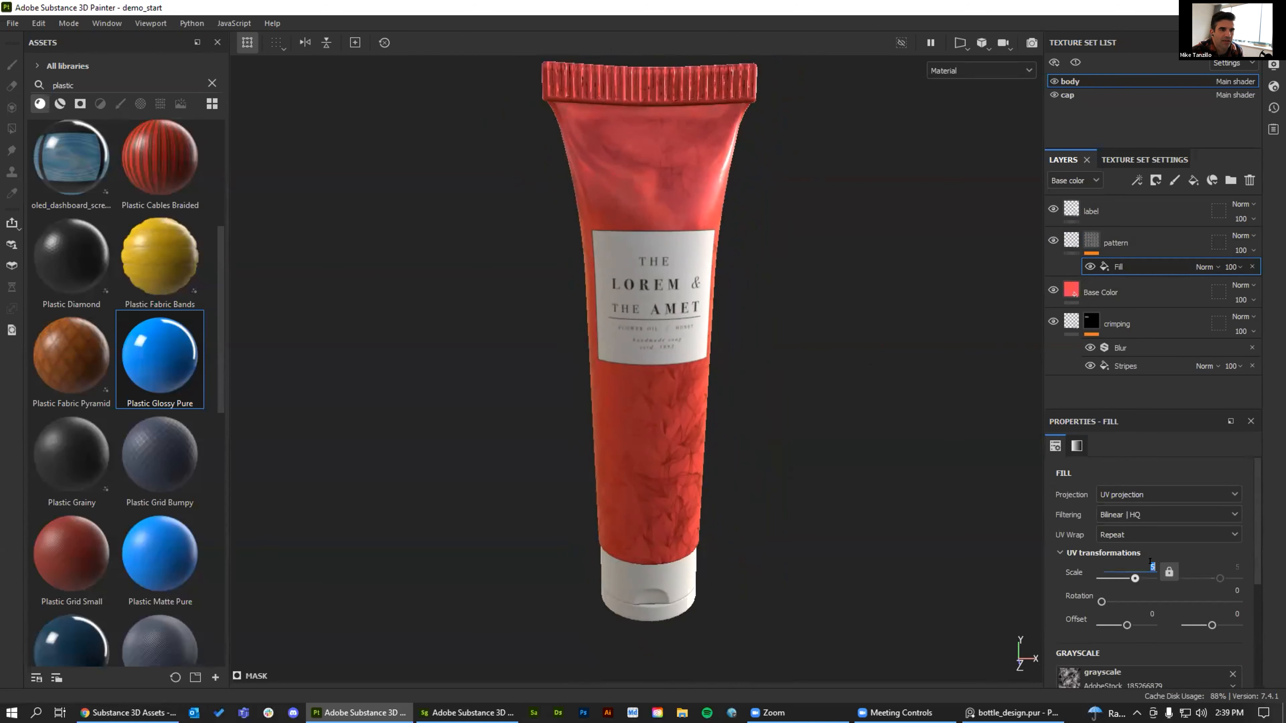
key(Return)
mouse_move(592, 416)
alt+mouse_down()
mouse_move(749, 380)
mouse_move(713, 417)
mouse_move(611, 432)
alt+mouse_up()
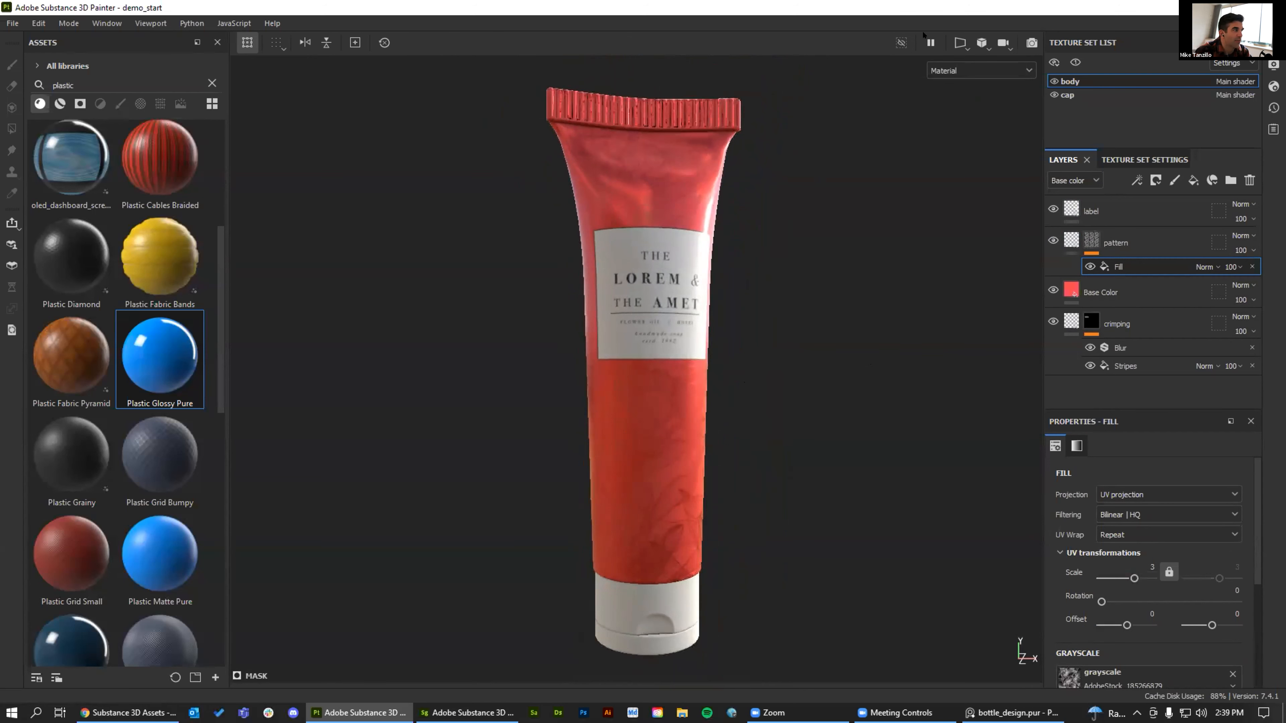
Try the reference palette's navy, teal and white as the Base Color layer's color beside the board, and resample the coral red
click(1251, 7)
click(1159, 283)
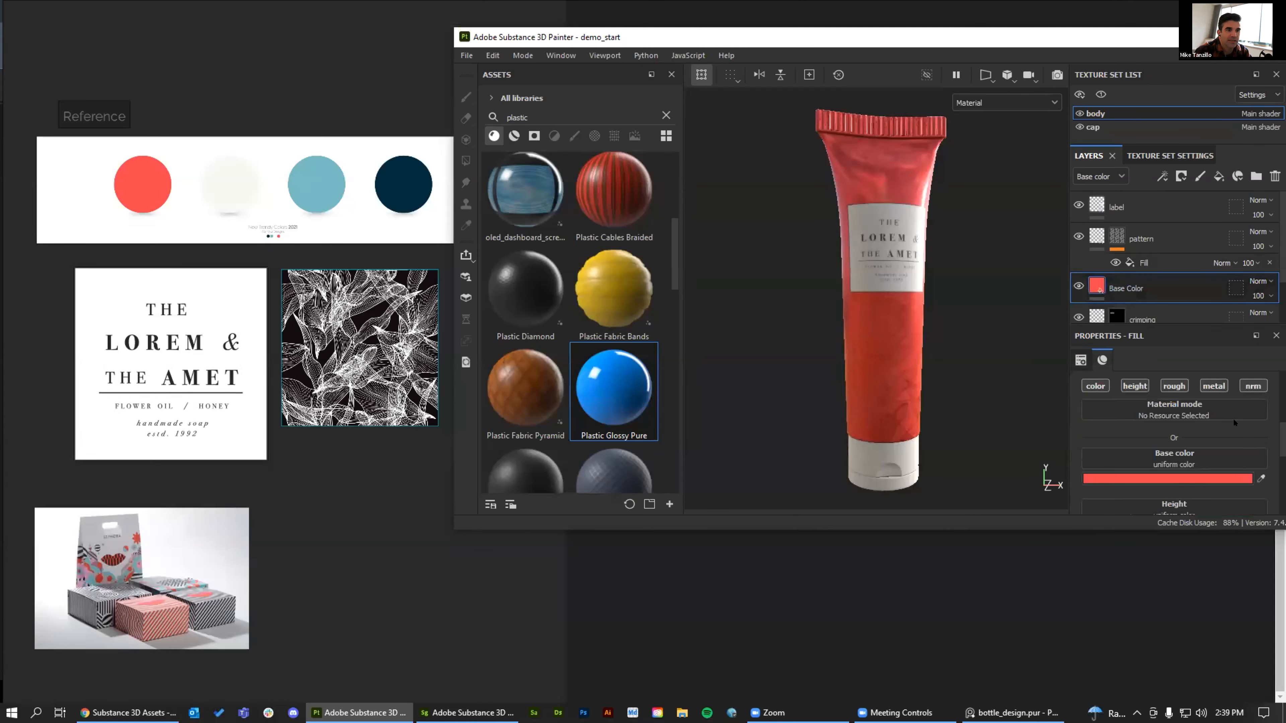
click(403, 167)
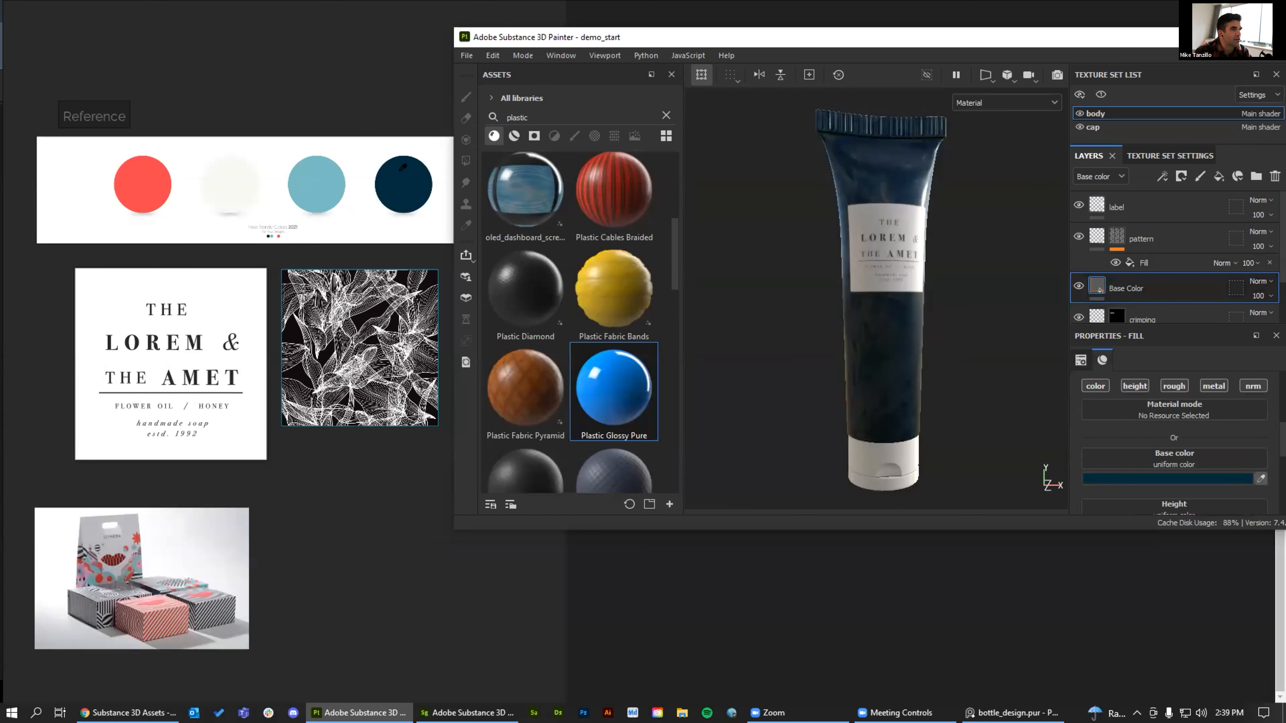
click(1261, 478)
click(316, 179)
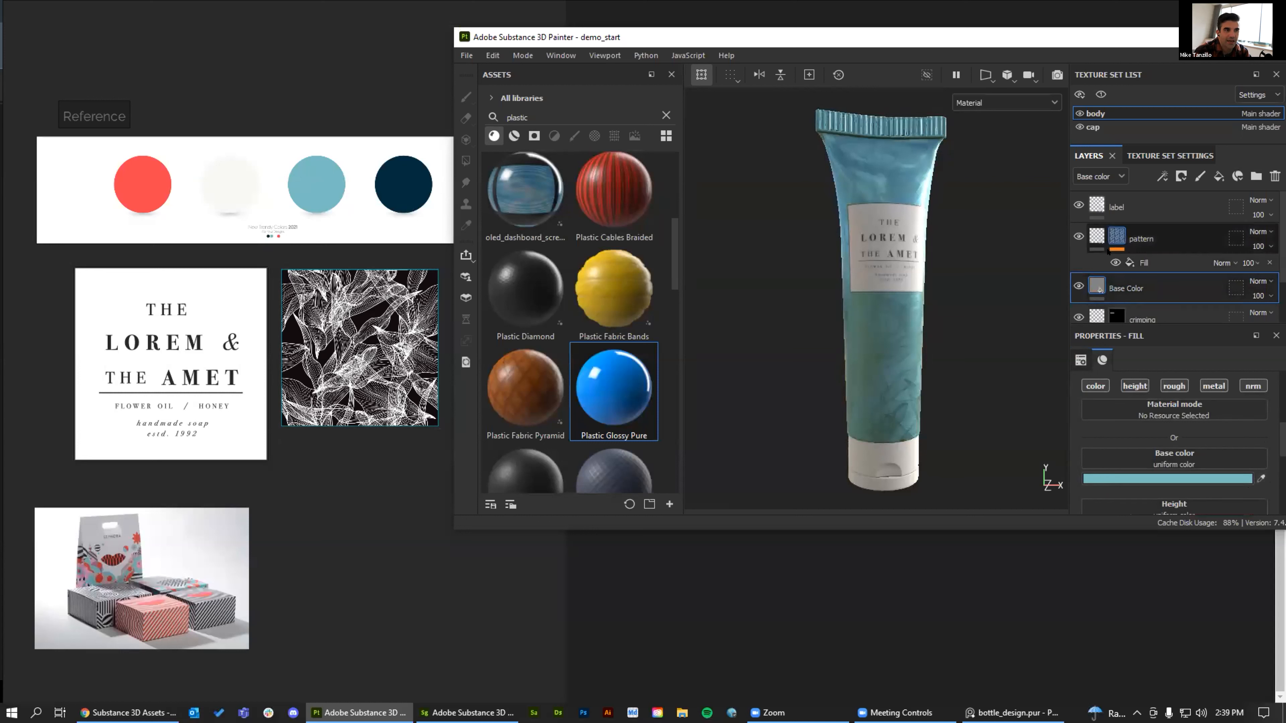
click(1261, 478)
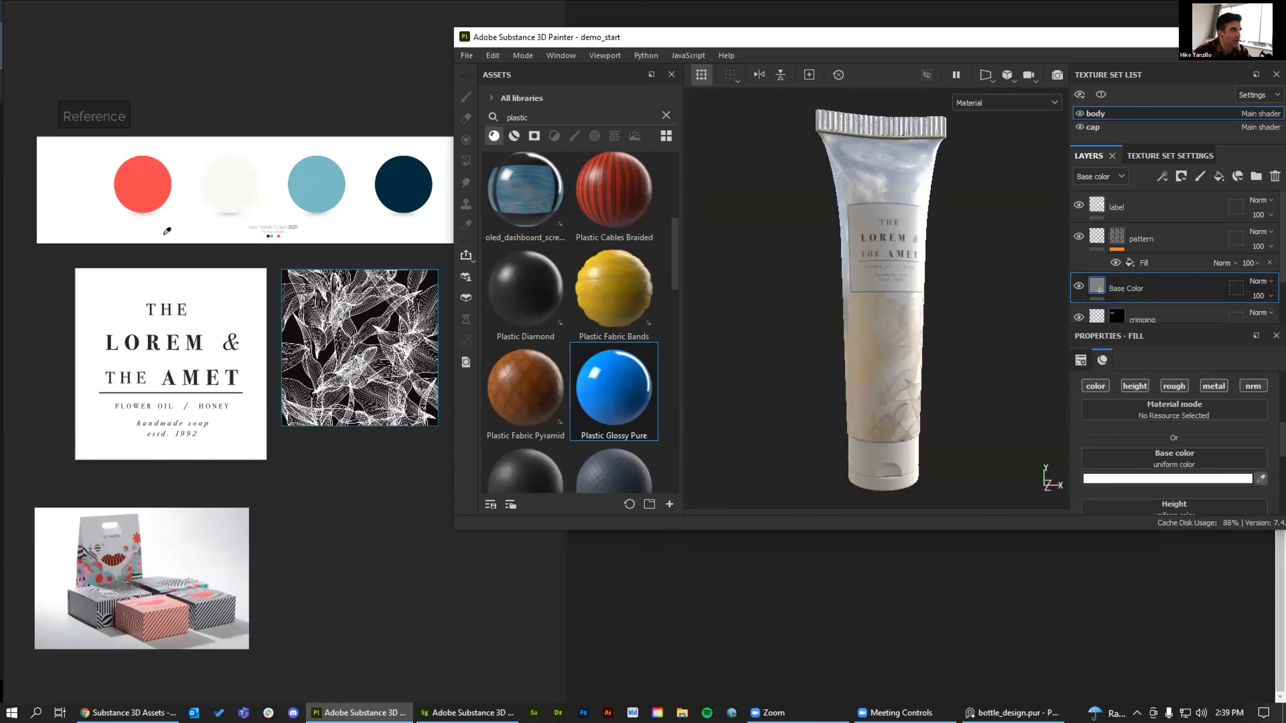
click(136, 164)
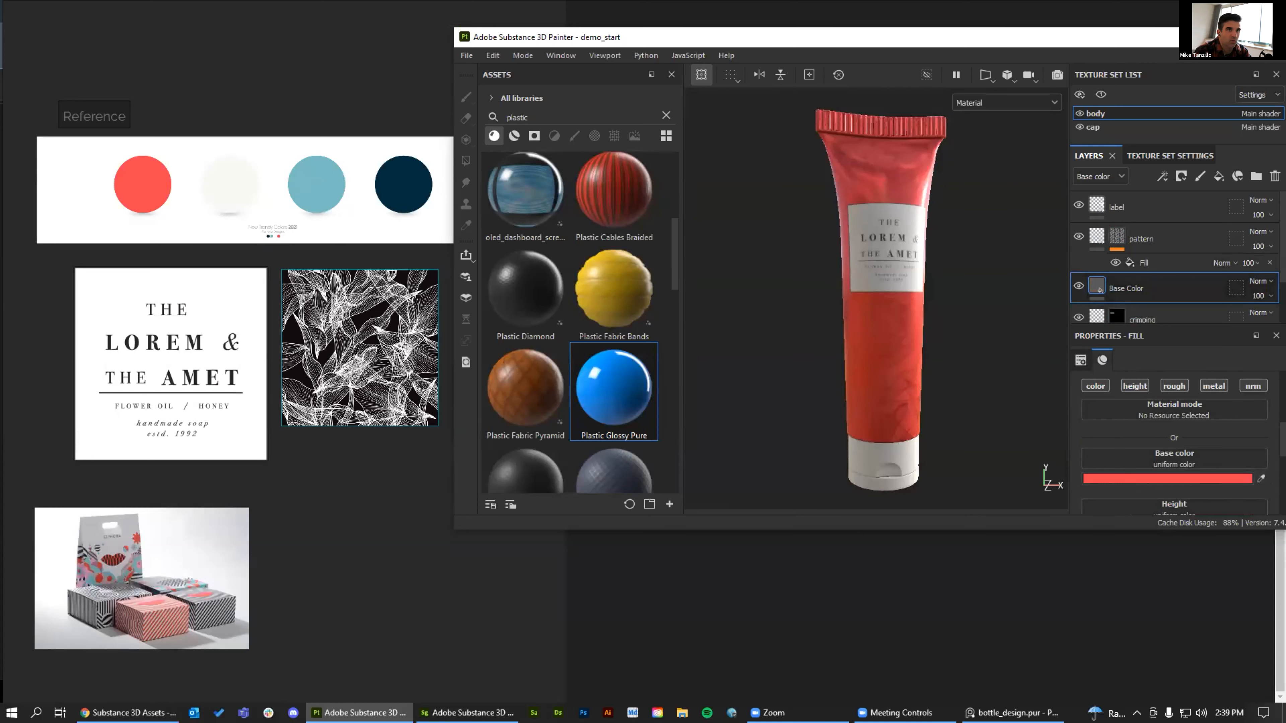
double_click(577, 37)
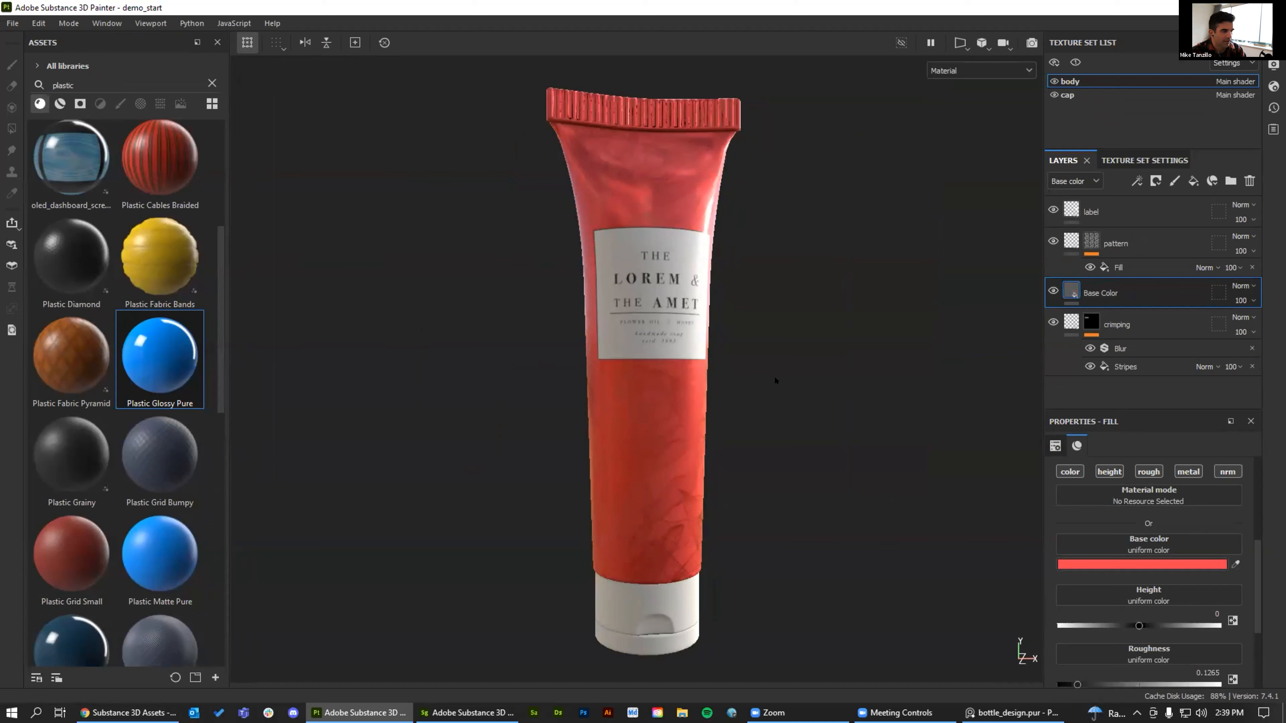
Preview the textured tube in the Iray renderer and return to the painting view
alt+middle_drag(793, 400, 679, 399)
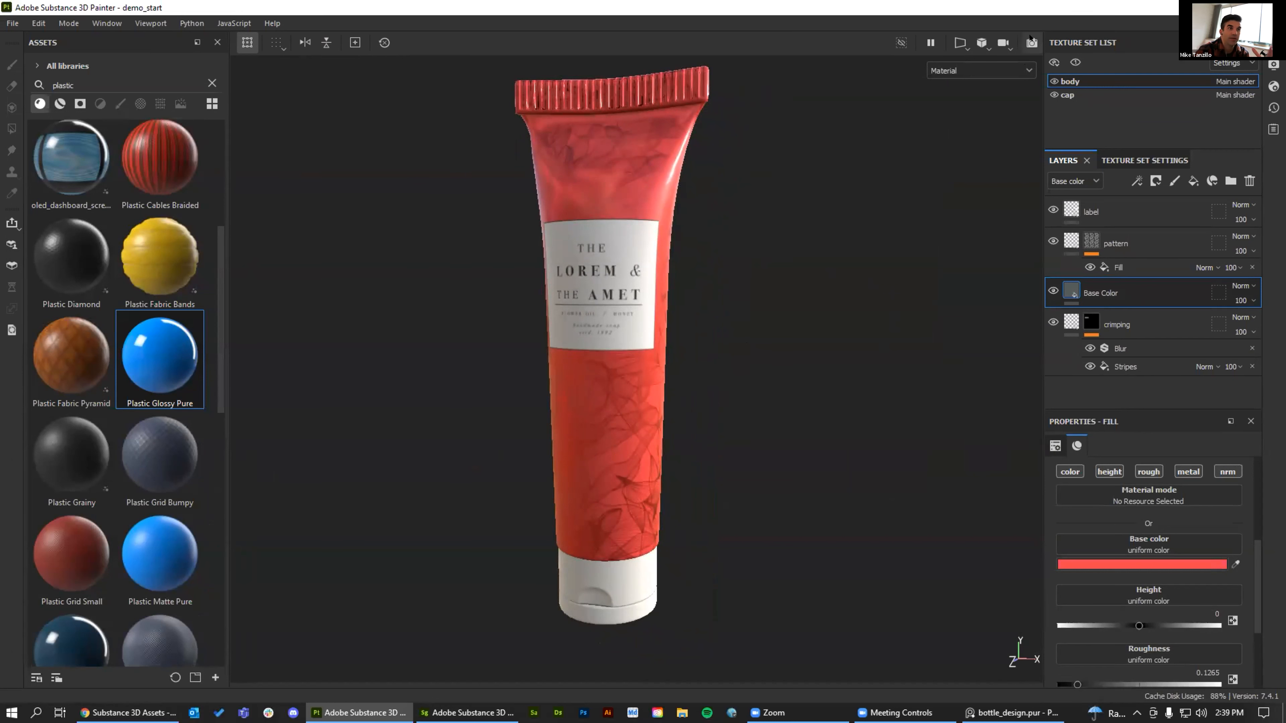
click(1032, 43)
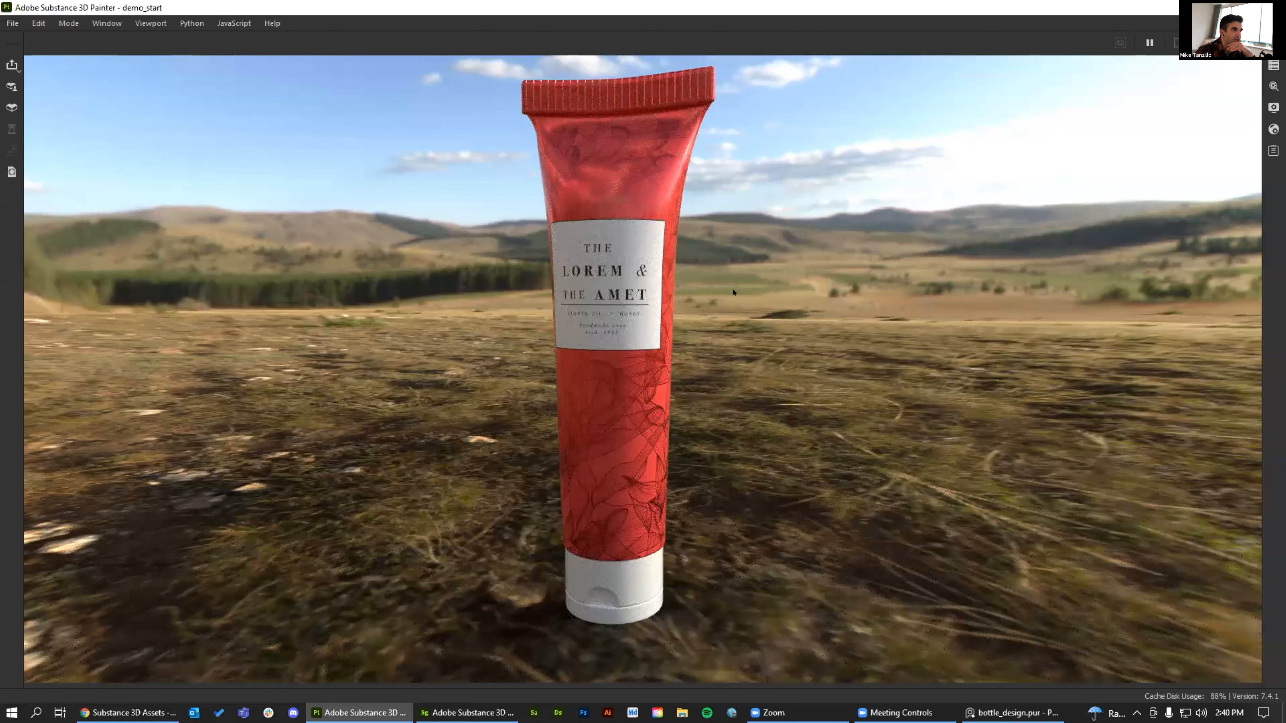
key(F10)
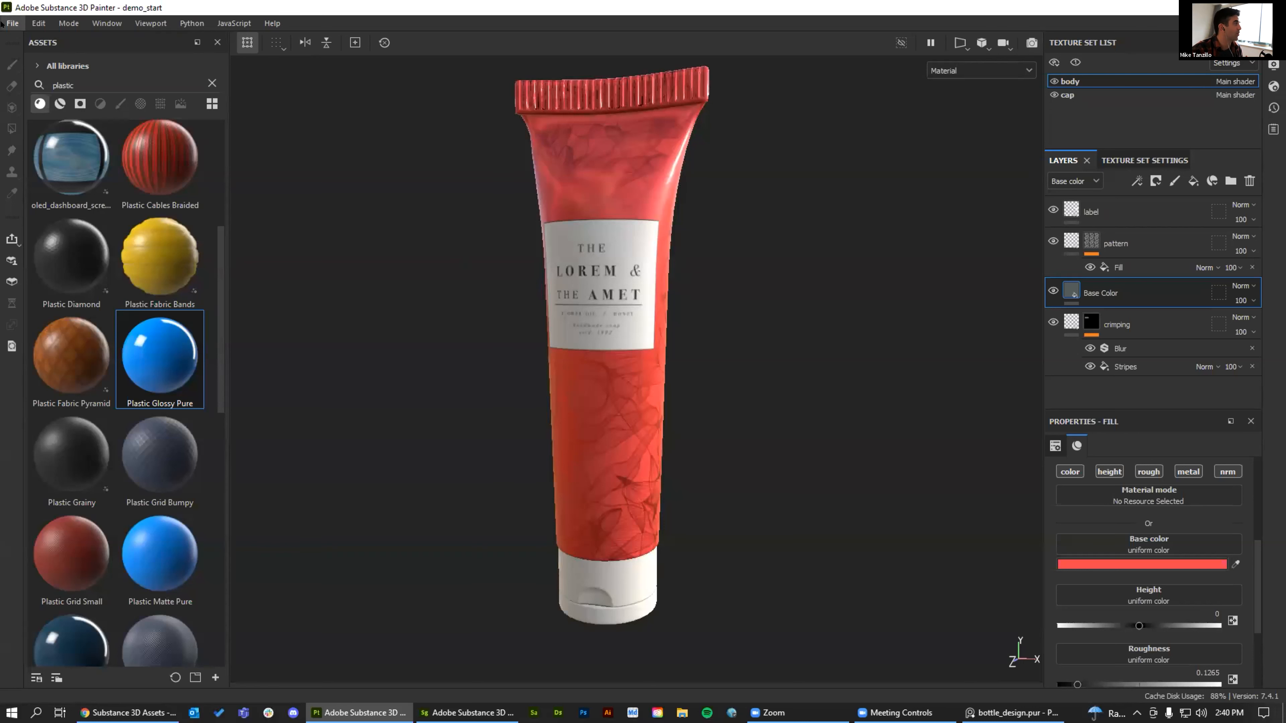
Send the textured tube to Substance 3D Stager and maximize its window
click(11, 23)
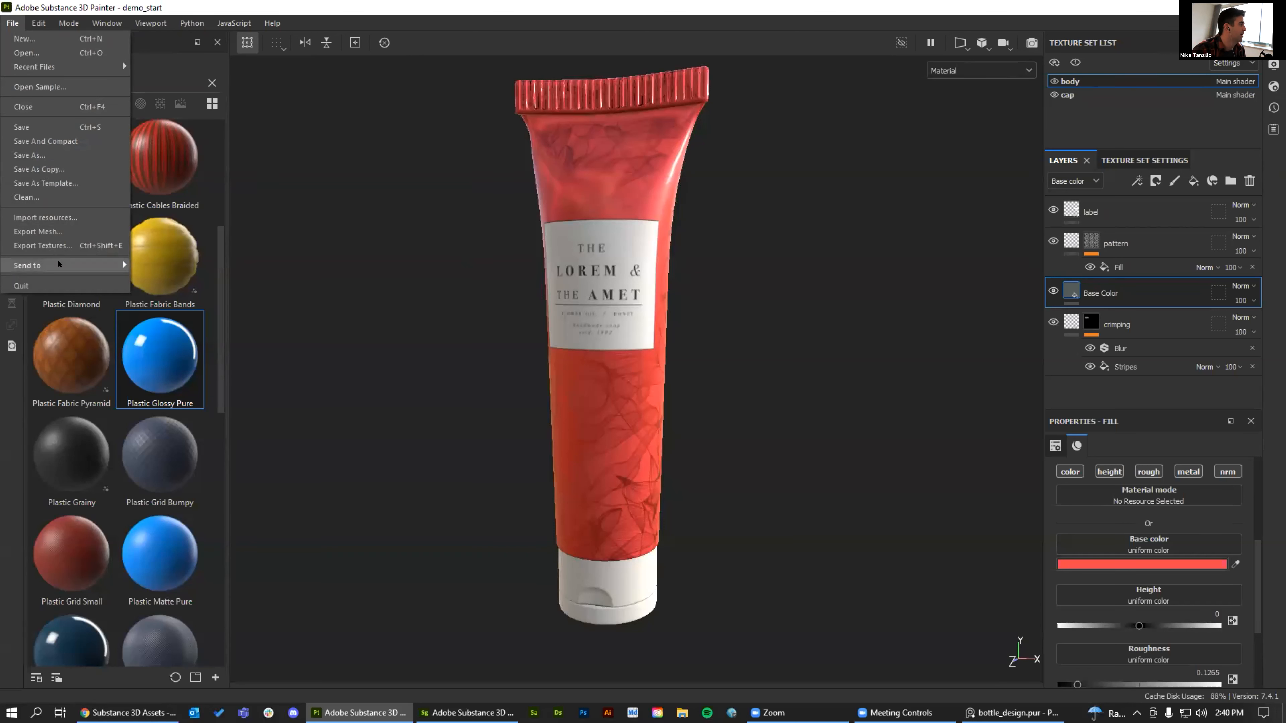
mouse_move(59, 264)
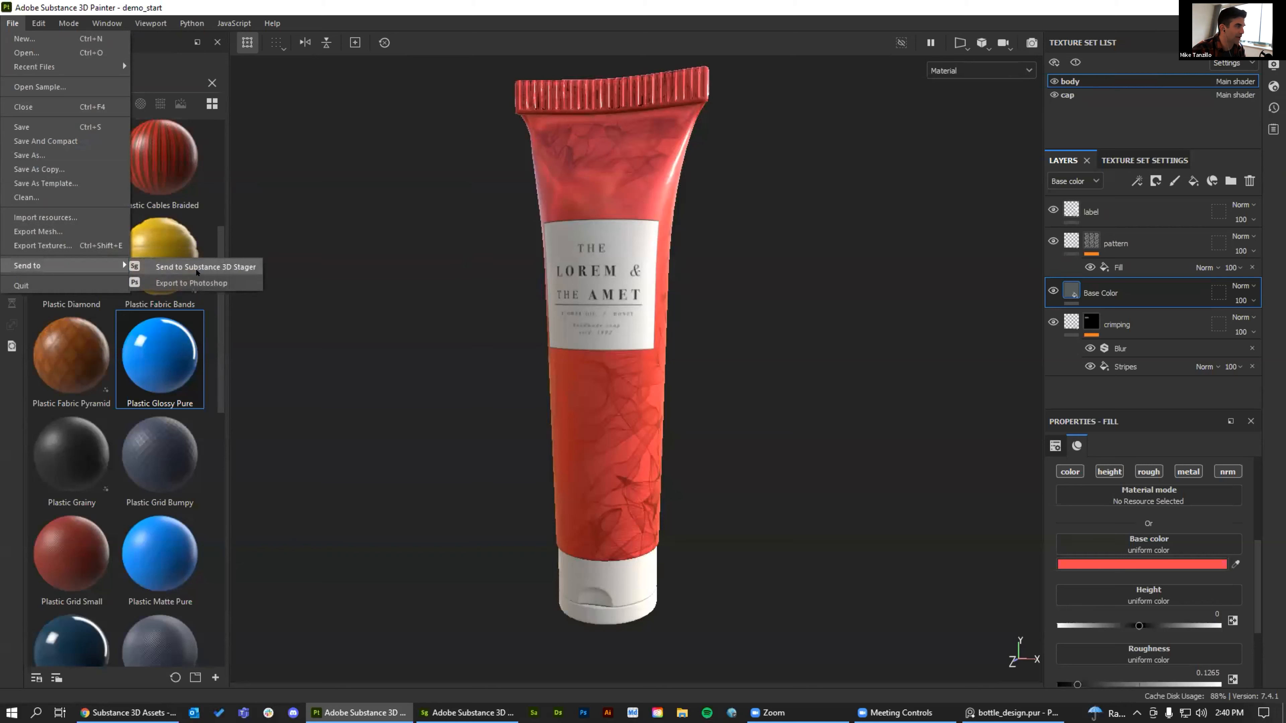
click(196, 271)
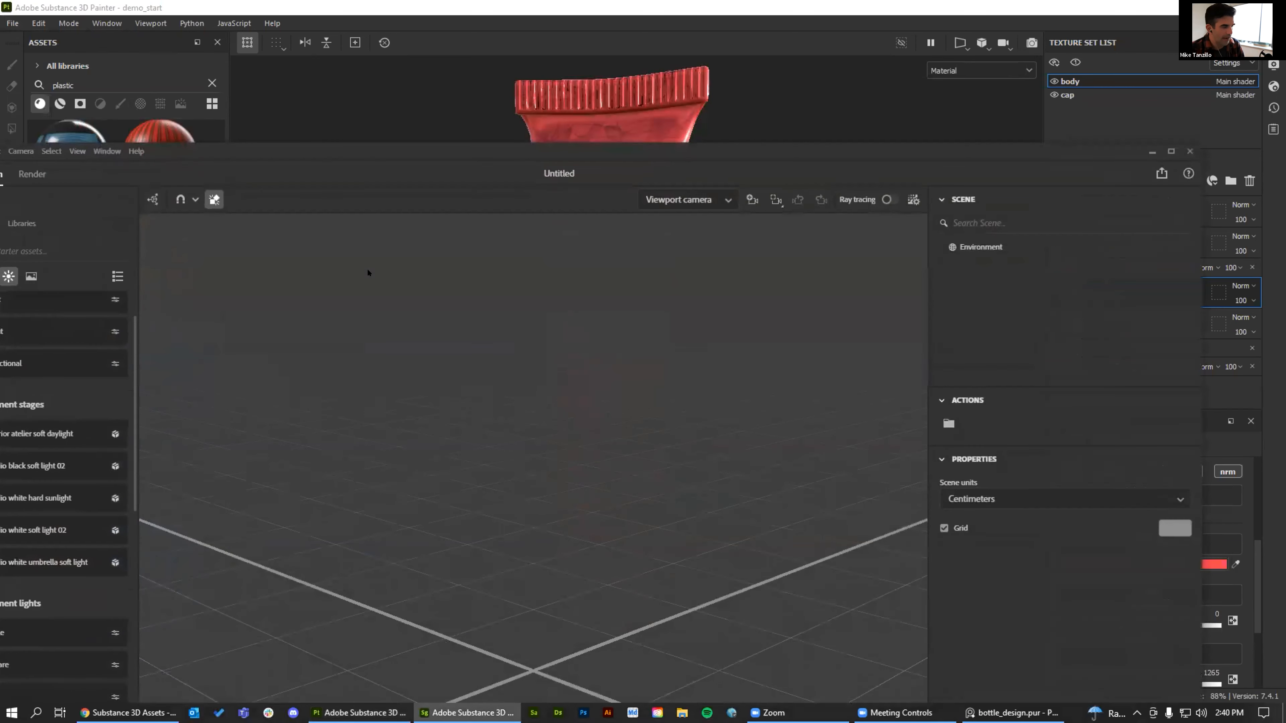
click(1165, 152)
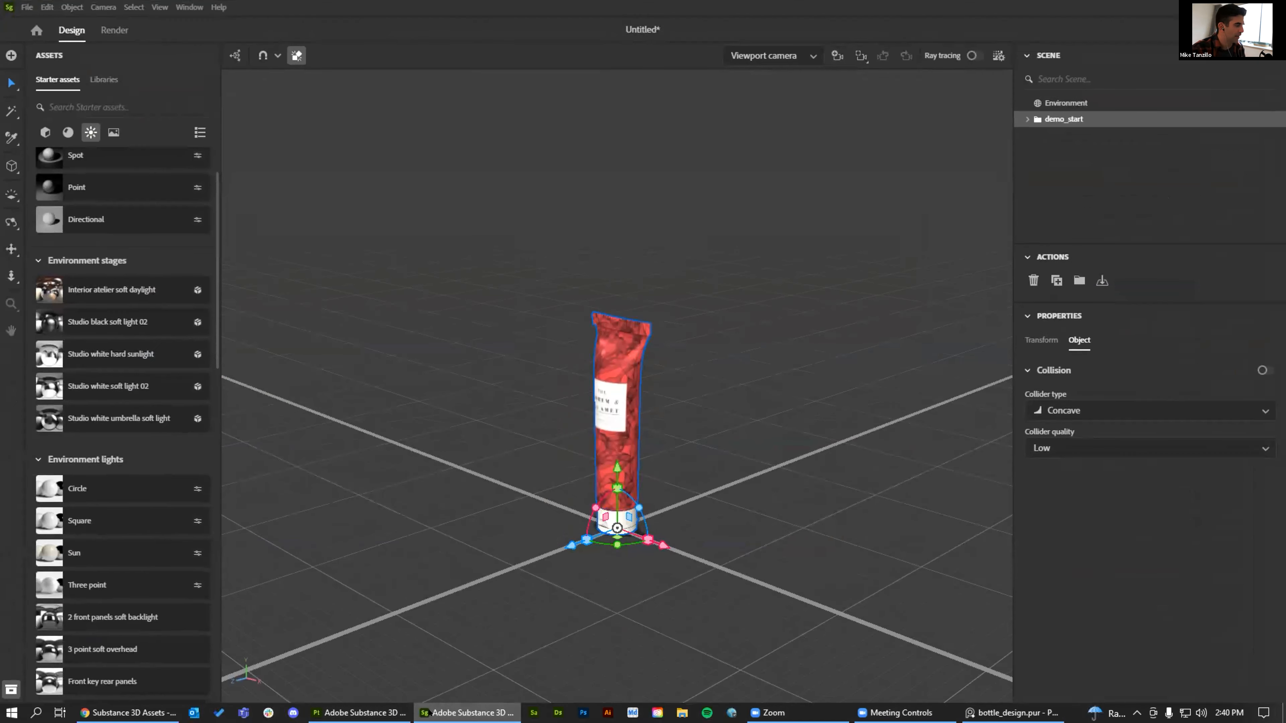
Switch back to Substance 3D Painter and review the output templates for exporting textures, leaving without exporting
click(360, 713)
click(13, 24)
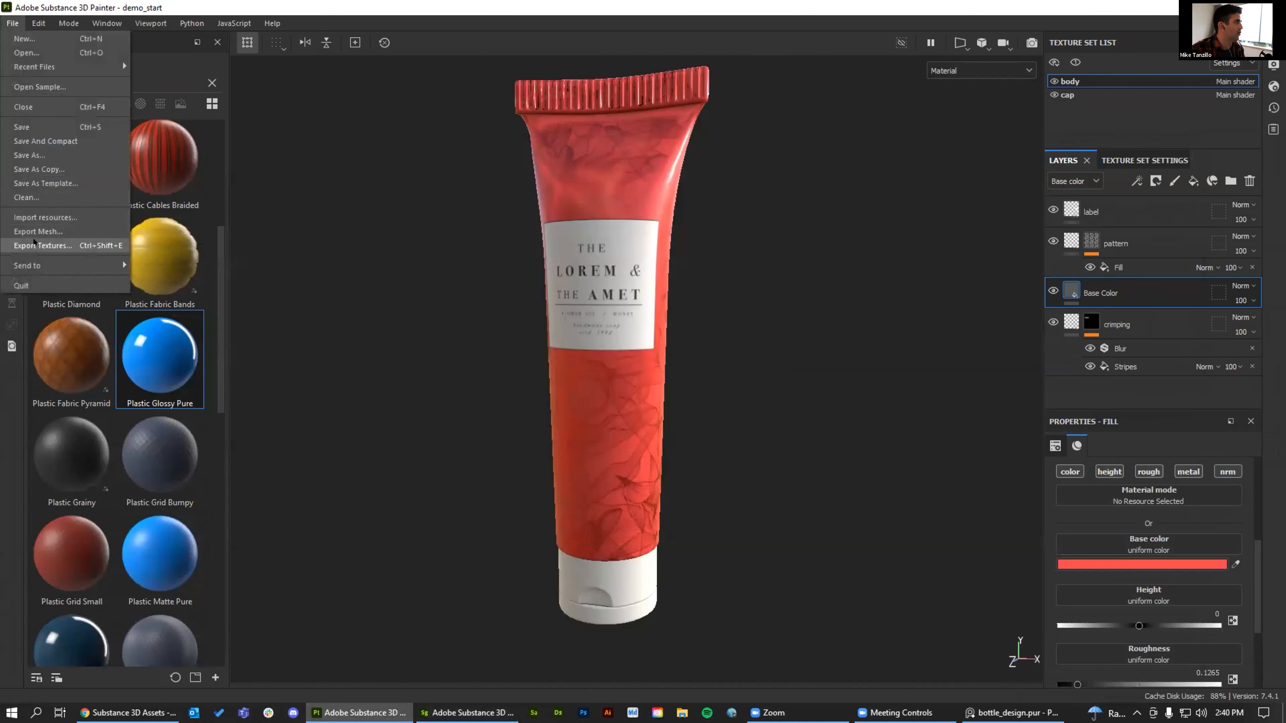
click(35, 244)
click(357, 133)
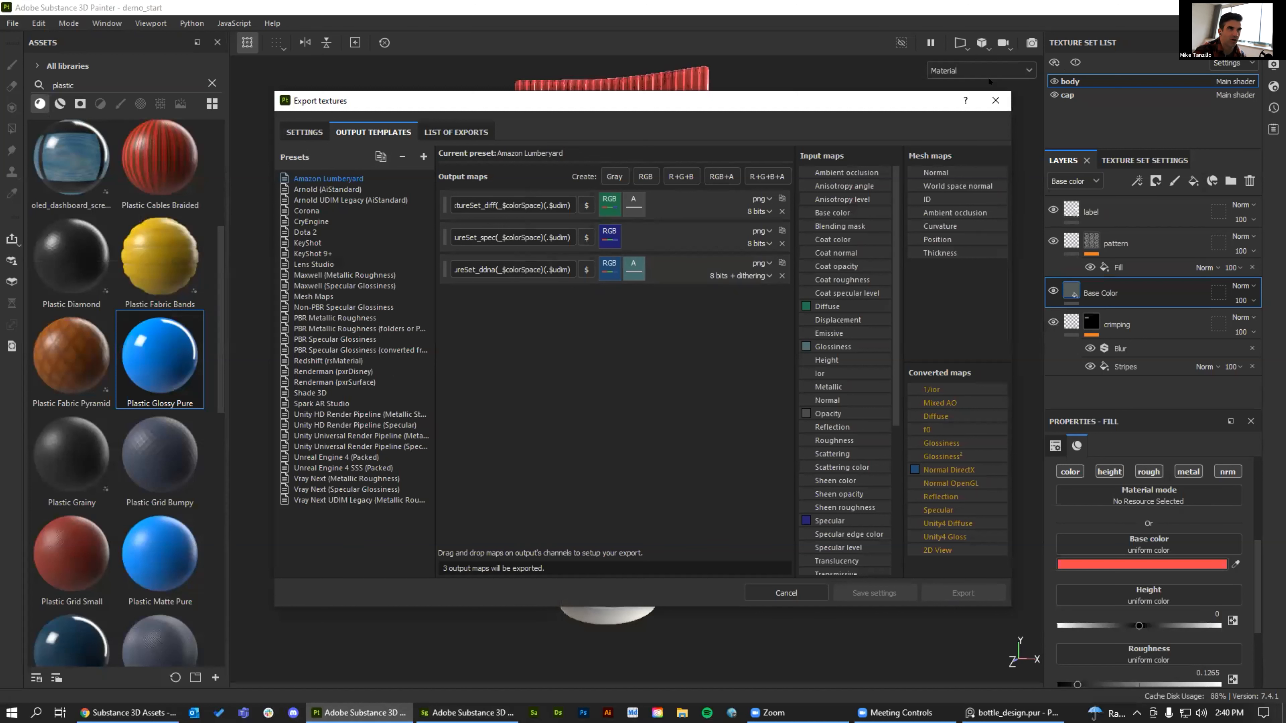
click(991, 97)
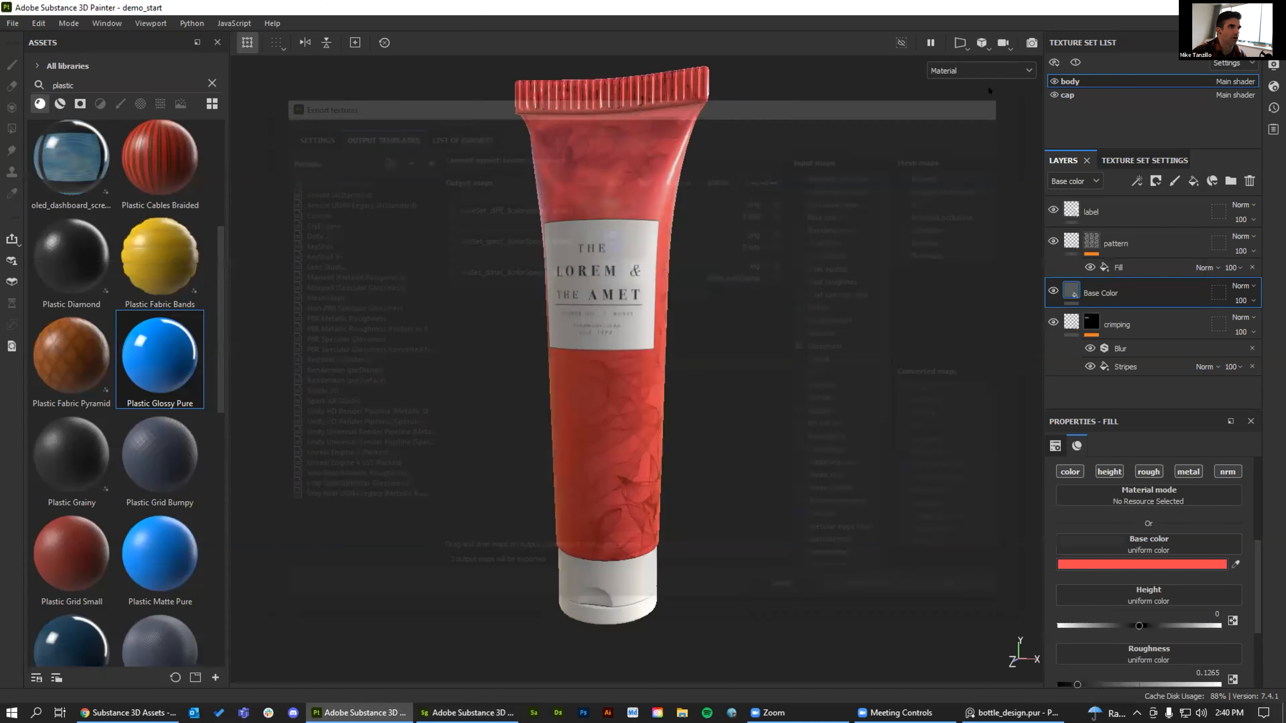
Switch to Substance 3D Stager, enable ray tracing on the imported tube and clear its selection
click(473, 711)
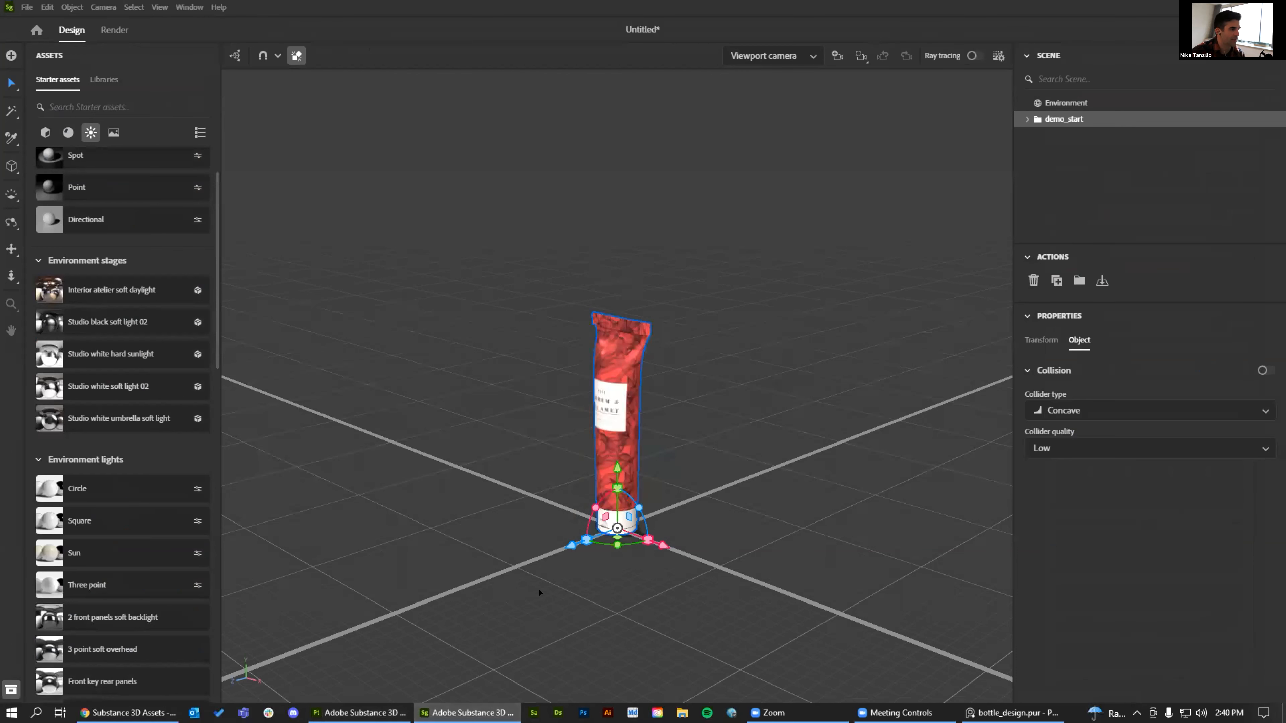
alt+drag(600, 438, 779, 444)
scroll(779, 444, up, 5)
scroll(717, 302, down, 6)
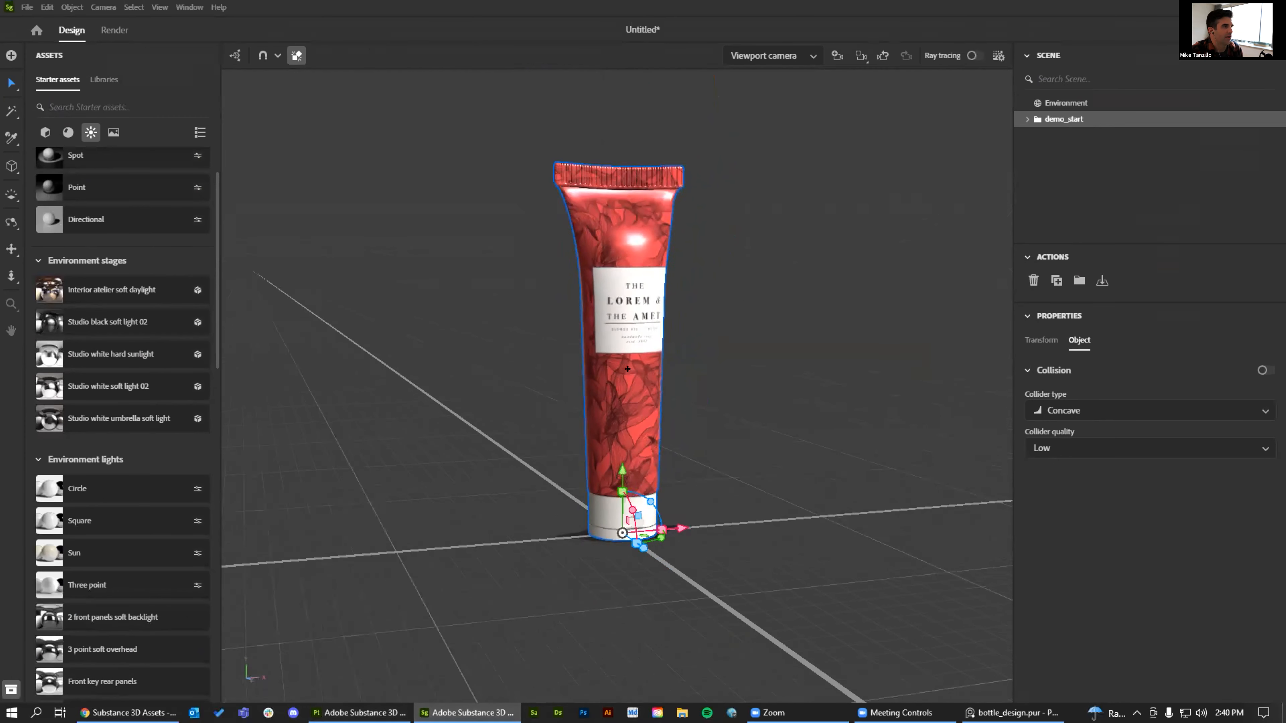
click(971, 56)
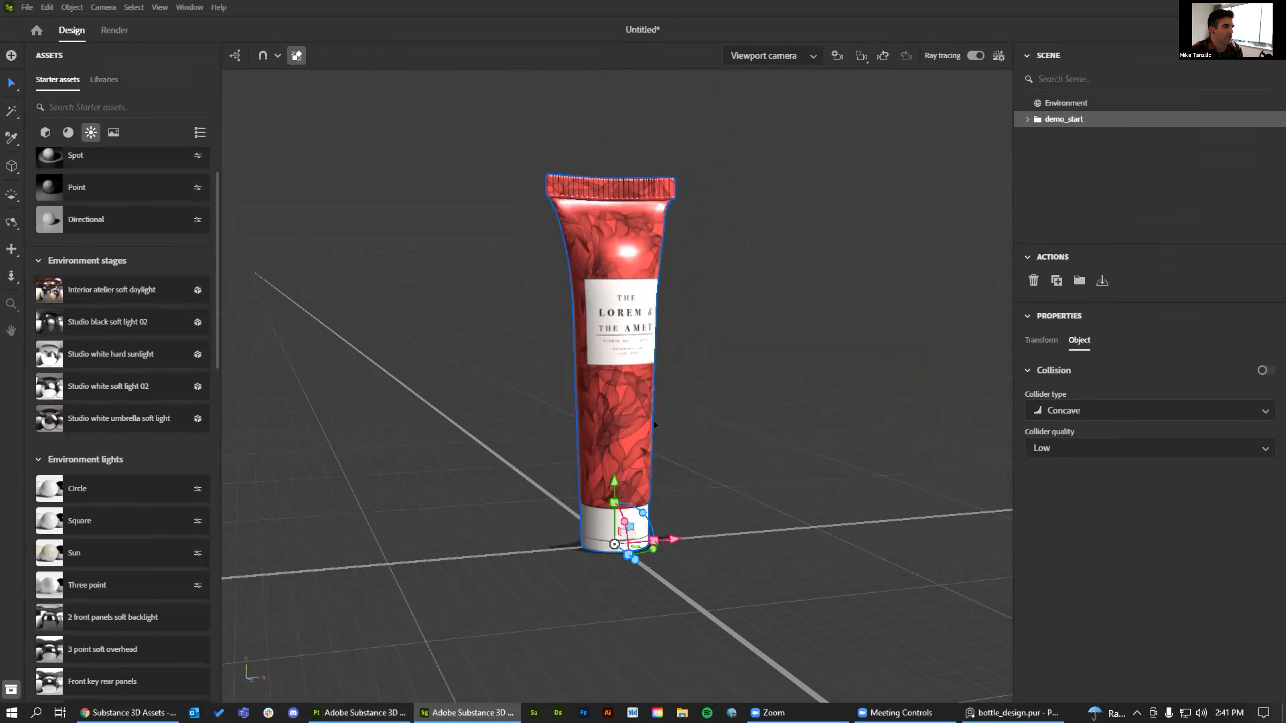
click(769, 401)
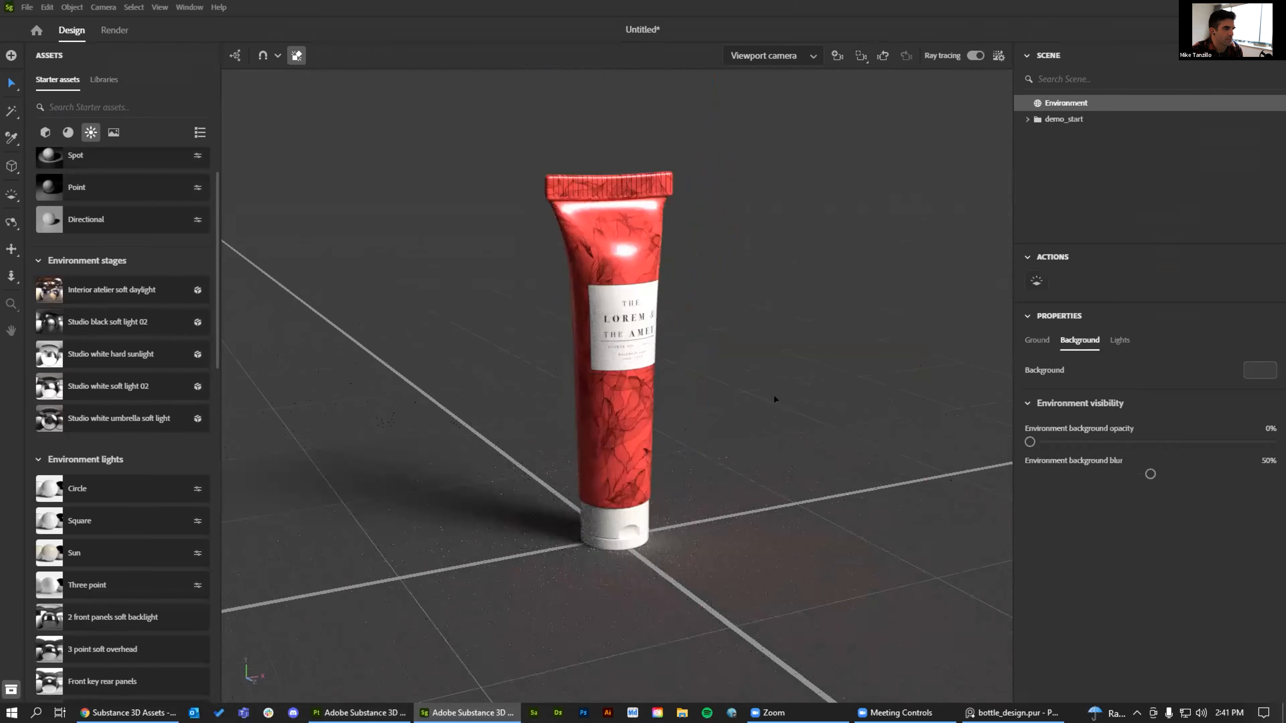
Raise the tube, add a cylinder at the scene origin and stand the tube on top of it as a pedestal
scroll(654, 401, down, 3)
click(616, 410)
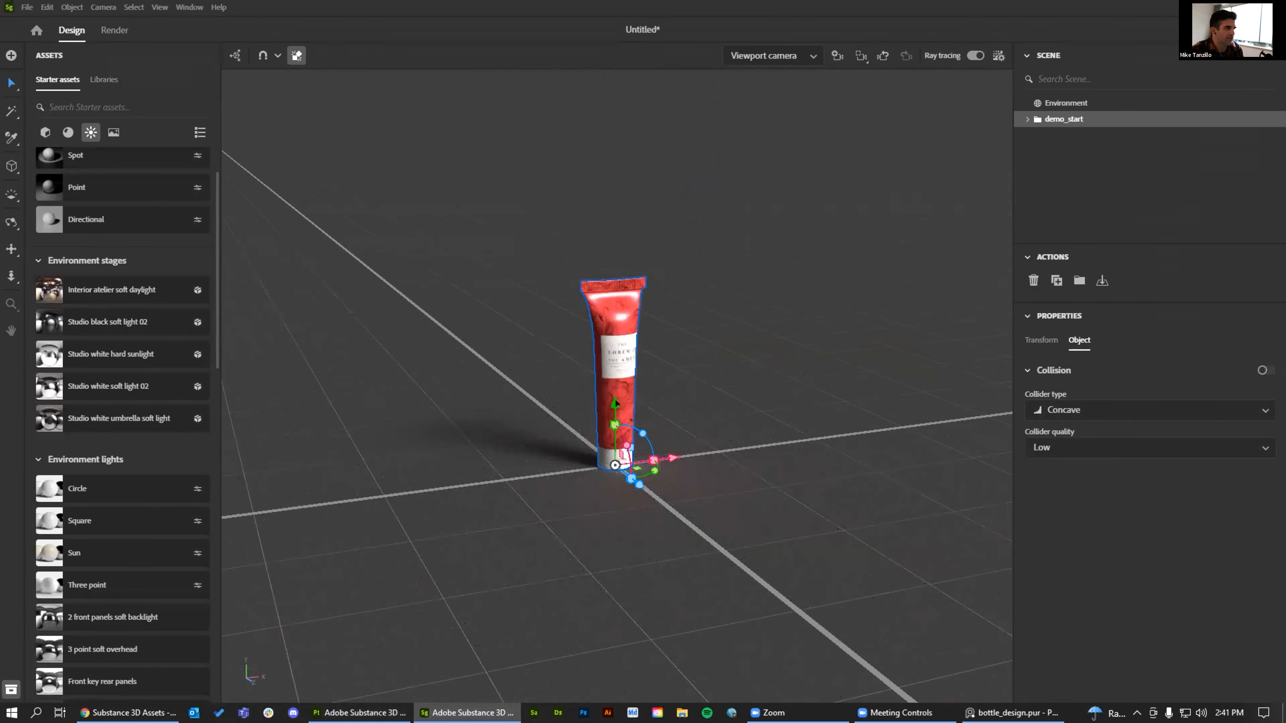
drag(615, 403, 616, 147)
key(ctrl+z)
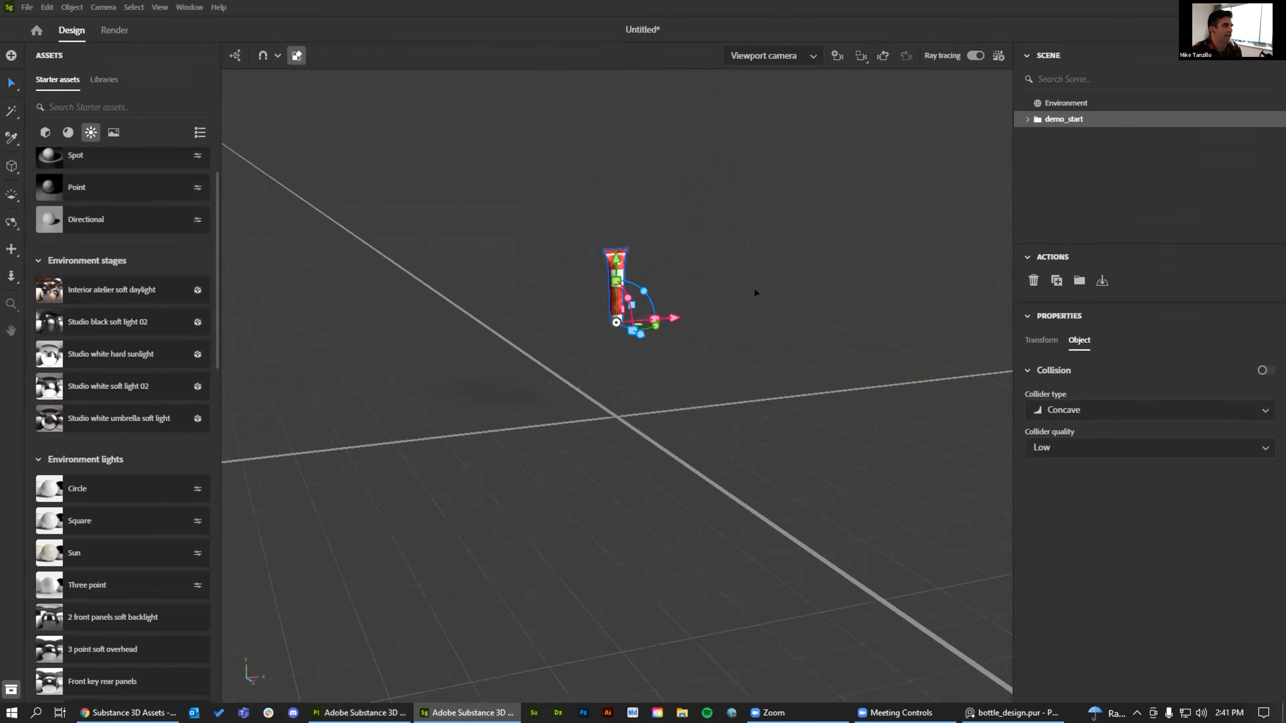
click(44, 134)
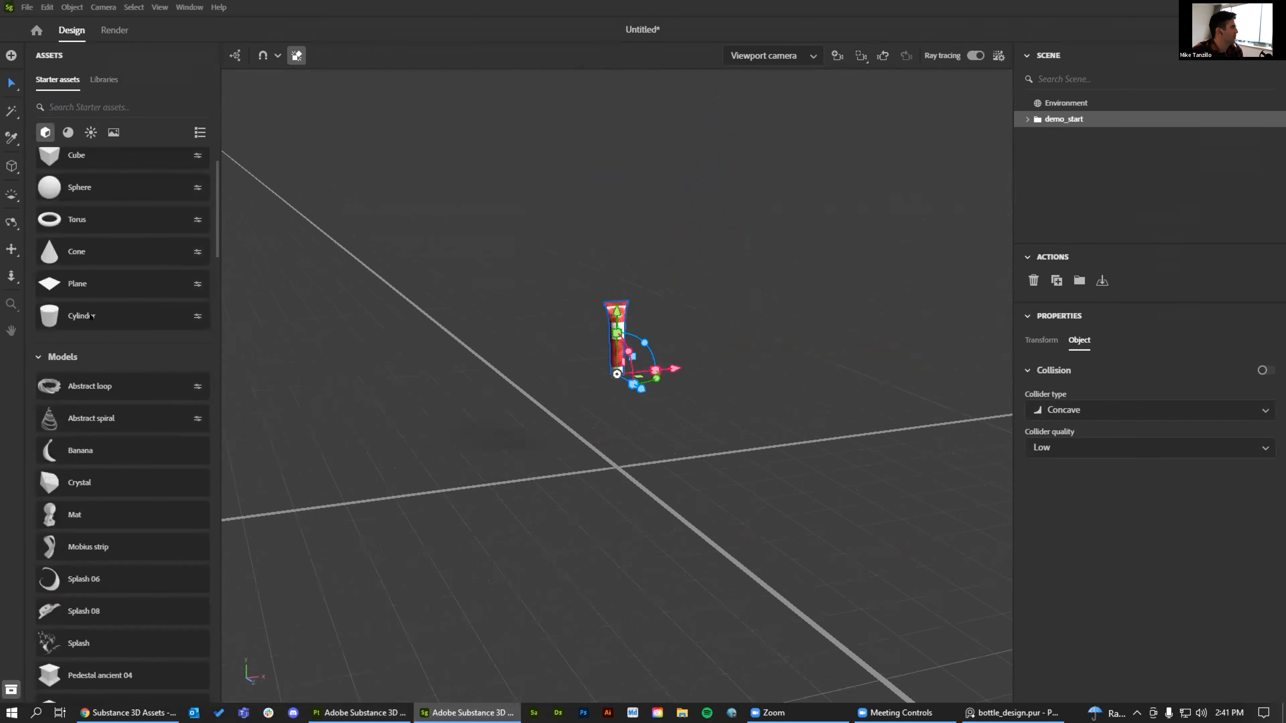
drag(646, 487, 612, 465)
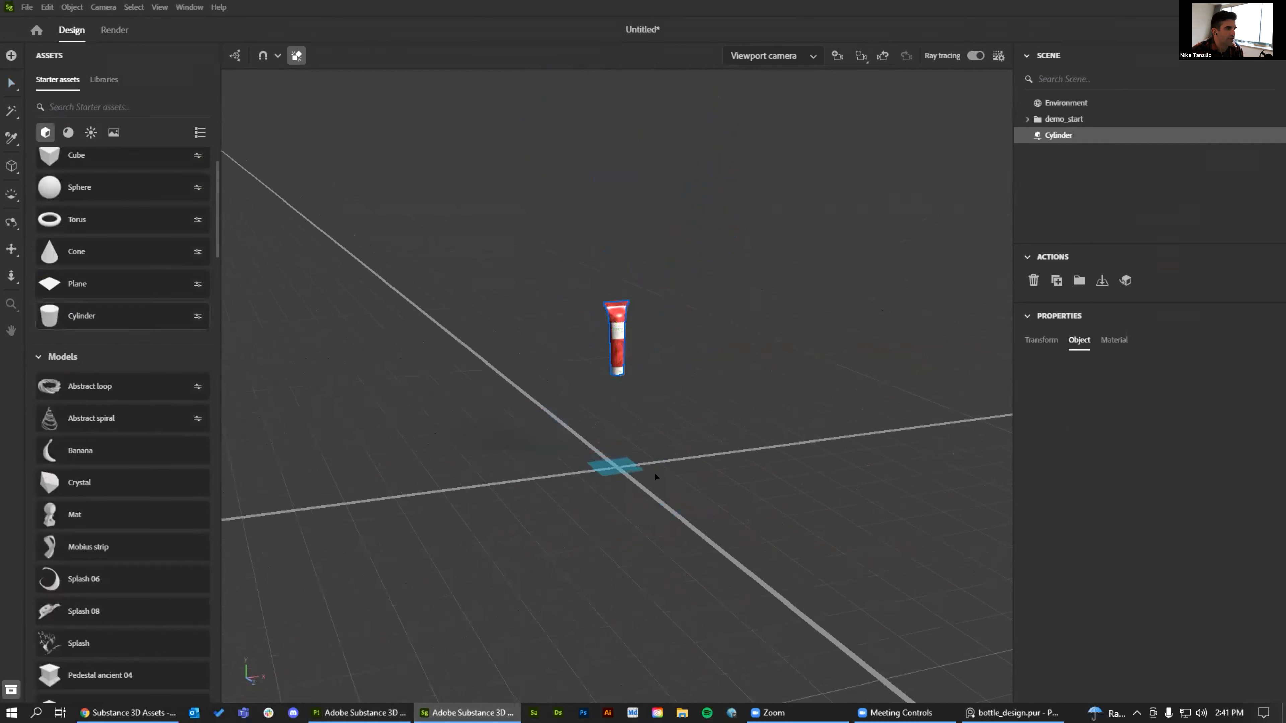
drag(614, 375, 613, 382)
Add a plane beneath the cylinder and scale it up into a large floor
click(69, 283)
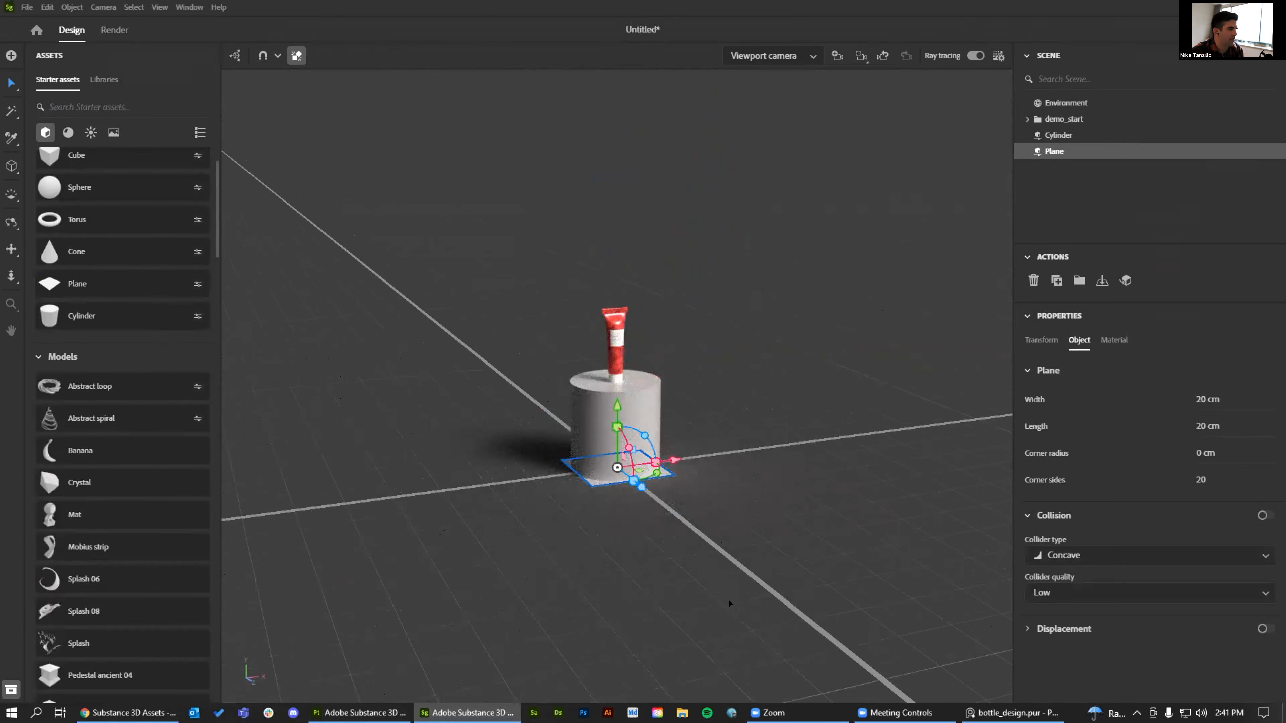
drag(634, 442, 939, 410)
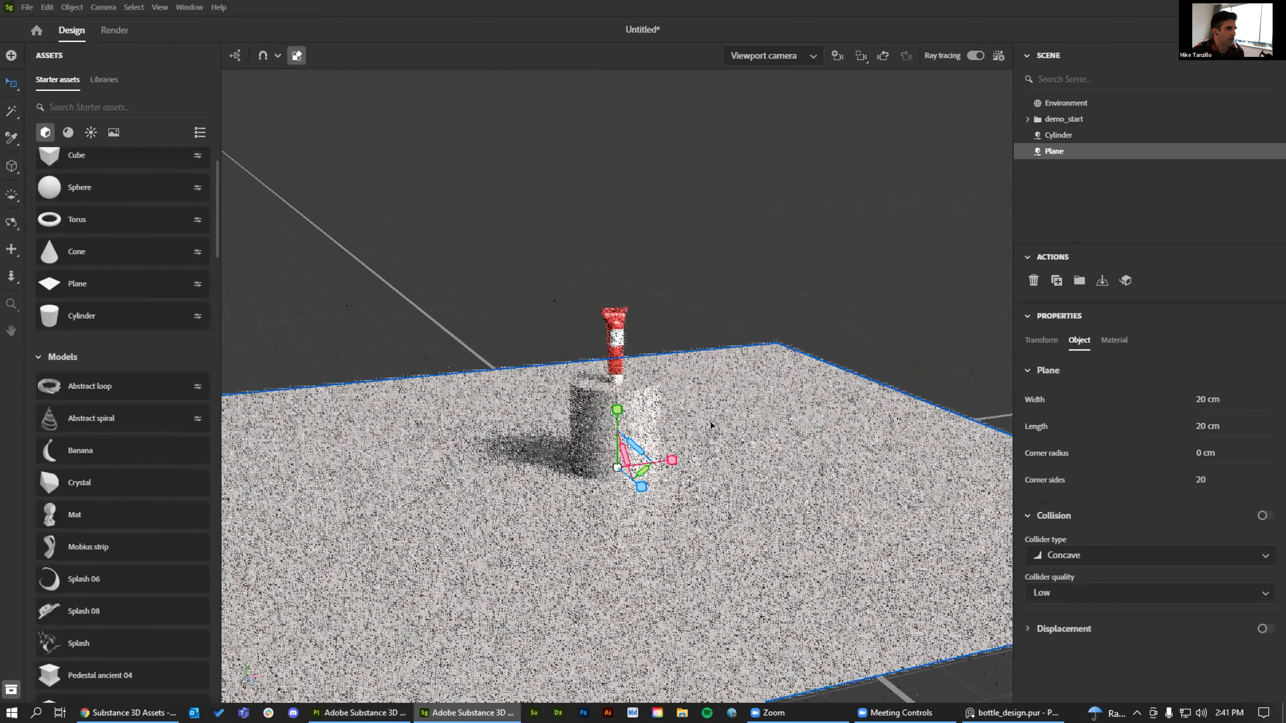
scroll(911, 409, down, 5)
Duplicate the floor plane, rotate the copy upright and move it behind the pedestal at floor level as a backdrop
key(ctrl+d)
key(r)
shift+drag(615, 367, 602, 347)
alt+drag(561, 423, 952, 427)
key(v)
mouse_move(559, 409)
mouse_down()
mouse_move(422, 408)
mouse_move(444, 405)
mouse_up()
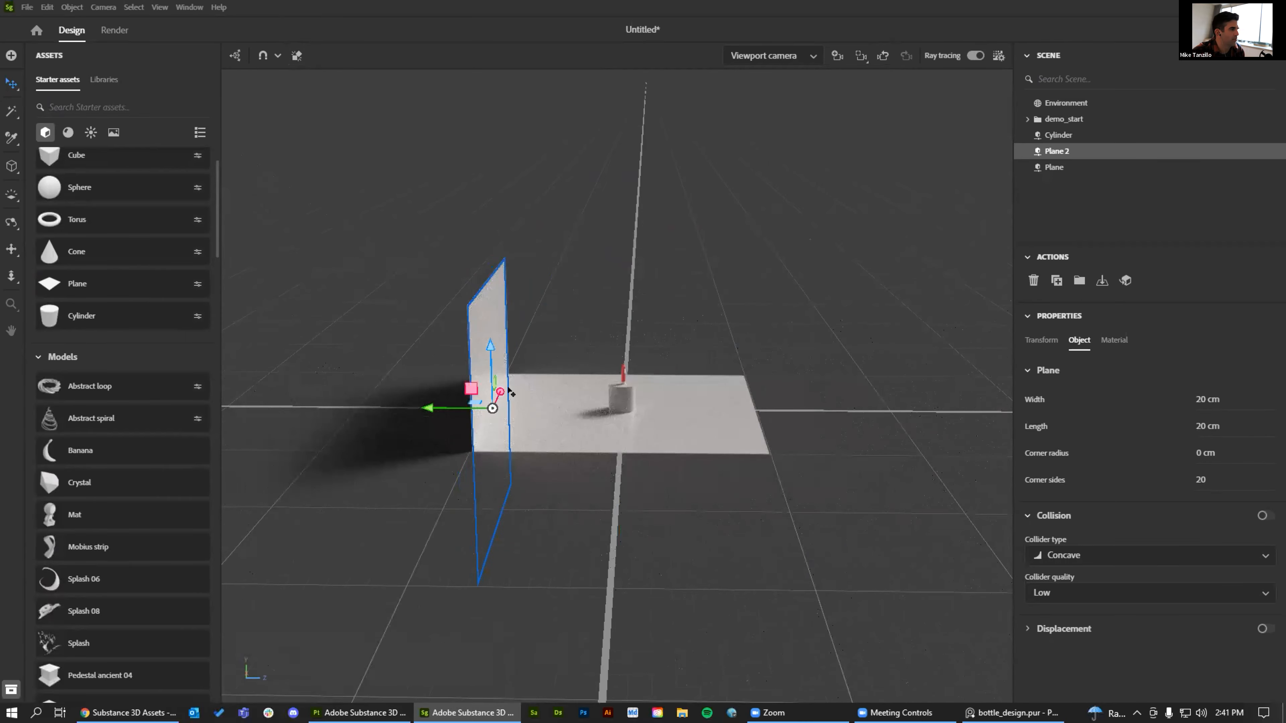
drag(494, 347, 489, 218)
alt+drag(861, 349, 765, 397)
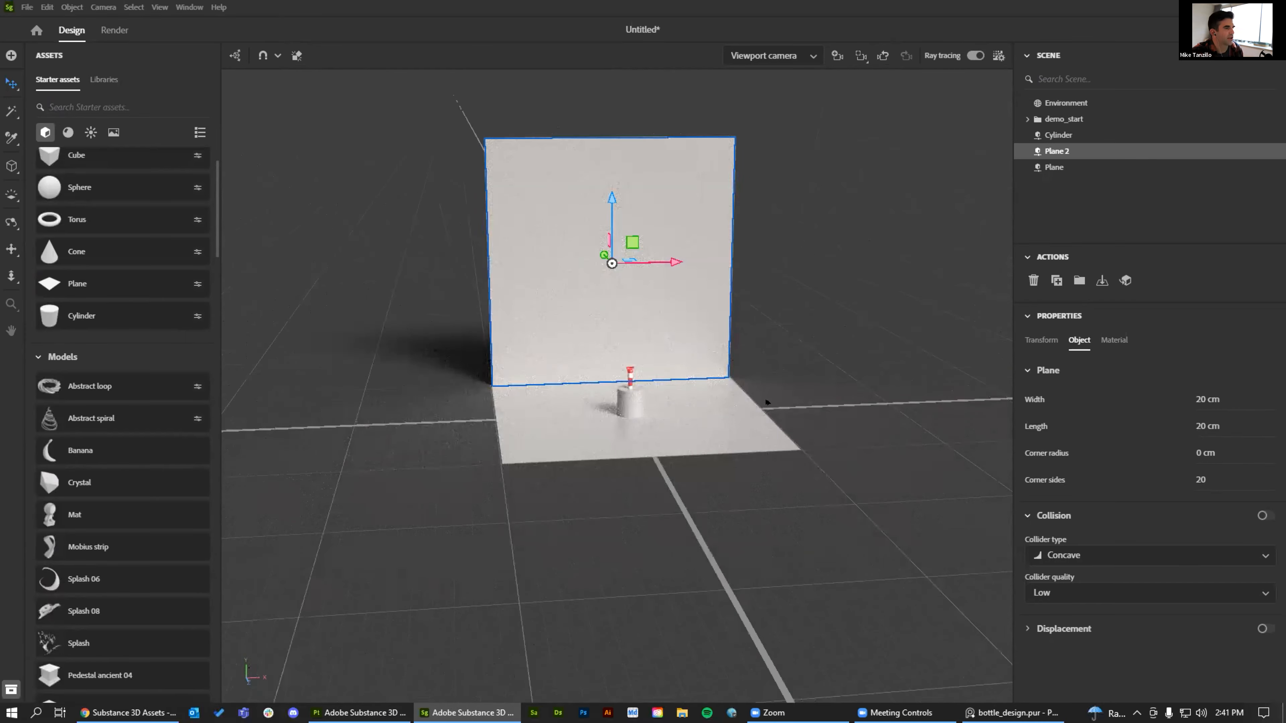
Add a camera, set its focal length to 120 mm and frame the tube on its pedestal against the backdrop
scroll(777, 392, up, 4)
scroll(605, 378, up, 6)
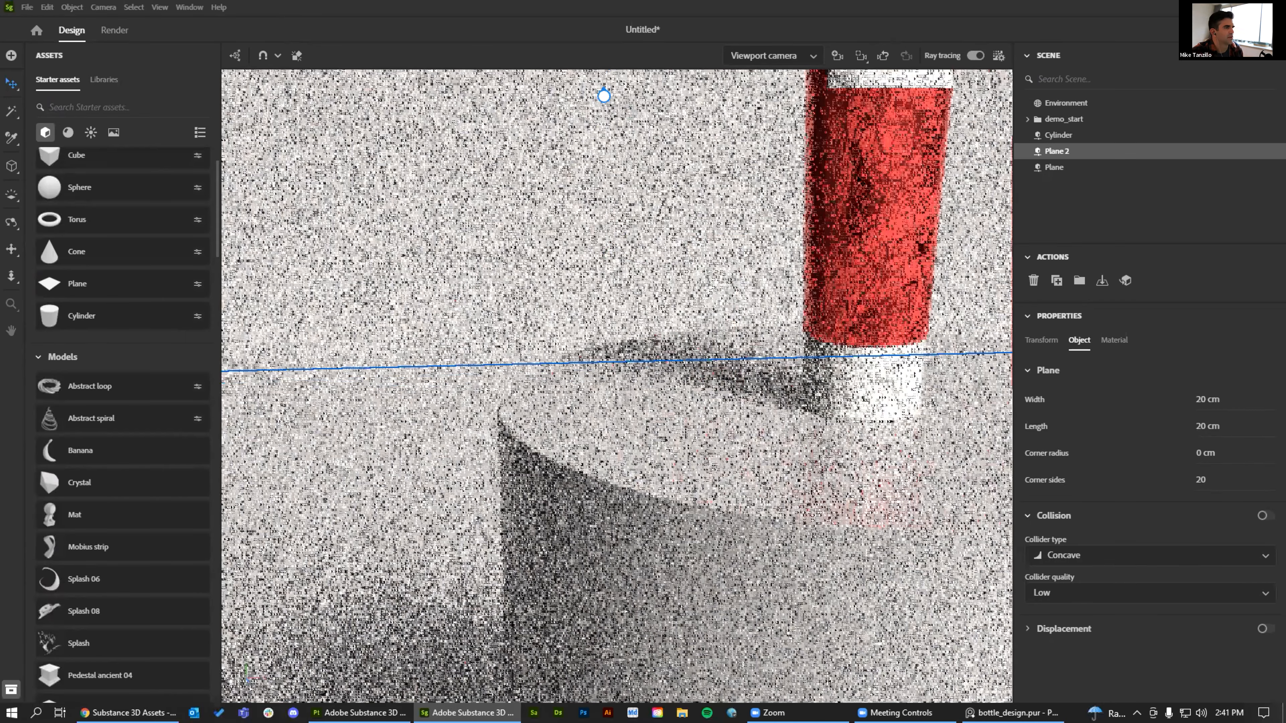
scroll(773, 206, up, 3)
click(837, 56)
scroll(677, 304, down, 10)
alt+drag(678, 304, 655, 357)
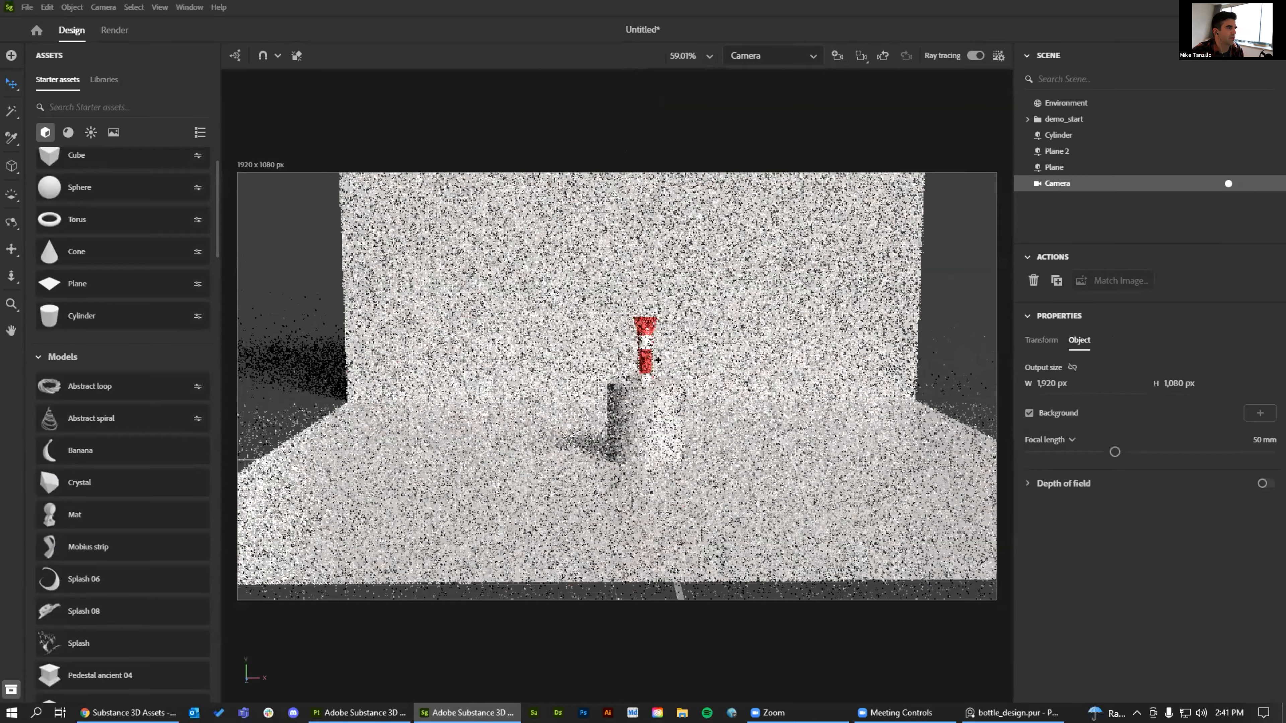
drag(1115, 452, 1270, 451)
scroll(681, 413, up, 5)
middle_drag(657, 337, 635, 304)
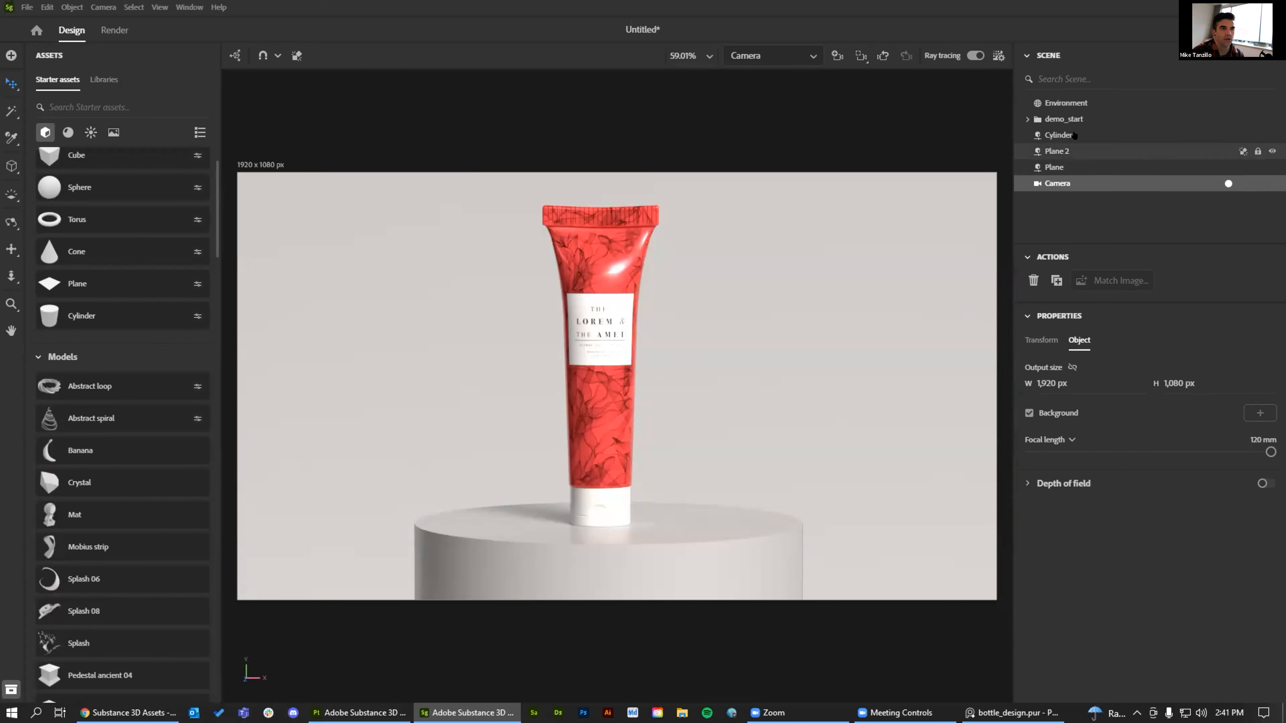
Set the floor plane's base color to the coral red sampled from the tube
click(1070, 168)
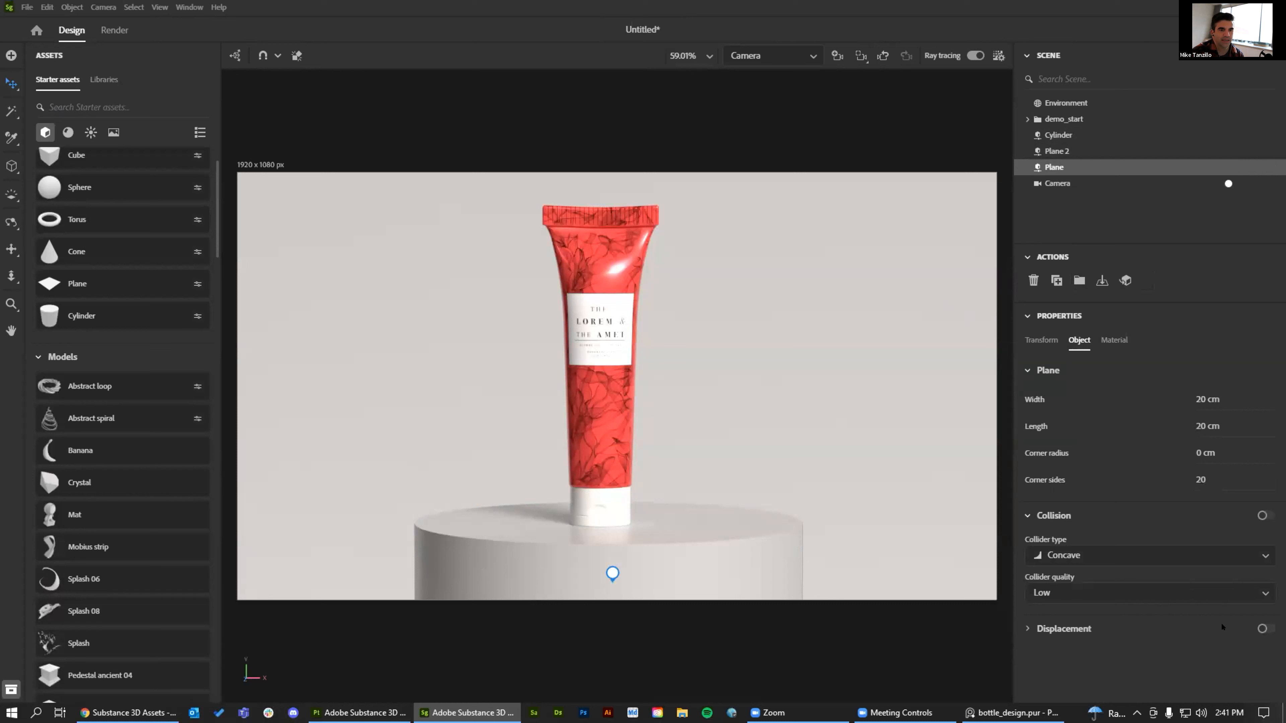
click(1113, 340)
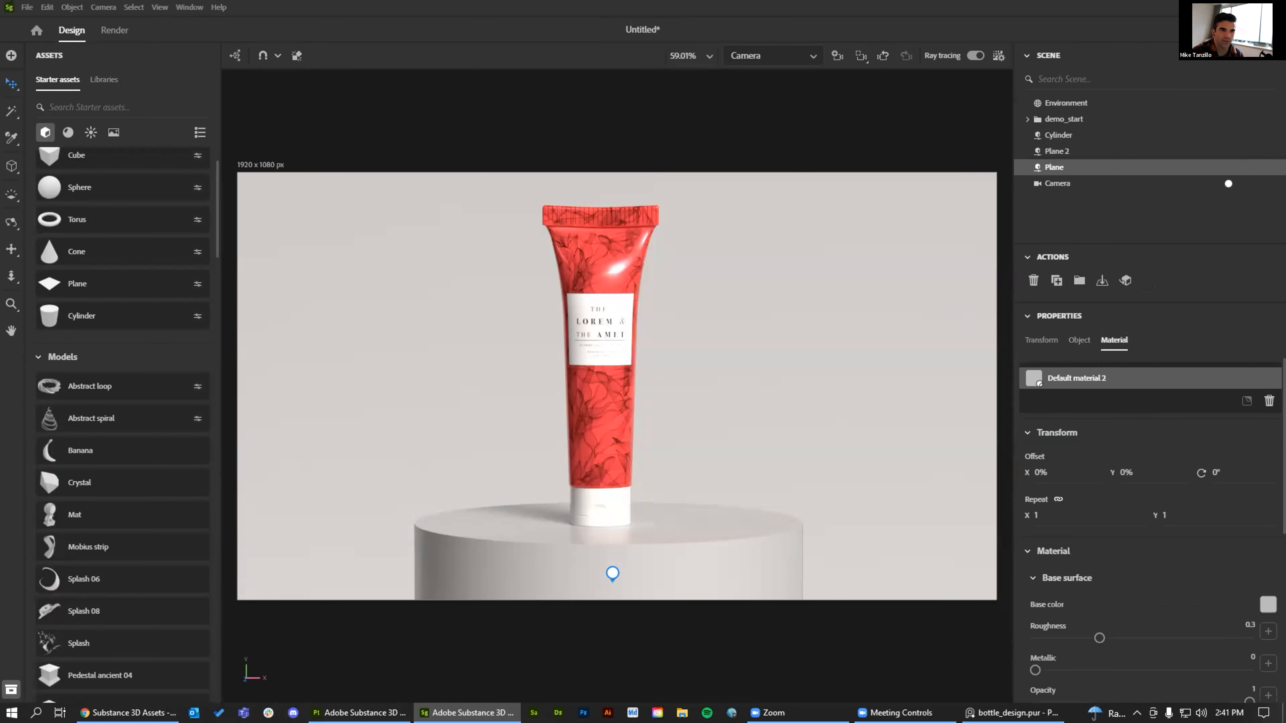
click(1267, 604)
click(1235, 653)
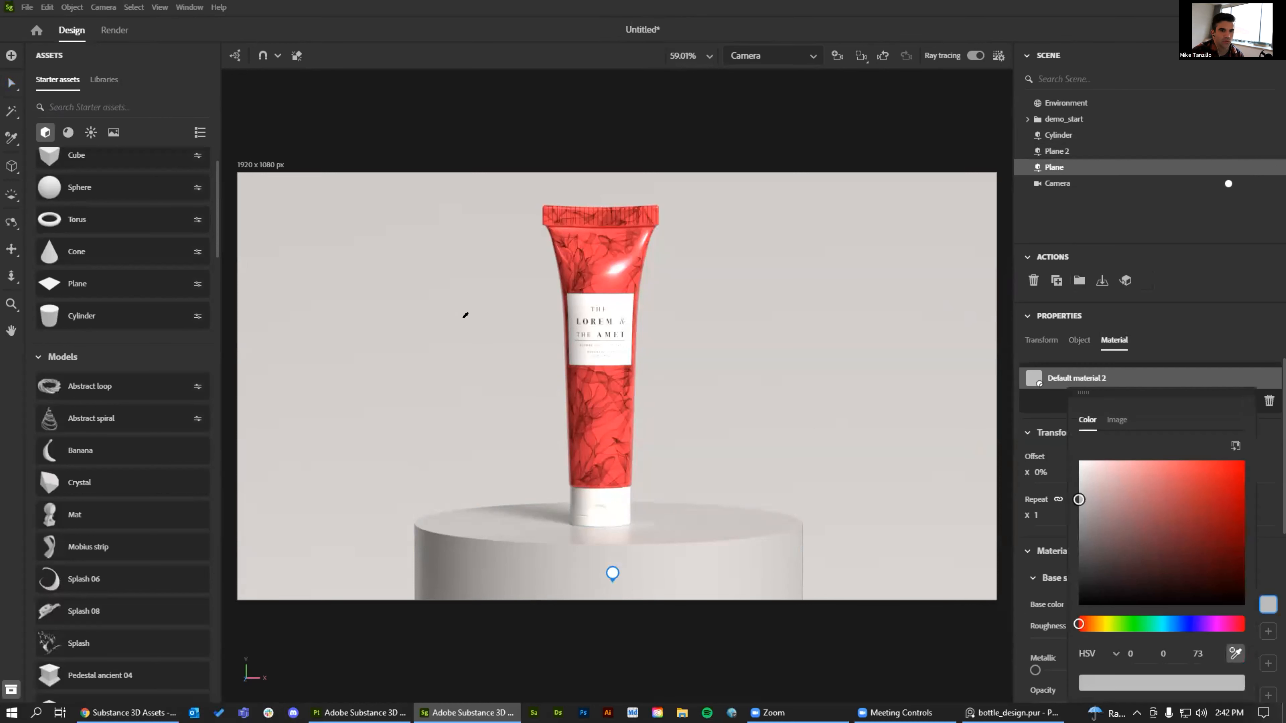
click(604, 273)
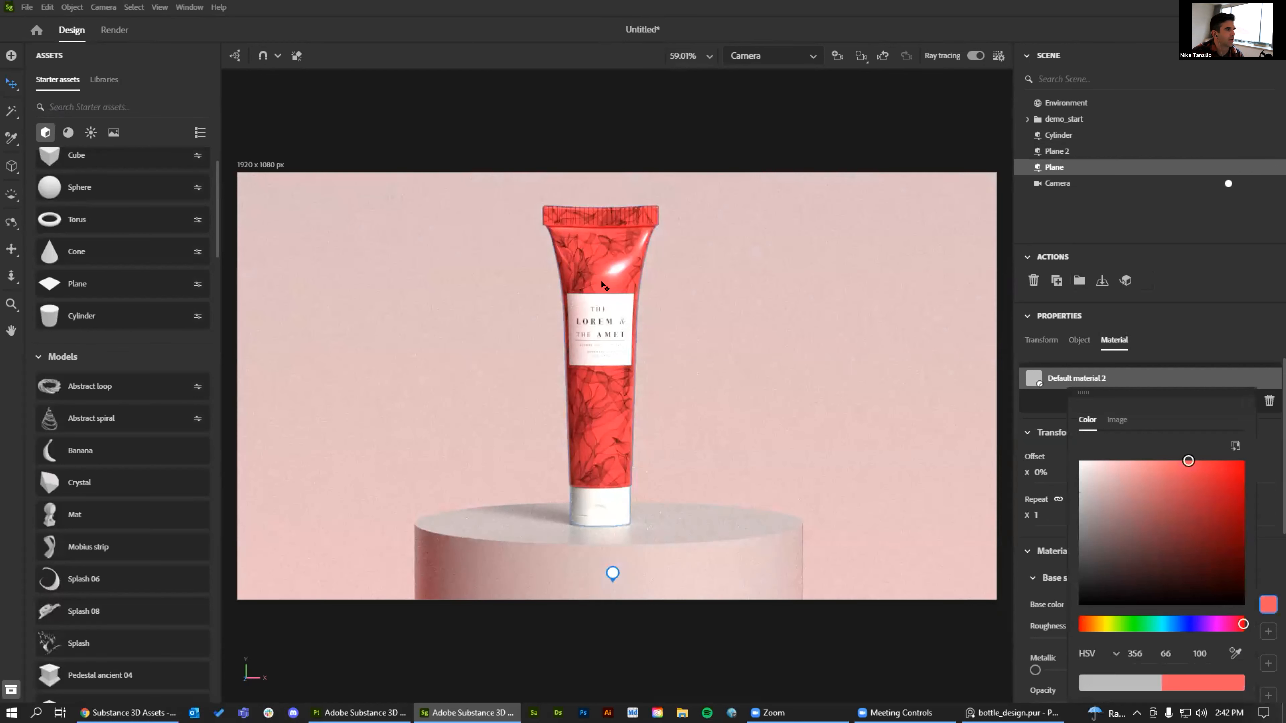
click(1268, 476)
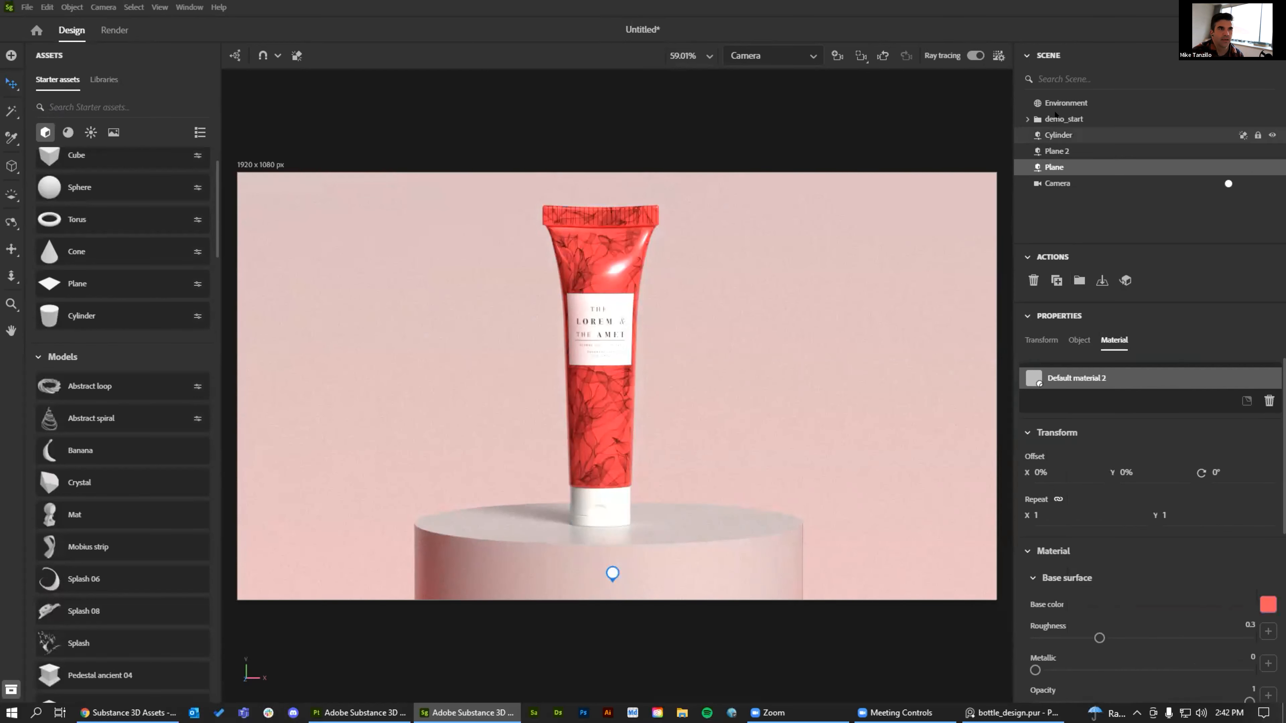
Sample the backdrop plane's material and try to share it with the cylinder
click(1065, 152)
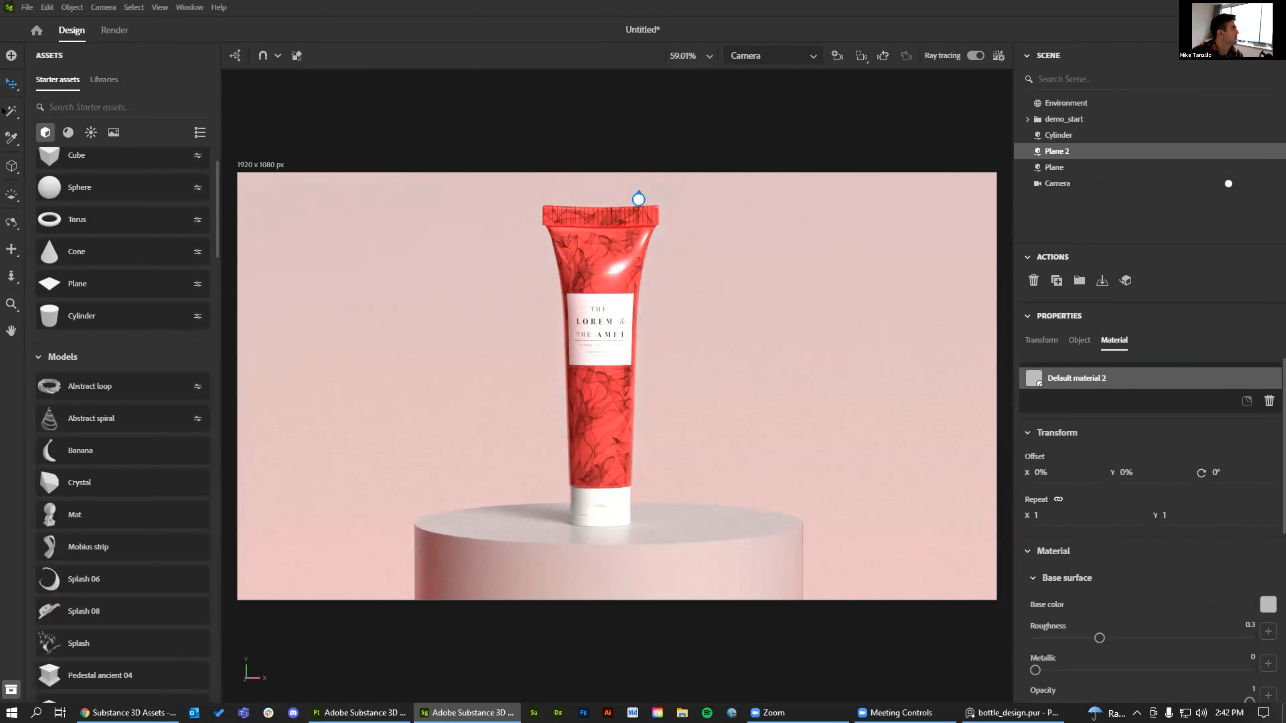
click(12, 139)
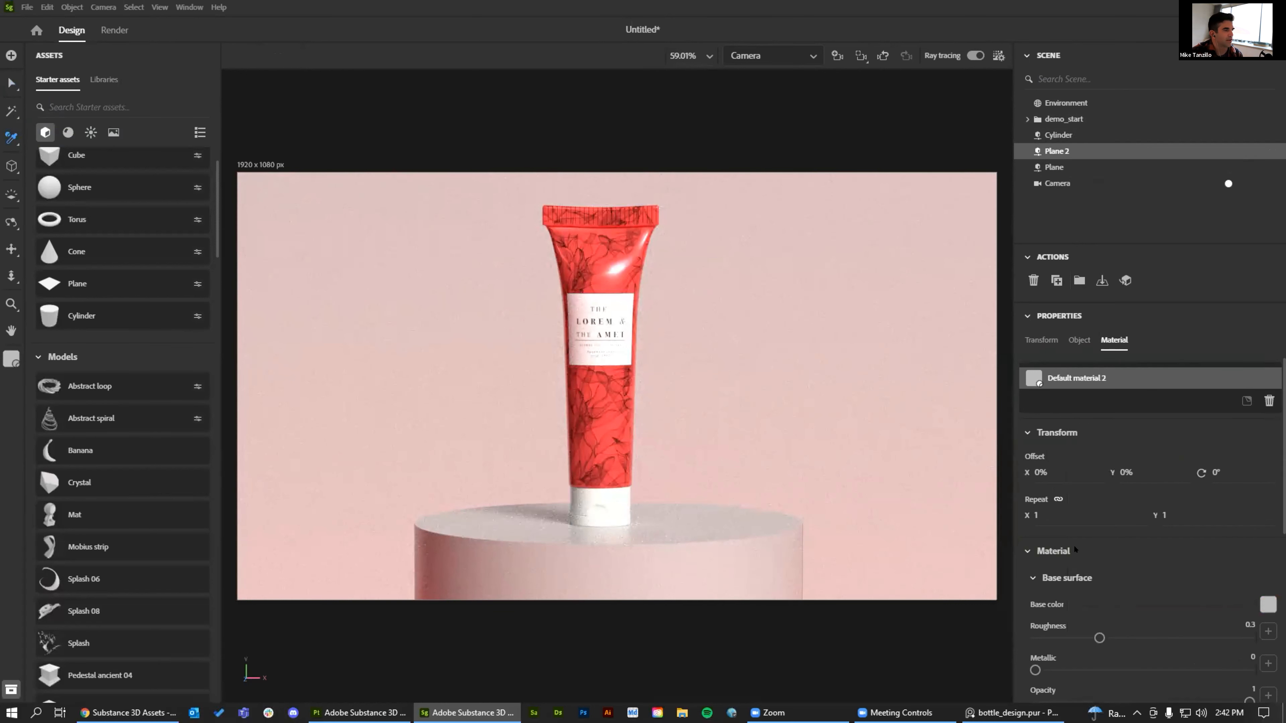
click(1063, 135)
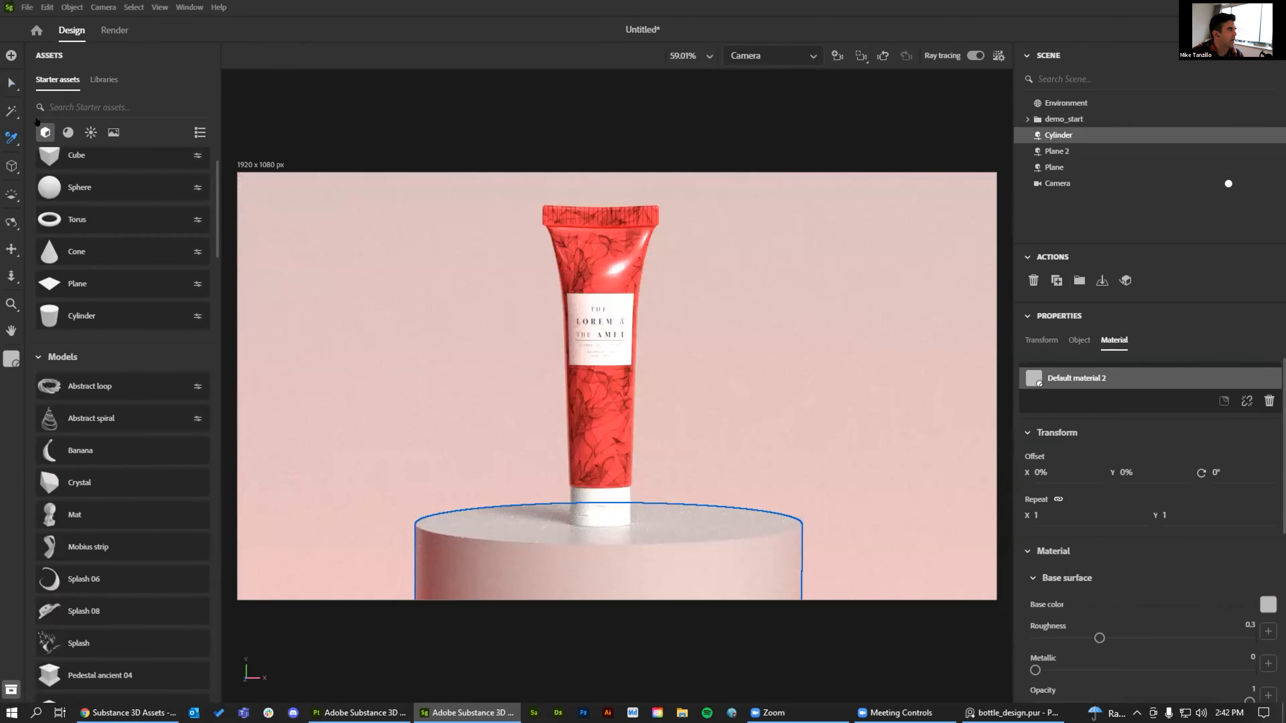
click(1073, 151)
click(5, 83)
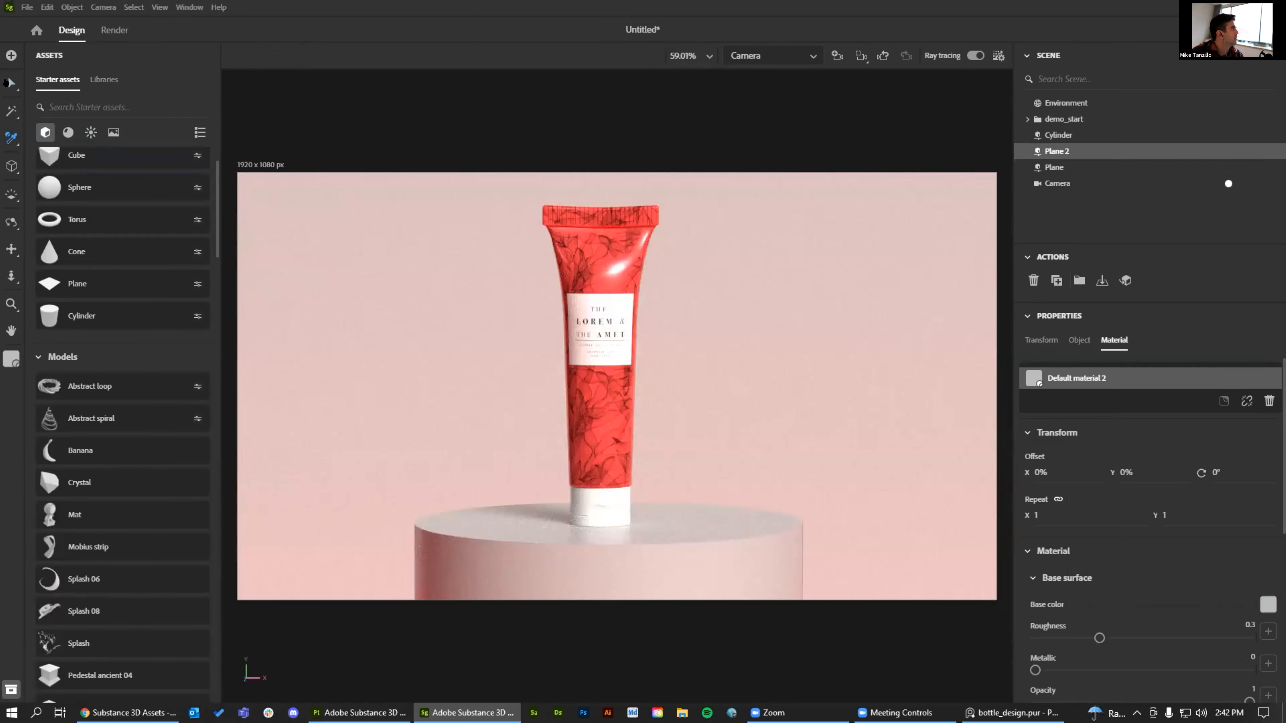
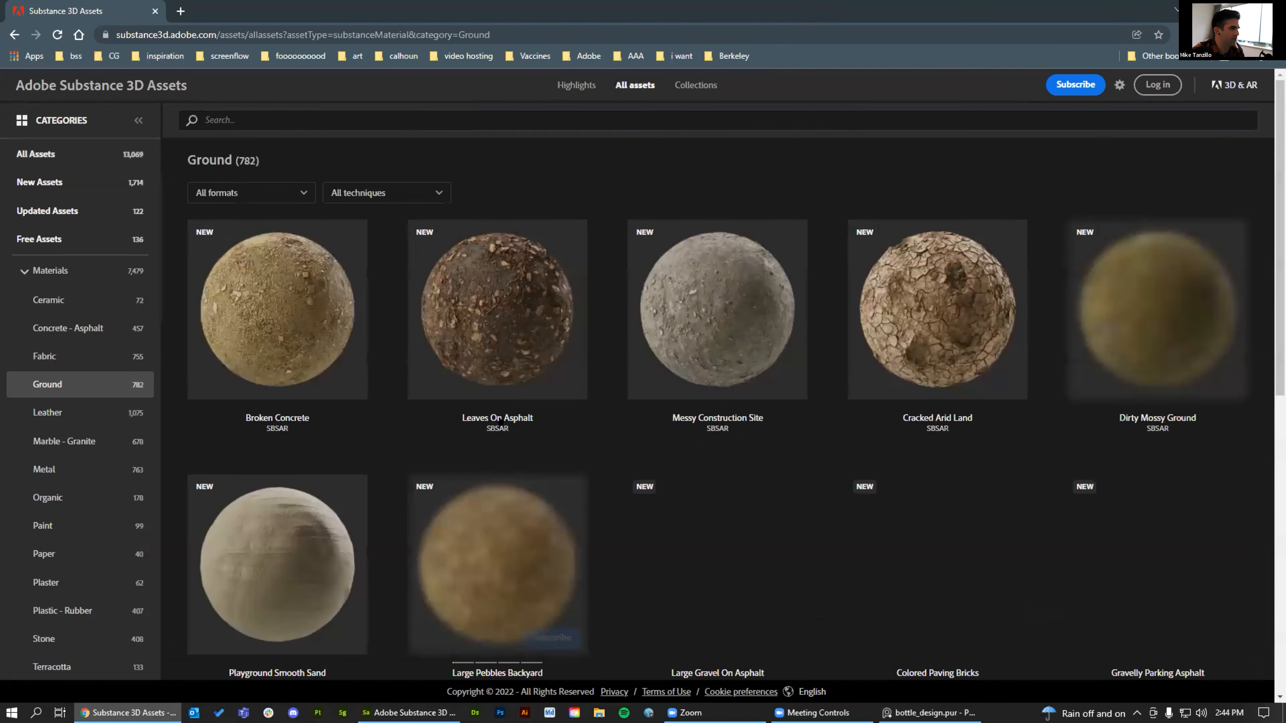
Browse the Ground materials on the Substance 3D Assets website
scroll(497, 349, down, 2)
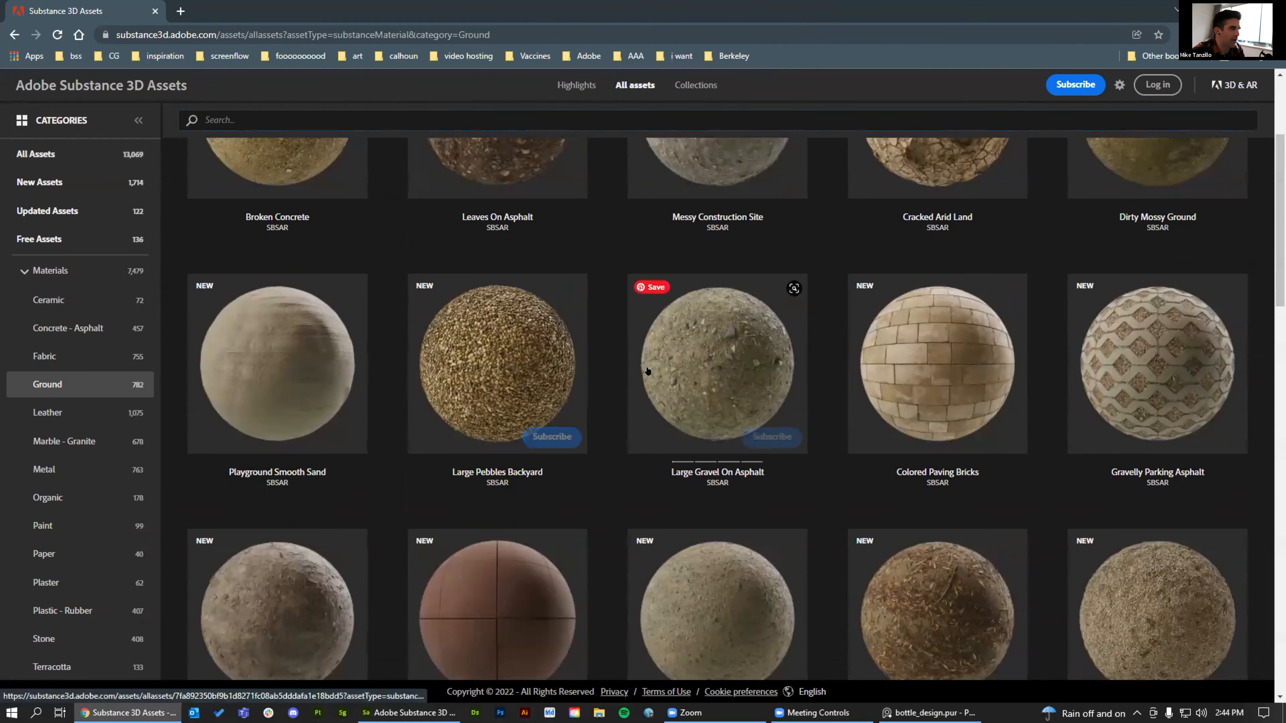
scroll(717, 374, down, 4)
scroll(734, 605, down, 8)
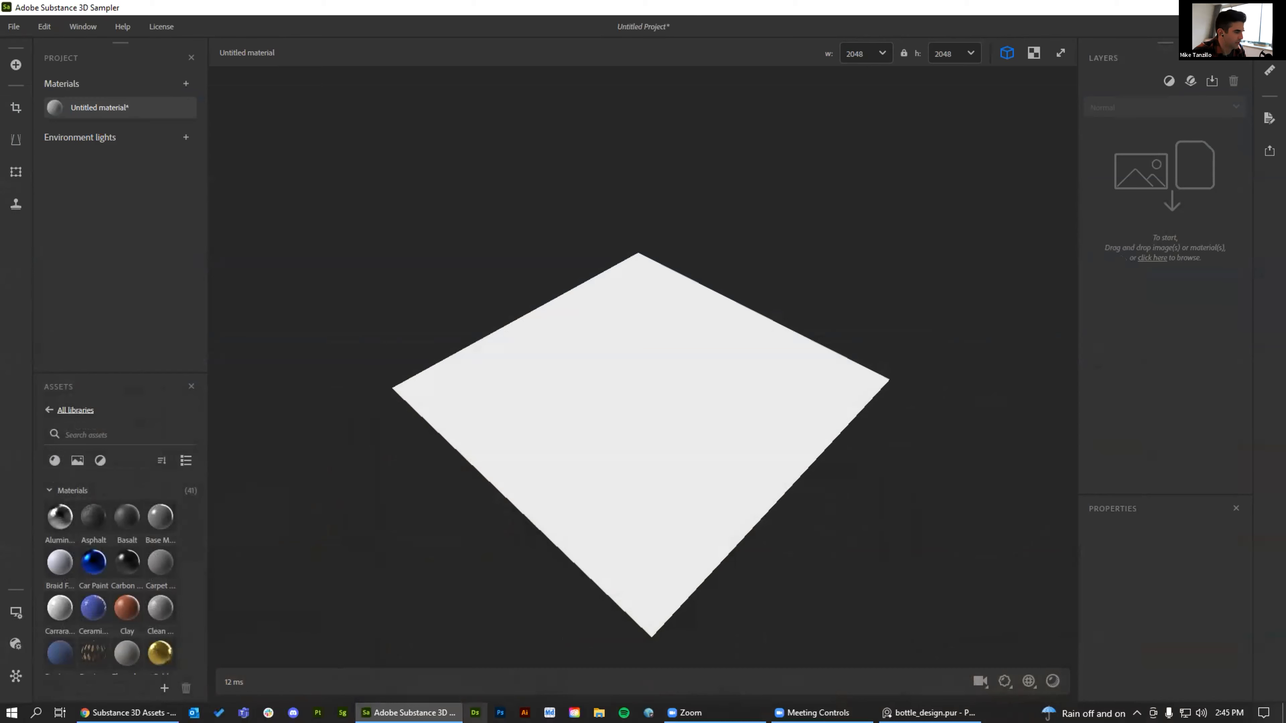
Add rumbly_dirt_soil.sbsar from the Demos > DoD > Demo_Content > Sa > SBSAR folder to the empty Sampler material
click(598, 712)
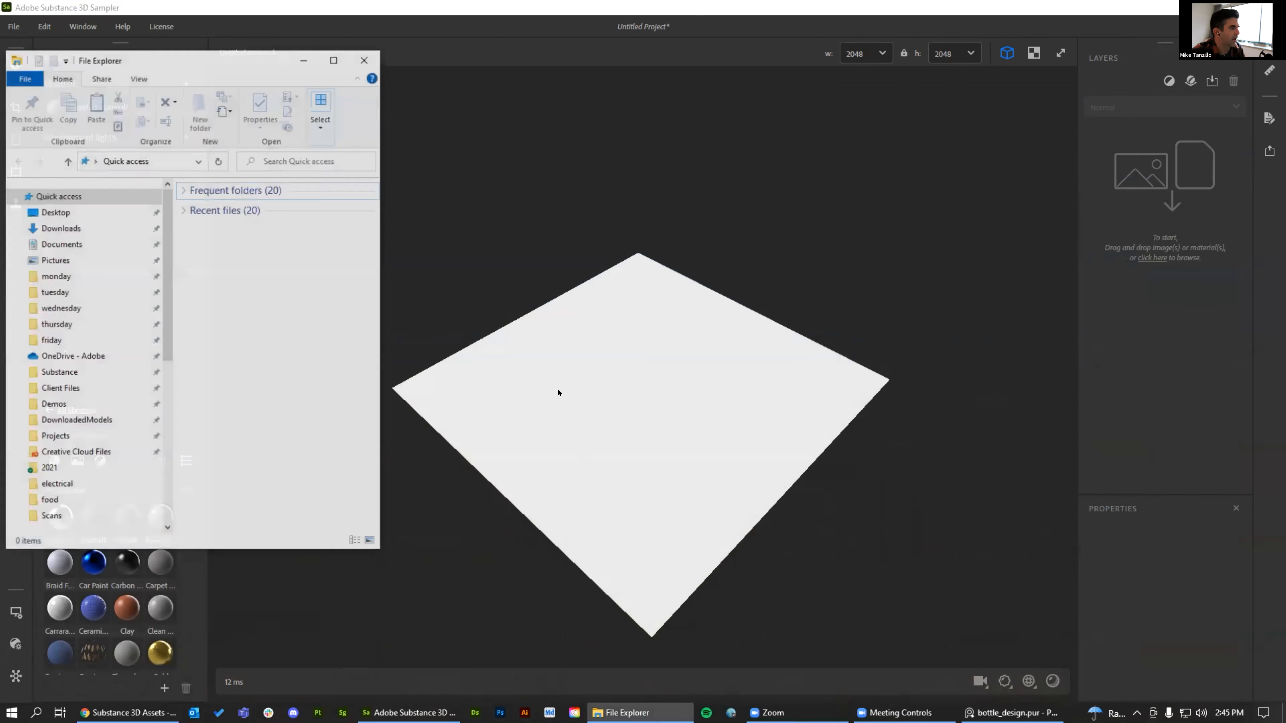
click(86, 403)
double_click(228, 261)
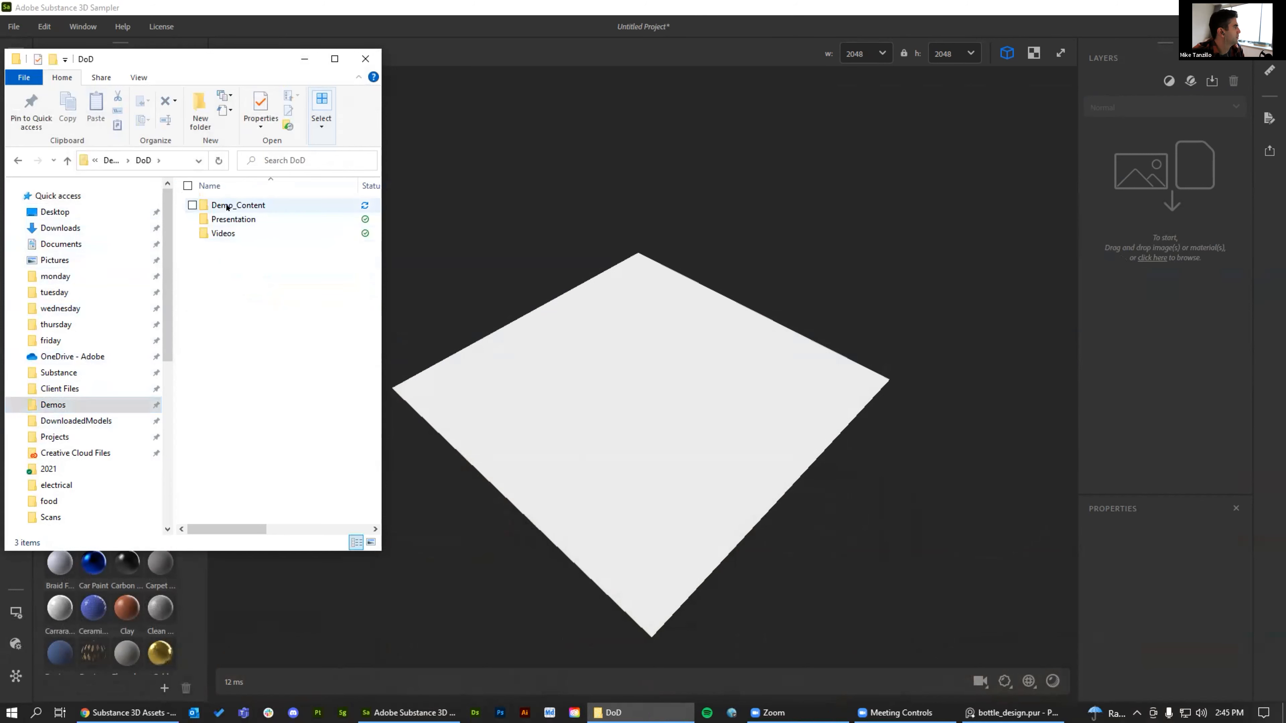
double_click(227, 206)
double_click(227, 206)
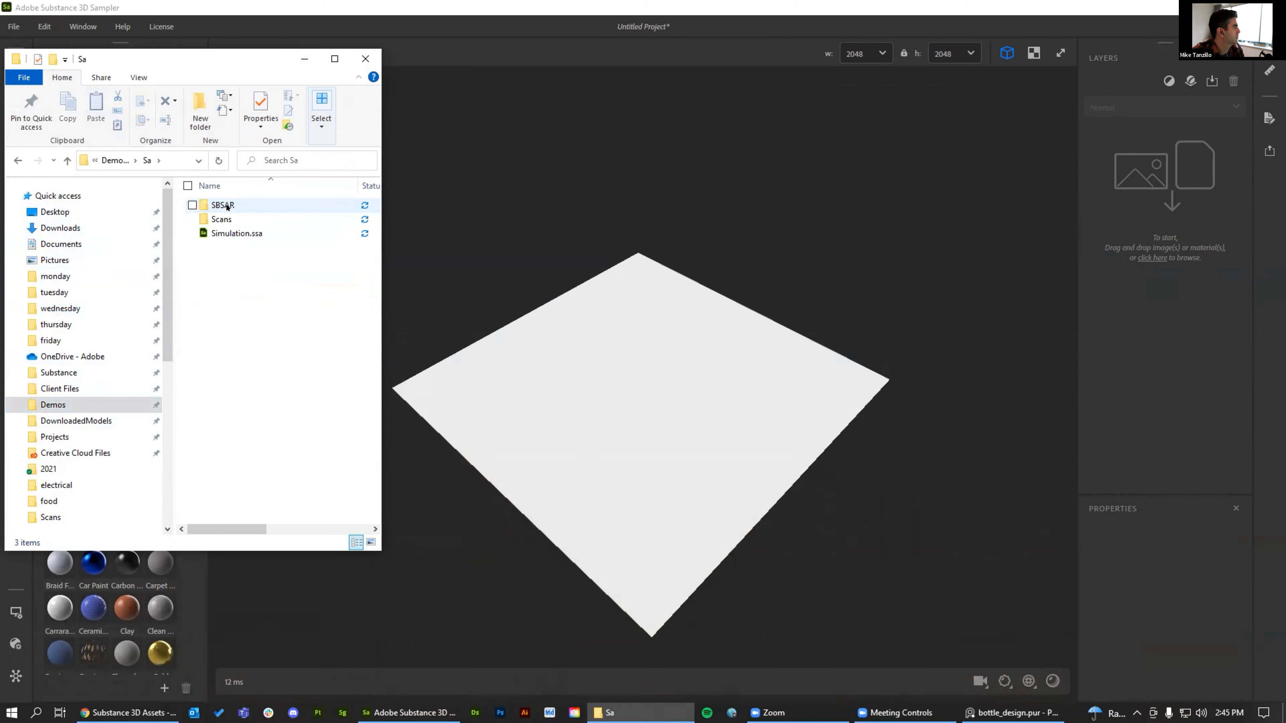
double_click(225, 206)
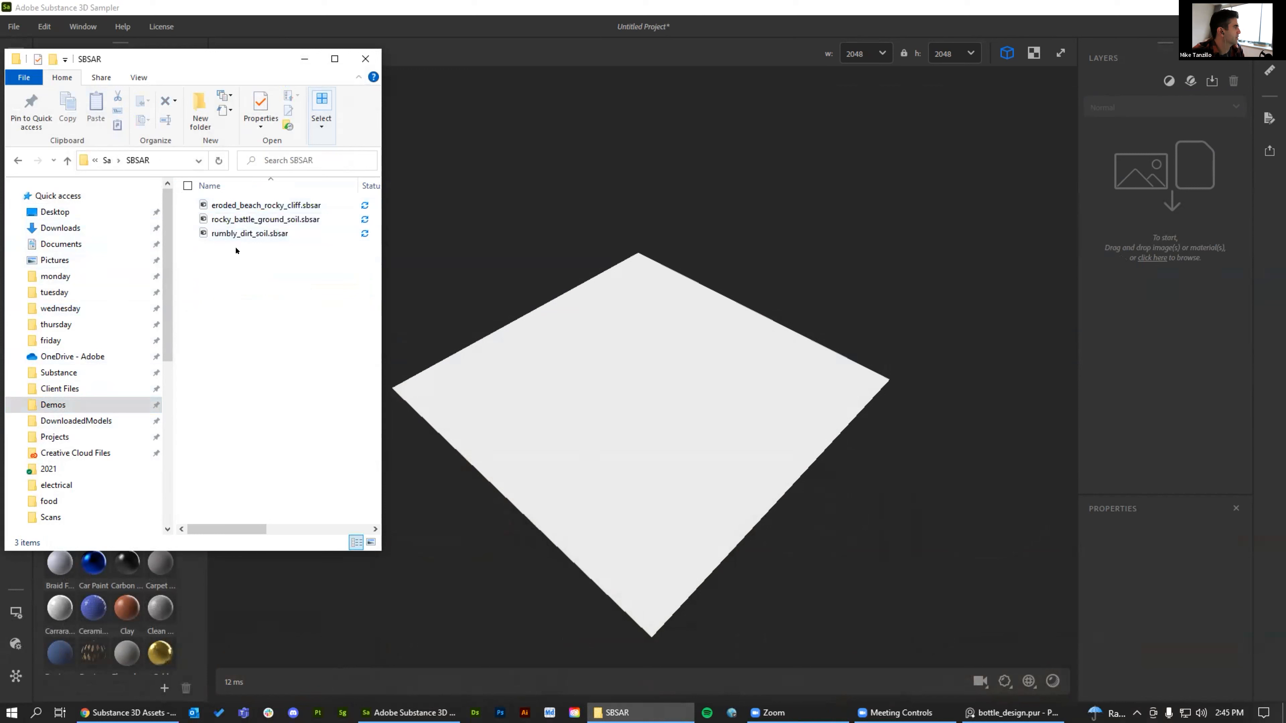
drag(238, 239, 680, 425)
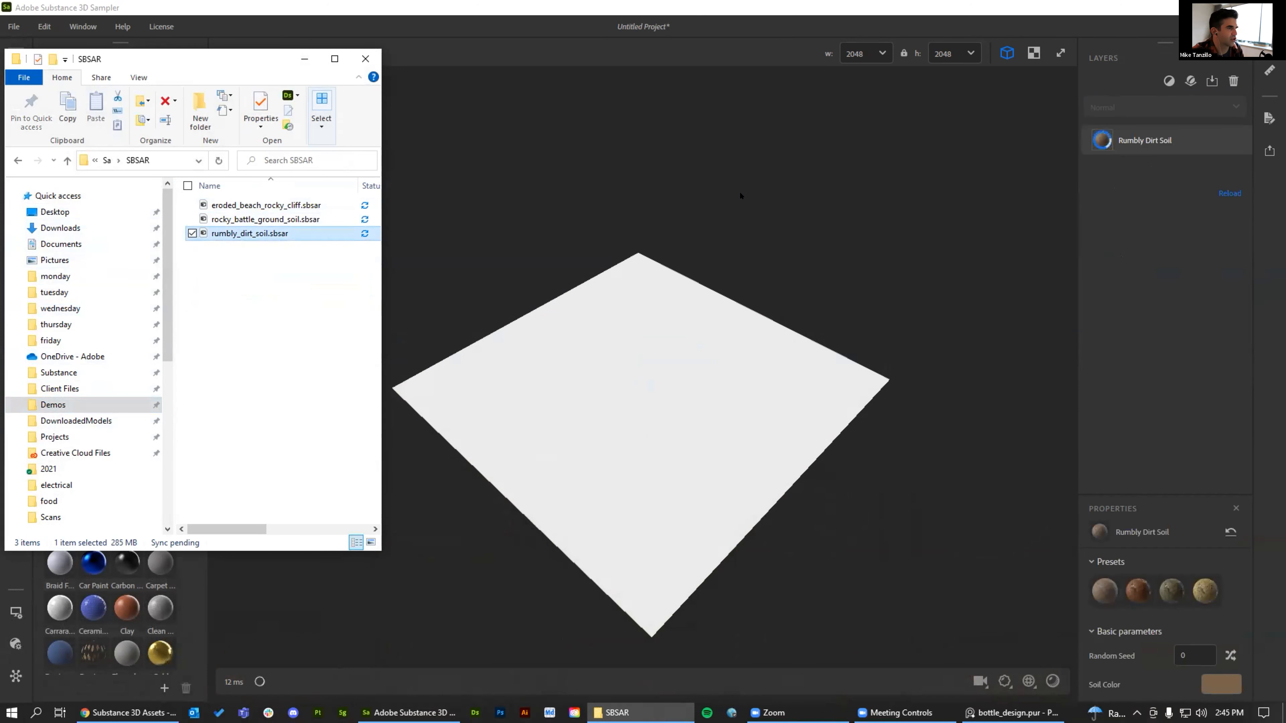
click(723, 239)
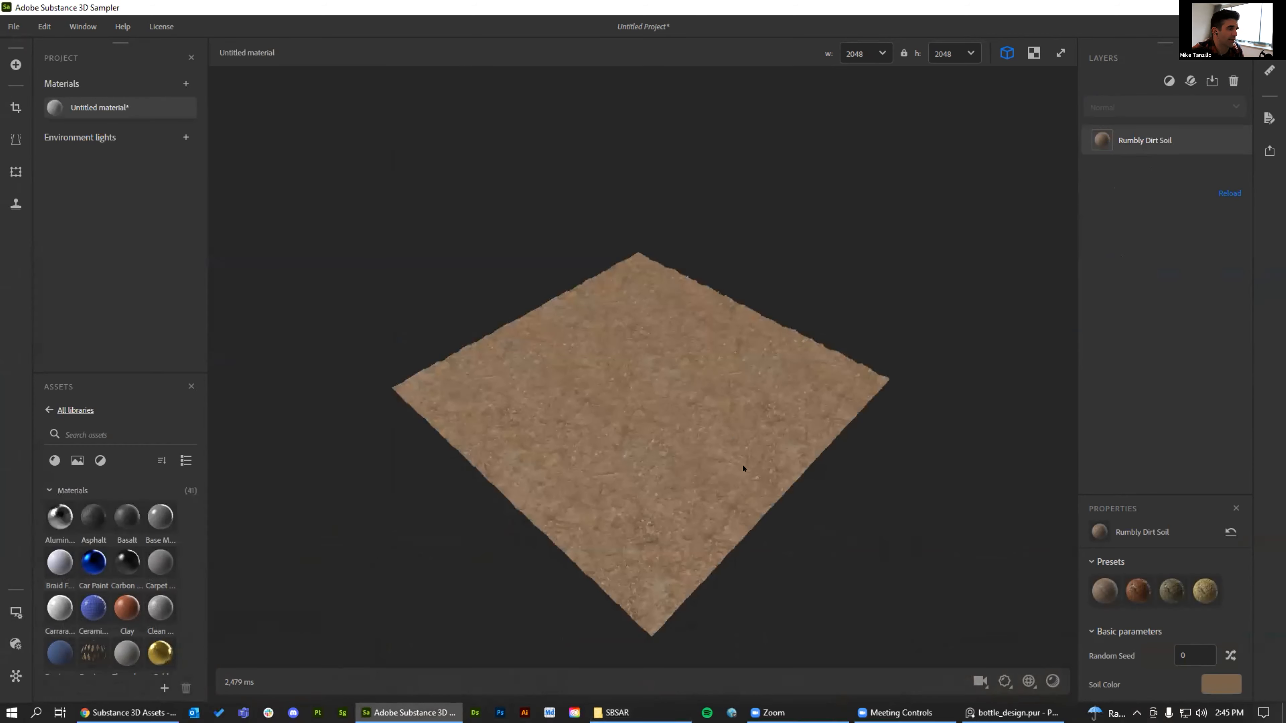
Layer the Rocky Battle Ground Soil library material over the Rumbly Dirt Soil
alt+drag(743, 468, 636, 431)
alt+right_drag(636, 431, 379, 448)
alt+drag(526, 393, 569, 325)
alt+right_drag(582, 409, 740, 433)
alt+drag(741, 433, 573, 432)
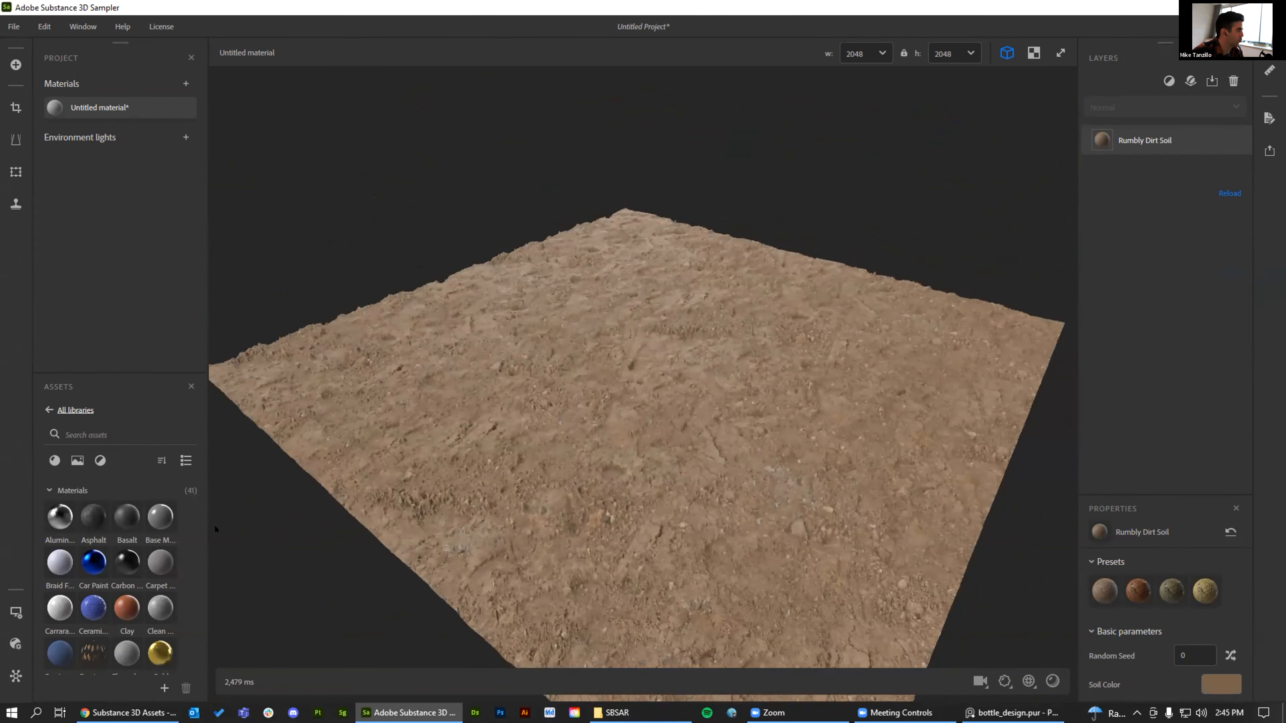
scroll(101, 541, down, 6)
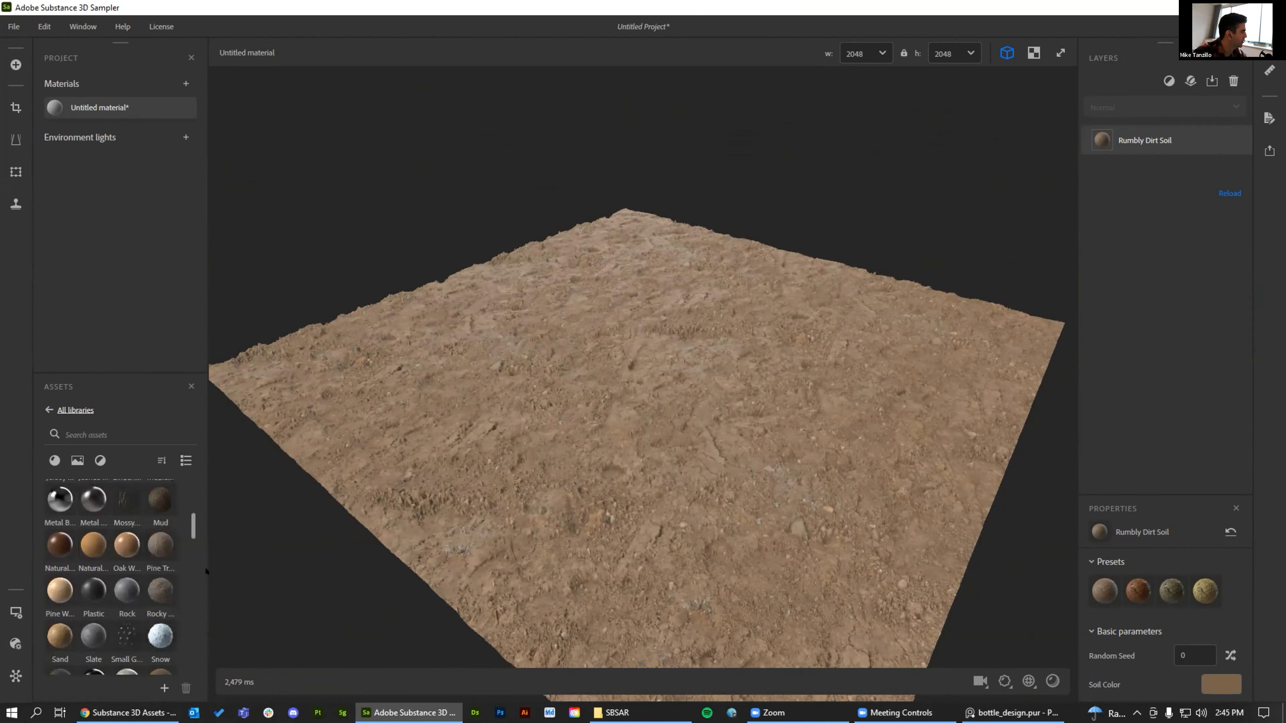
drag(164, 589, 676, 419)
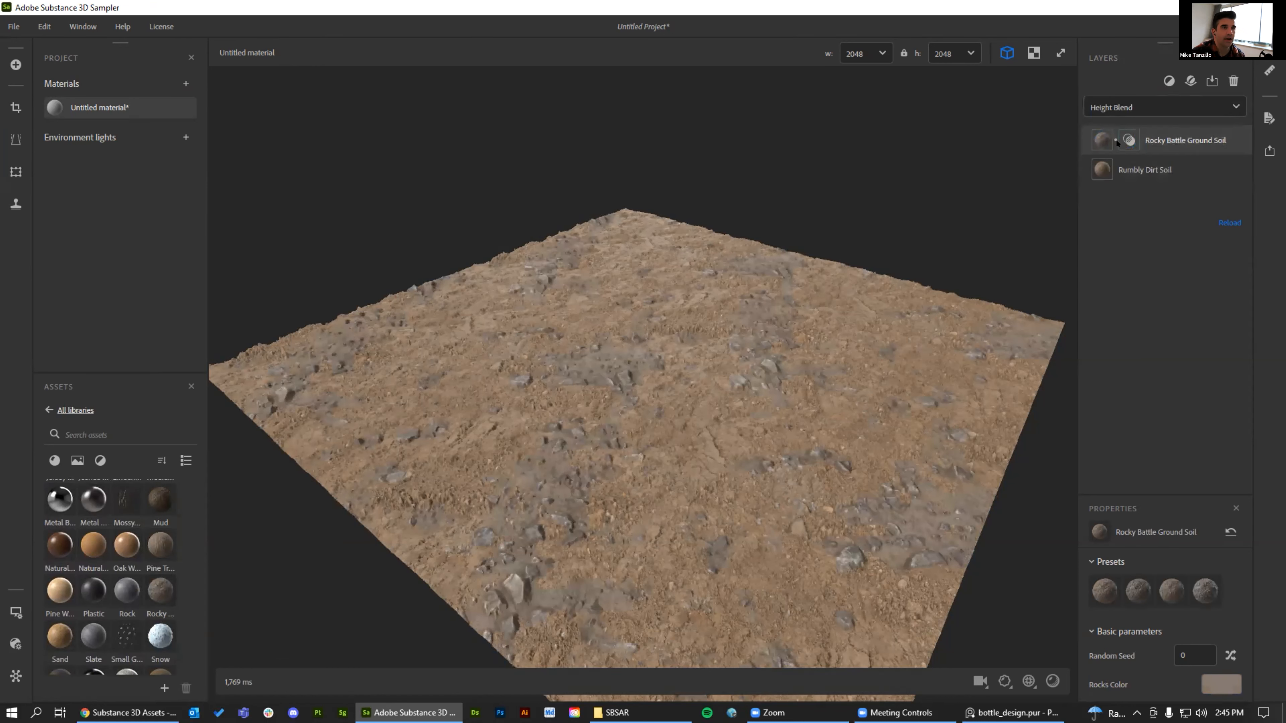
Set the Height Blend offset to 0.55, and Rumbly Dirt Soil's color weight to 1 and roughness to 0.72
click(1128, 138)
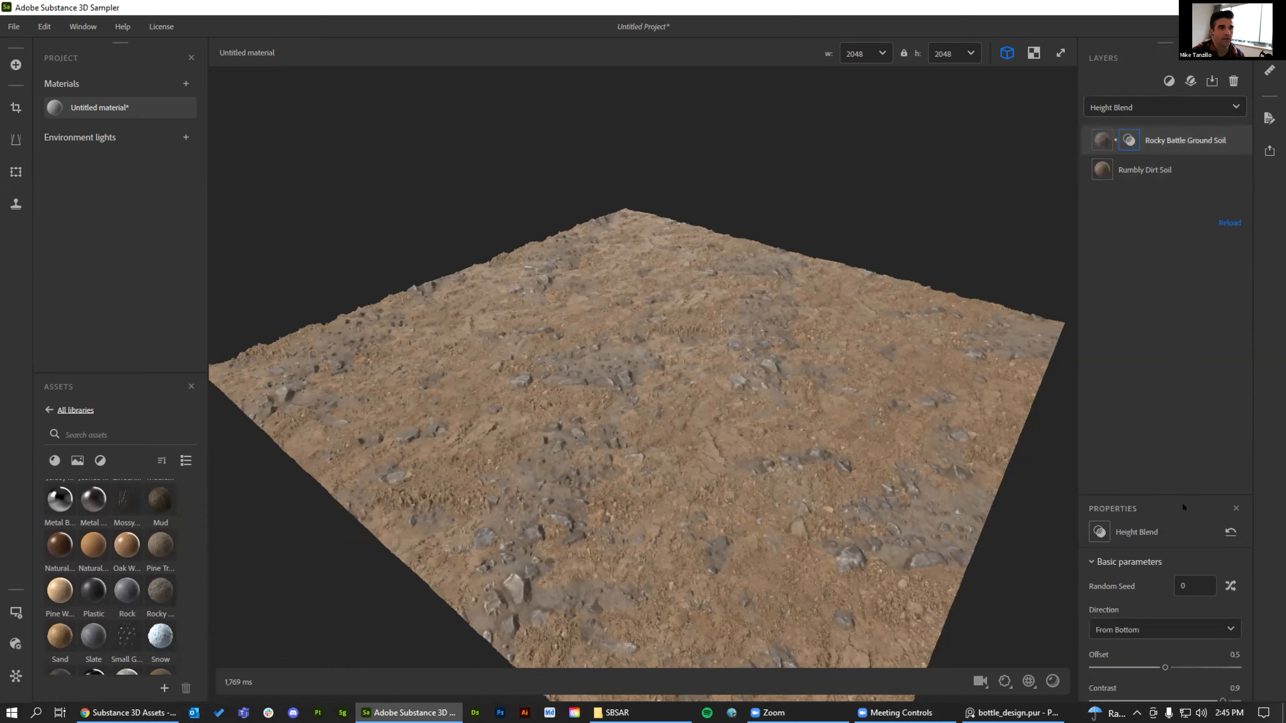
drag(1158, 487, 1158, 284)
mouse_move(1164, 456)
mouse_down()
mouse_move(1133, 456)
mouse_move(1182, 455)
mouse_move(1171, 455)
mouse_up()
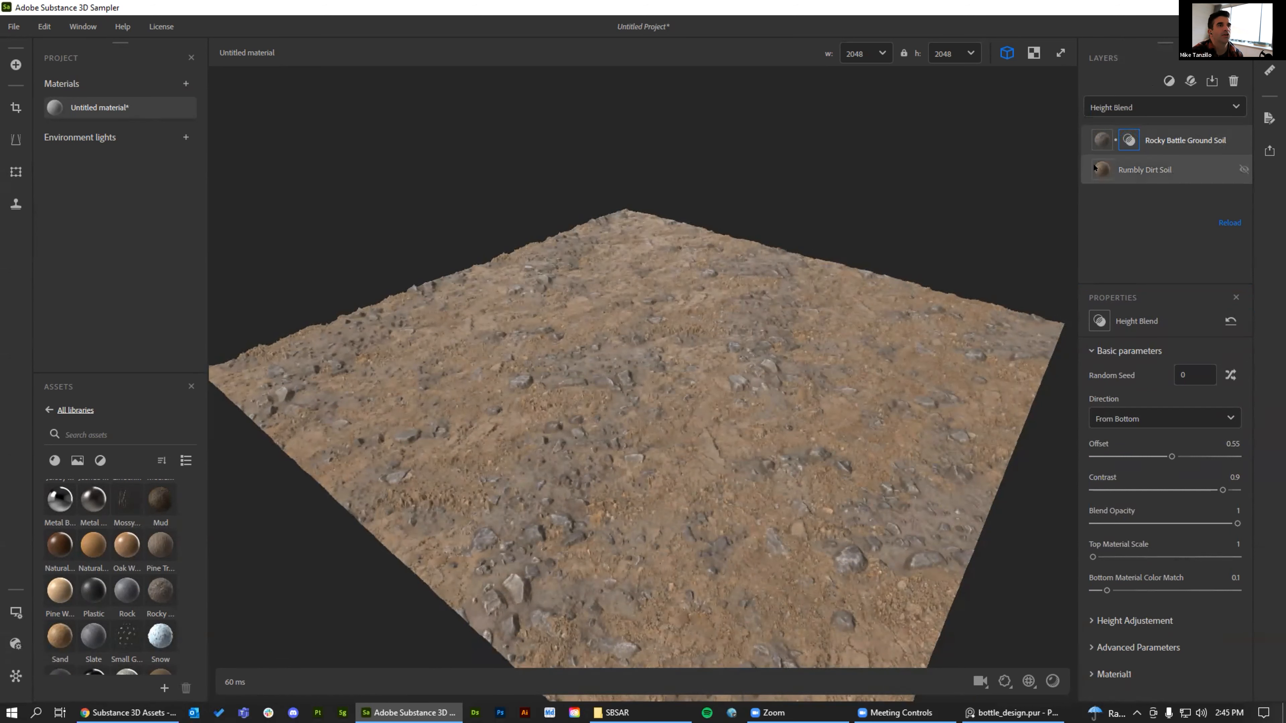
click(1094, 168)
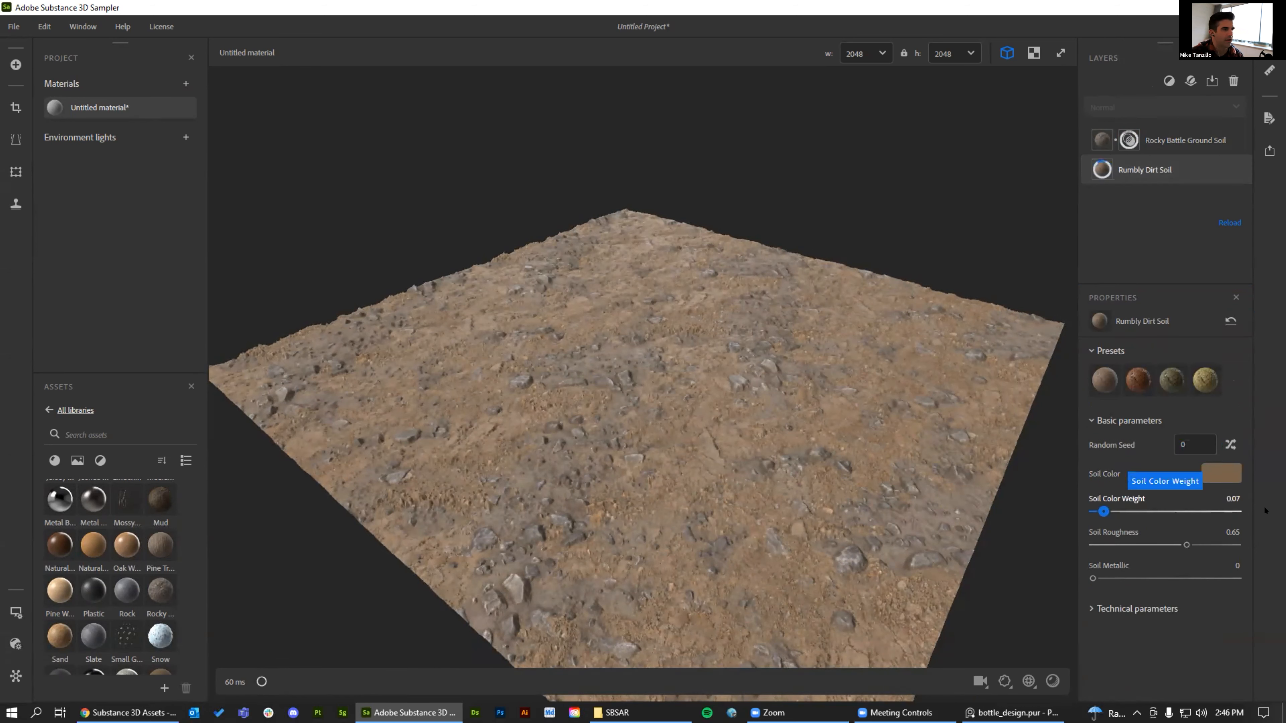
mouse_move(1184, 544)
mouse_down()
mouse_move(1085, 548)
mouse_move(1193, 543)
mouse_up()
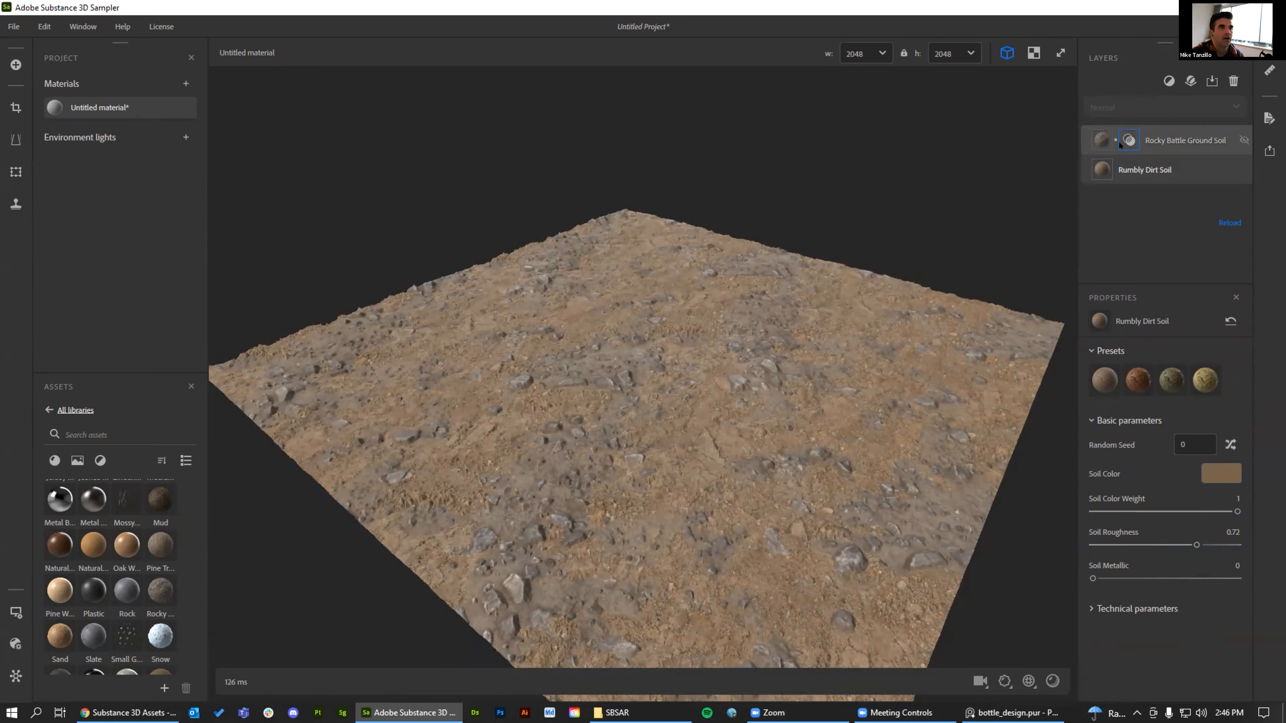
Set the Bottom Material Color Match of the Rocky Battle Ground Soil's height blend to 0.75
click(1128, 140)
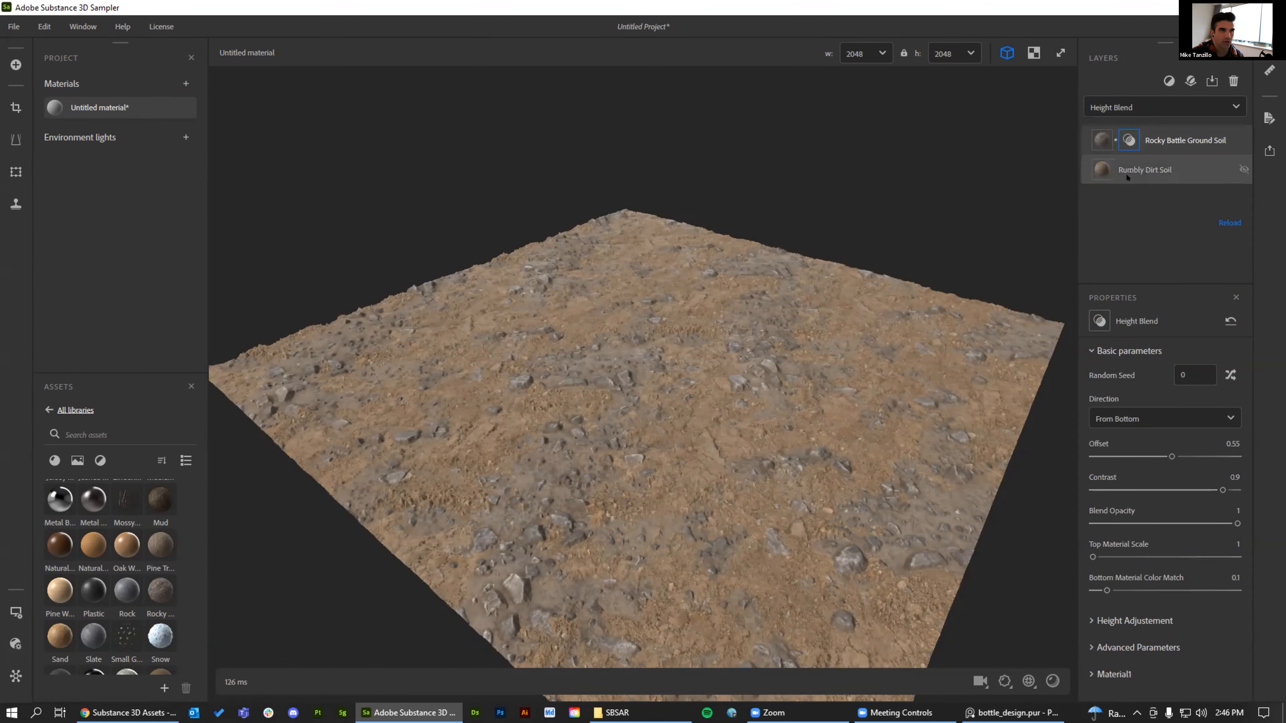
click(1103, 141)
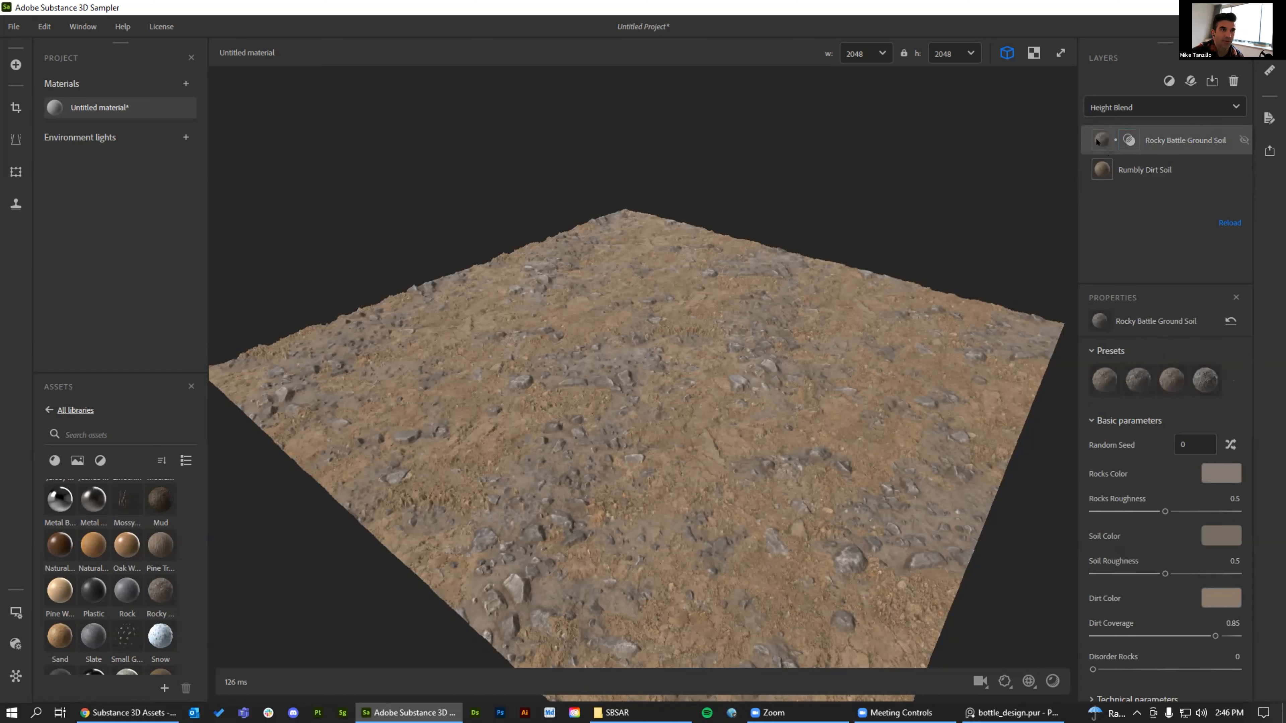
click(1129, 139)
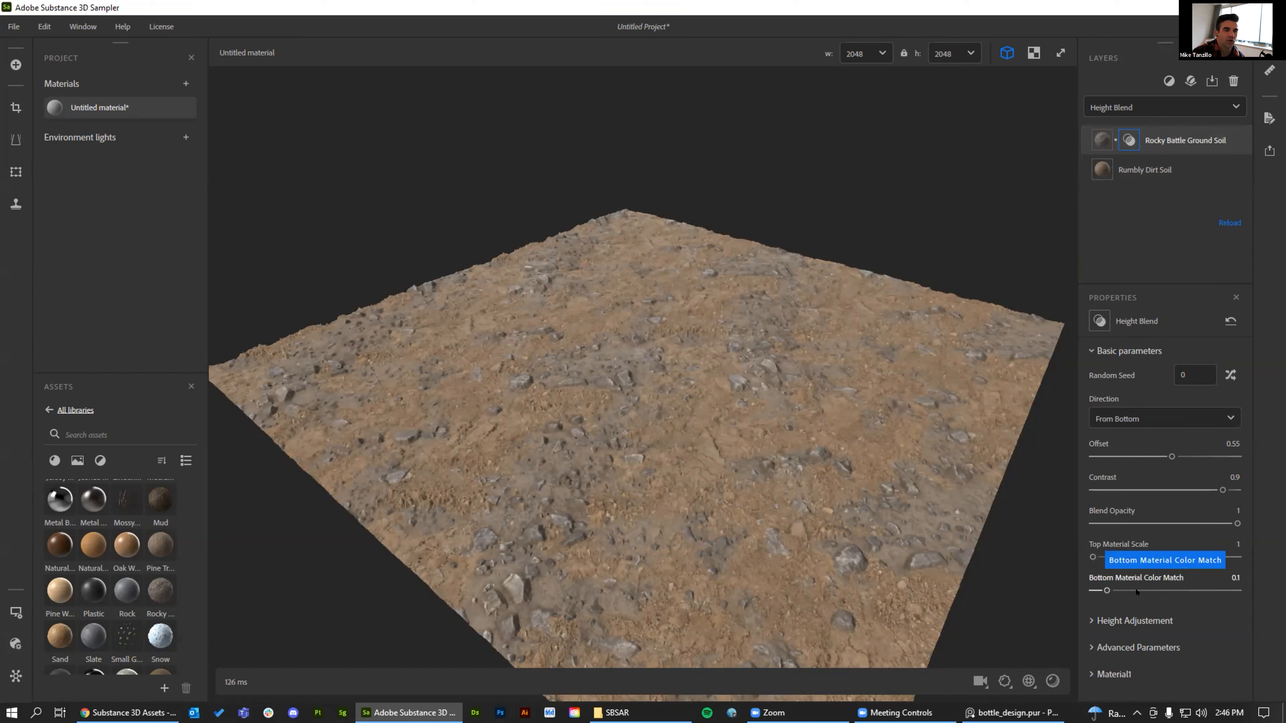
drag(1107, 591, 1200, 591)
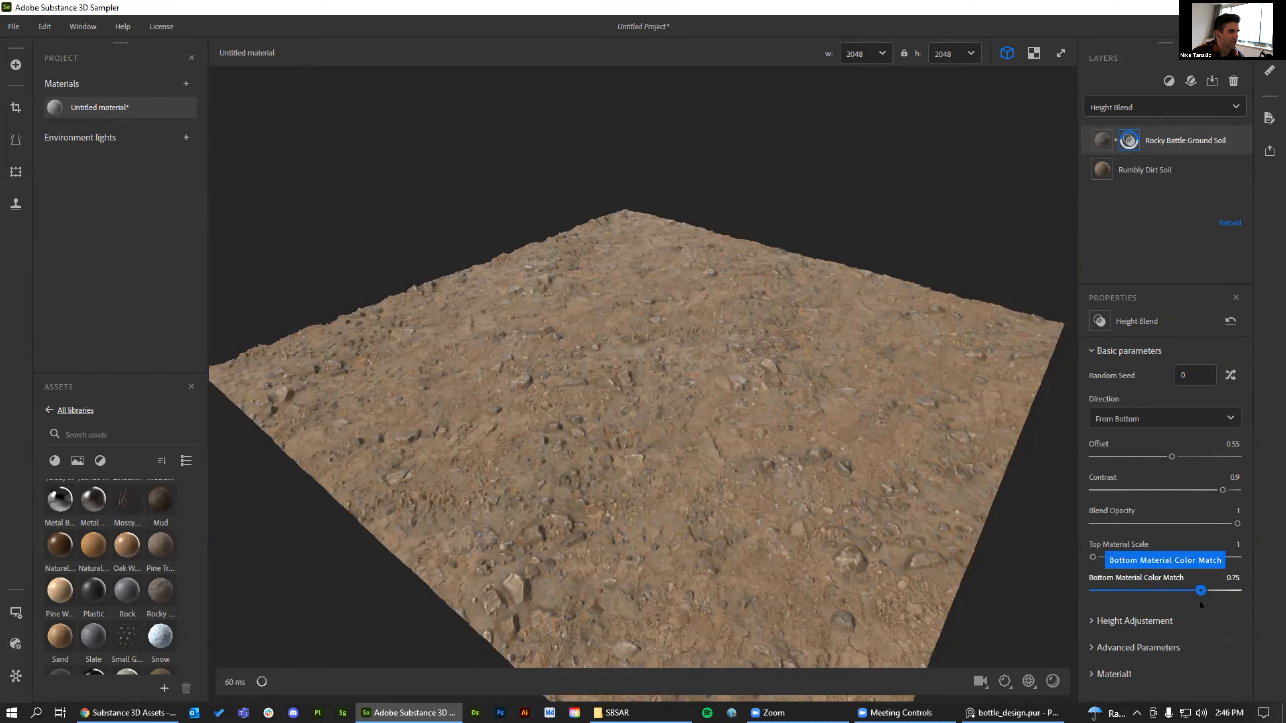
mouse_move(691, 392)
mouse_down()
mouse_move(750, 460)
mouse_move(664, 418)
mouse_move(688, 400)
mouse_up()
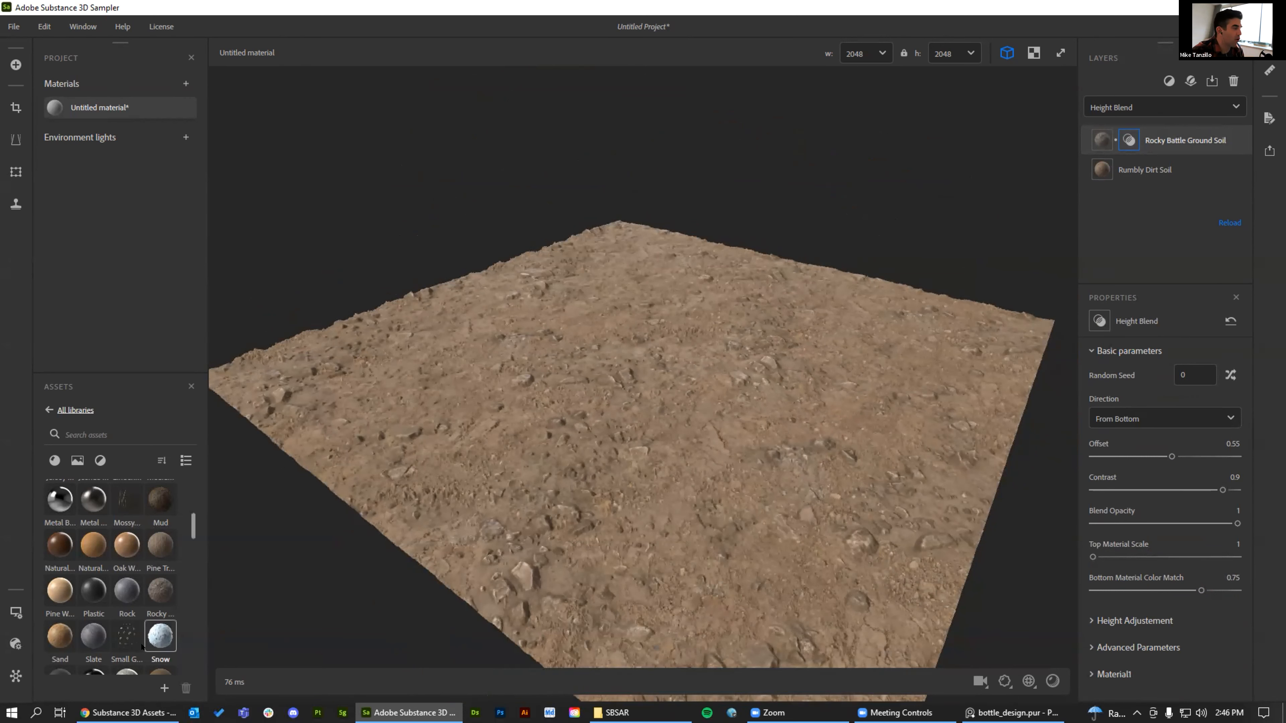
Add a Dirt filter on top of the soil layers and set its quantity to 0.36
click(99, 460)
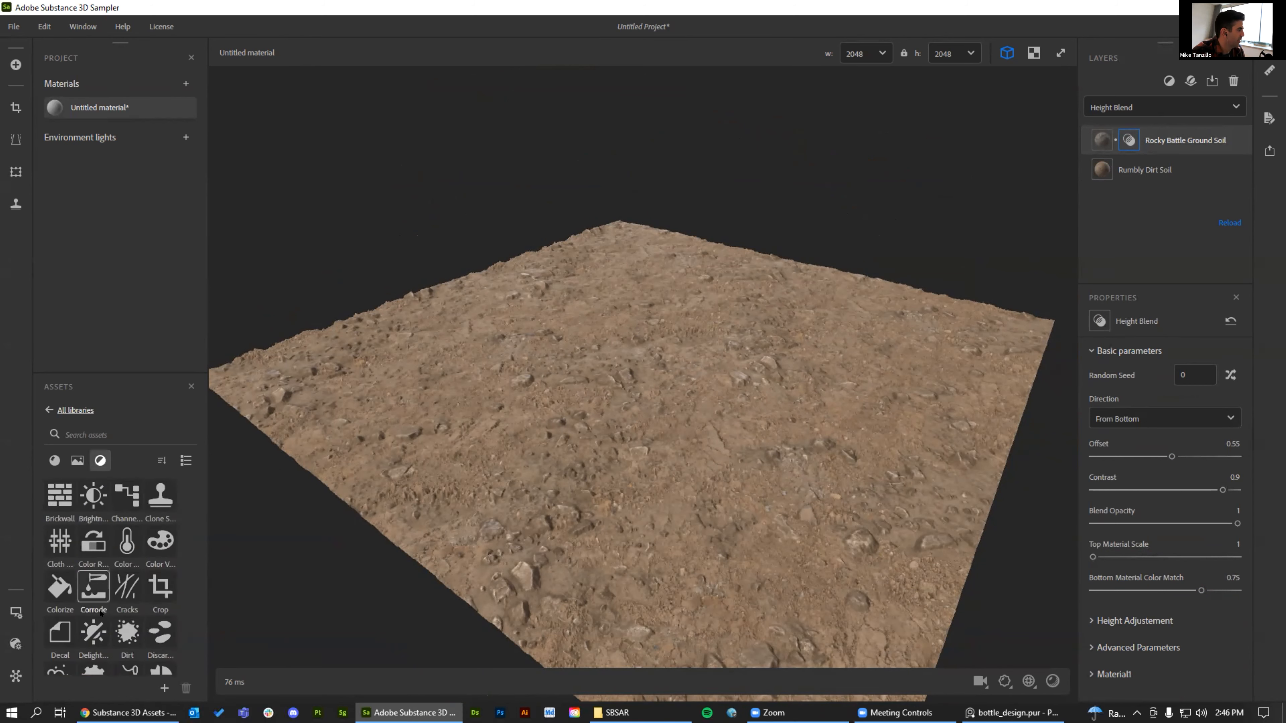
scroll(101, 612, down, 2)
drag(127, 546, 699, 413)
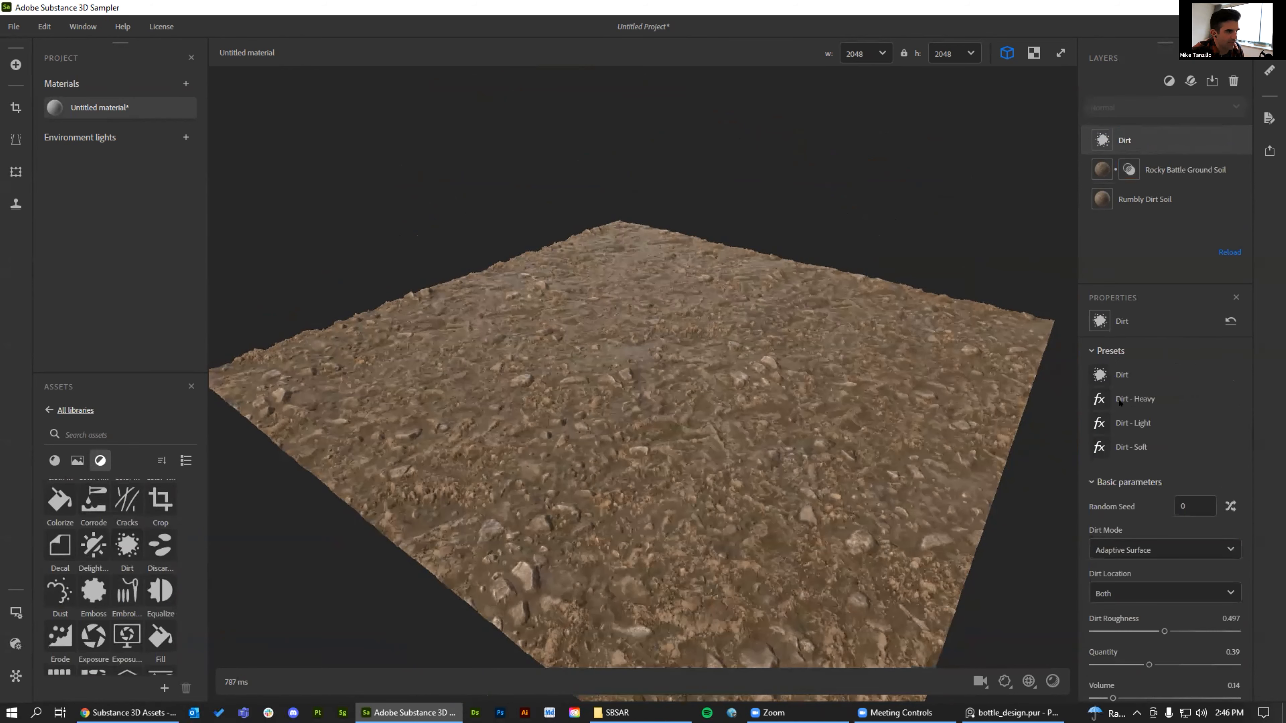
scroll(1150, 593, down, 3)
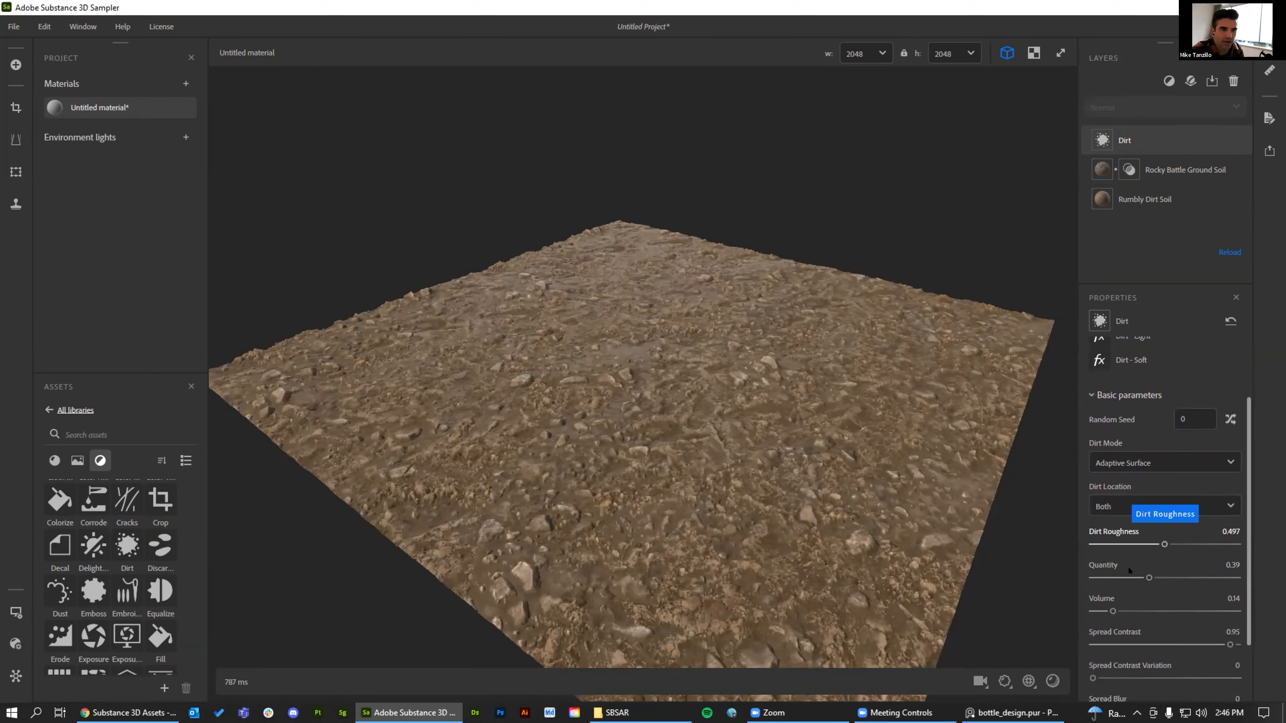
mouse_move(1148, 578)
mouse_down()
mouse_move(1129, 577)
mouse_move(1144, 577)
mouse_up()
Add a Water filter with water level 0.34, water darkness 0.37 and edges wetness 0.59
scroll(67, 573, down, 8)
scroll(90, 606, down, 6)
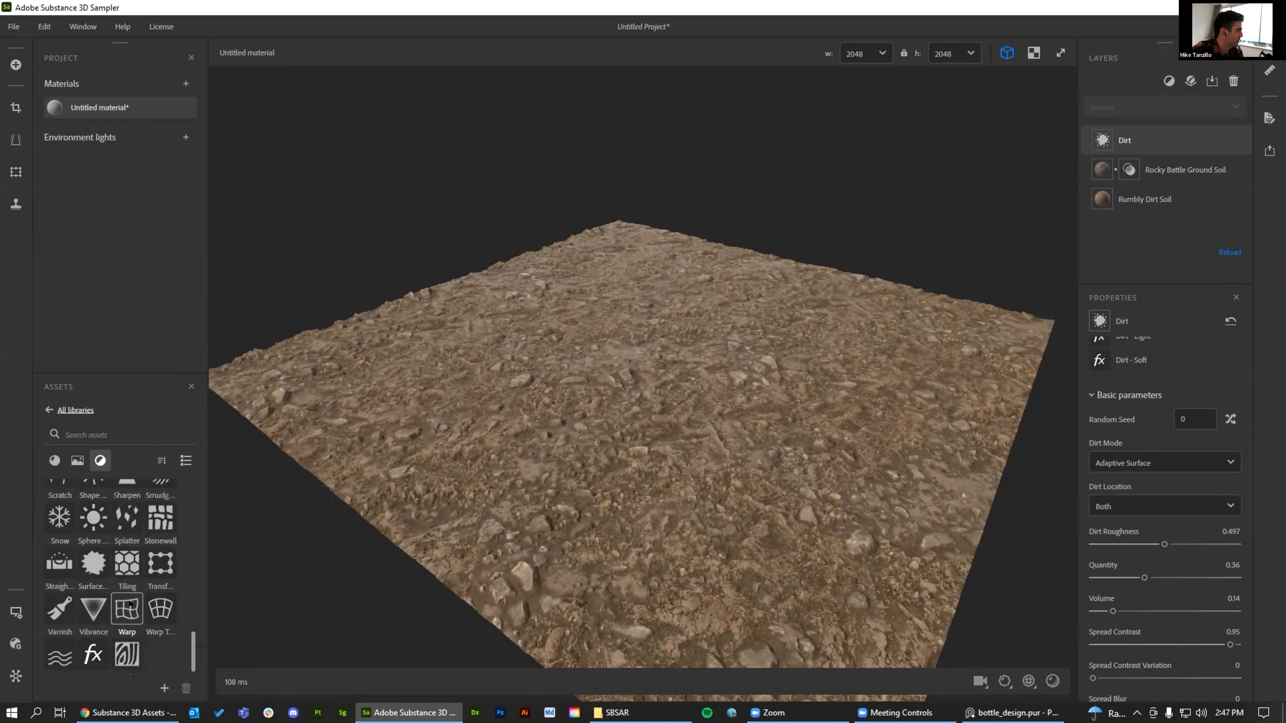
drag(61, 649, 724, 389)
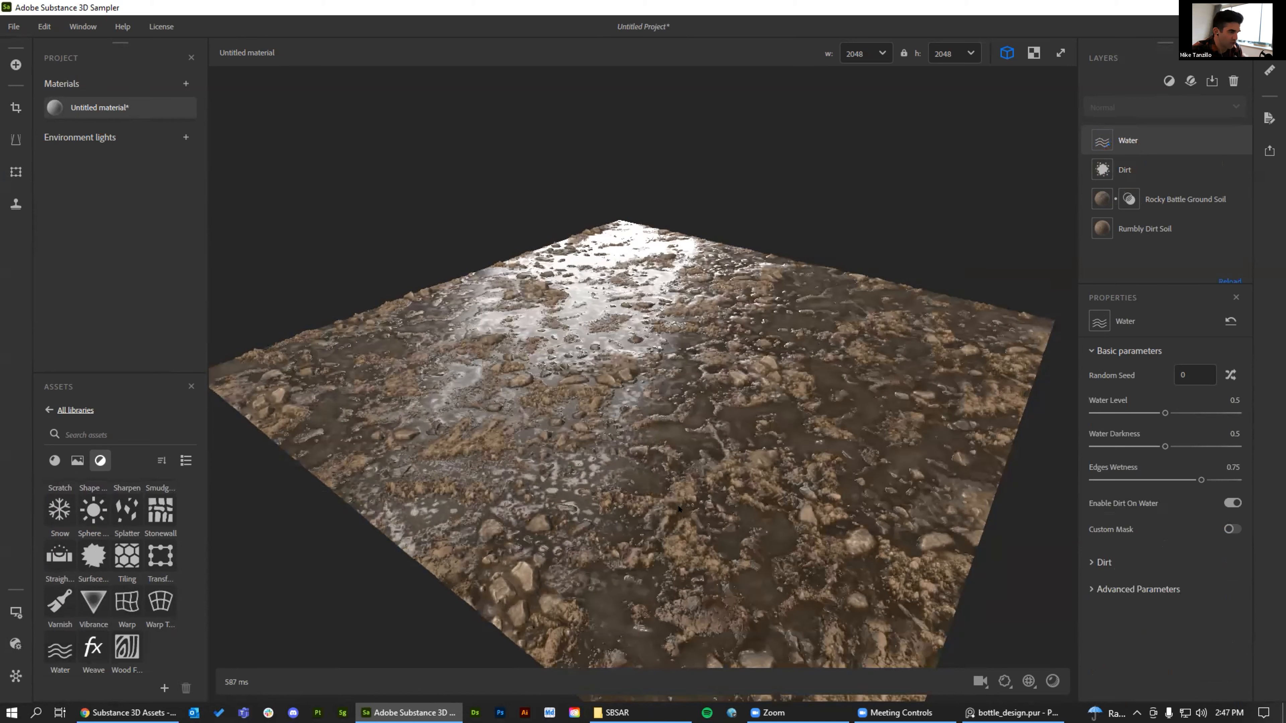
drag(1164, 413, 1148, 445)
drag(1201, 479, 1164, 486)
scroll(743, 457, up, 5)
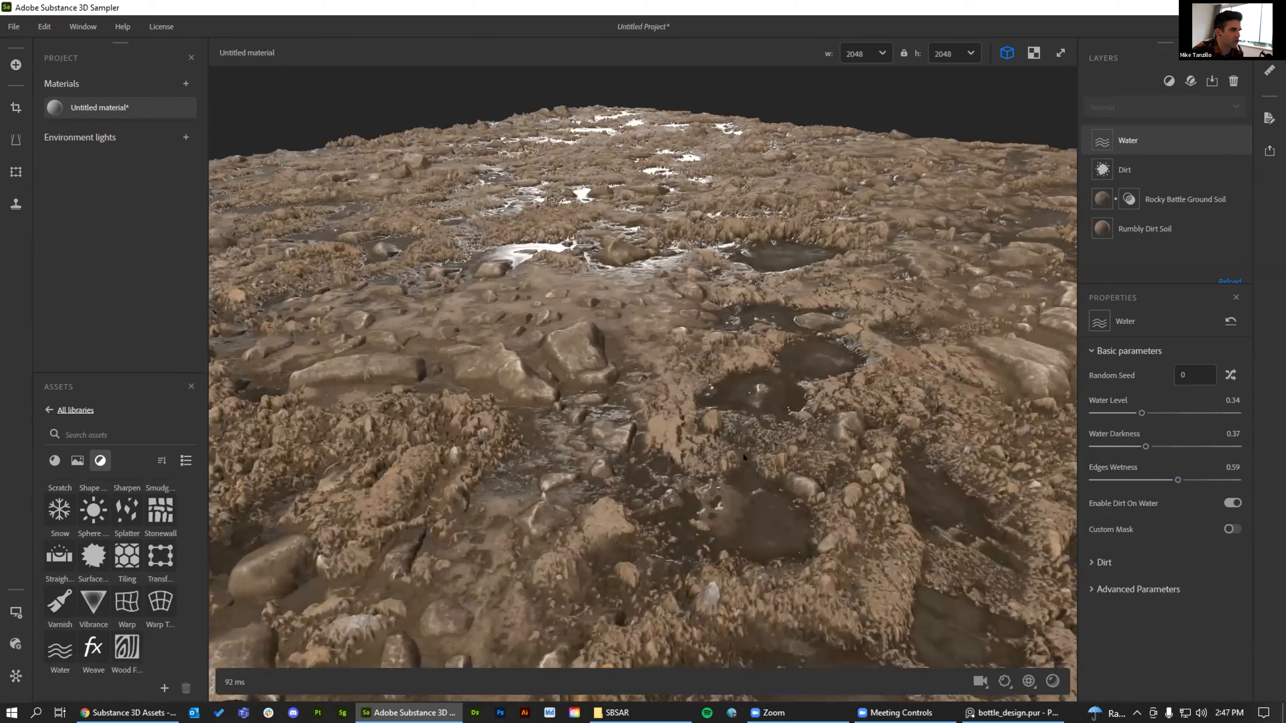
scroll(825, 452, down, 6)
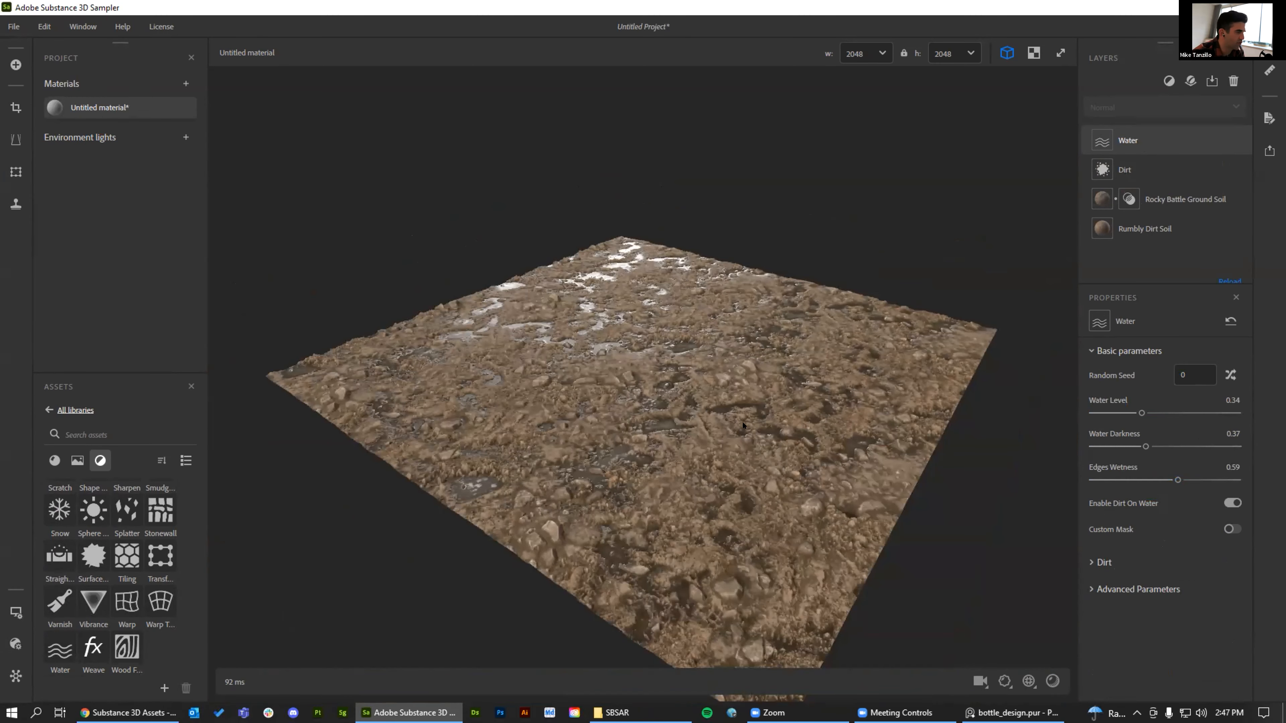
drag(753, 453, 751, 466)
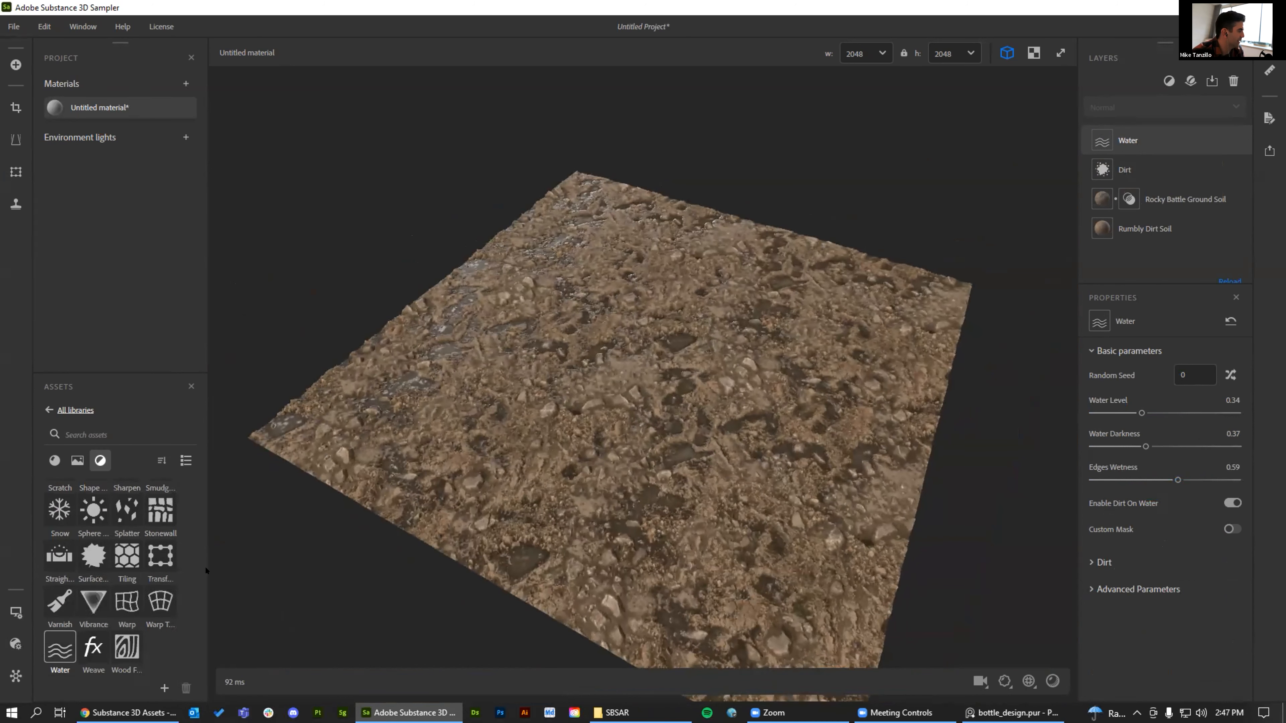
Add a Snow filter above the water and reduce its Fresh Snow amount to 0.27
drag(60, 511, 596, 353)
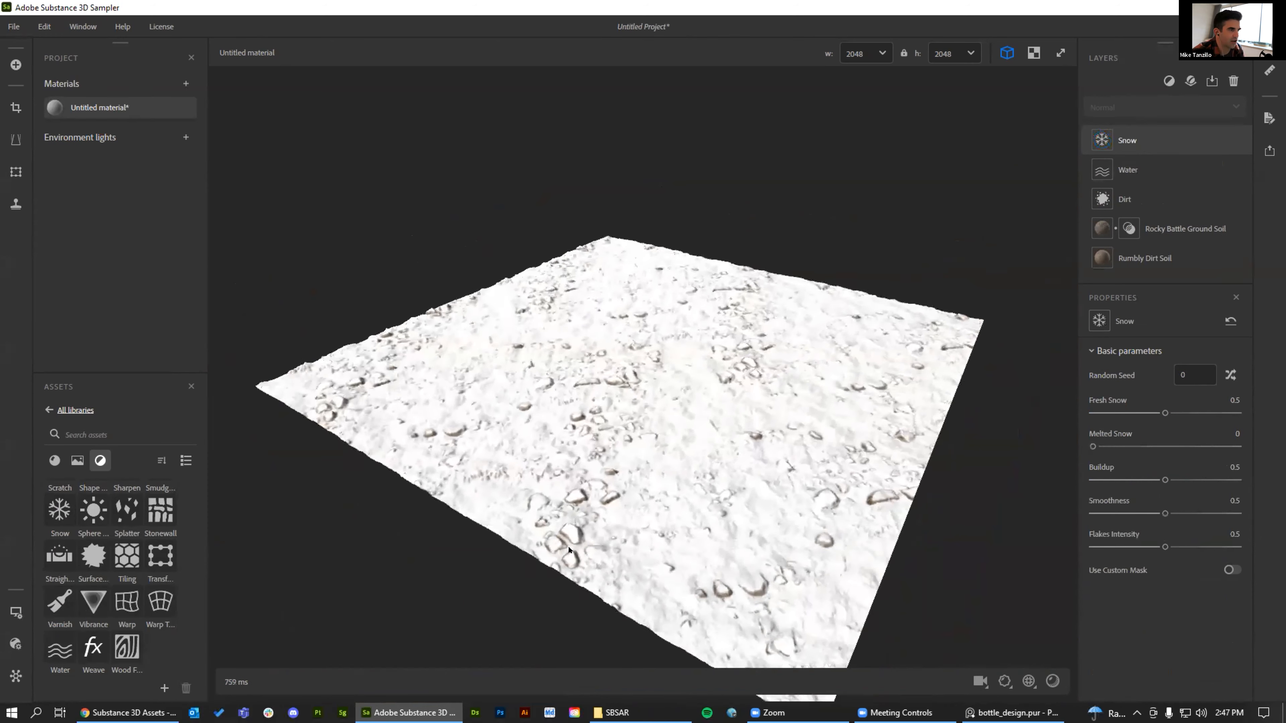
drag(1165, 413, 1131, 413)
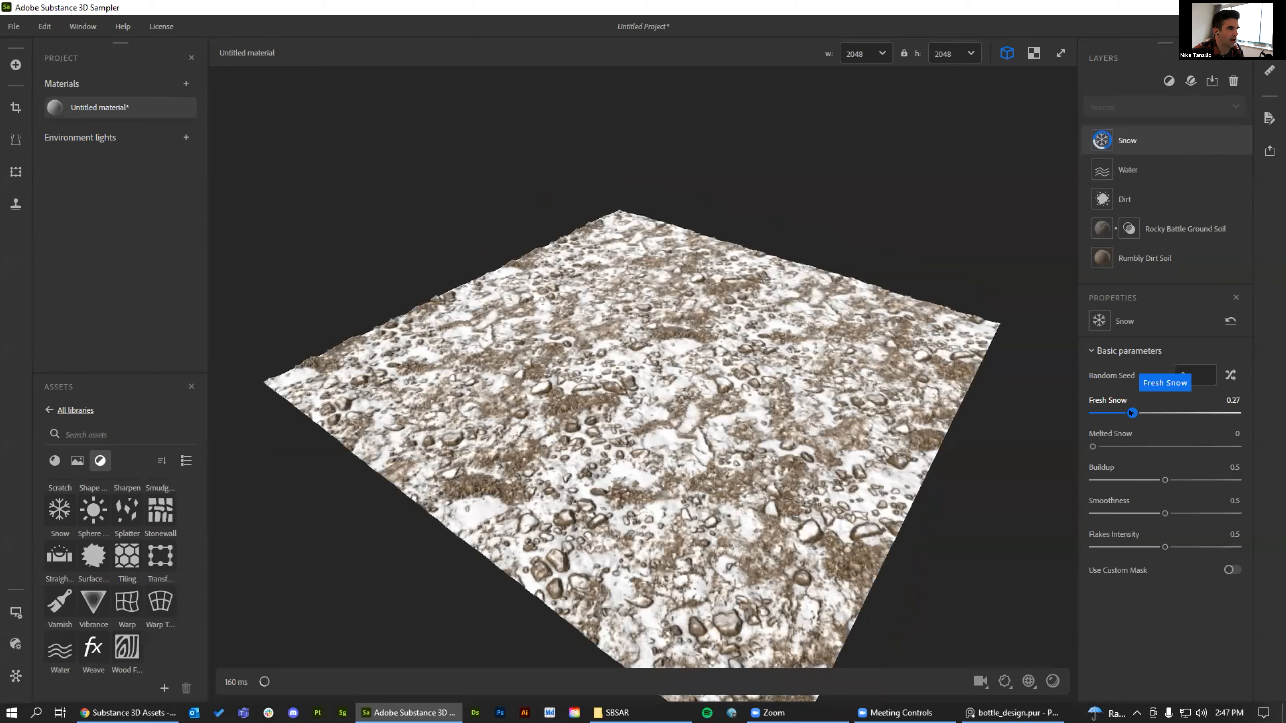
mouse_move(734, 397)
mouse_down()
mouse_move(643, 404)
mouse_move(729, 414)
mouse_up()
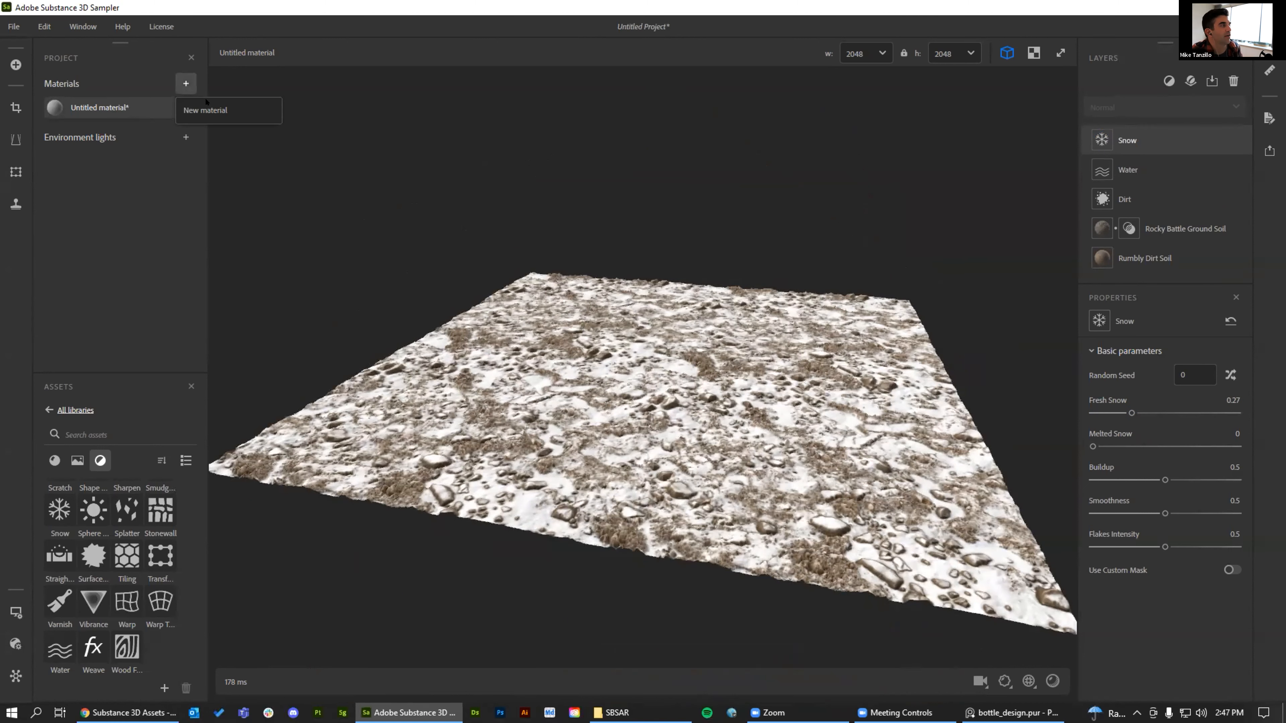
Create a new material and import owl.svg from the Demos > Apparel > cute_animals folder as its source image
click(229, 110)
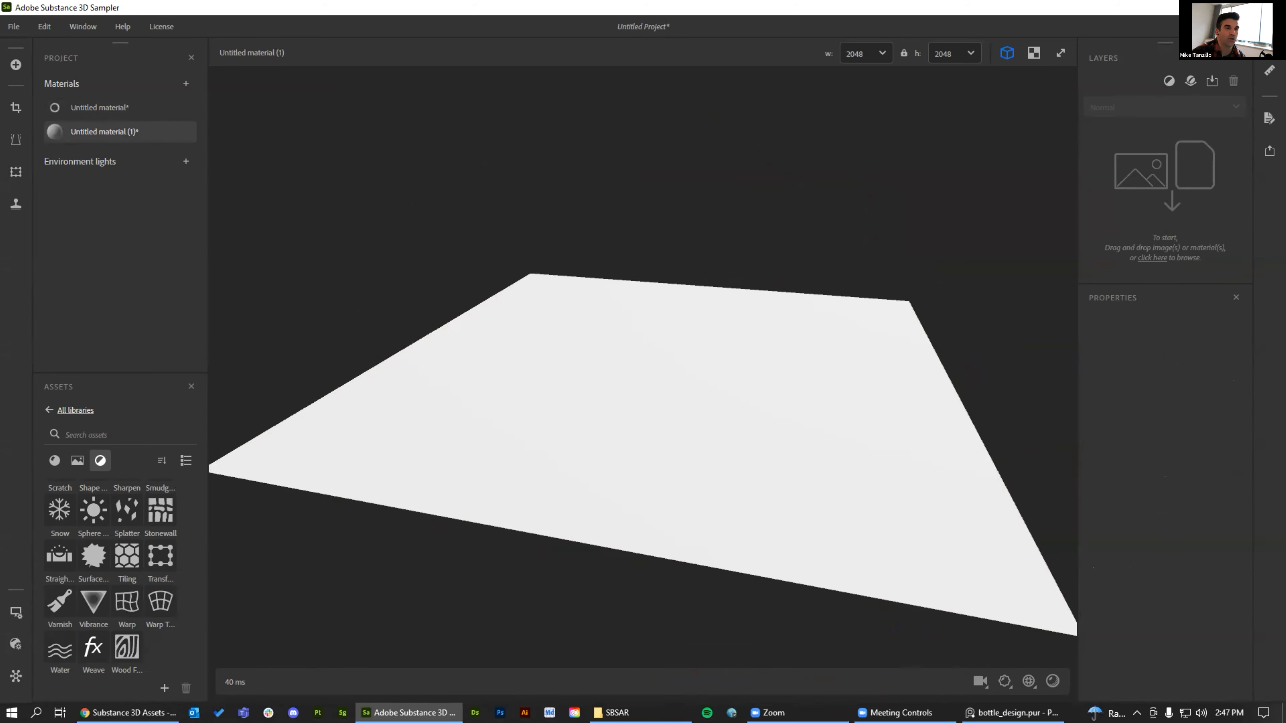
click(1157, 259)
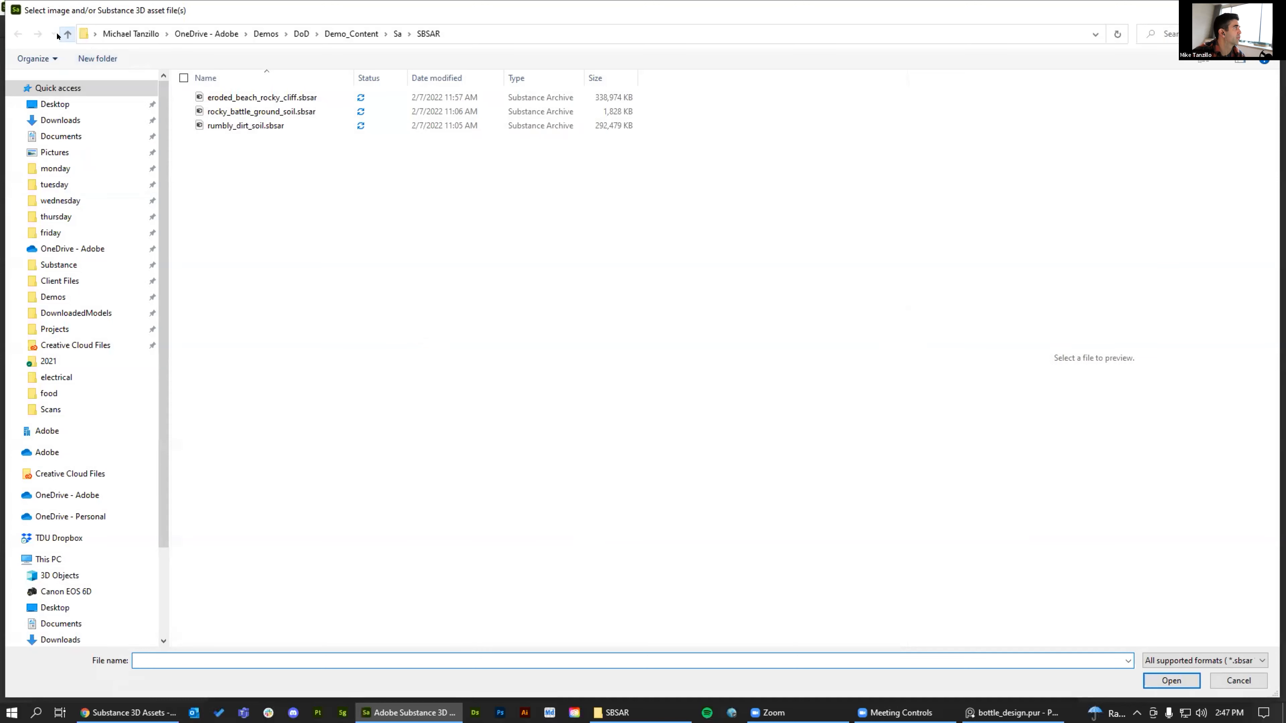
click(67, 33)
click(67, 34)
click(67, 34)
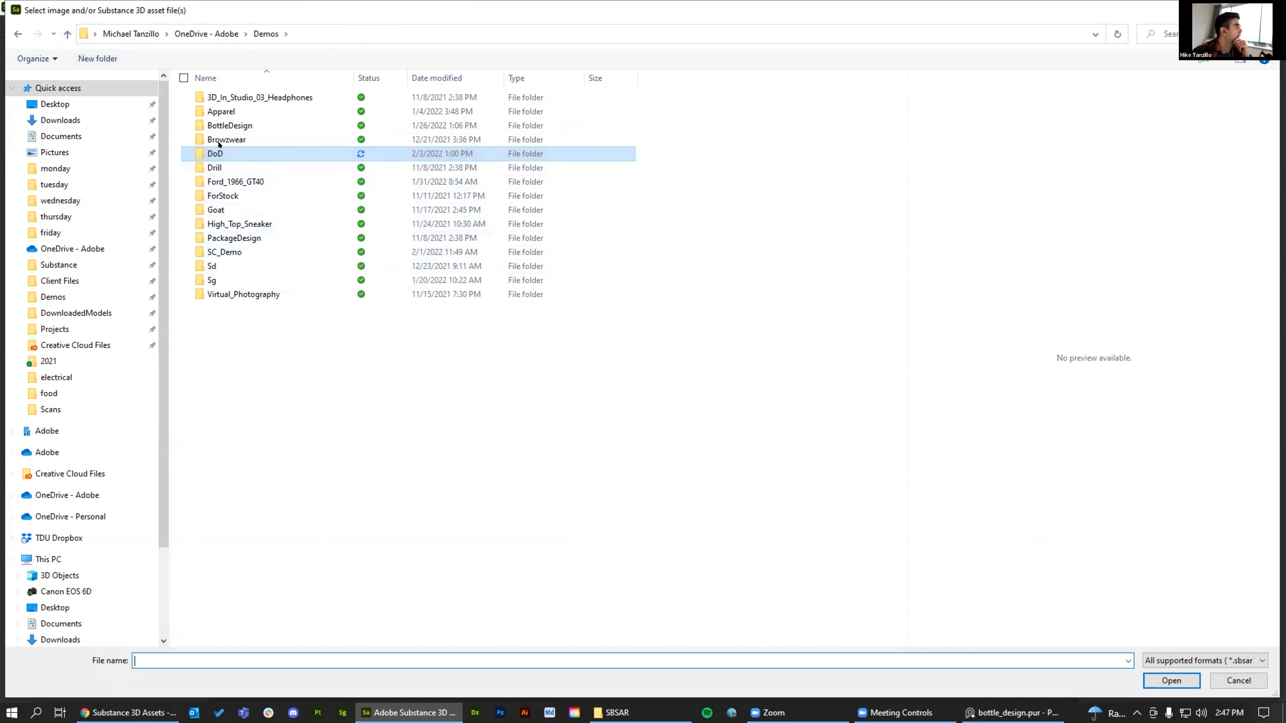
click(219, 111)
double_click(219, 112)
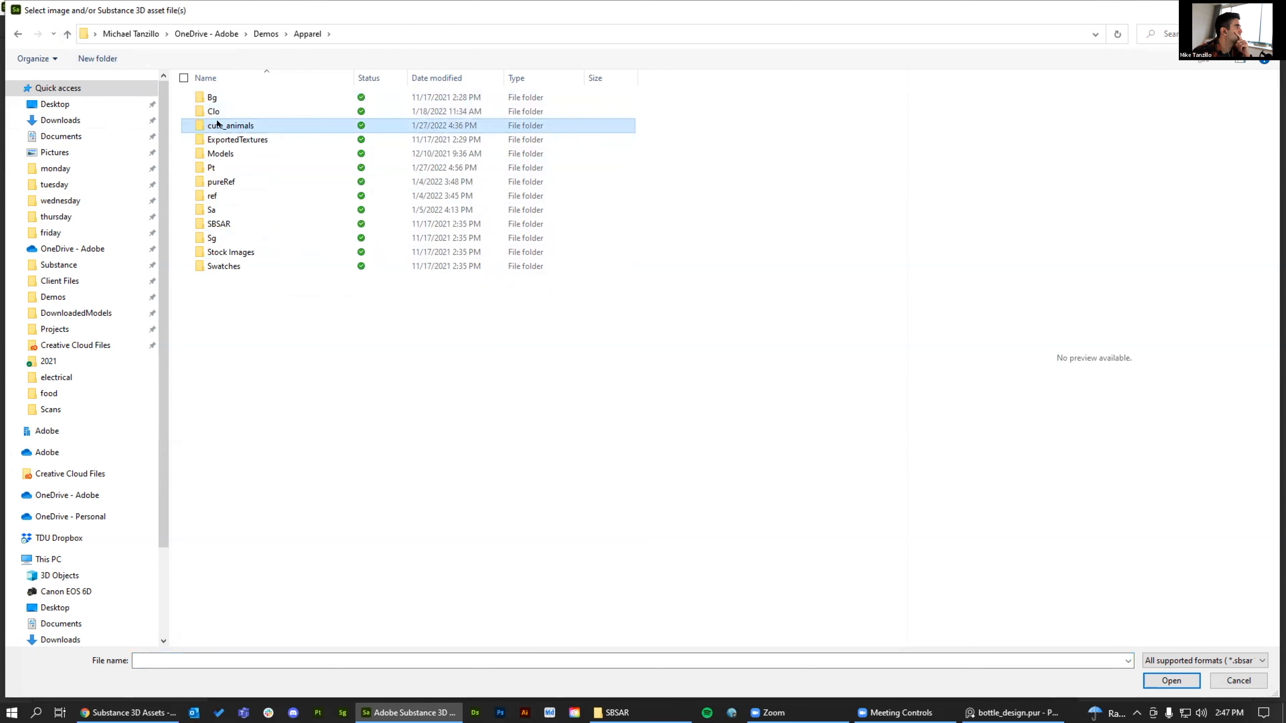
double_click(203, 125)
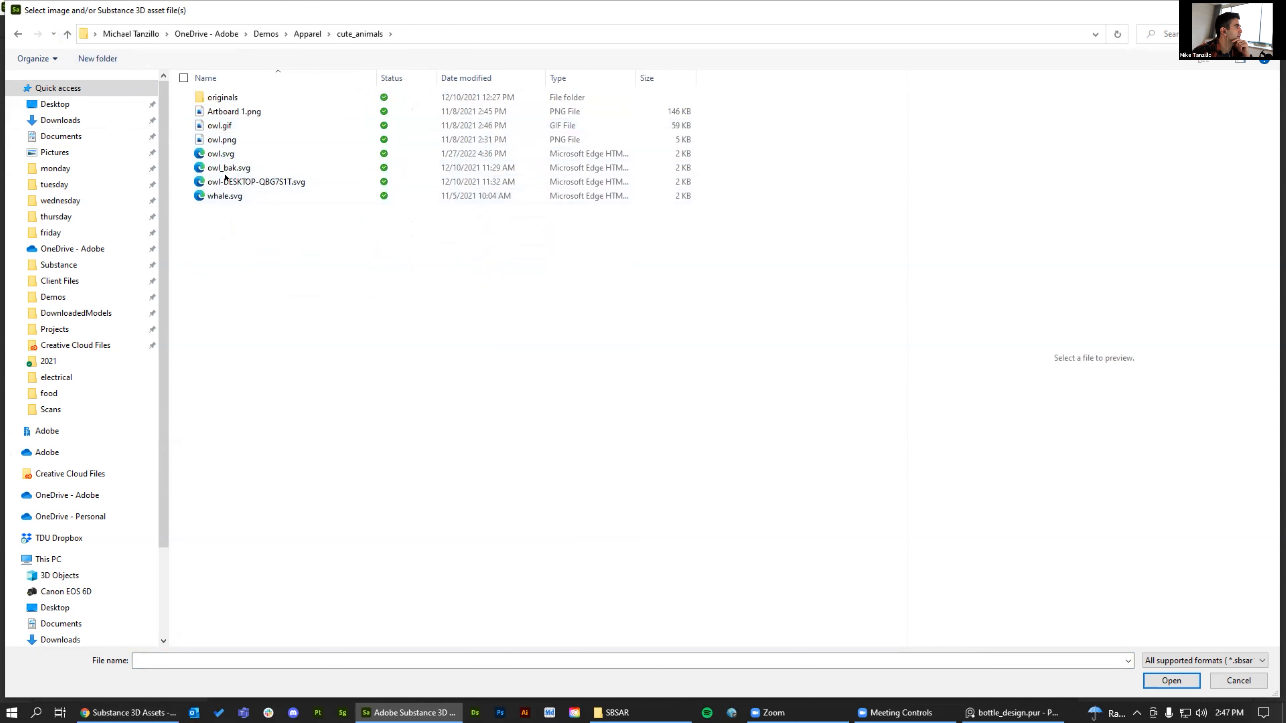
double_click(221, 154)
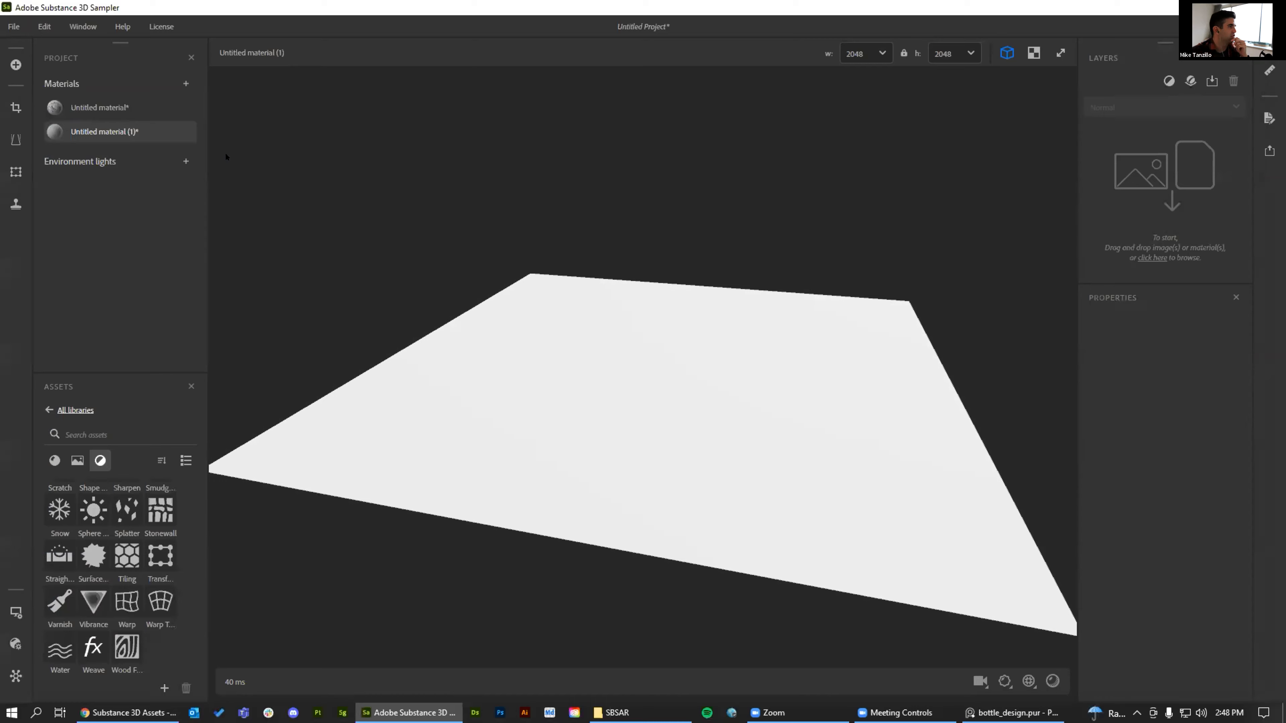
Import owl.svg as a bitmap with a base material and add an Embroidery filter above the image layer
click(400, 381)
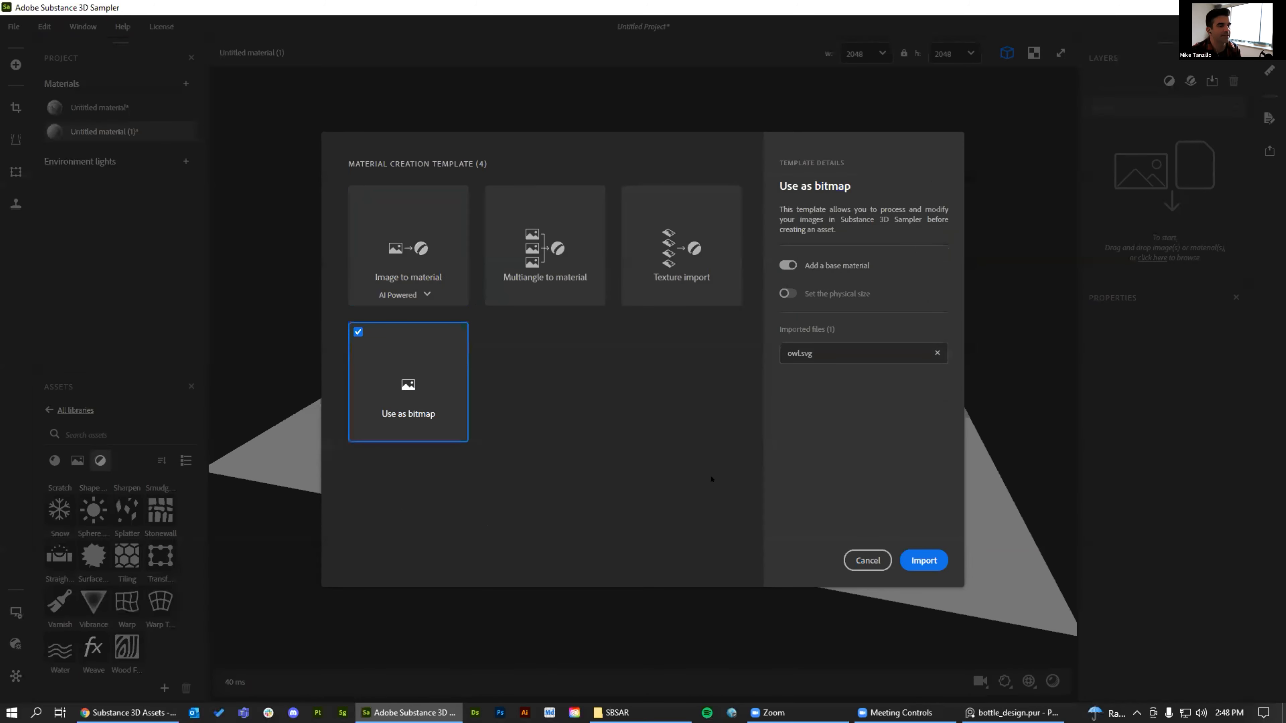
click(922, 560)
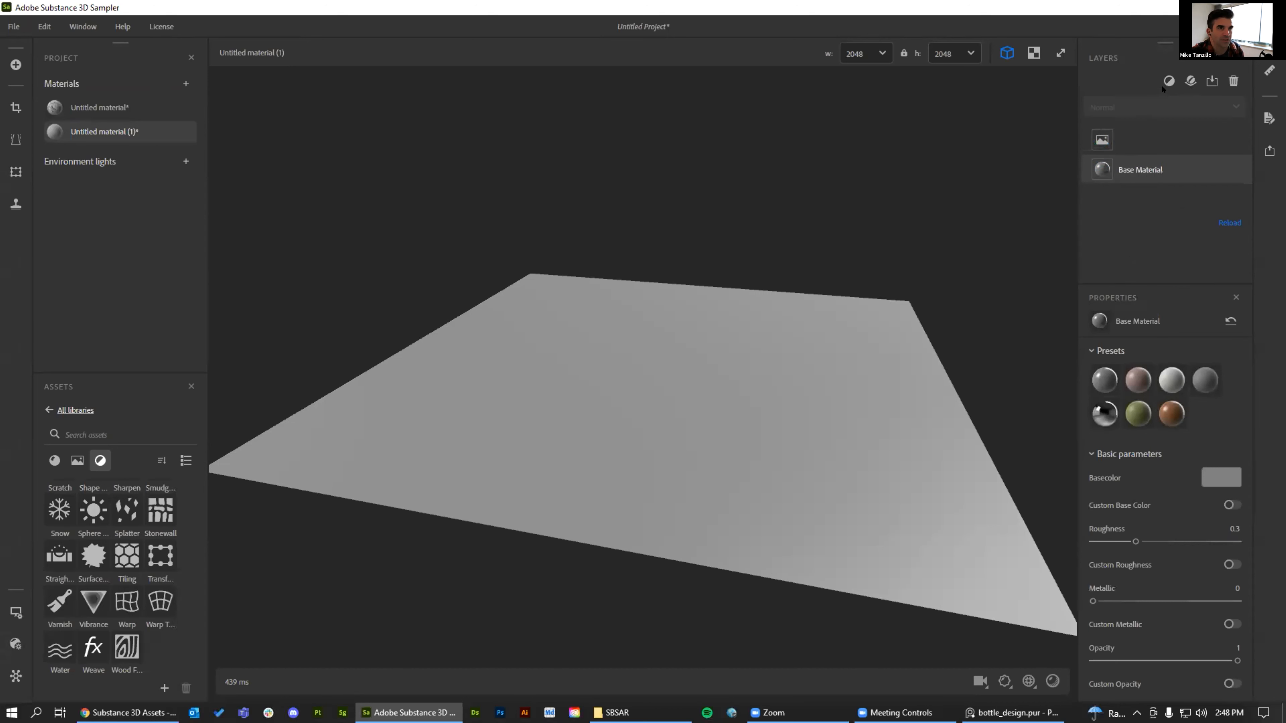
click(1163, 86)
text(embr)
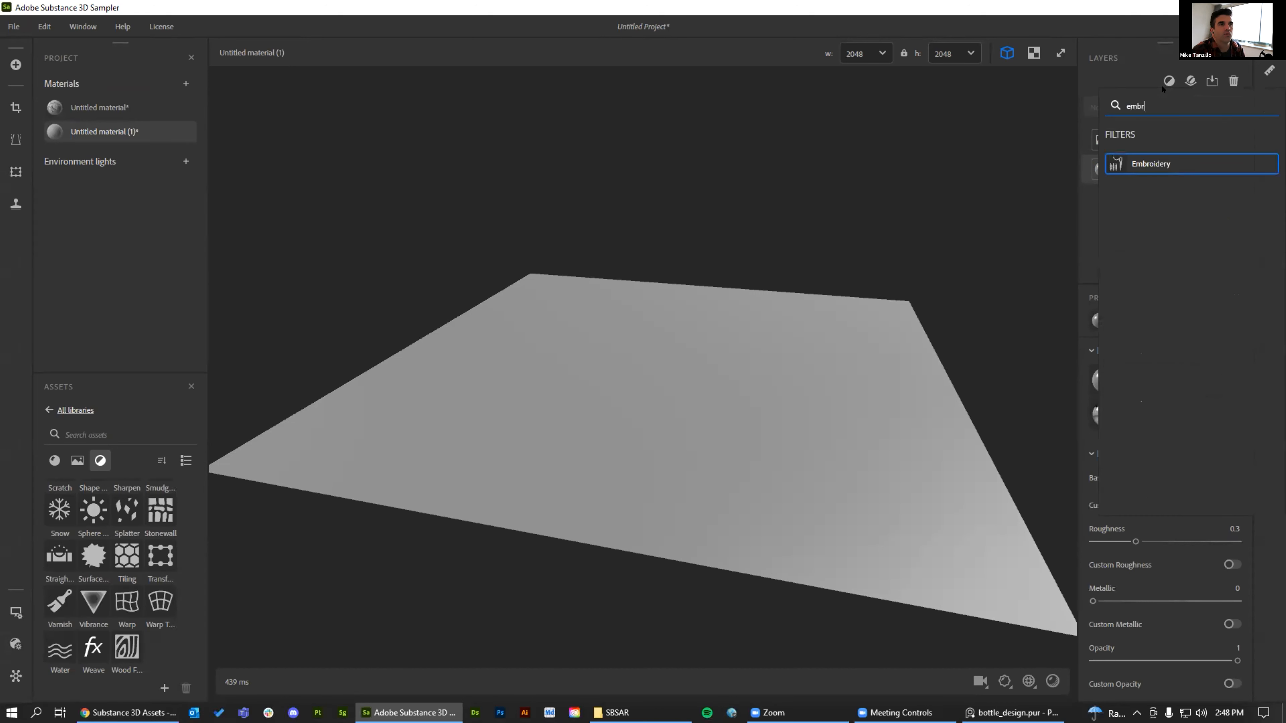
click(1178, 162)
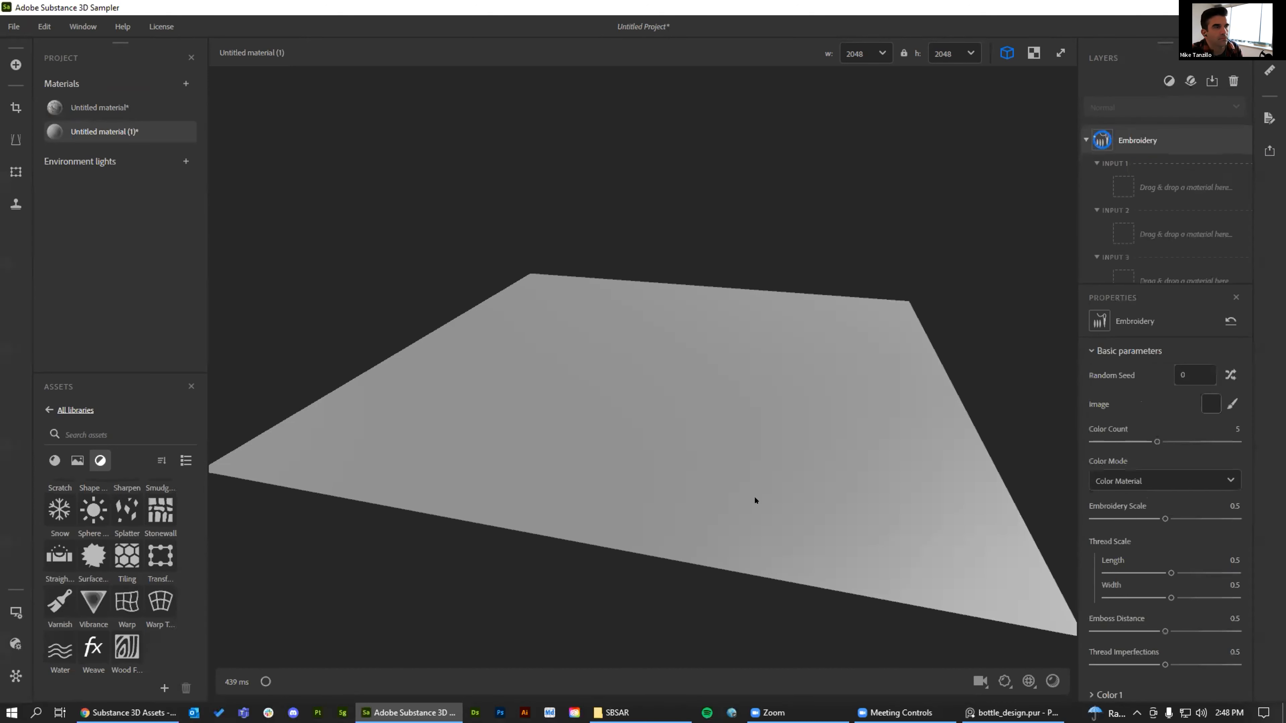
alt+drag(772, 413, 500, 422)
scroll(499, 422, up, 3)
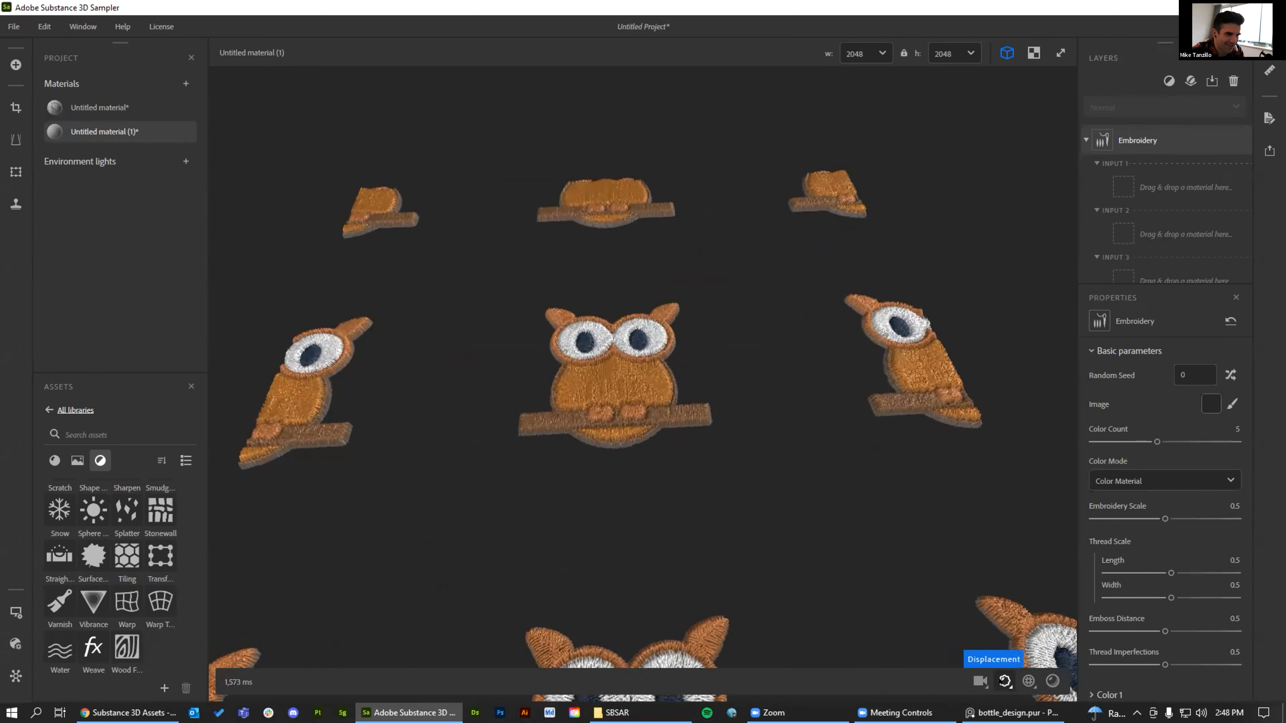
Set the viewport's texture tiling to 1
click(1030, 681)
drag(906, 654, 890, 649)
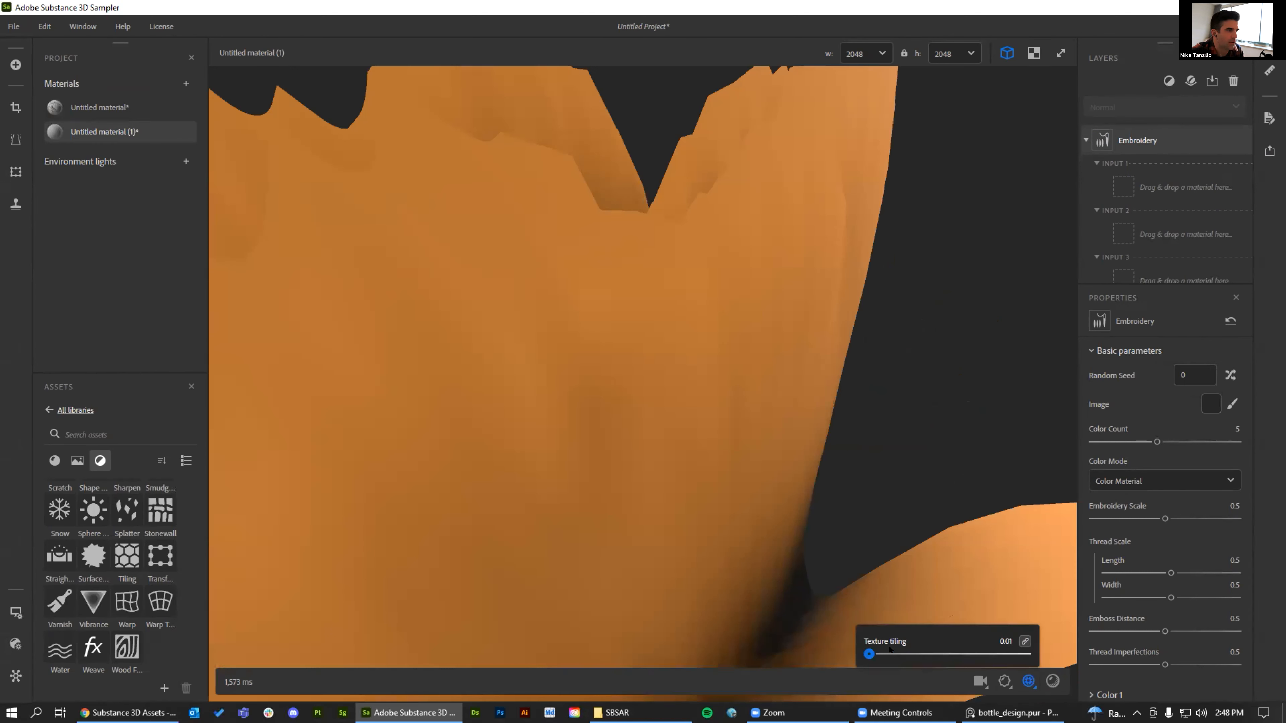
click(1005, 641)
text(1)
key(Return)
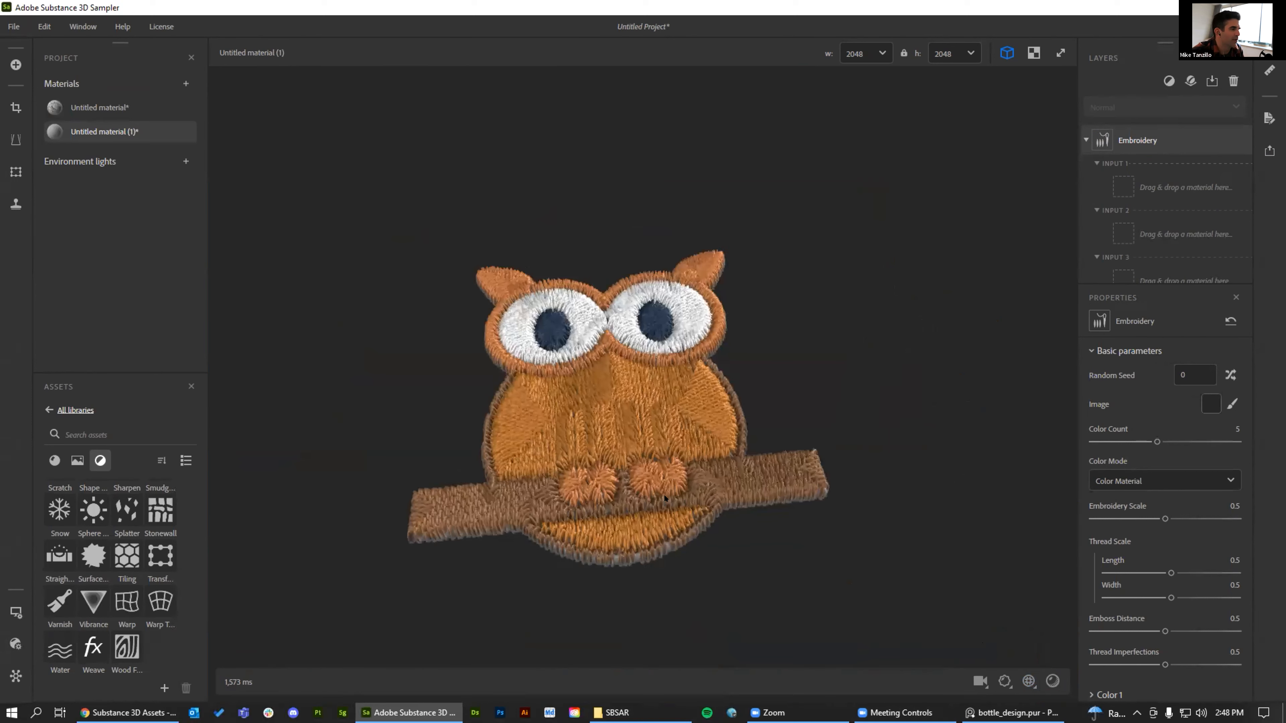
drag(646, 495, 701, 526)
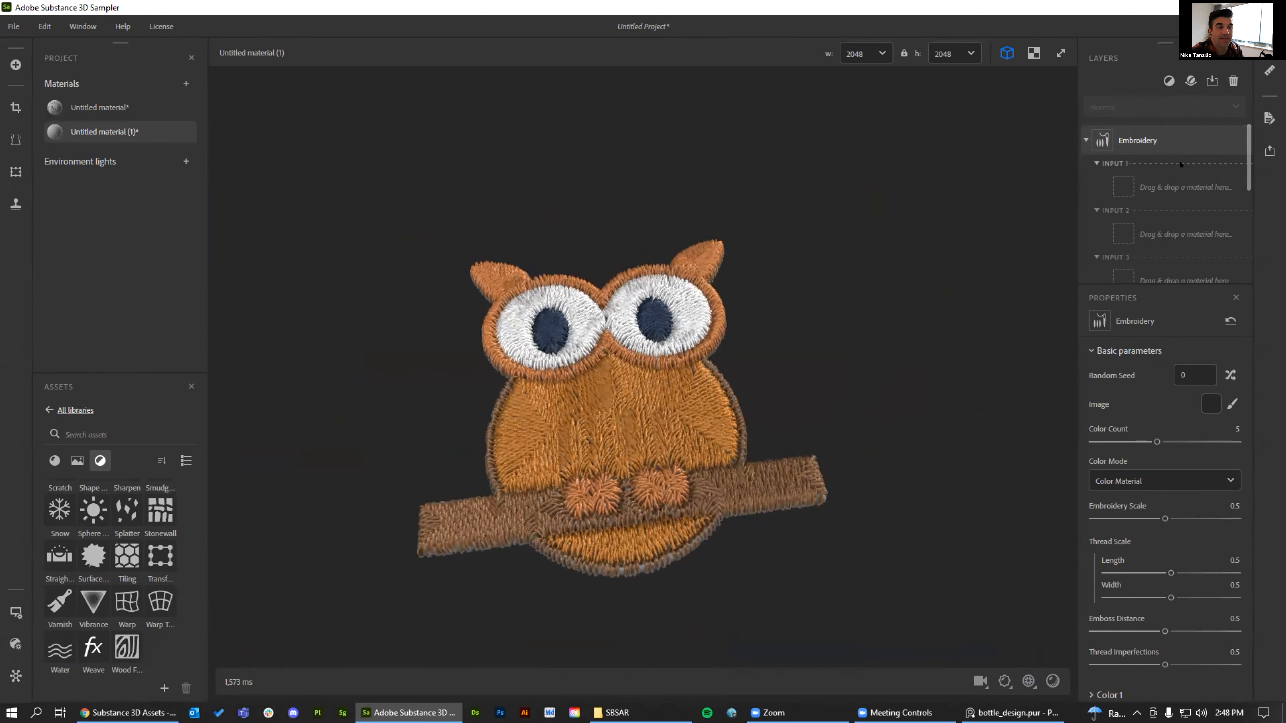
Select the owl image layer beneath the Embroidery filter and open its input image in Adobe Illustrator
scroll(1180, 164, down, 2)
scroll(1178, 160, down, 3)
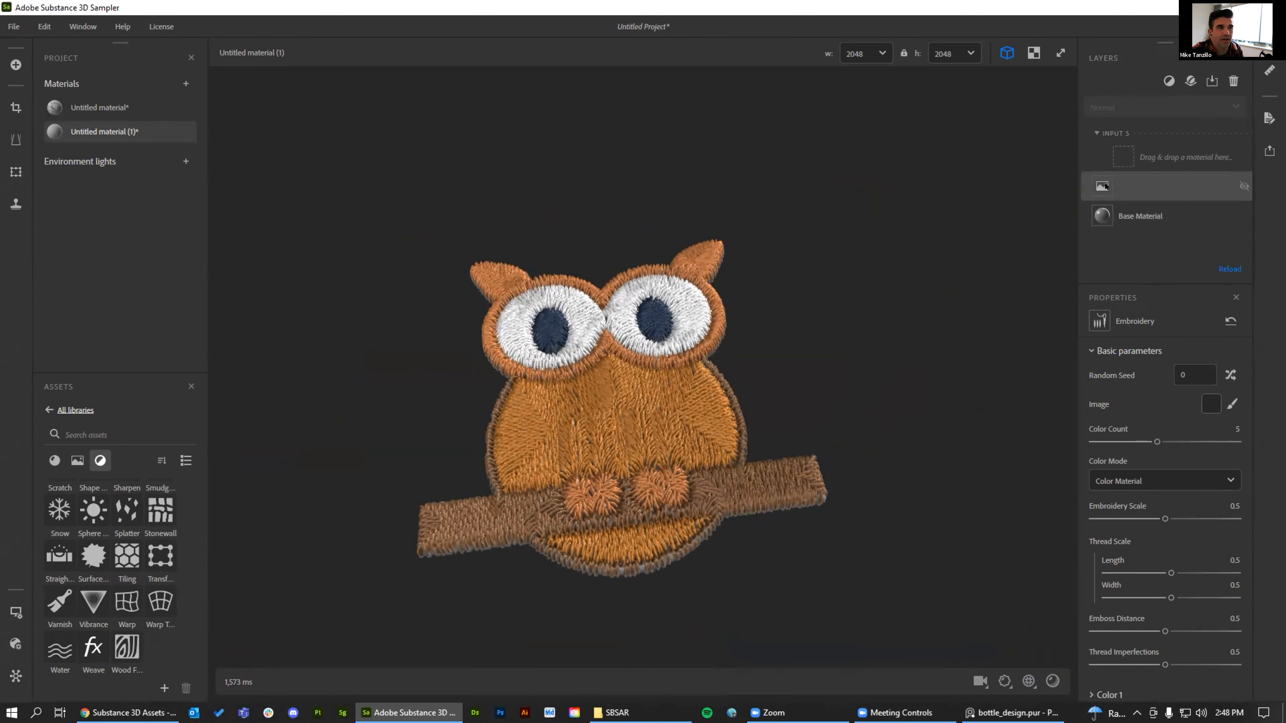
click(1179, 186)
click(1230, 357)
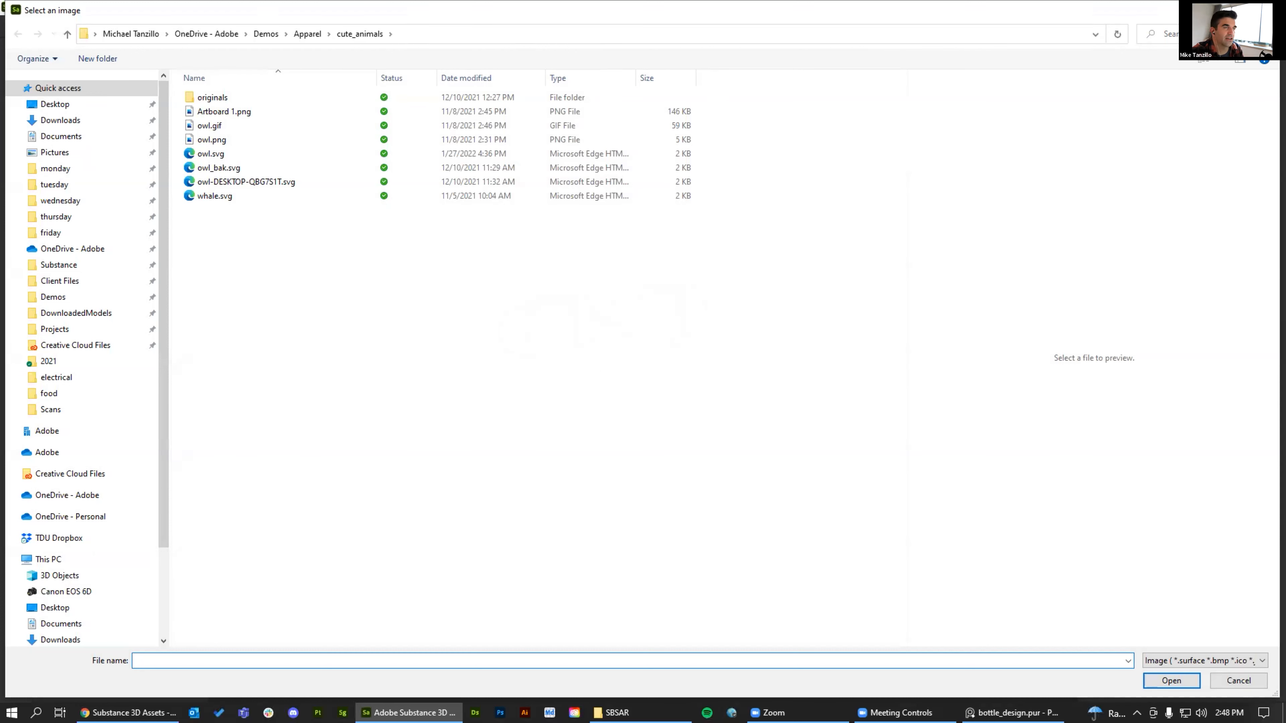
key(Escape)
right_click(1231, 357)
click(1234, 402)
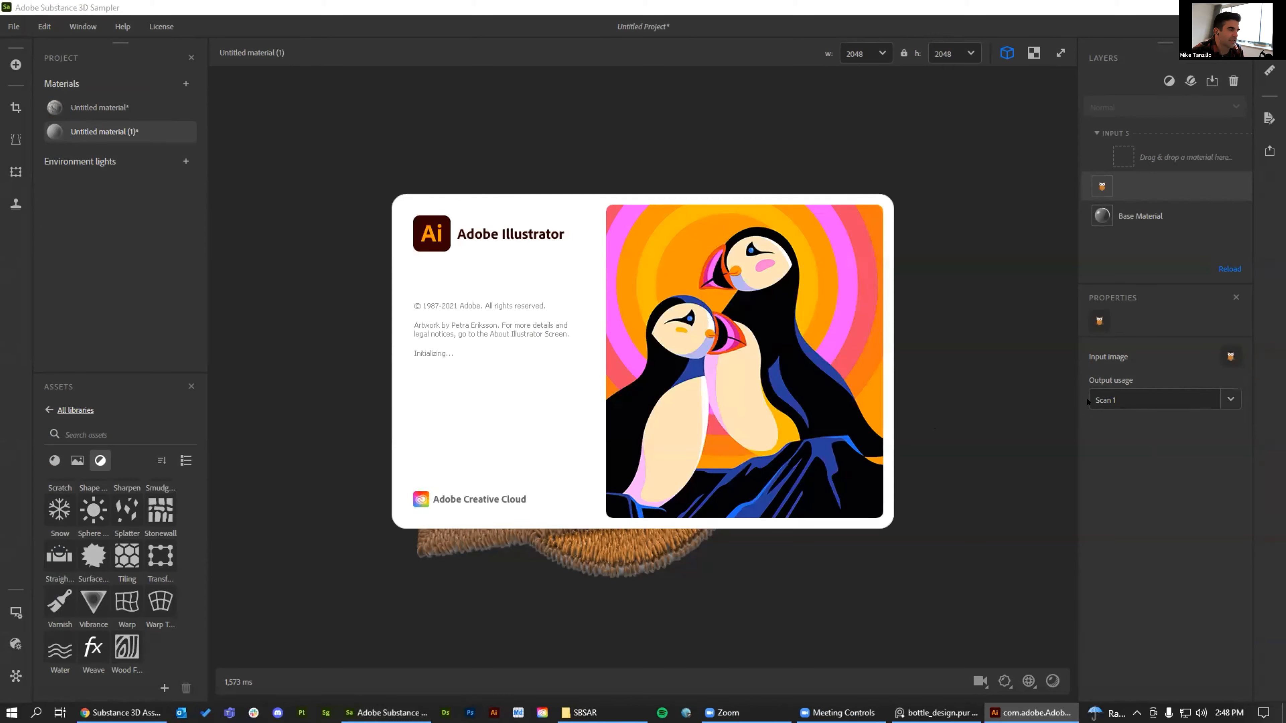
drag(922, 367, 909, 400)
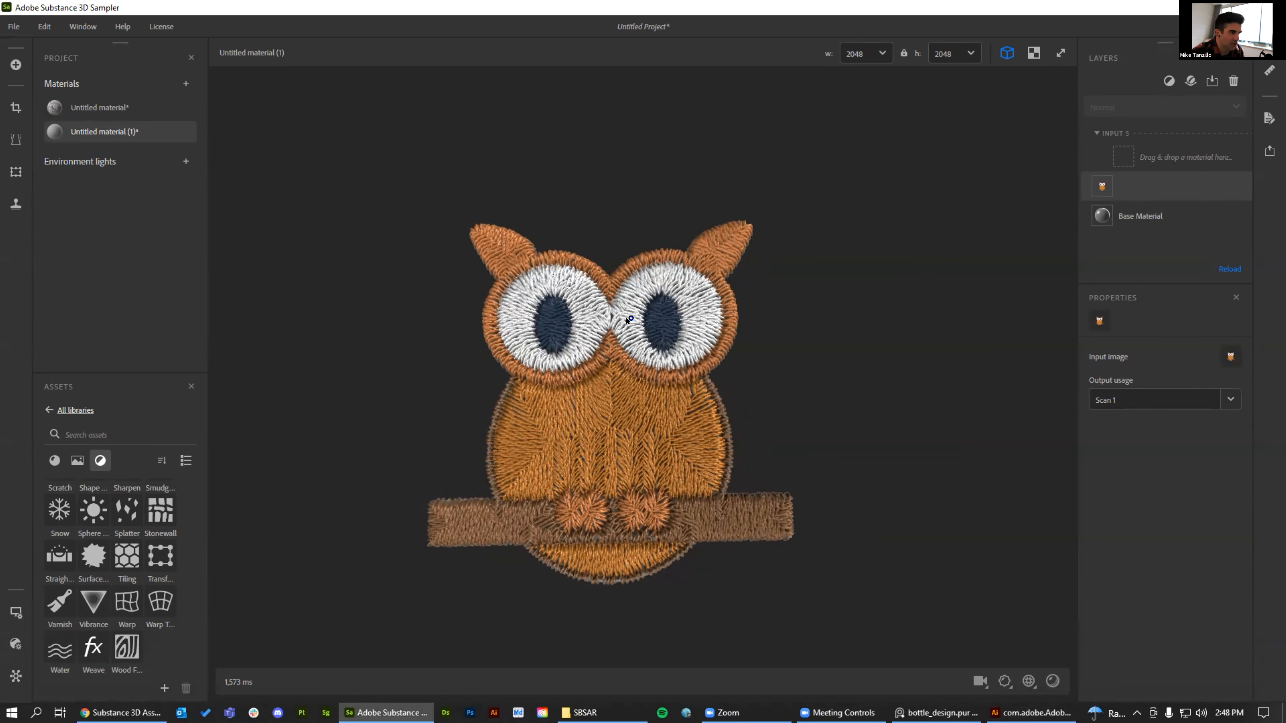
Set the Embroidery filter's thread length to 0.12, thread width to 0.85 and thread imperfections to 0.86
scroll(1128, 171, up, 5)
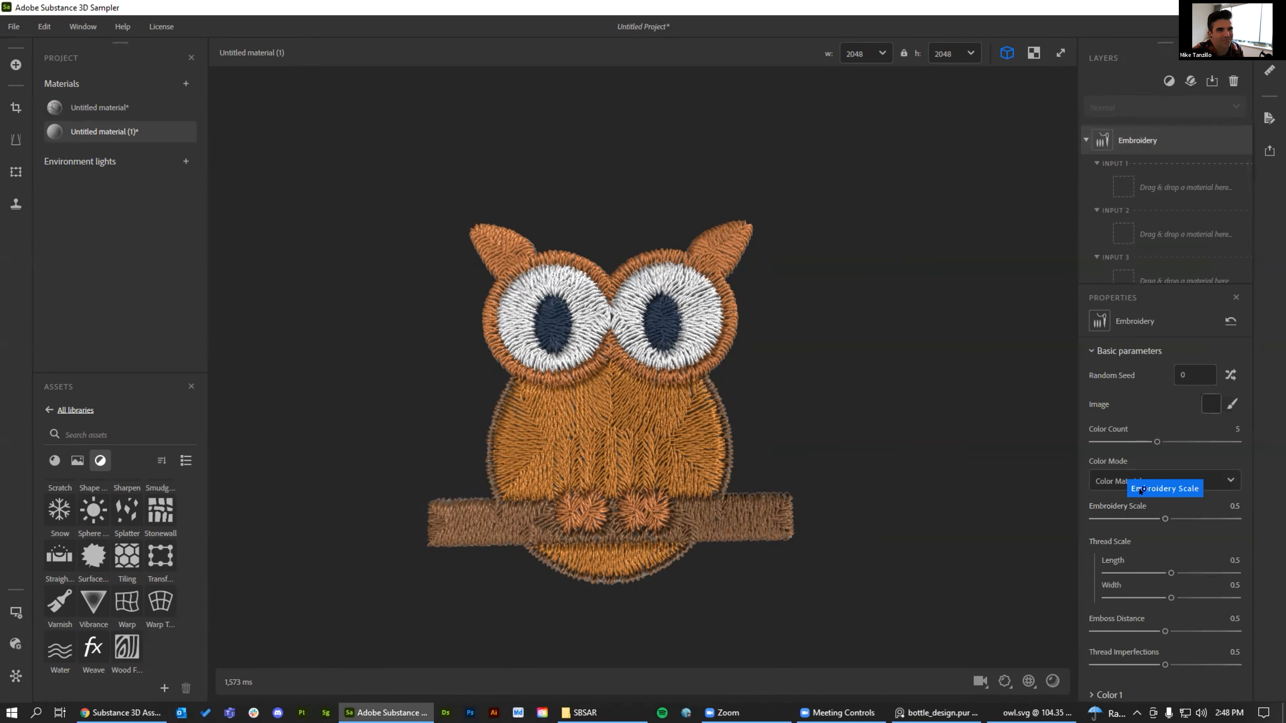
scroll(1139, 497, down, 2)
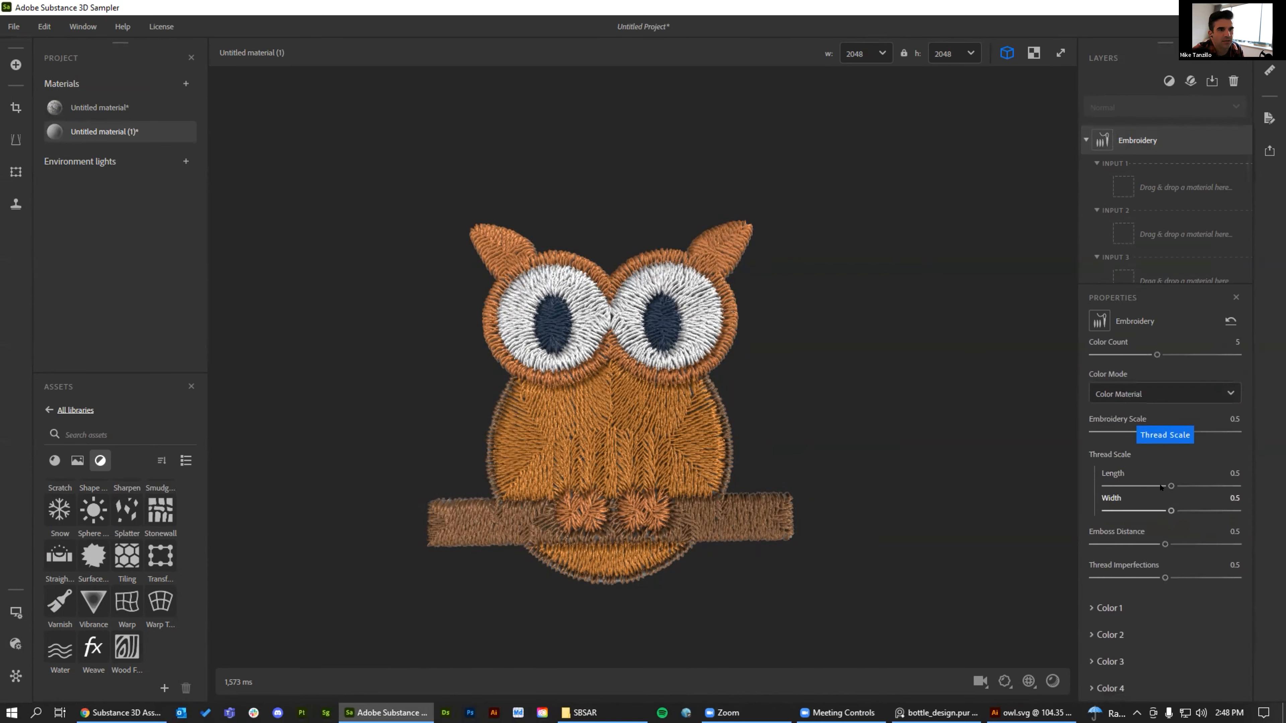
click(1119, 487)
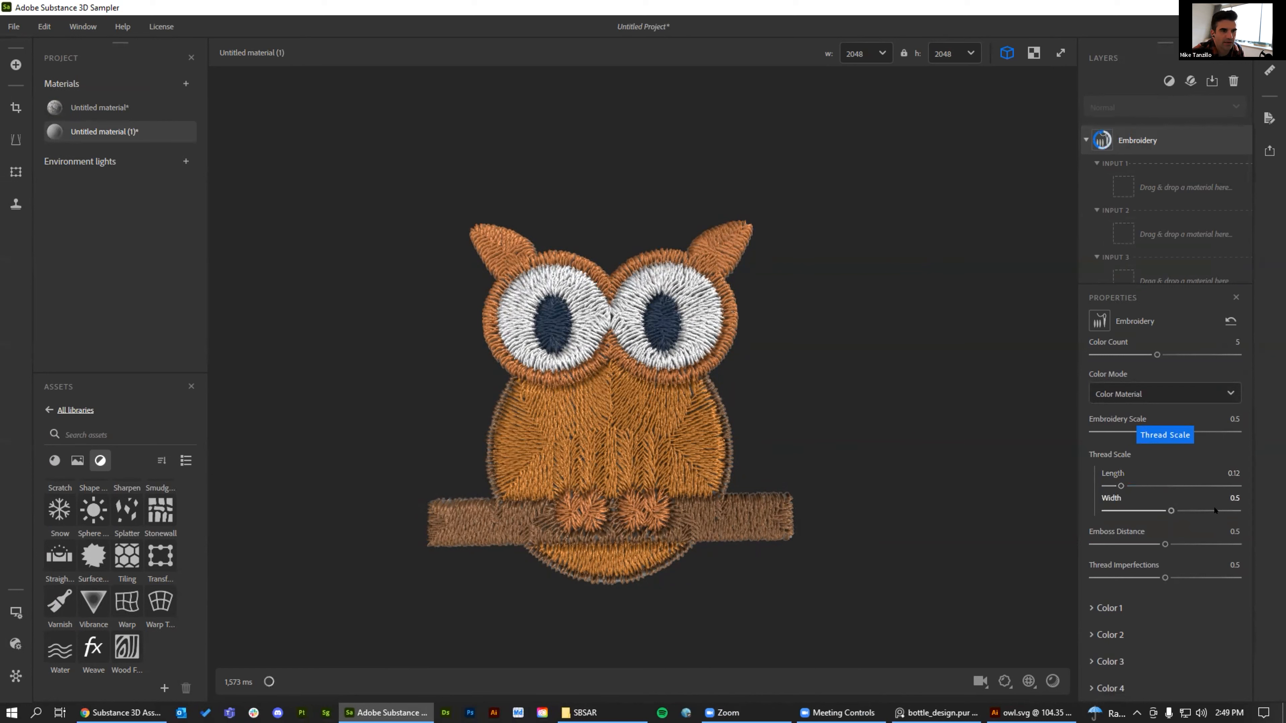
drag(1171, 511, 1217, 511)
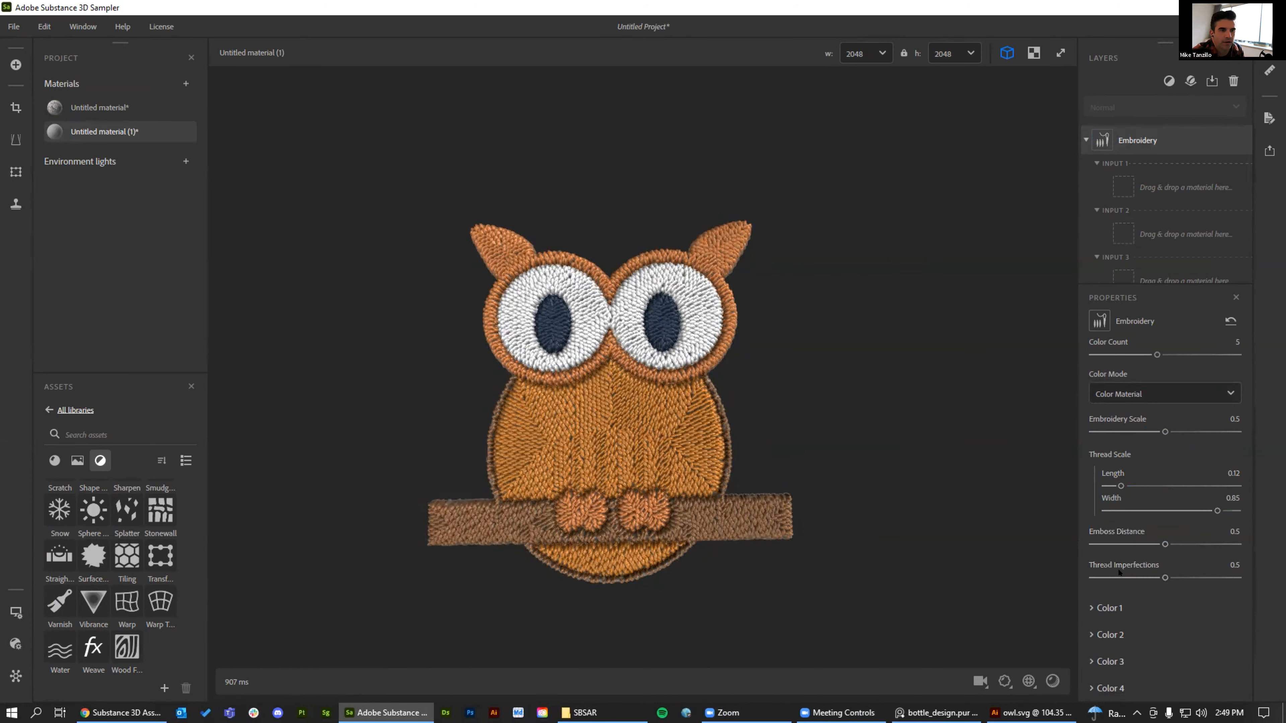
click(1216, 577)
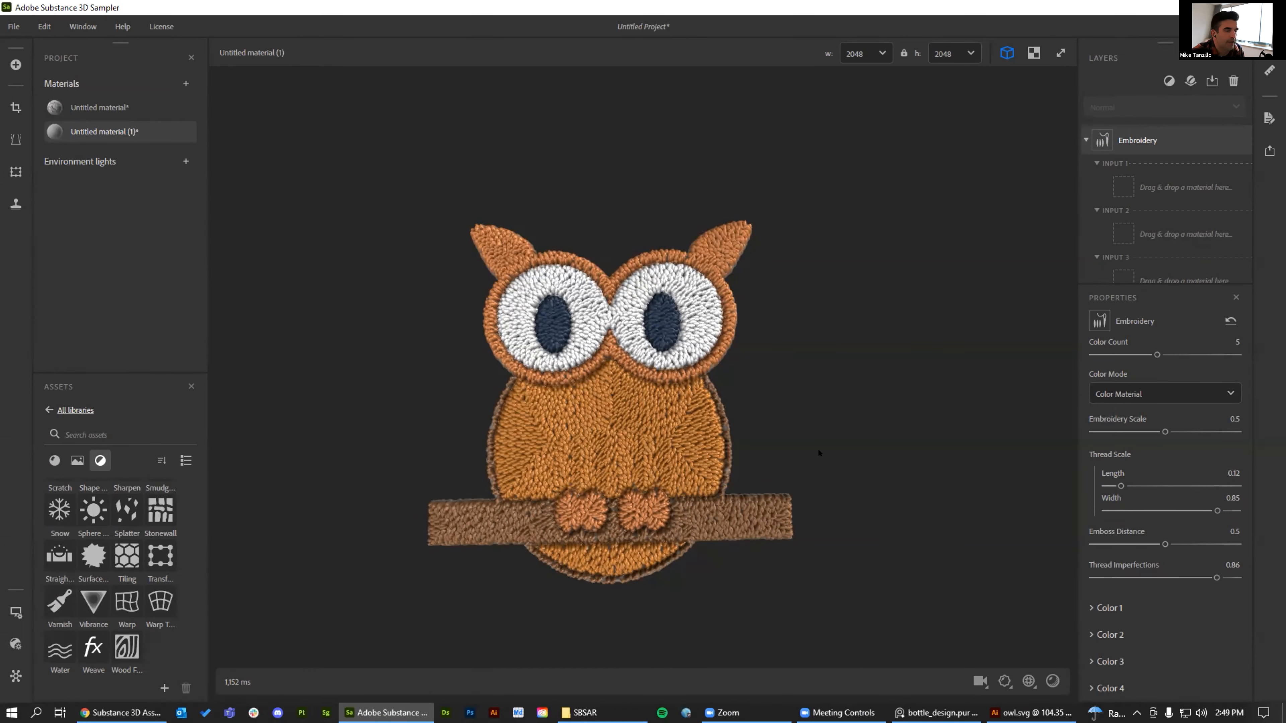
Switch to Illustrator, fit the owl artboard, place its window side by side with Sampler and widen the canvas area
click(1030, 713)
key(ctrl+0)
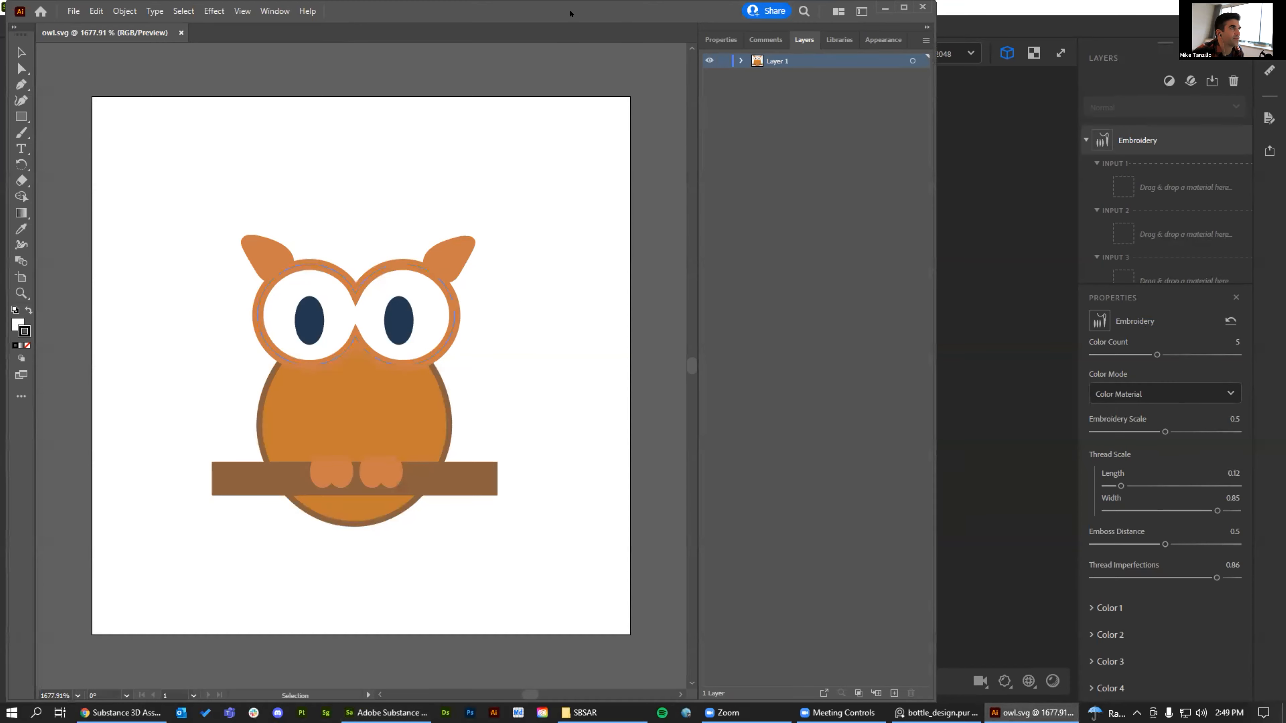
key(super+Left)
click(948, 297)
scroll(948, 298, down, 2)
middle_drag(948, 297, 980, 272)
click(177, 251)
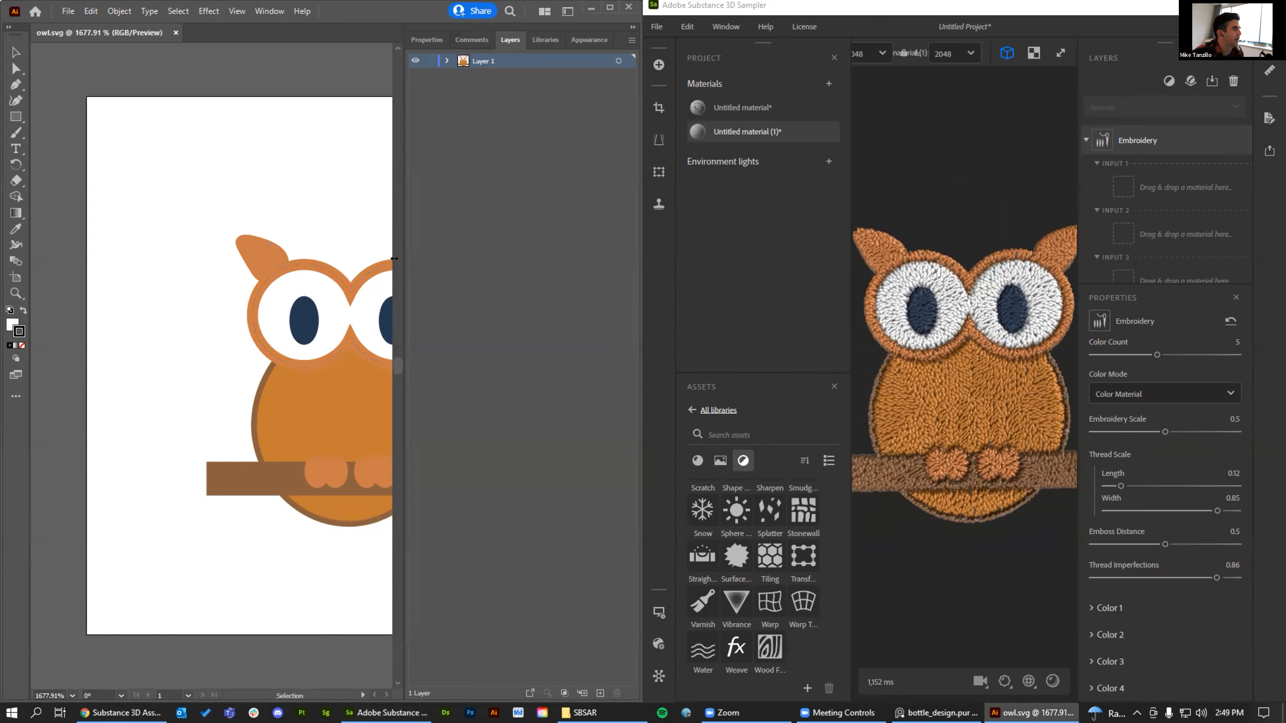
drag(393, 258, 480, 260)
Move both of the owl's pupils slightly up and to the left within the eyes and save owl.svg
click(394, 320)
shift+click(314, 324)
drag(313, 324, 330, 316)
key(ctrl+s)
drag(340, 323, 301, 314)
key(ctrl+s)
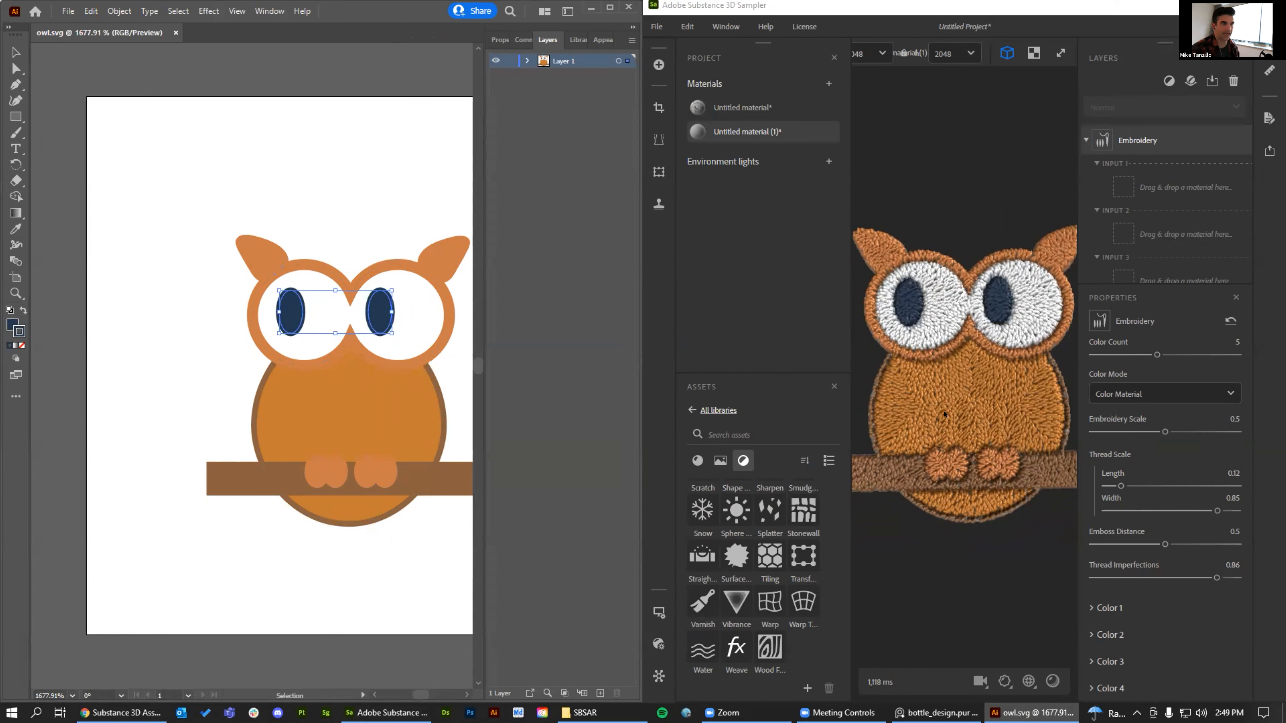
click(261, 154)
Draw a small yellow beak between the owl's eyes with the Curvature tool
click(16, 100)
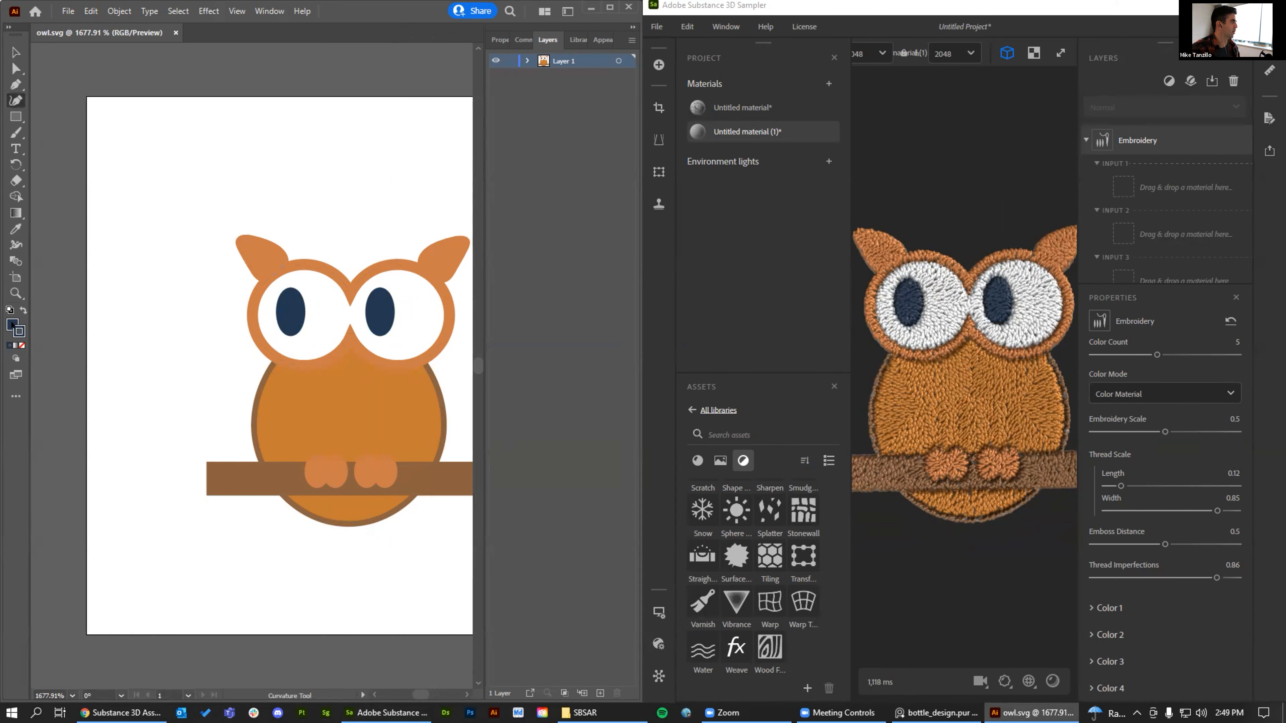
key(F6)
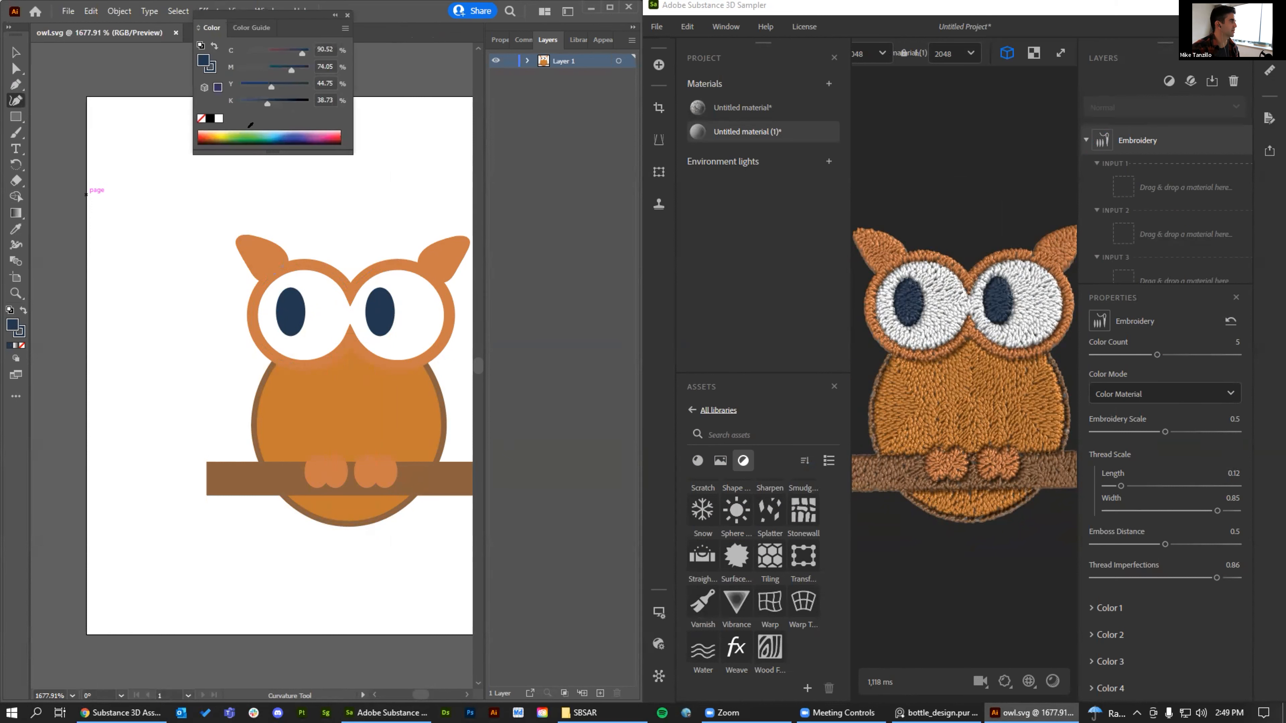
click(222, 135)
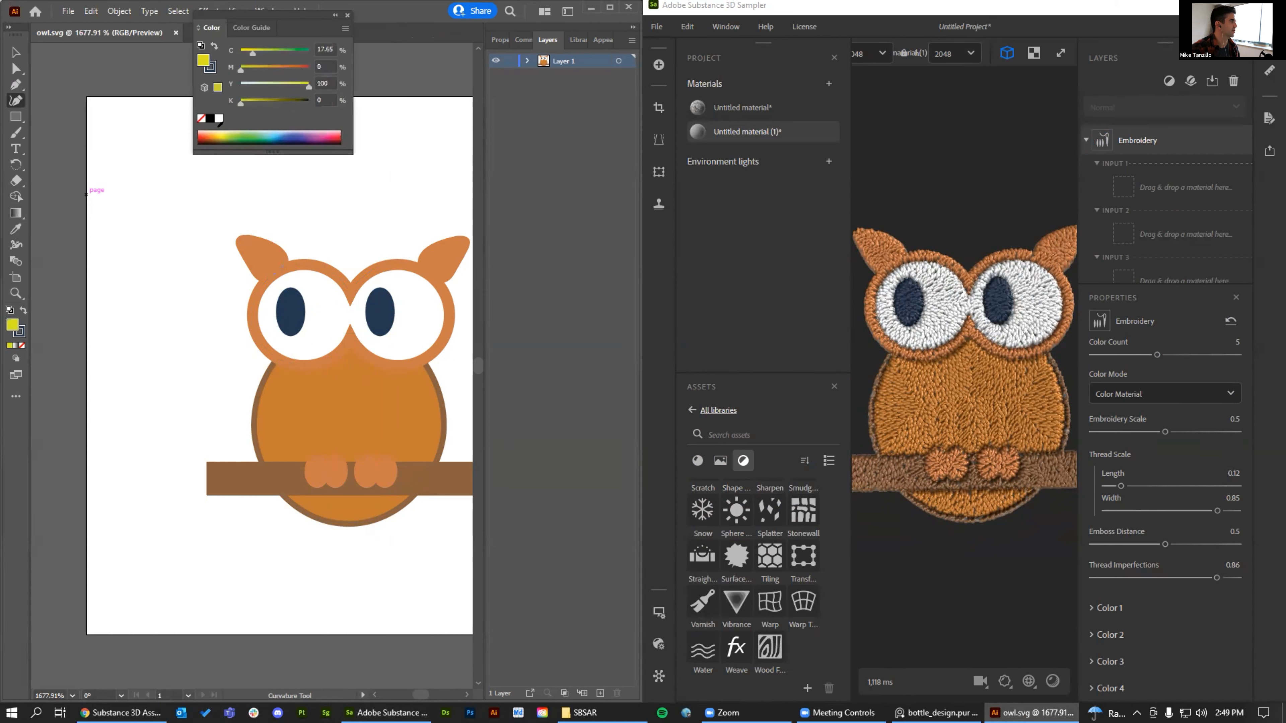
click(347, 15)
click(350, 323)
click(339, 341)
click(360, 340)
click(350, 324)
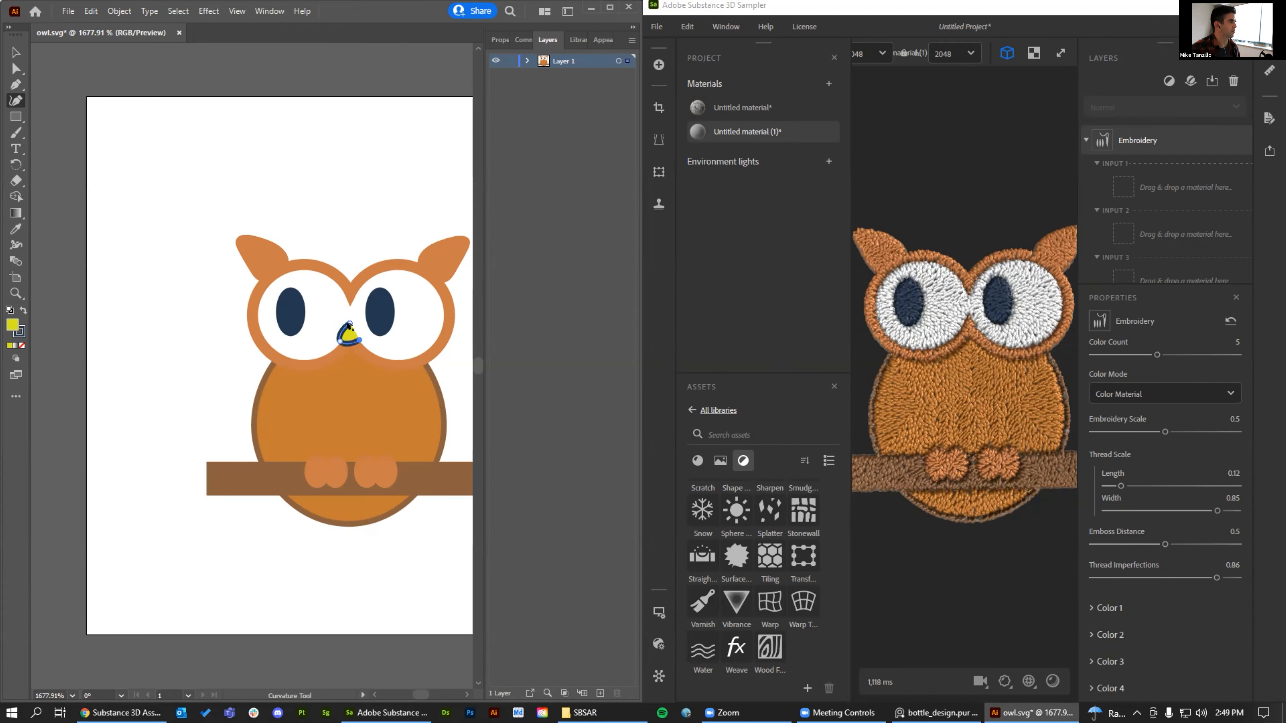
click(349, 321)
Remove the beak's stroke while keeping its yellow fill, and save owl.svg
key(slash)
click(10, 346)
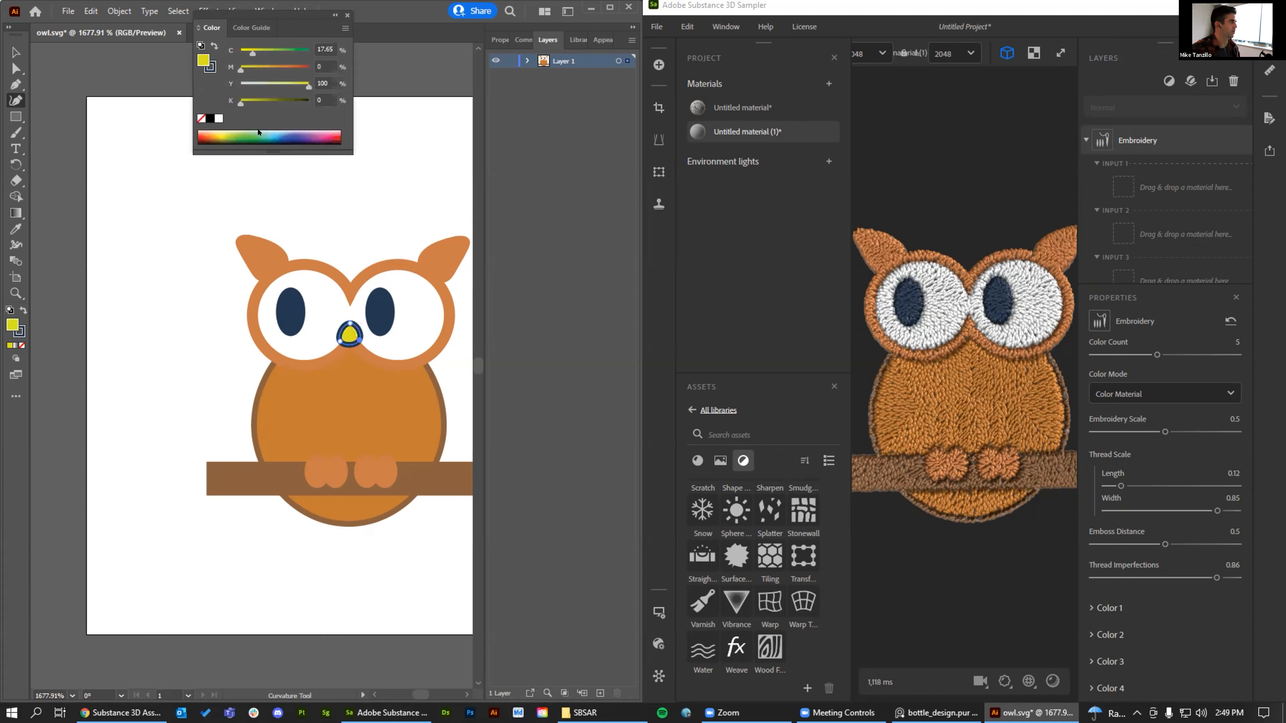
click(23, 310)
click(21, 346)
click(24, 310)
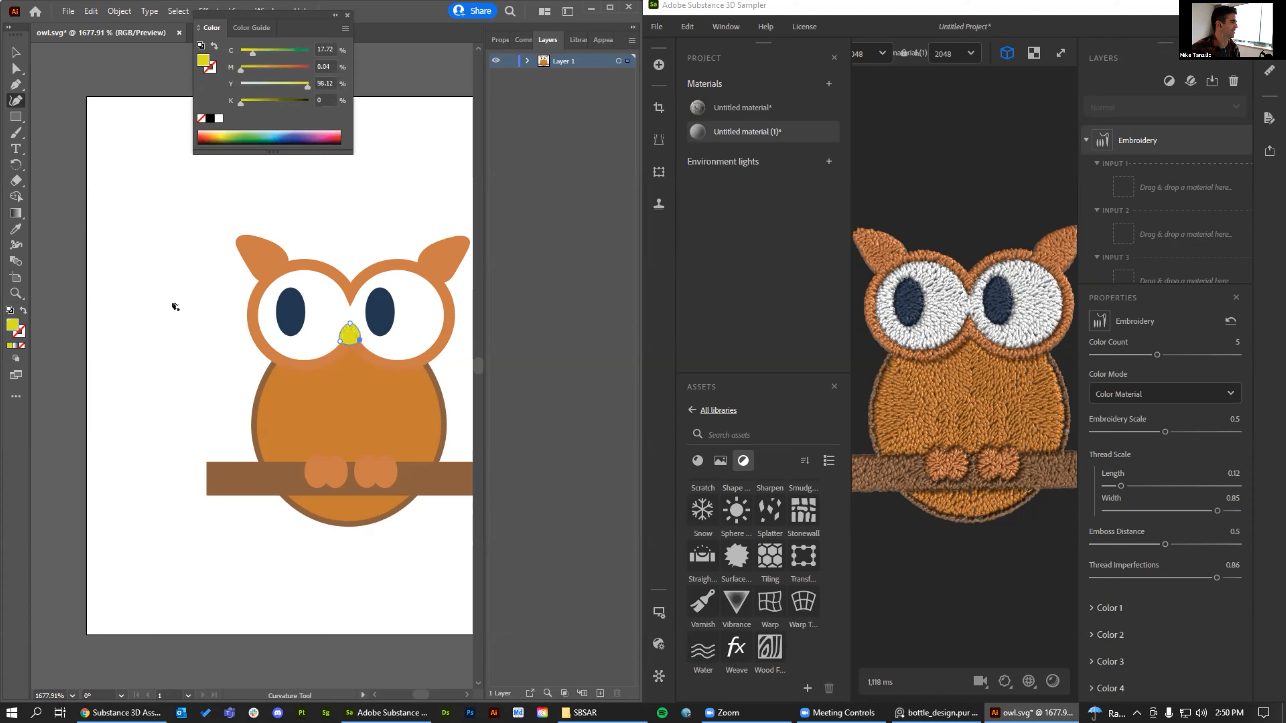
key(v)
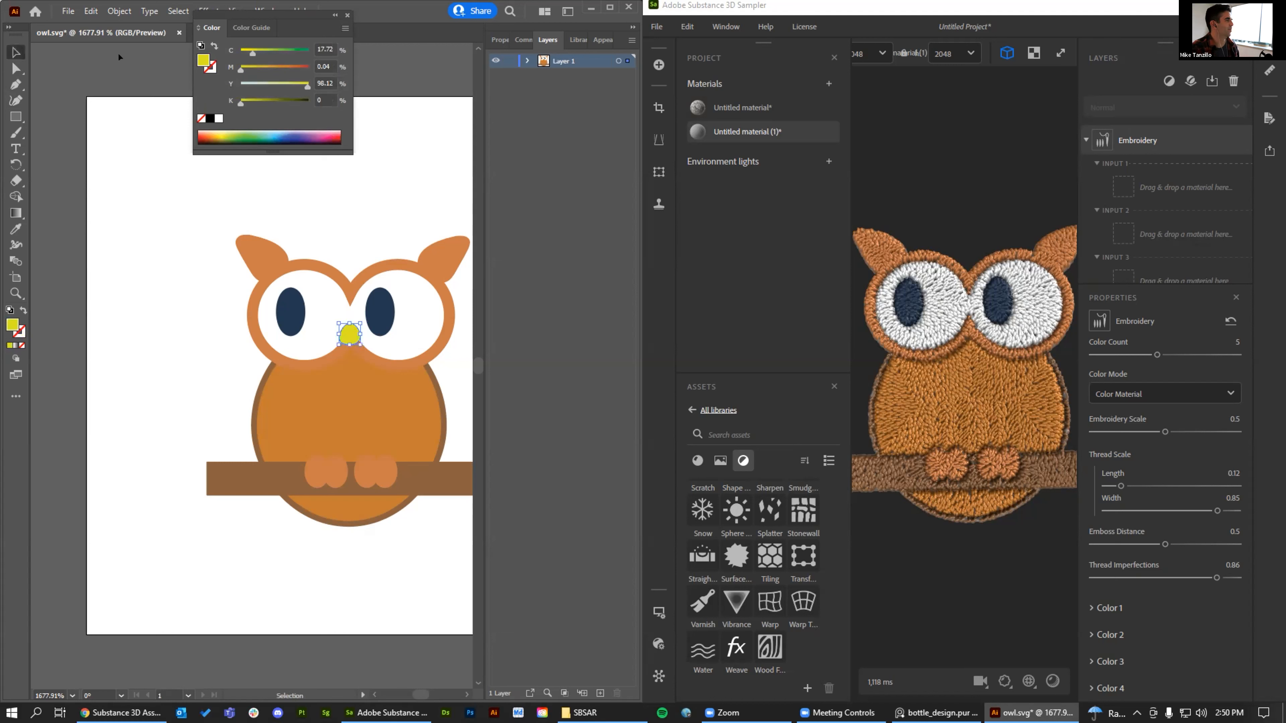
key(ctrl+s)
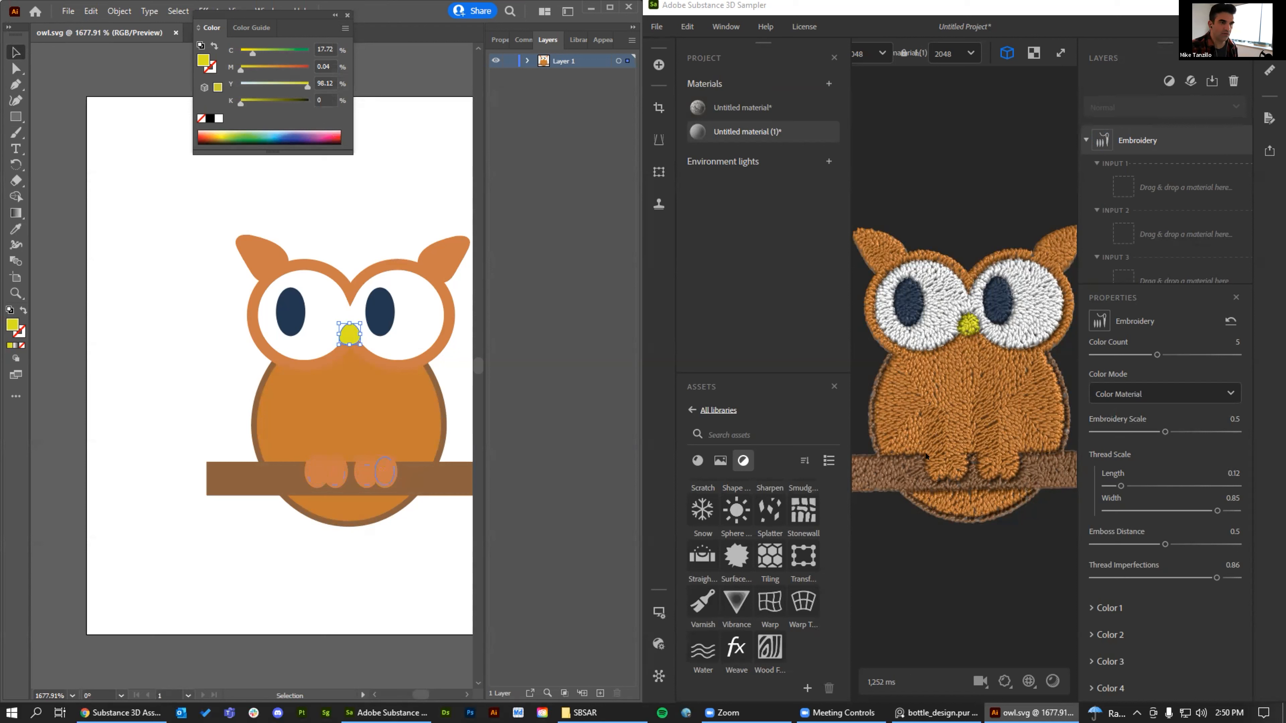
Set the Embroidery filter's color count to 7 in Sampler and maximize the Sampler window
click(1237, 342)
text(7)
key(Return)
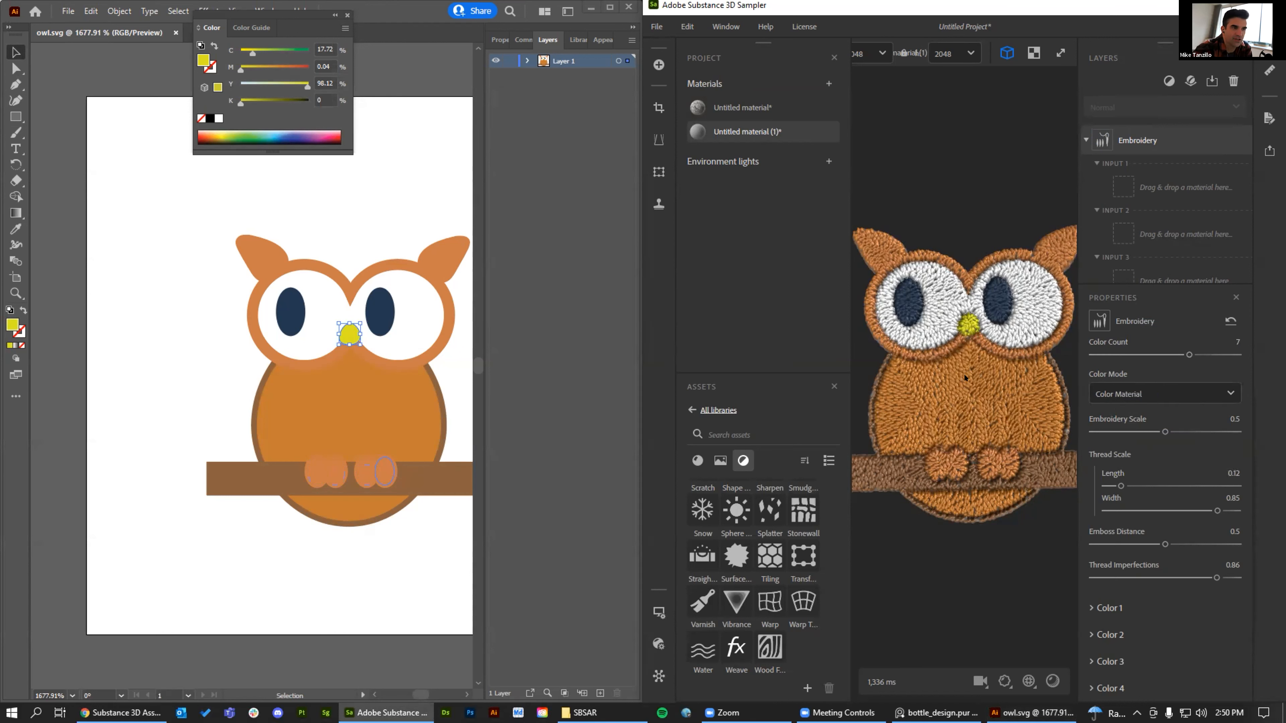
click(1251, 6)
scroll(775, 343, down, 8)
scroll(786, 333, up, 5)
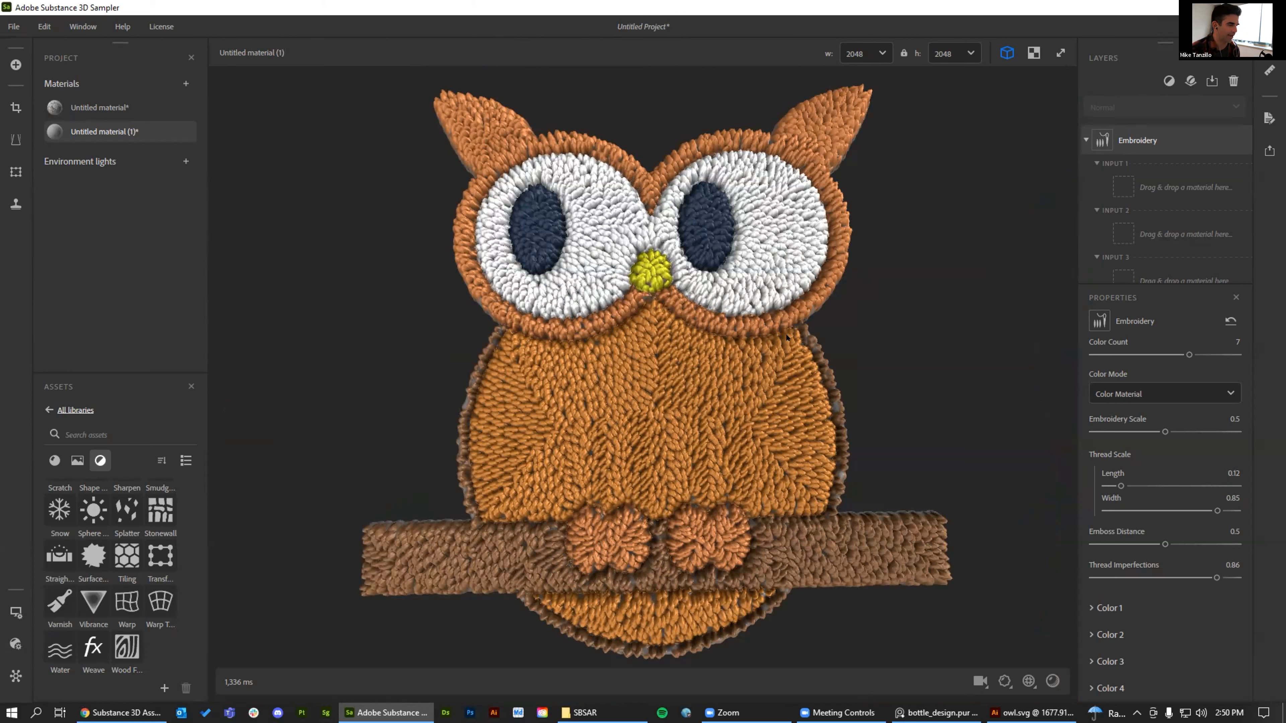
Switch to File Explorer and browse the Gallery folder under OneDrive - Adobe
click(582, 712)
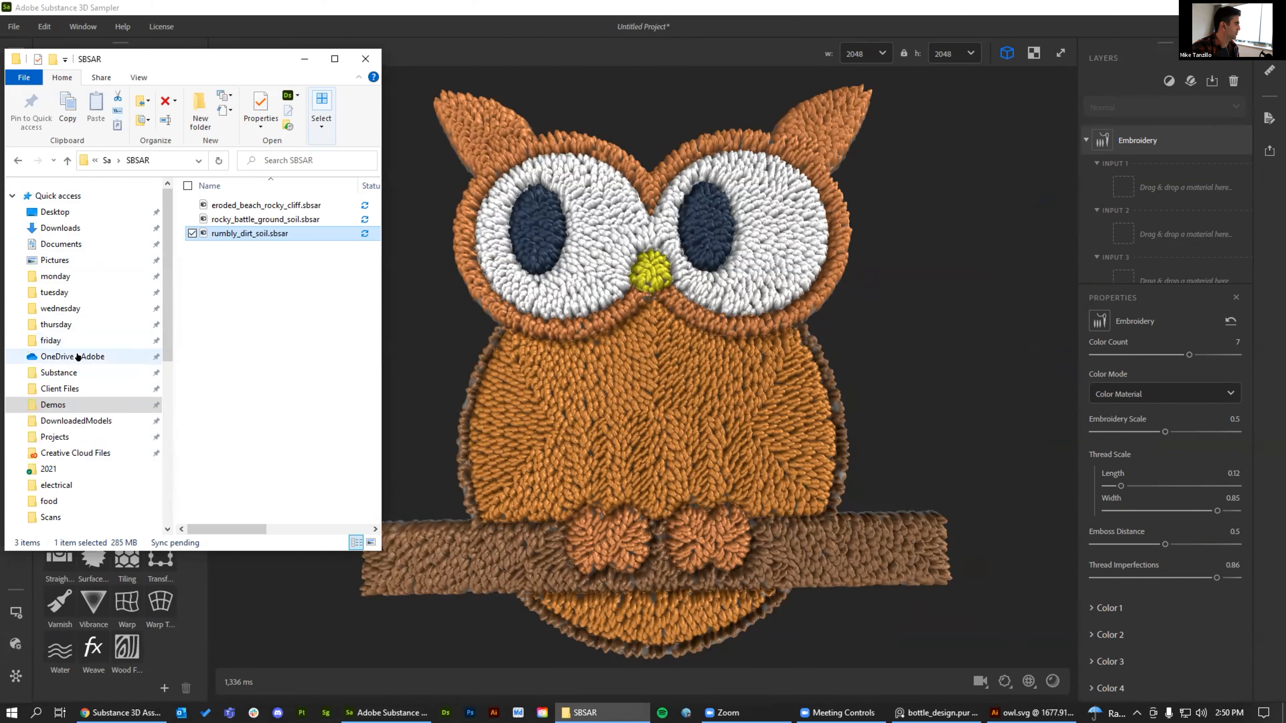
click(66, 356)
double_click(225, 317)
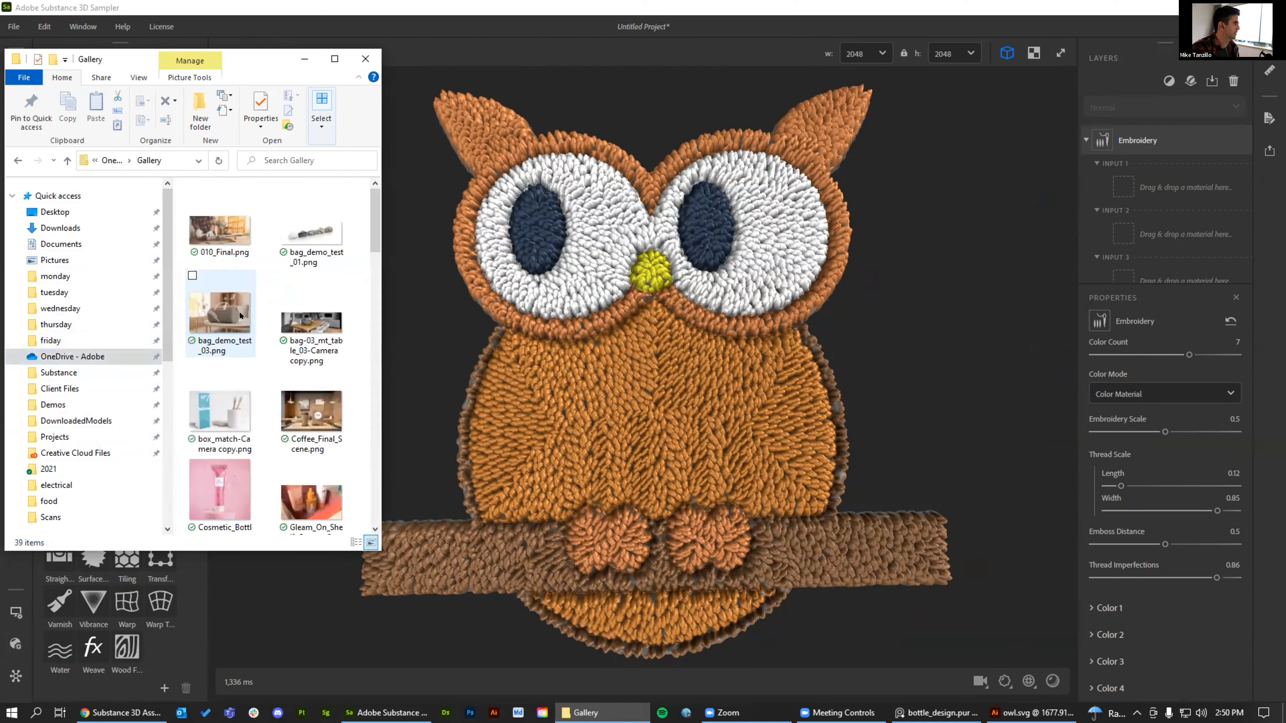
scroll(246, 306, down, 6)
scroll(268, 263, up, 3)
Select the group of hi-top shoe renders, from the living room image through the third JPG close-up
click(314, 237)
scroll(248, 473, down, 6)
scroll(248, 385, up, 5)
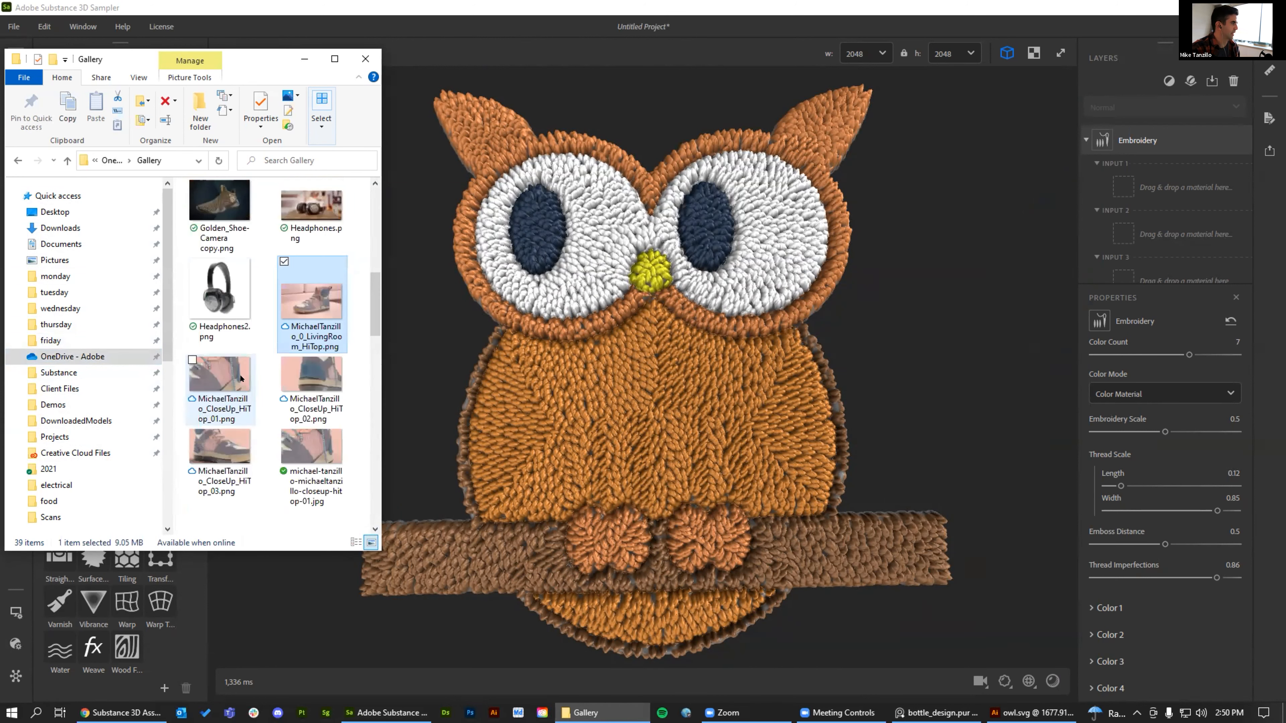
scroll(241, 378, down, 3)
shift+click(315, 359)
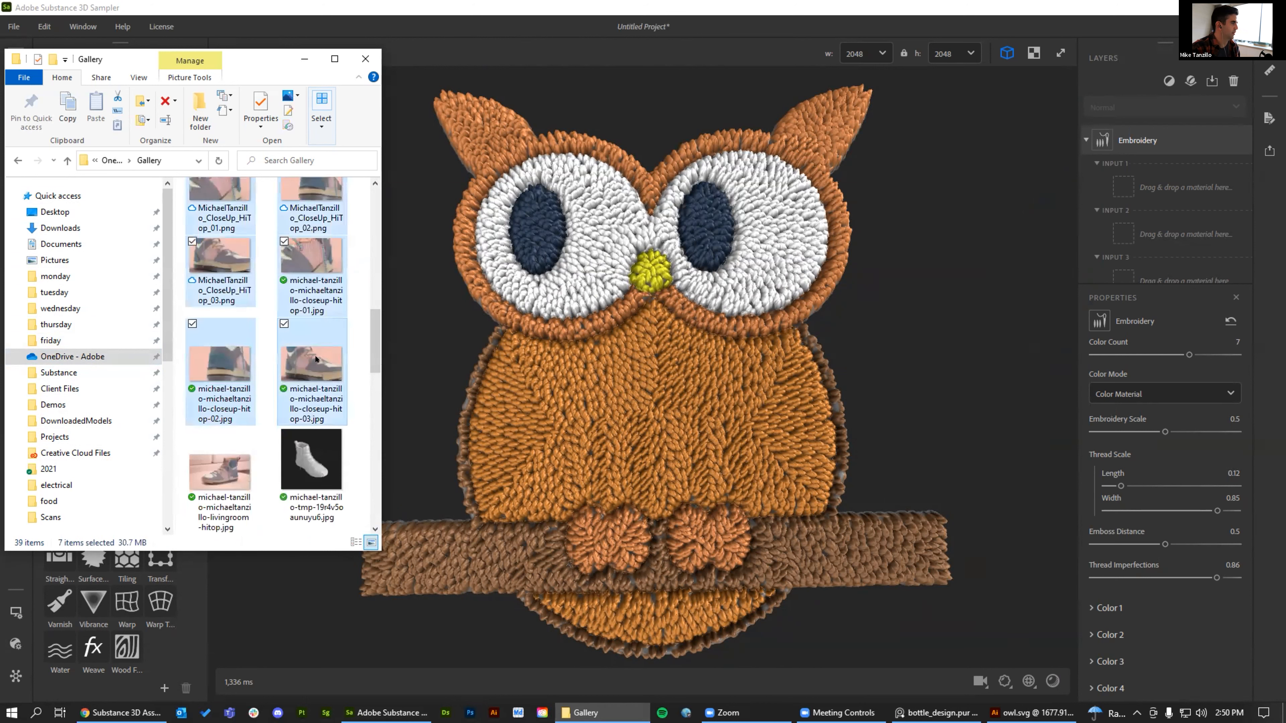
right_click(315, 359)
key(Escape)
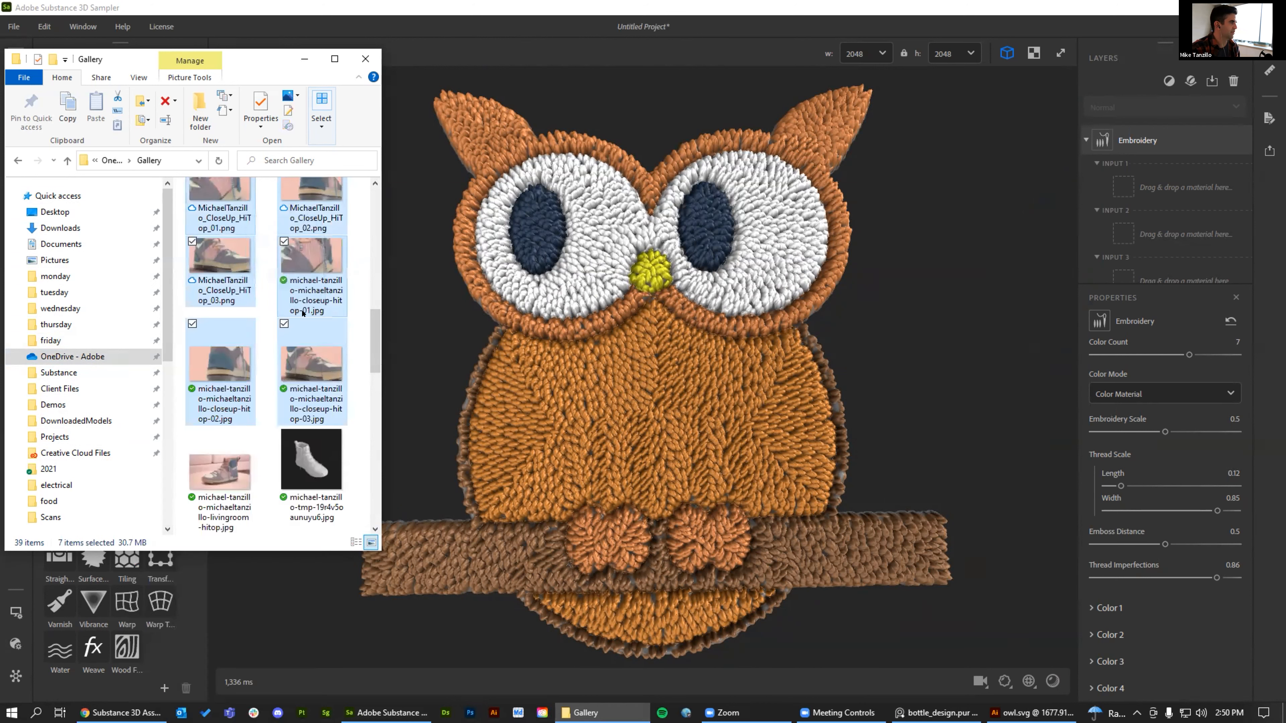
right_click(309, 345)
click(197, 229)
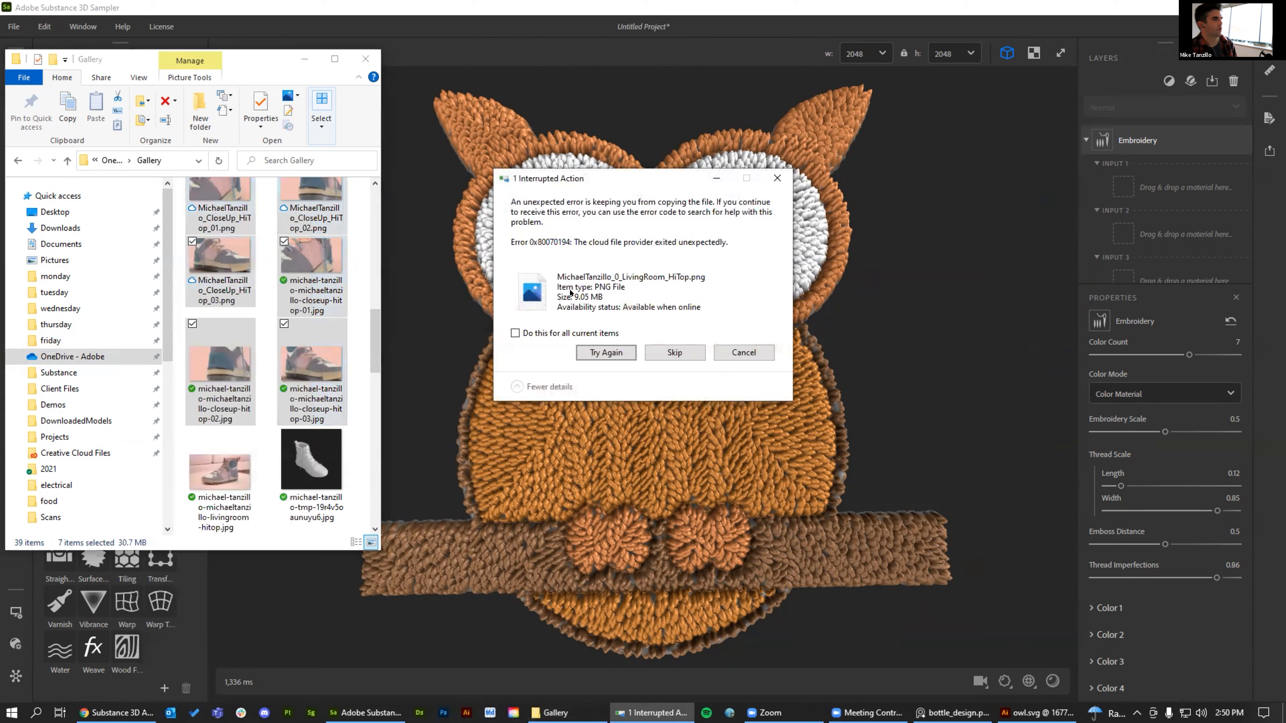
click(683, 353)
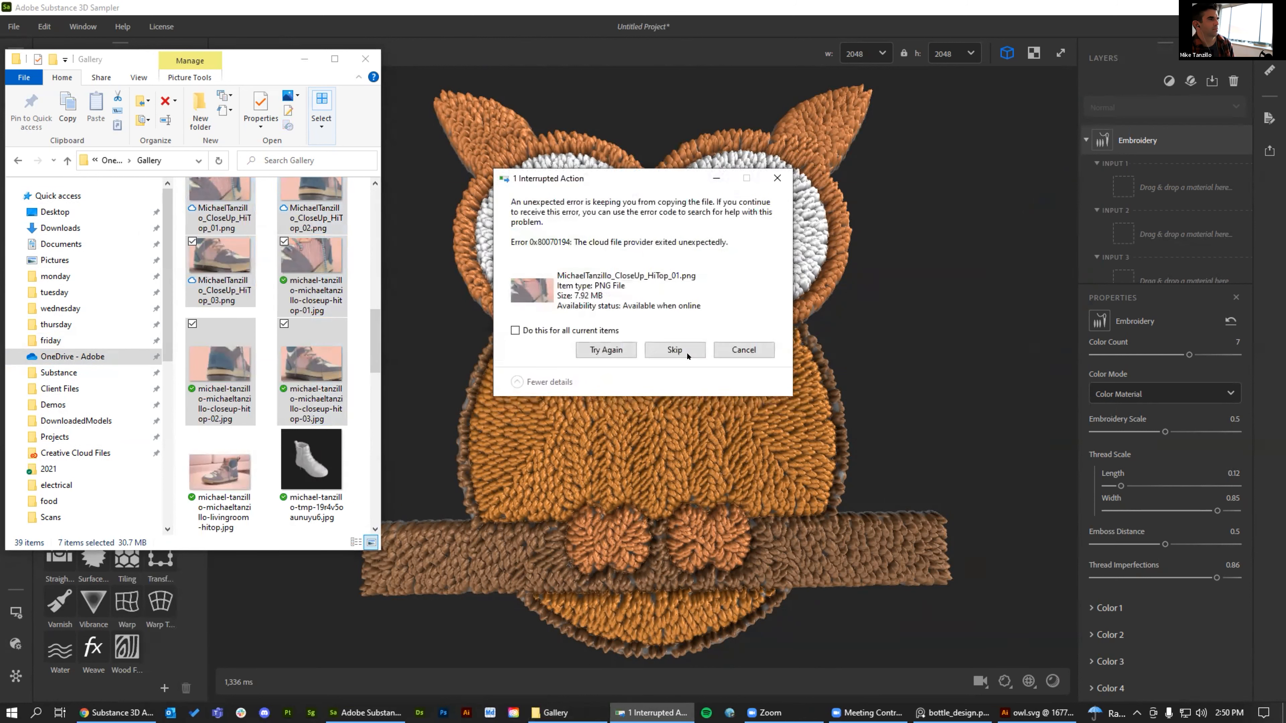
click(743, 350)
View the second hi-top close-up JPG, then close the image and the Gallery folder window
click(239, 487)
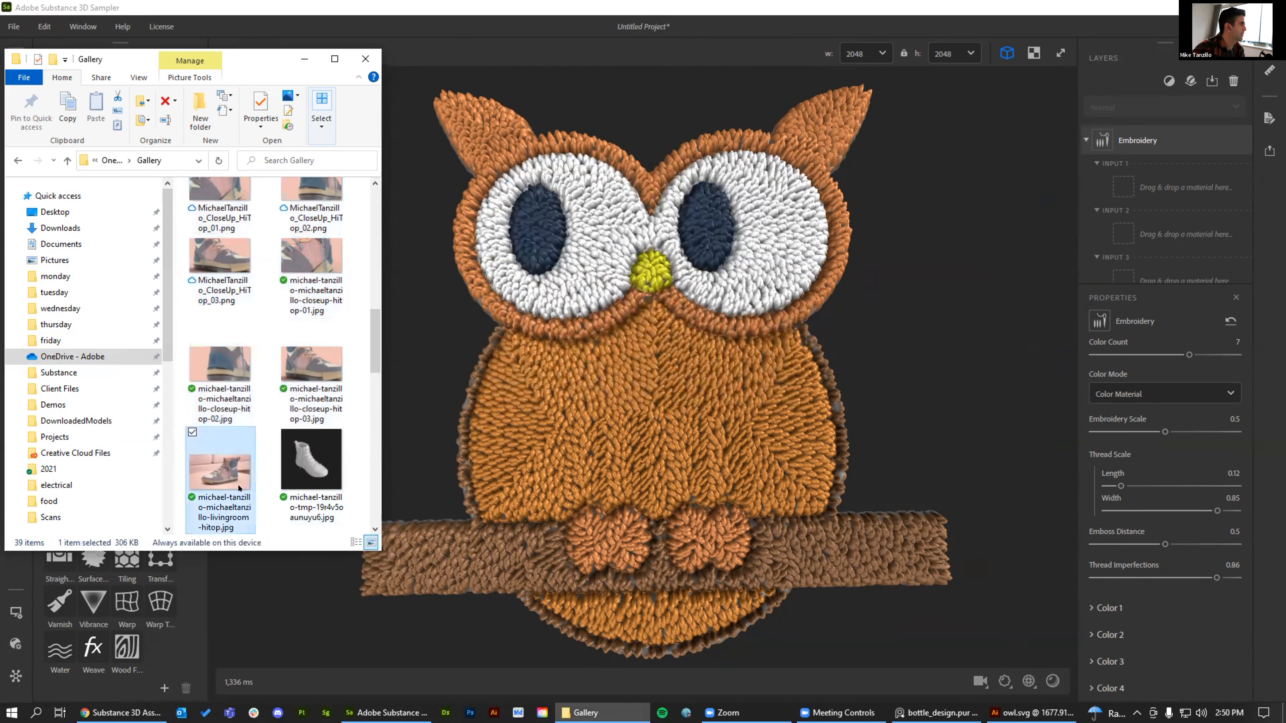
double_click(220, 365)
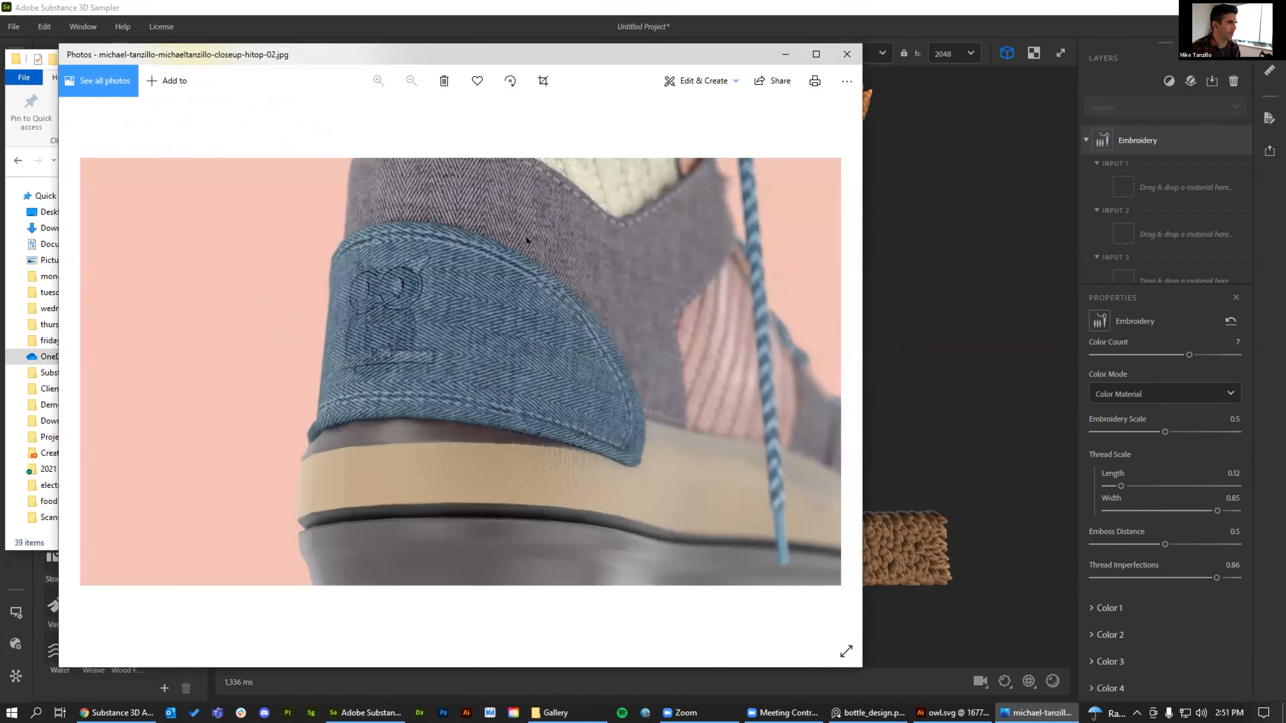
click(846, 54)
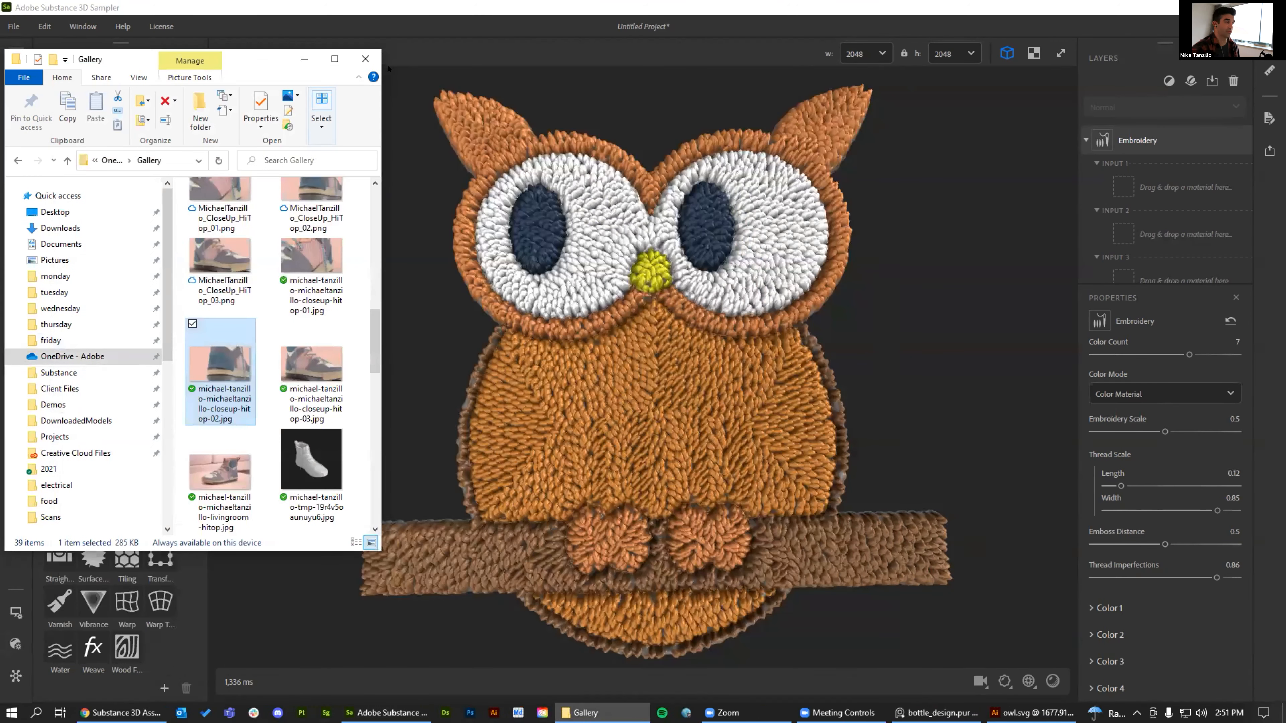
click(356, 59)
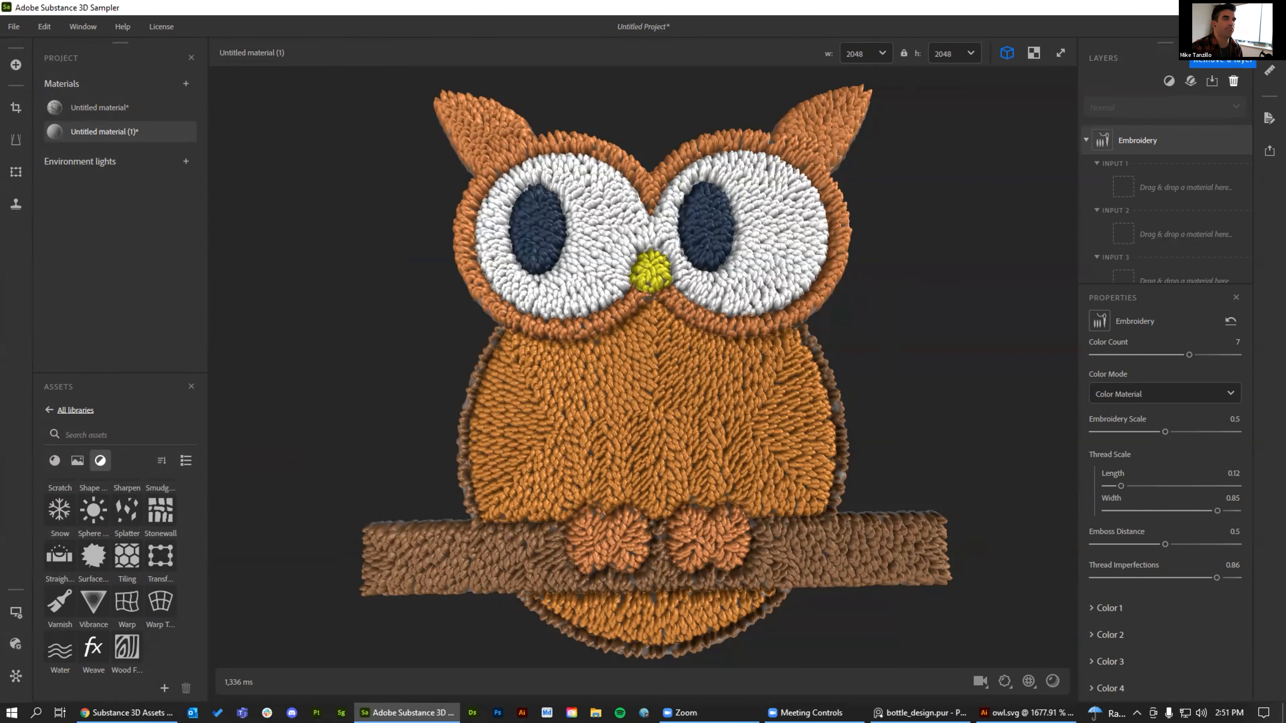
Close Substance 3D Sampler and launch Substance 3D Designer
click(1274, 8)
click(740, 393)
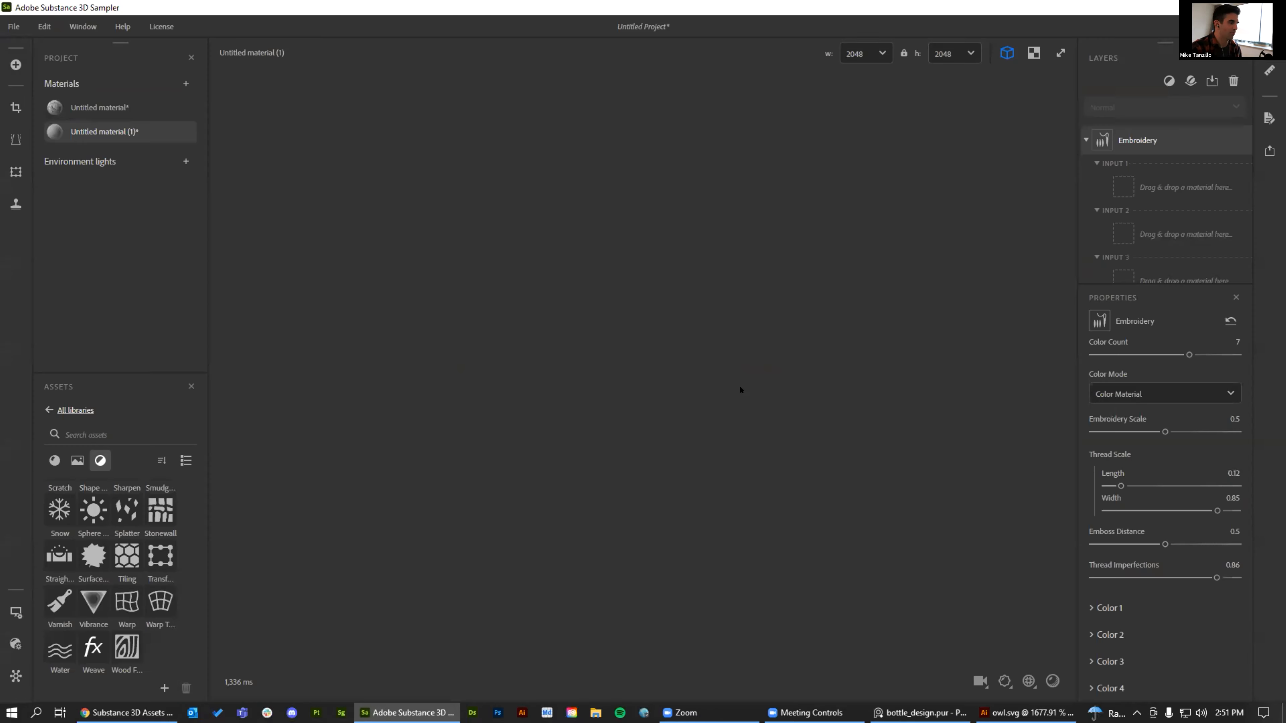
click(23, 711)
text(des)
key(Return)
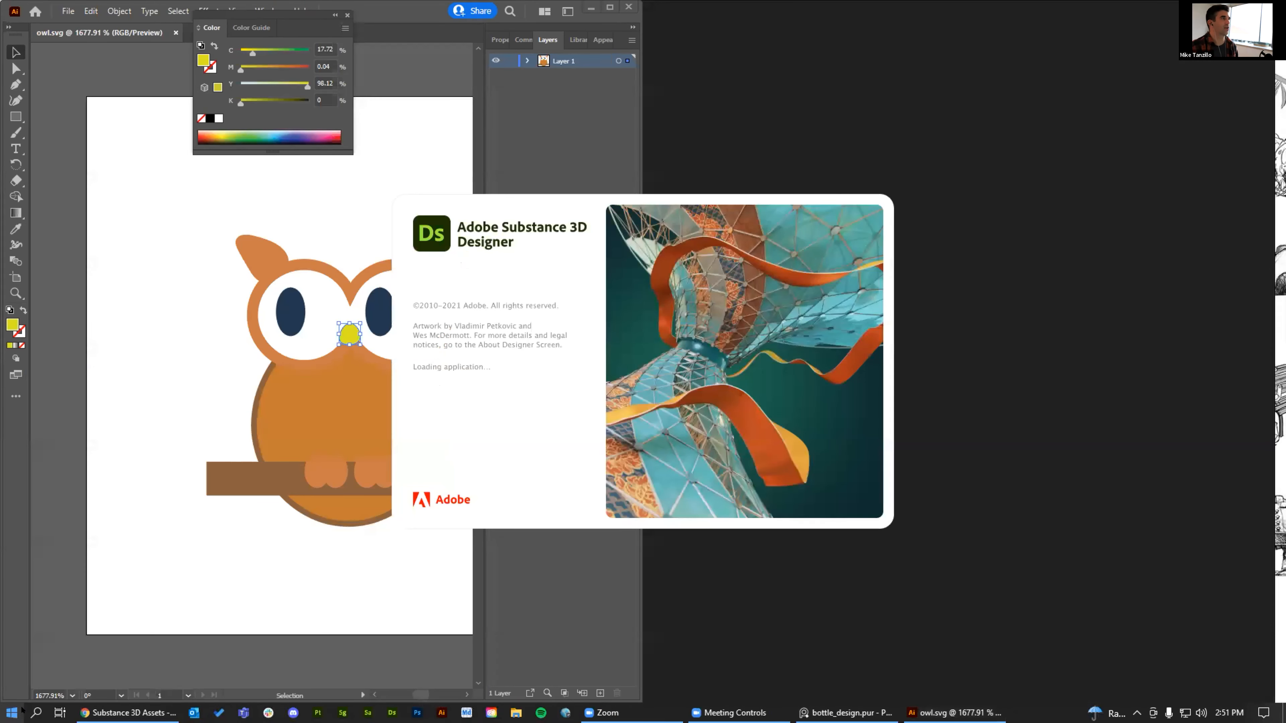
Close Illustrator and try to close the PureRef bottle_design.pur reference board
click(628, 7)
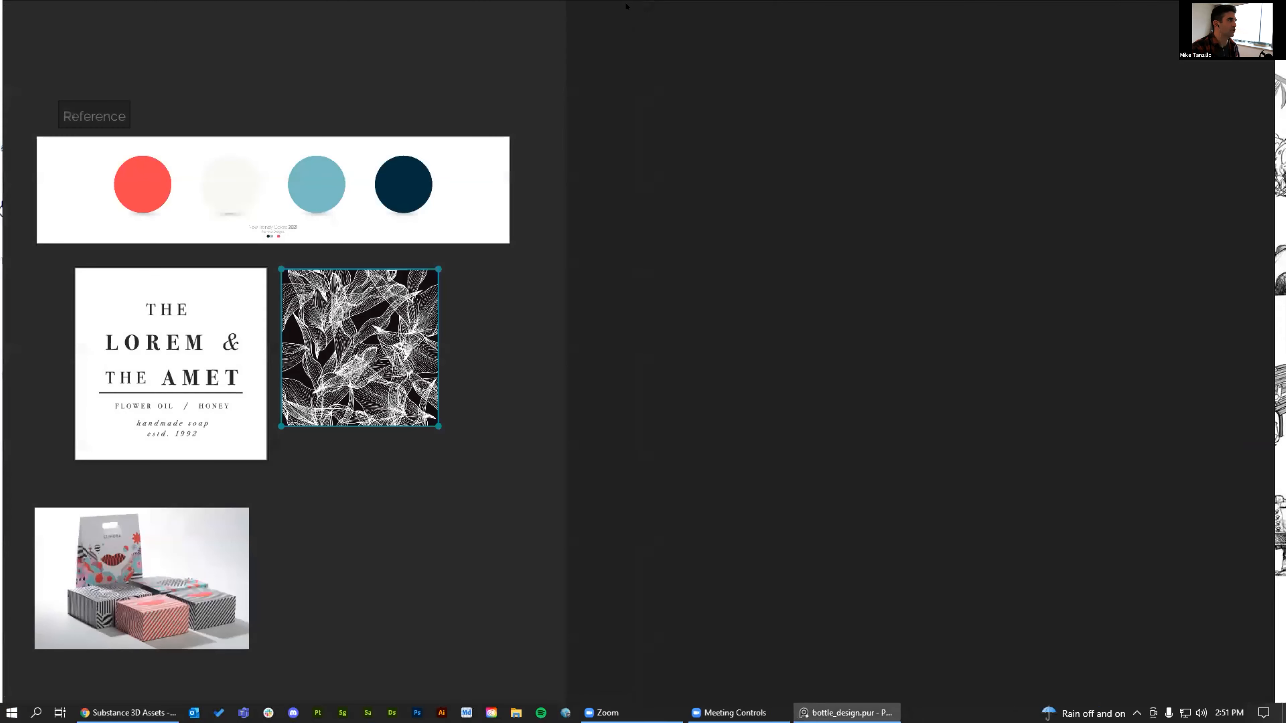
right_click(604, 35)
click(667, 306)
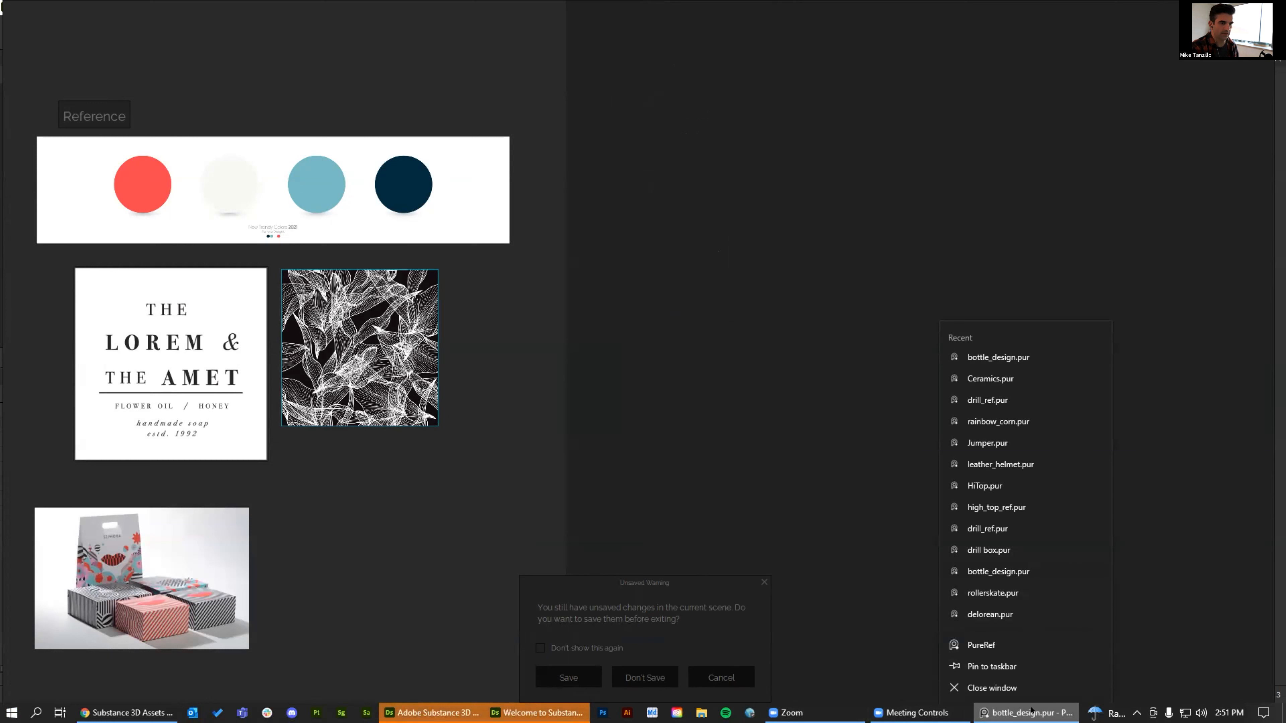
click(992, 688)
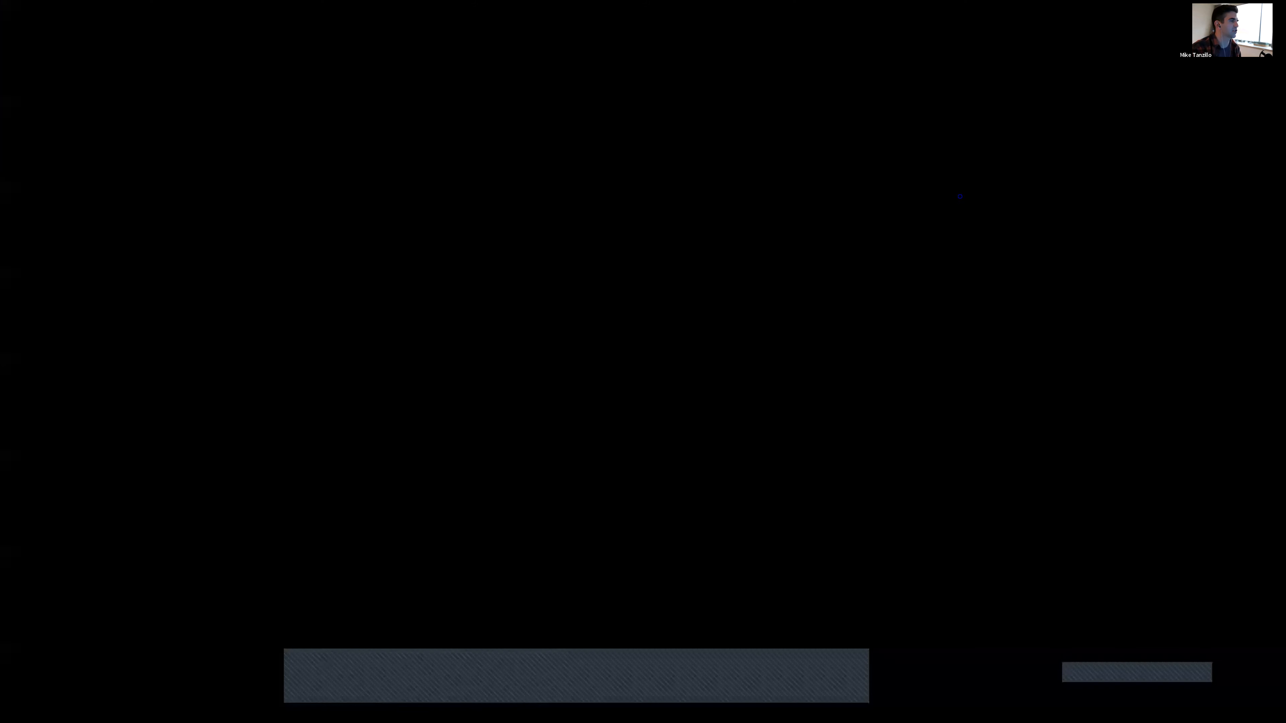
End the PureRef task through Task Manager, and dismiss Designer's welcome window
click(565, 413)
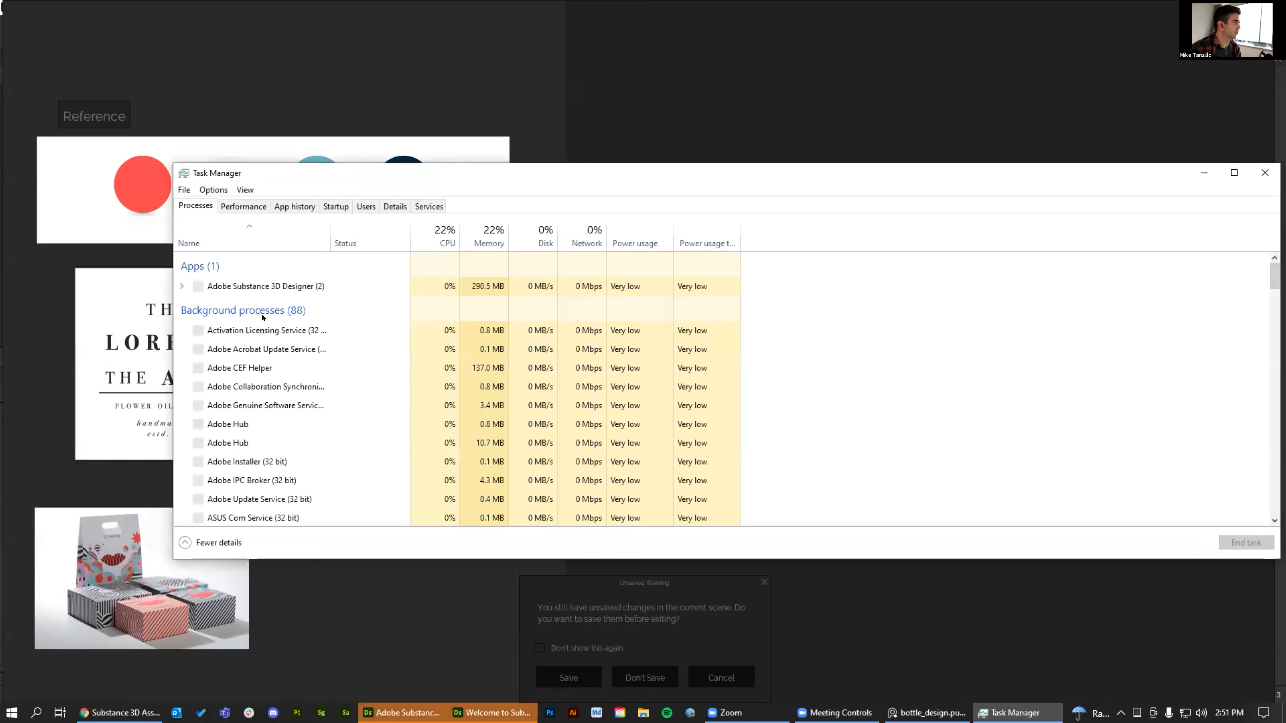
click(250, 342)
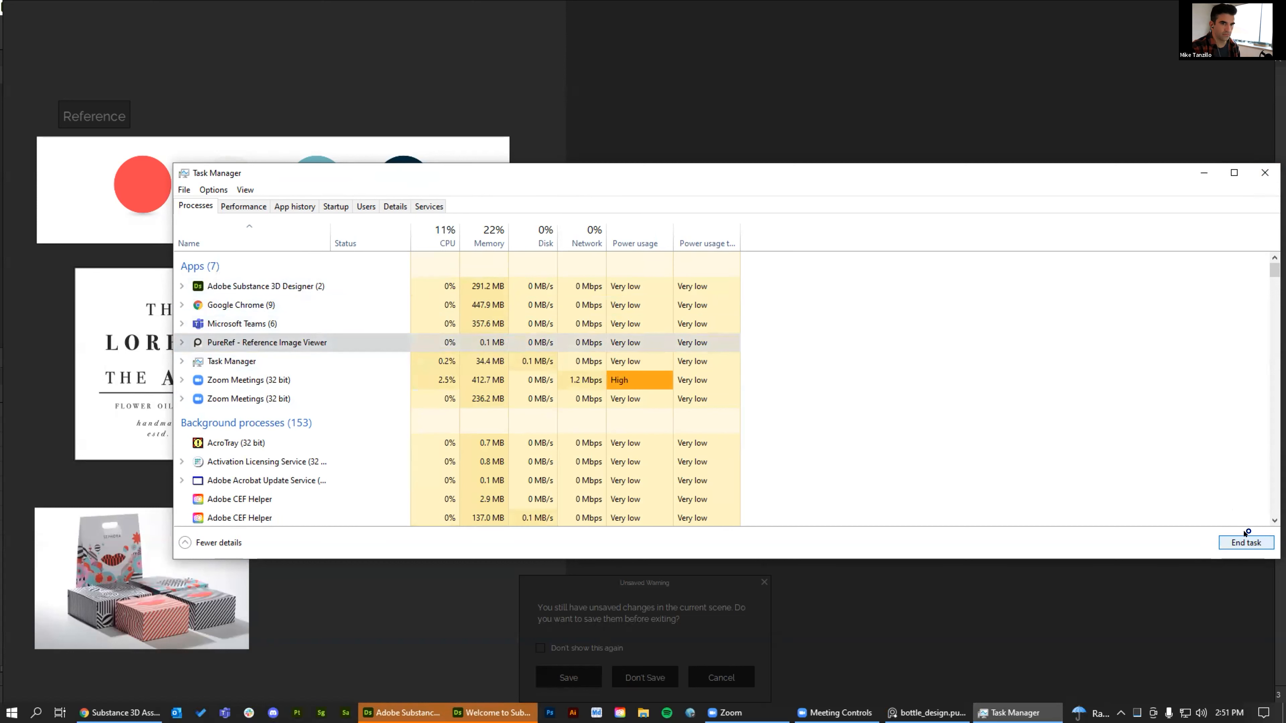
click(1246, 541)
click(1265, 173)
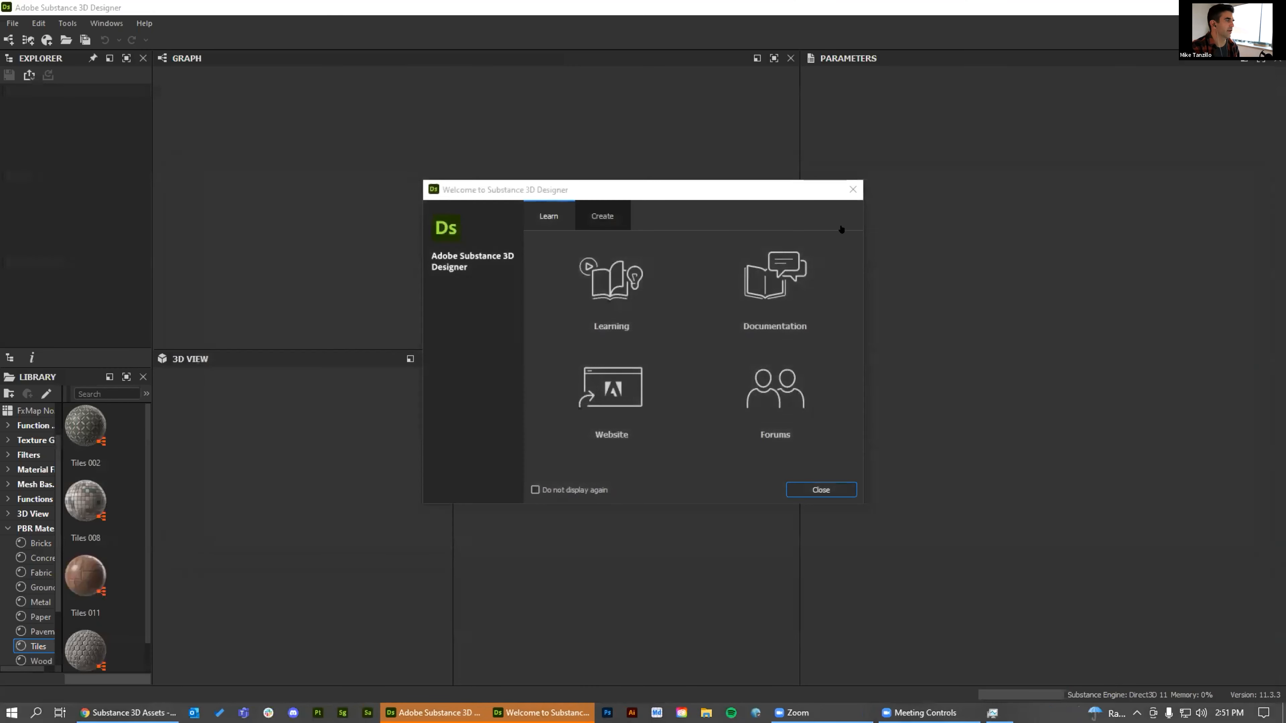
click(853, 189)
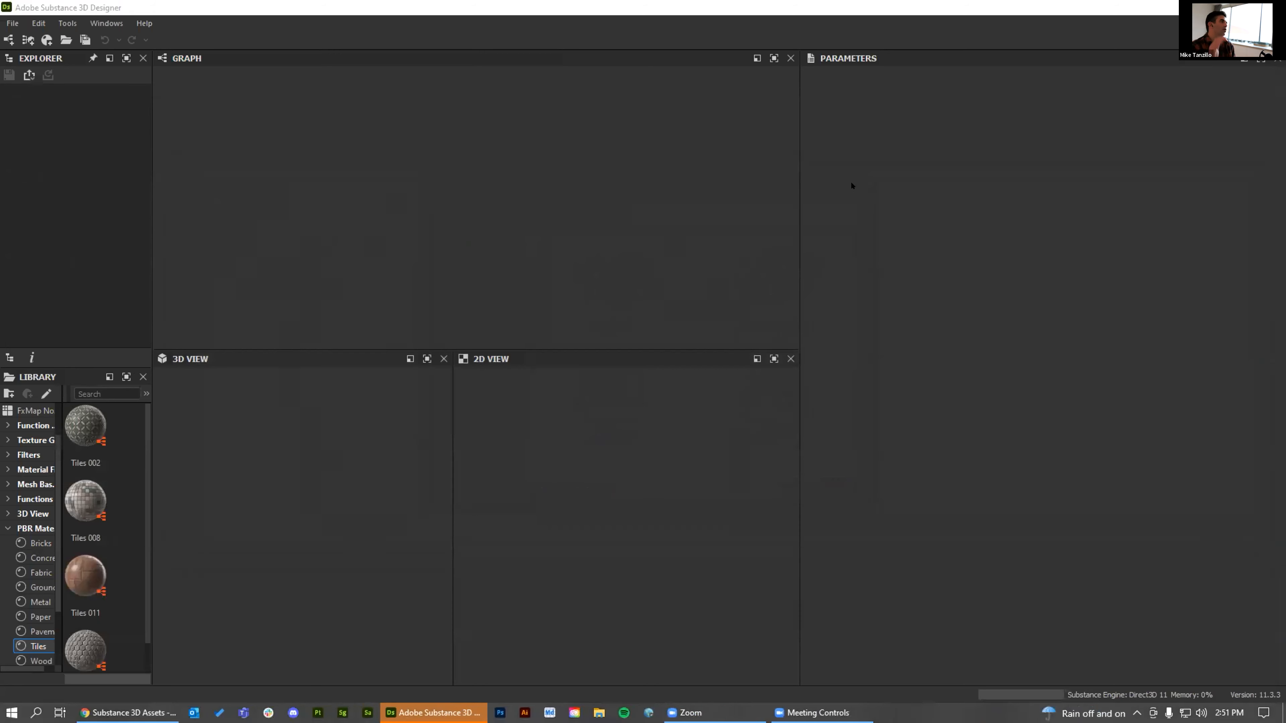
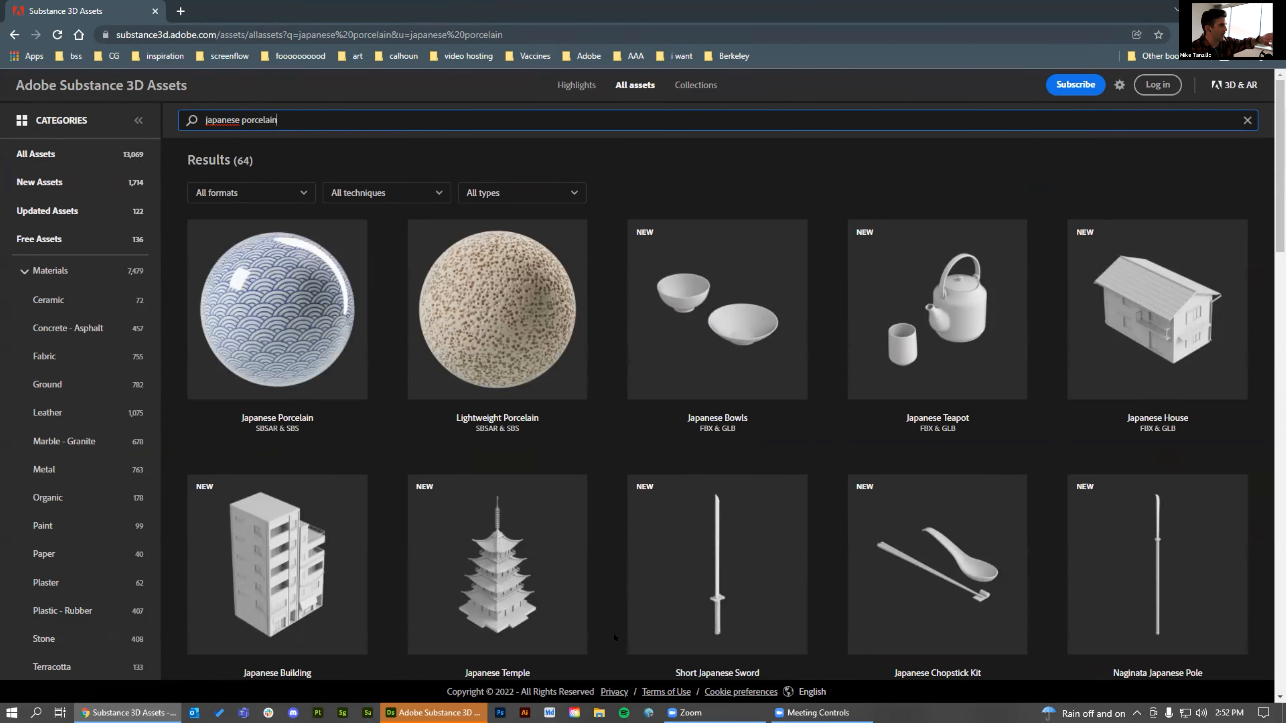
View the Japanese Porcelain material's page on the Substance 3D Assets website
click(324, 359)
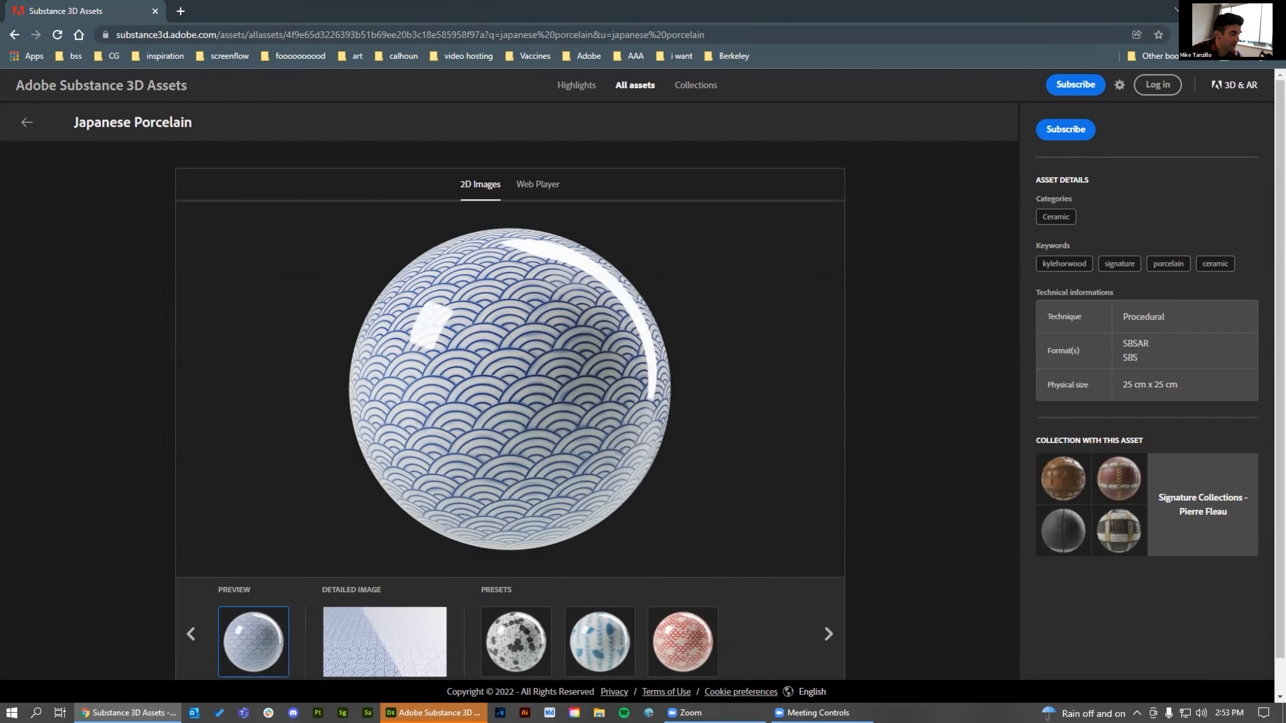
Switch to Substance 3D Designer, open wallpaper_lotus_pattern.sbs from the SBSs folder, and dismiss the update report
click(470, 713)
click(12, 23)
click(23, 49)
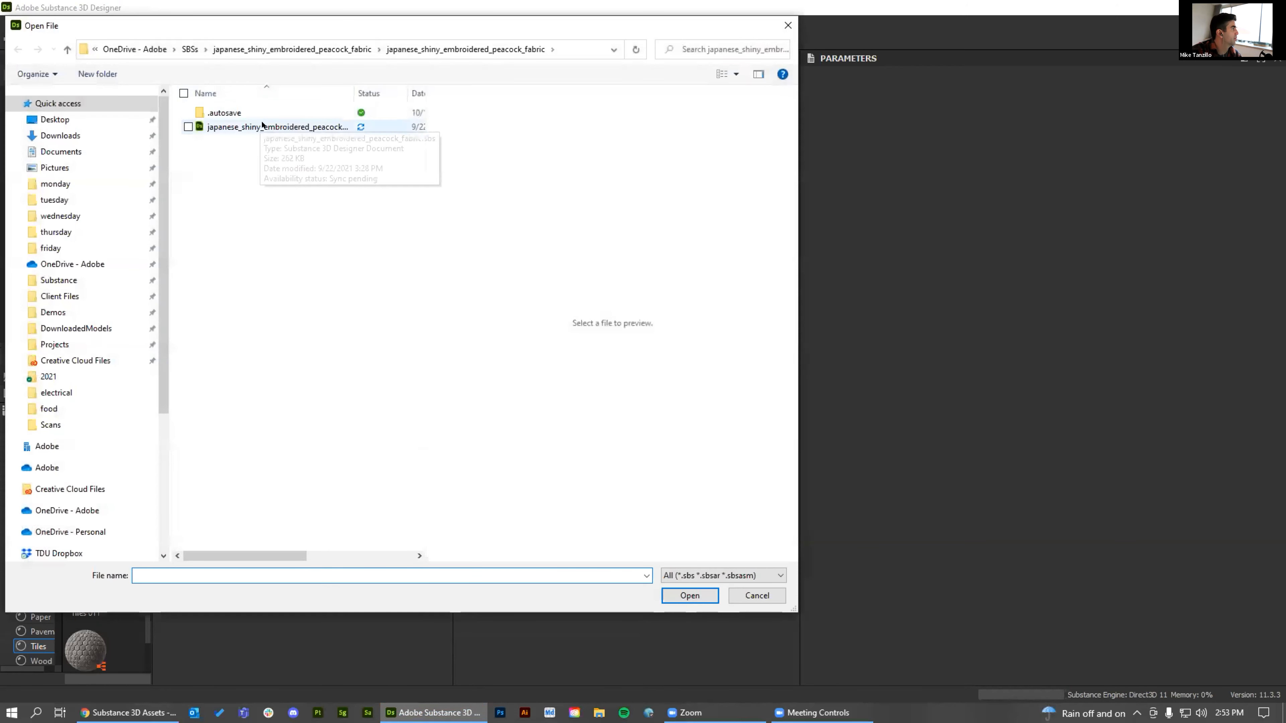
click(68, 49)
click(67, 49)
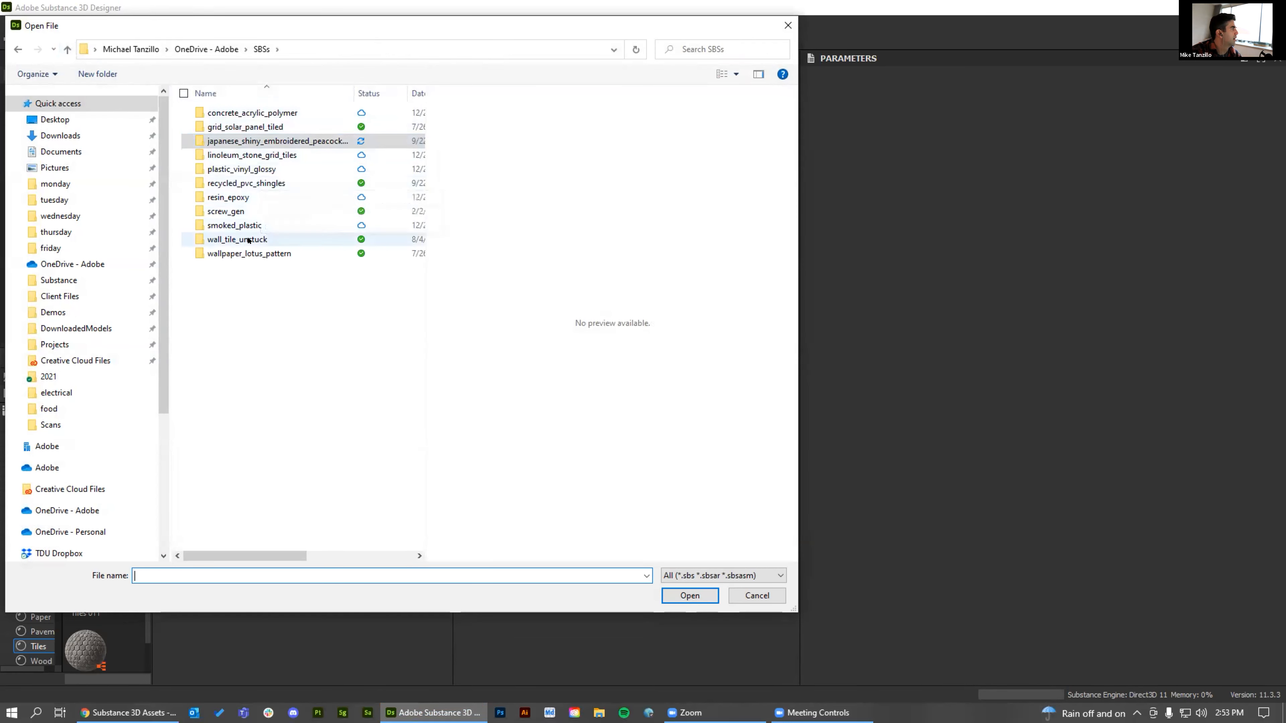
double_click(247, 253)
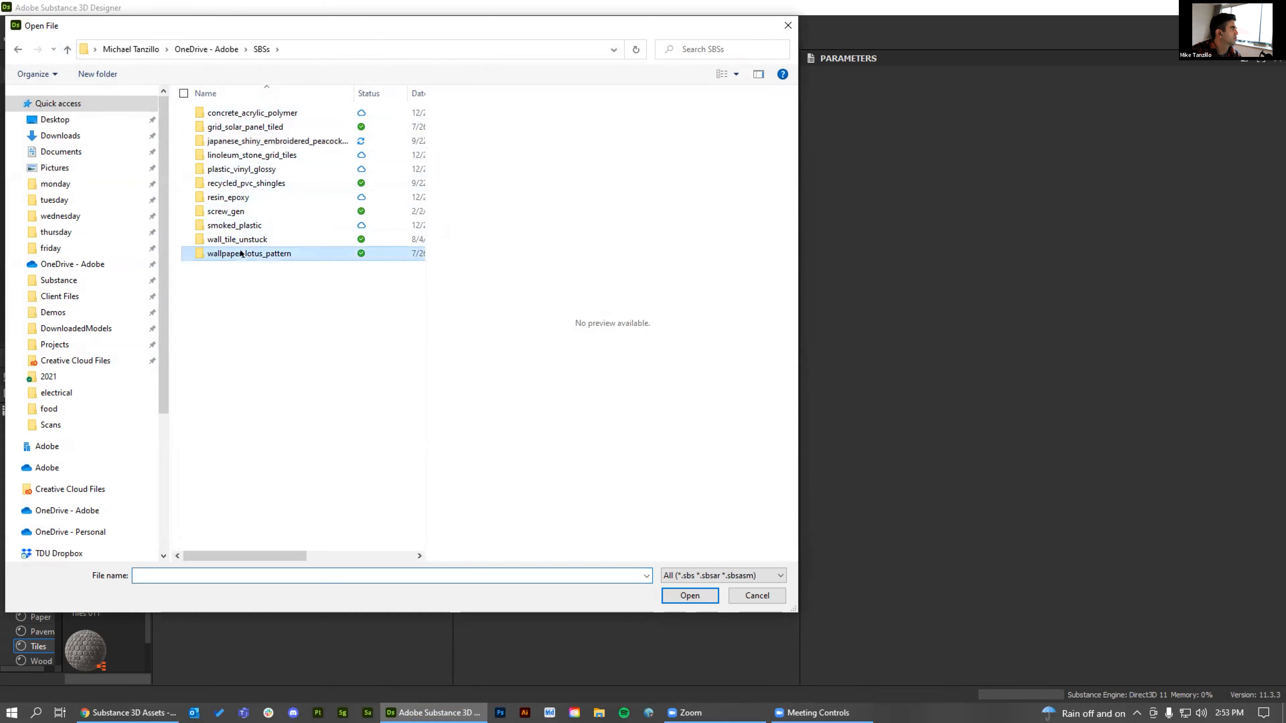
double_click(238, 114)
double_click(236, 126)
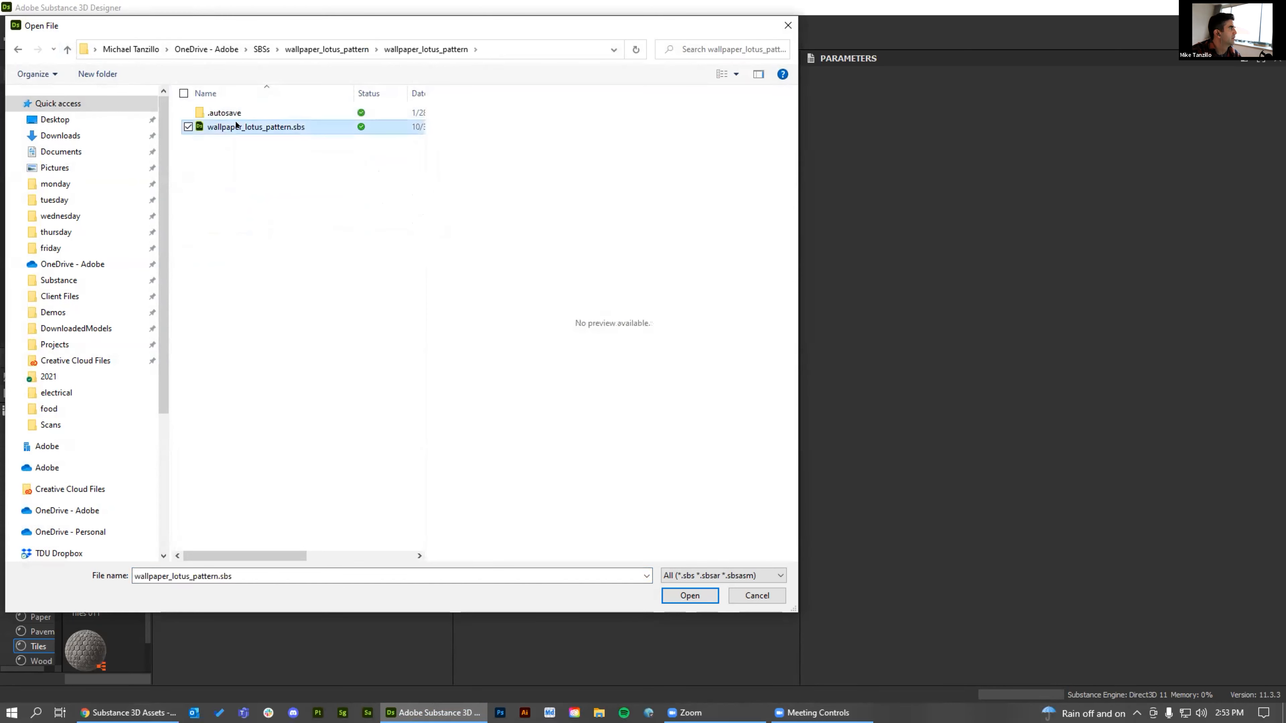
click(644, 445)
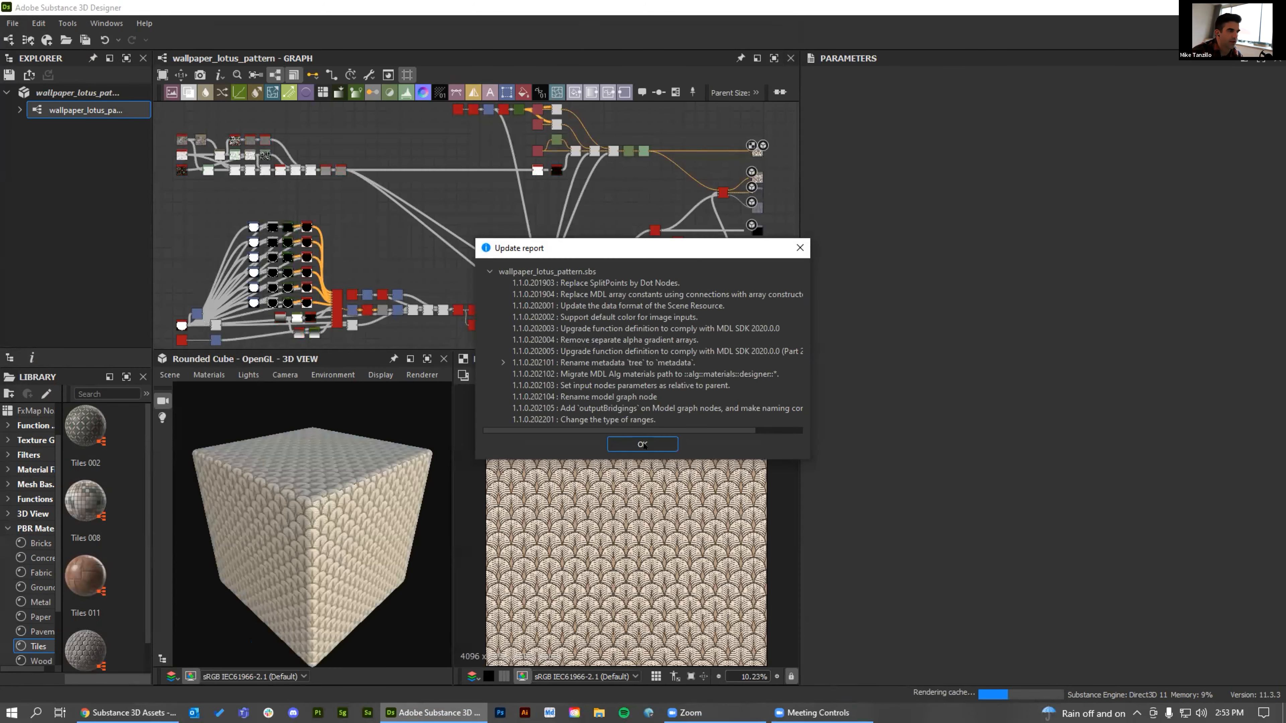
key(Return)
Preview the source disc Shape node and the column of six Transformation 2D nodes it feeds in the lotus graph
scroll(559, 197, down, 2)
scroll(469, 205, up, 2)
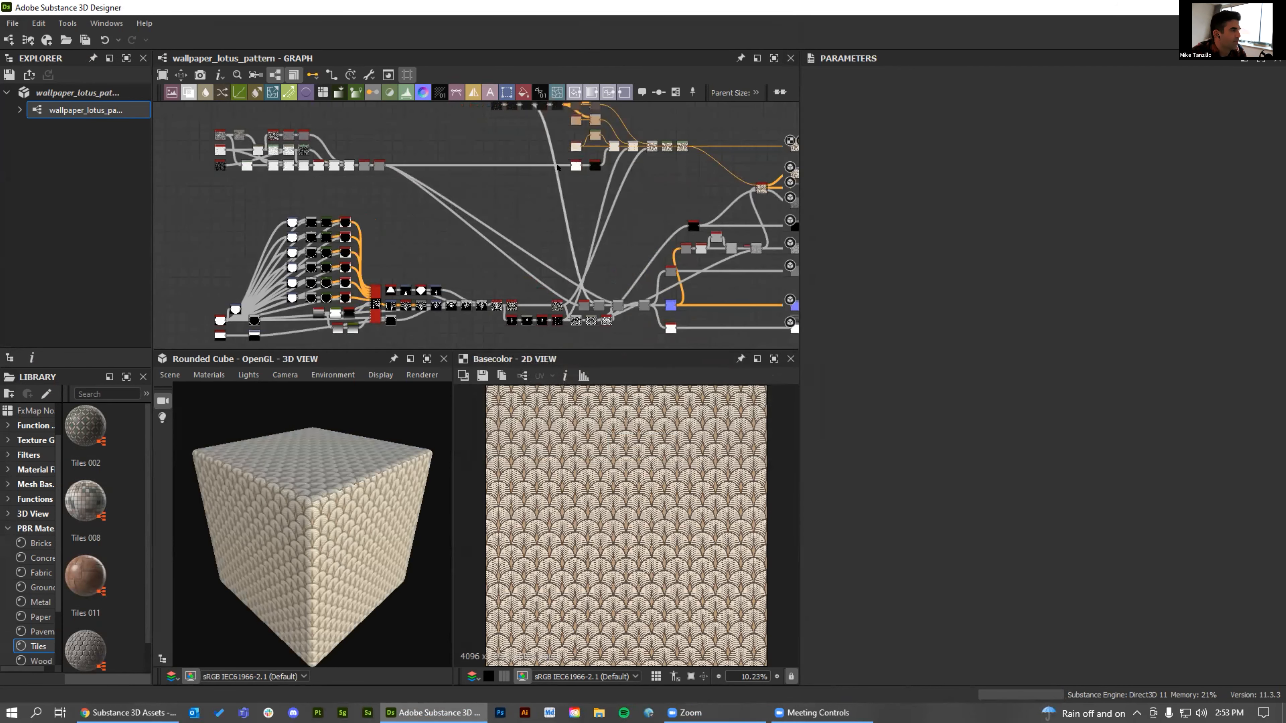
middle_drag(296, 216, 390, 179)
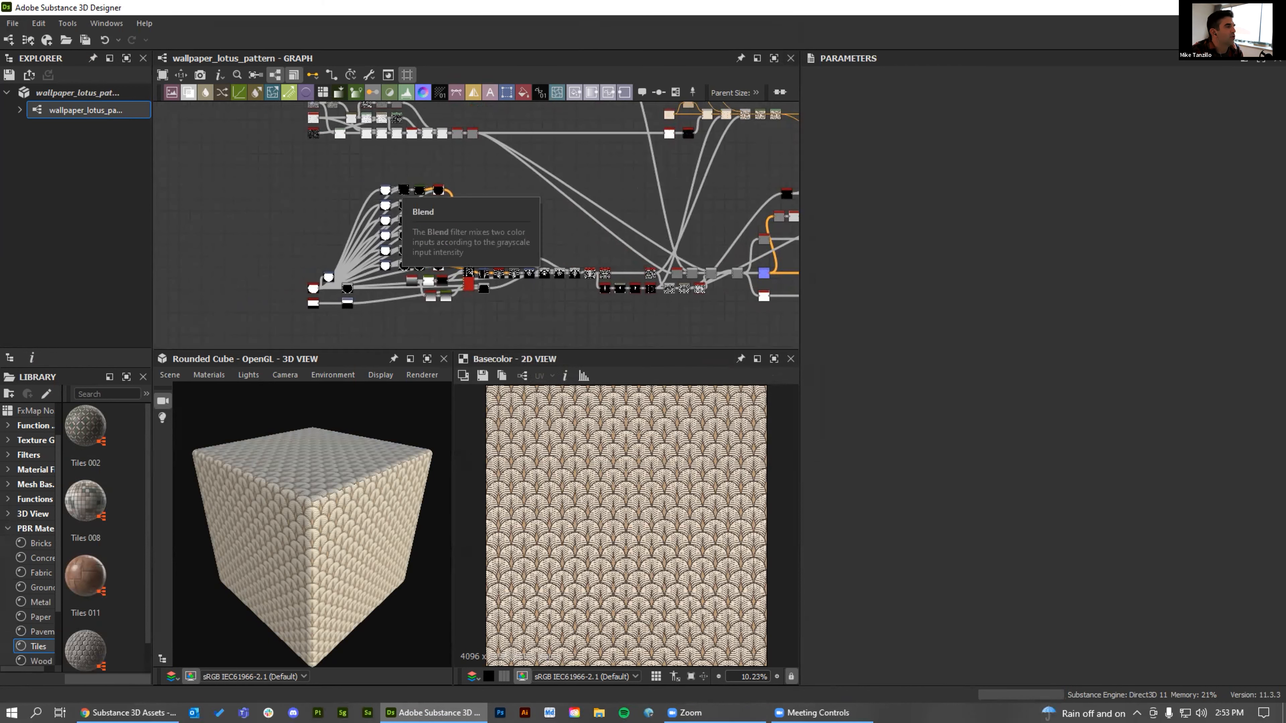
scroll(283, 262, up, 3)
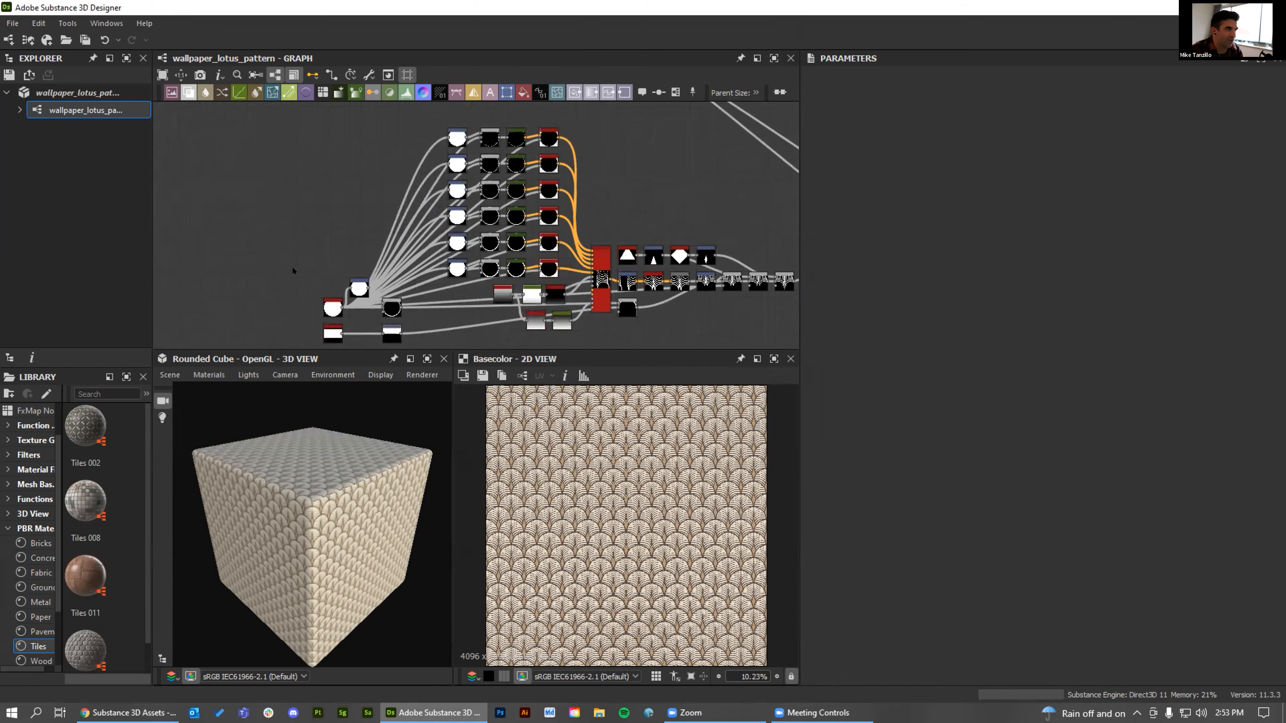
double_click(333, 307)
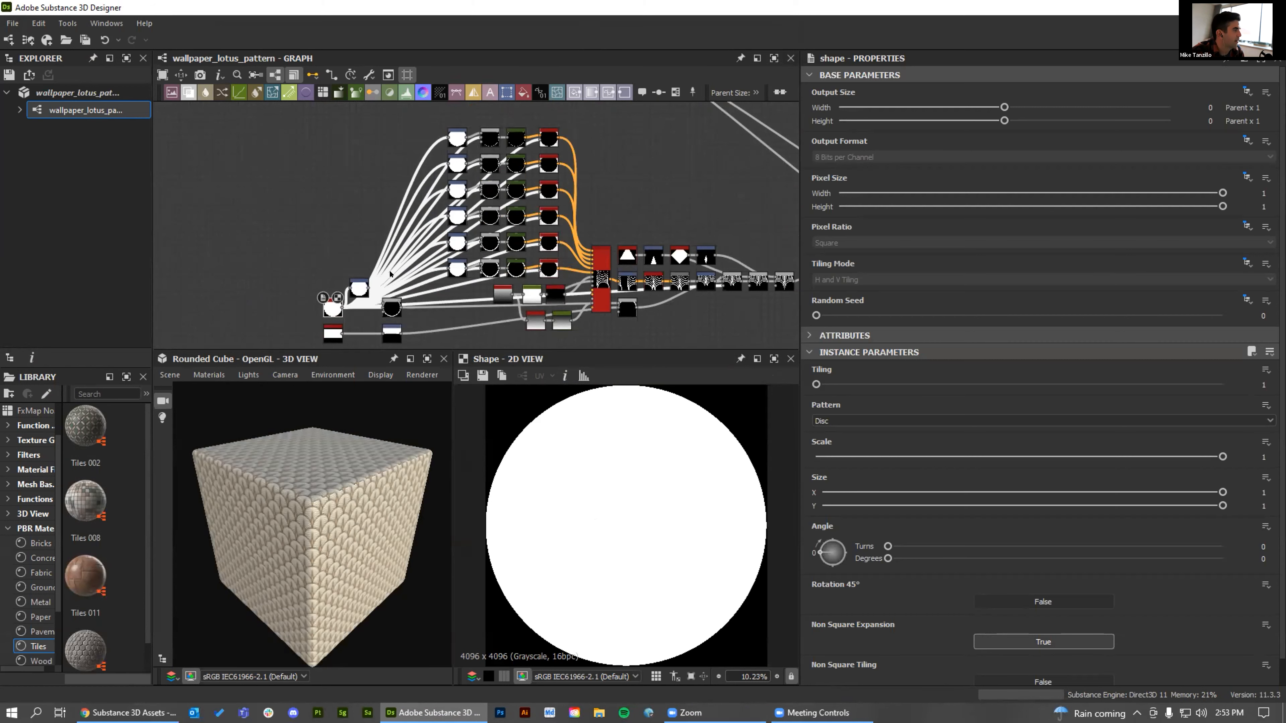
double_click(456, 138)
double_click(454, 166)
double_click(454, 191)
double_click(454, 215)
double_click(454, 240)
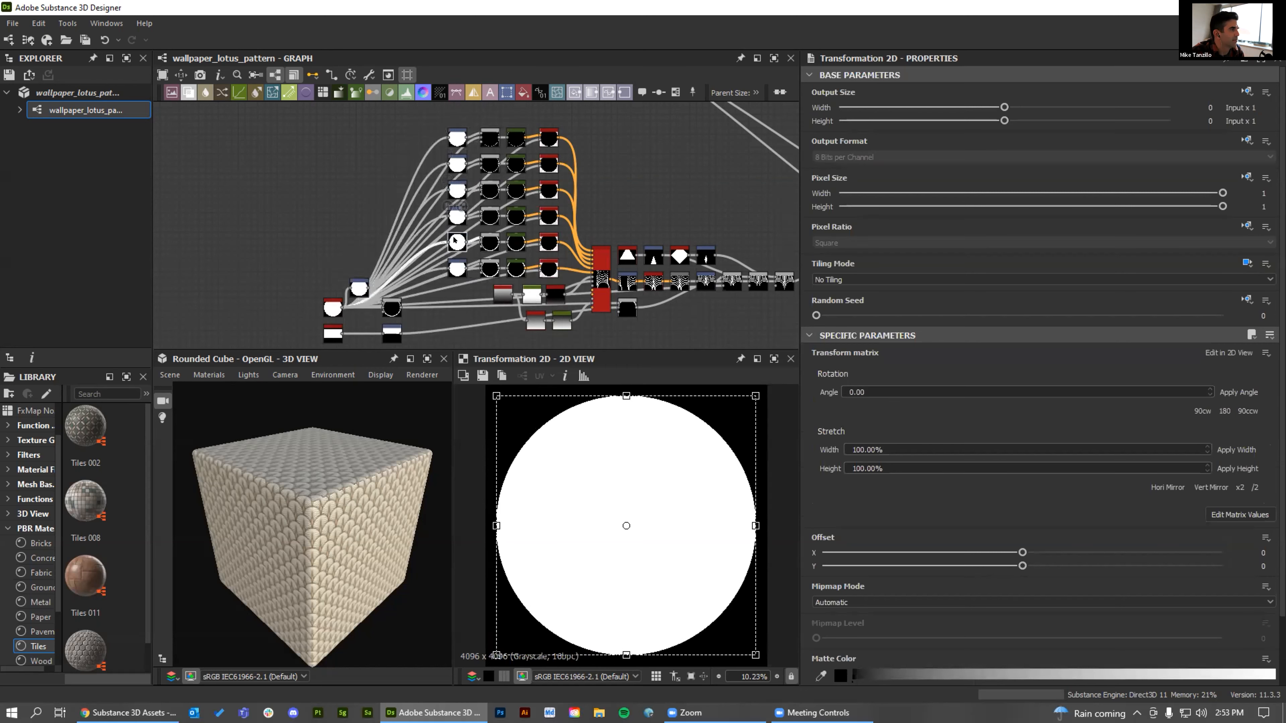
double_click(456, 268)
Inspect the Gradient Map nodes for the circle outlines and the Tile Sampler Color node that combines them
click(513, 134)
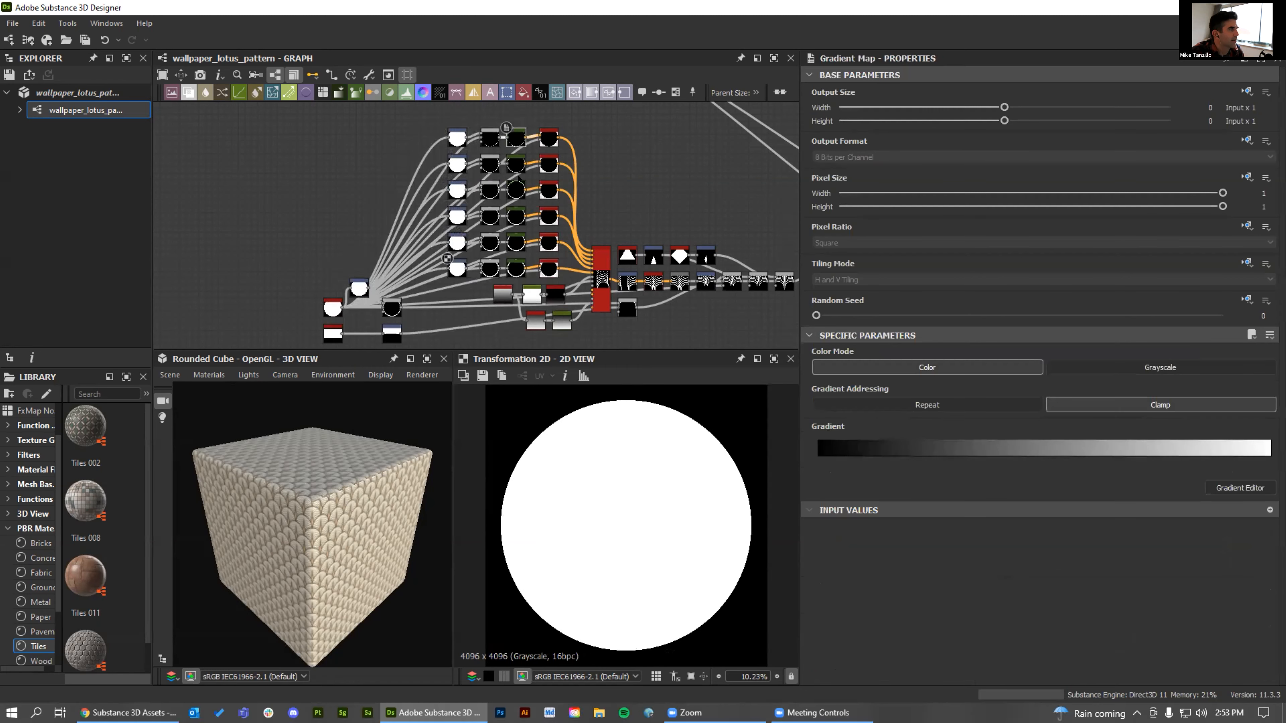
double_click(516, 164)
double_click(516, 242)
double_click(515, 268)
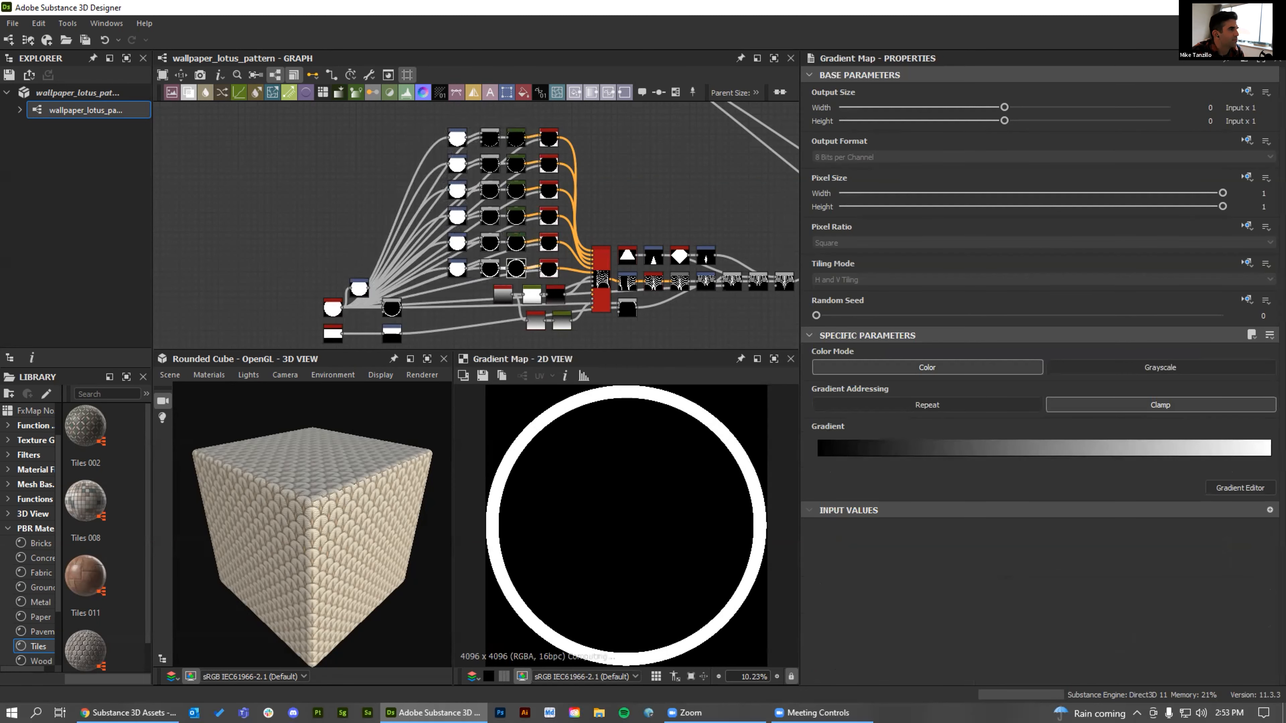
double_click(601, 263)
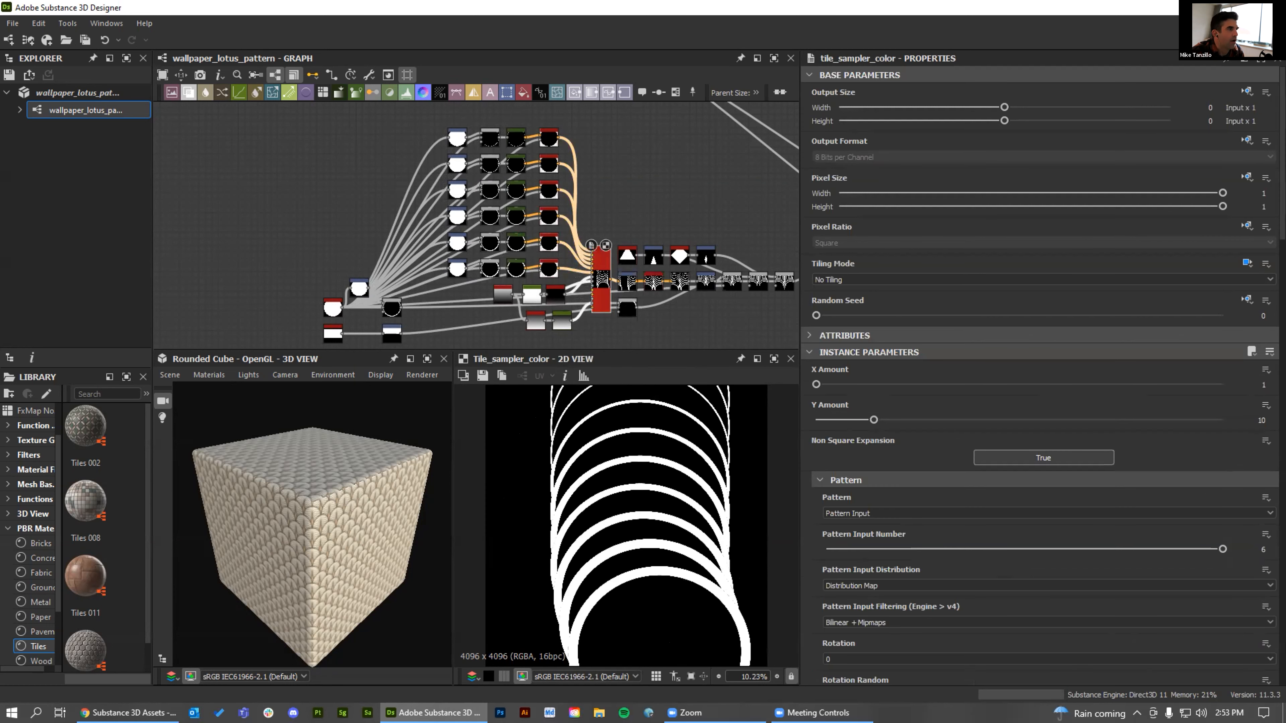
Preview the mirrored Grayscale Conversion, the triangle and diamond shape nodes, and the Blend that assembles the lotus motif
double_click(680, 281)
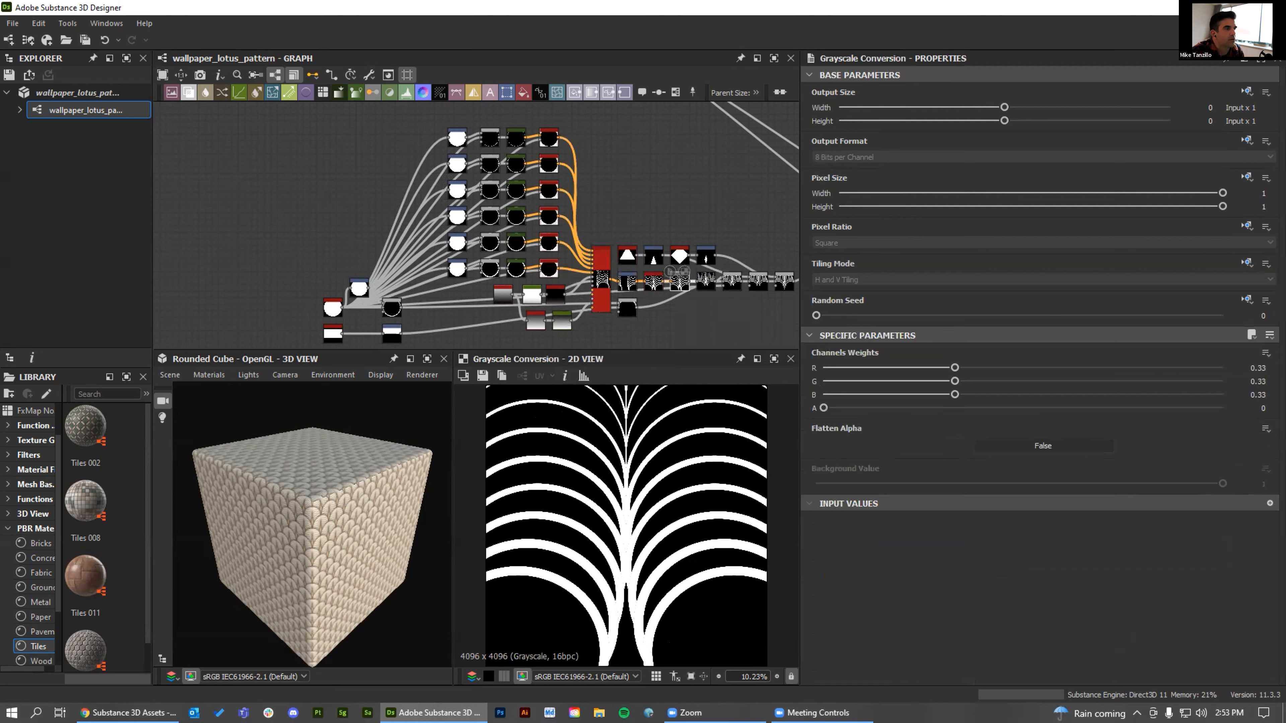
double_click(705, 280)
double_click(626, 254)
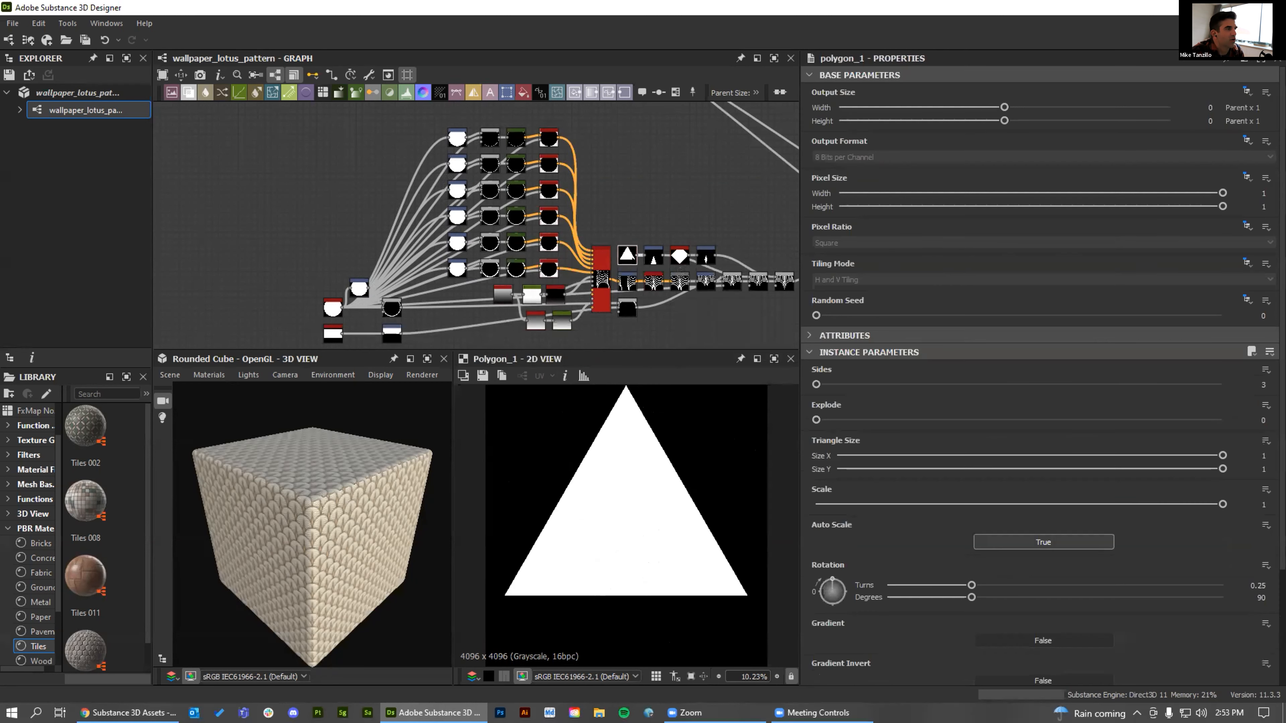
double_click(652, 257)
double_click(679, 256)
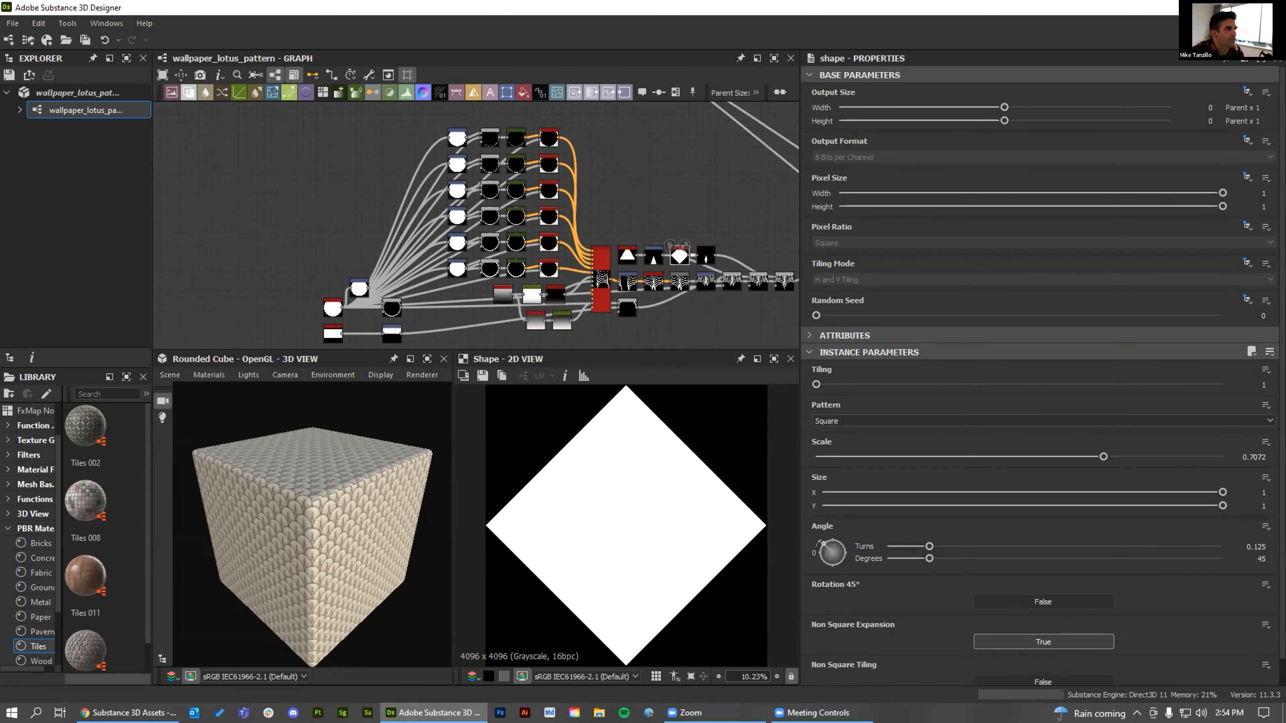
double_click(706, 257)
double_click(784, 282)
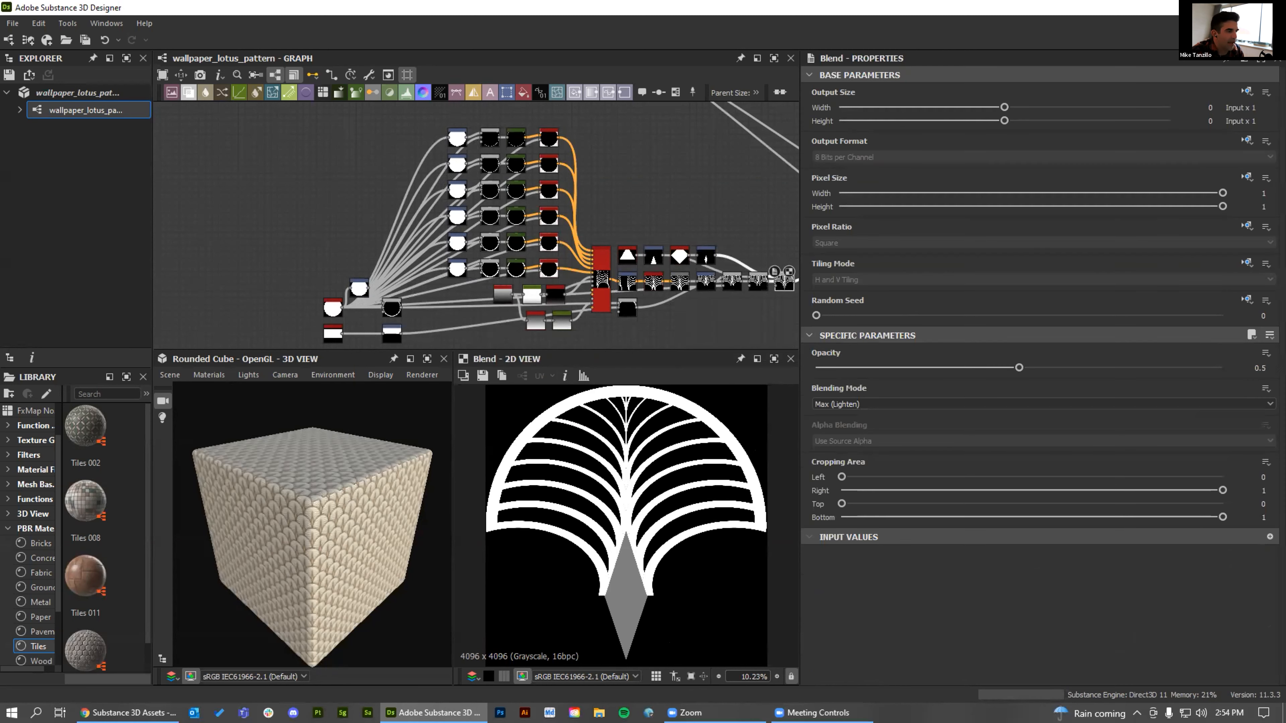
middle_drag(721, 217, 464, 206)
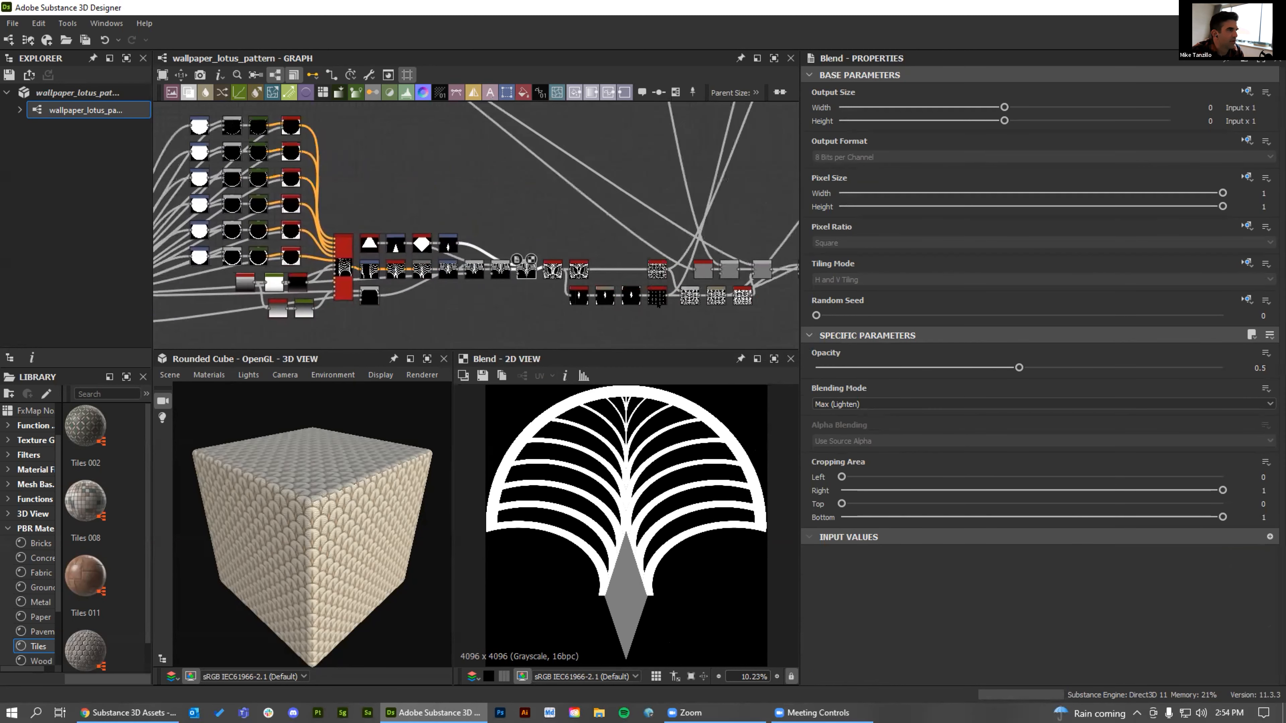
Preview the Histogram Select, Histogram Scan and Safe Transform Grayscale nodes that isolate the lozenge and tile the lotus motif
double_click(578, 297)
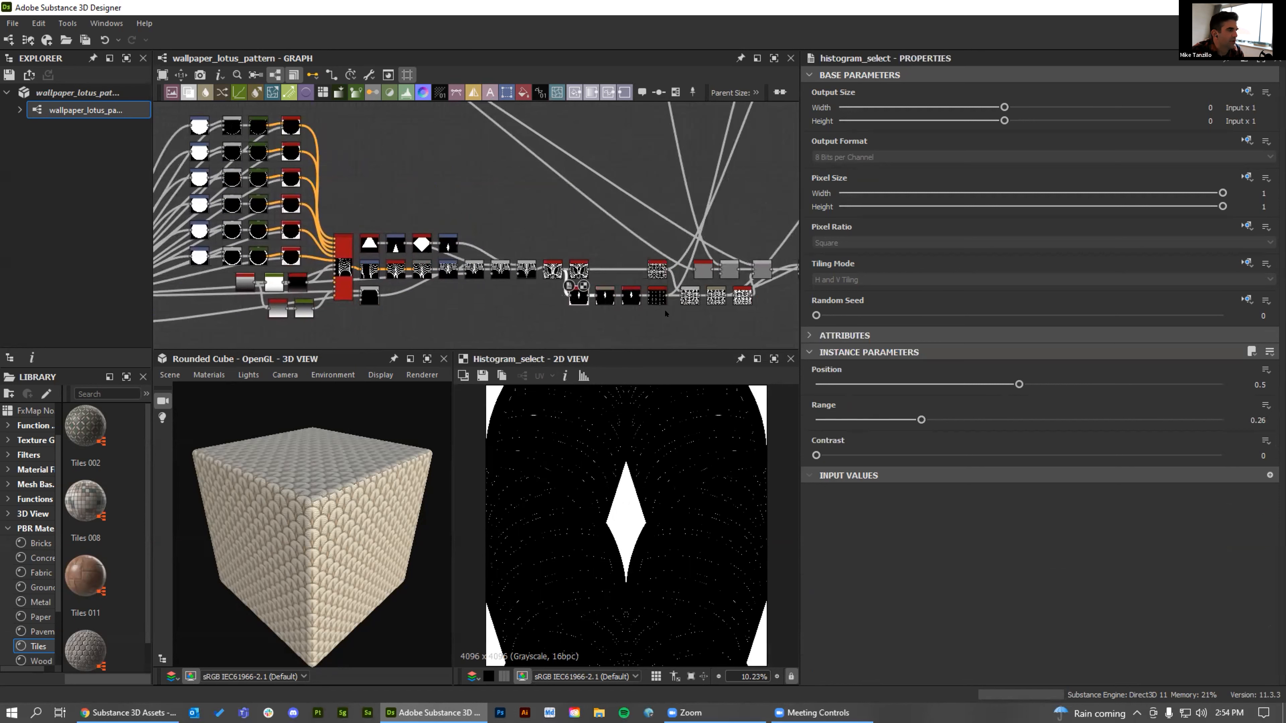
double_click(659, 272)
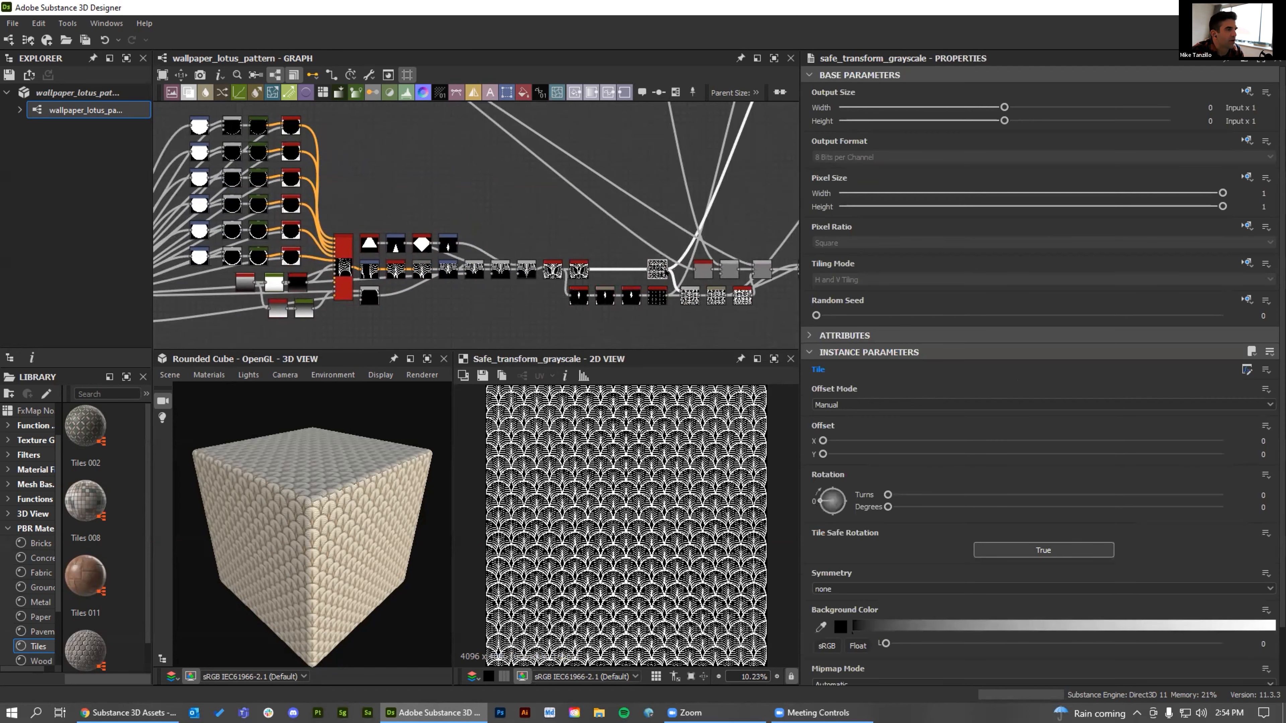
double_click(578, 269)
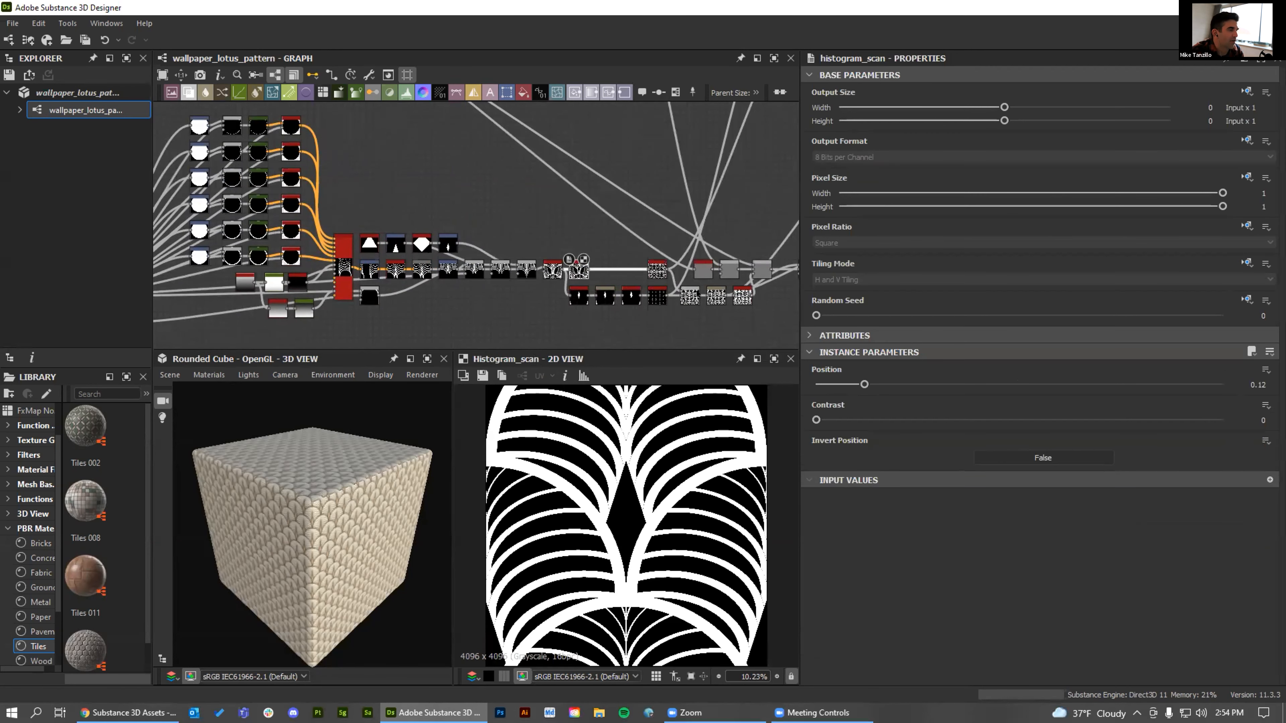
double_click(656, 269)
Preview the color branch of the graph, from the Uniform Color node through the successive Blend nodes to the final Levels node
scroll(657, 269, down, 3)
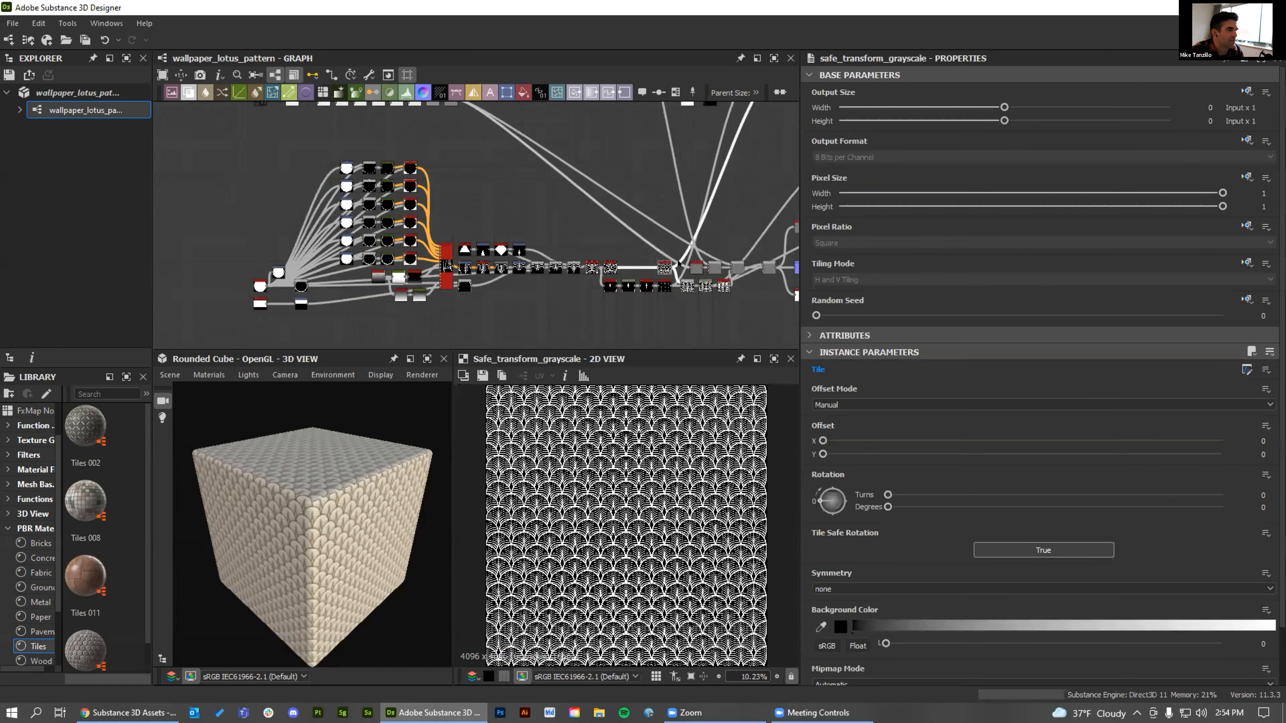
middle_drag(728, 197, 564, 234)
scroll(563, 233, up, 3)
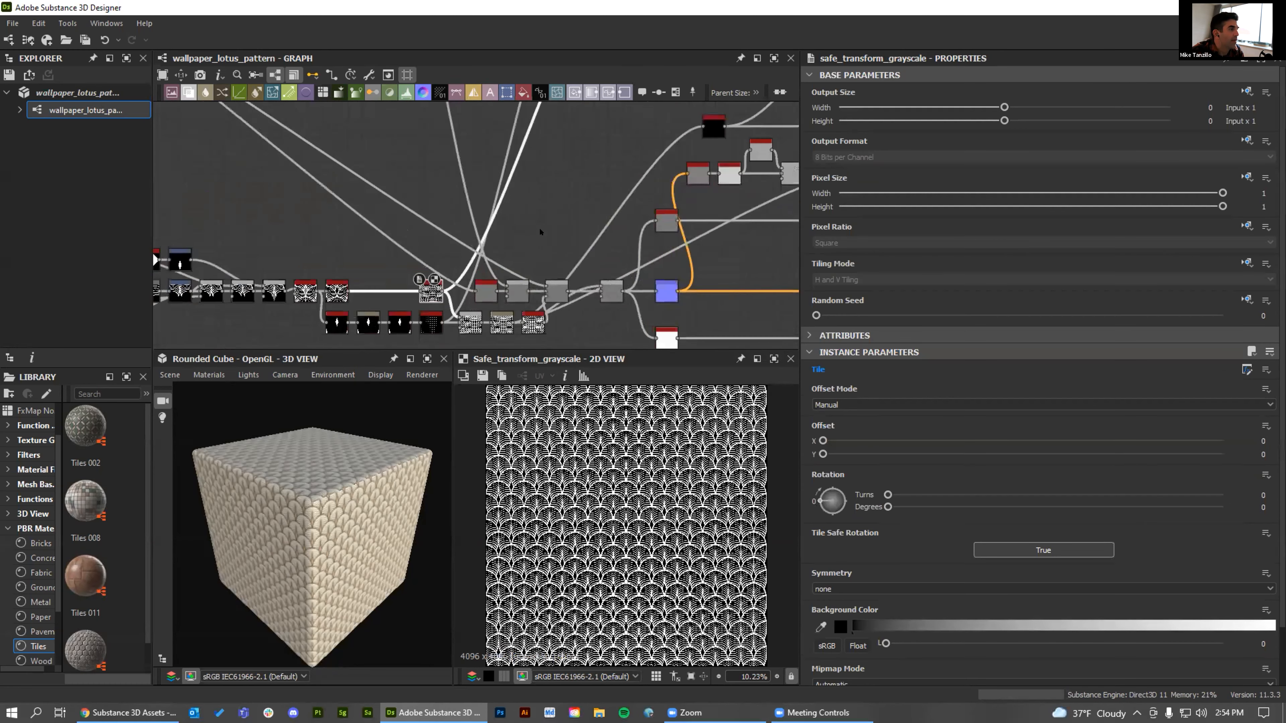
middle_drag(625, 136, 582, 286)
middle_drag(612, 136, 598, 277)
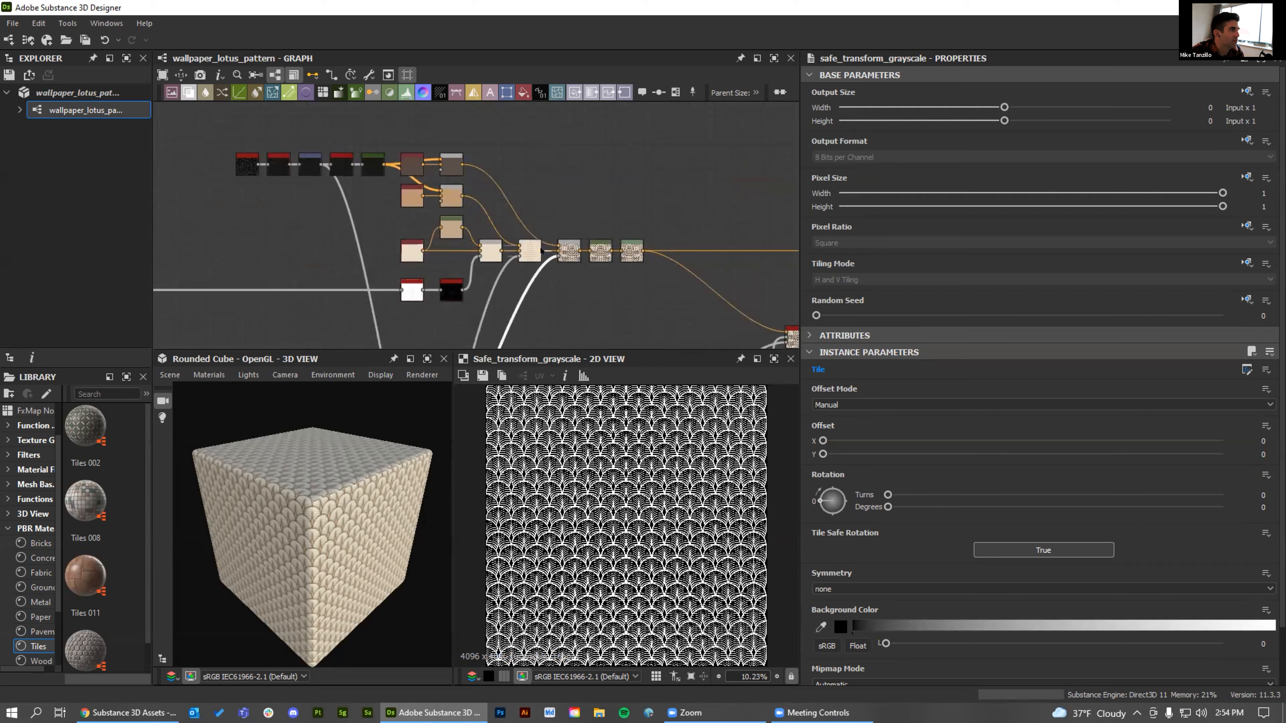
double_click(412, 248)
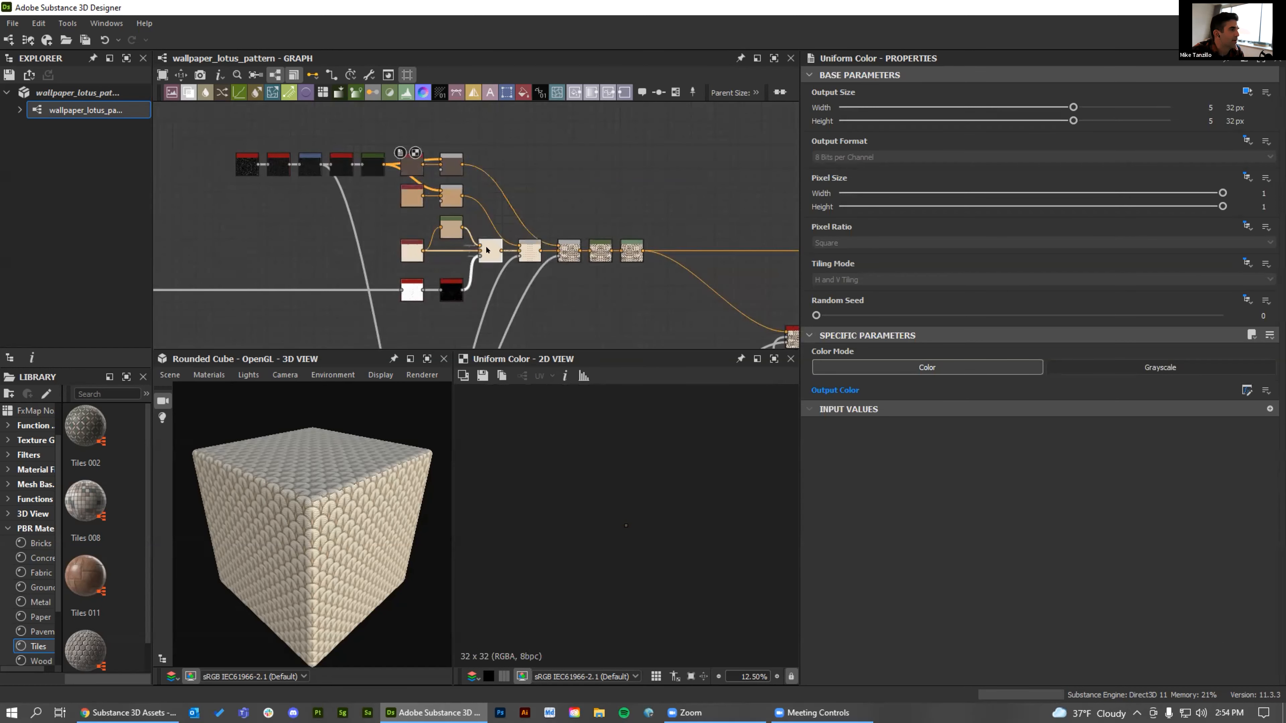
double_click(490, 250)
double_click(529, 250)
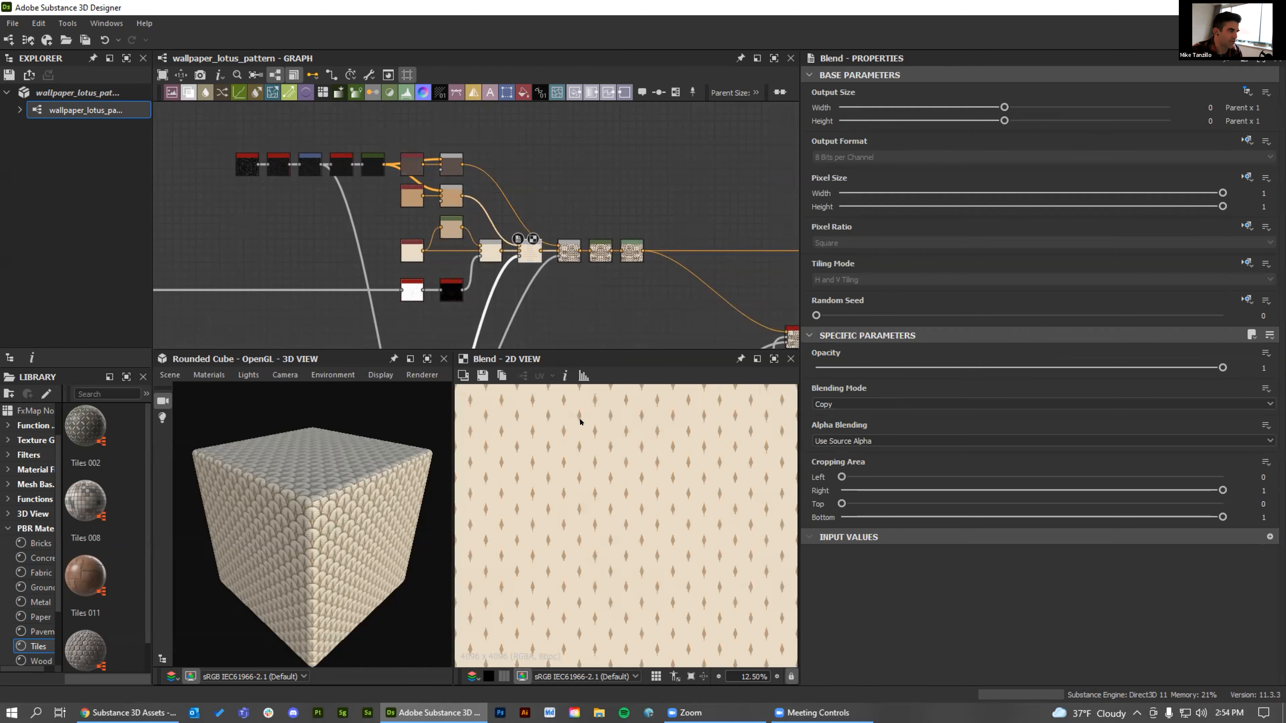
double_click(571, 252)
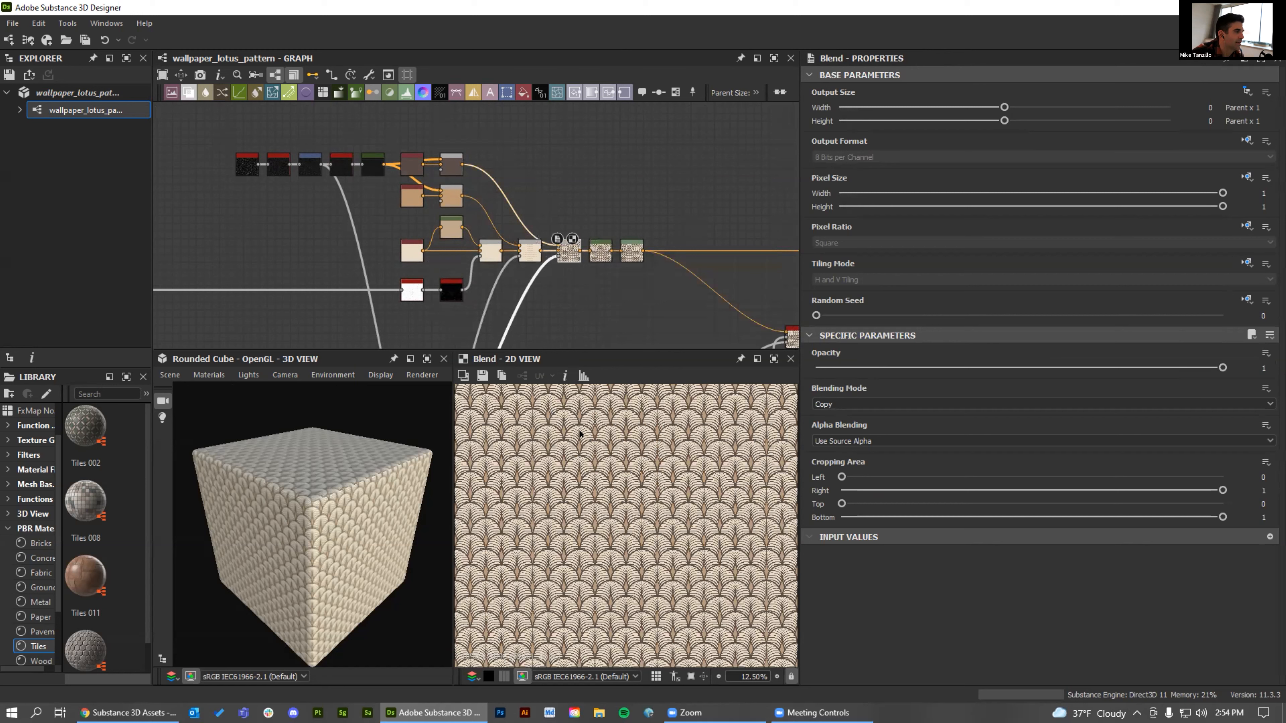
double_click(600, 250)
double_click(632, 250)
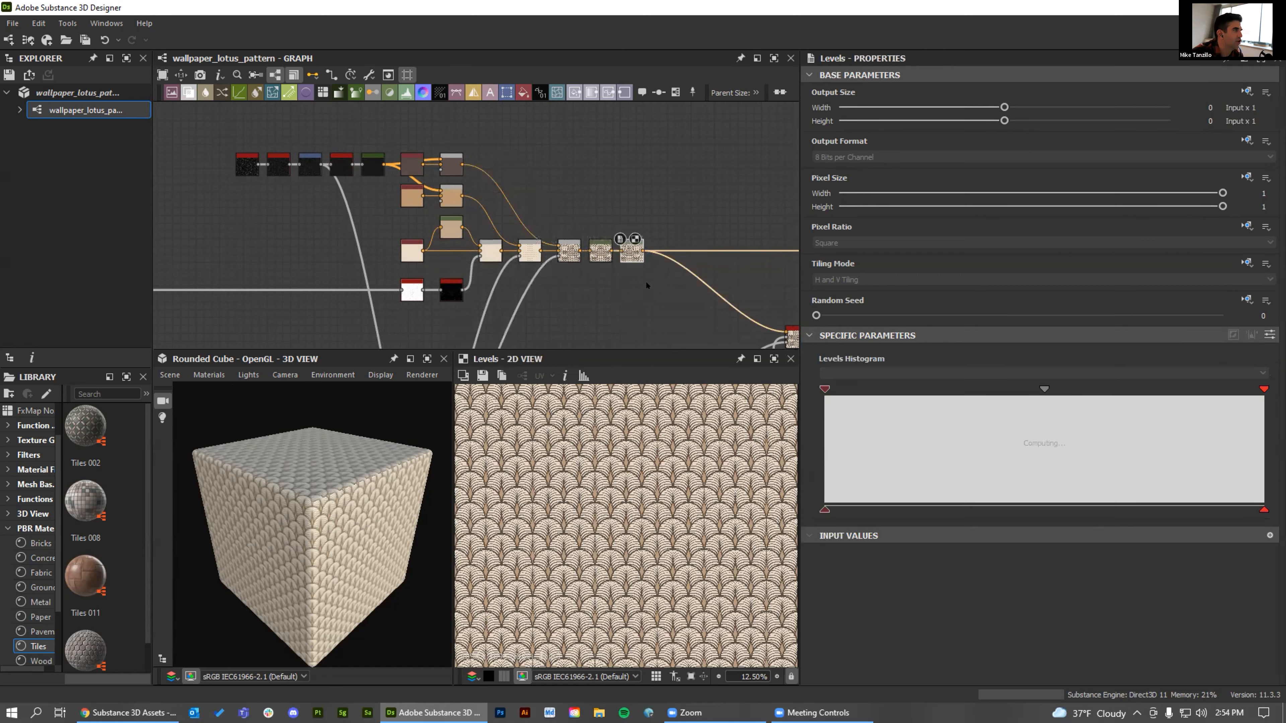
Preview the graph's material output nodes, from Base Color down to Ambient Occlusion
middle_drag(685, 274, 506, 172)
middle_drag(740, 228, 657, 187)
middle_drag(609, 144, 592, 176)
double_click(591, 141)
middle_drag(664, 262, 669, 145)
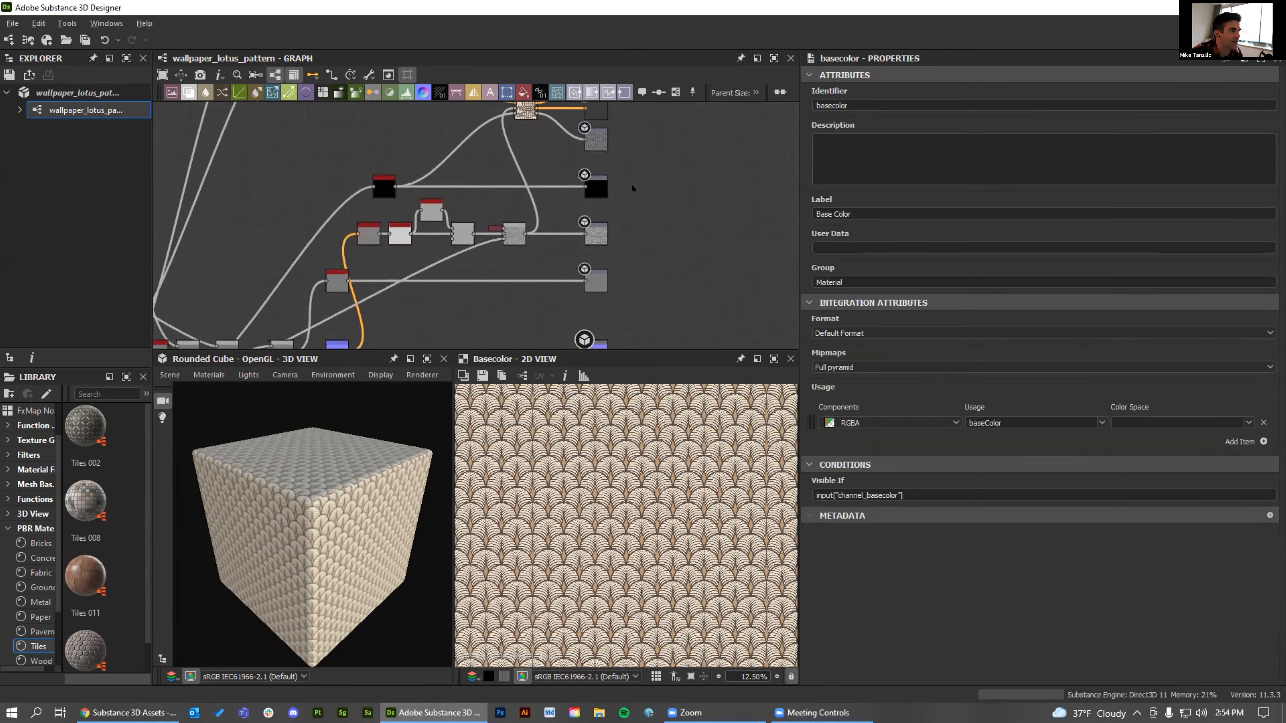
double_click(595, 235)
middle_drag(667, 255, 670, 133)
double_click(599, 231)
double_click(596, 279)
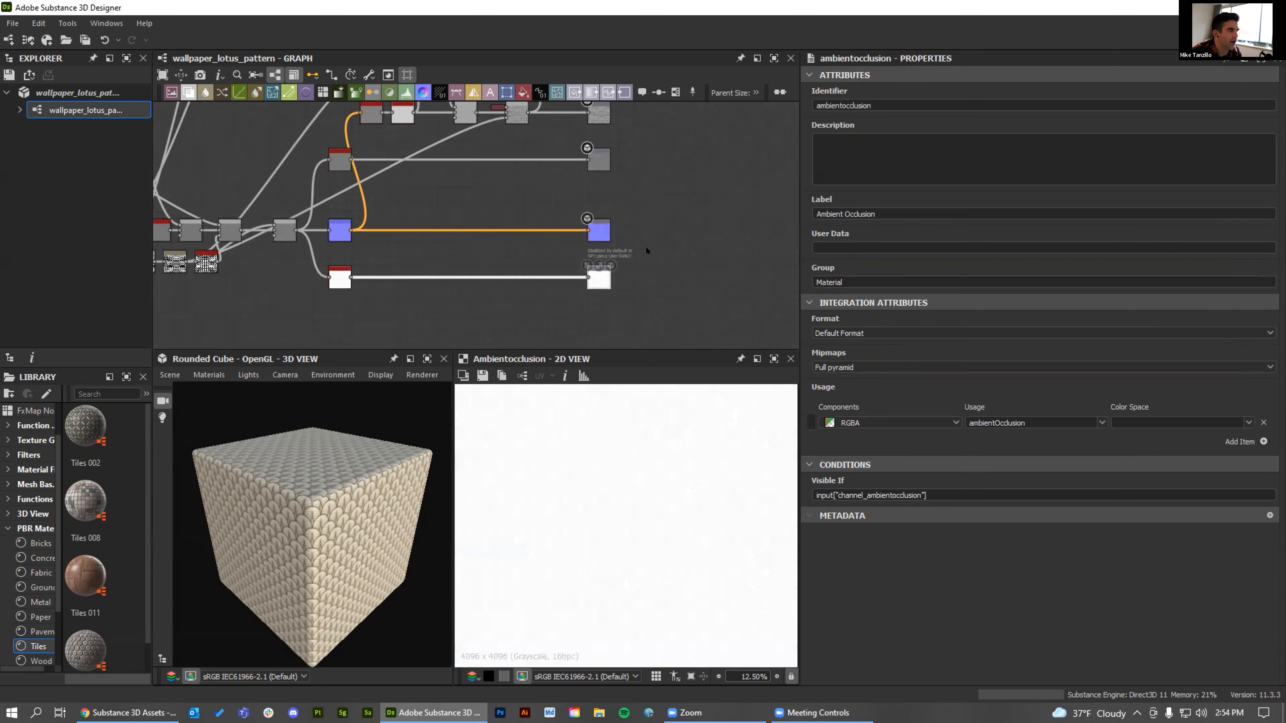
Show the graph's own properties and display its exposed input parameters as adjustable preview controls
scroll(646, 261, down, 5)
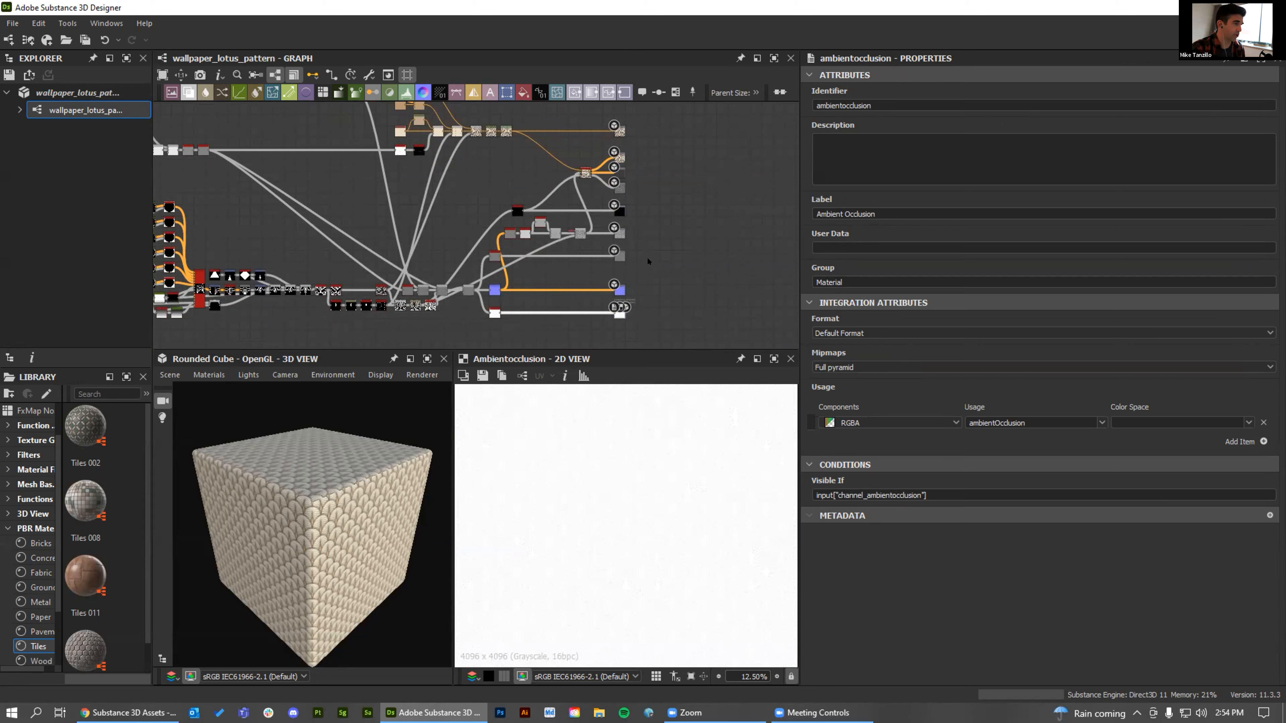
click(656, 234)
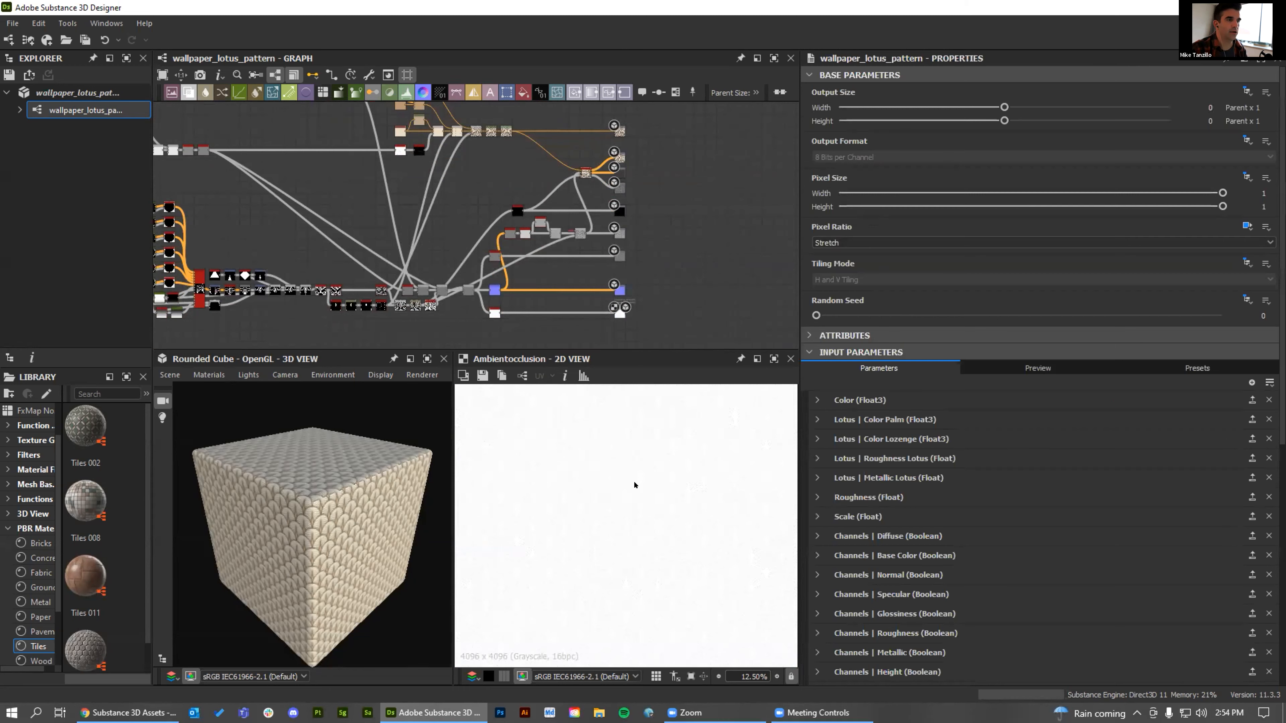
middle_drag(385, 209, 549, 239)
scroll(615, 197, up, 5)
scroll(613, 195, up, 3)
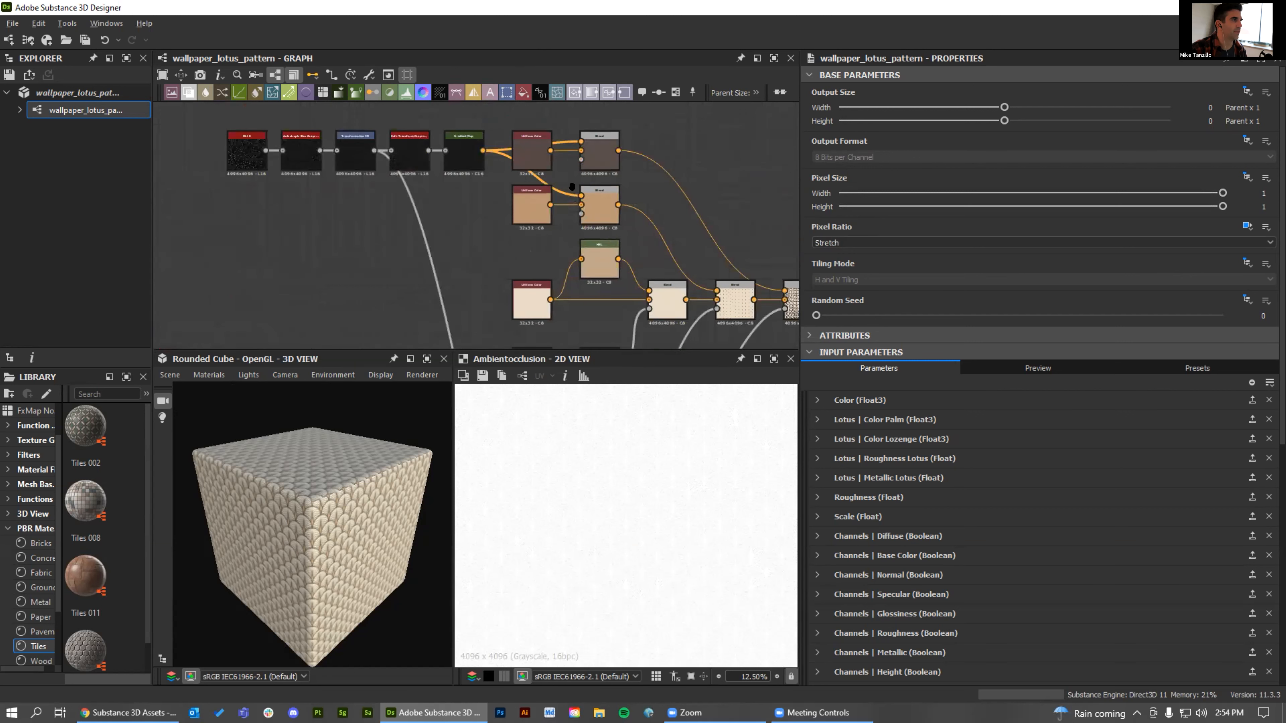
scroll(572, 187, up, 4)
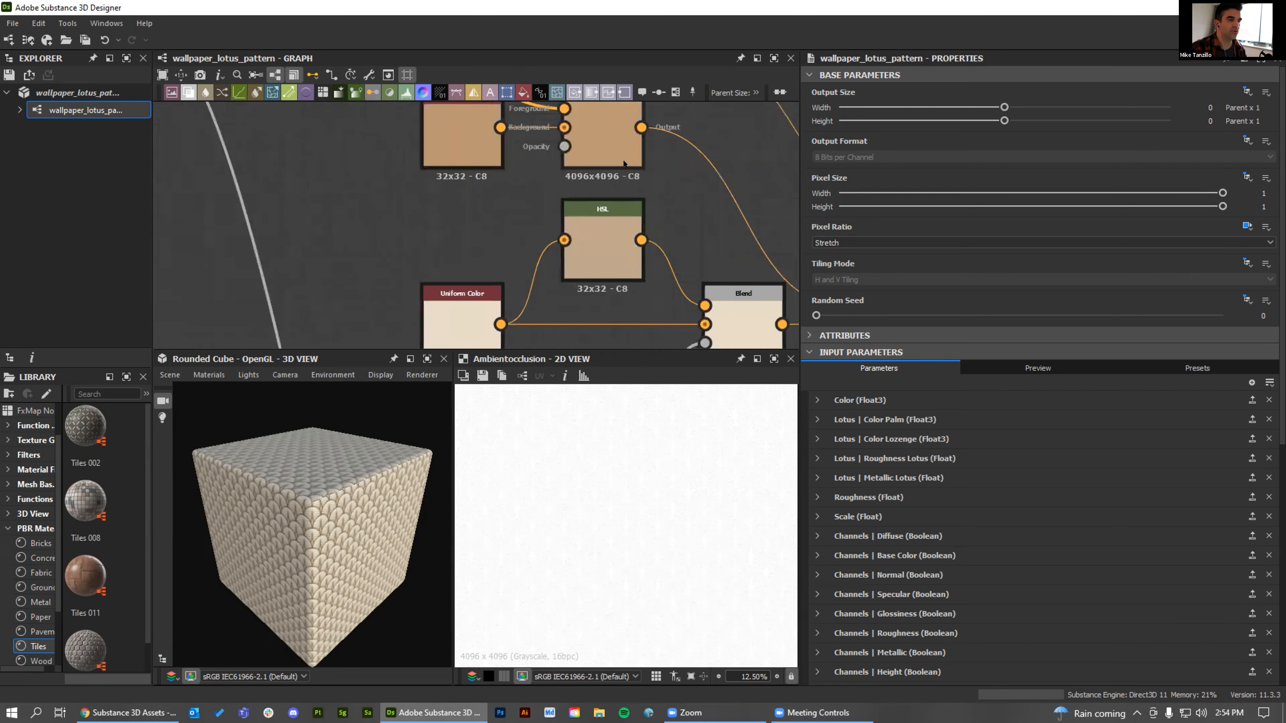
click(1043, 369)
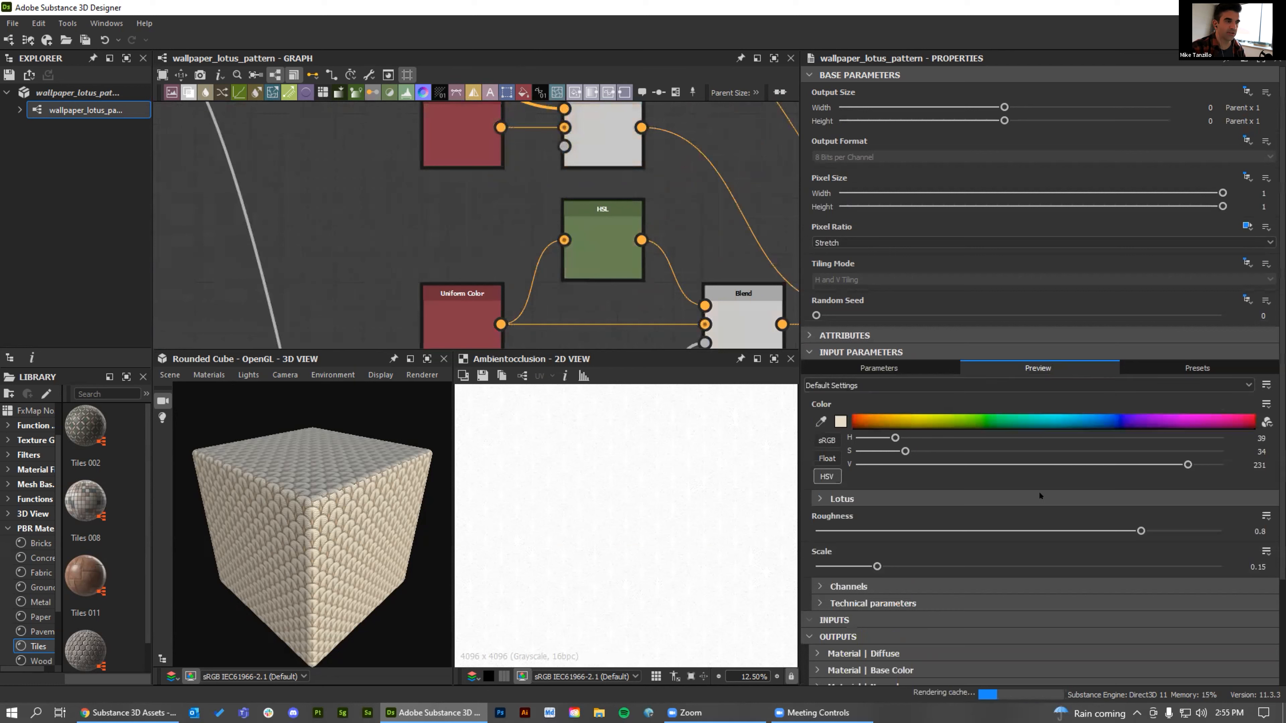
Recolor the wallpaper green with H 156, S 255, V 138, set Scale to 0.48, and examine the pattern up close on the 3D cube
scroll(323, 461, up, 5)
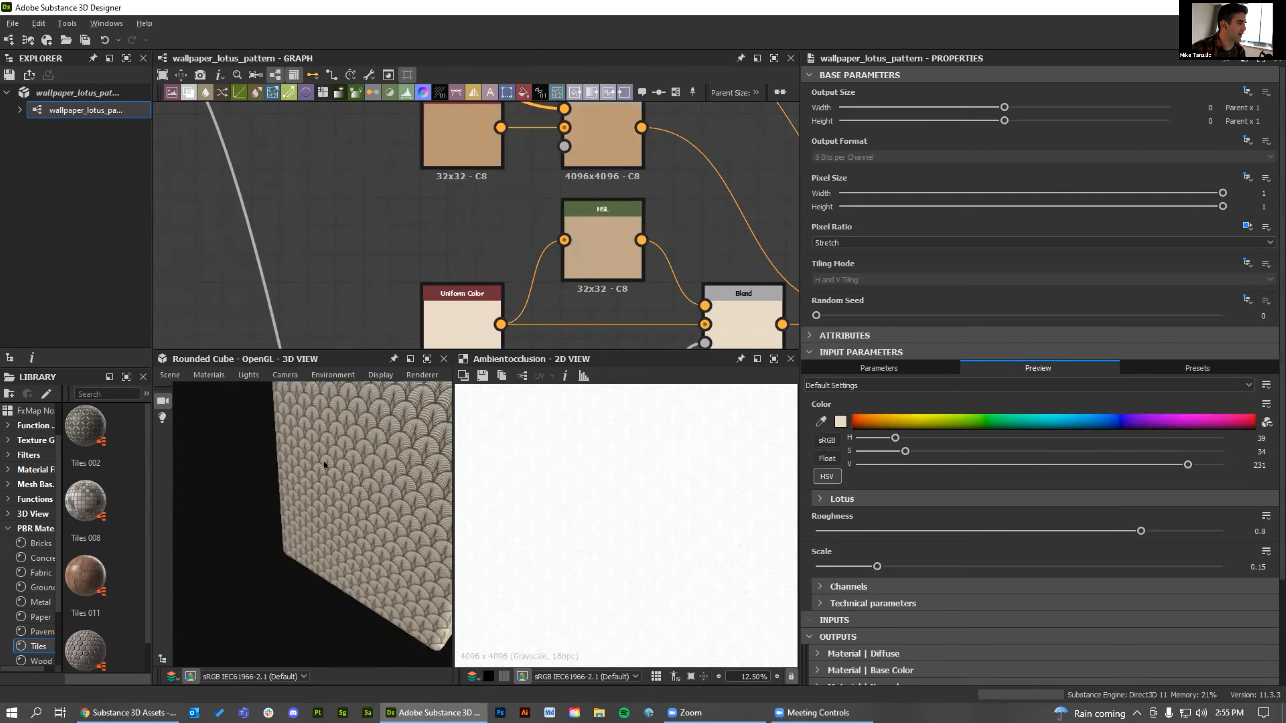
scroll(324, 460, down, 5)
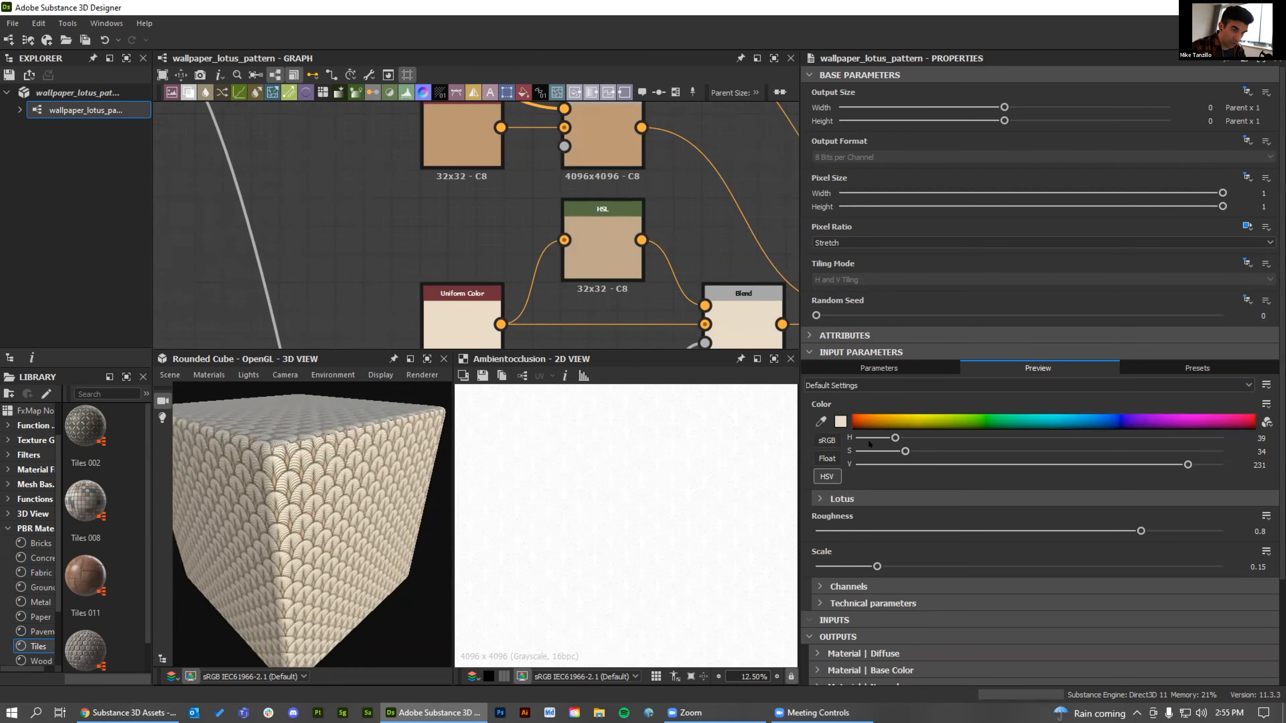
drag(1032, 417, 1120, 416)
drag(877, 566, 1011, 566)
drag(284, 506, 350, 489)
scroll(351, 489, up, 2)
drag(1087, 414, 1017, 418)
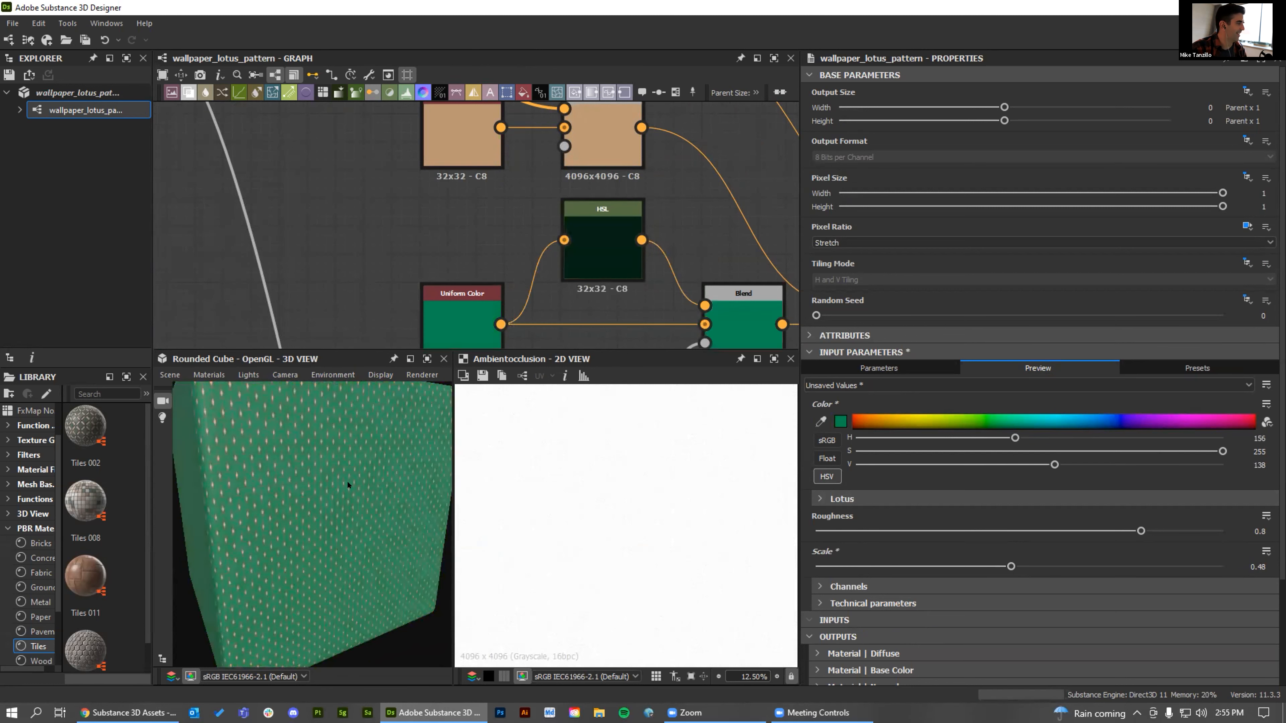
scroll(347, 485, up, 5)
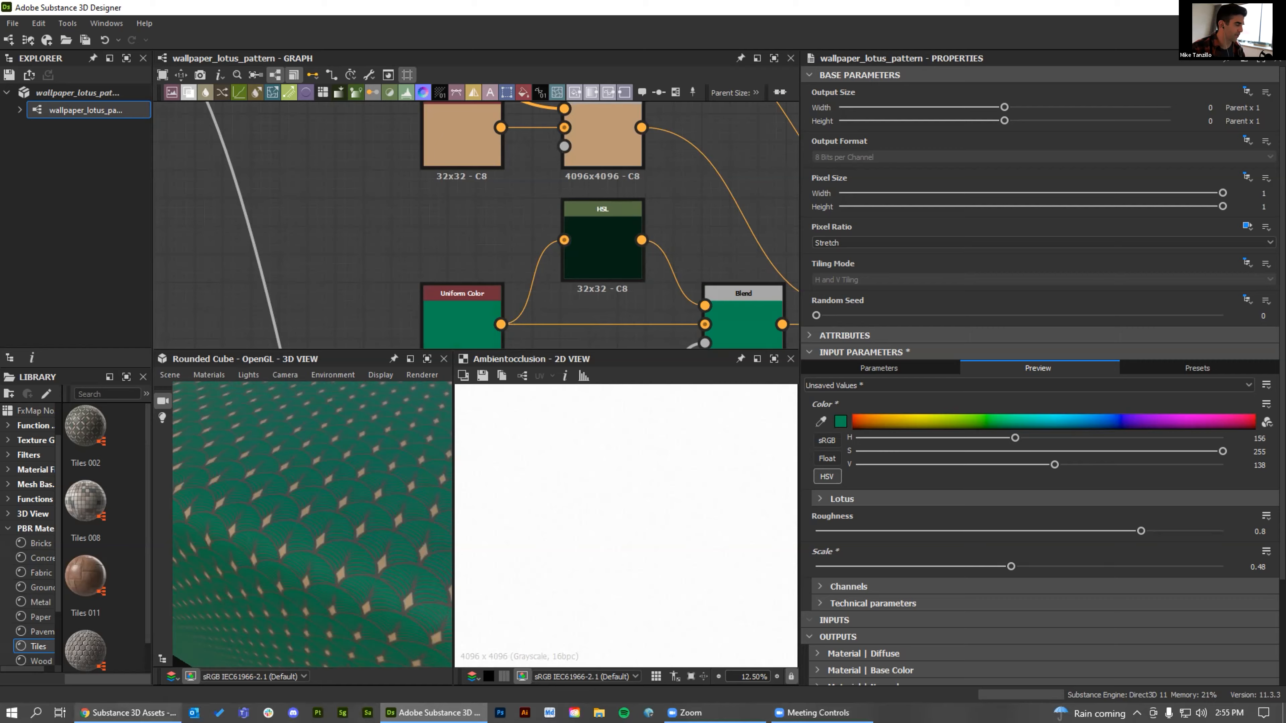
Switch to the Substance 3D Assets website in Chrome and search all assets for "solar panel"
click(111, 711)
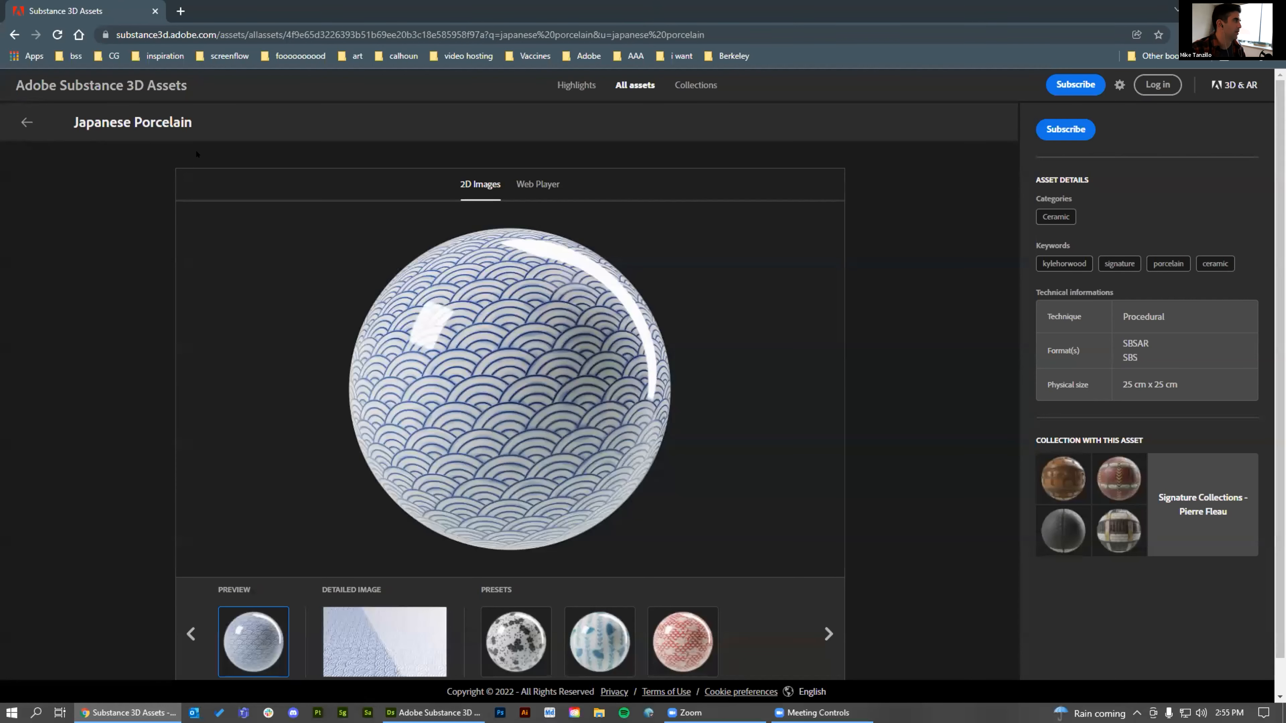
click(121, 90)
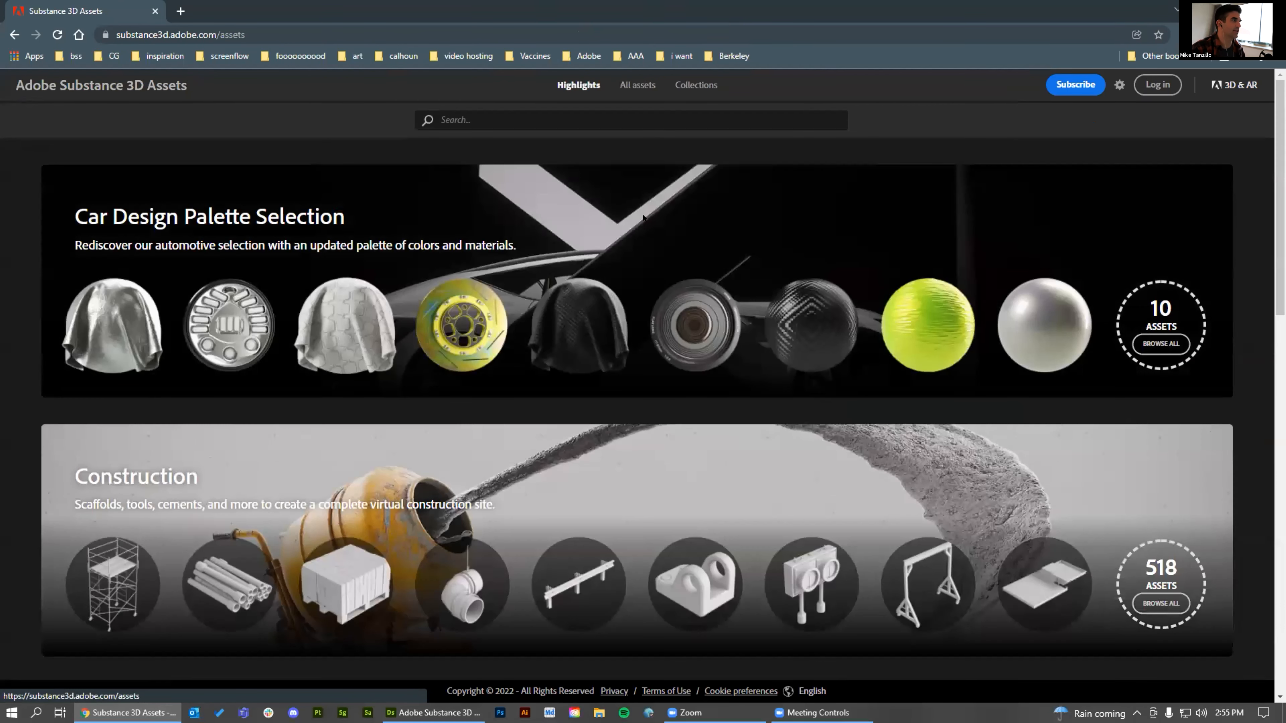
click(636, 85)
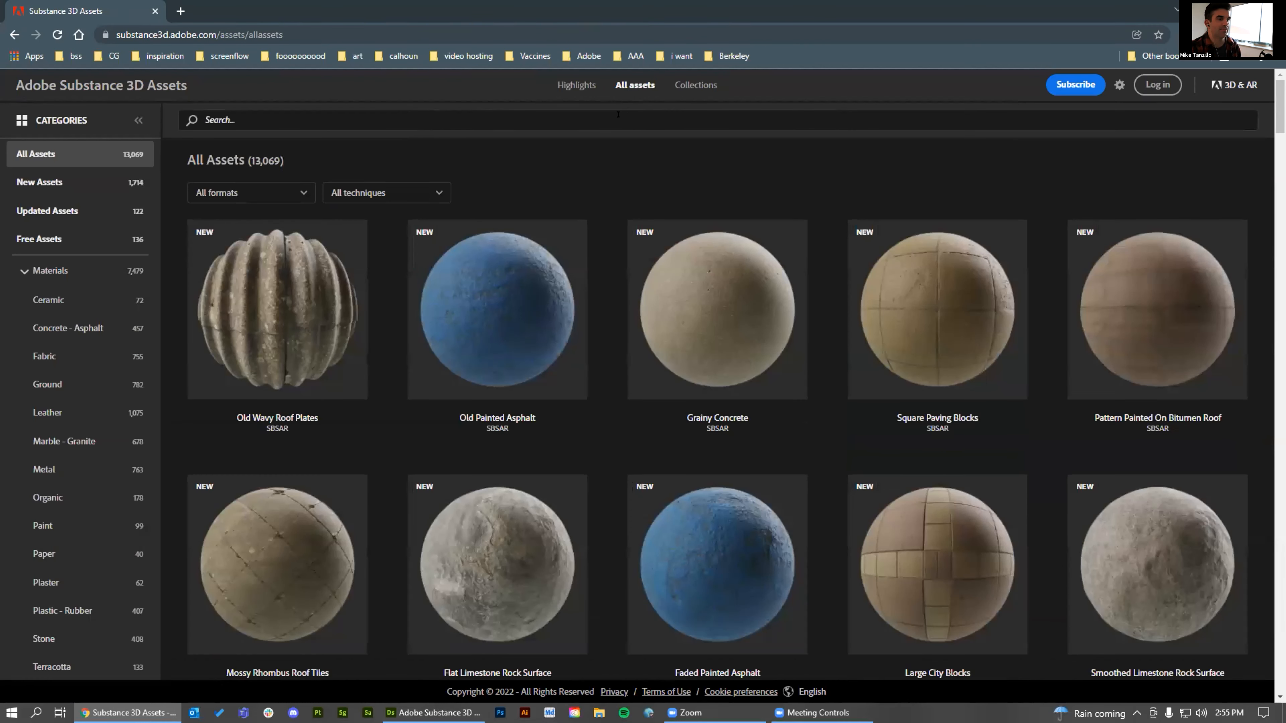
click(481, 114)
text(solar panel)
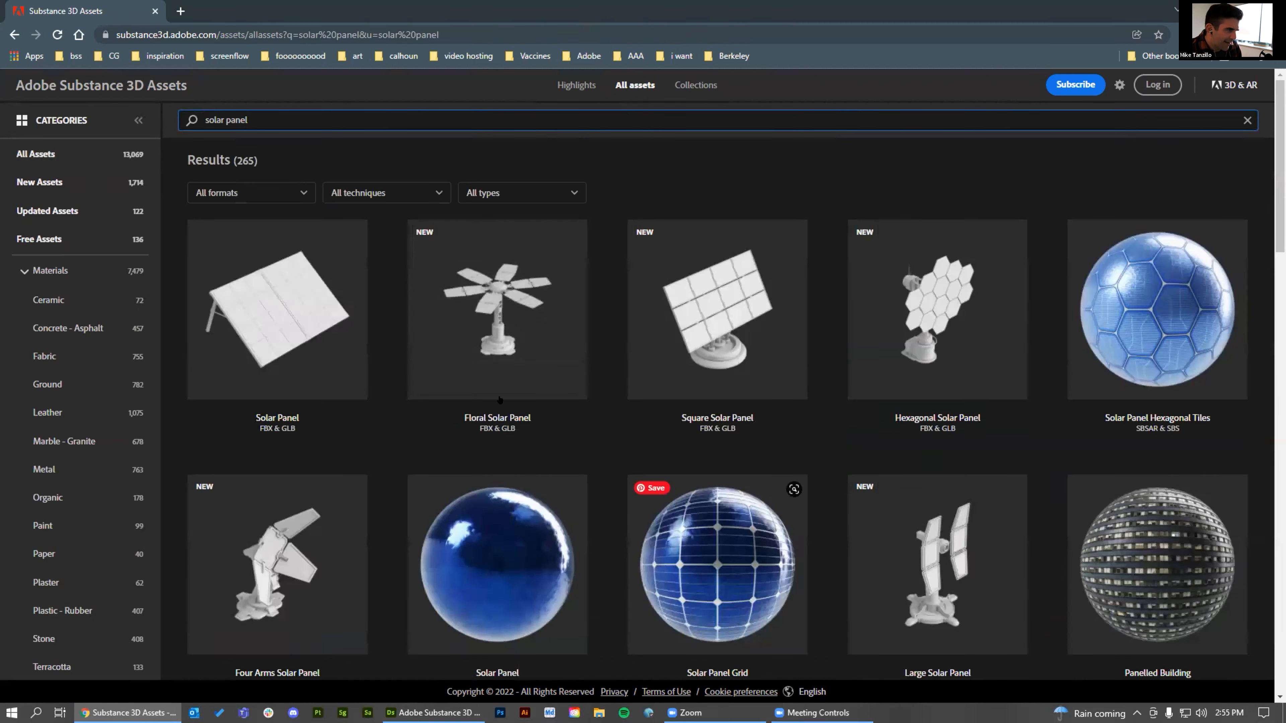
Browse the solar panel search results for suitable materials and models
scroll(500, 401, down, 2)
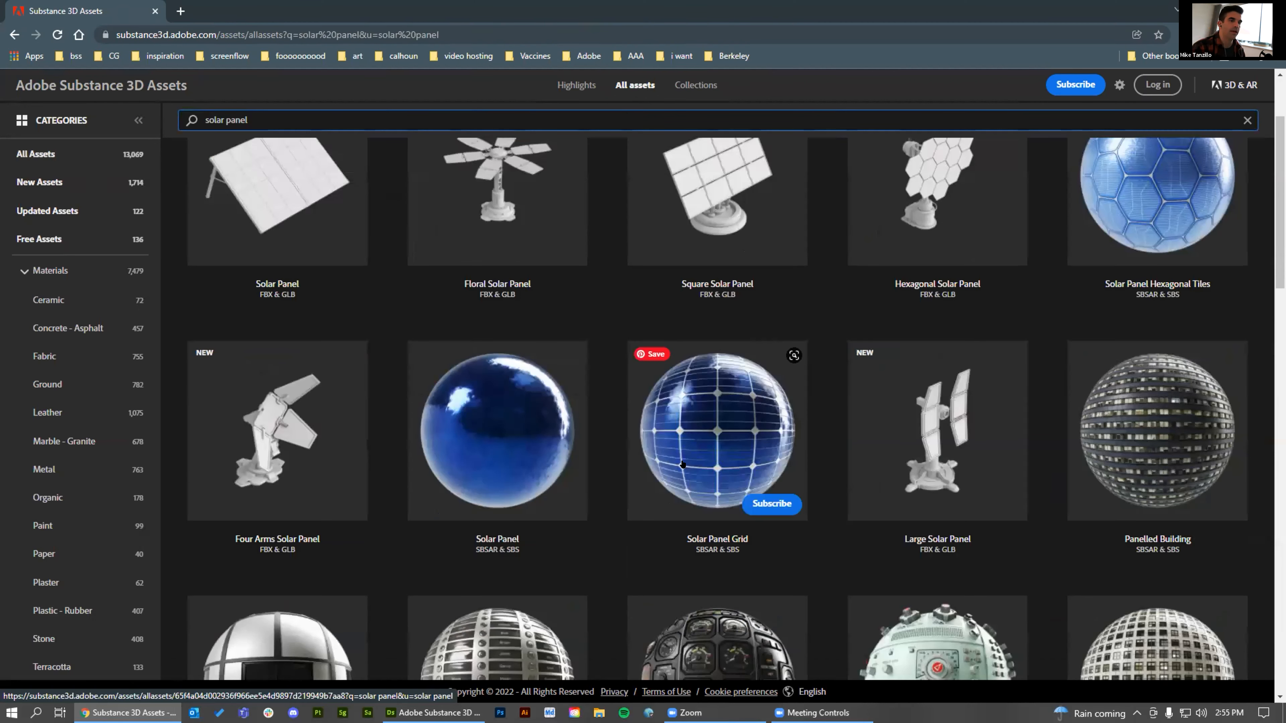
scroll(746, 424, down, 1)
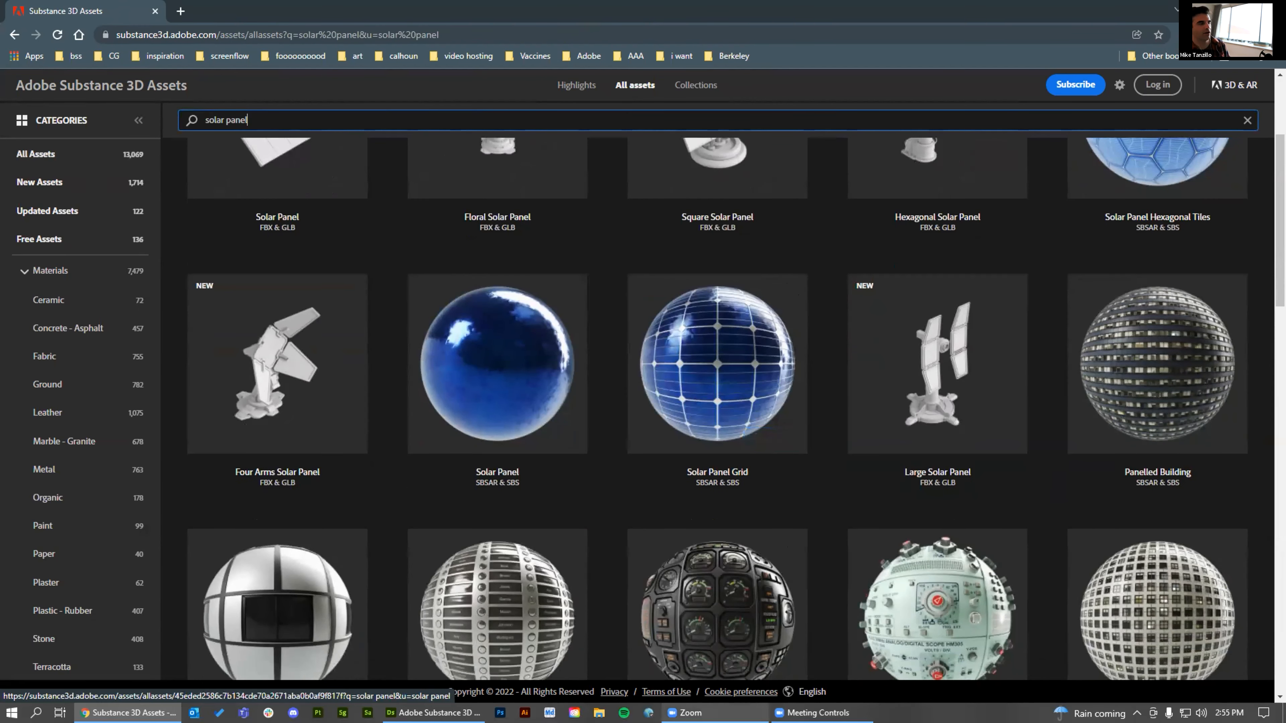
mouse_move(709, 713)
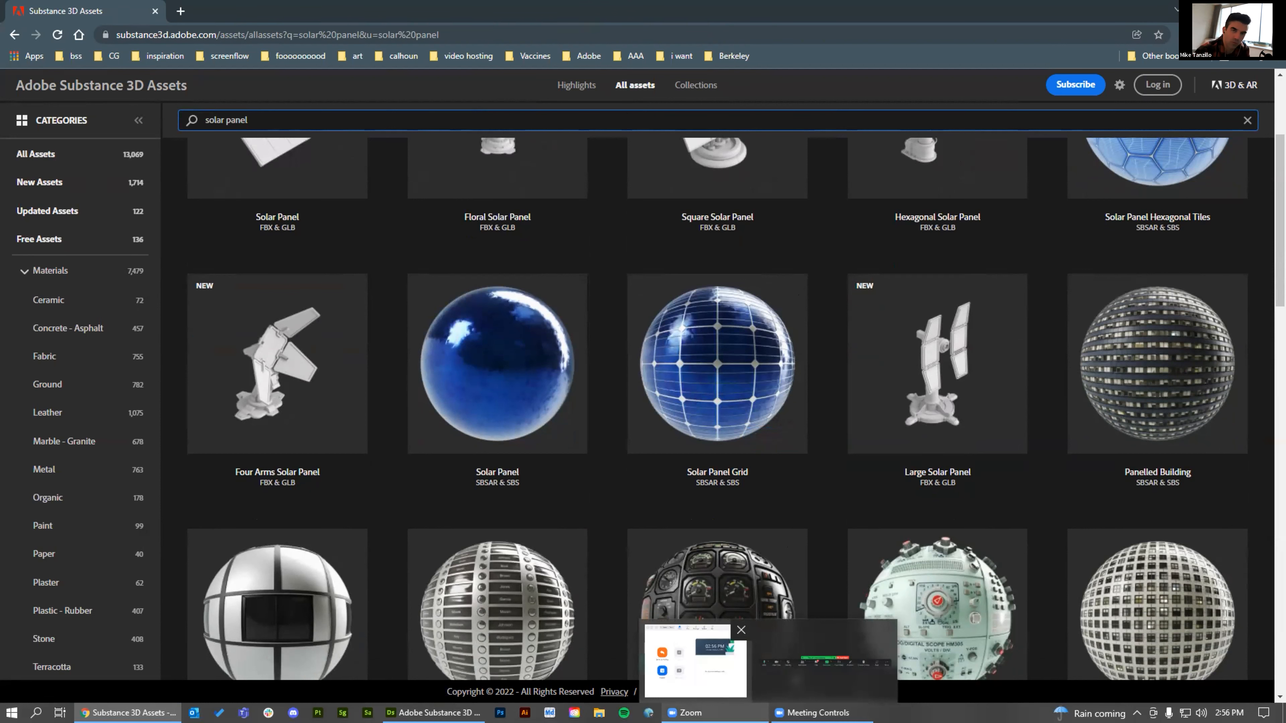
scroll(637, 370, down, 8)
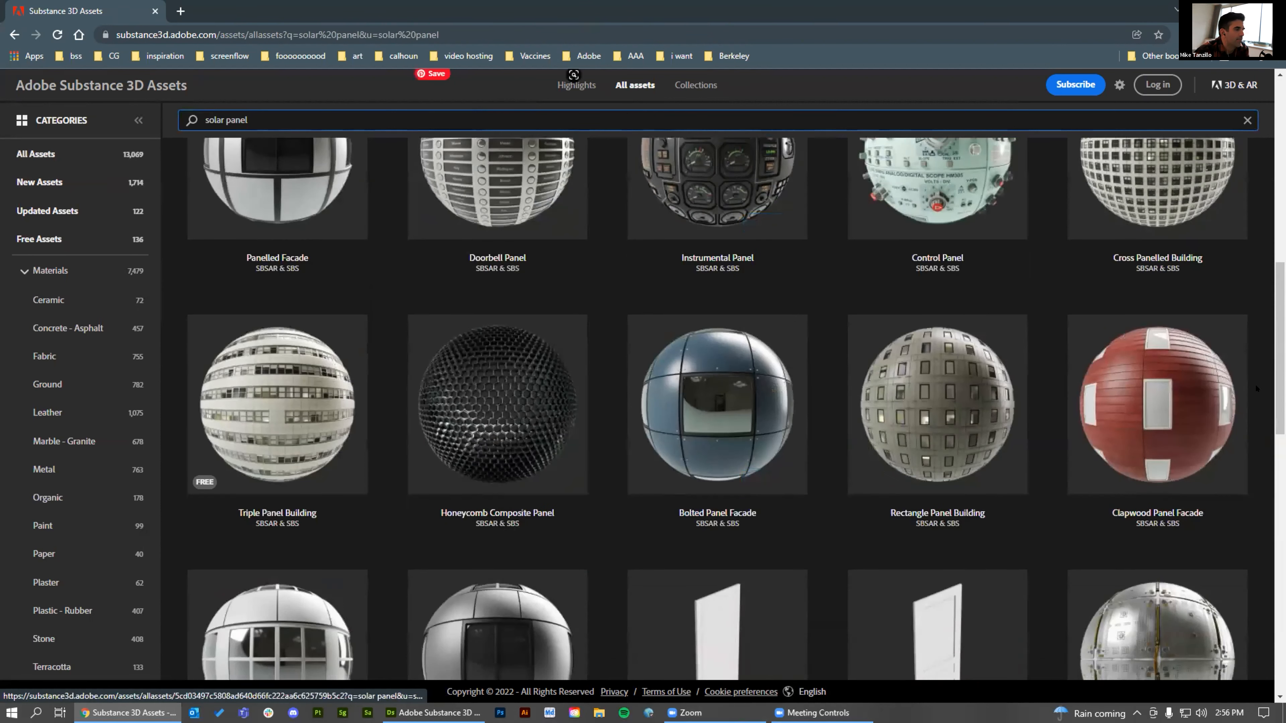
scroll(1041, 447, down, 6)
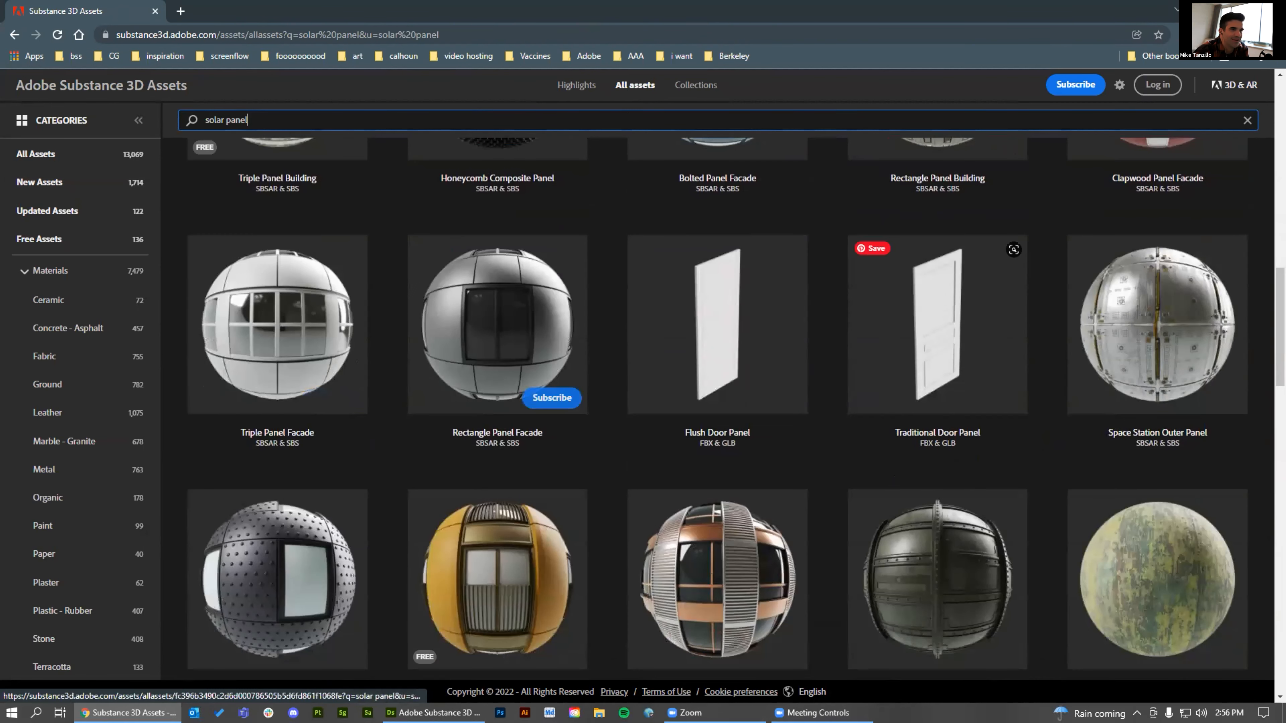
scroll(718, 431, down, 4)
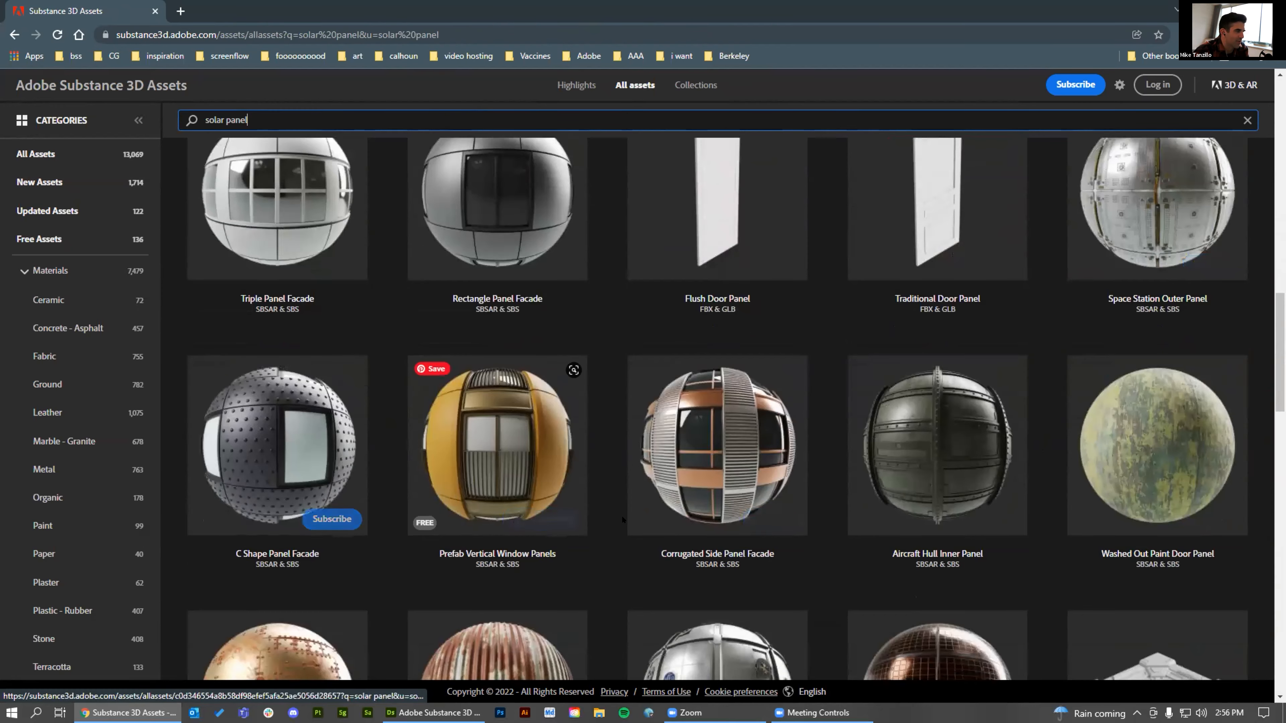
scroll(623, 521, down, 4)
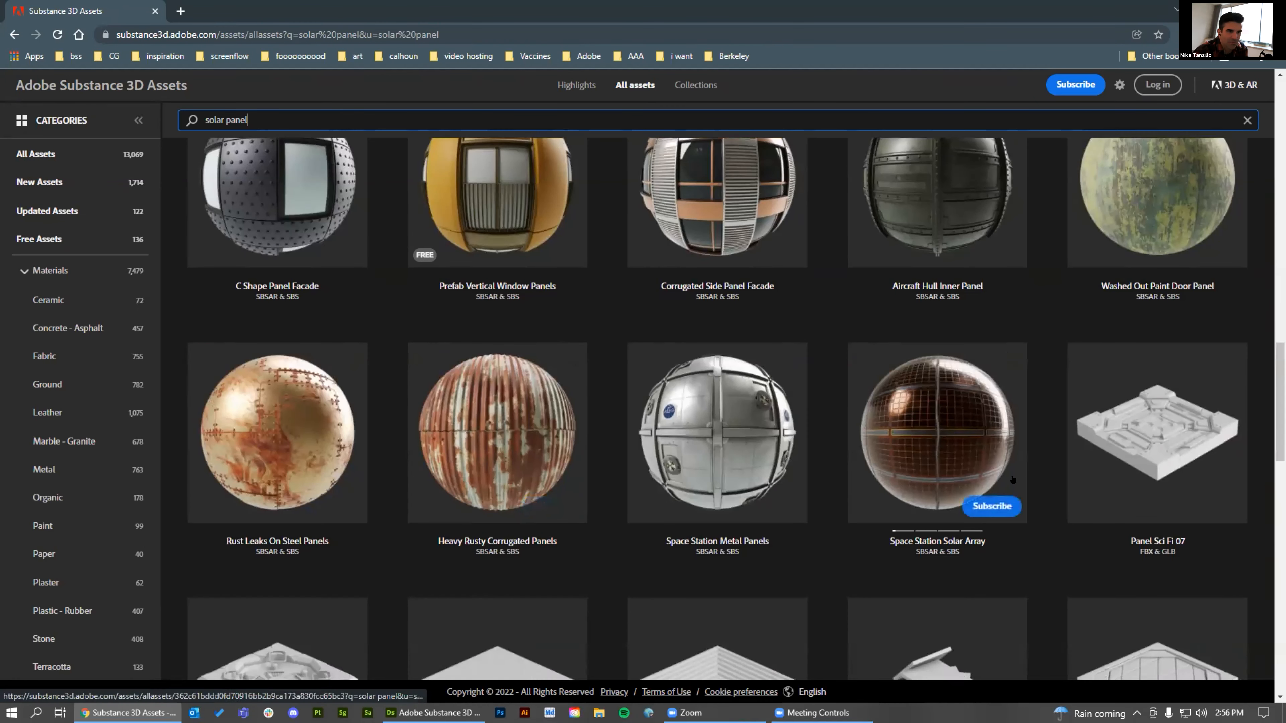
scroll(1010, 486, down, 3)
scroll(1005, 501, down, 4)
scroll(1004, 487, down, 2)
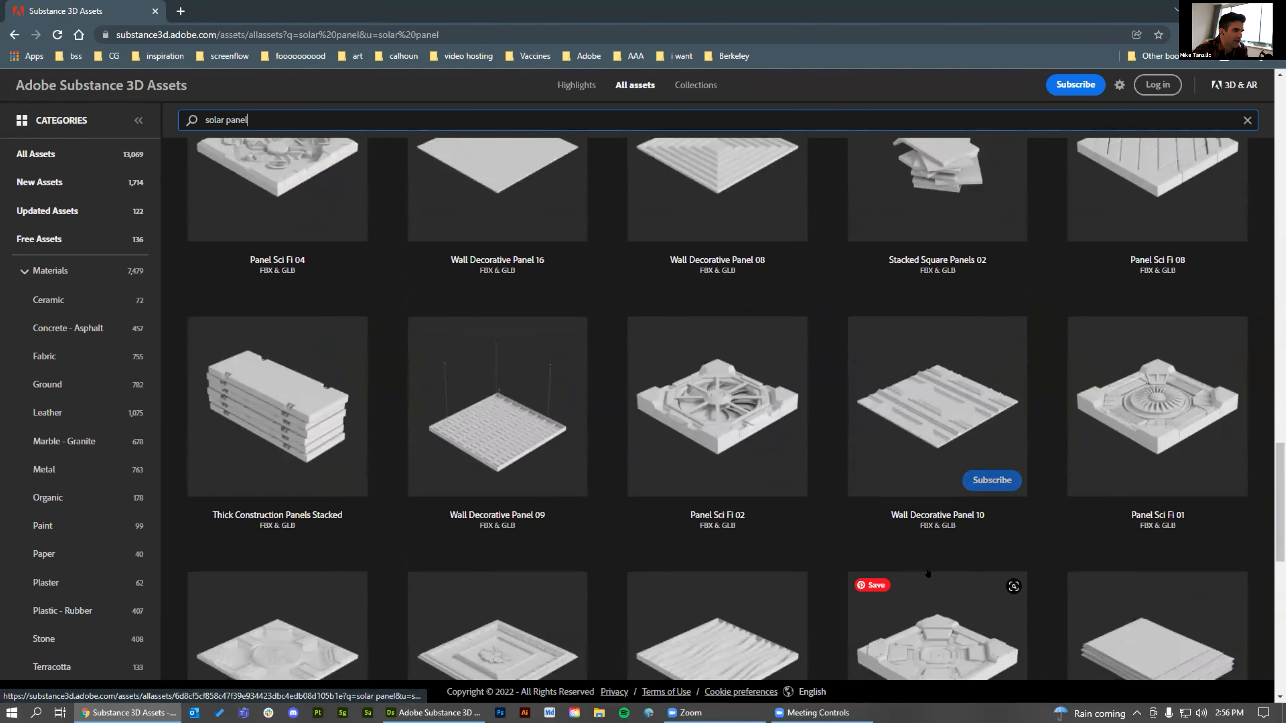